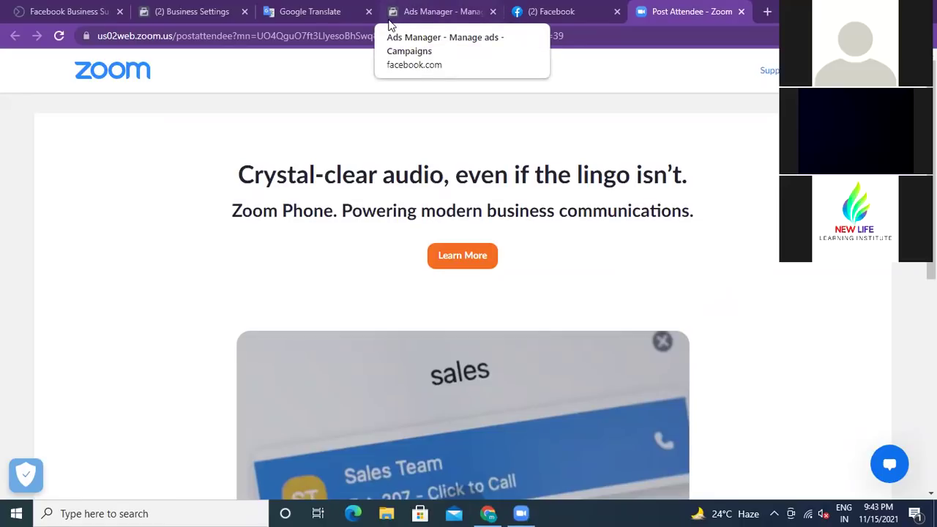
Close the Zoom post-attendee tab, check the Facebook Business Suite tab, and return to Business Settings.
{"action": "left_click", "coordinate": [184, 15]}
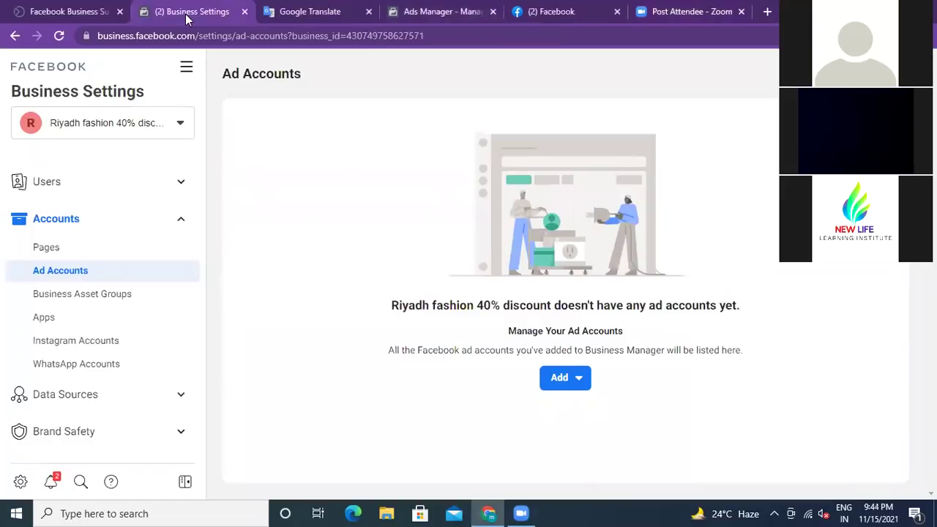
{"action": "middle_click", "coordinate": [639, 15]}
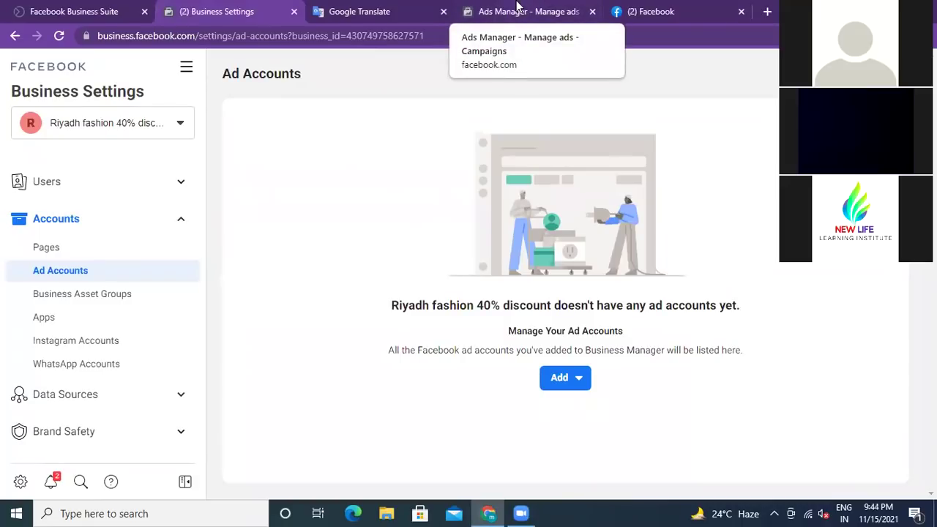
{"action": "left_click", "coordinate": [73, 11]}
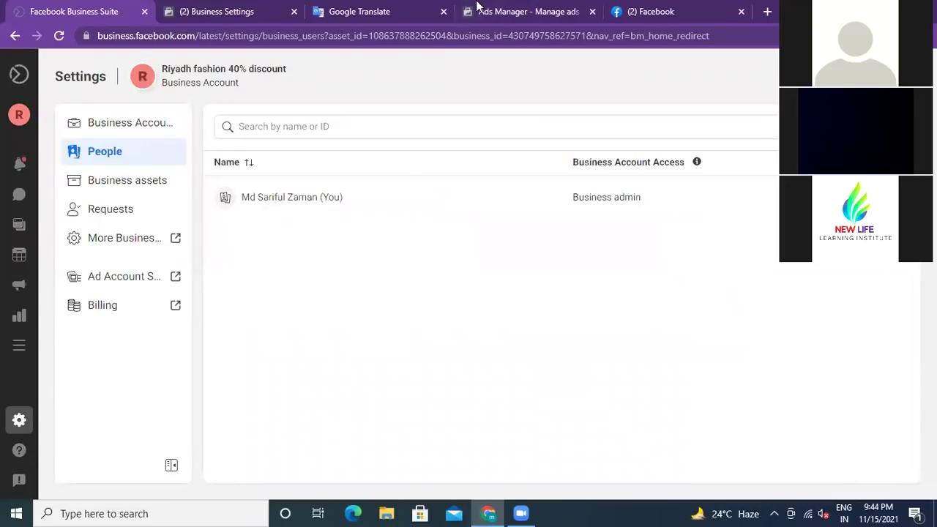
{"action": "left_click", "coordinate": [251, 13]}
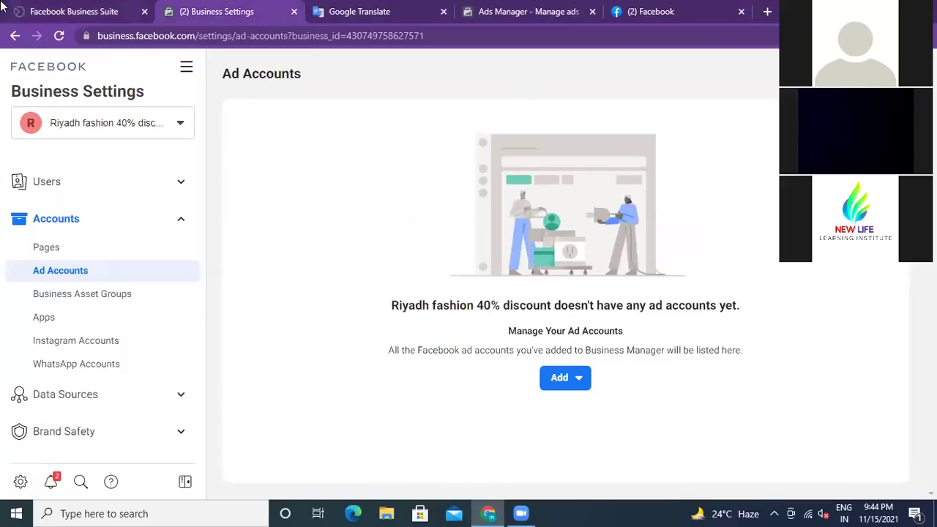
Go back through the previously visited Business Settings pages and close the Business Settings tab.
{"action": "left_click", "coordinate": [15, 36]}
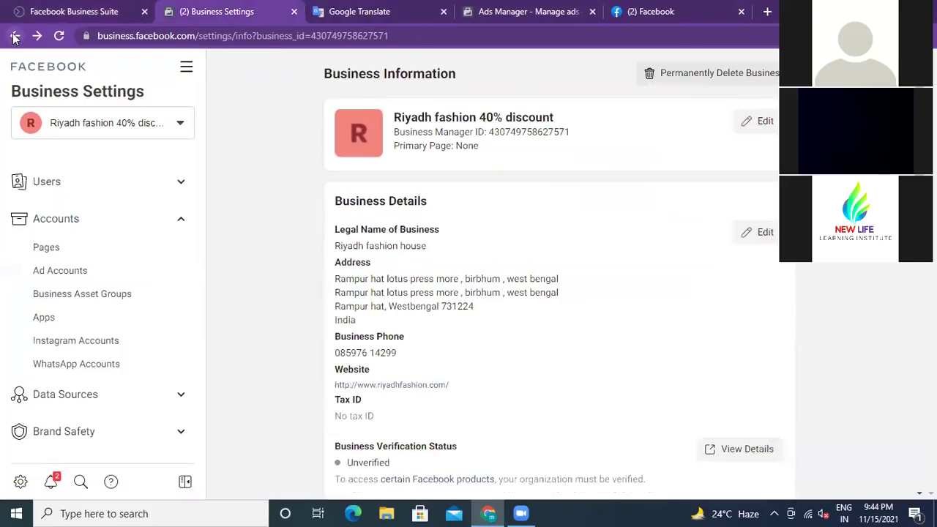
{"action": "left_click", "coordinate": [15, 36]}
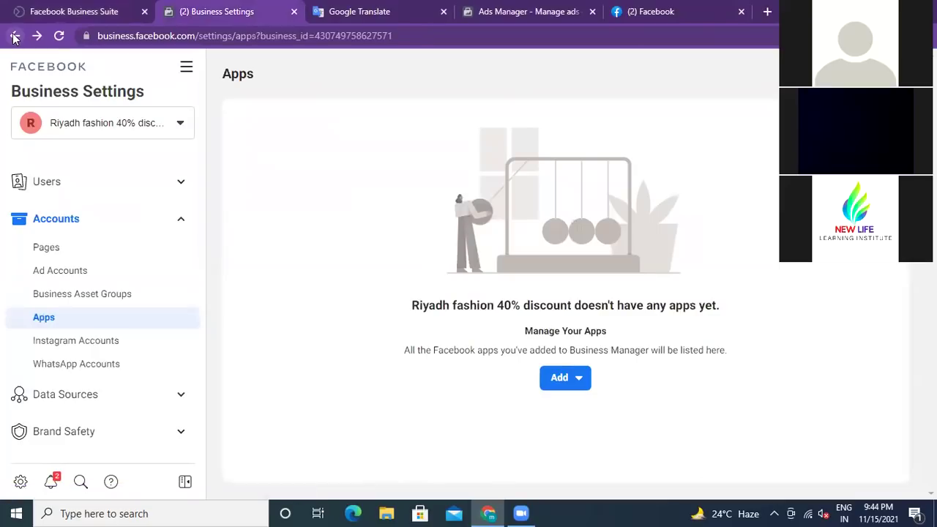
{"action": "left_click", "coordinate": [14, 36]}
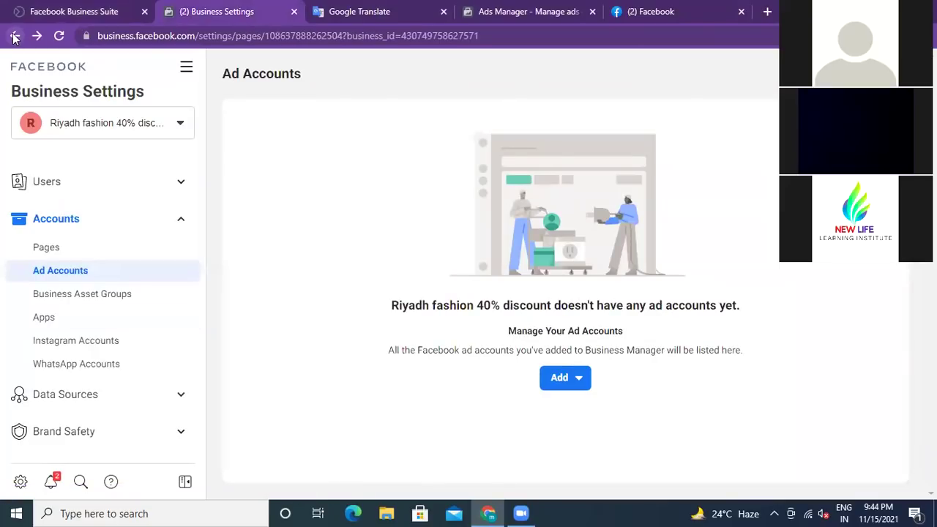
{"action": "left_click", "coordinate": [14, 36]}
{"action": "left_click", "coordinate": [15, 36]}
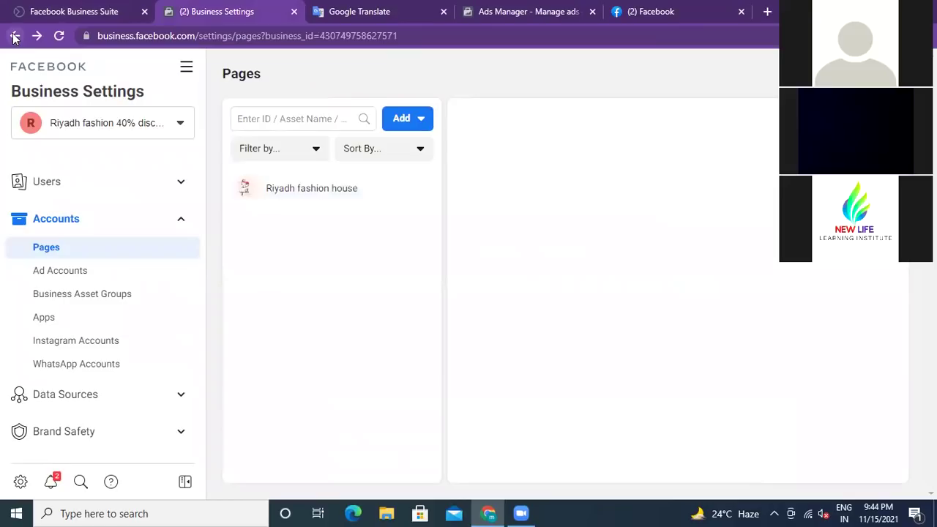
{"action": "left_click", "coordinate": [15, 36]}
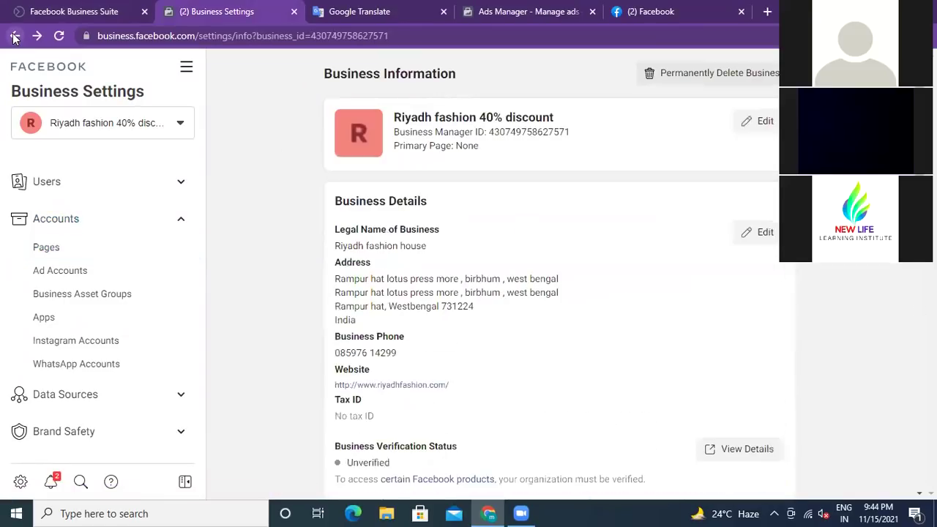
{"action": "left_click", "coordinate": [15, 36]}
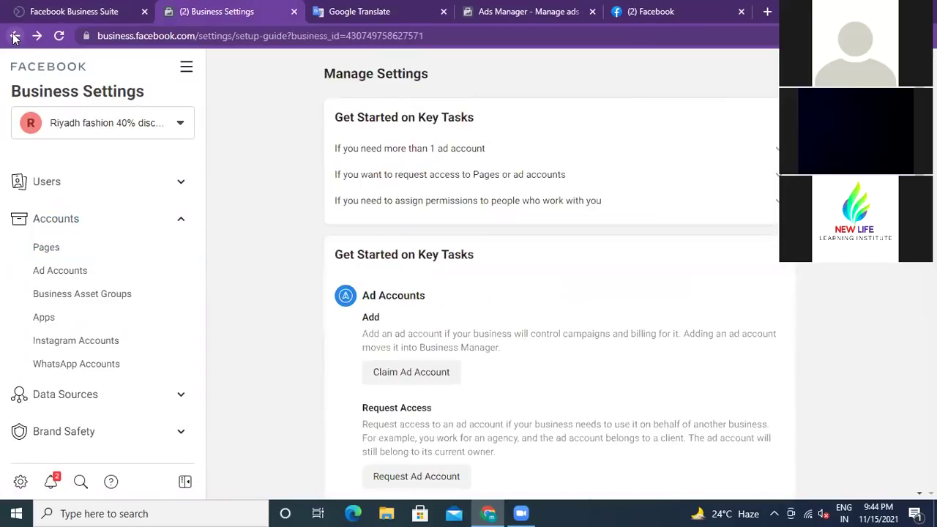
{"action": "left_click", "coordinate": [15, 36]}
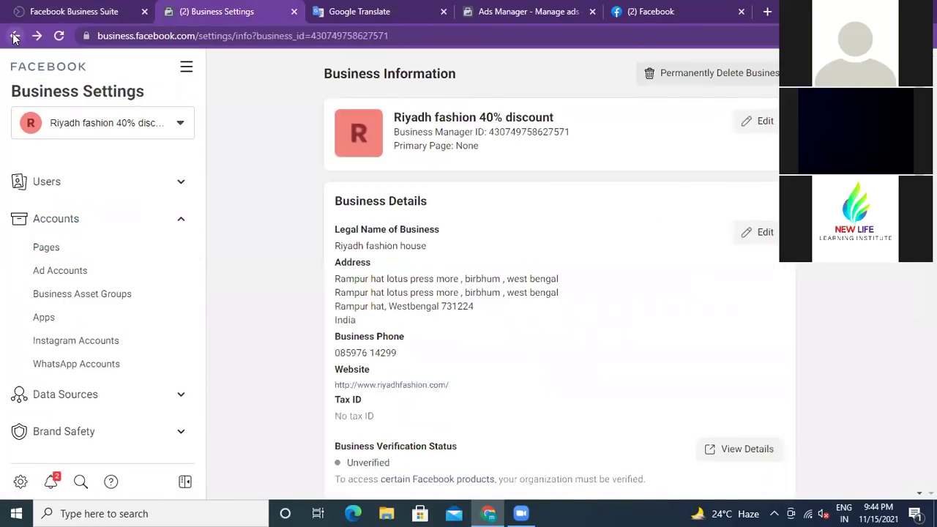
{"action": "left_click", "coordinate": [15, 36]}
{"action": "left_click", "coordinate": [15, 36]}
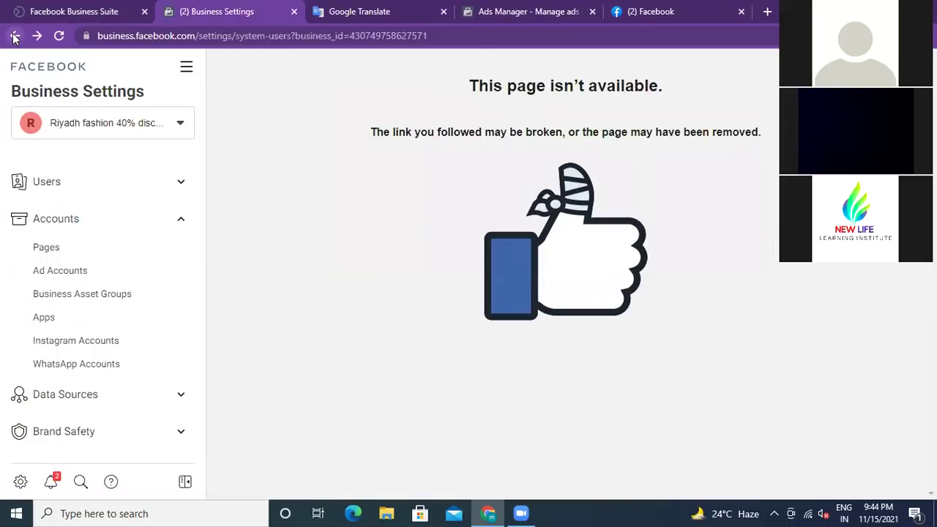
{"action": "left_click", "coordinate": [294, 11]}
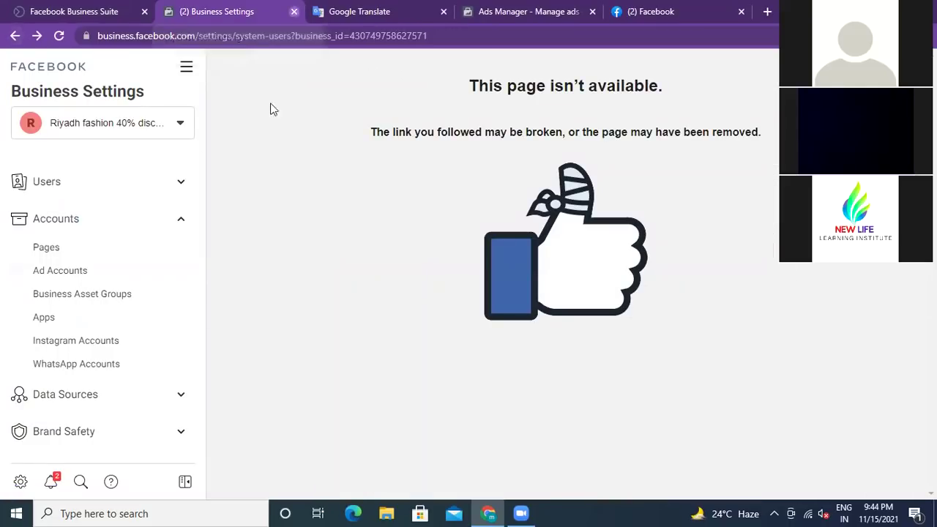
Return the Business Suite tab to the Facebook home page and close the Google Translate, Ads Manager and duplicate Facebook tabs.
{"action": "left_click", "coordinate": [99, 12]}
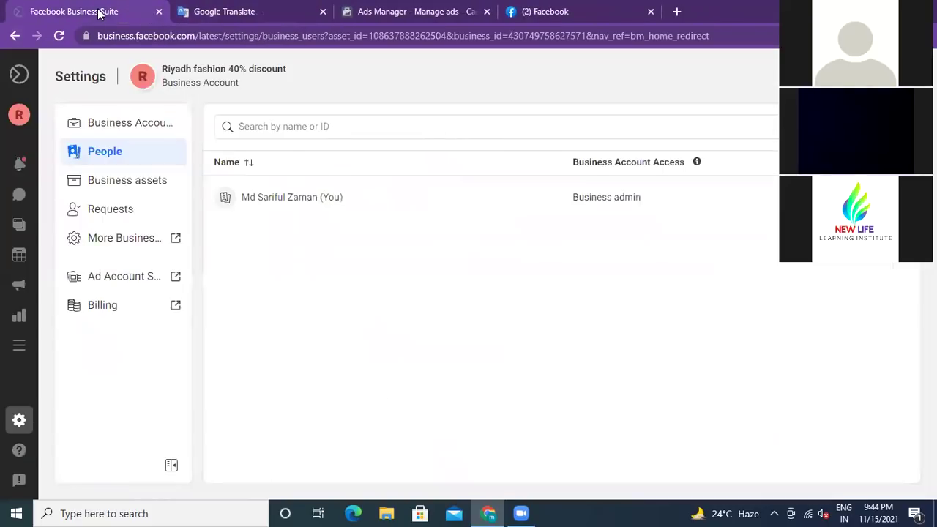
{"action": "left_click", "coordinate": [14, 36]}
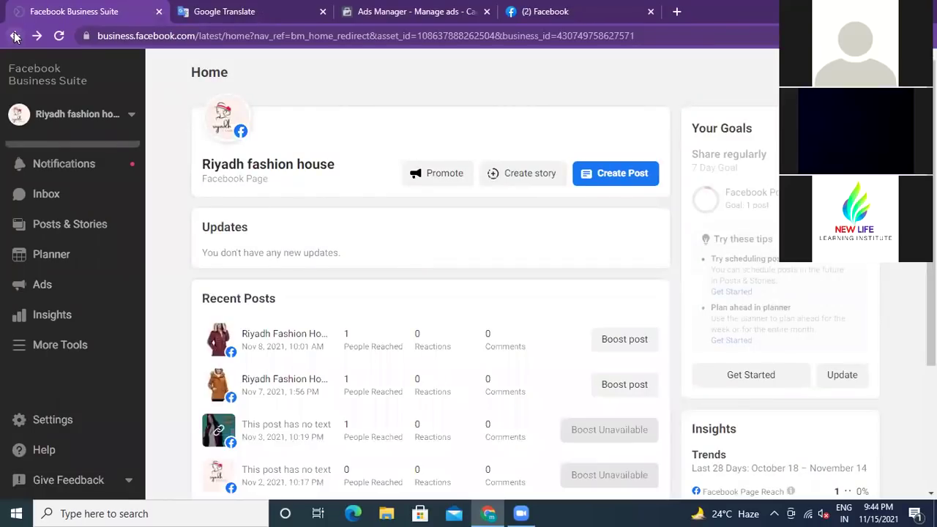
{"action": "left_click", "coordinate": [15, 37]}
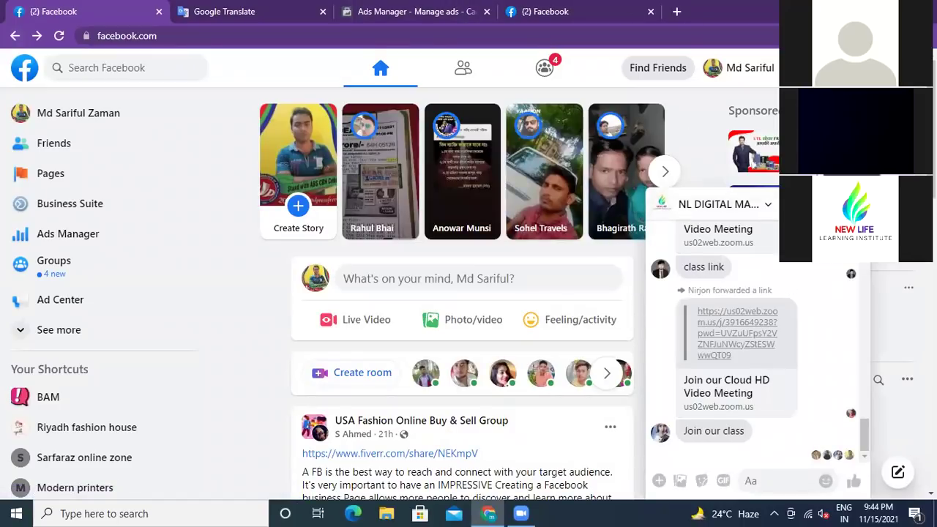
{"action": "left_click", "coordinate": [651, 12]}
{"action": "left_click", "coordinate": [322, 11]}
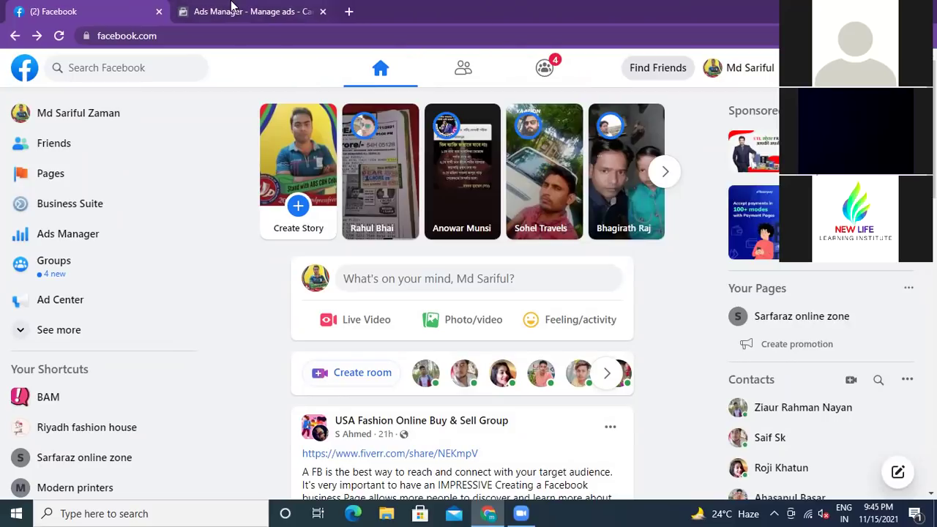
{"action": "left_click", "coordinate": [322, 12]}
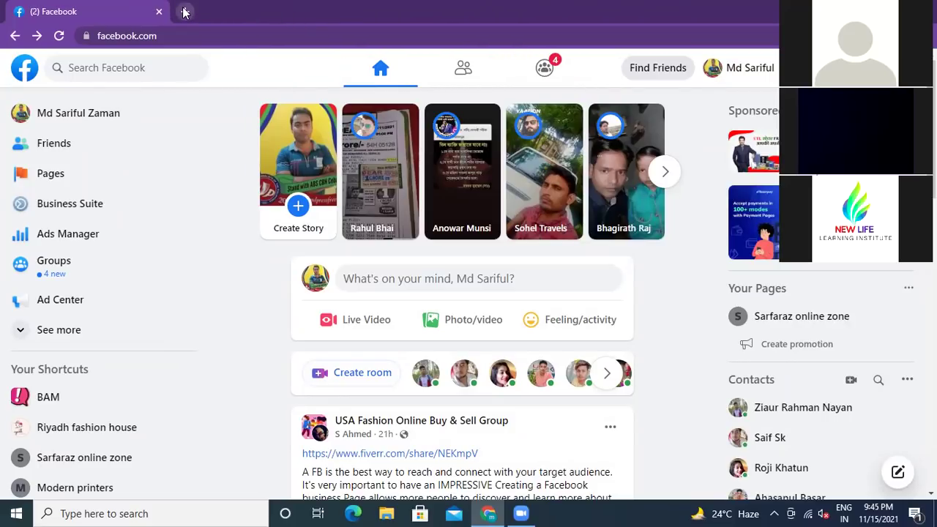
Search Google for canva.com in a new tab.
{"action": "left_click", "coordinate": [185, 12]}
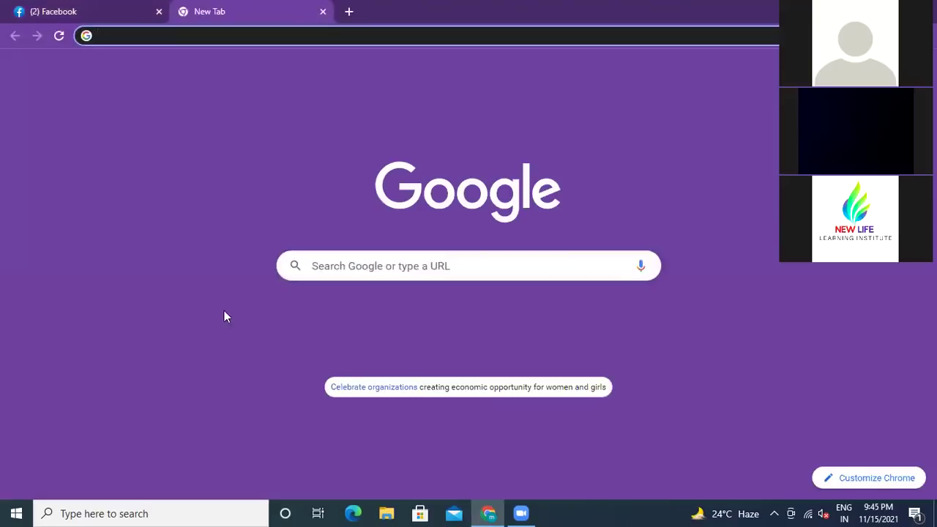
{"action": "left_click", "coordinate": [432, 263]}
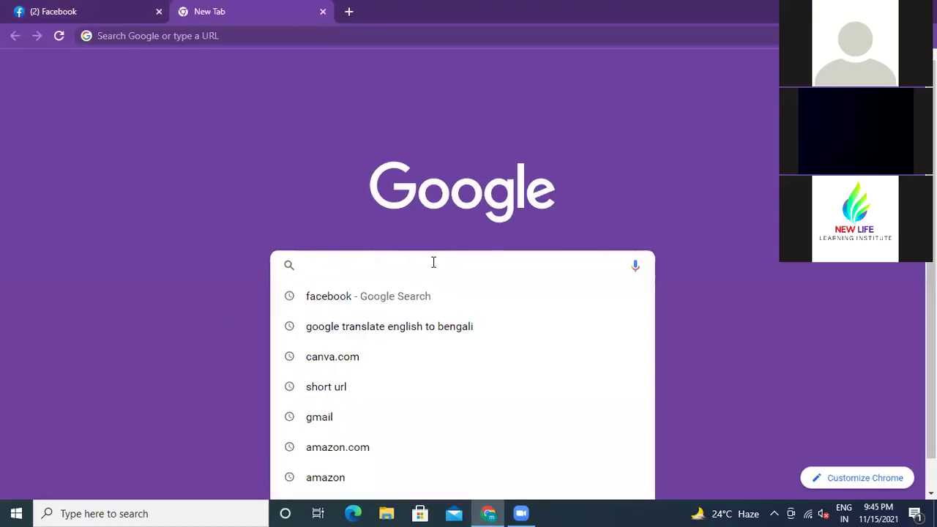
{"action": "left_click", "coordinate": [375, 357]}
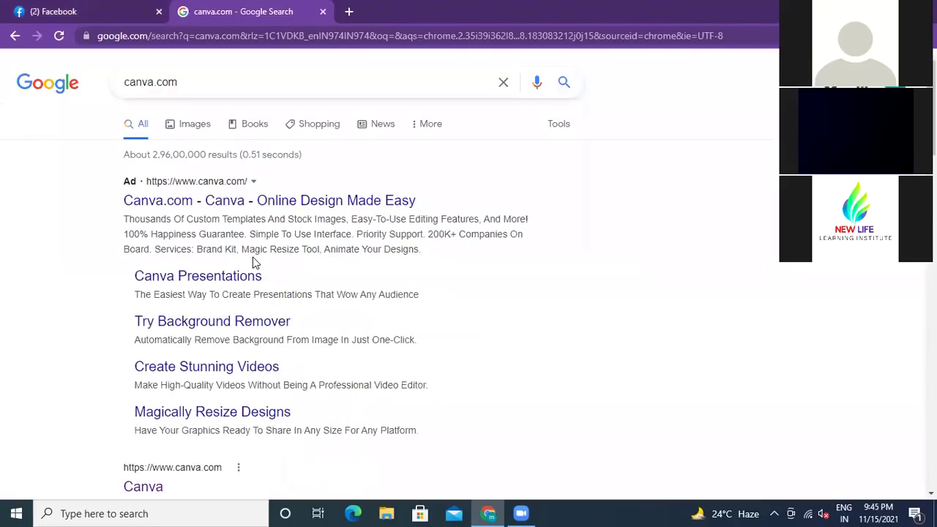
Open the main non-ad Canva result in a separate tab and close the search tab.
{"action": "scroll", "coordinate": [241, 320], "scroll_direction": "down", "scroll_amount": 7}
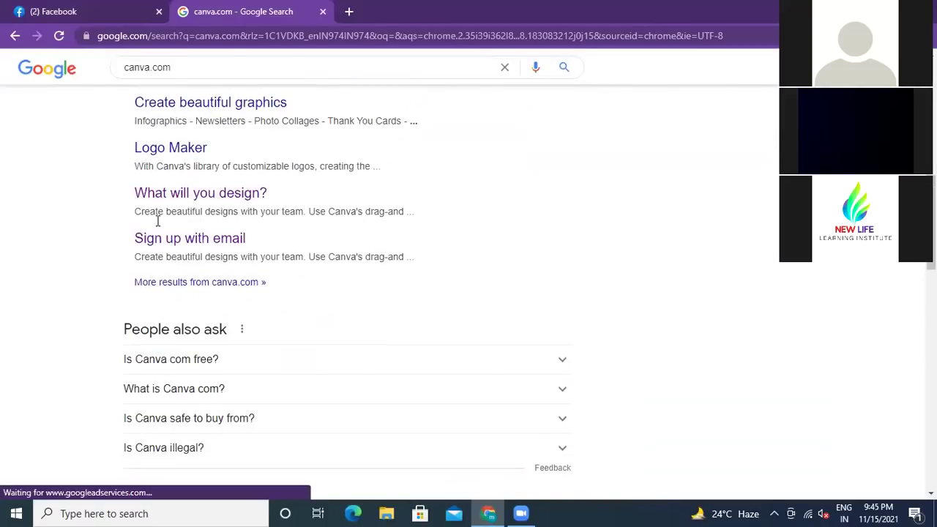
{"action": "scroll", "coordinate": [159, 260], "scroll_direction": "up", "scroll_amount": 2}
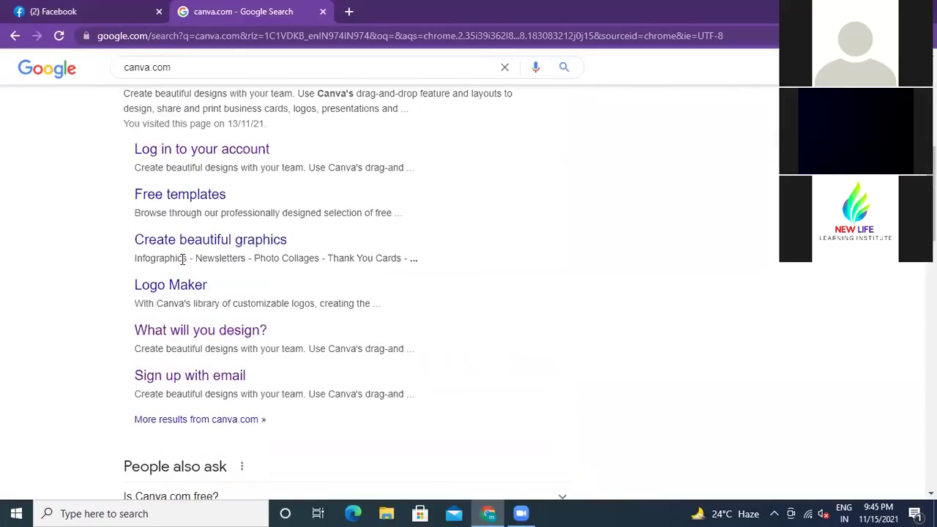
{"action": "scroll", "coordinate": [196, 312], "scroll_direction": "up", "scroll_amount": 1}
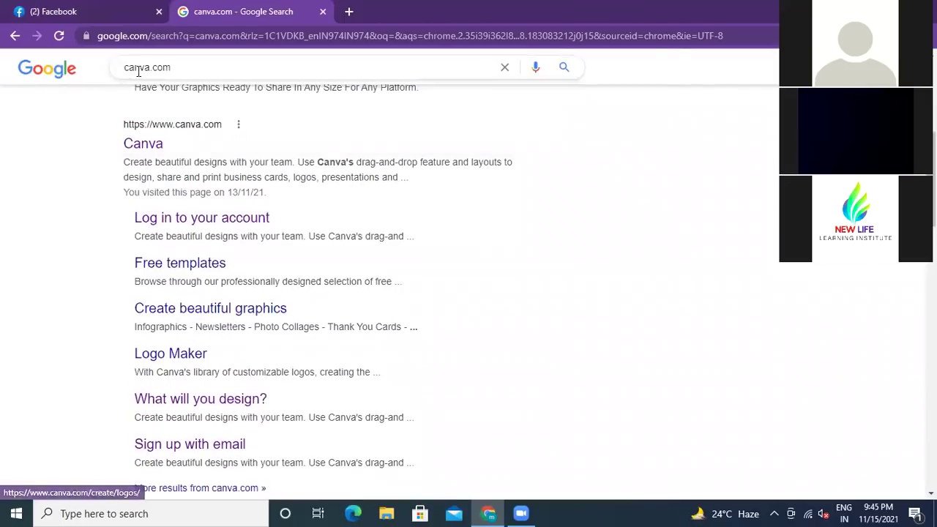
{"action": "right_click", "coordinate": [147, 144]}
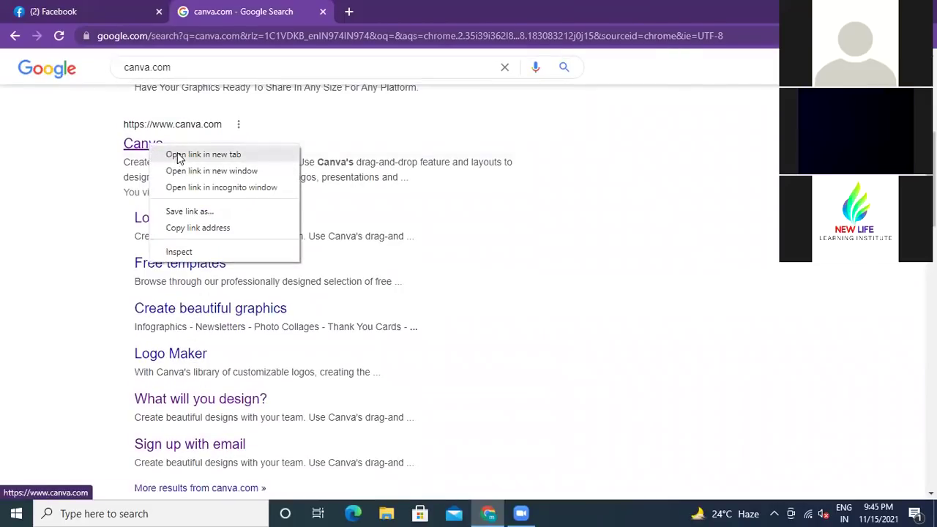
{"action": "left_click", "coordinate": [178, 156]}
{"action": "left_click", "coordinate": [12, 36]}
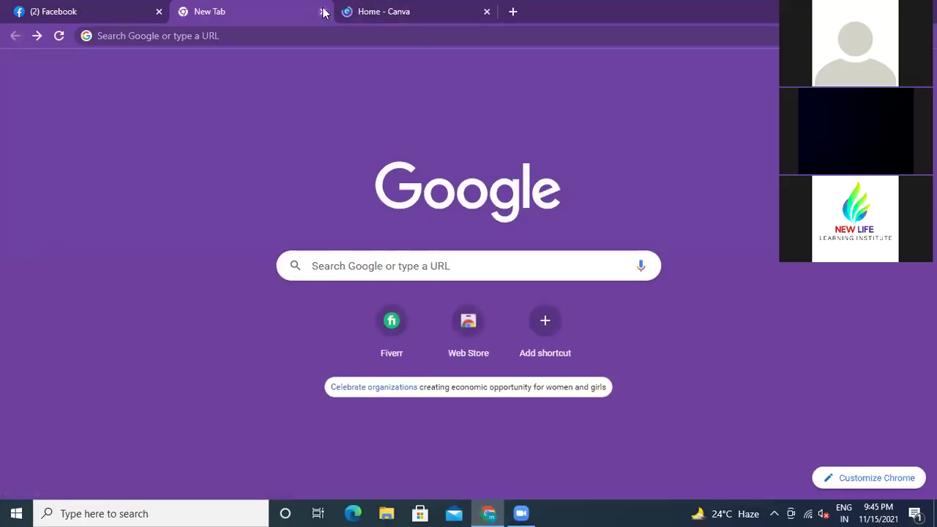
{"action": "left_click", "coordinate": [323, 11]}
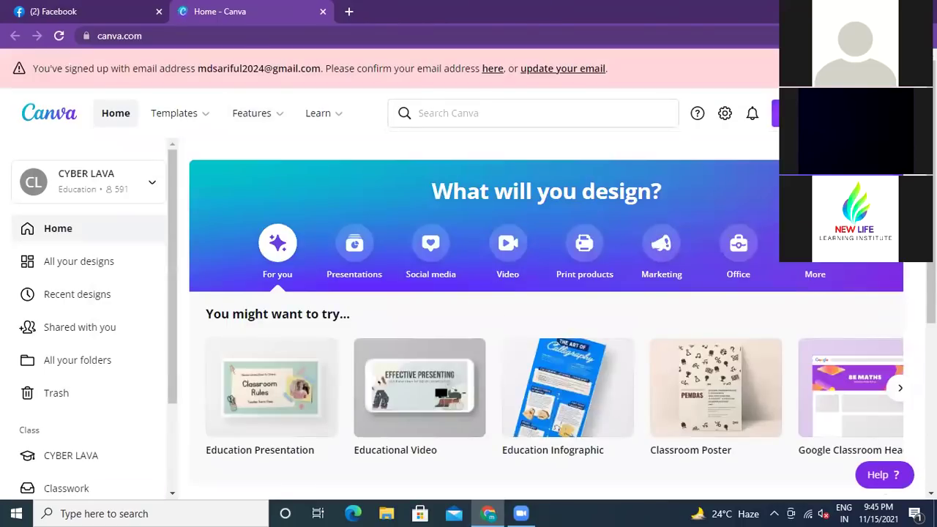
Create a new Canva design from the recent 997 x 670 px custom size and close the Canva home tab.
{"action": "left_click", "coordinate": [805, 113]}
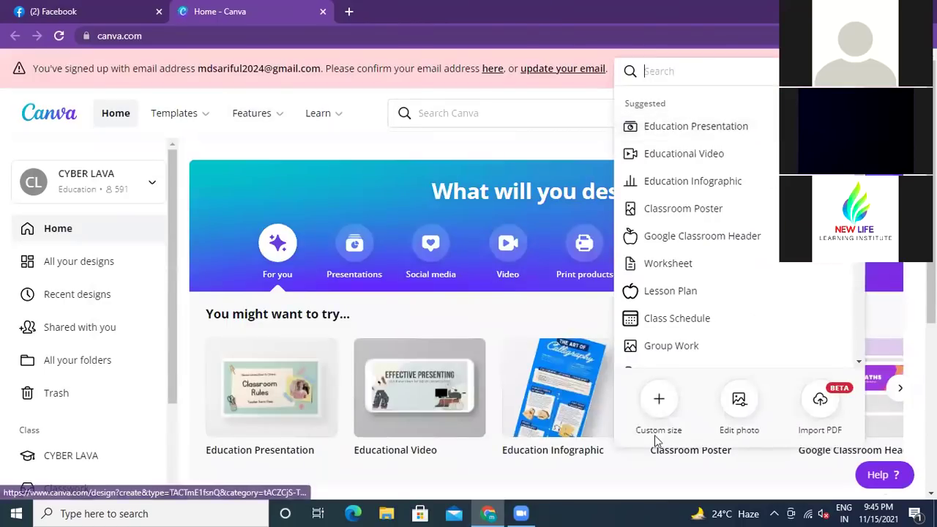
{"action": "left_click", "coordinate": [659, 399]}
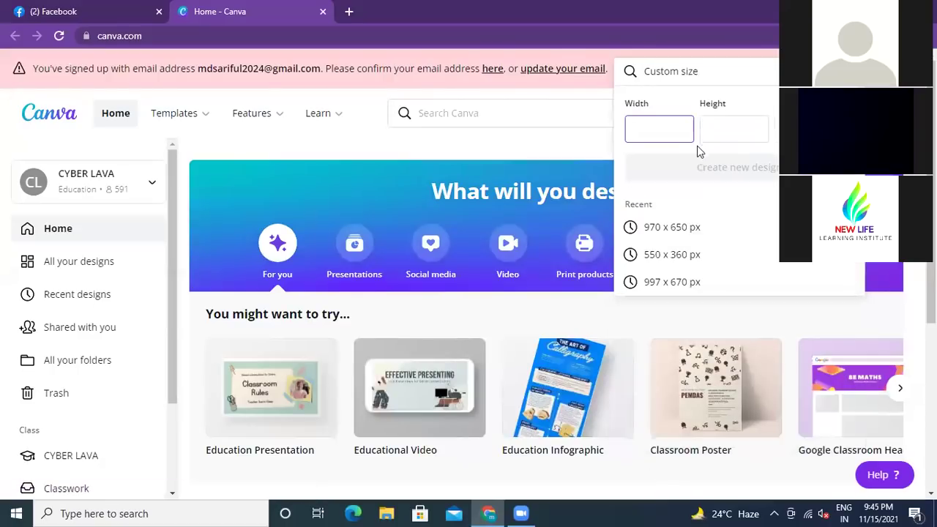
{"action": "left_click", "coordinate": [665, 284]}
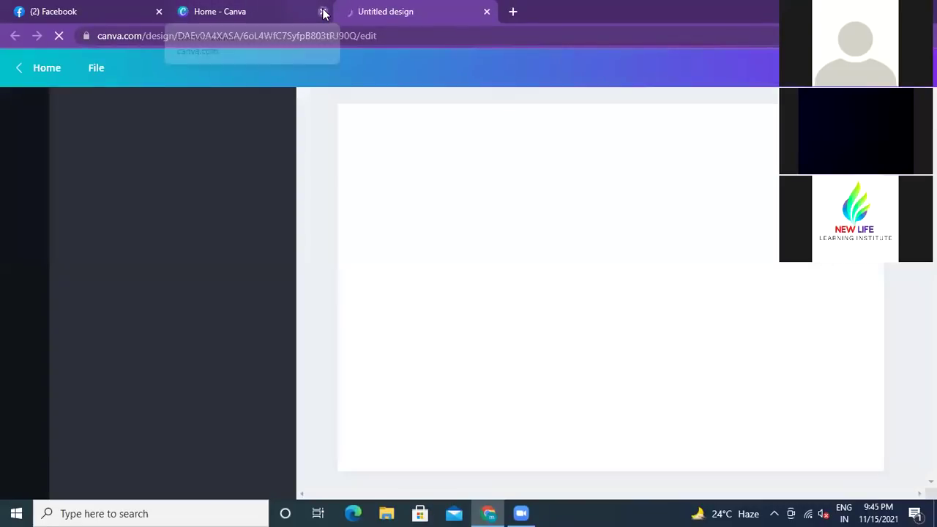
{"action": "left_click", "coordinate": [323, 12]}
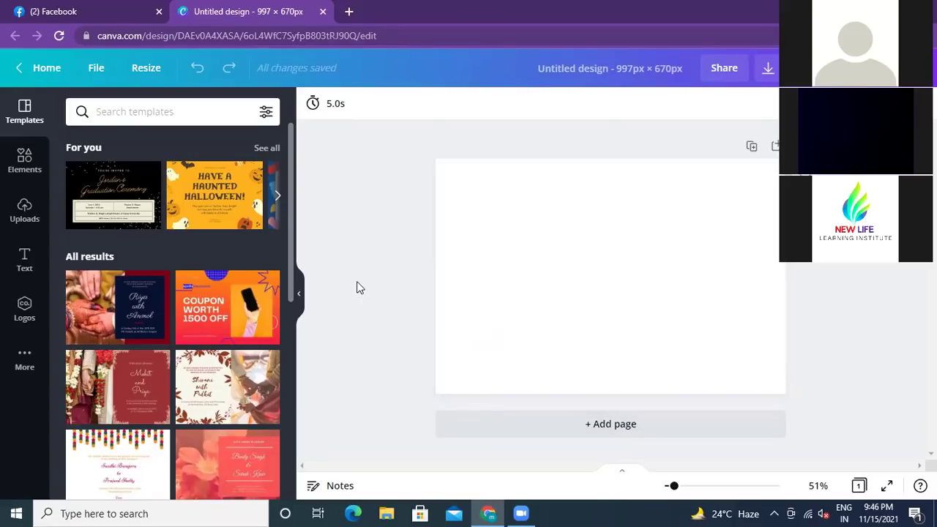
{"action": "left_click", "coordinate": [107, 13]}
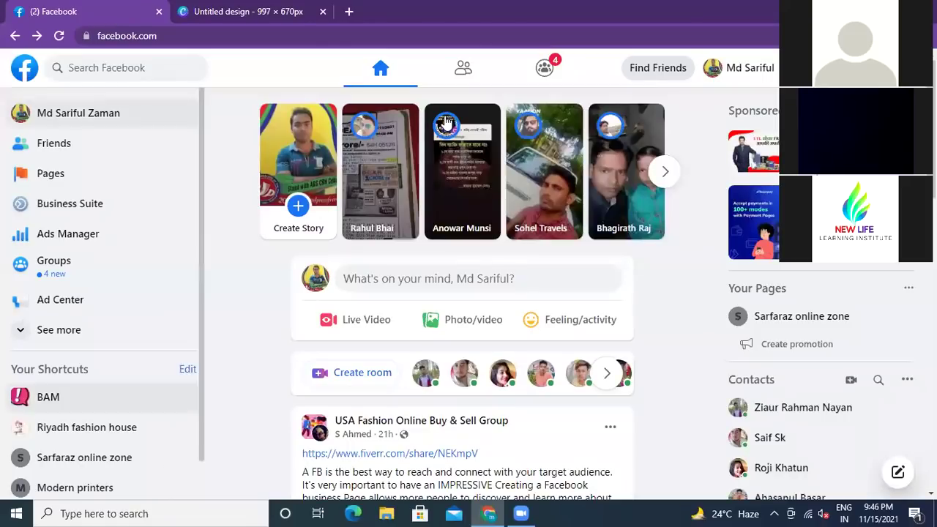
{"action": "left_click", "coordinate": [277, 12]}
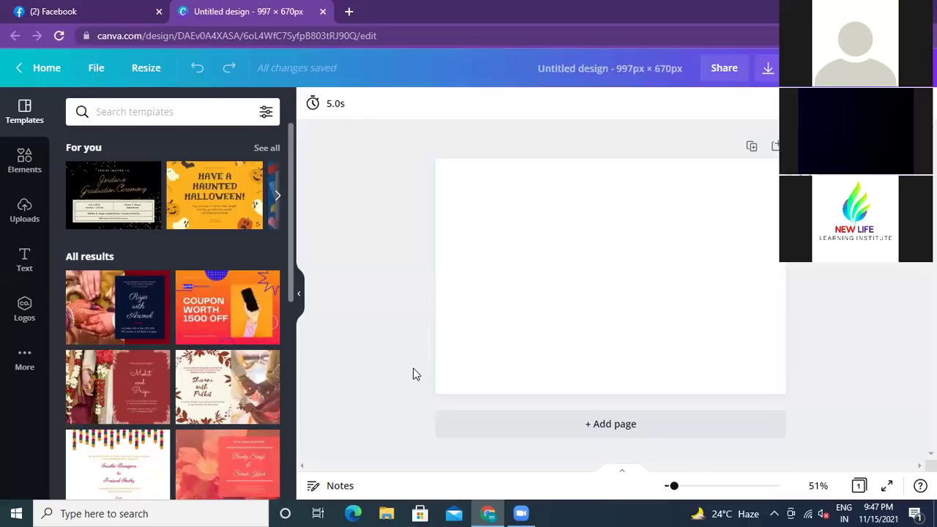
Add a heading to the blank page and replace its word "Add" with the list number "1.".
{"action": "left_click", "coordinate": [23, 255]}
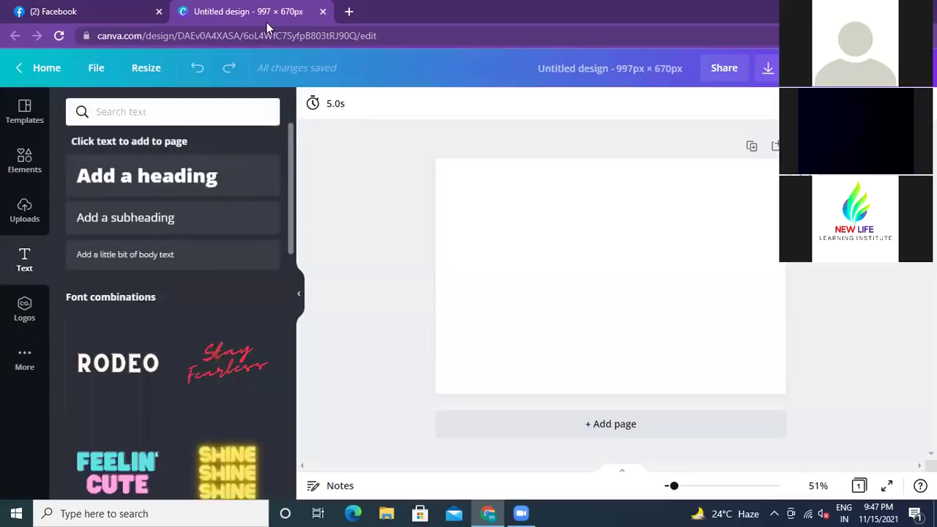
{"action": "left_click", "coordinate": [161, 179]}
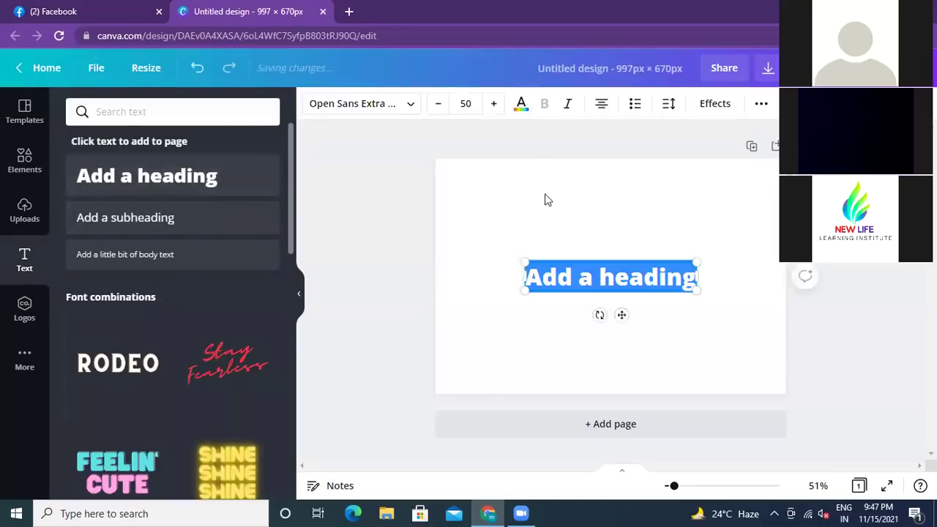
{"action": "left_click", "coordinate": [581, 277]}
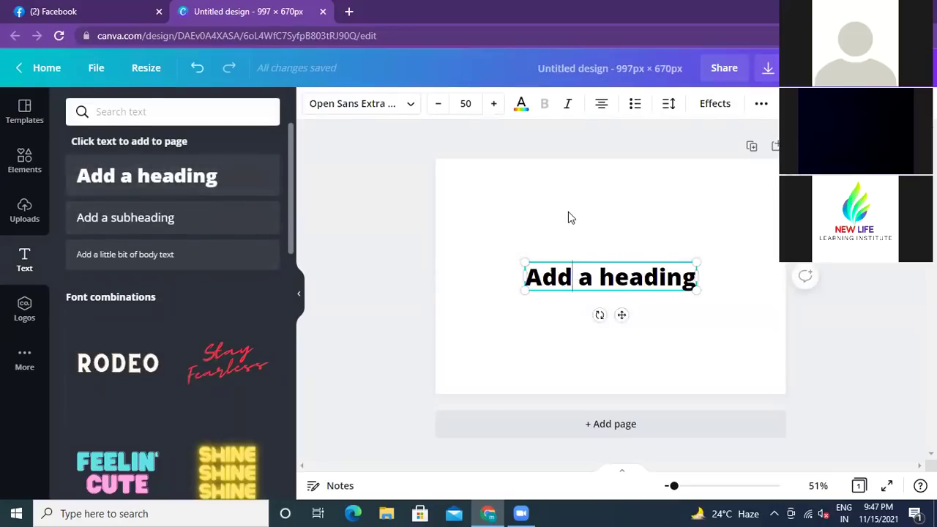
{"action": "key", "text": "BackSpace"}
{"action": "key", "text": "BackSpace"}
{"action": "key", "text": "BackSpace"}
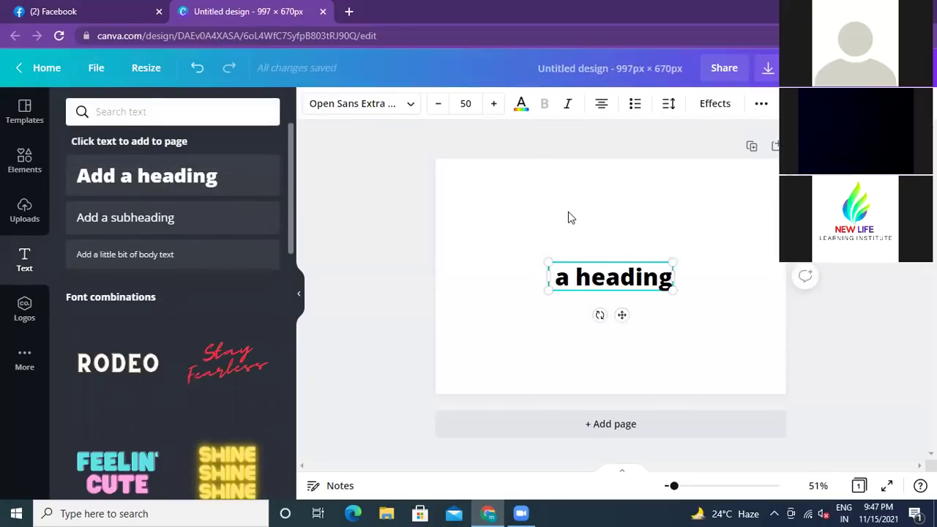
{"action": "type", "text": "1 "}
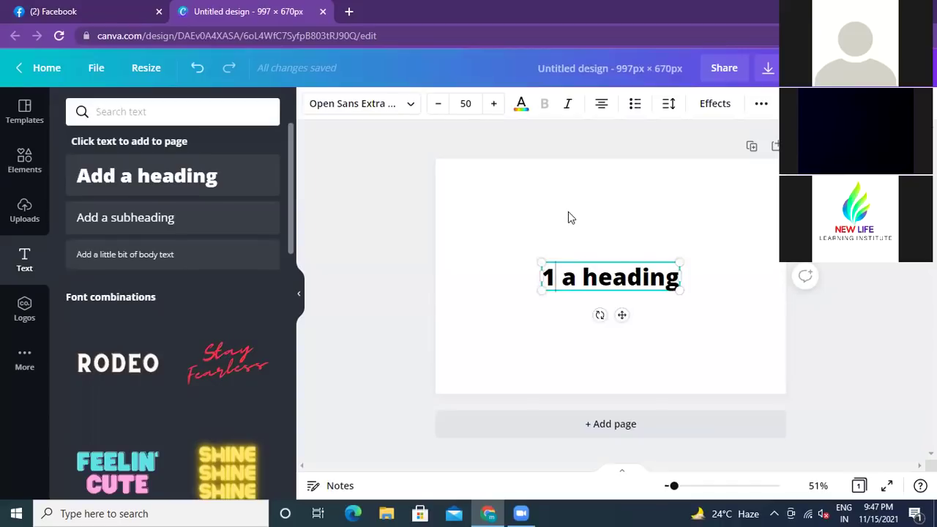
{"action": "type", "text": "."}
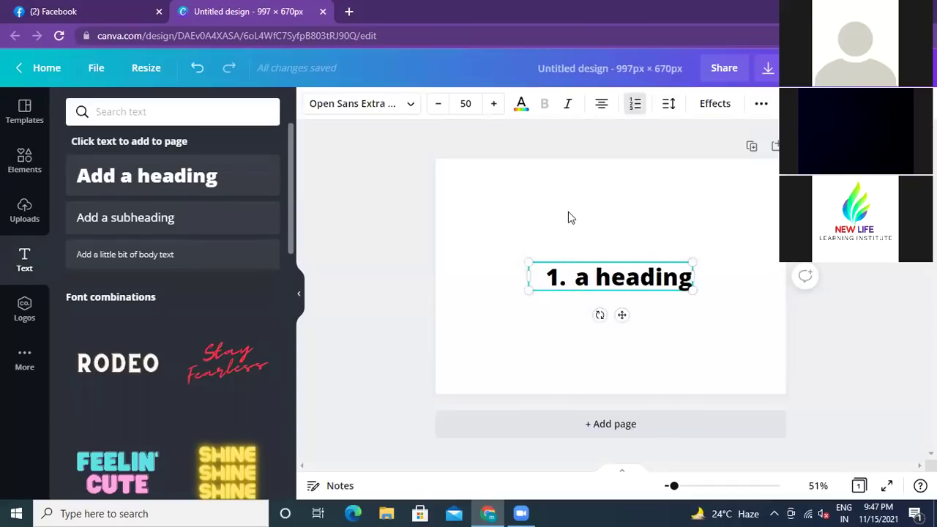
Replace the remaining "a heading" text in the numbered heading with "adversisement".
{"action": "key", "text": "Delete"}
{"action": "key", "text": "Delete"}
{"action": "key", "text": "Delete"}
{"action": "key", "text": "Delete"}
{"action": "key", "text": "Delete"}
{"action": "key", "text": "Delete"}
{"action": "key", "text": "Delete"}
{"action": "key", "text": "Delete"}
{"action": "key", "text": "Delete"}
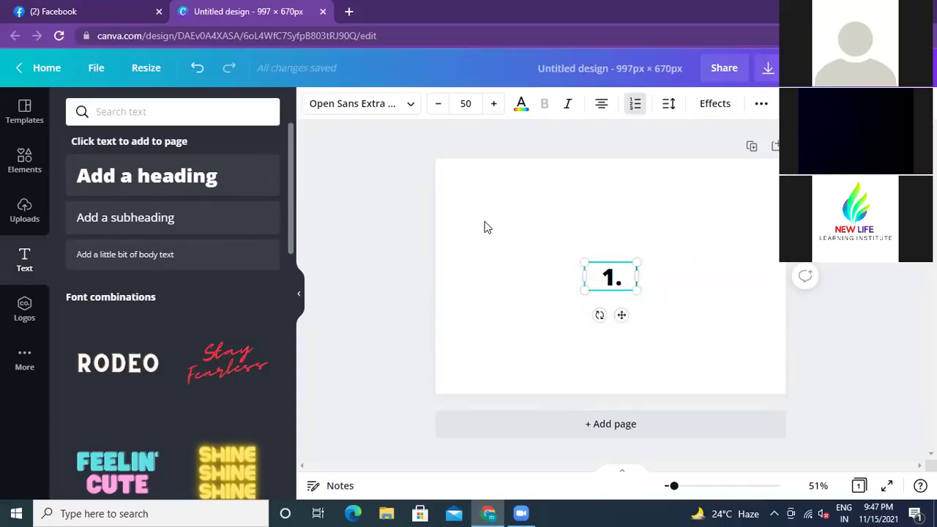
{"action": "type", "text": "adve"}
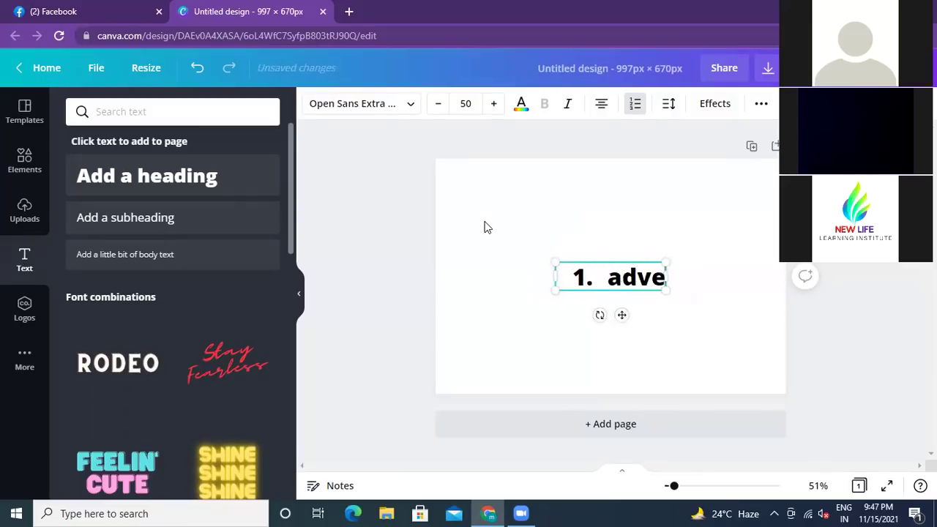
{"action": "type", "text": "rsise"}
{"action": "key", "text": "BackSpace"}
{"action": "type", "text": "s"}
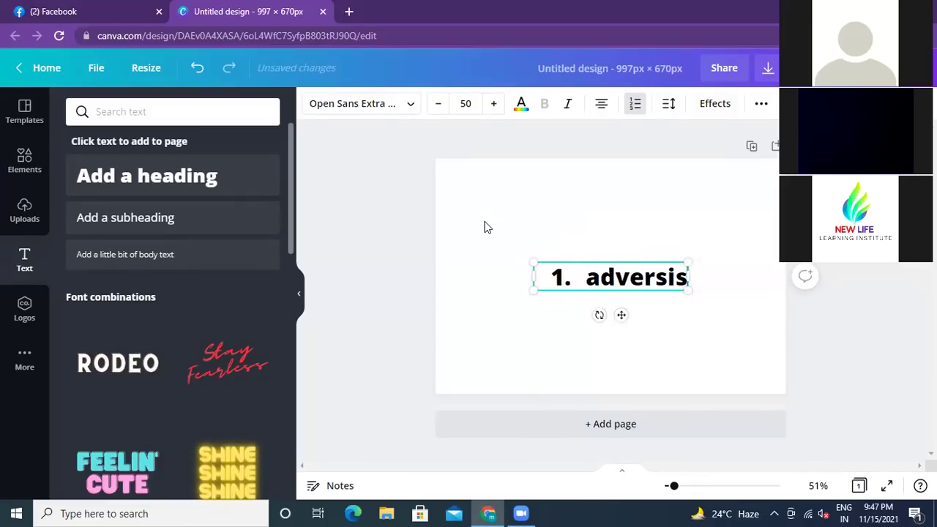
{"action": "type", "text": "ement"}
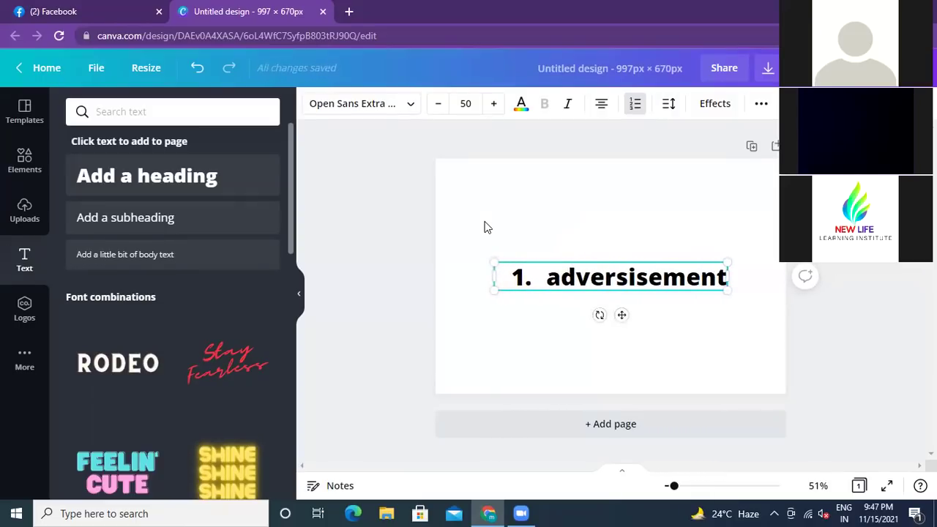
Try to replace the misspelled heading word with the spell-check suggestion "advertisement".
{"action": "right_click", "coordinate": [635, 279]}
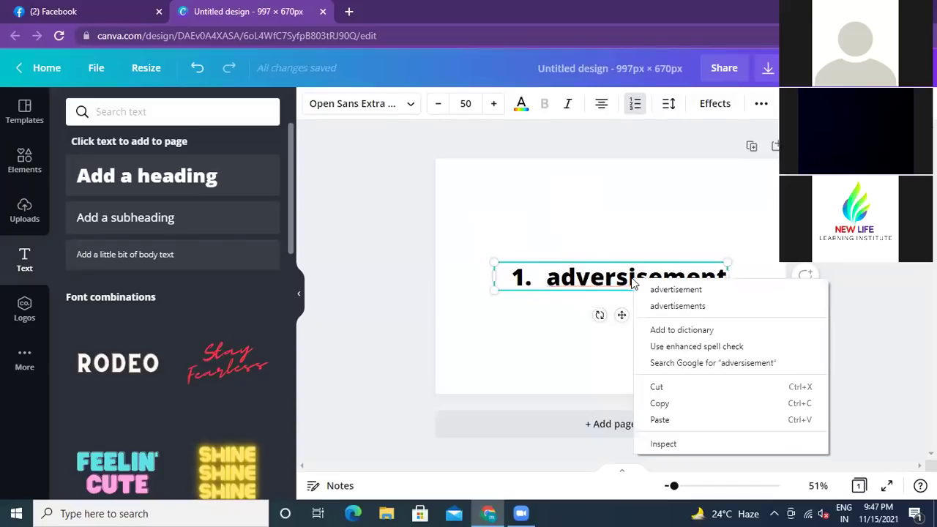
{"action": "left_click", "coordinate": [657, 293]}
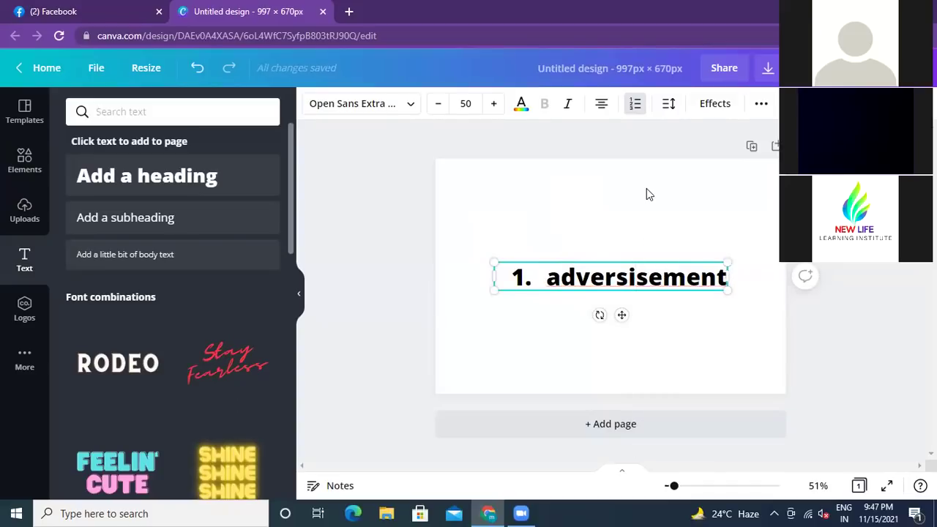
{"action": "left_click", "coordinate": [573, 338]}
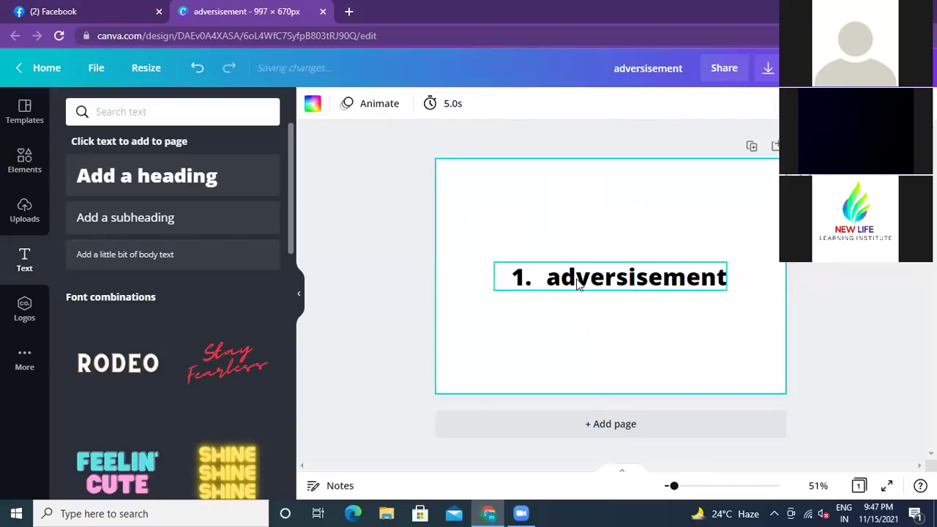
{"action": "right_click", "coordinate": [583, 276]}
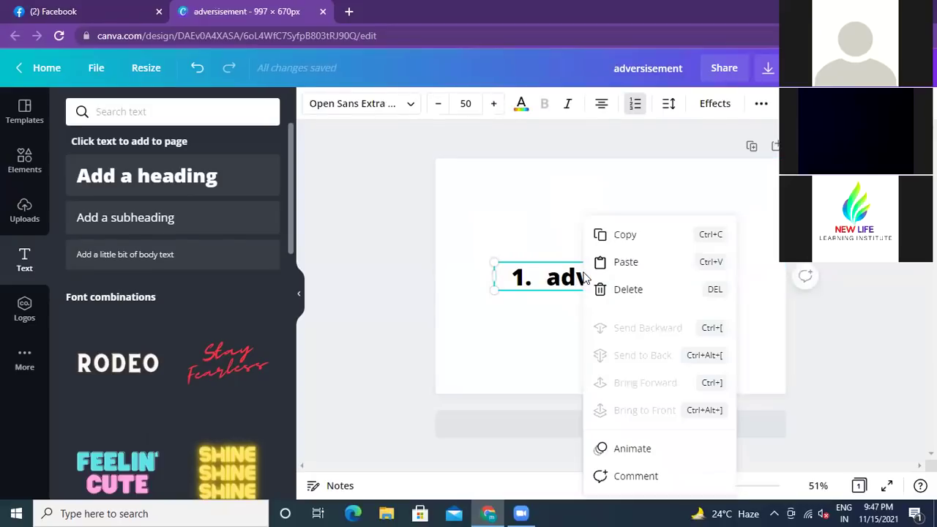
{"action": "left_click", "coordinate": [555, 356]}
Delete the heading word back to "adver" and retype its ending as "trisement".
{"action": "left_click", "coordinate": [726, 278]}
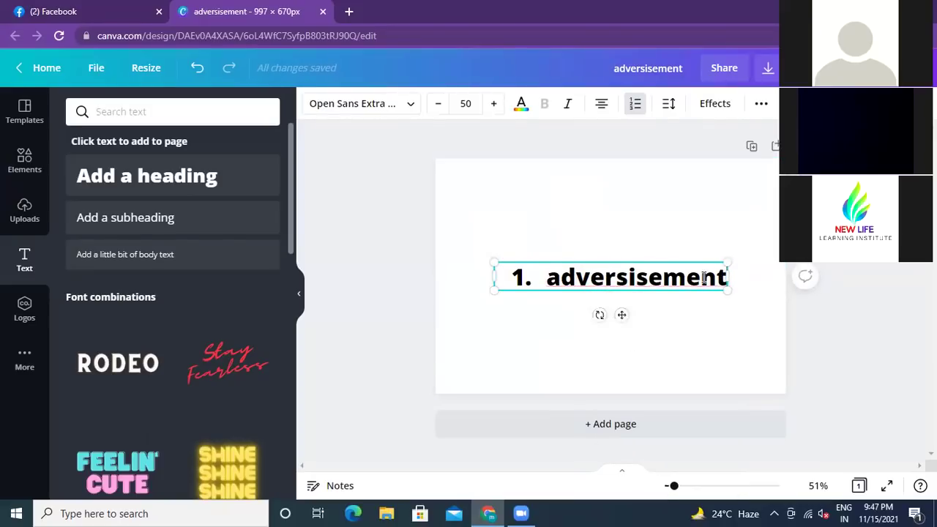
{"action": "key", "text": "BackSpace"}
{"action": "key", "text": "BackSpace"}
{"action": "key", "text": "BackSpace"}
{"action": "key", "text": "BackSpace"}
{"action": "key", "text": "BackSpace"}
{"action": "key", "text": "BackSpace"}
{"action": "key", "text": "BackSpace"}
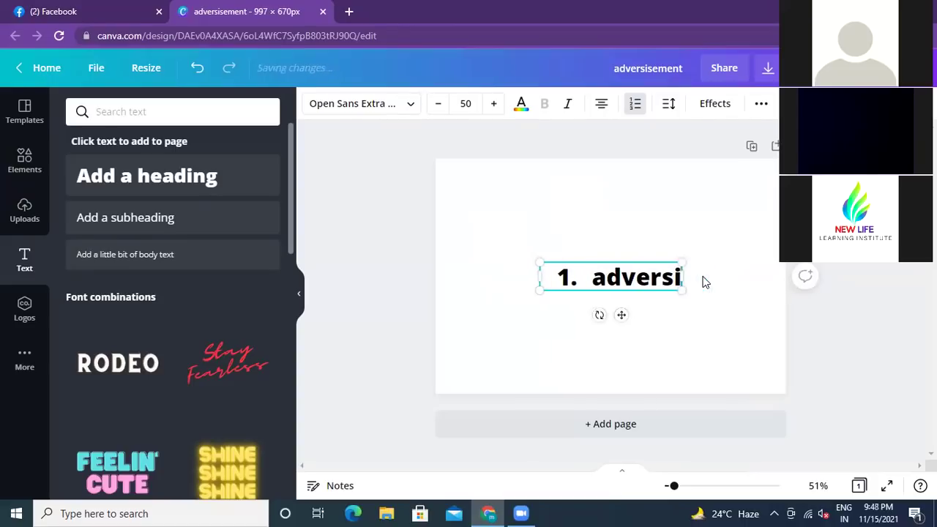
{"action": "key", "text": "BackSpace"}
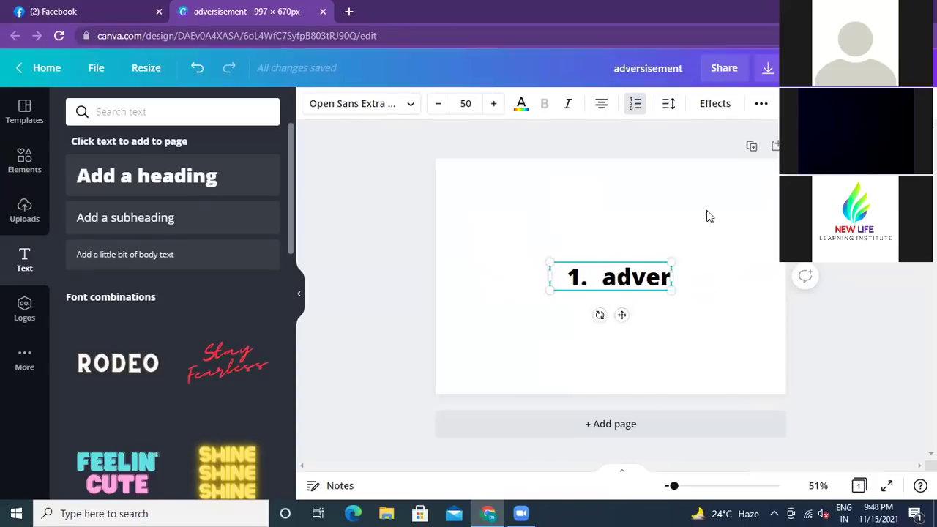
{"action": "type", "text": "ti"}
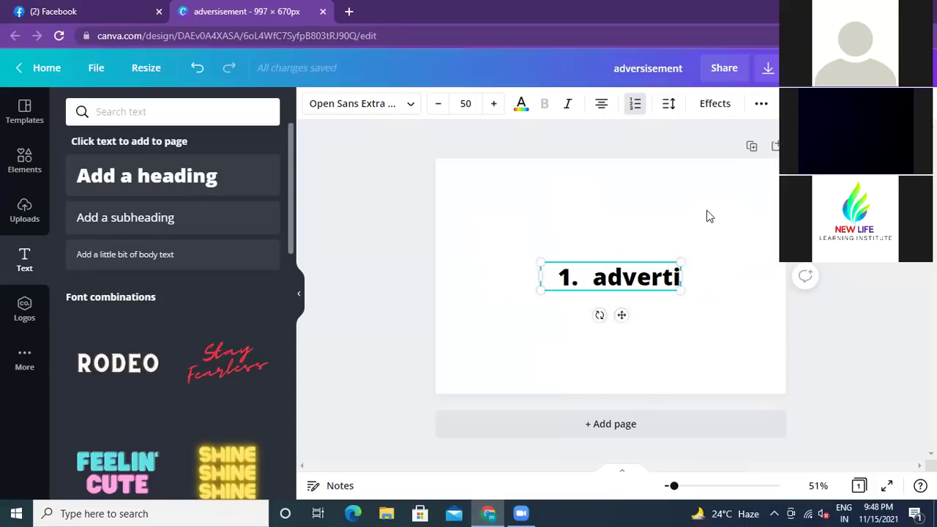
{"action": "key", "text": "BackSpace"}
{"action": "type", "text": "ise"}
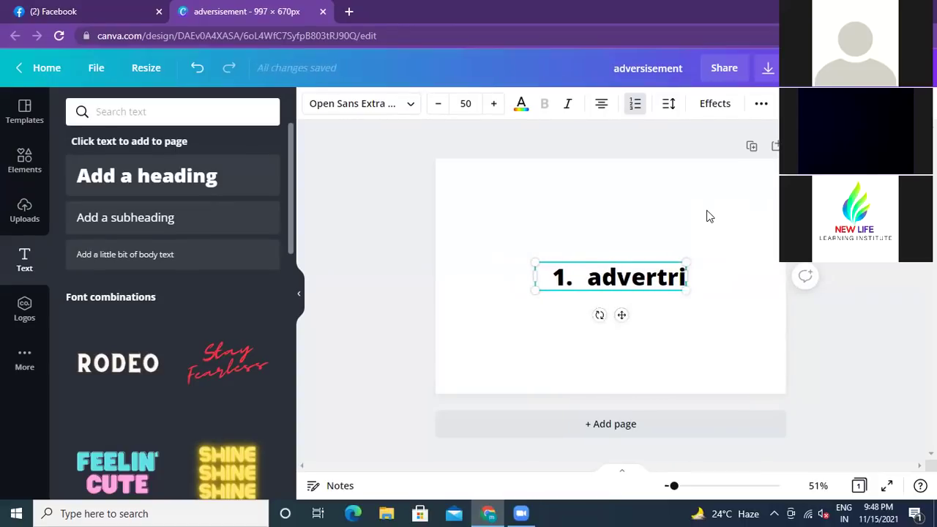
{"action": "type", "text": "ment"}
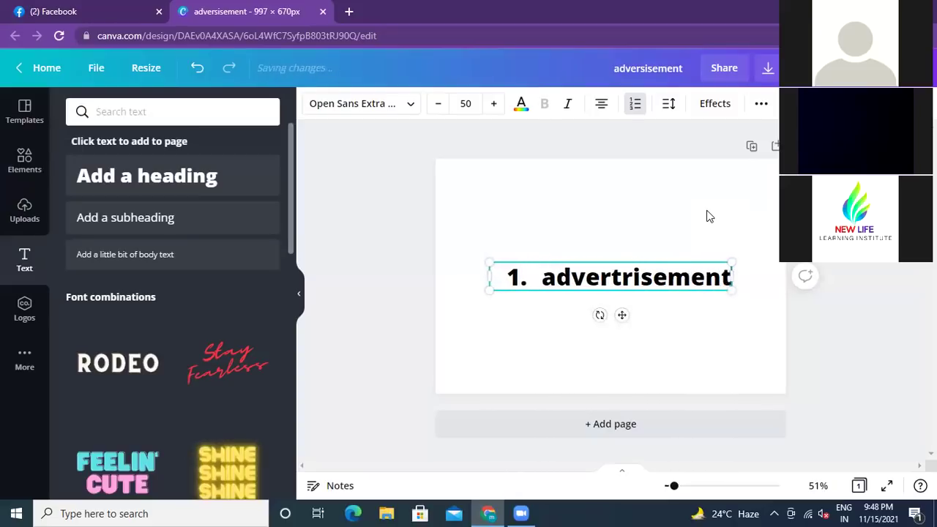
{"action": "left_click", "coordinate": [644, 356]}
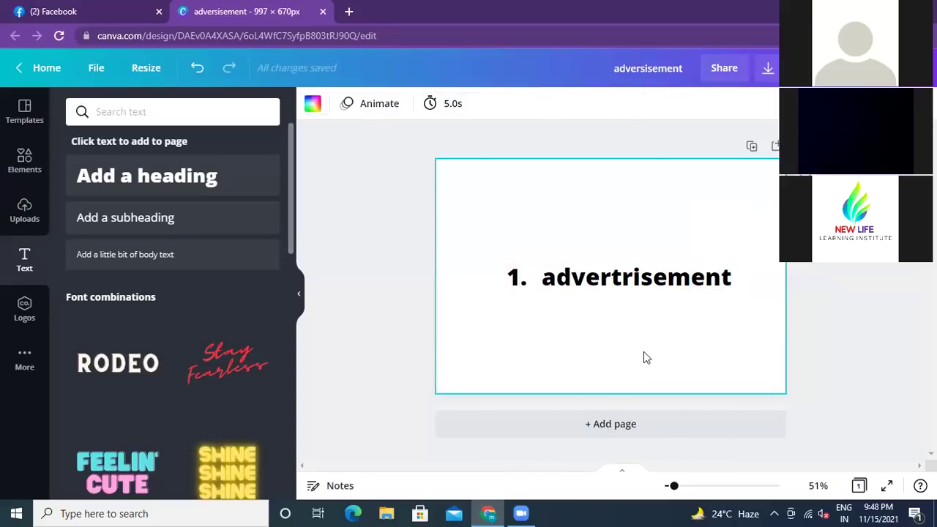
Move the heading to the upper part of the page and correct its spelling to "advertisement".
{"action": "left_click", "coordinate": [632, 284]}
{"action": "left_click_drag", "start_coordinate": [623, 262], "coordinate": [596, 203]}
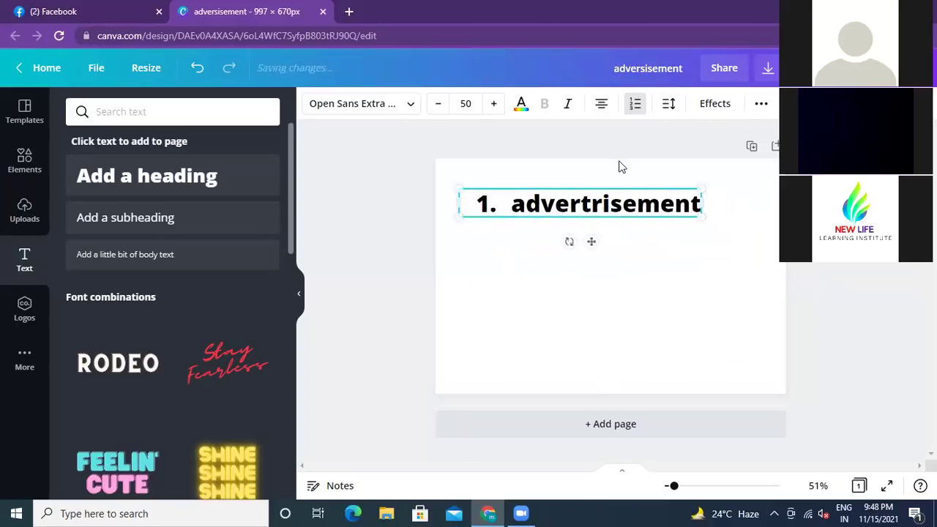
{"action": "left_click", "coordinate": [602, 203]}
{"action": "key", "text": "BackSpace"}
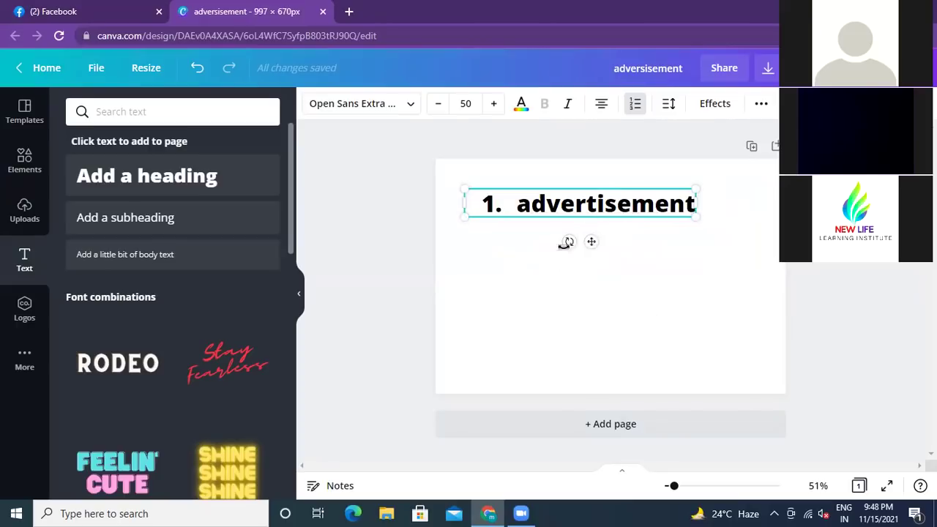
{"action": "left_click", "coordinate": [710, 288]}
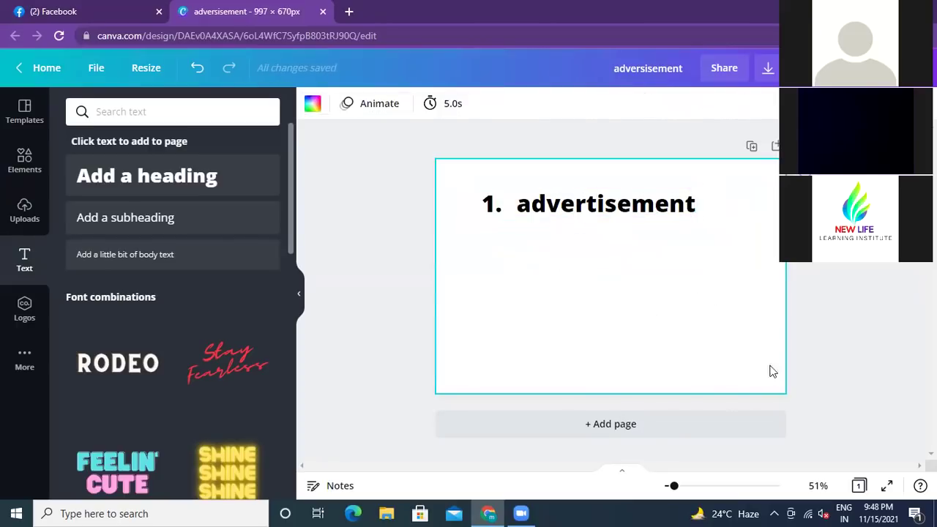
Append "intent" to the heading and widen its text box so the phrase fits on one line.
{"action": "left_click", "coordinate": [602, 212]}
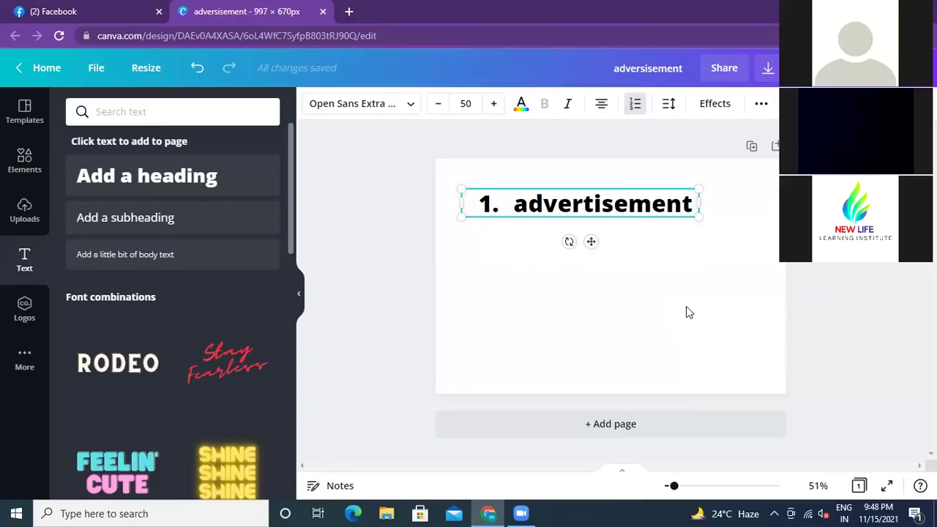
{"action": "type", "text": "intent"}
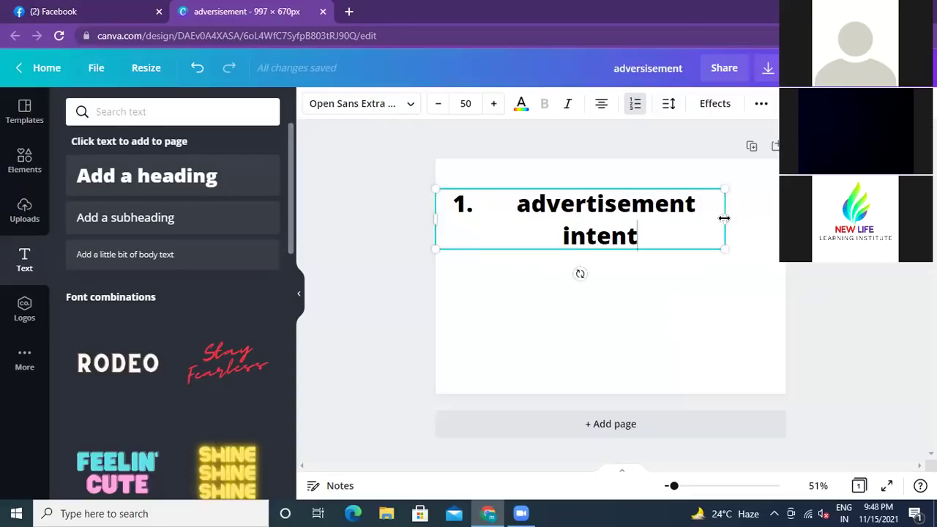
{"action": "left_click_drag", "start_coordinate": [724, 217], "coordinate": [775, 218]}
{"action": "left_click", "coordinate": [660, 273]}
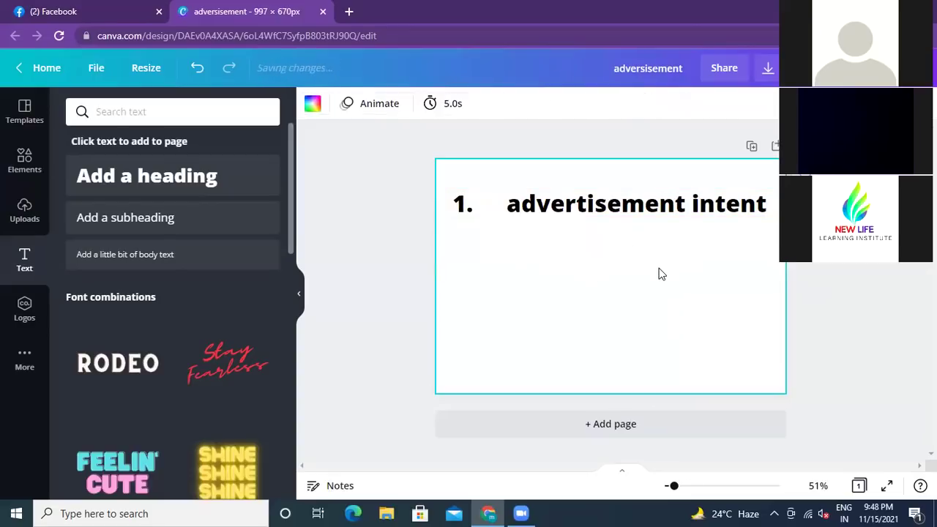
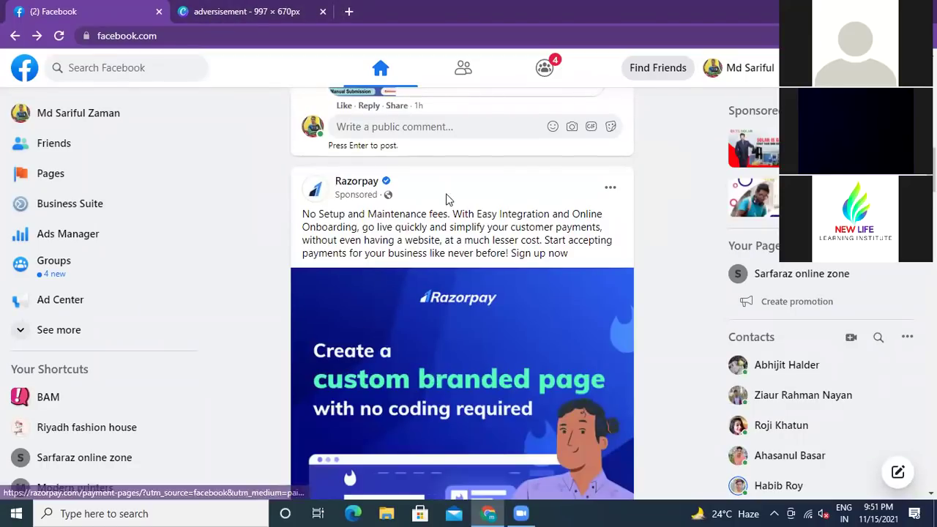
Examine the sponsored Razorpay post in the Facebook feed, from its ad text down to the image, headline and reactions.
{"action": "left_click_drag", "start_coordinate": [303, 210], "coordinate": [597, 262]}
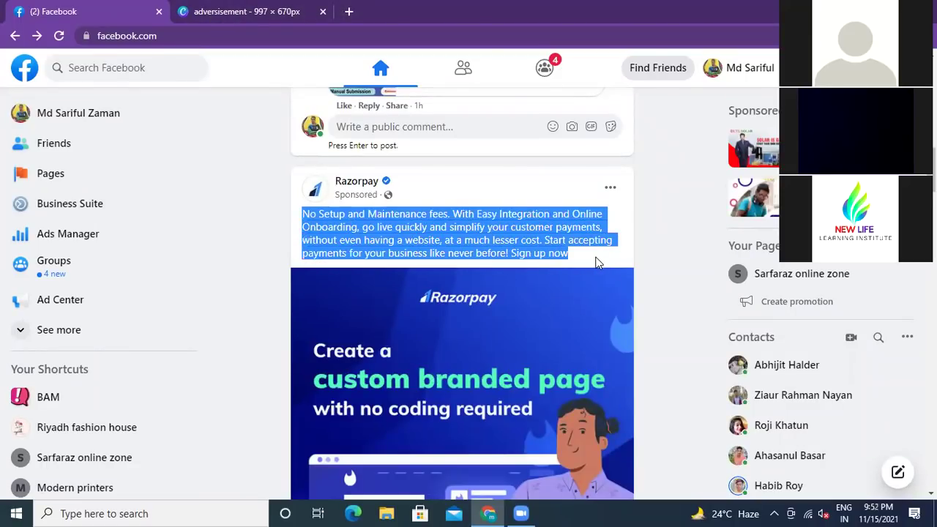
{"action": "left_click", "coordinate": [258, 270]}
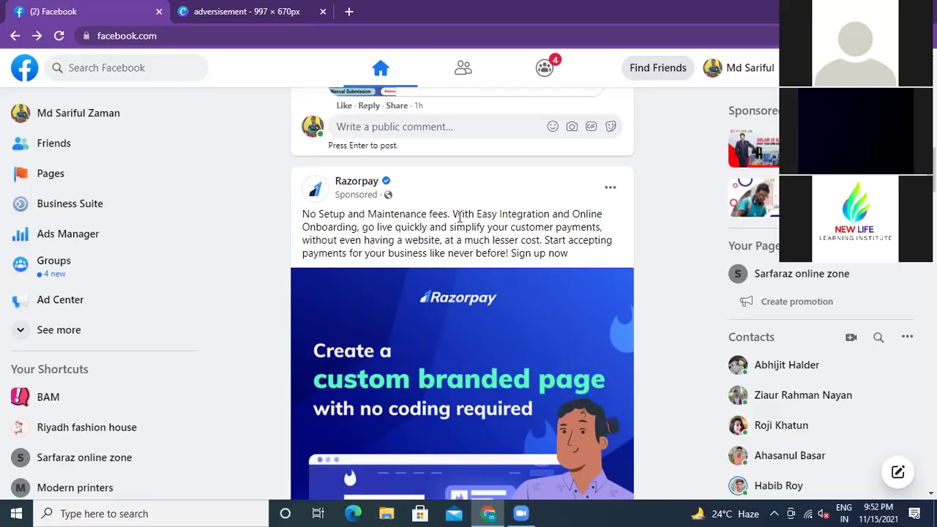
{"action": "left_click_drag", "start_coordinate": [304, 214], "coordinate": [456, 210]}
{"action": "left_click", "coordinate": [456, 176]}
{"action": "left_click_drag", "start_coordinate": [429, 252], "coordinate": [451, 255]}
{"action": "left_click", "coordinate": [476, 213]}
{"action": "left_click_drag", "start_coordinate": [476, 213], "coordinate": [501, 242]}
{"action": "left_click", "coordinate": [482, 187]}
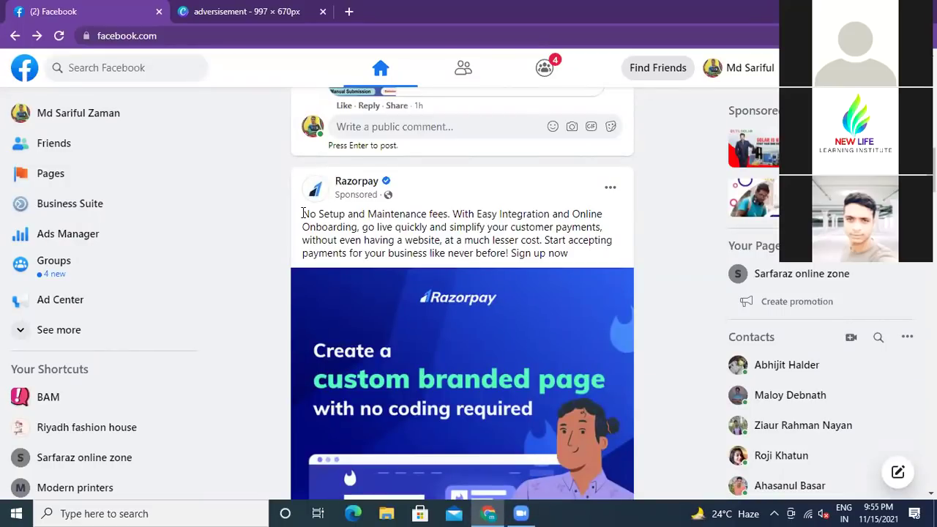
{"action": "left_click_drag", "start_coordinate": [303, 213], "coordinate": [591, 257]}
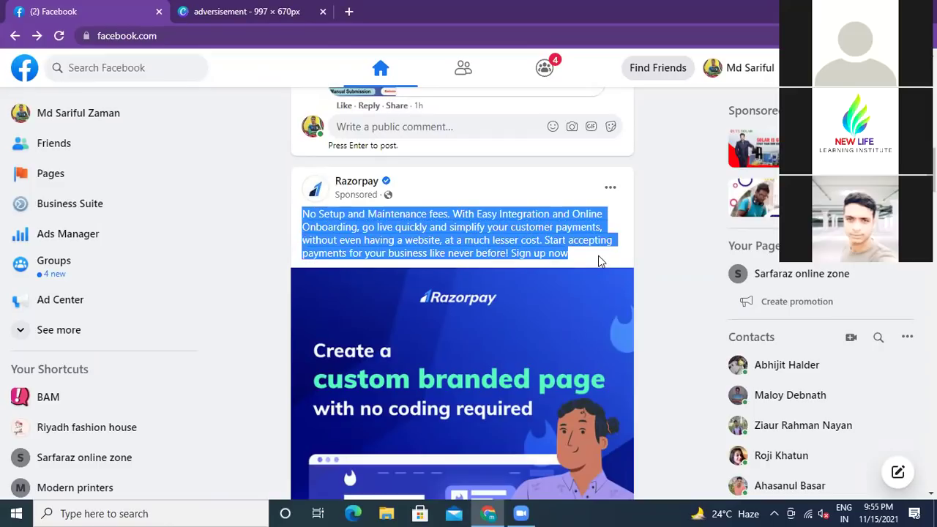
{"action": "left_click", "coordinate": [559, 255]}
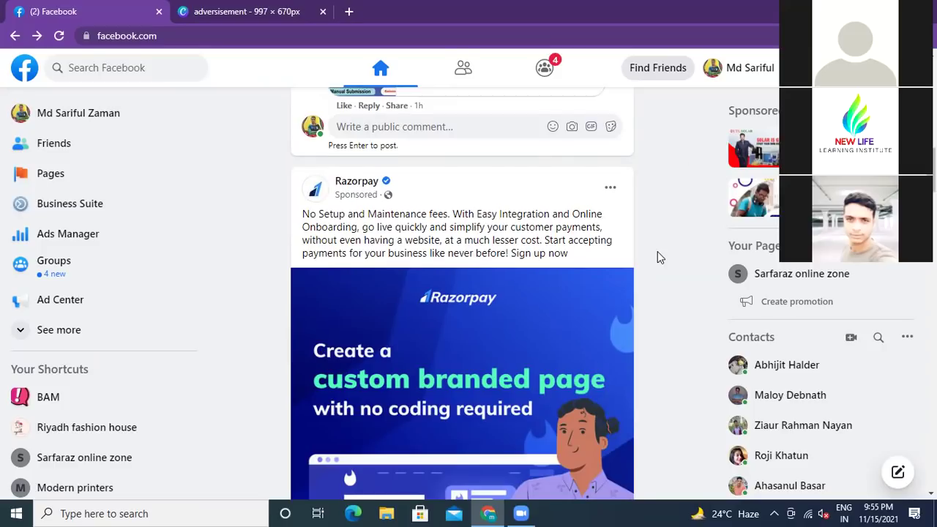
{"action": "scroll", "coordinate": [658, 252], "scroll_direction": "down", "scroll_amount": 1}
{"action": "scroll", "coordinate": [657, 257], "scroll_direction": "down", "scroll_amount": 2}
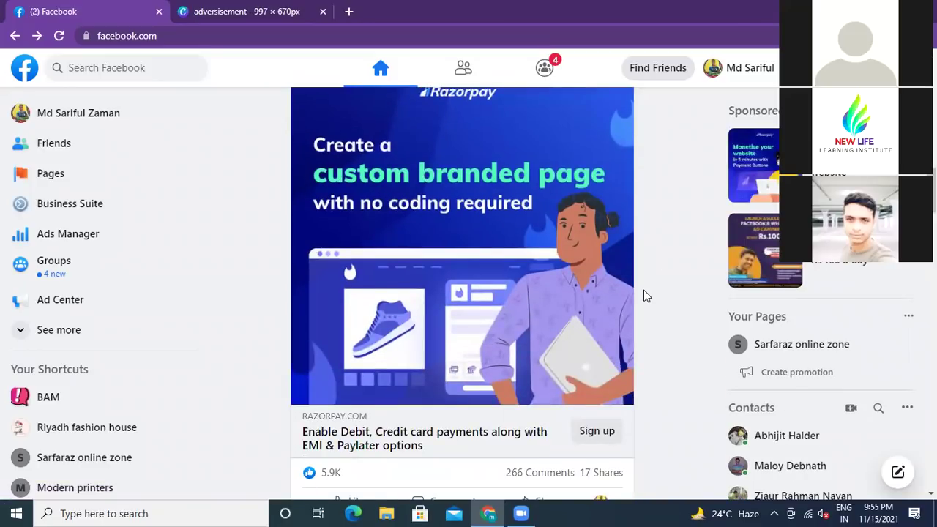
{"action": "scroll", "coordinate": [644, 290], "scroll_direction": "down", "scroll_amount": 2}
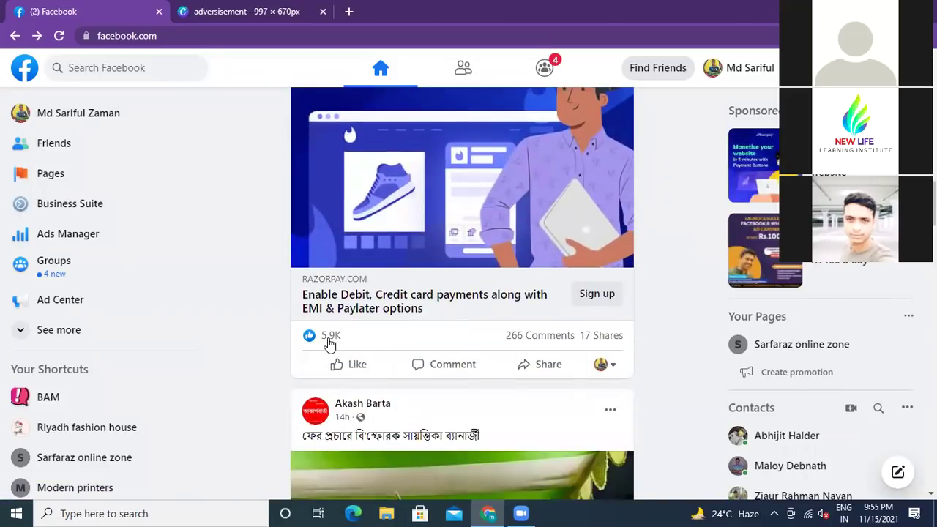
Review the Razorpay ad's image and highlight the opening lines of its ad text while reading them.
{"action": "mouse_move", "coordinate": [331, 343]}
{"action": "scroll", "coordinate": [286, 312], "scroll_direction": "up", "scroll_amount": 3}
{"action": "scroll", "coordinate": [286, 309], "scroll_direction": "down", "scroll_amount": 2}
{"action": "scroll", "coordinate": [439, 188], "scroll_direction": "up", "scroll_amount": 2}
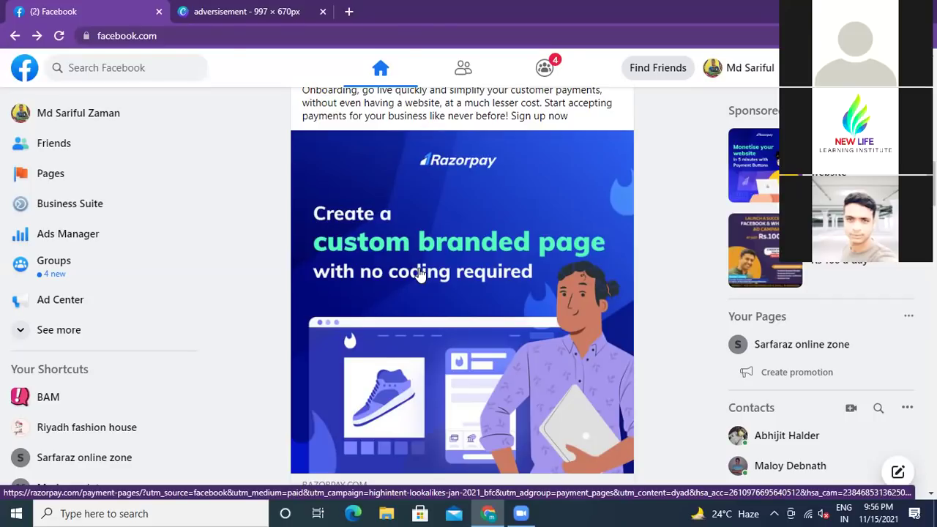
{"action": "scroll", "coordinate": [419, 273], "scroll_direction": "up", "scroll_amount": 2}
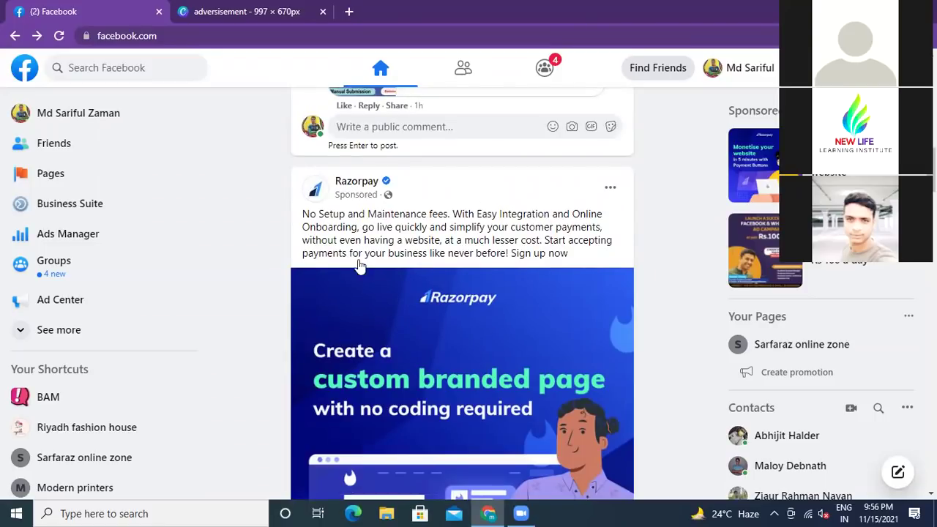
{"action": "left_click_drag", "start_coordinate": [302, 213], "coordinate": [376, 240]}
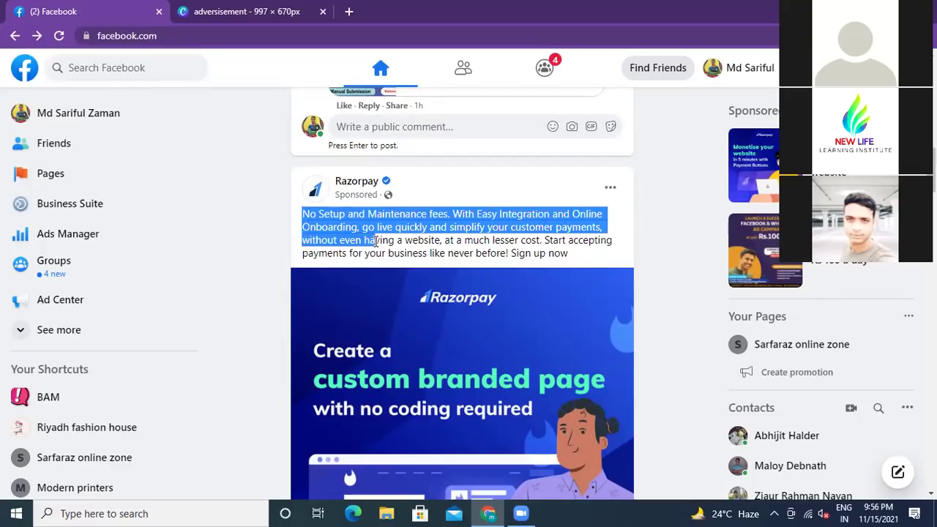
{"action": "left_click", "coordinate": [544, 188]}
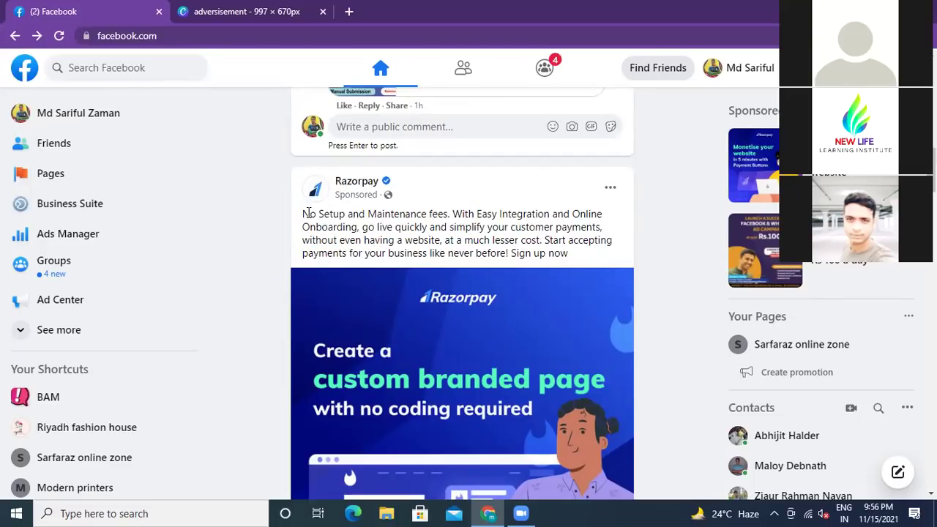
{"action": "left_click_drag", "start_coordinate": [311, 213], "coordinate": [396, 231]}
{"action": "left_click", "coordinate": [446, 200]}
Check why the Razorpay ad is being shown, view the details on similarities to their customers, and close the explanation.
{"action": "left_click", "coordinate": [610, 191]}
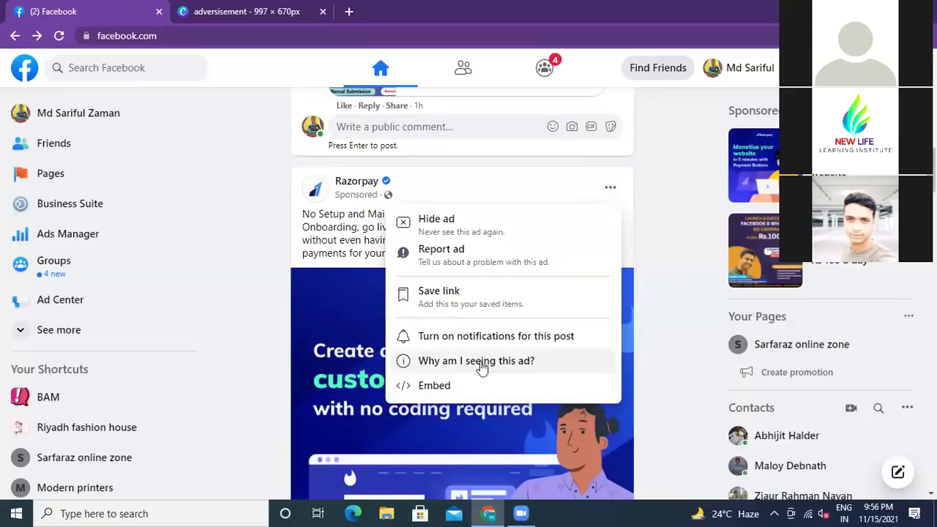
{"action": "left_click", "coordinate": [518, 363]}
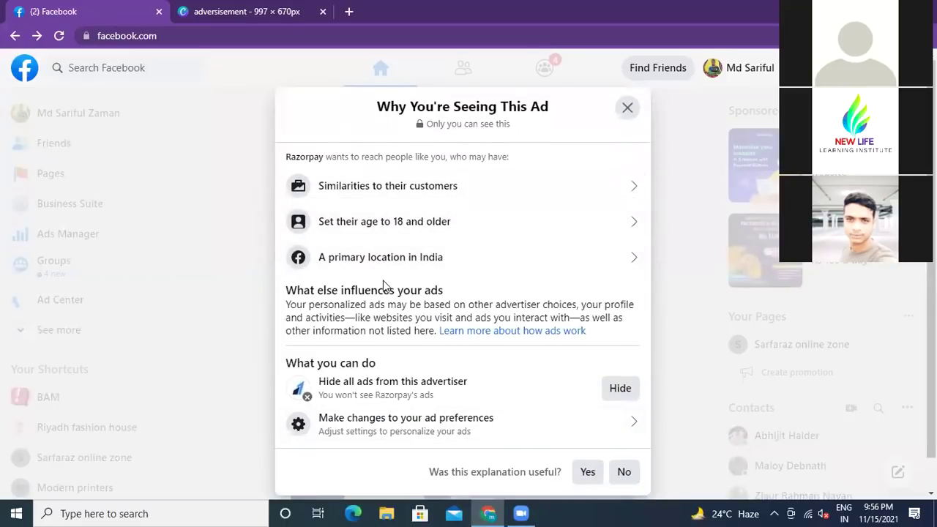
{"action": "scroll", "coordinate": [383, 395], "scroll_direction": "down", "scroll_amount": 1}
{"action": "scroll", "coordinate": [375, 208], "scroll_direction": "up", "scroll_amount": 1}
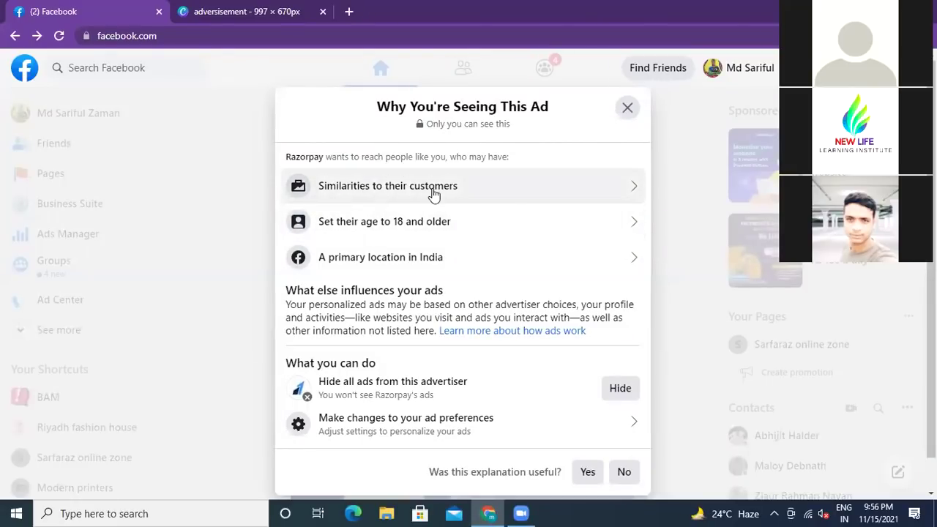
{"action": "left_click", "coordinate": [633, 188]}
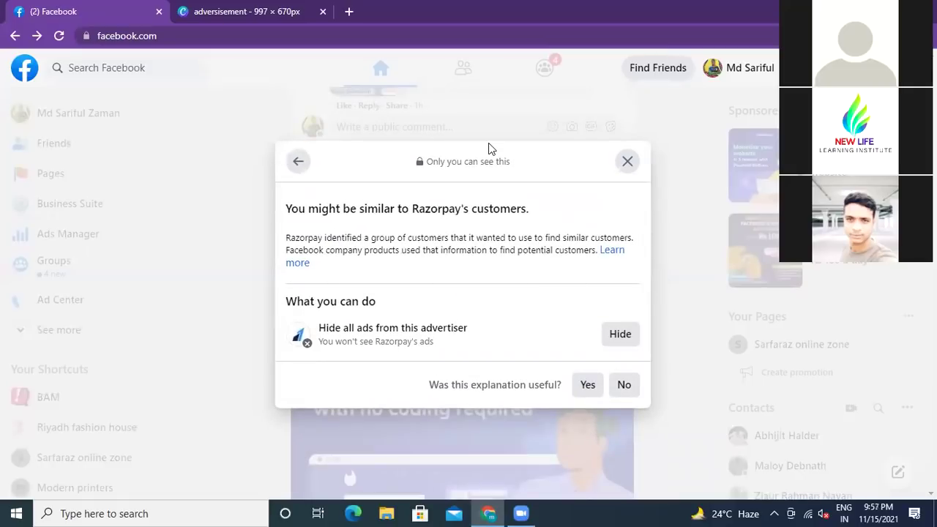
{"action": "left_click", "coordinate": [627, 162]}
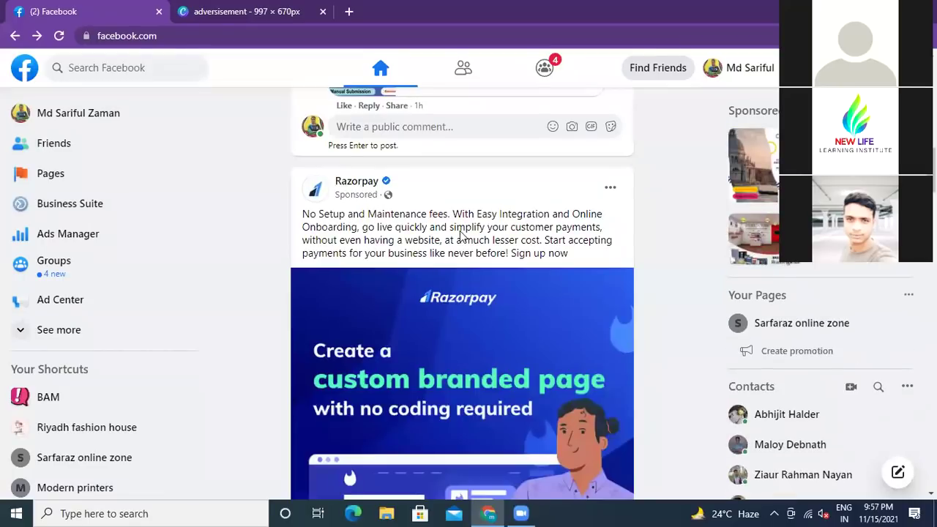
Browse the feed past the Razorpay ad to the sponsored Meesho Supplier Hub post and examine its image, headline and ad text.
{"action": "scroll", "coordinate": [658, 262], "scroll_direction": "down", "scroll_amount": 5}
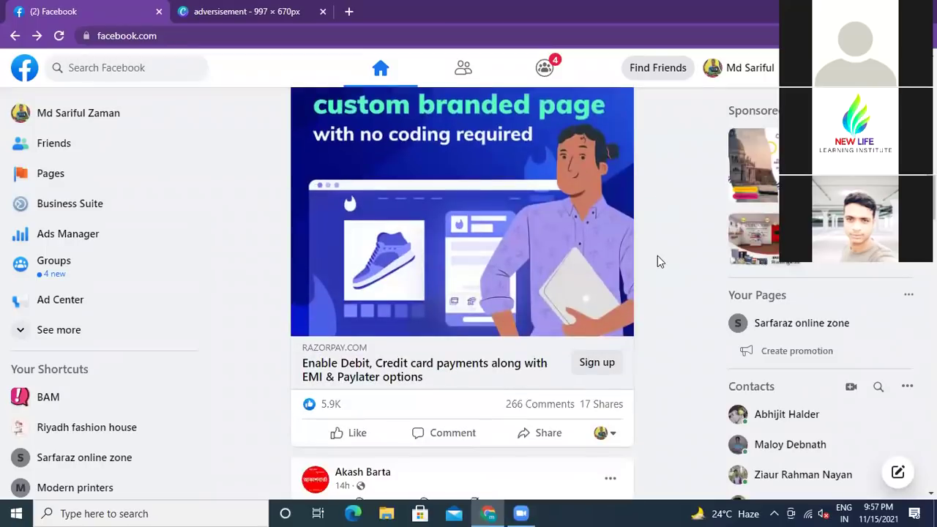
{"action": "scroll", "coordinate": [658, 261], "scroll_direction": "up", "scroll_amount": 1}
{"action": "scroll", "coordinate": [658, 261], "scroll_direction": "up", "scroll_amount": 3}
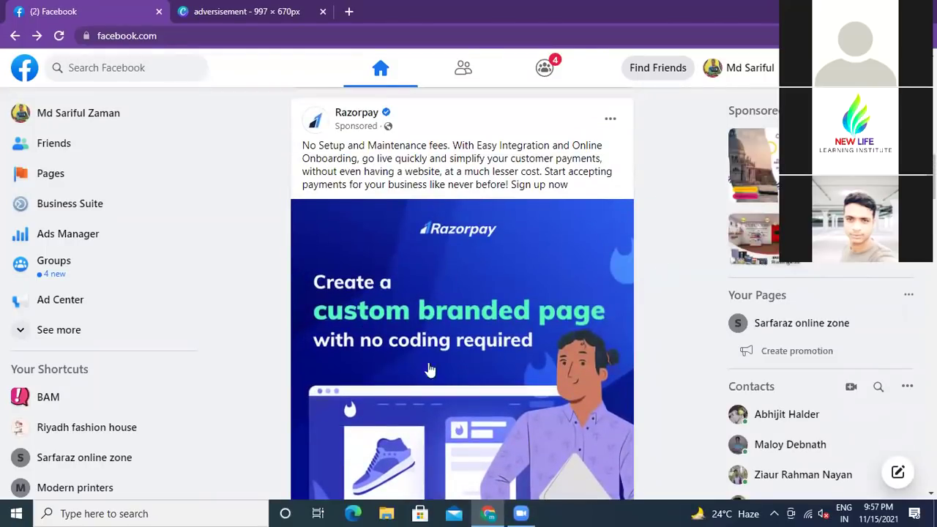
{"action": "scroll", "coordinate": [654, 282], "scroll_direction": "down", "scroll_amount": 5}
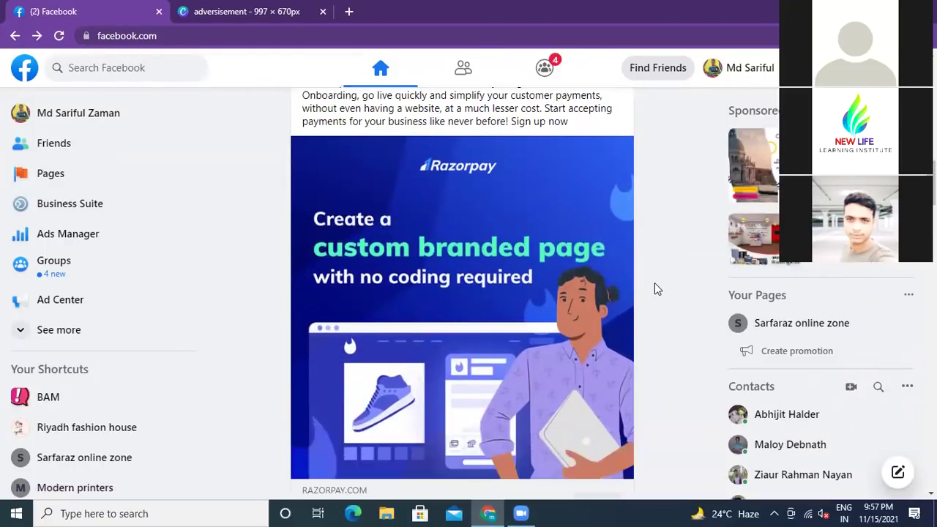
{"action": "scroll", "coordinate": [655, 289], "scroll_direction": "down", "scroll_amount": 1}
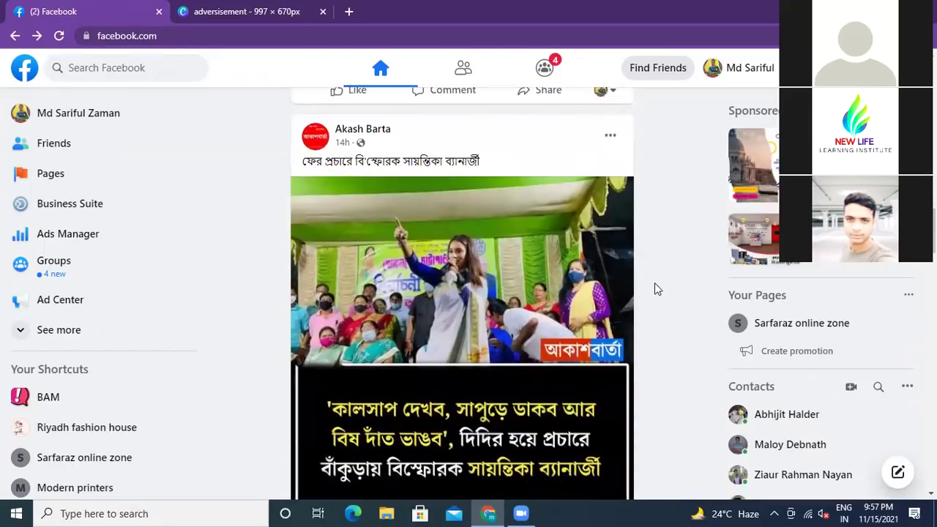
{"action": "scroll", "coordinate": [657, 290], "scroll_direction": "down", "scroll_amount": 6}
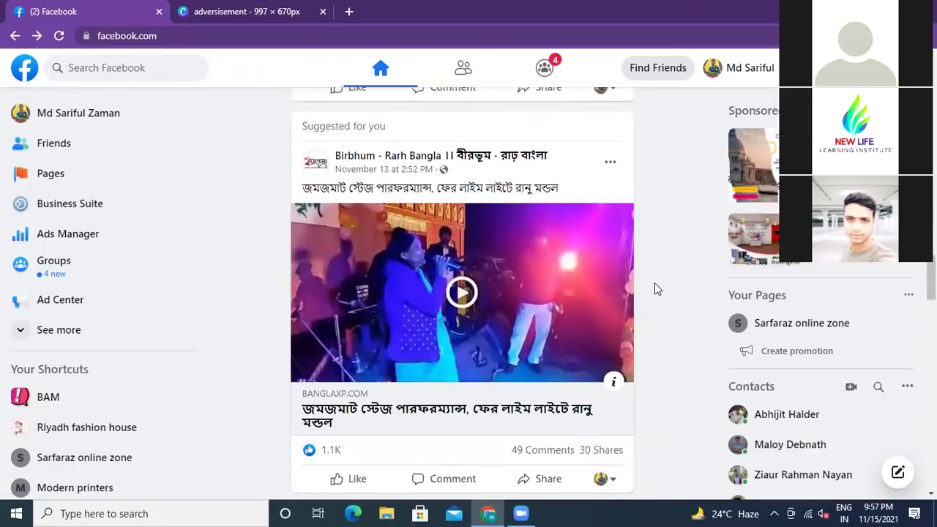
{"action": "scroll", "coordinate": [657, 290], "scroll_direction": "down", "scroll_amount": 1}
{"action": "scroll", "coordinate": [657, 290], "scroll_direction": "down", "scroll_amount": 1}
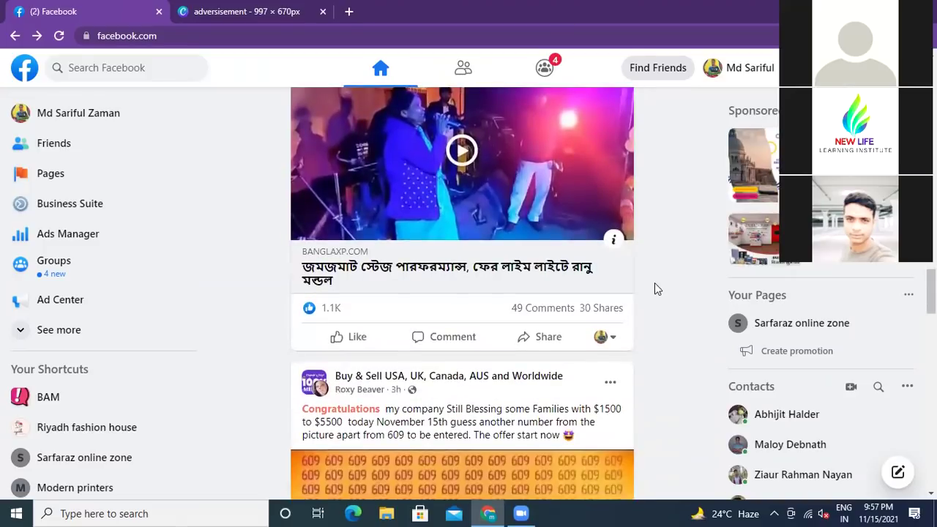
{"action": "scroll", "coordinate": [654, 289], "scroll_direction": "down", "scroll_amount": 7}
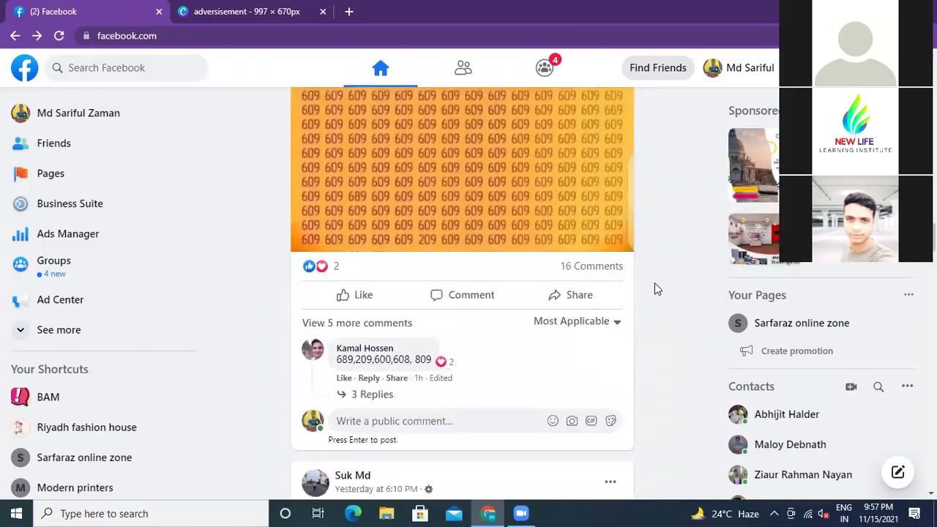
{"action": "scroll", "coordinate": [655, 284], "scroll_direction": "down", "scroll_amount": 5}
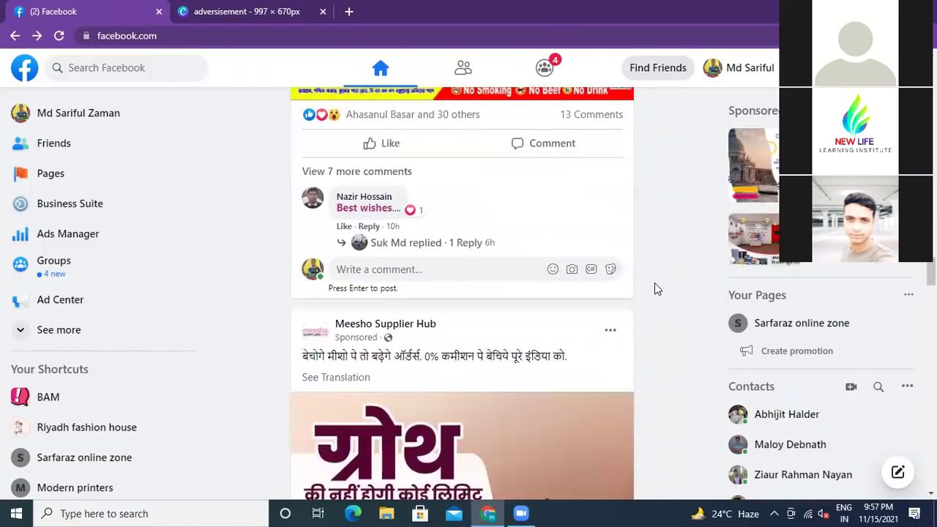
{"action": "scroll", "coordinate": [655, 289], "scroll_direction": "down", "scroll_amount": 5}
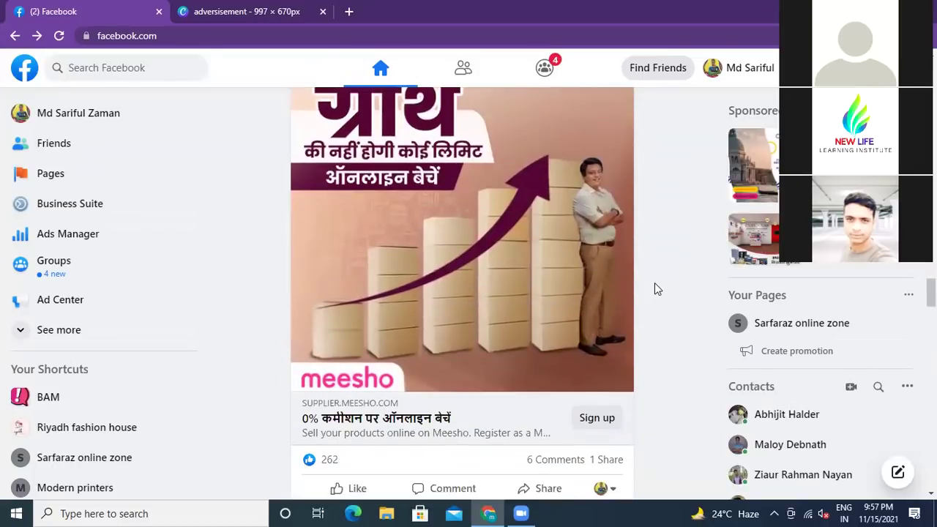
{"action": "scroll", "coordinate": [655, 289], "scroll_direction": "up", "scroll_amount": 3}
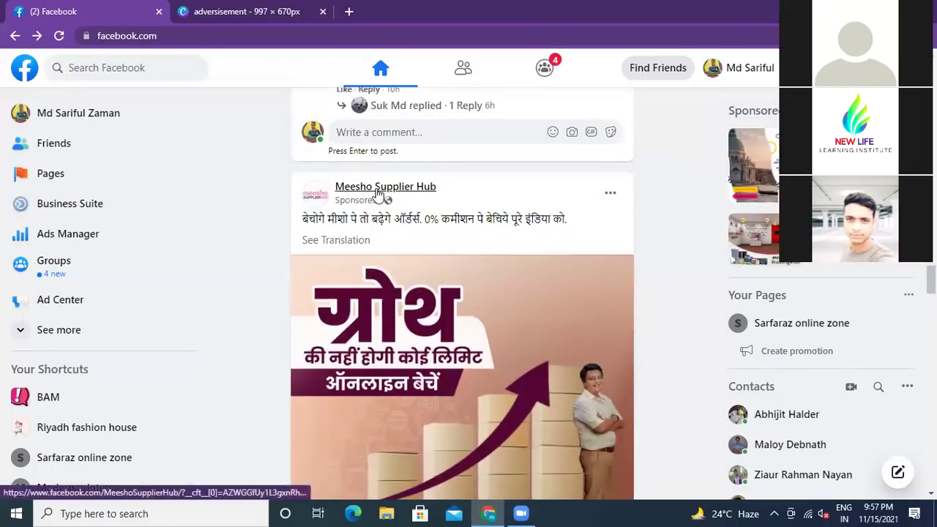
{"action": "mouse_move", "coordinate": [378, 195]}
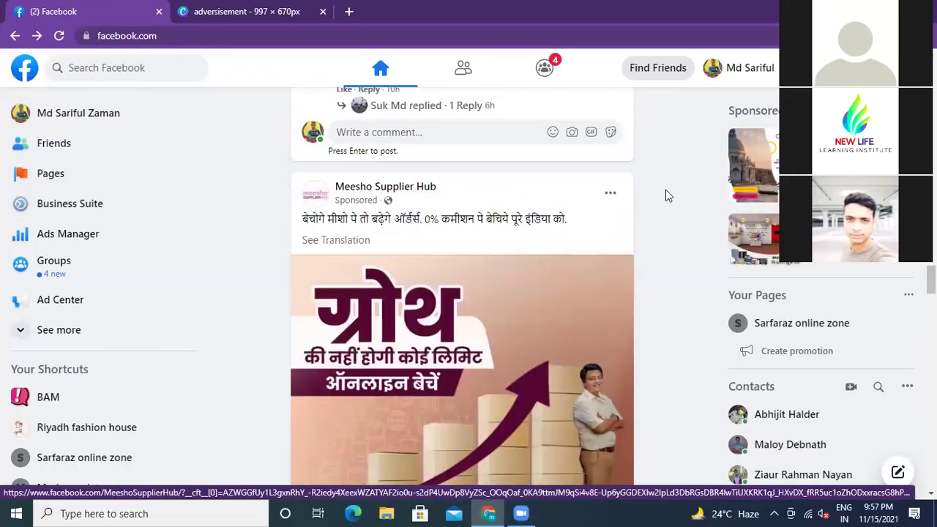
Check why the Meesho Supplier Hub ad is being shown and highlight the related interests Sales and Snapdeal in the interest details.
{"action": "left_click", "coordinate": [611, 196]}
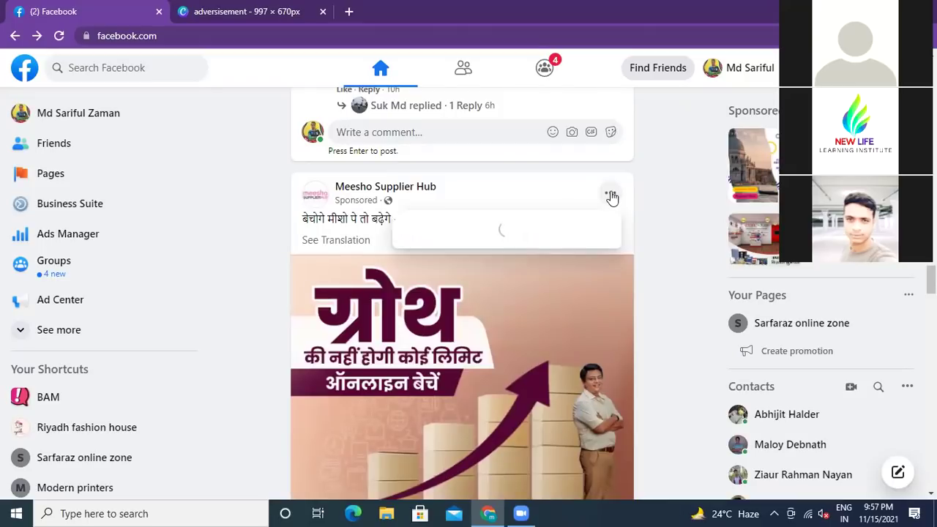
{"action": "left_click", "coordinate": [432, 370]}
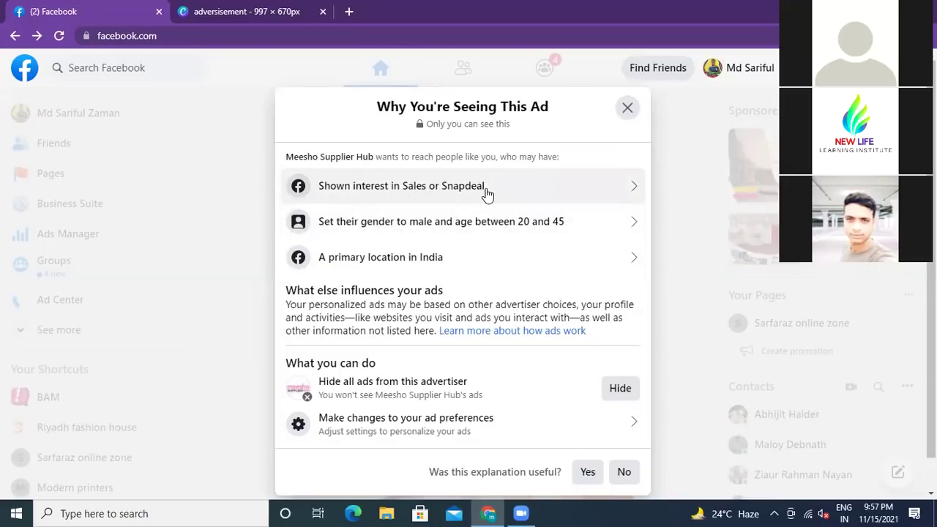
{"action": "left_click", "coordinate": [634, 187]}
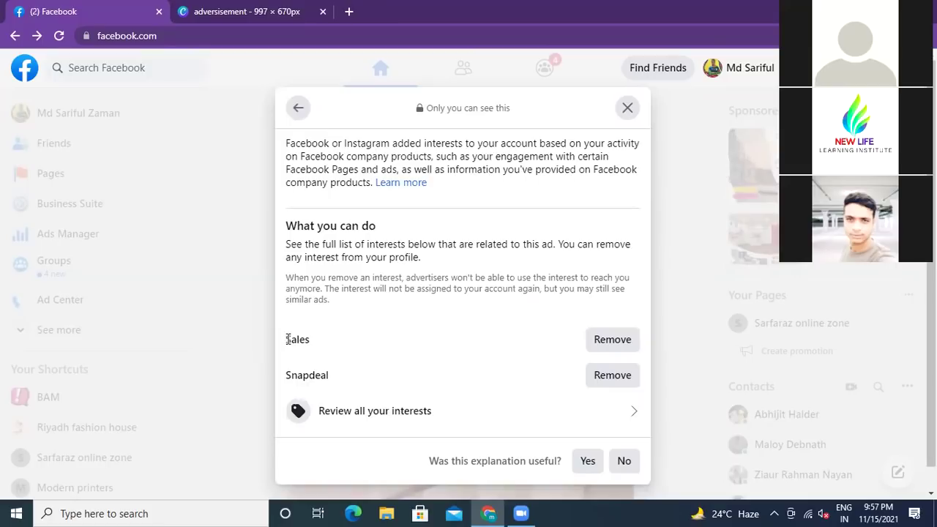
{"action": "left_click_drag", "start_coordinate": [287, 339], "coordinate": [322, 346]}
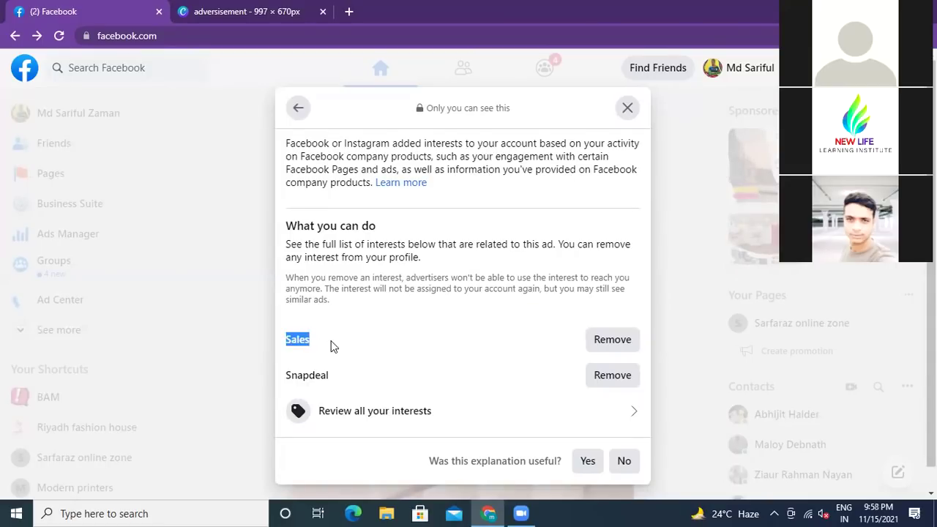
{"action": "left_click_drag", "start_coordinate": [286, 375], "coordinate": [327, 377]}
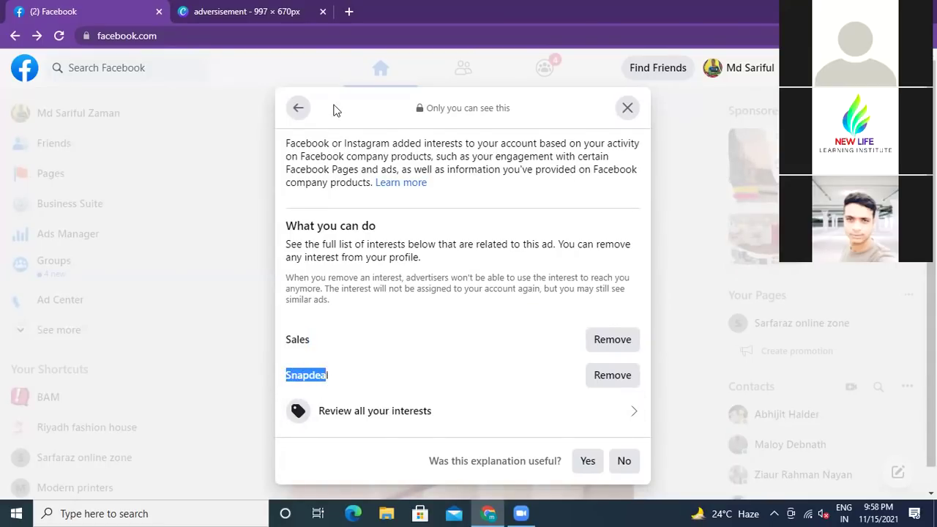
Search Google for "snapdeal" in a new browser tab.
{"action": "left_click", "coordinate": [349, 11]}
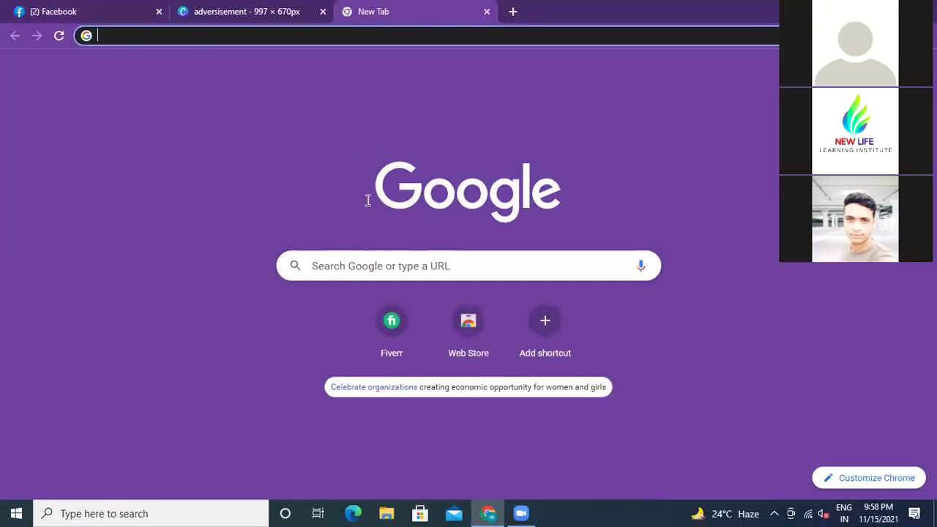
{"action": "left_click", "coordinate": [370, 265]}
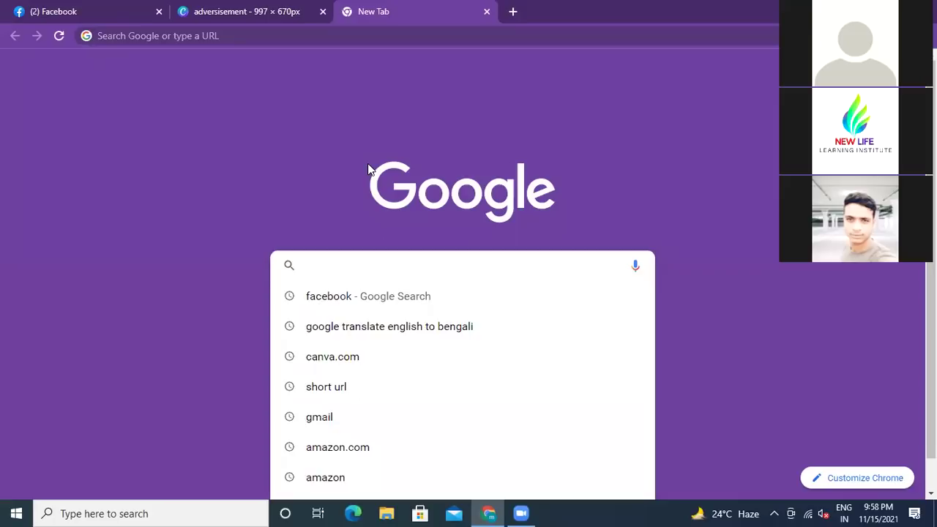
{"action": "type", "text": "snapsea"}
{"action": "key", "text": "BackSpace"}
{"action": "key", "text": "BackSpace"}
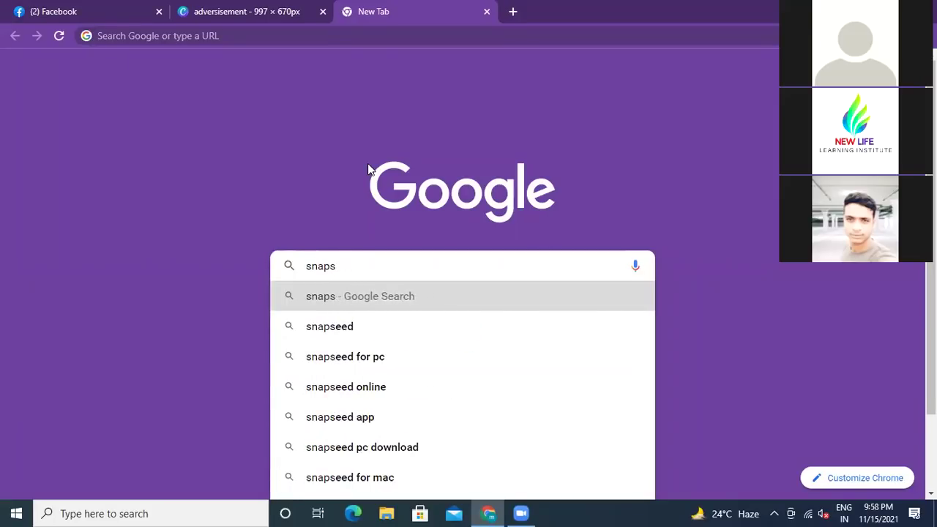
{"action": "key", "text": "BackSpace"}
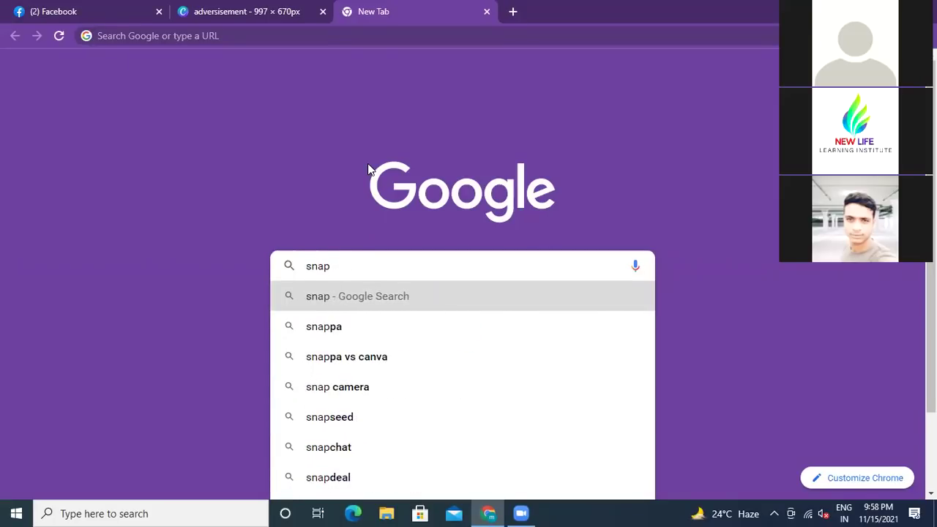
{"action": "type", "text": "deal"}
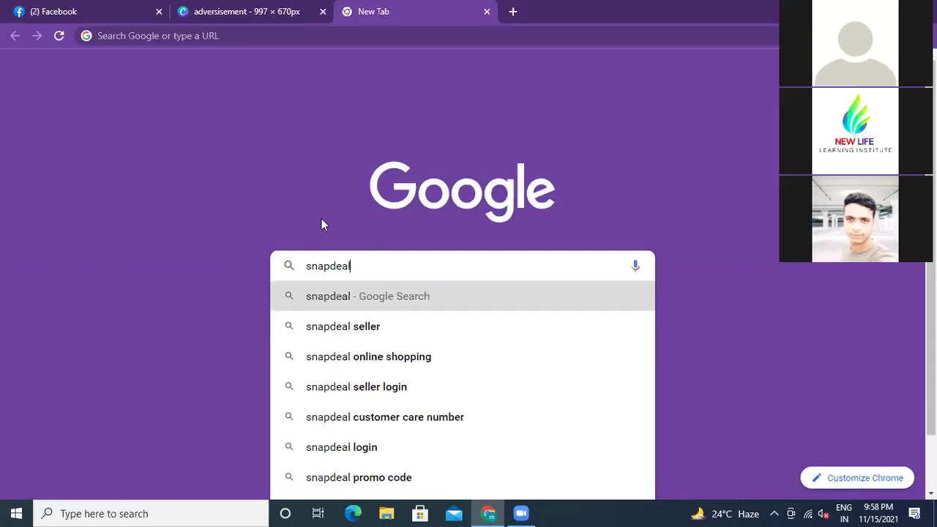
{"action": "left_click", "coordinate": [331, 297]}
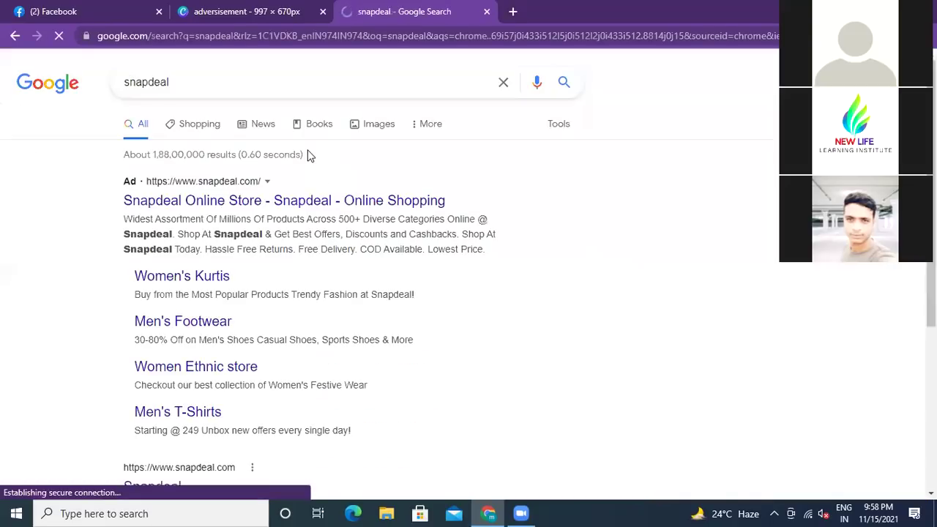
Open the official Snapdeal website from the search results, look over its home page, and close it to return to Facebook.
{"action": "scroll", "coordinate": [308, 230], "scroll_direction": "down", "scroll_amount": 2}
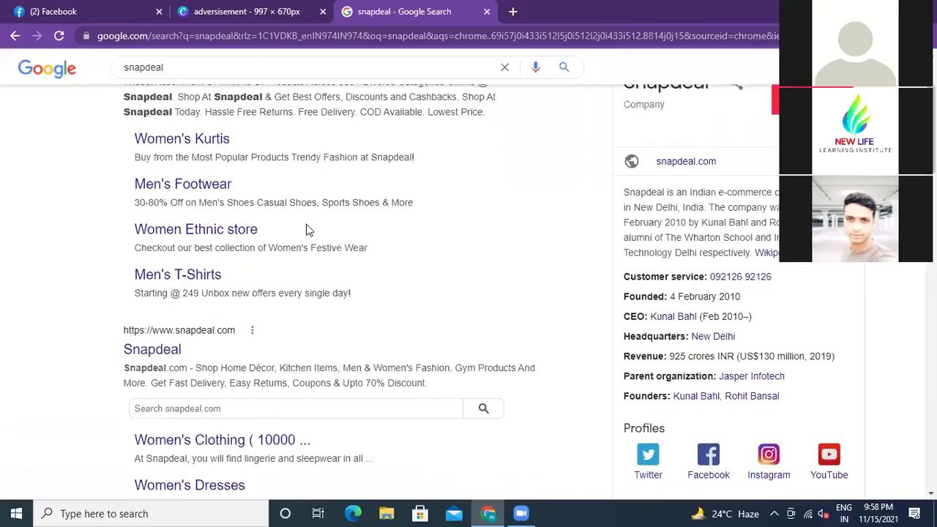
{"action": "left_click", "coordinate": [165, 354]}
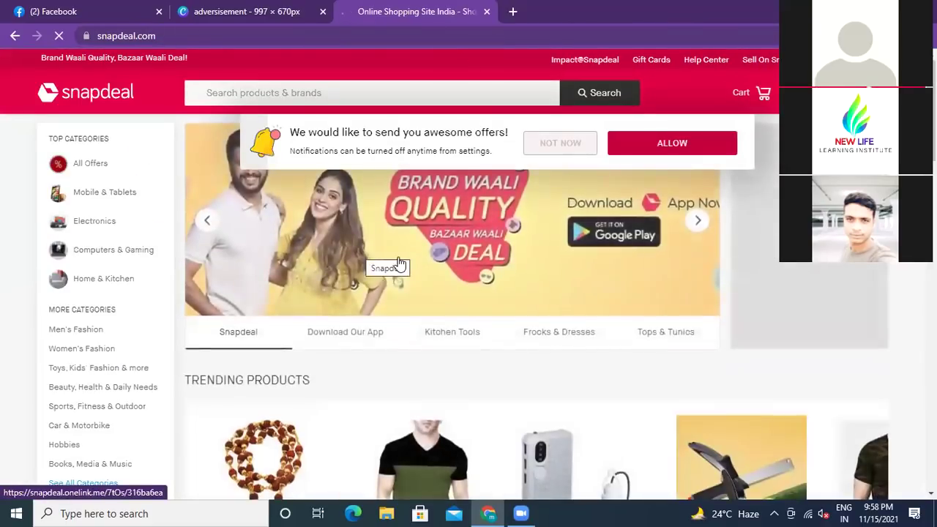
{"action": "scroll", "coordinate": [381, 256], "scroll_direction": "down", "scroll_amount": 5}
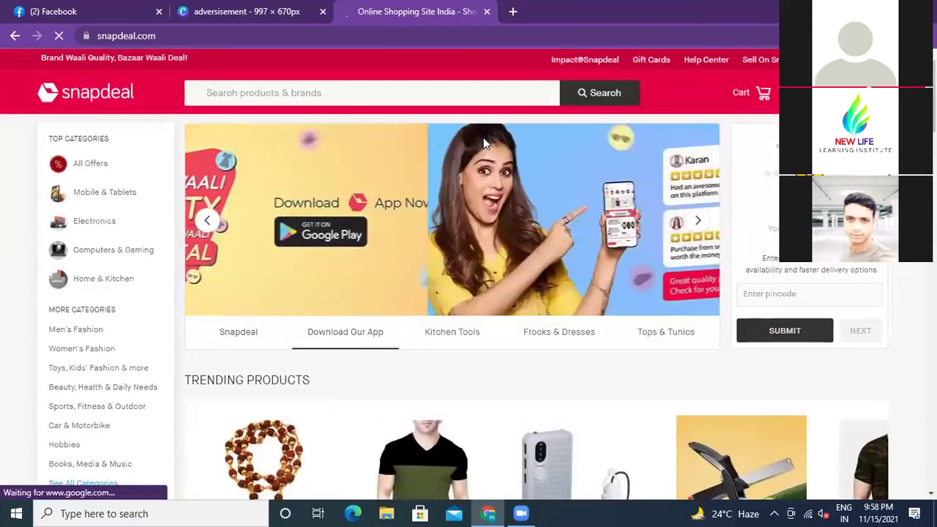
{"action": "left_click", "coordinate": [486, 12]}
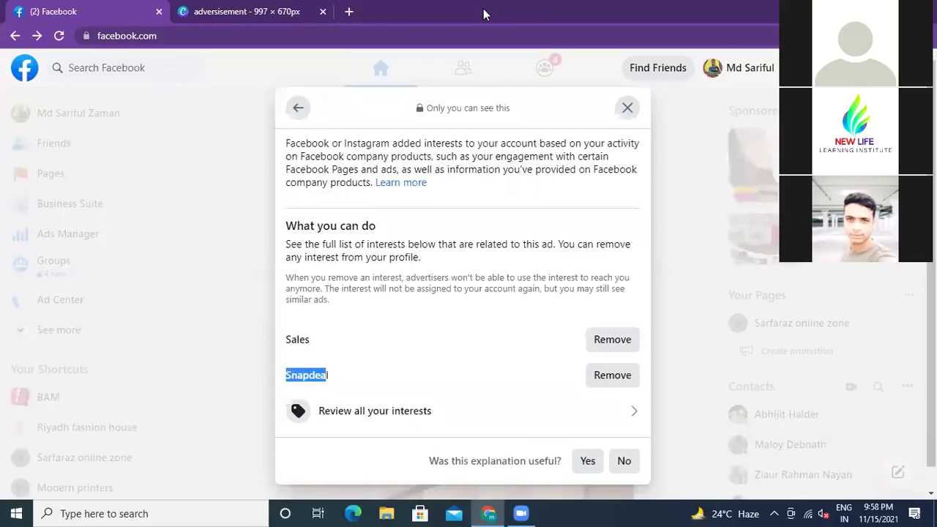
Close the ad interest details and open the Meesho Supplier Hub page from its sponsored post in a new browser tab.
{"action": "left_click", "coordinate": [626, 107]}
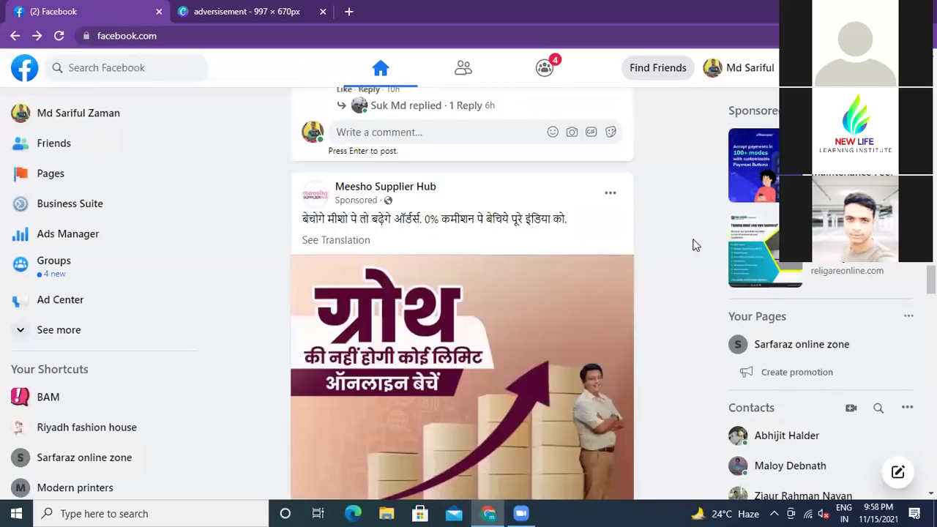
{"action": "scroll", "coordinate": [695, 245], "scroll_direction": "up", "scroll_amount": 1}
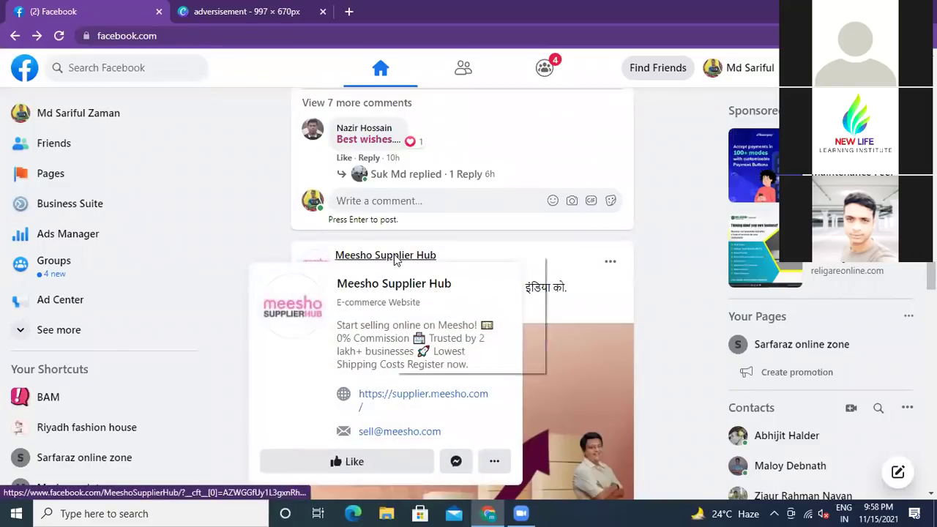
{"action": "right_click", "coordinate": [395, 264]}
{"action": "left_click", "coordinate": [425, 265]}
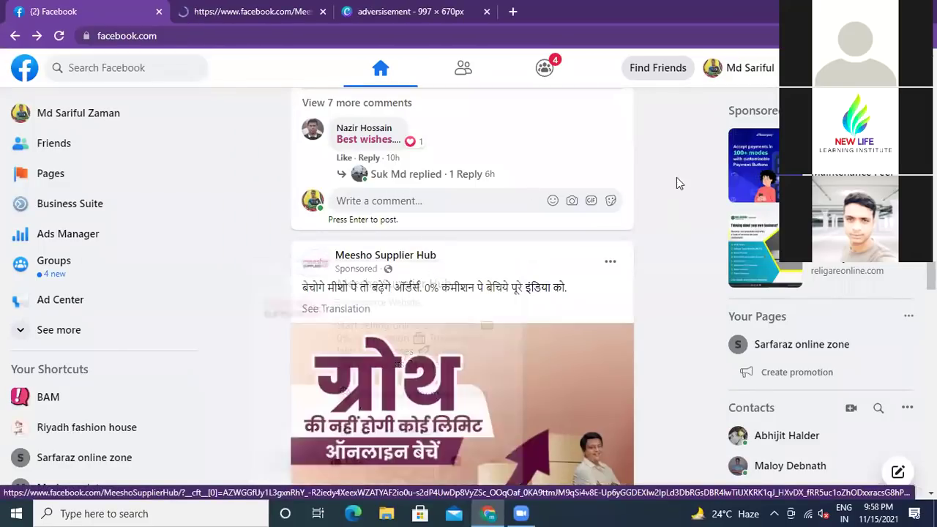
{"action": "left_click", "coordinate": [249, 11]}
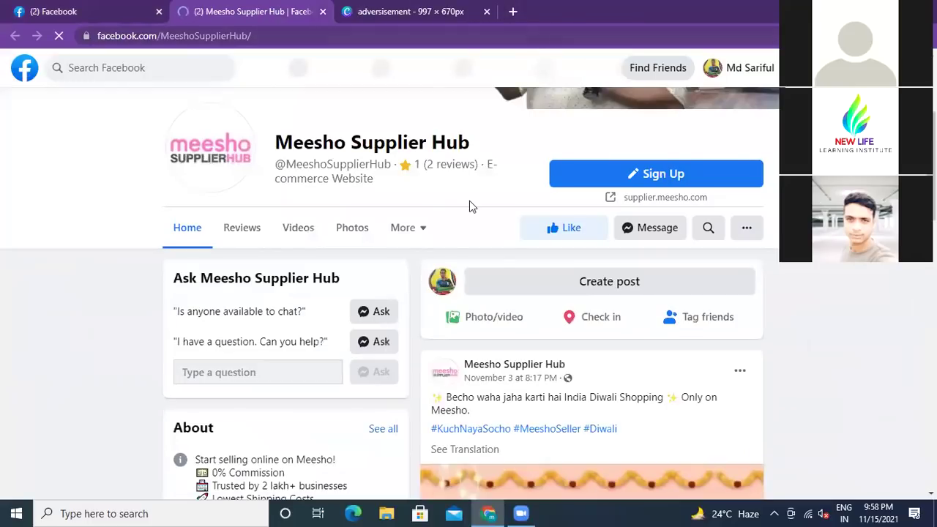
Look over the Meesho Supplier Hub page, examining its About details, photos, latest video post, cover image and Sign Up option.
{"action": "scroll", "coordinate": [43, 327], "scroll_direction": "down", "scroll_amount": 3}
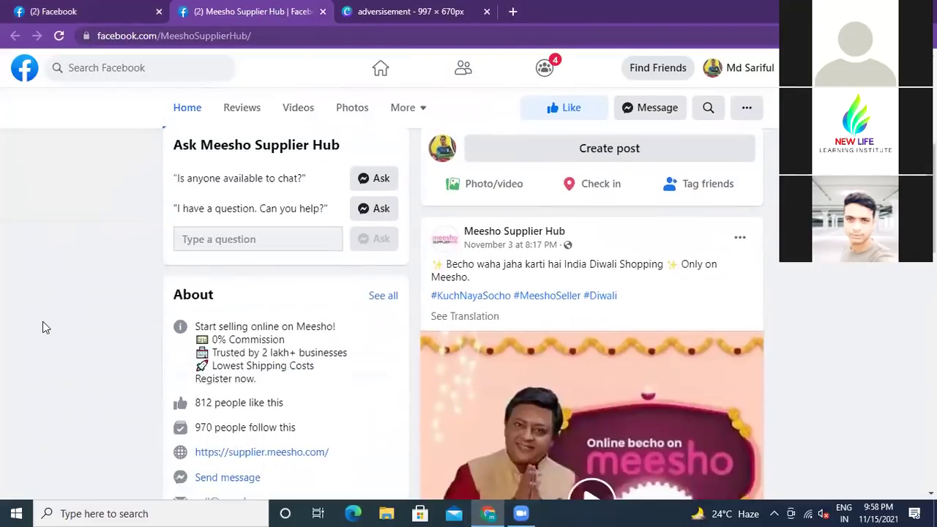
{"action": "scroll", "coordinate": [42, 327], "scroll_direction": "down", "scroll_amount": 3}
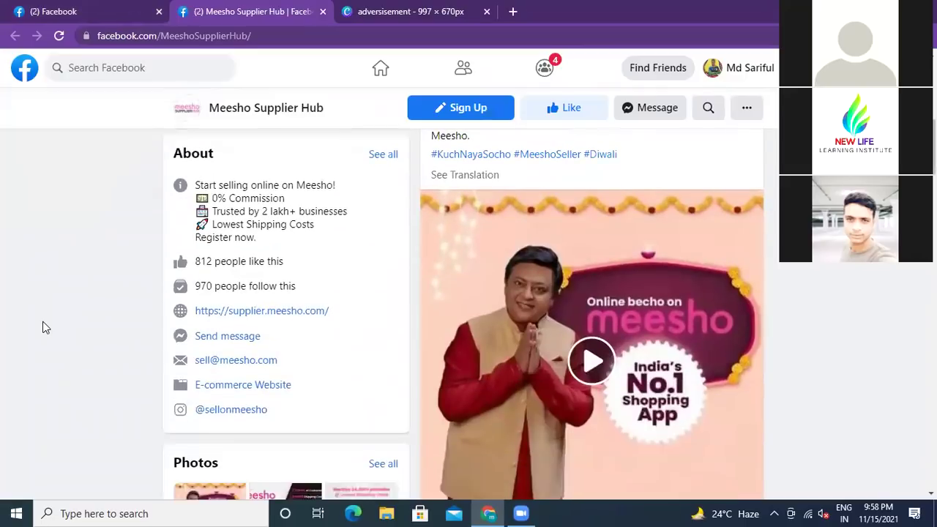
{"action": "scroll", "coordinate": [57, 319], "scroll_direction": "down", "scroll_amount": 3}
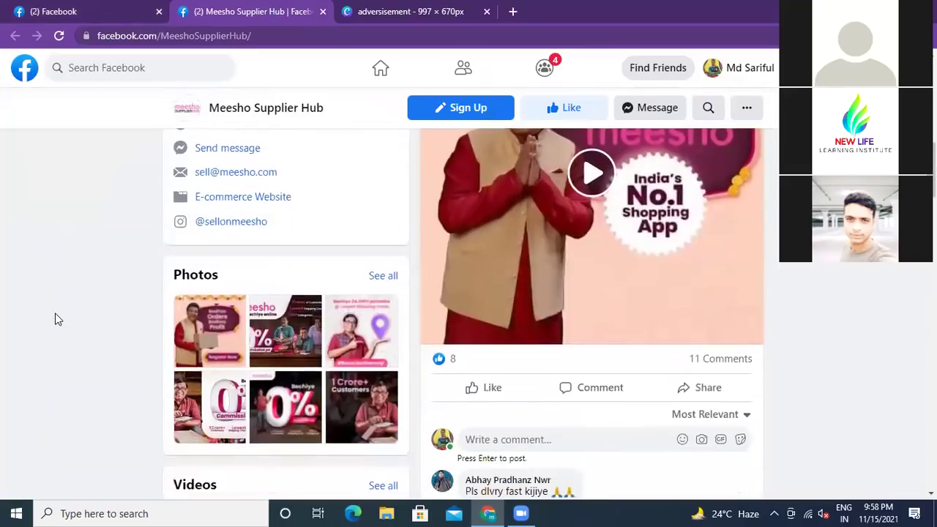
{"action": "scroll", "coordinate": [56, 319], "scroll_direction": "up", "scroll_amount": 3}
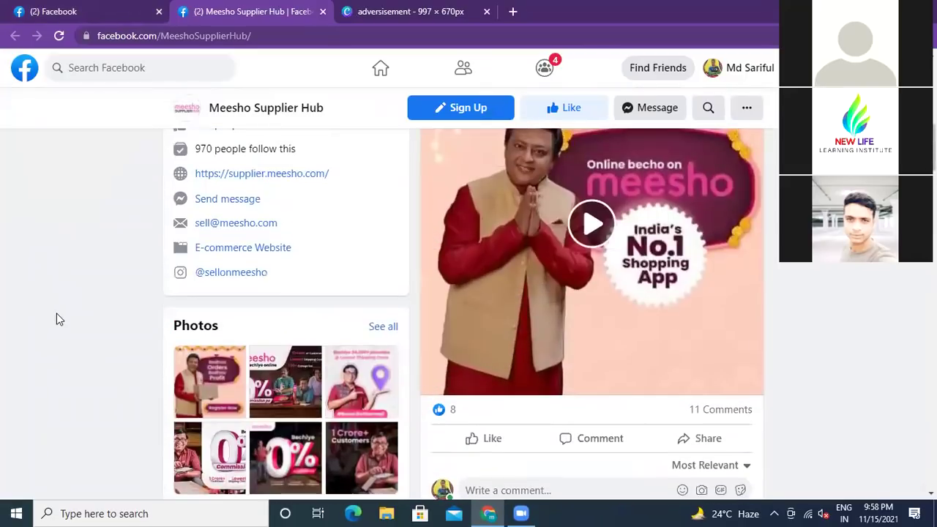
{"action": "scroll", "coordinate": [56, 319], "scroll_direction": "up", "scroll_amount": 6}
{"action": "scroll", "coordinate": [56, 320], "scroll_direction": "up", "scroll_amount": 3}
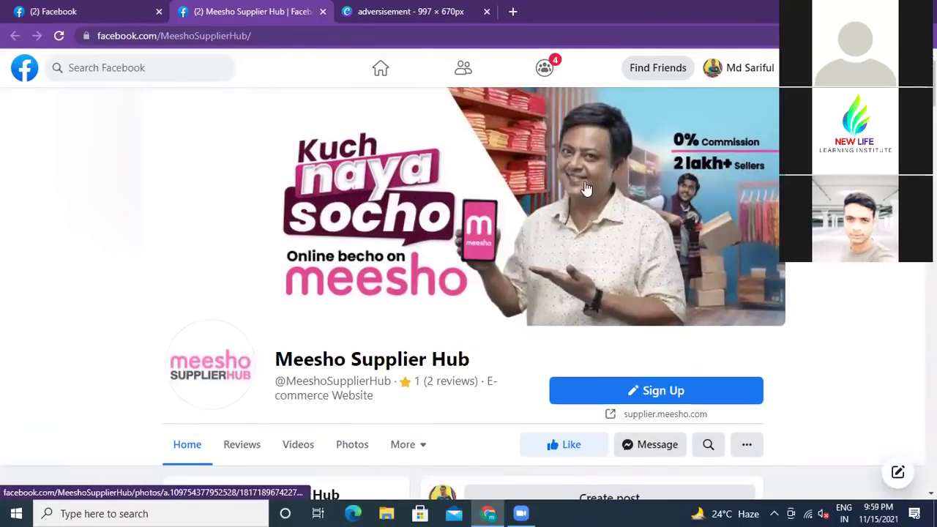
{"action": "scroll", "coordinate": [586, 189], "scroll_direction": "down", "scroll_amount": 3}
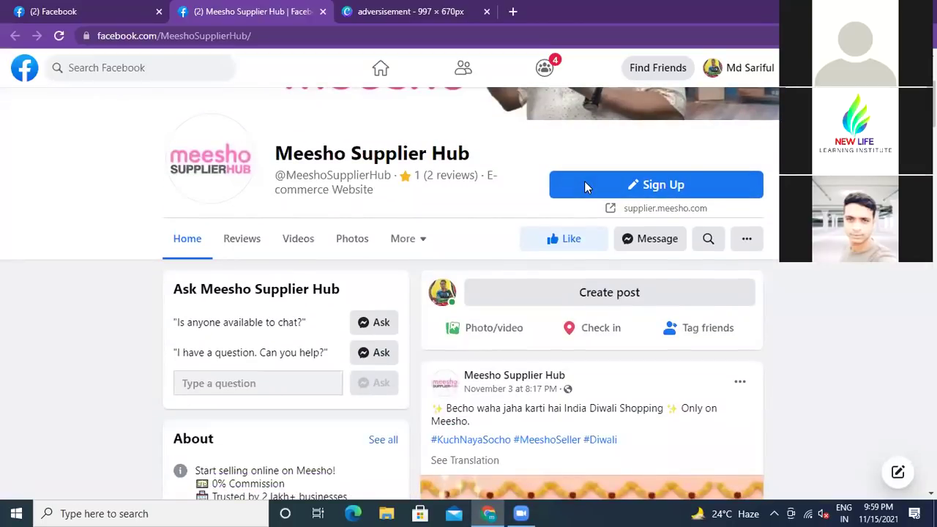
{"action": "scroll", "coordinate": [515, 220], "scroll_direction": "up", "scroll_amount": 3}
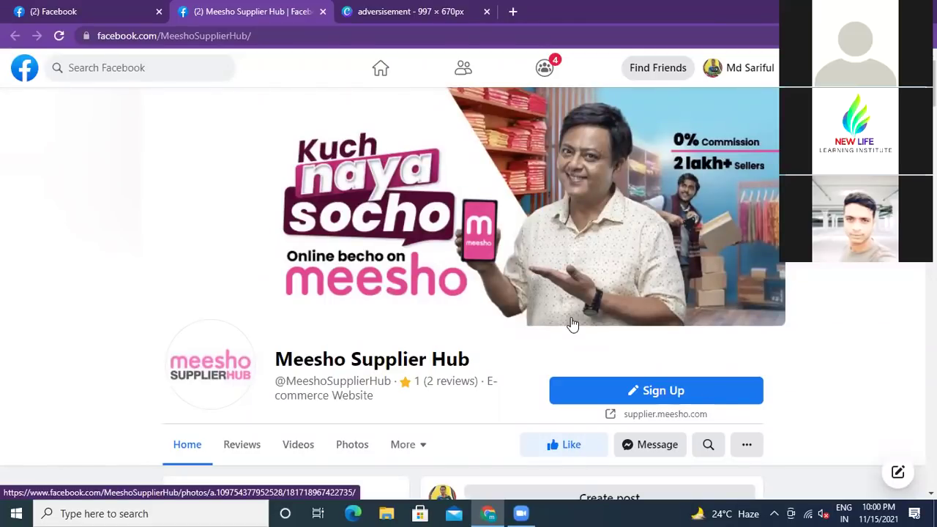
View the Meesho Supplier Hub cover photo at full size, look over the page once more, and close its tab.
{"action": "left_click", "coordinate": [412, 242]}
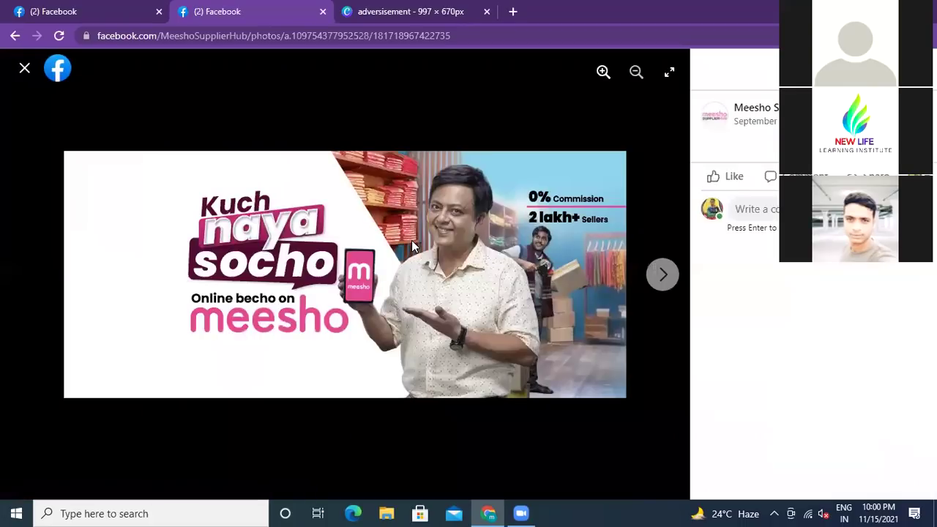
{"action": "left_click", "coordinate": [24, 68]}
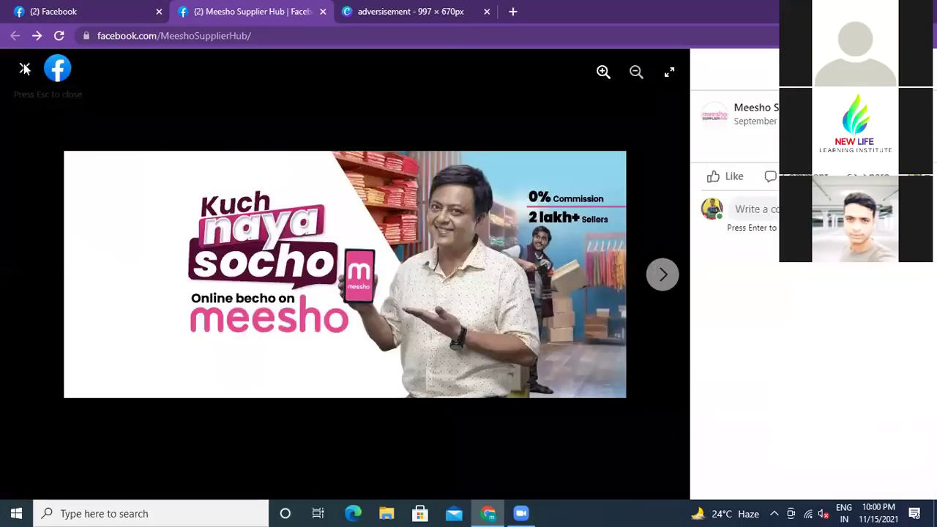
{"action": "scroll", "coordinate": [99, 315], "scroll_direction": "down", "scroll_amount": 3}
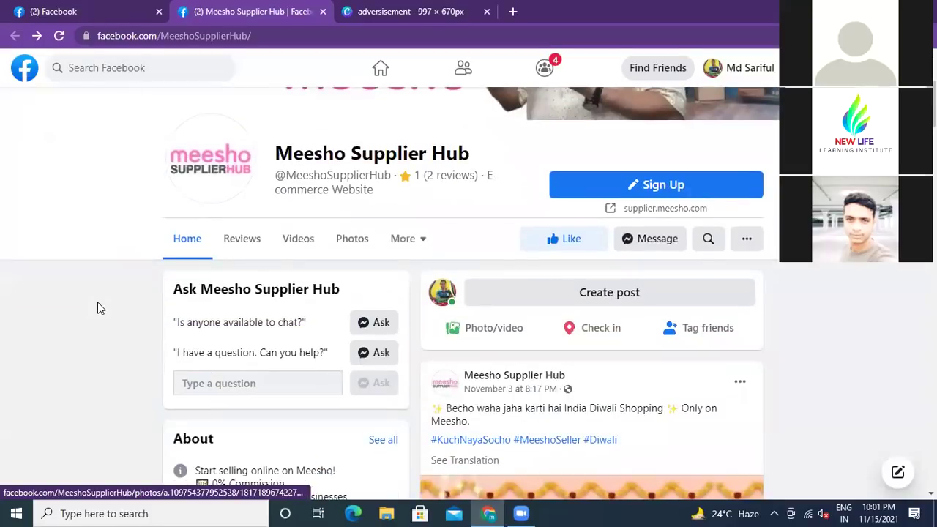
{"action": "scroll", "coordinate": [100, 308], "scroll_direction": "down", "scroll_amount": 2}
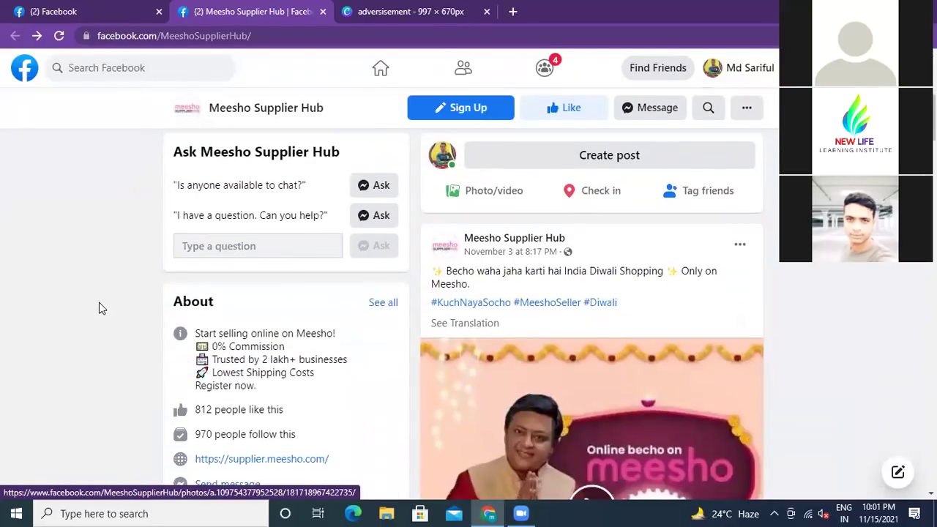
{"action": "scroll", "coordinate": [102, 309], "scroll_direction": "up", "scroll_amount": 5}
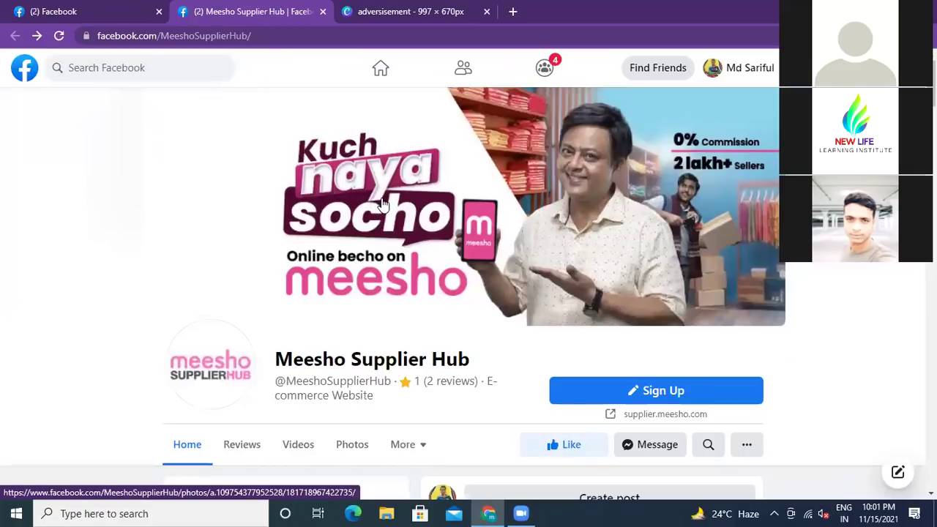
{"action": "left_click", "coordinate": [324, 12]}
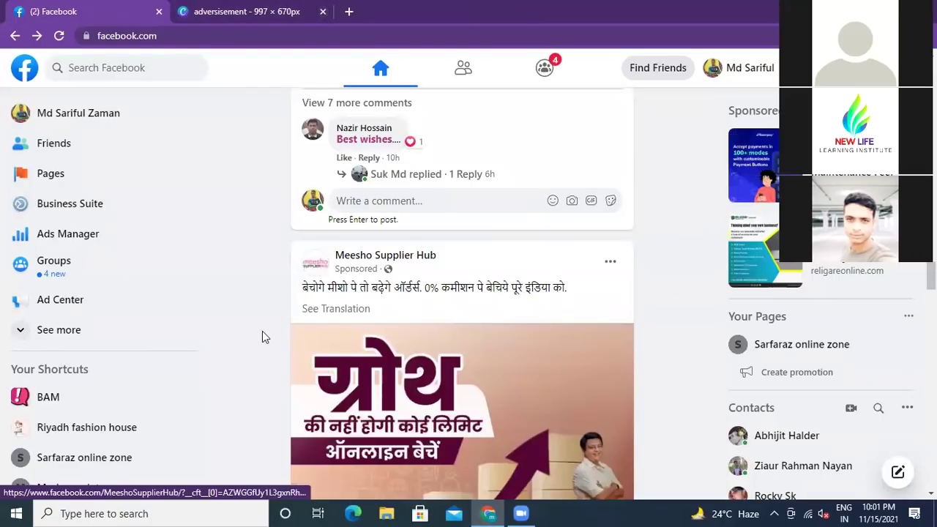
Review why the Meesho Supplier Hub ad is being shown, examining its interest, gender, age and location targeting, and close the explanation.
{"action": "scroll", "coordinate": [262, 337], "scroll_direction": "down", "scroll_amount": 1}
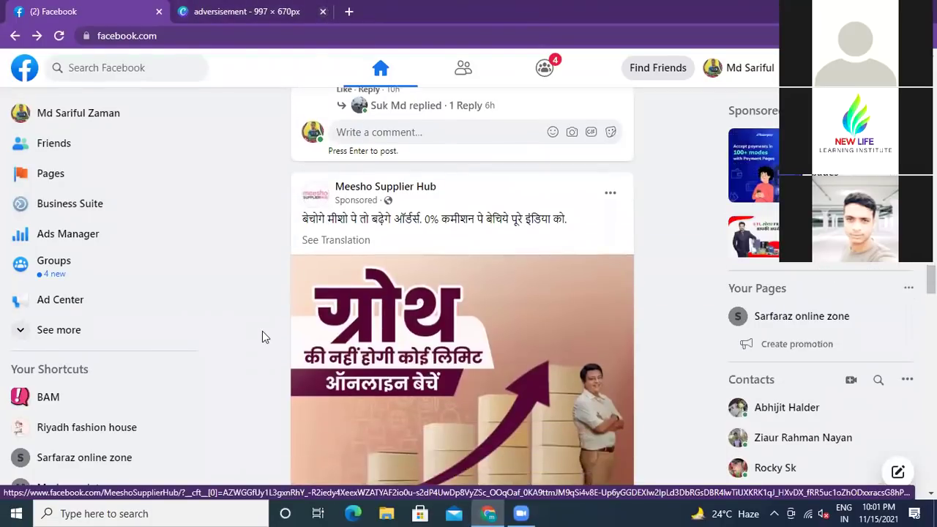
{"action": "scroll", "coordinate": [262, 337], "scroll_direction": "down", "scroll_amount": 1}
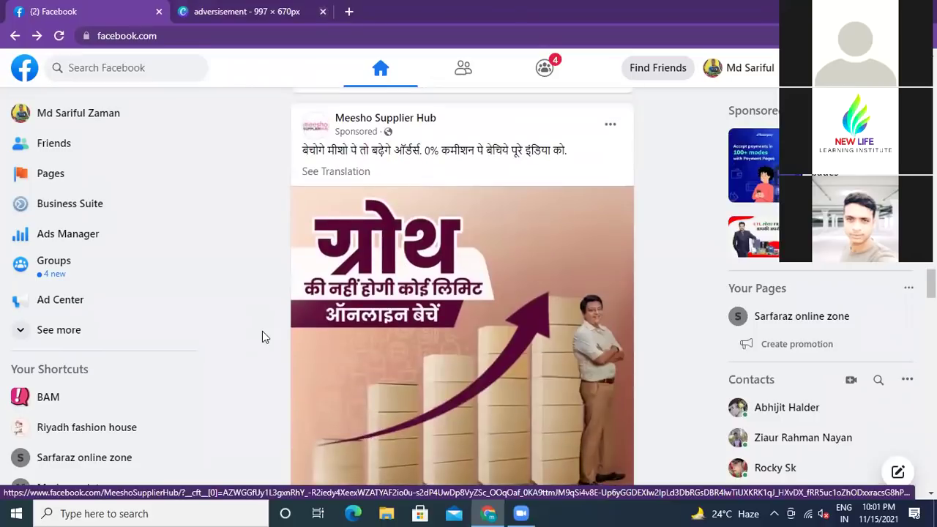
{"action": "left_click", "coordinate": [612, 127]}
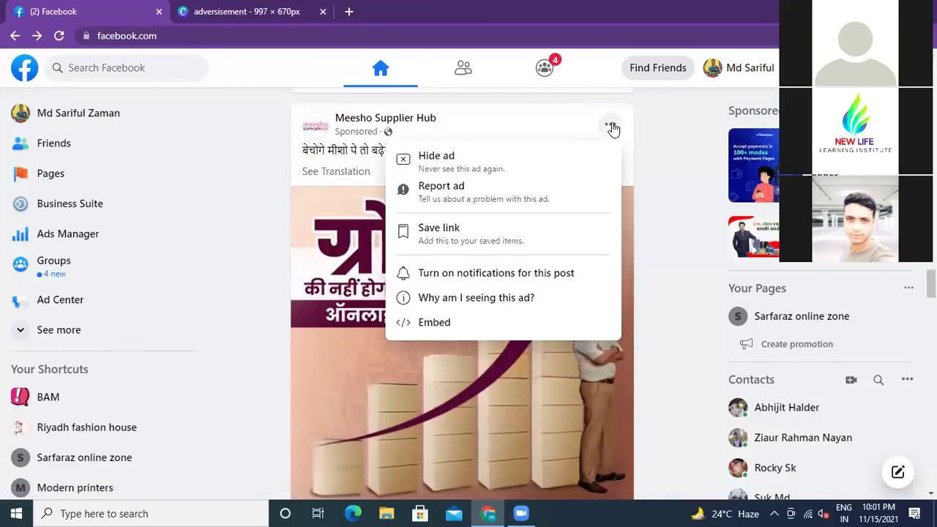
{"action": "left_click", "coordinate": [432, 301]}
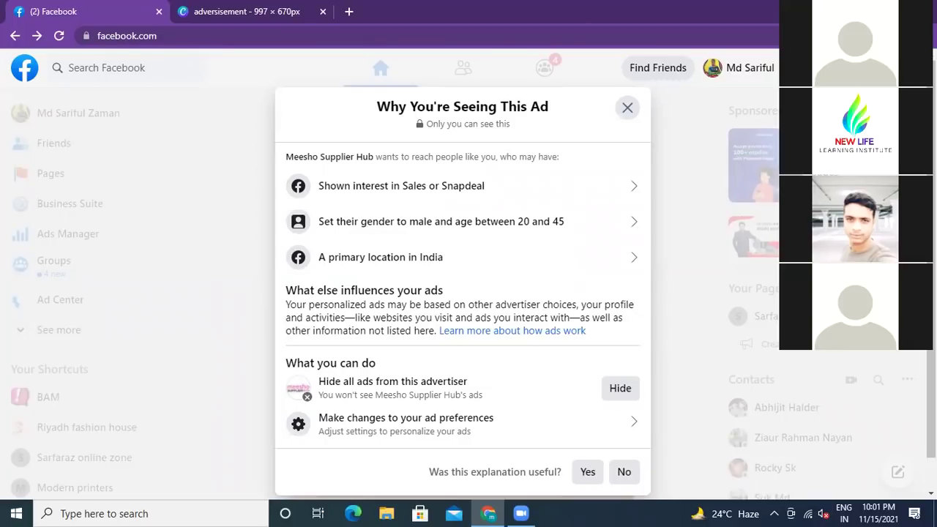
{"action": "left_click", "coordinate": [628, 108]}
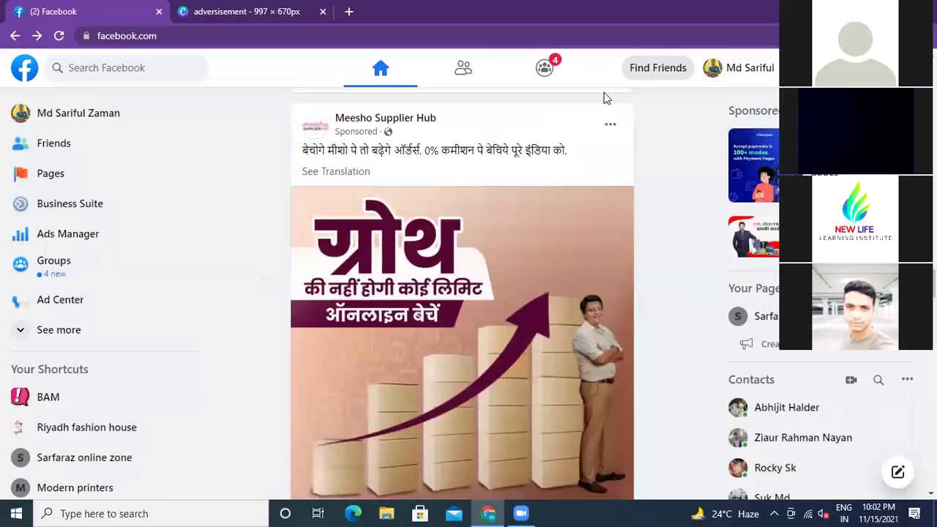
{"action": "left_click", "coordinate": [611, 126]}
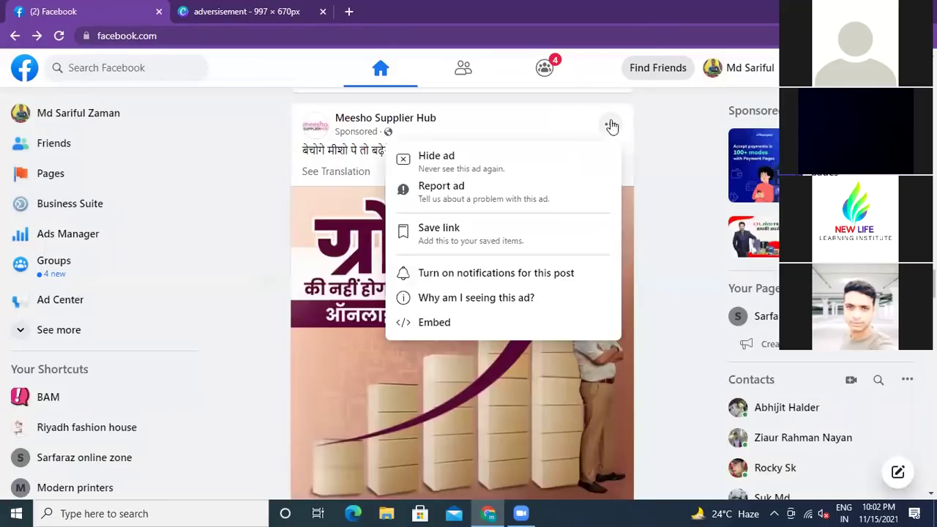
{"action": "left_click", "coordinate": [430, 302]}
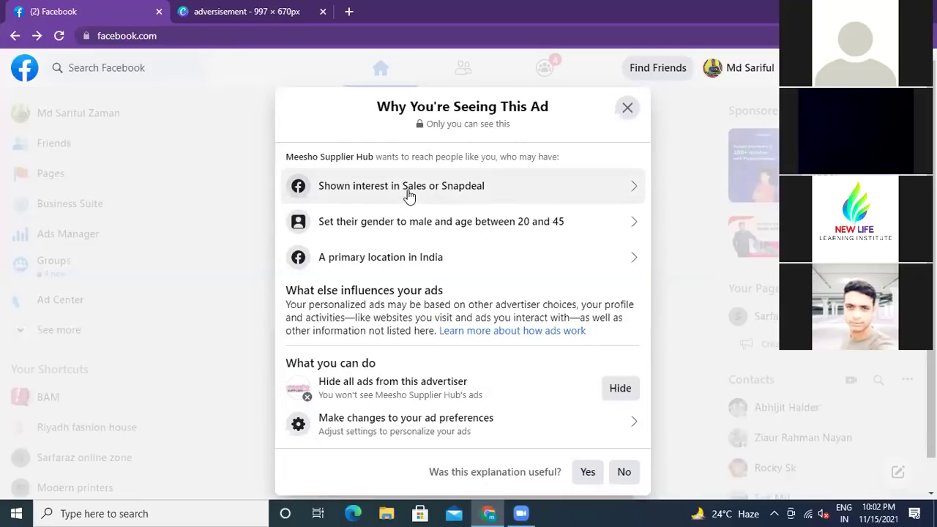
{"action": "left_click", "coordinate": [627, 109]}
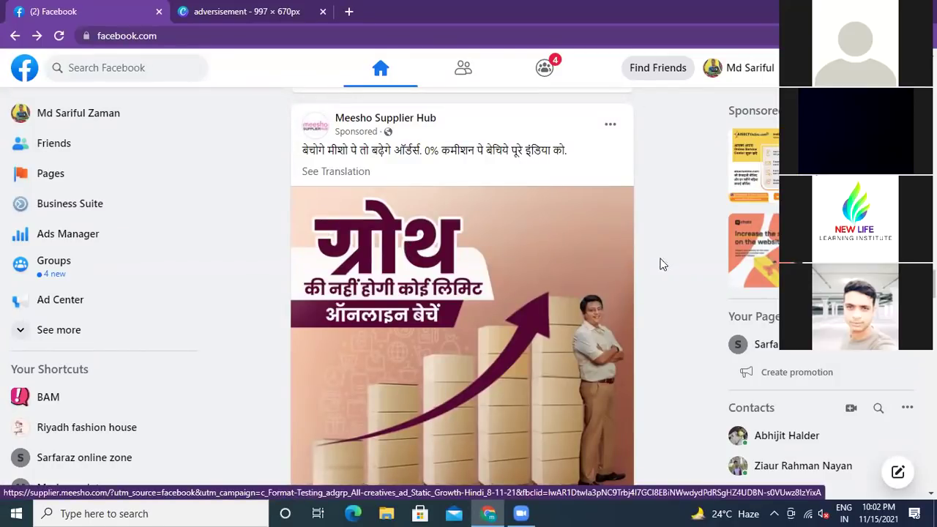
Browse the feed past the Meesho ad to the sponsored Serai post and examine its ad text, image and sign-up offer.
{"action": "scroll", "coordinate": [654, 290], "scroll_direction": "down", "scroll_amount": 3}
{"action": "scroll", "coordinate": [655, 292], "scroll_direction": "down", "scroll_amount": 5}
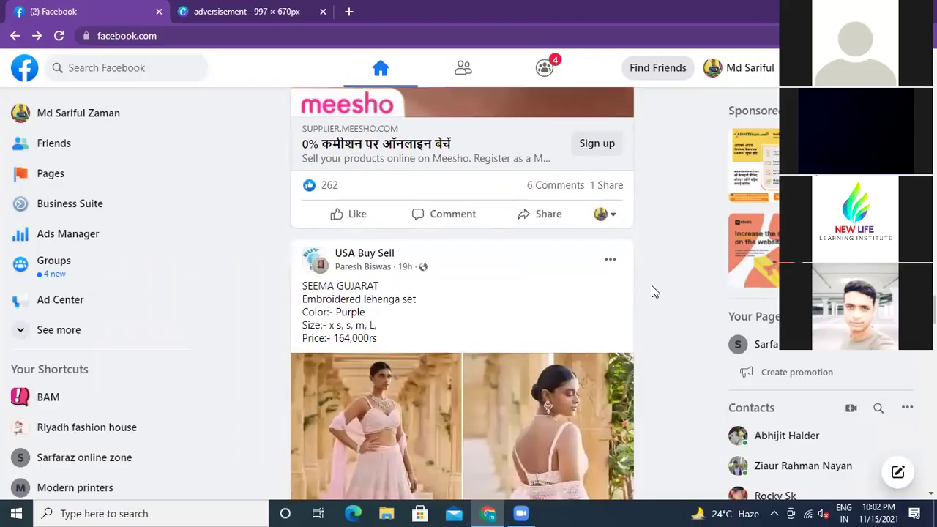
{"action": "scroll", "coordinate": [654, 292], "scroll_direction": "down", "scroll_amount": 5}
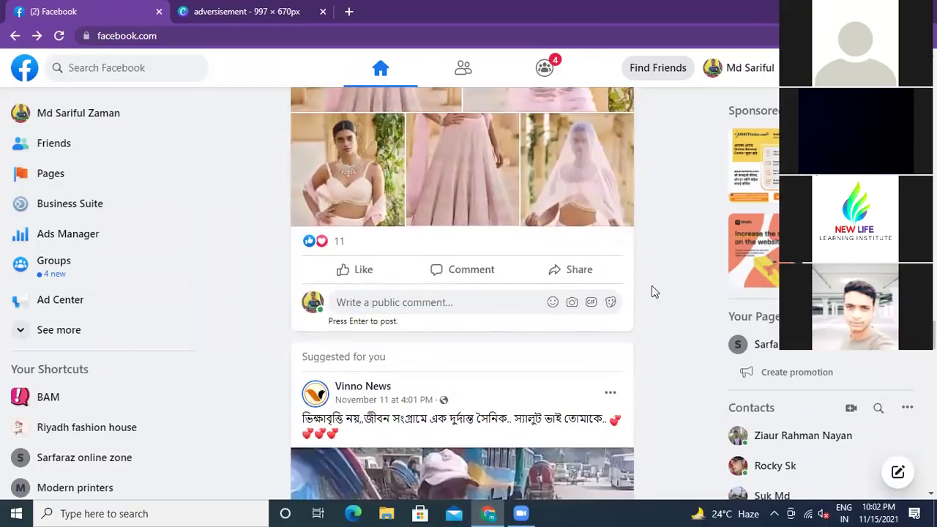
{"action": "scroll", "coordinate": [654, 291], "scroll_direction": "down", "scroll_amount": 8}
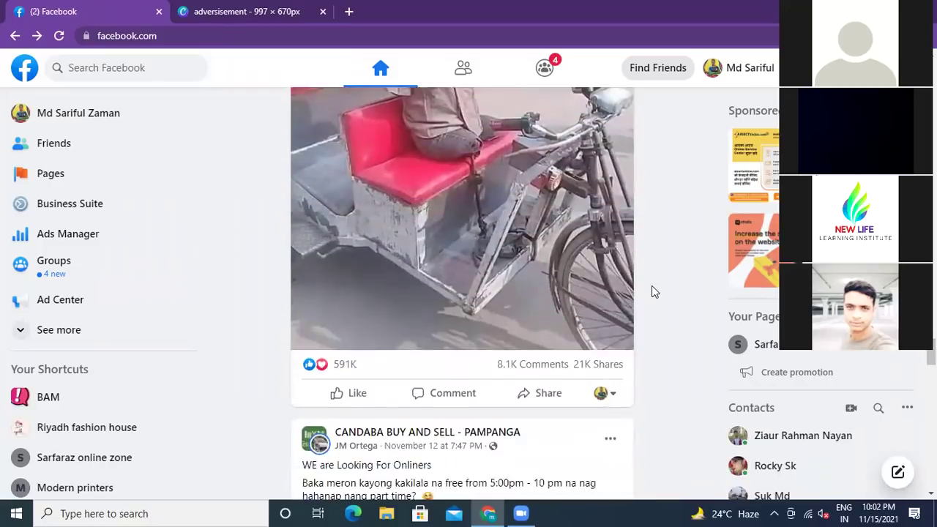
{"action": "scroll", "coordinate": [654, 292], "scroll_direction": "down", "scroll_amount": 2}
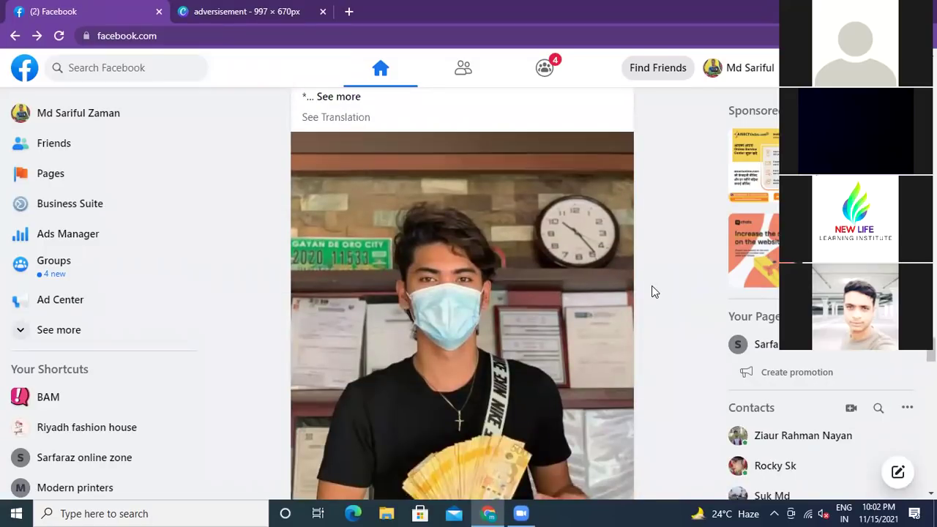
{"action": "scroll", "coordinate": [654, 291], "scroll_direction": "down", "scroll_amount": 8}
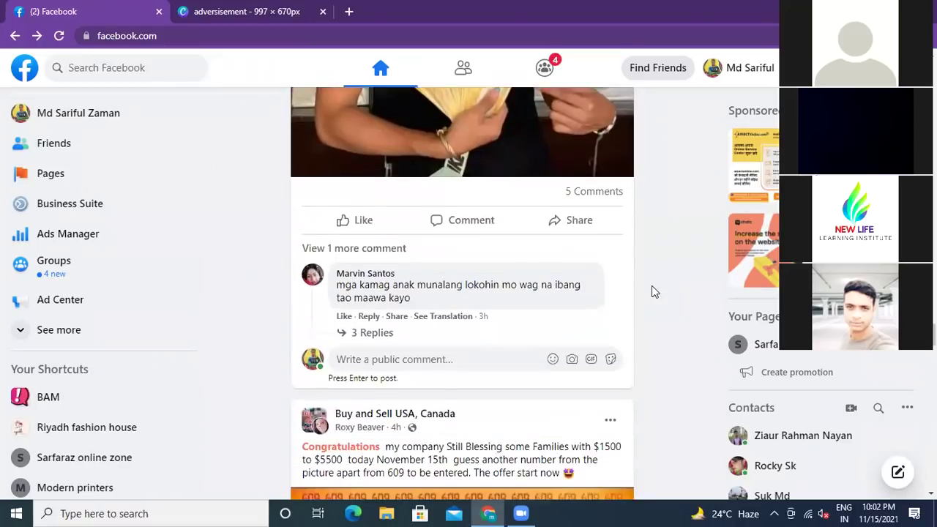
{"action": "scroll", "coordinate": [654, 291], "scroll_direction": "down", "scroll_amount": 8}
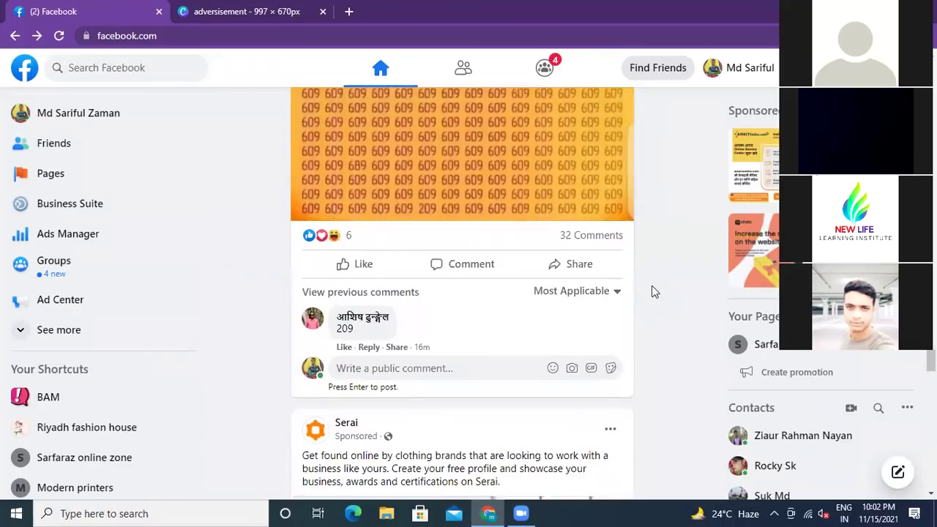
{"action": "scroll", "coordinate": [654, 292], "scroll_direction": "down", "scroll_amount": 1}
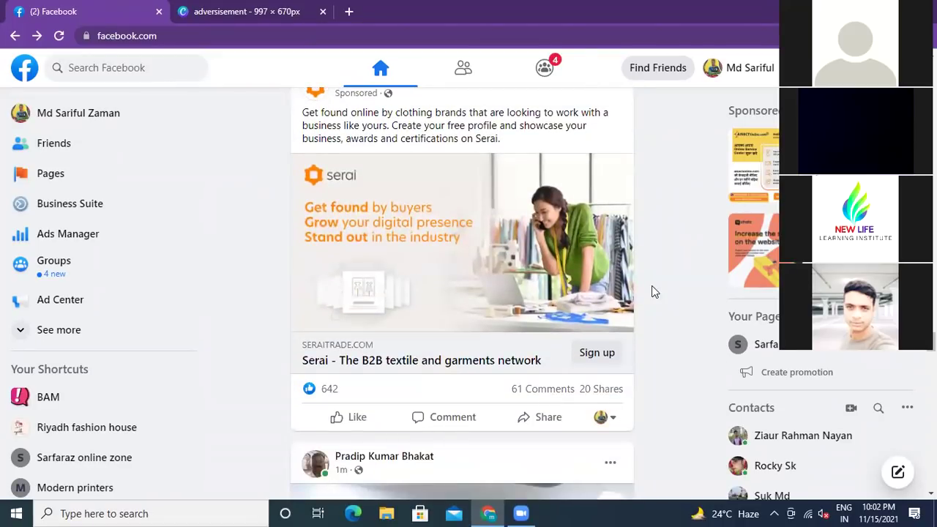
Browse the feed around the sponsored Serai post and return to the sponsored Meesho Supplier Hub post.
{"action": "scroll", "coordinate": [654, 291], "scroll_direction": "up", "scroll_amount": 5}
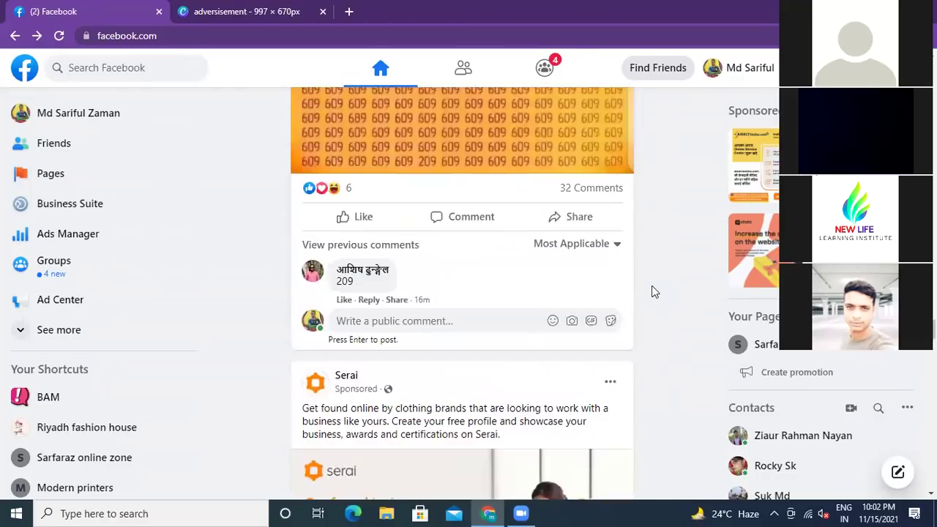
{"action": "scroll", "coordinate": [654, 291], "scroll_direction": "down", "scroll_amount": 15}
{"action": "scroll", "coordinate": [654, 292], "scroll_direction": "up", "scroll_amount": 3}
{"action": "scroll", "coordinate": [654, 291], "scroll_direction": "up", "scroll_amount": 1}
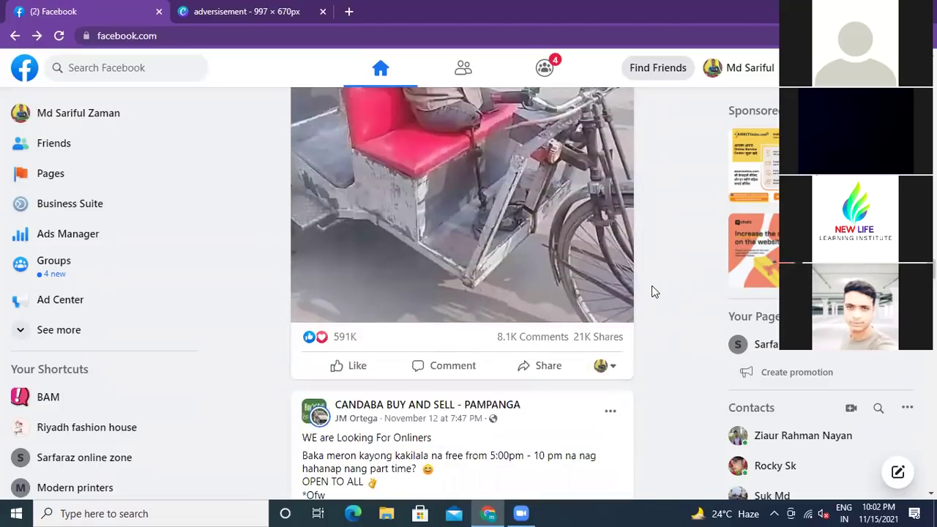
{"action": "scroll", "coordinate": [654, 291], "scroll_direction": "down", "scroll_amount": 8}
{"action": "scroll", "coordinate": [654, 291], "scroll_direction": "up", "scroll_amount": 3}
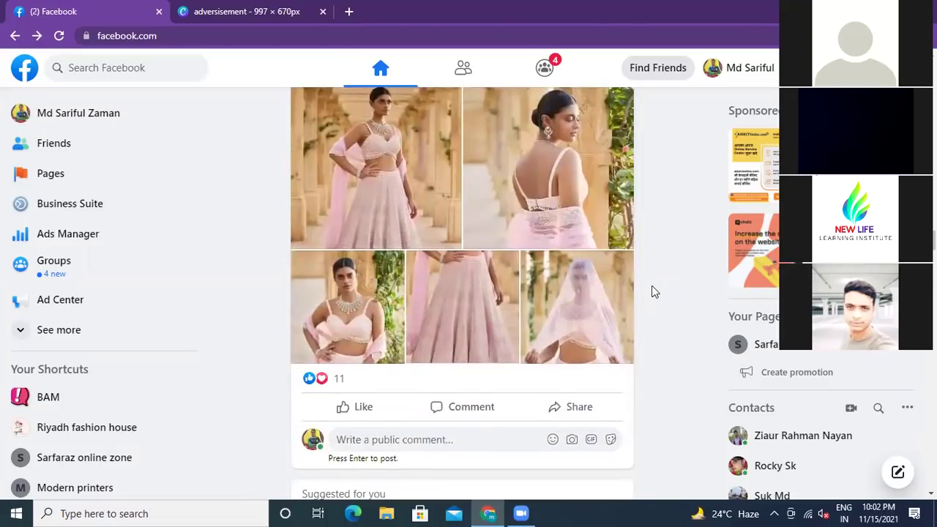
{"action": "scroll", "coordinate": [654, 291], "scroll_direction": "down", "scroll_amount": 15}
{"action": "scroll", "coordinate": [654, 292], "scroll_direction": "up", "scroll_amount": 8}
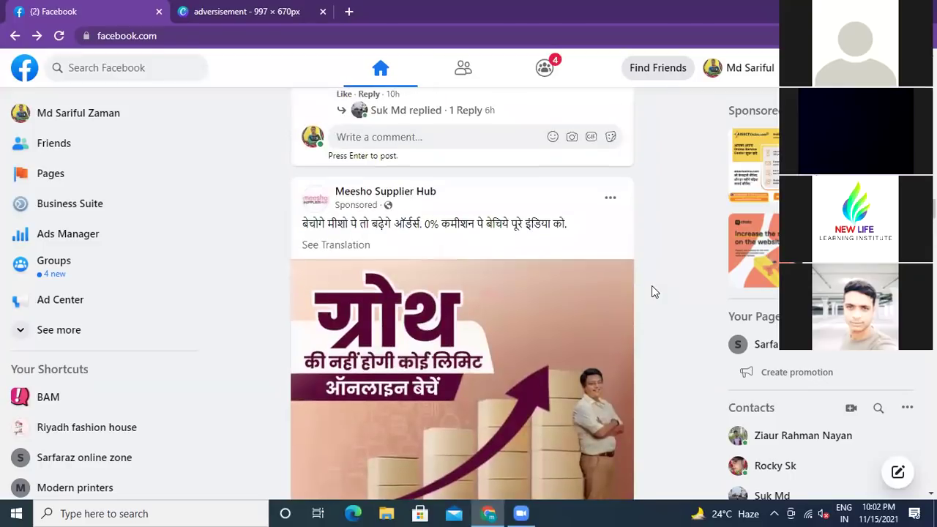
Look over the sponsored Razorpay post's text, image and sign-up offer, and return to the start of the feed.
{"action": "scroll", "coordinate": [654, 291], "scroll_direction": "up", "scroll_amount": 15}
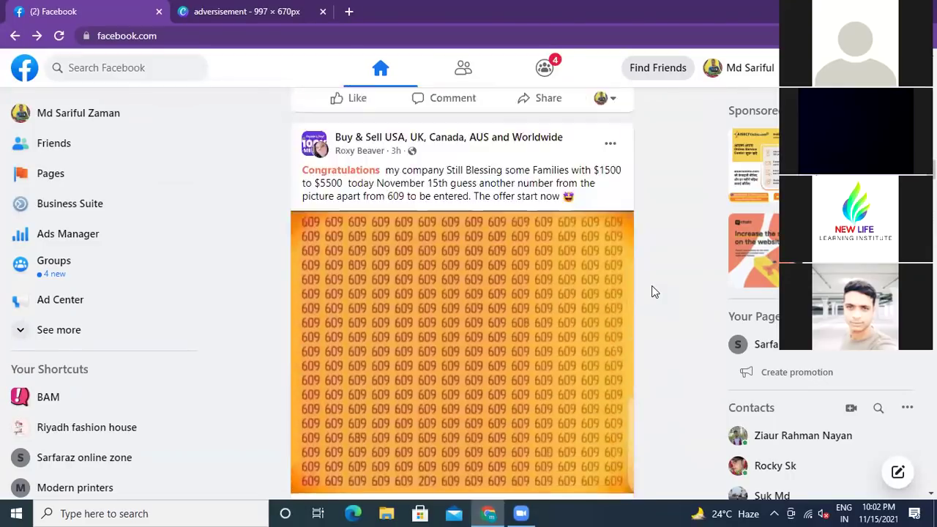
{"action": "scroll", "coordinate": [654, 291], "scroll_direction": "up", "scroll_amount": 9}
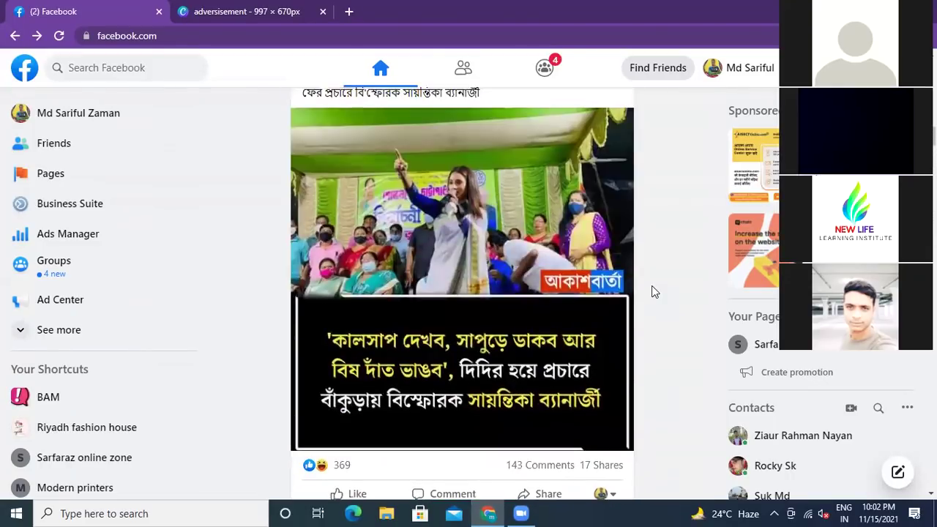
{"action": "scroll", "coordinate": [653, 291], "scroll_direction": "up", "scroll_amount": 8}
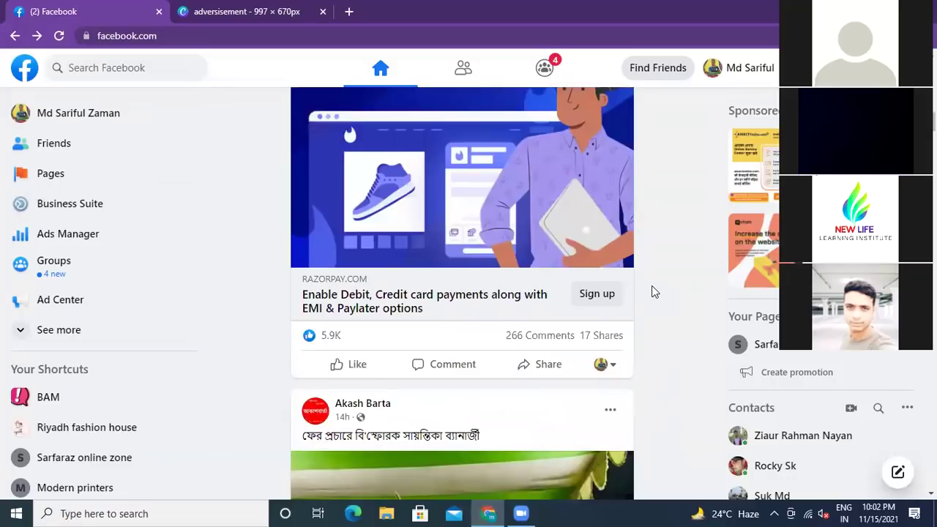
{"action": "scroll", "coordinate": [654, 292], "scroll_direction": "up", "scroll_amount": 10}
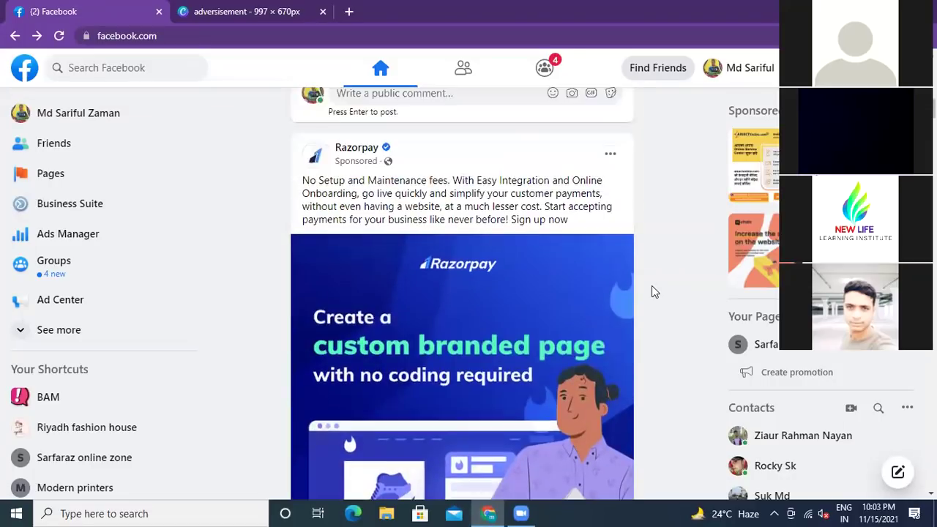
{"action": "scroll", "coordinate": [654, 291], "scroll_direction": "up", "scroll_amount": 6}
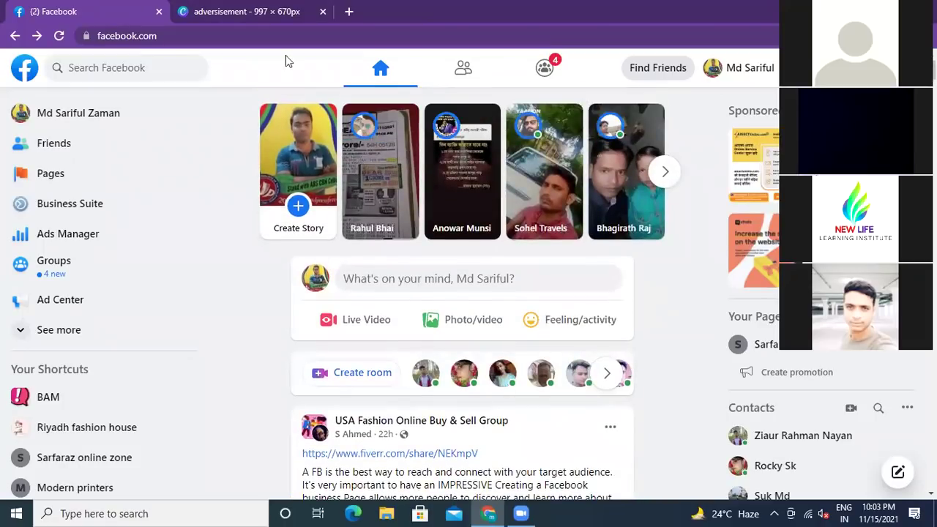
Switch to the Canva design to review its advertisement intent, Targeting and Marketing Message headings, and return to the Facebook feed.
{"action": "left_click", "coordinate": [282, 14]}
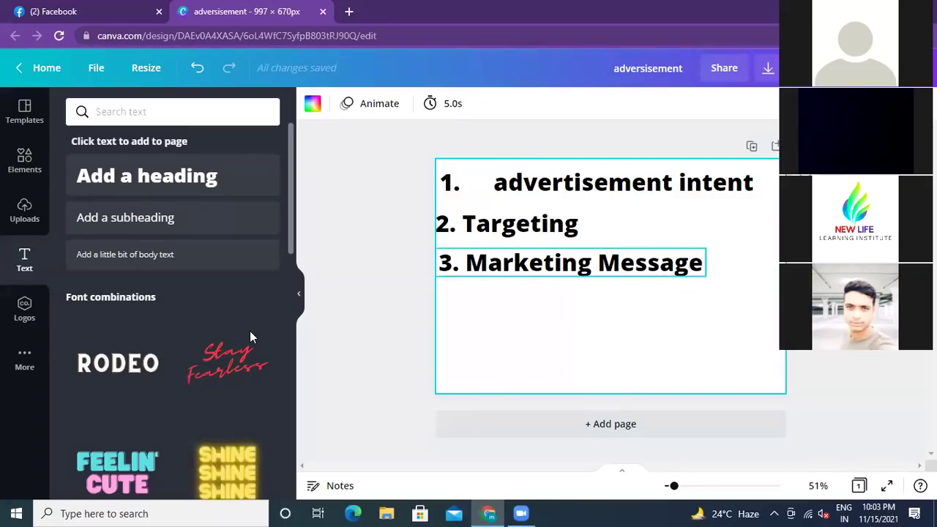
{"action": "key", "text": "ctrl+Tab"}
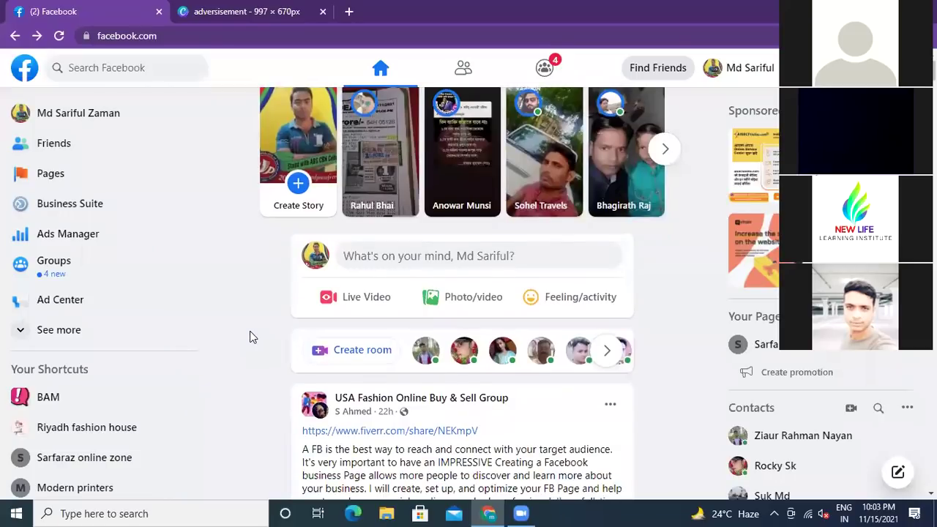
{"action": "scroll", "coordinate": [250, 332], "scroll_direction": "down", "scroll_amount": 1}
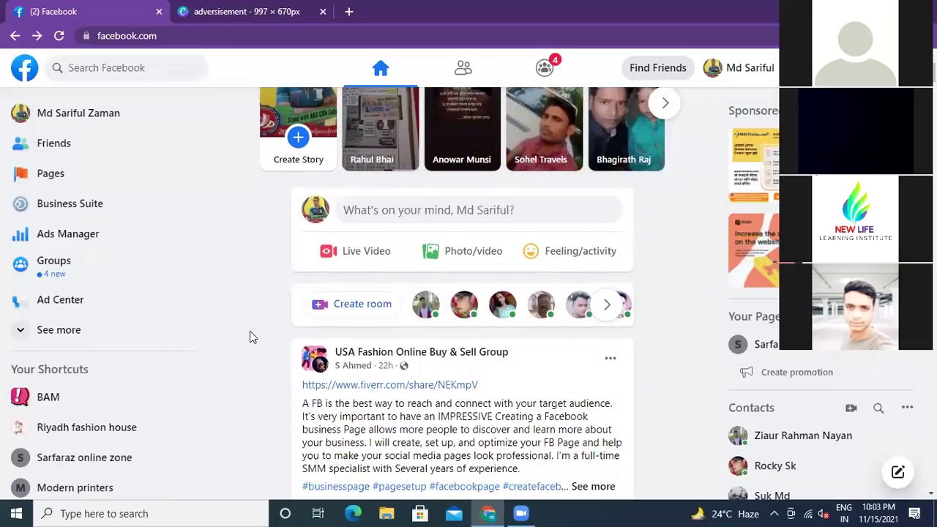
{"action": "scroll", "coordinate": [249, 331], "scroll_direction": "up", "scroll_amount": 1}
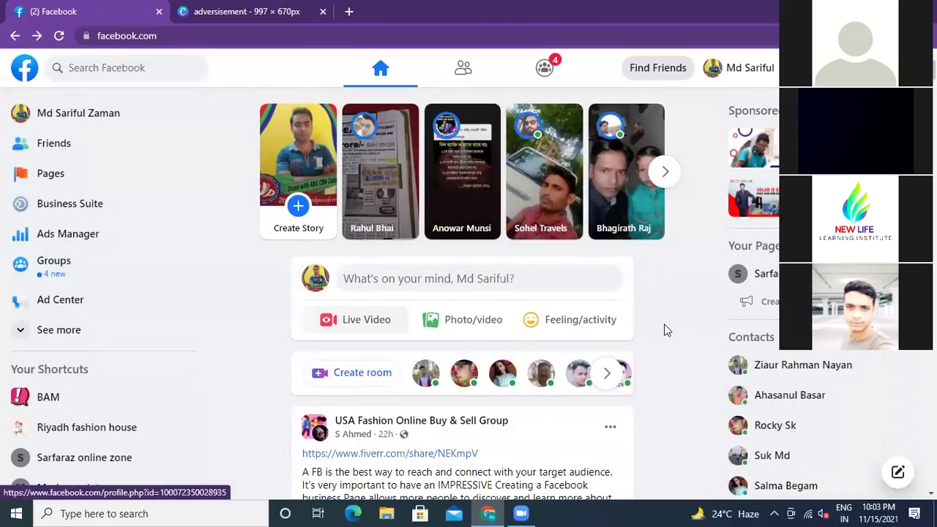
Examine the Facebook business page design offer and its comments in the USA Fashion Online Buy & Sell Group post.
{"action": "scroll", "coordinate": [664, 327], "scroll_direction": "down", "scroll_amount": 2}
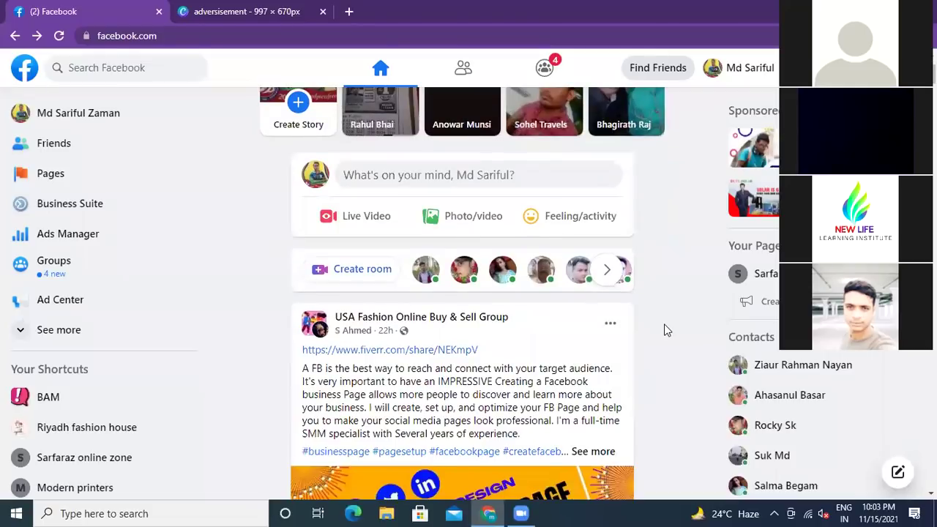
{"action": "scroll", "coordinate": [665, 330], "scroll_direction": "down", "scroll_amount": 2}
{"action": "scroll", "coordinate": [665, 330], "scroll_direction": "down", "scroll_amount": 2}
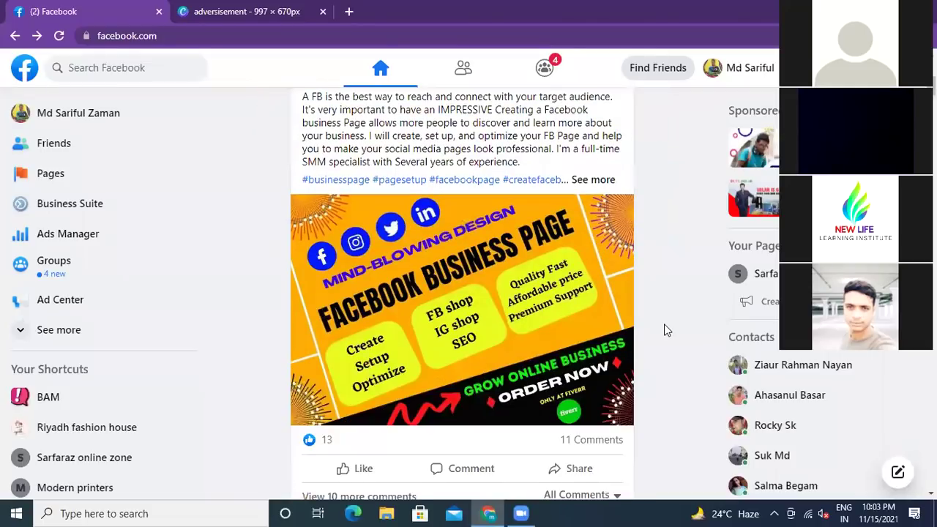
{"action": "scroll", "coordinate": [665, 330], "scroll_direction": "down", "scroll_amount": 4}
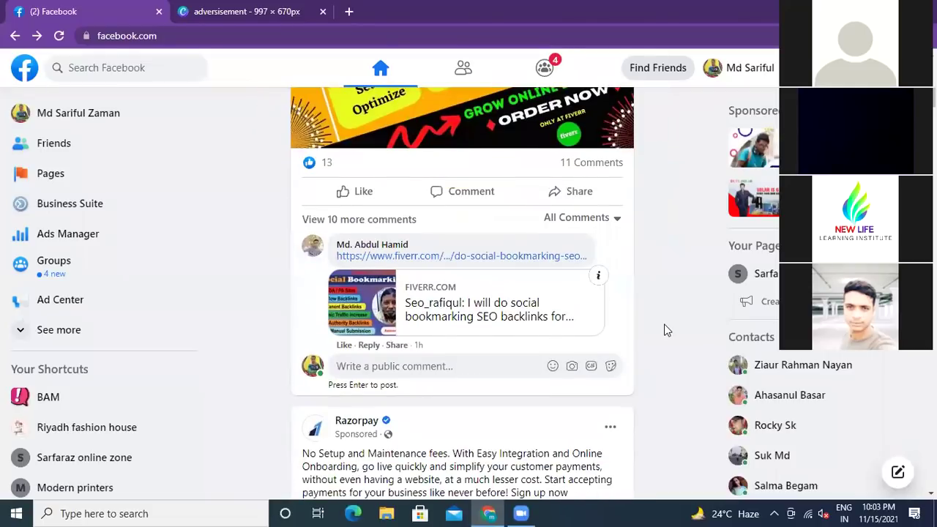
Browse the feed to the sponsored Payoneer post and examine its ad text, video and Payoneer Forum 2021 sign-up offer.
{"action": "scroll", "coordinate": [665, 330], "scroll_direction": "down", "scroll_amount": 15}
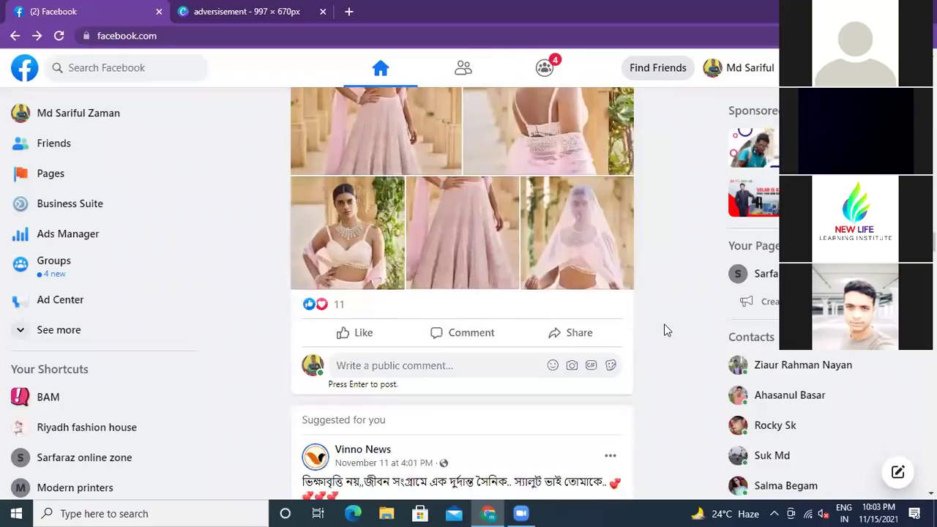
{"action": "scroll", "coordinate": [665, 330], "scroll_direction": "down", "scroll_amount": 10}
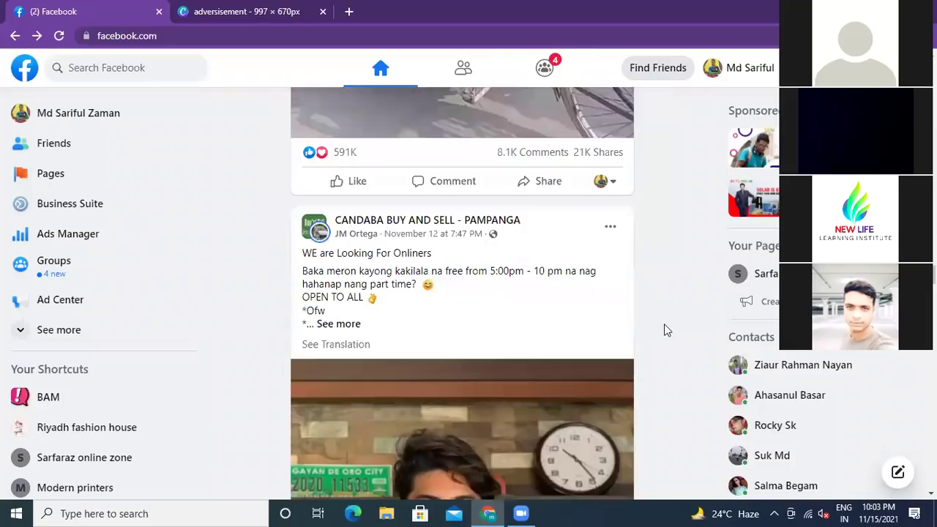
{"action": "scroll", "coordinate": [665, 330], "scroll_direction": "down", "scroll_amount": 3}
{"action": "scroll", "coordinate": [665, 330], "scroll_direction": "down", "scroll_amount": 20}
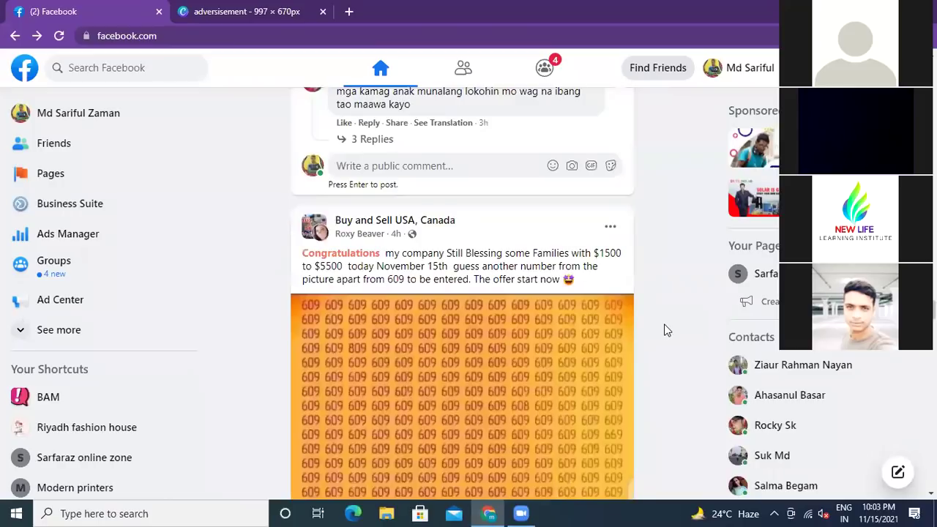
{"action": "scroll", "coordinate": [665, 331], "scroll_direction": "down", "scroll_amount": 15}
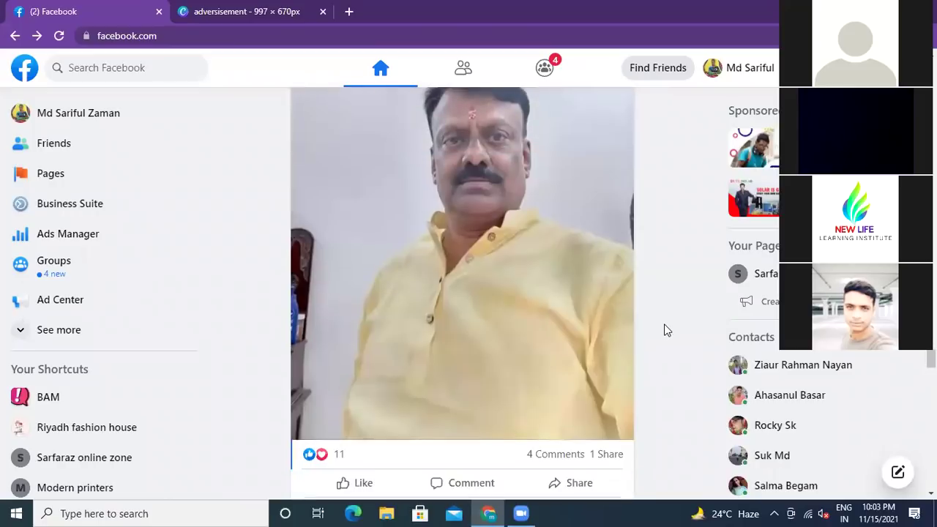
{"action": "scroll", "coordinate": [665, 330], "scroll_direction": "up", "scroll_amount": 3}
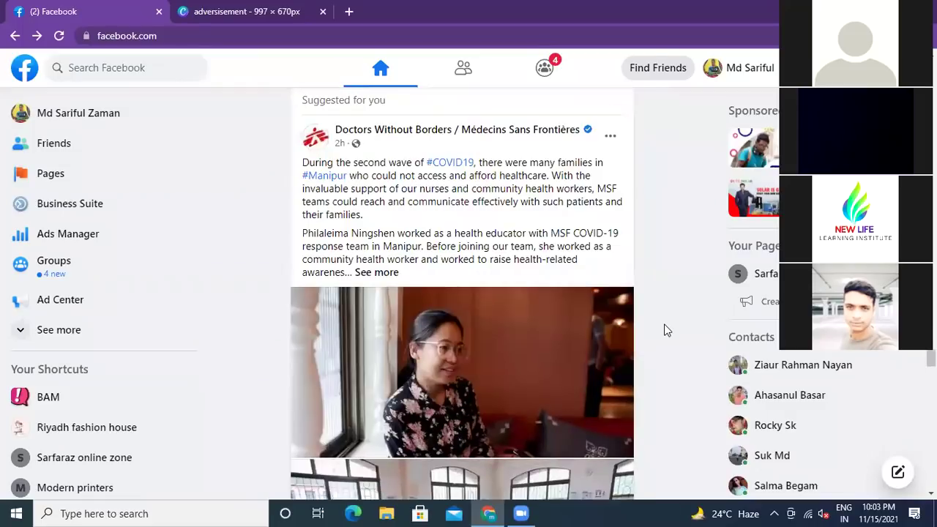
{"action": "scroll", "coordinate": [665, 330], "scroll_direction": "down", "scroll_amount": 2}
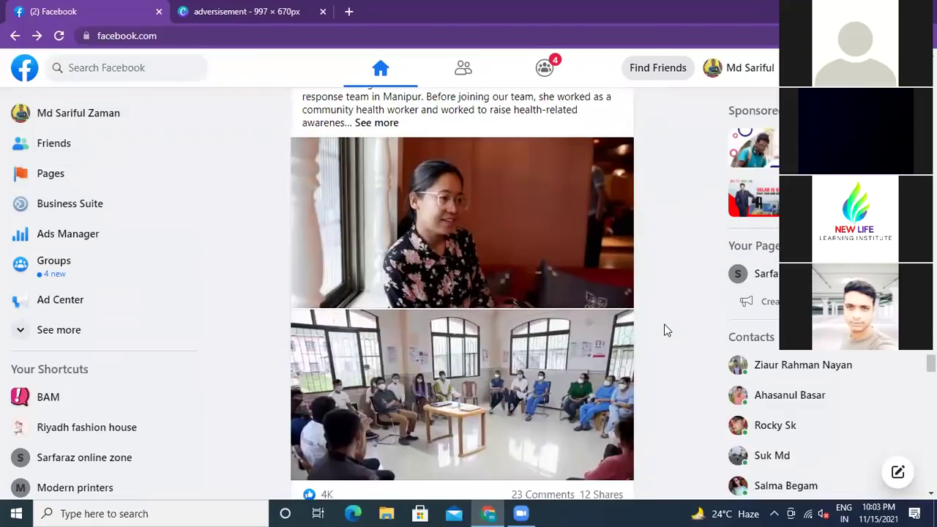
{"action": "scroll", "coordinate": [665, 330], "scroll_direction": "down", "scroll_amount": 3}
{"action": "scroll", "coordinate": [665, 330], "scroll_direction": "down", "scroll_amount": 5}
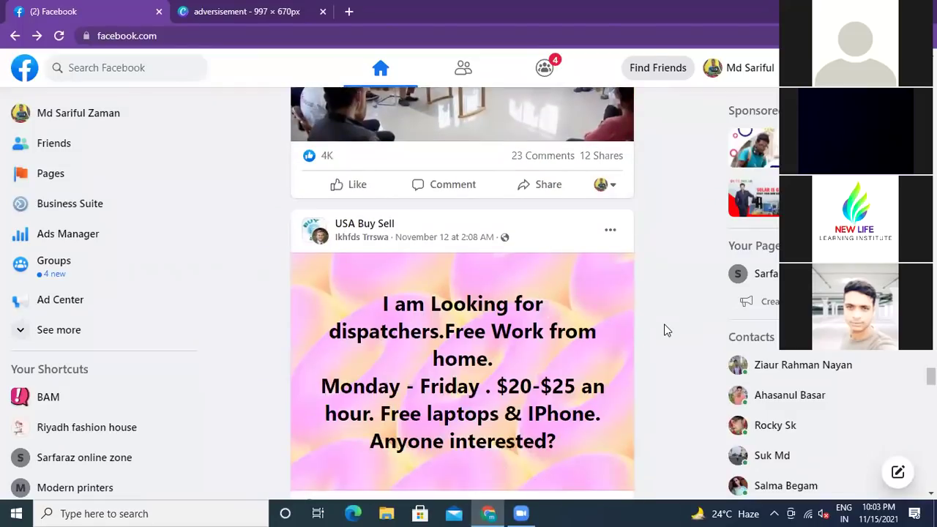
{"action": "scroll", "coordinate": [665, 331], "scroll_direction": "down", "scroll_amount": 10}
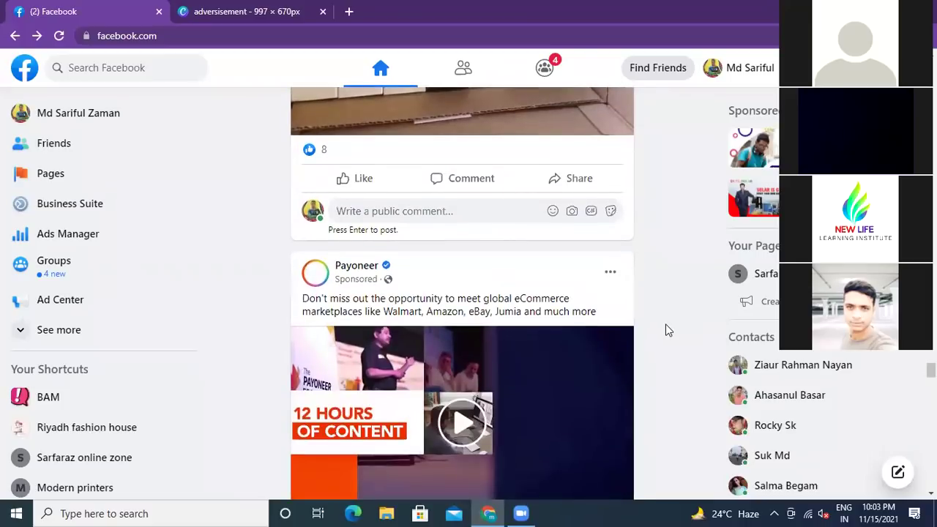
{"action": "scroll", "coordinate": [665, 330], "scroll_direction": "down", "scroll_amount": 7}
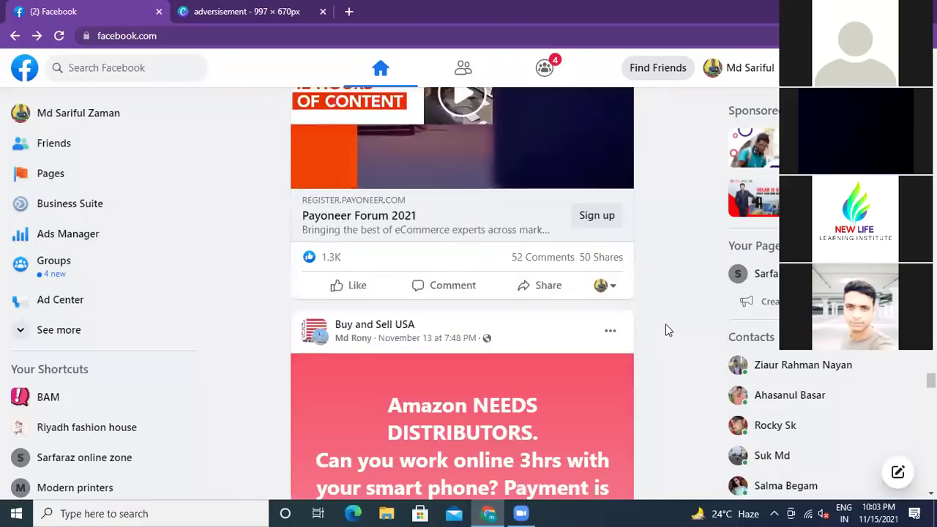
Browse the feed past the Payoneer ad to the sponsored SOAX post and examine its ad text and proxy solution image.
{"action": "scroll", "coordinate": [665, 330], "scroll_direction": "down", "scroll_amount": 3}
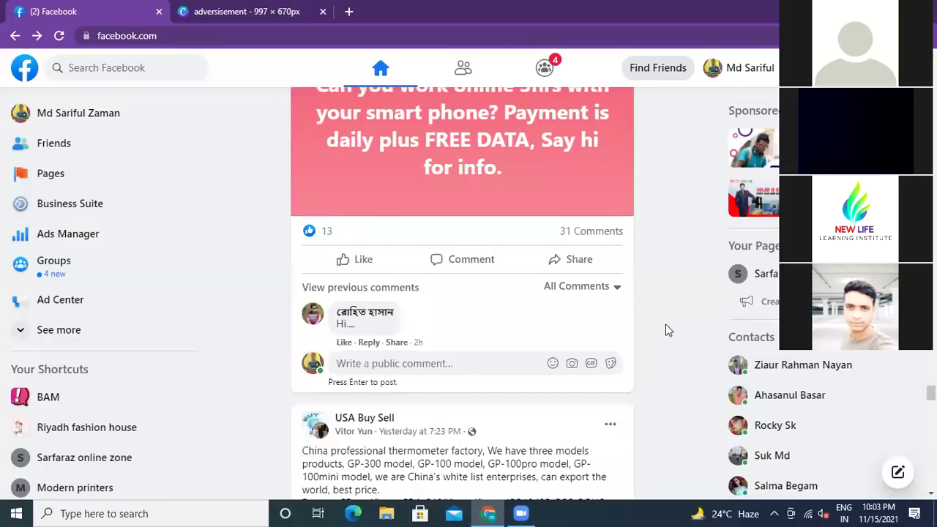
{"action": "scroll", "coordinate": [664, 330], "scroll_direction": "down", "scroll_amount": 5}
{"action": "scroll", "coordinate": [665, 330], "scroll_direction": "down", "scroll_amount": 6}
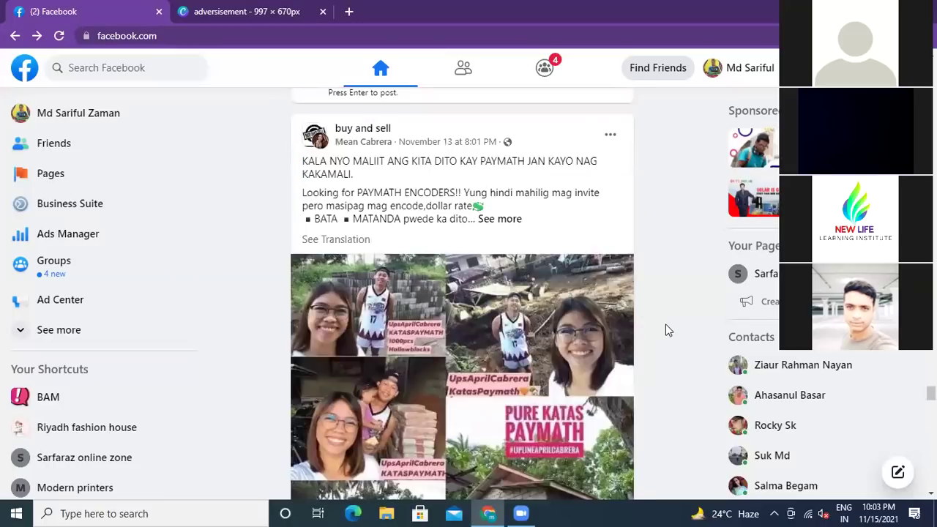
{"action": "scroll", "coordinate": [665, 330], "scroll_direction": "down", "scroll_amount": 3}
{"action": "scroll", "coordinate": [665, 331], "scroll_direction": "down", "scroll_amount": 12}
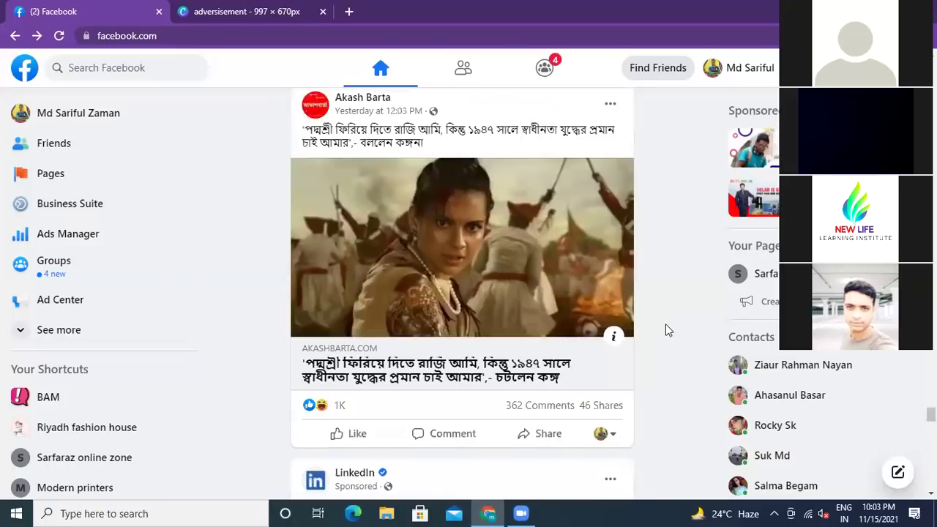
{"action": "scroll", "coordinate": [665, 330], "scroll_direction": "down", "scroll_amount": 3}
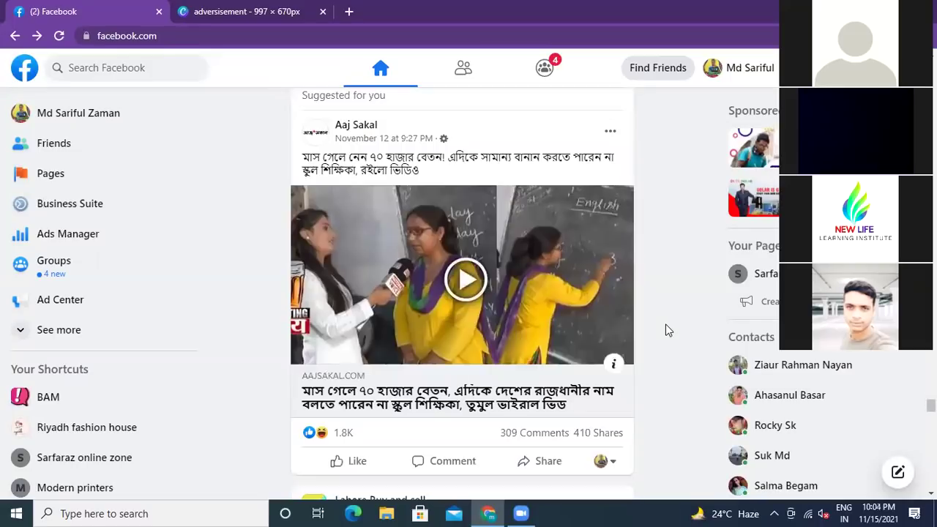
{"action": "scroll", "coordinate": [665, 331], "scroll_direction": "down", "scroll_amount": 9}
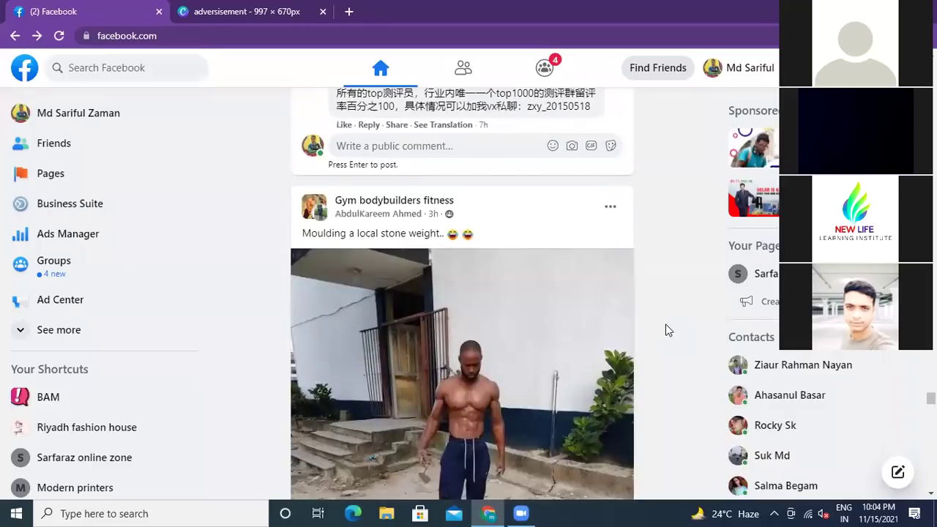
{"action": "scroll", "coordinate": [665, 330], "scroll_direction": "down", "scroll_amount": 2}
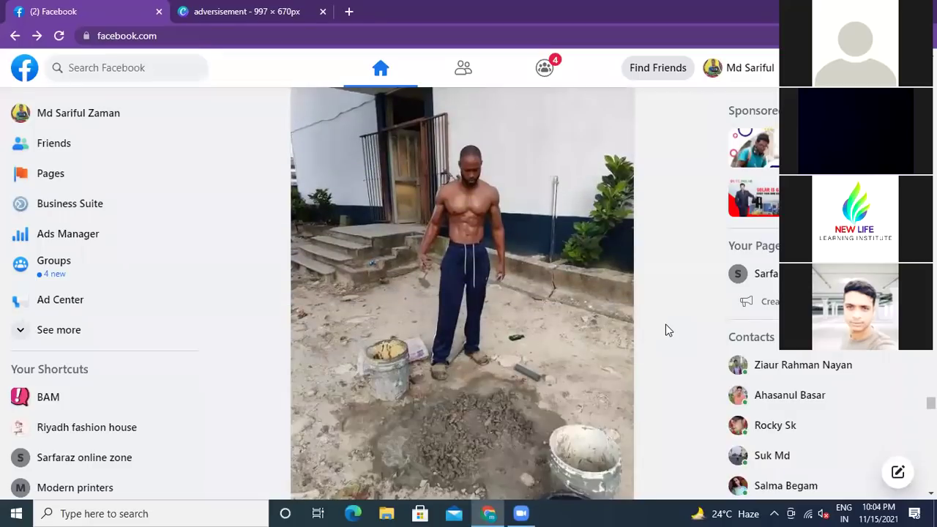
{"action": "scroll", "coordinate": [367, 203], "scroll_direction": "down", "scroll_amount": 9}
{"action": "scroll", "coordinate": [356, 203], "scroll_direction": "up", "scroll_amount": 3}
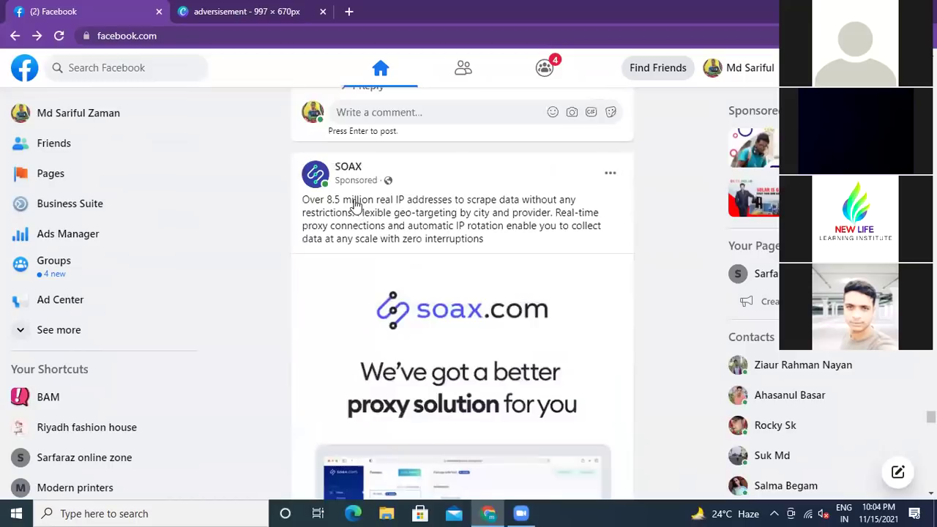
{"action": "mouse_move", "coordinate": [355, 205]}
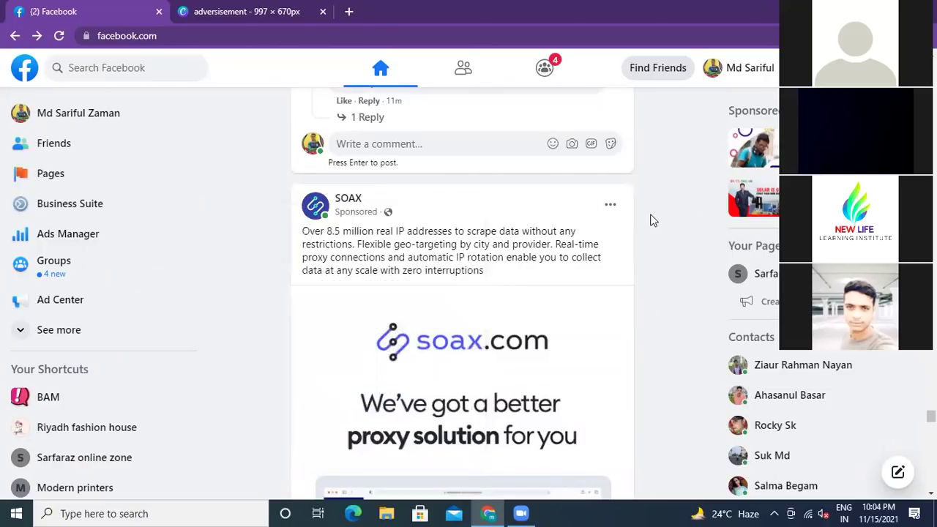
Browse the feed past the SOAX ad to the sponsored Scaler post and examine its Book A Free Live Class offer.
{"action": "scroll", "coordinate": [654, 220], "scroll_direction": "down", "scroll_amount": 10}
{"action": "scroll", "coordinate": [653, 220], "scroll_direction": "down", "scroll_amount": 5}
{"action": "scroll", "coordinate": [654, 220], "scroll_direction": "down", "scroll_amount": 5}
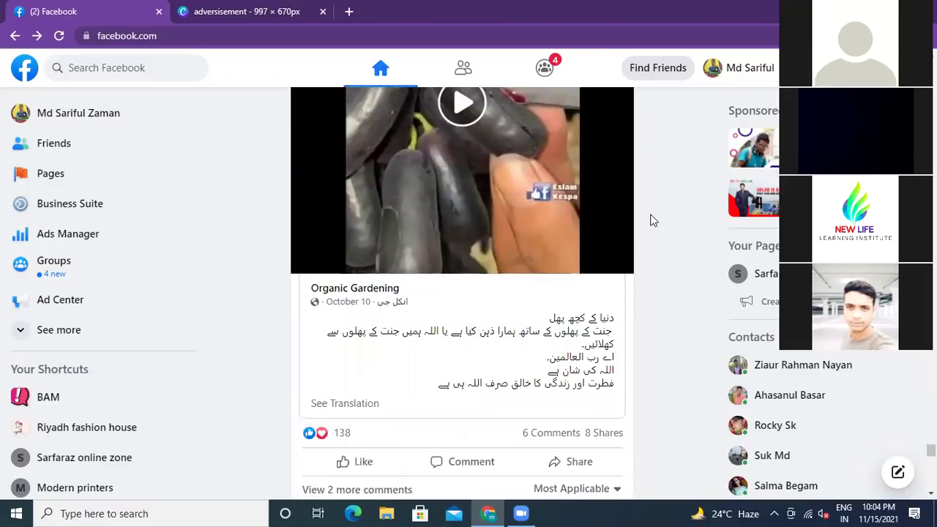
{"action": "scroll", "coordinate": [654, 221], "scroll_direction": "down", "scroll_amount": 3}
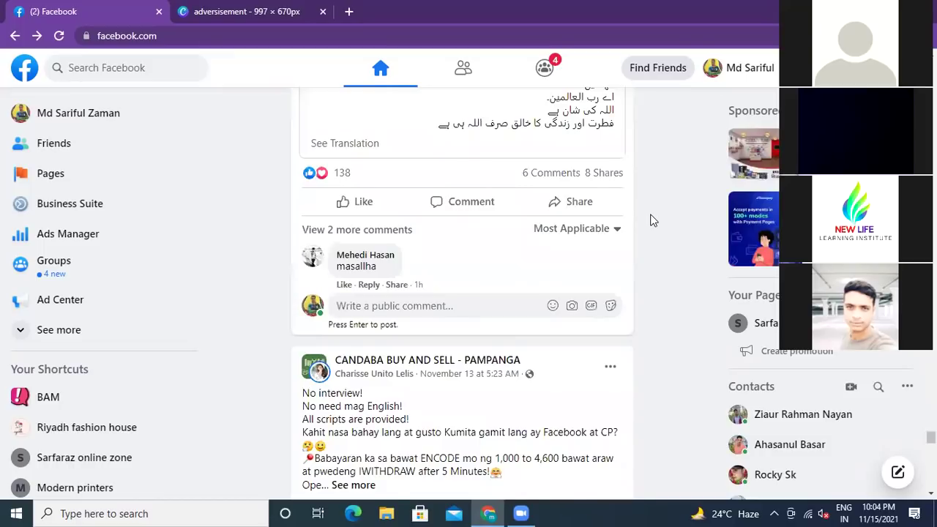
{"action": "scroll", "coordinate": [654, 221], "scroll_direction": "down", "scroll_amount": 7}
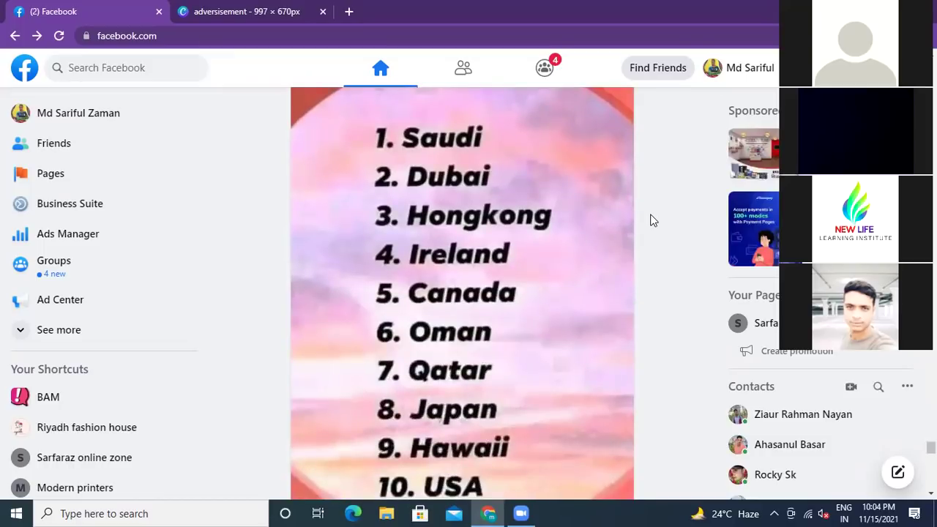
{"action": "scroll", "coordinate": [654, 221], "scroll_direction": "down", "scroll_amount": 3}
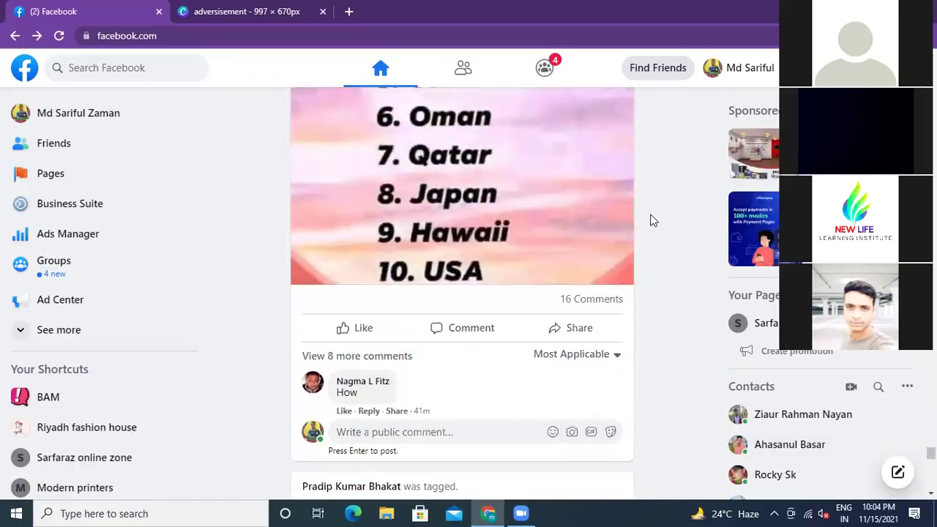
{"action": "scroll", "coordinate": [370, 245], "scroll_direction": "down", "scroll_amount": 10}
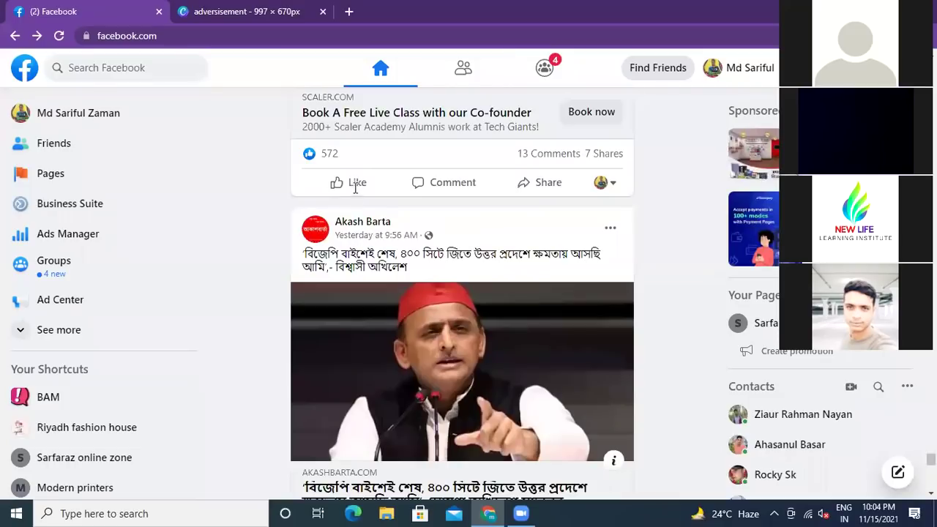
{"action": "scroll", "coordinate": [429, 194], "scroll_direction": "up", "scroll_amount": 6}
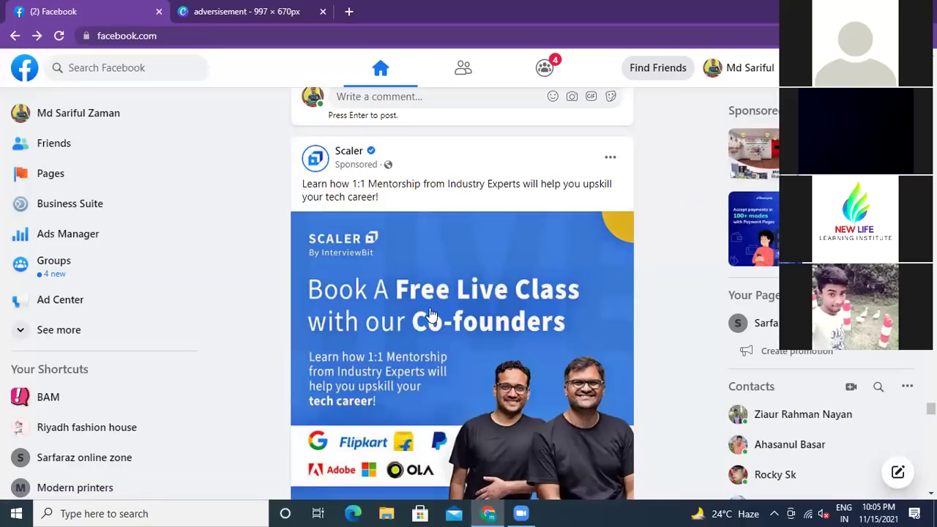
Check why the Scaler ad is being shown, review its language, age and location targeting, and close the explanation.
{"action": "left_click", "coordinate": [610, 159]}
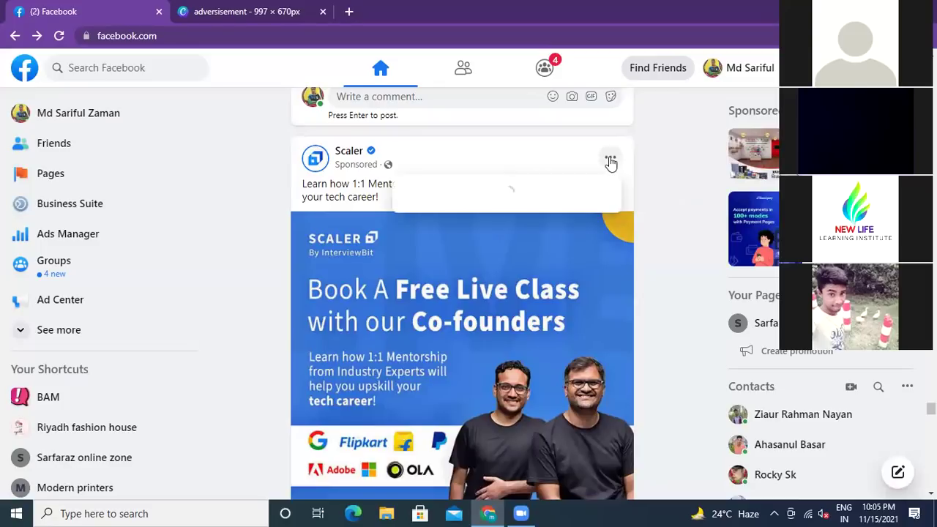
{"action": "left_click", "coordinate": [469, 331]}
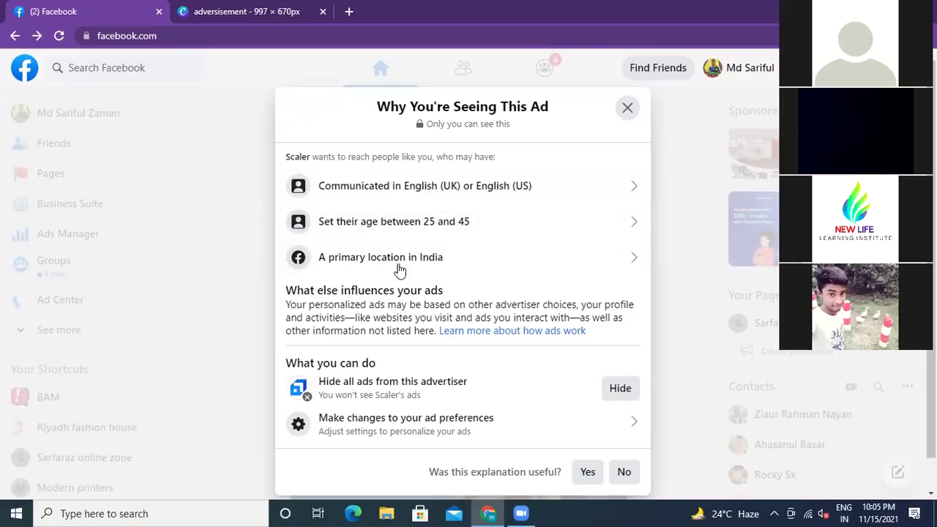
{"action": "left_click", "coordinate": [658, 239]}
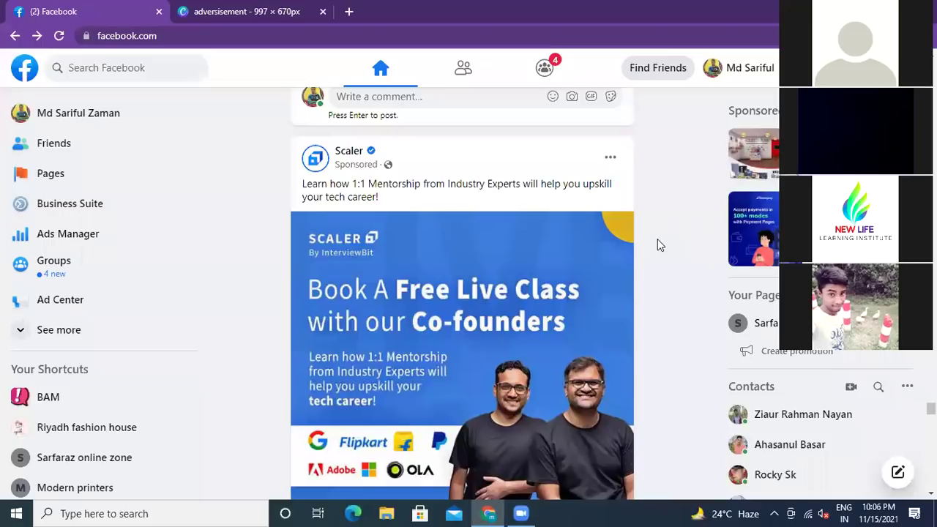
Examine the Scaler ad's mentorship text, co-founders image and Book now call to action.
{"action": "scroll", "coordinate": [658, 245], "scroll_direction": "up", "scroll_amount": 1}
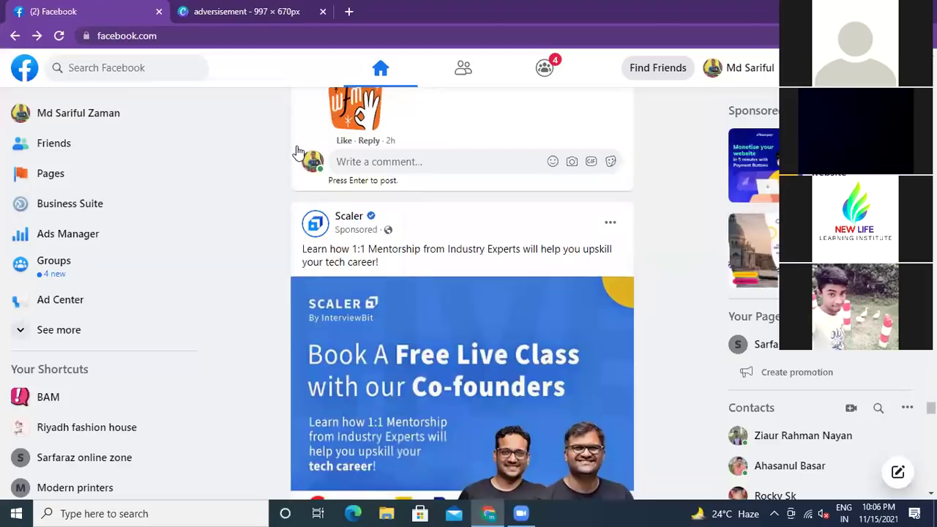
{"action": "scroll", "coordinate": [314, 148], "scroll_direction": "down", "scroll_amount": 3}
{"action": "scroll", "coordinate": [441, 151], "scroll_direction": "up", "scroll_amount": 1}
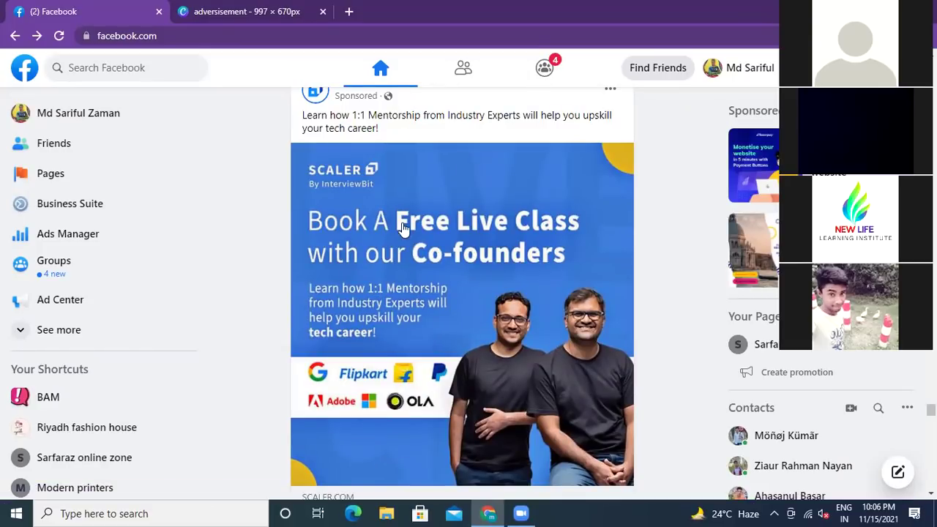
{"action": "scroll", "coordinate": [402, 229], "scroll_direction": "down", "scroll_amount": 1}
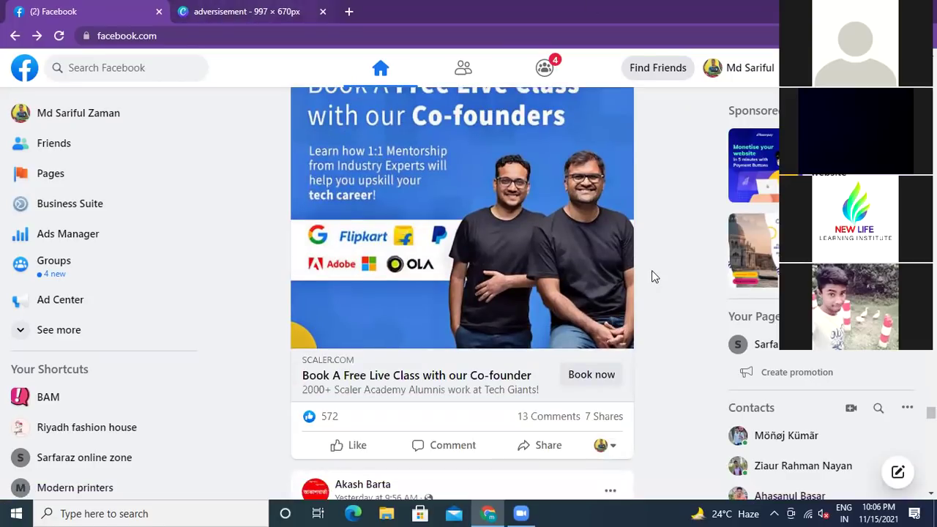
Browse back through the earlier feed posts to the sponsored Serai post.
{"action": "scroll", "coordinate": [652, 277], "scroll_direction": "up", "scroll_amount": 10}
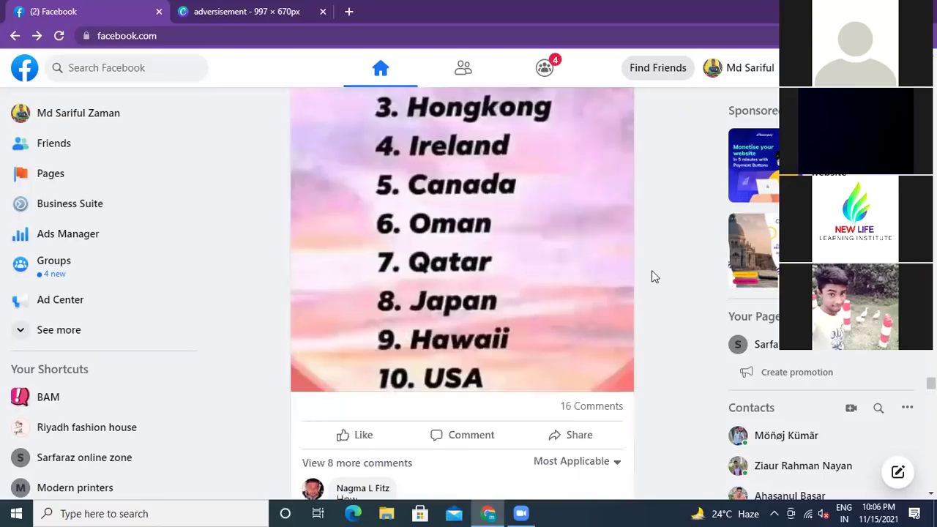
{"action": "scroll", "coordinate": [652, 272], "scroll_direction": "up", "scroll_amount": 2}
{"action": "scroll", "coordinate": [652, 272], "scroll_direction": "up", "scroll_amount": 5}
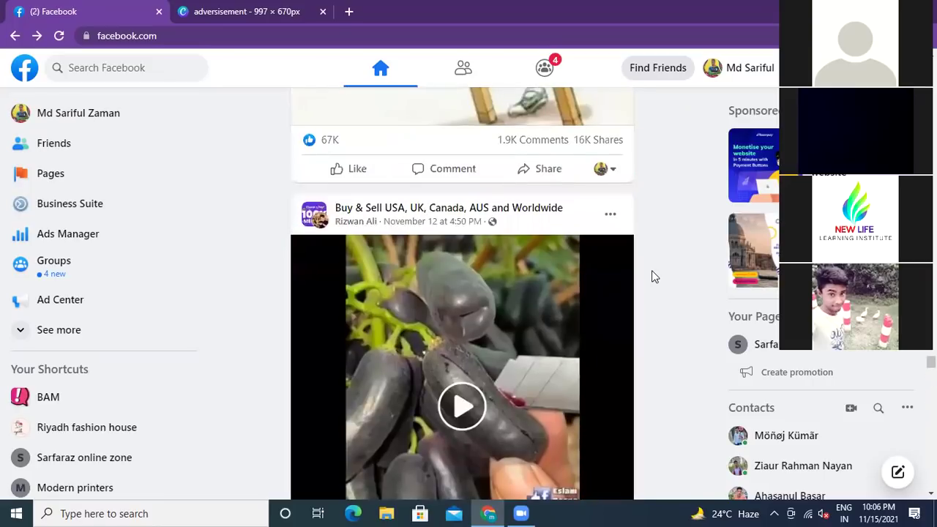
{"action": "scroll", "coordinate": [652, 276], "scroll_direction": "up", "scroll_amount": 4}
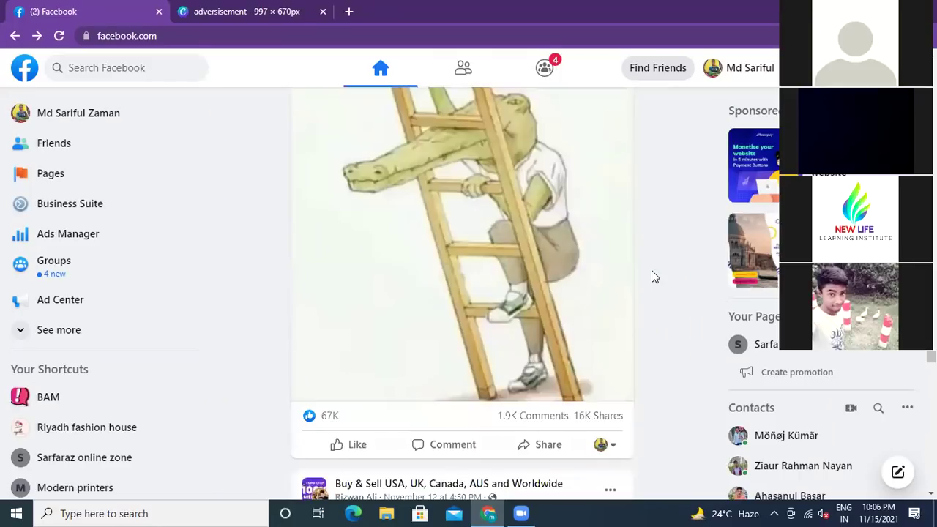
{"action": "scroll", "coordinate": [654, 277], "scroll_direction": "up", "scroll_amount": 5}
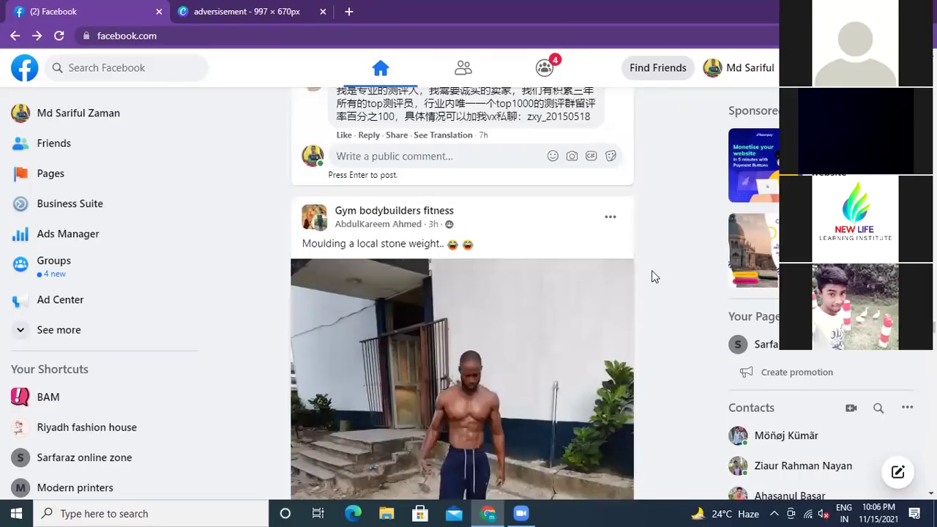
{"action": "scroll", "coordinate": [654, 277], "scroll_direction": "up", "scroll_amount": 10}
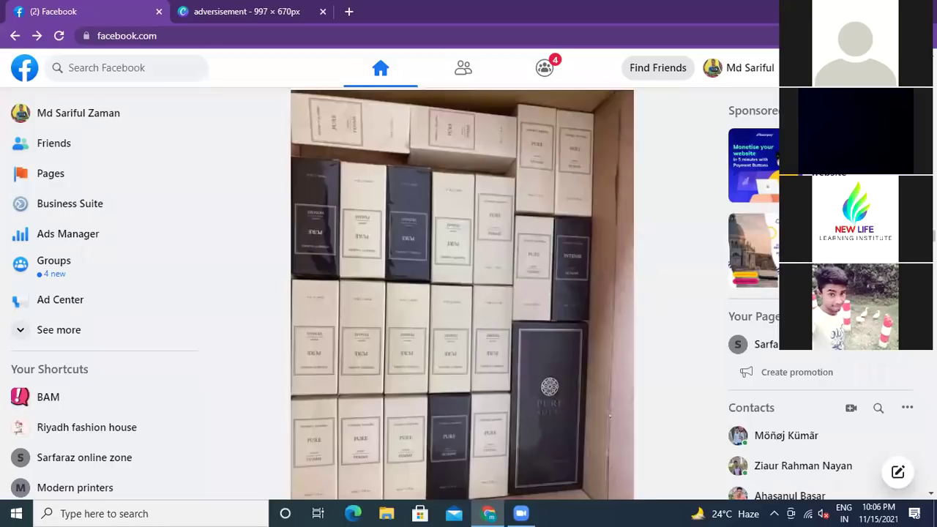
{"action": "scroll", "coordinate": [463, 294], "scroll_direction": "up", "scroll_amount": 4}
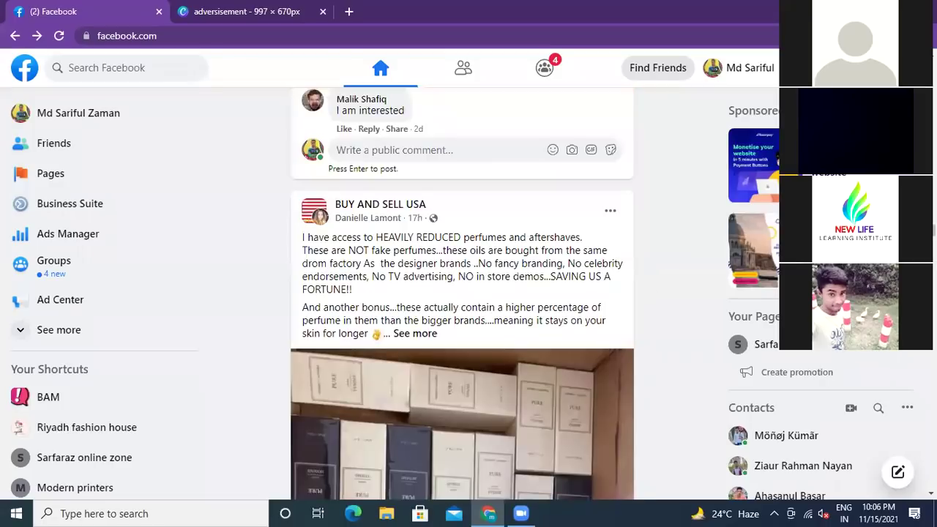
{"action": "scroll", "coordinate": [463, 295], "scroll_direction": "up", "scroll_amount": 5}
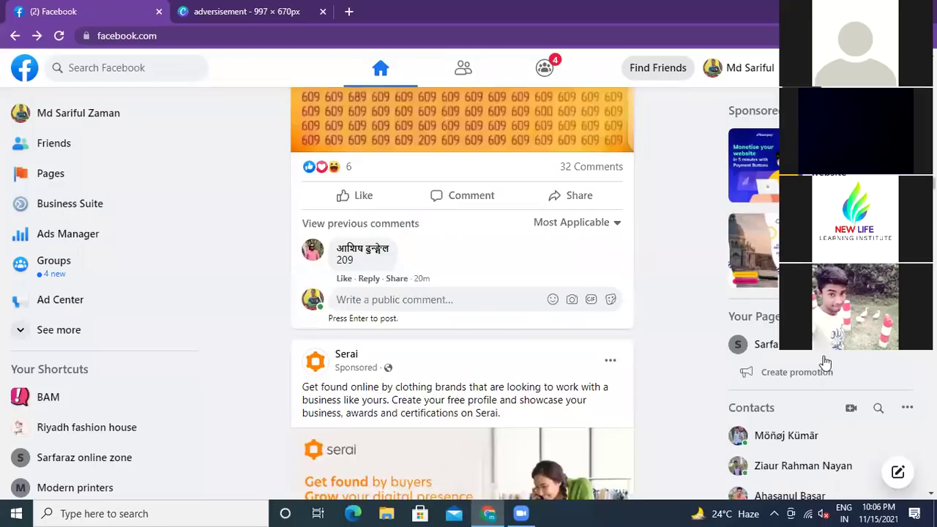
Start creating an ad from Facebook, go to Ads Manager from the ad type page, and close the Choose a Goal page.
{"action": "left_click", "coordinate": [811, 67]}
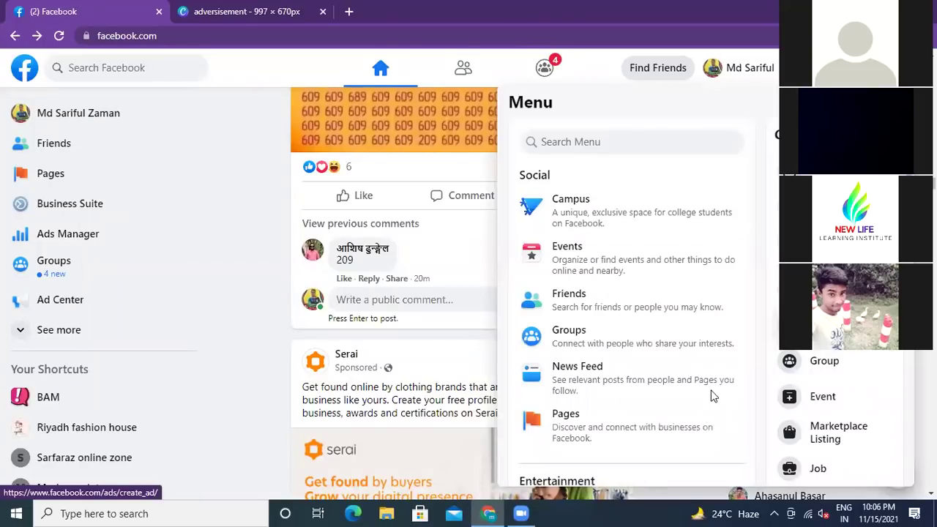
{"action": "left_click", "coordinate": [775, 325]}
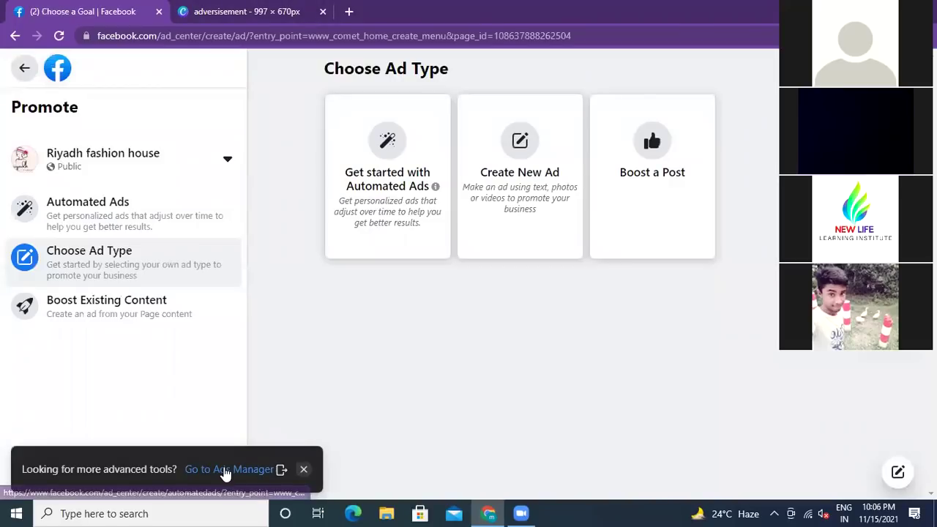
{"action": "left_click", "coordinate": [227, 472]}
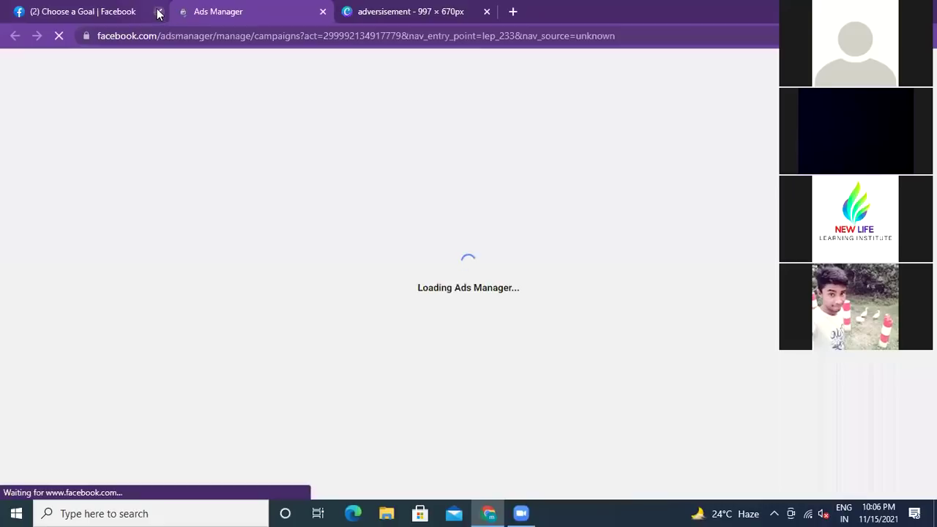
{"action": "left_click", "coordinate": [158, 12]}
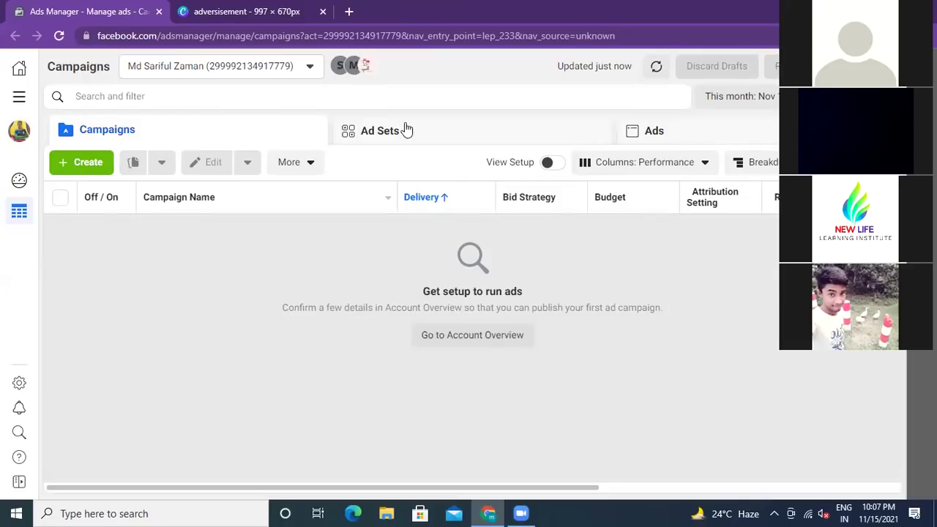
Start a new campaign and highlight the Awareness, Consideration and Conversion headings among the campaign objectives.
{"action": "left_click", "coordinate": [94, 164]}
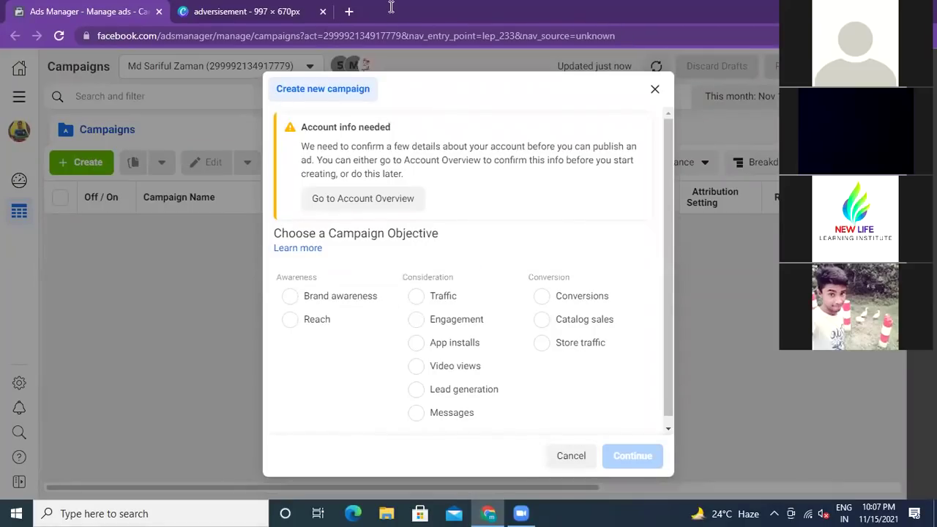
{"action": "double_click", "coordinate": [299, 273]}
{"action": "left_click_drag", "start_coordinate": [403, 272], "coordinate": [451, 277]}
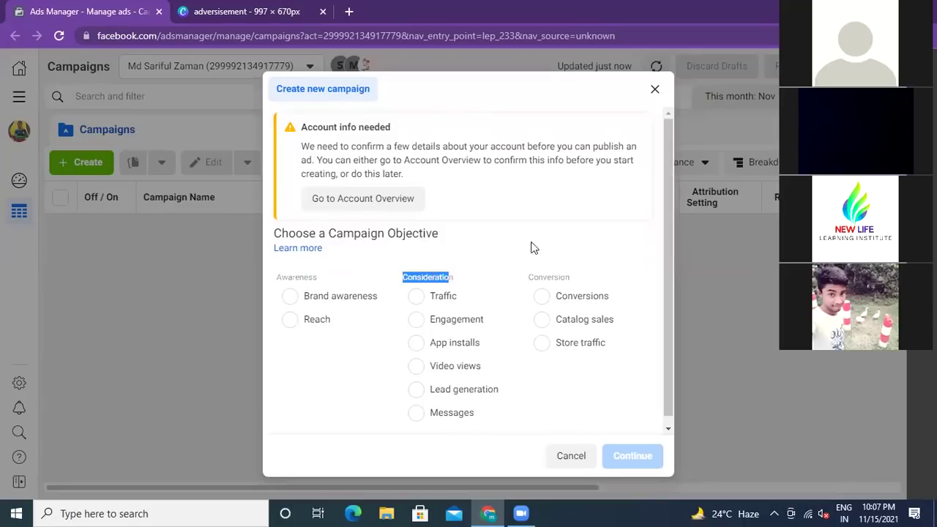
{"action": "left_click", "coordinate": [545, 275]}
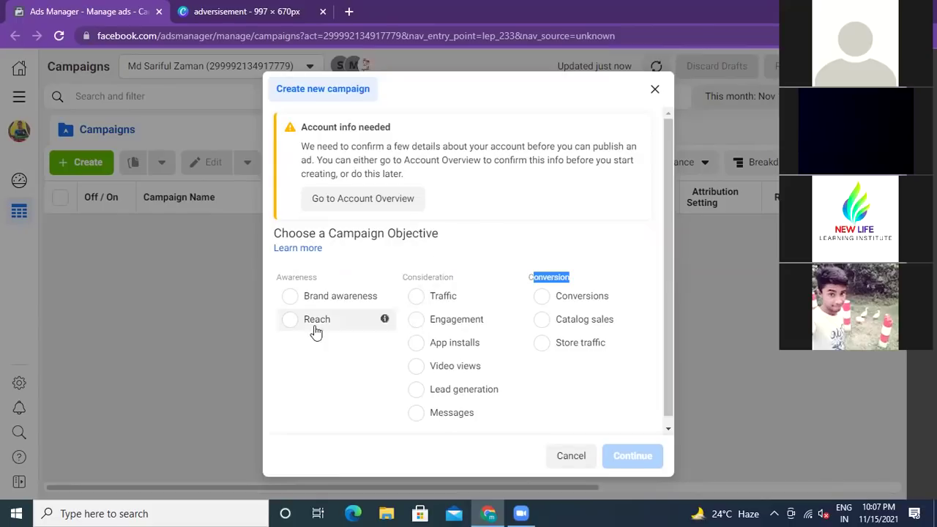
Open a new browser tab for a Google search.
{"action": "left_click", "coordinate": [348, 11]}
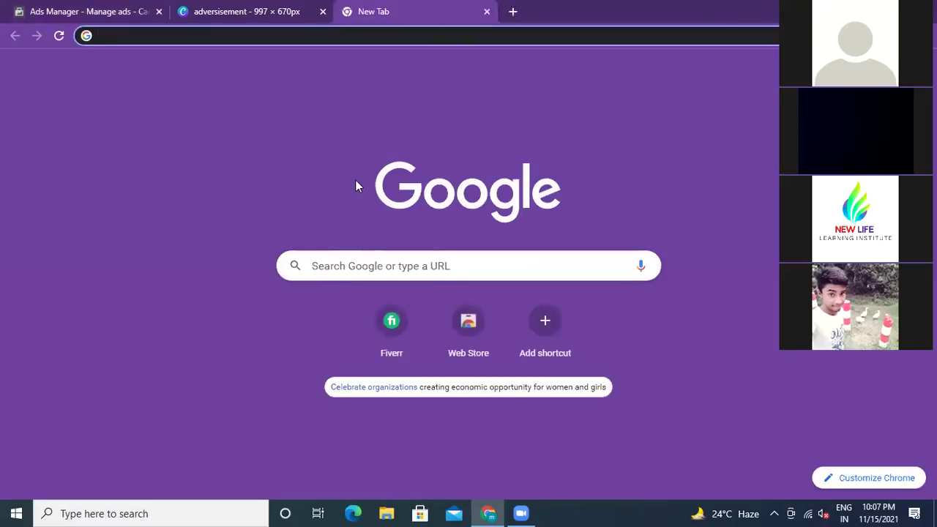
{"action": "key", "text": "Tab"}
{"action": "type", "text": "a"}
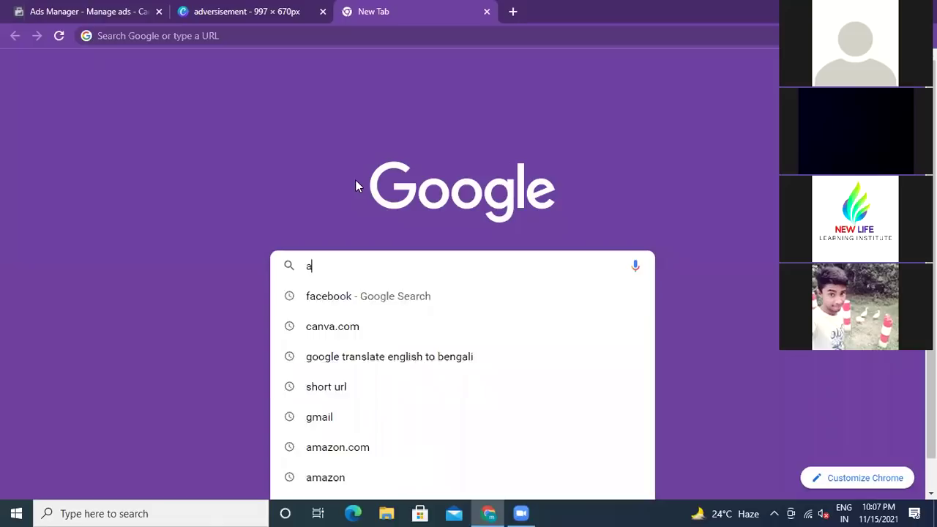
{"action": "type", "text": "werness"}
{"action": "key", "text": "BackSpace"}
{"action": "key", "text": "BackSpace"}
{"action": "key", "text": "BackSpace"}
{"action": "key", "text": "BackSpace"}
{"action": "key", "text": "BackSpace"}
{"action": "key", "text": "BackSpace"}
{"action": "key", "text": "BackSpace"}
{"action": "key", "text": "BackSpace"}
{"action": "type", "text": "m"}
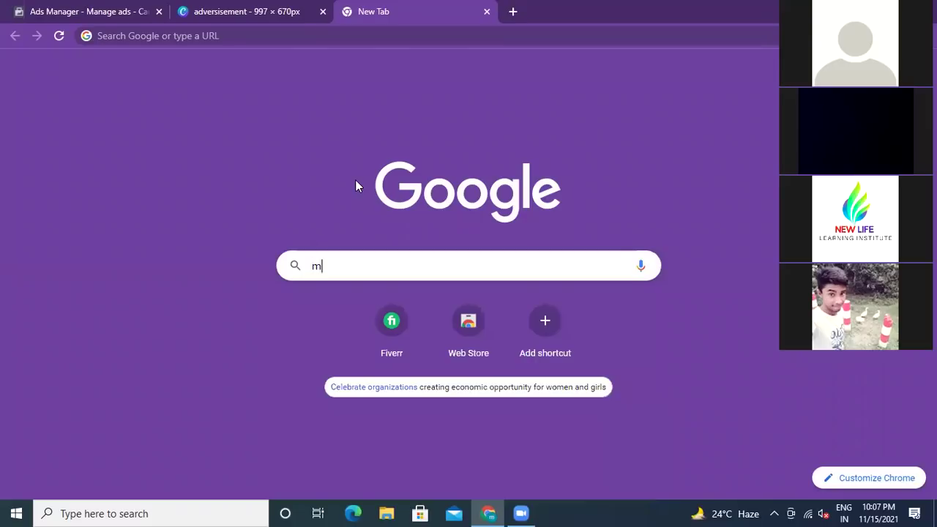
{"action": "key", "text": "BackSpace"}
Search Google for "brand awerness" and browse the image results.
{"action": "type", "text": "brand"}
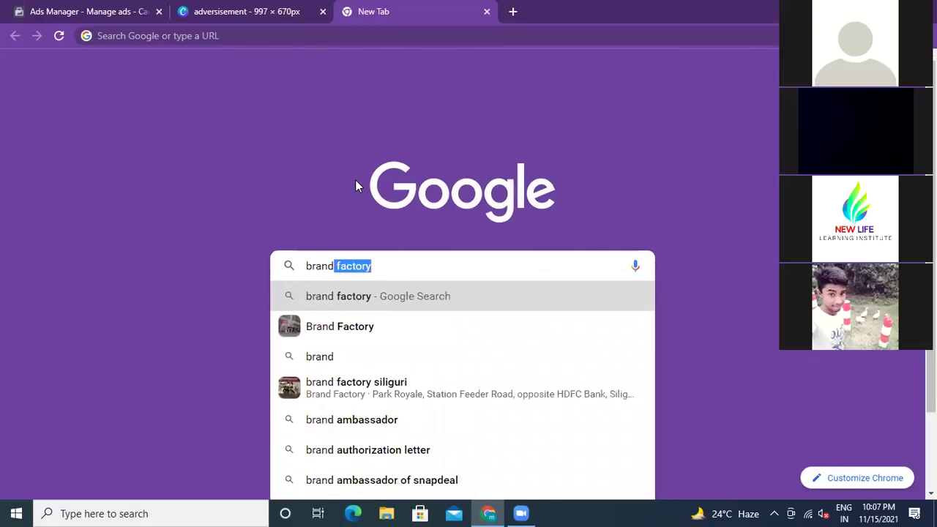
{"action": "type", "text": " awe"}
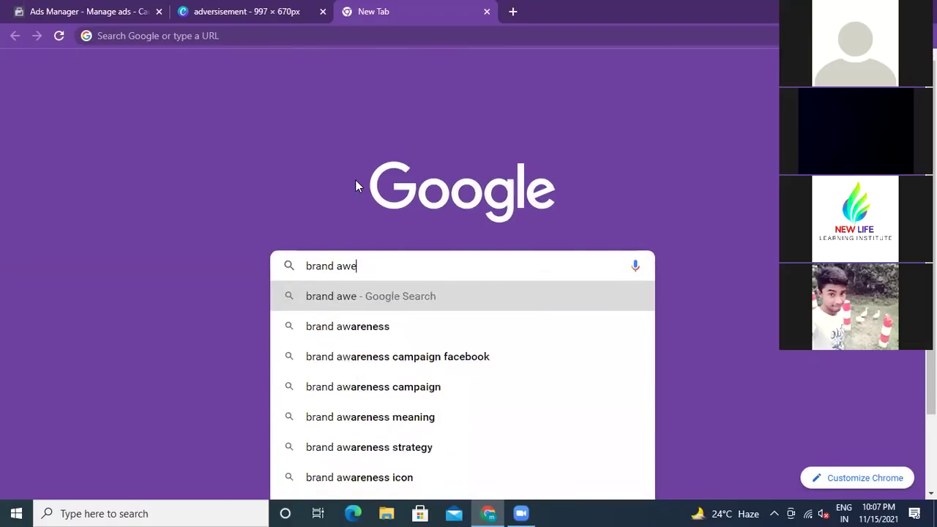
{"action": "type", "text": "rness"}
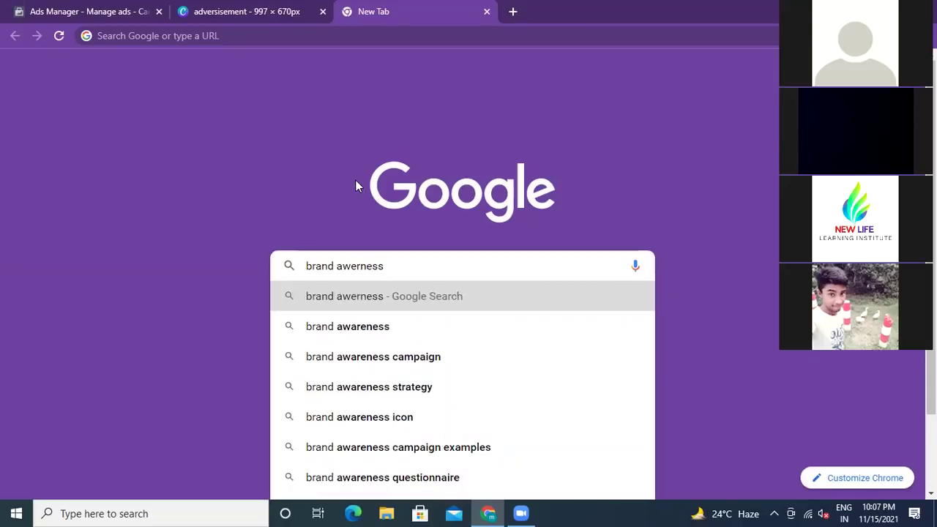
{"action": "left_click", "coordinate": [380, 298]}
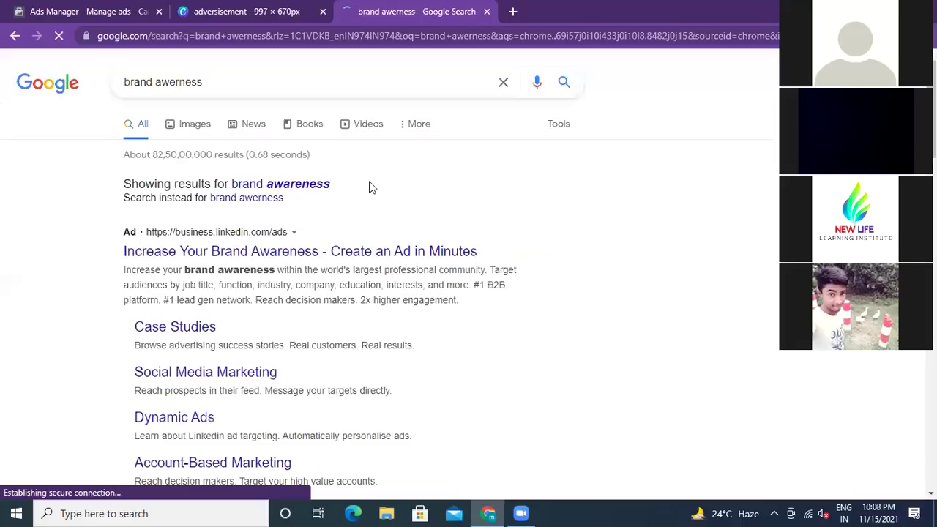
{"action": "left_click", "coordinate": [198, 129]}
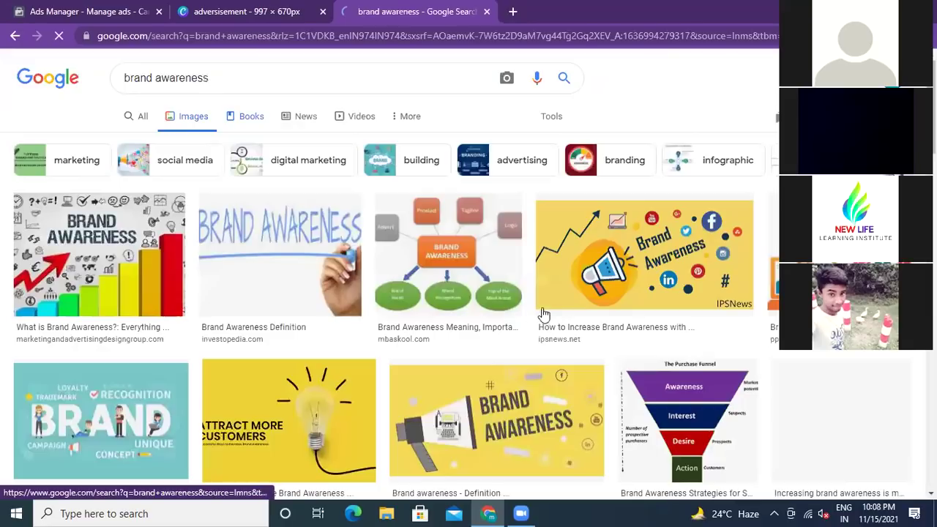
{"action": "scroll", "coordinate": [707, 176], "scroll_direction": "down", "scroll_amount": 4}
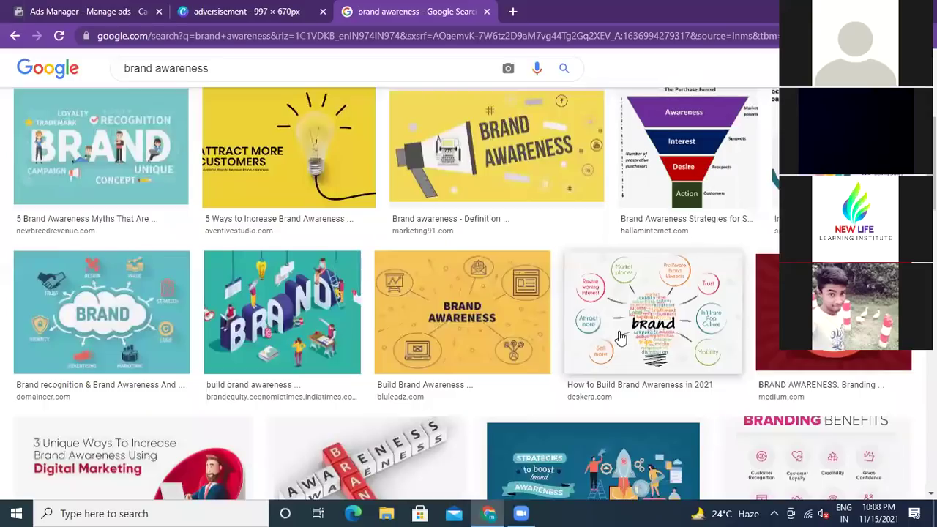
Browse the brand awareness image results and enlarge The Purchase Funnel diagram and the ETBrandEquity awareness-to-loyalty funnel.
{"action": "scroll", "coordinate": [619, 338], "scroll_direction": "up", "scroll_amount": 2}
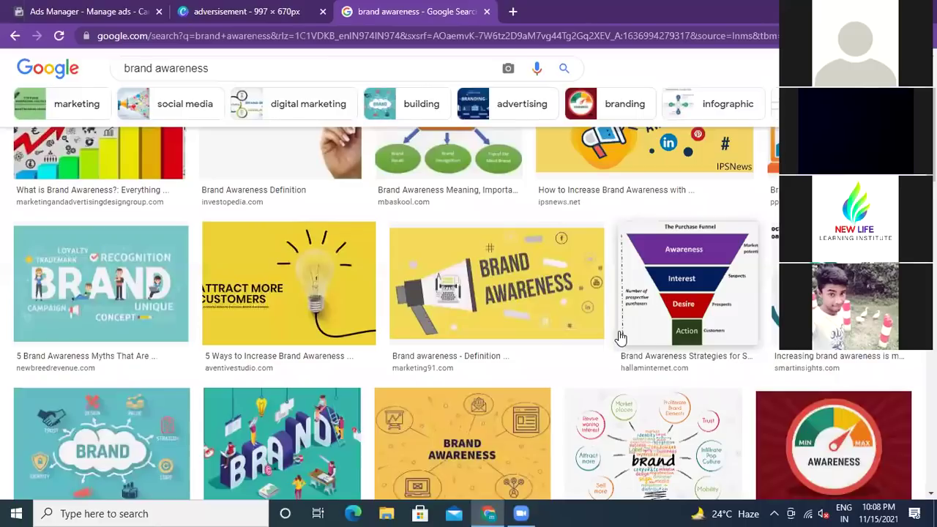
{"action": "left_click", "coordinate": [622, 336]}
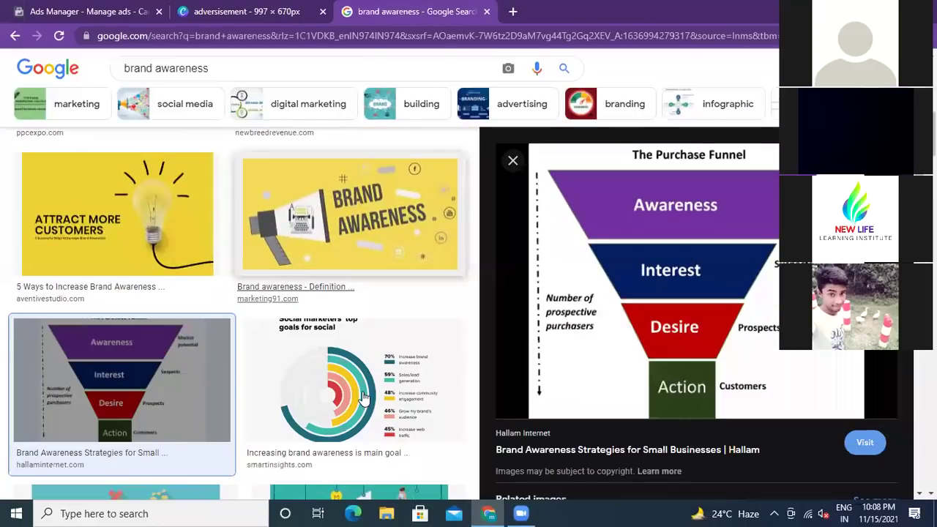
{"action": "scroll", "coordinate": [364, 396], "scroll_direction": "down", "scroll_amount": 3}
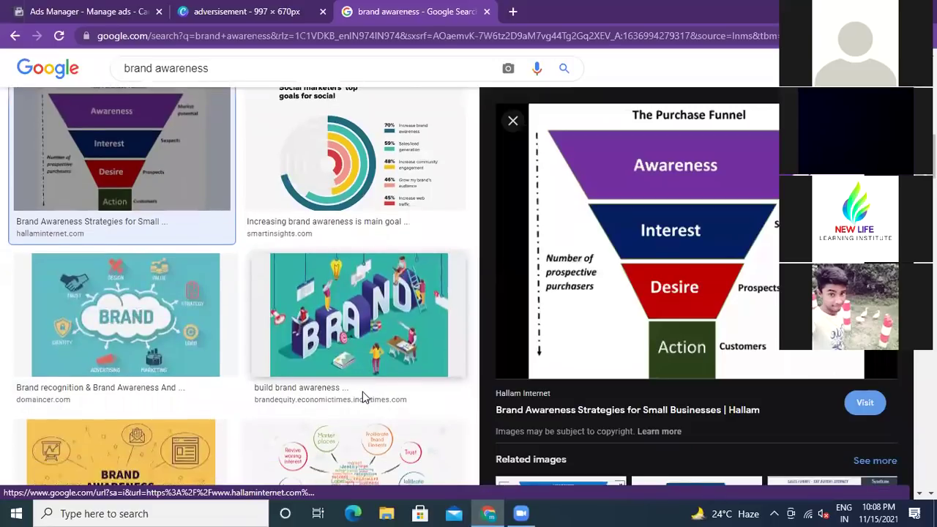
{"action": "scroll", "coordinate": [364, 396], "scroll_direction": "down", "scroll_amount": 5}
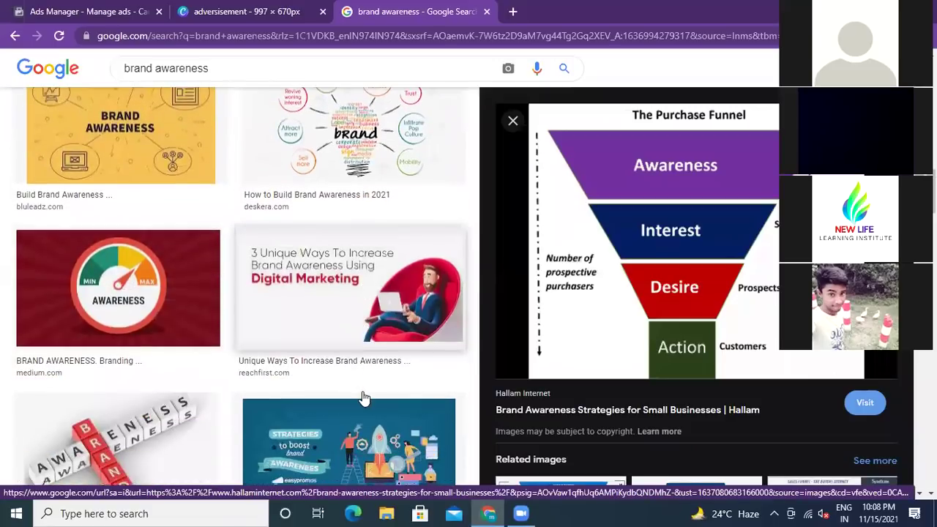
{"action": "scroll", "coordinate": [364, 397], "scroll_direction": "down", "scroll_amount": 5}
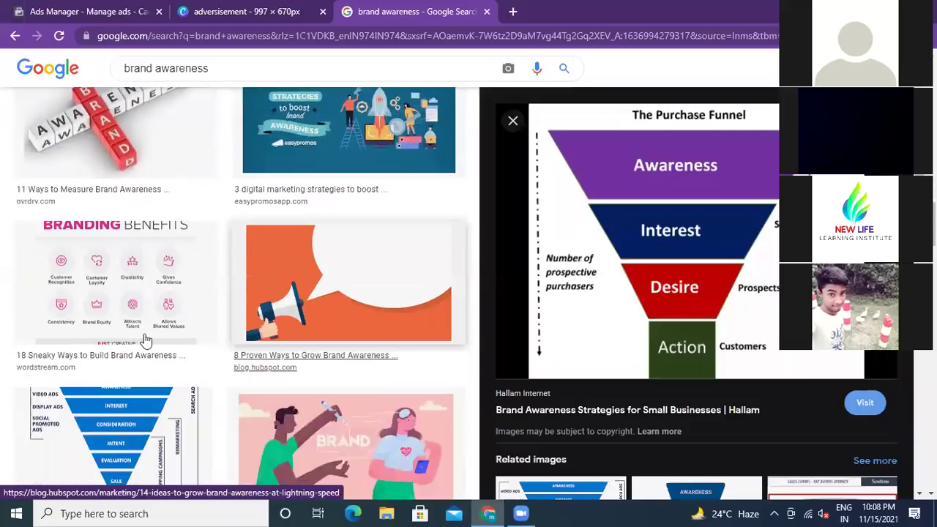
{"action": "scroll", "coordinate": [143, 337], "scroll_direction": "down", "scroll_amount": 1}
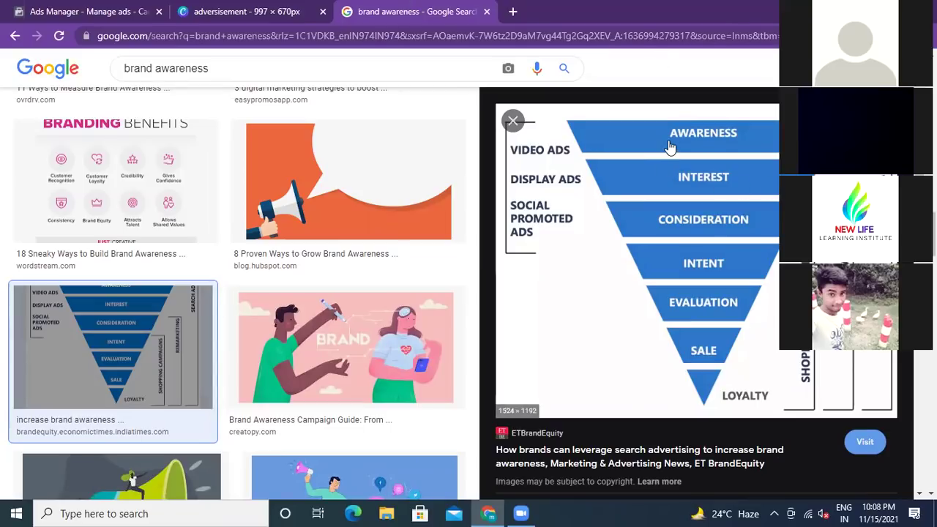
Revisit the campaign objectives in Ads Manager, clear the Conversion text highlight, and return to the Google funnel image.
{"action": "left_click", "coordinate": [103, 11]}
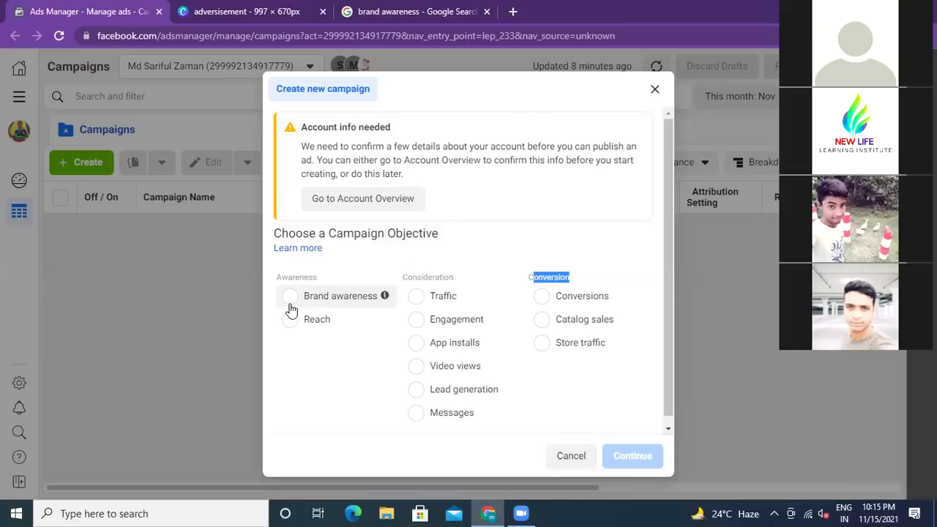
{"action": "left_click", "coordinate": [491, 246]}
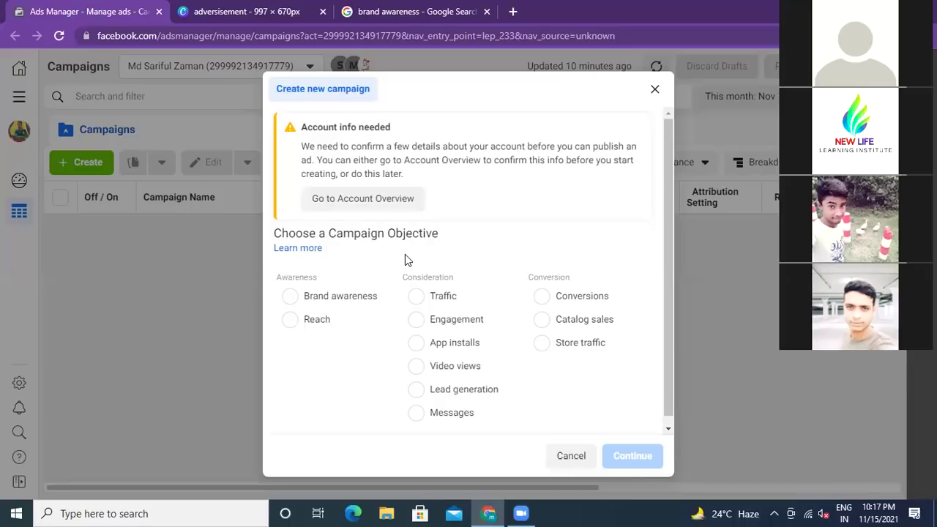
{"action": "left_click", "coordinate": [418, 11]}
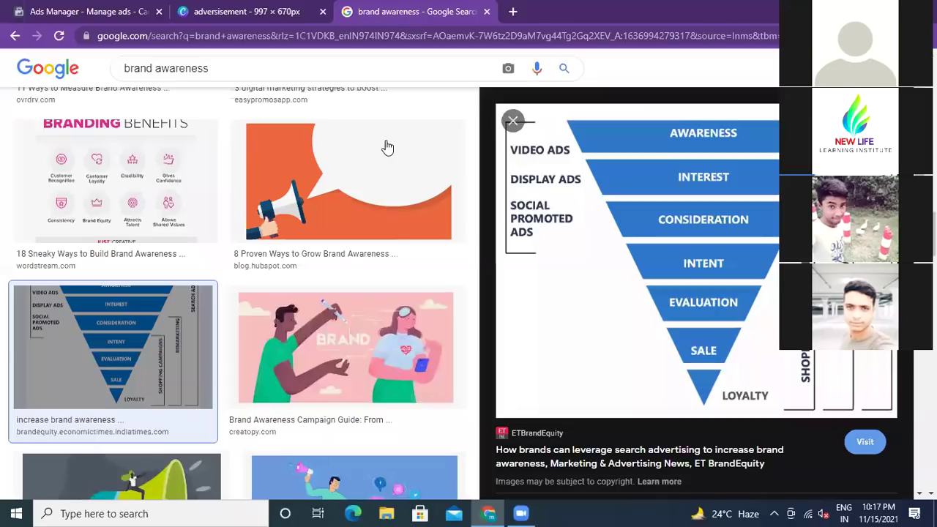
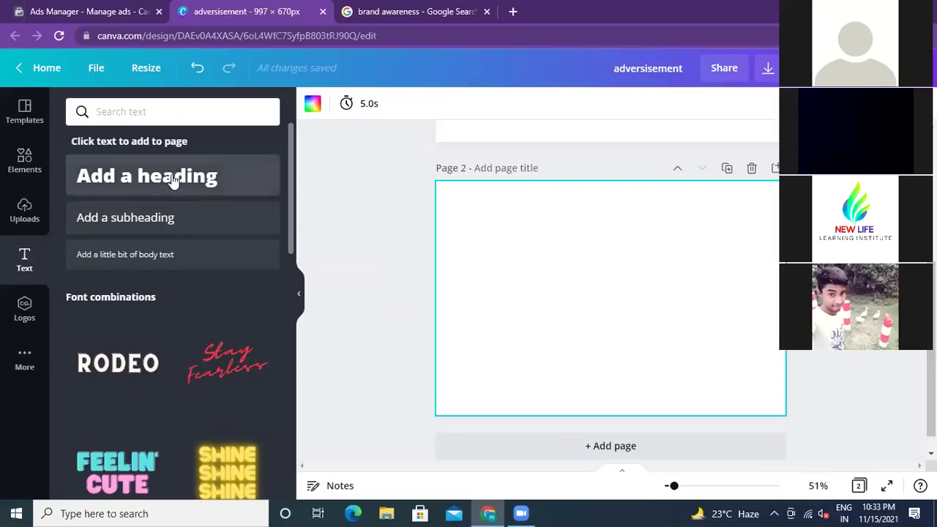
Add a heading to the blank page 2 and replace its placeholder text with "1. Targeting".
{"action": "left_click", "coordinate": [573, 292]}
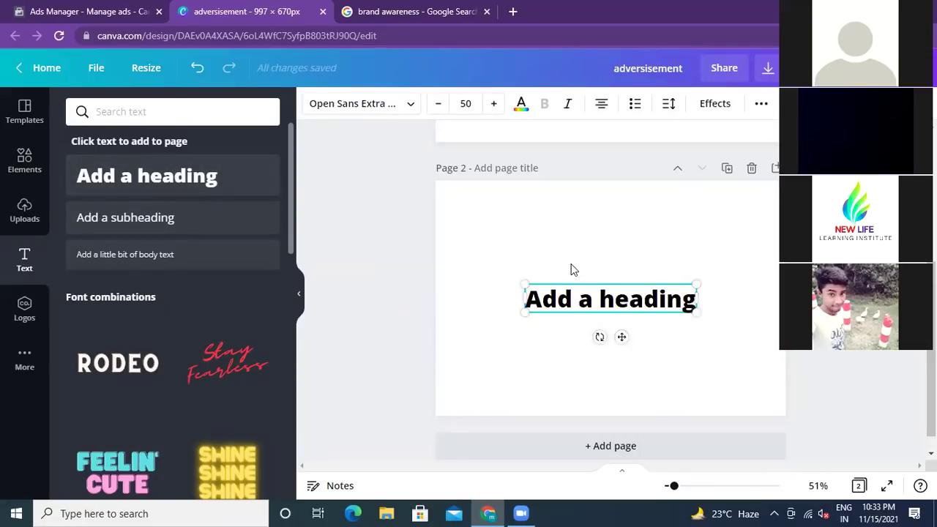
{"action": "key", "text": "BackSpace"}
{"action": "key", "text": "BackSpace"}
{"action": "key", "text": "BackSpace"}
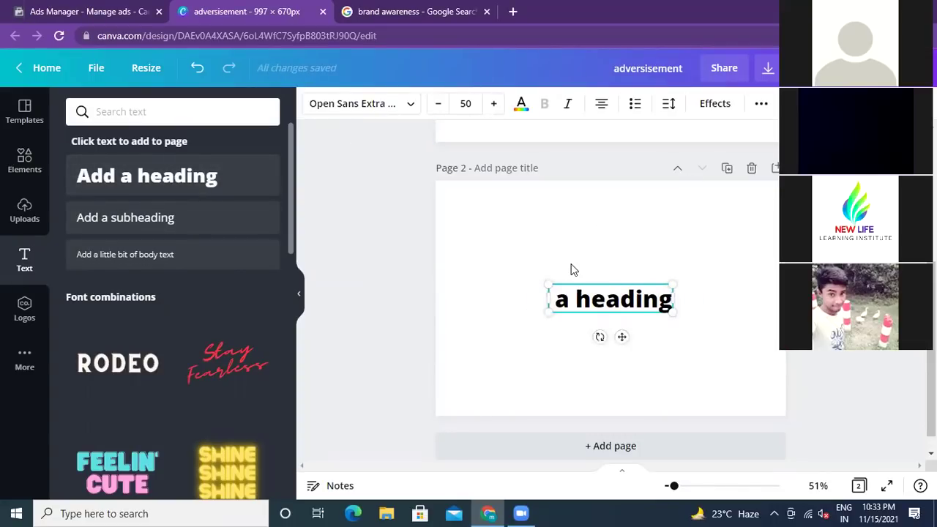
{"action": "type", "text": "1."}
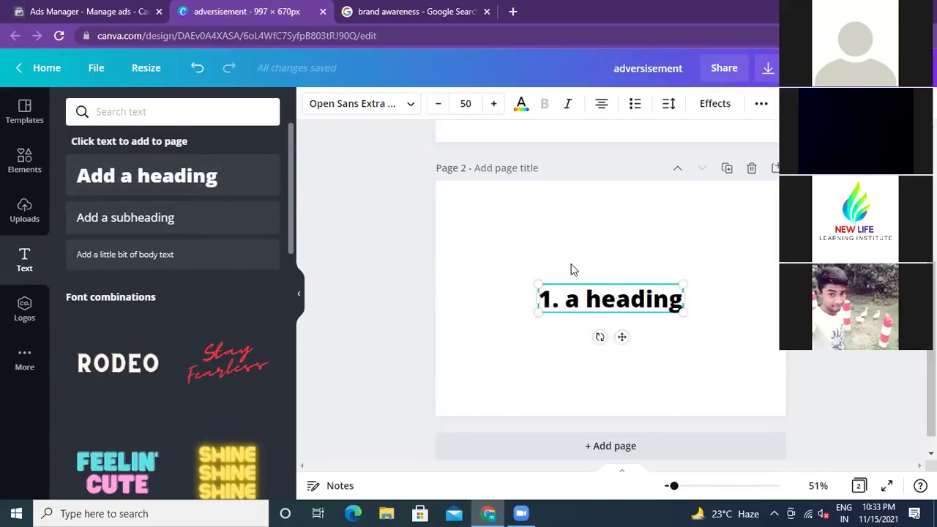
{"action": "key", "text": "Delete"}
{"action": "key", "text": "Delete"}
{"action": "key", "text": "Delete"}
{"action": "key", "text": "Delete"}
{"action": "key", "text": "Delete"}
{"action": "key", "text": "Delete"}
{"action": "key", "text": "Delete"}
{"action": "key", "text": "Delete"}
{"action": "key", "text": "Delete"}
{"action": "key", "text": "Delete"}
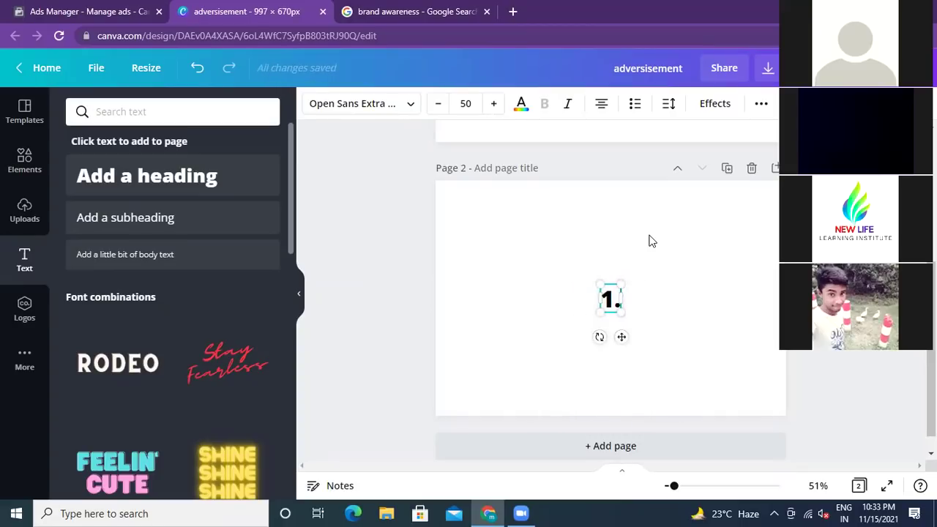
{"action": "type", "text": "Tar"}
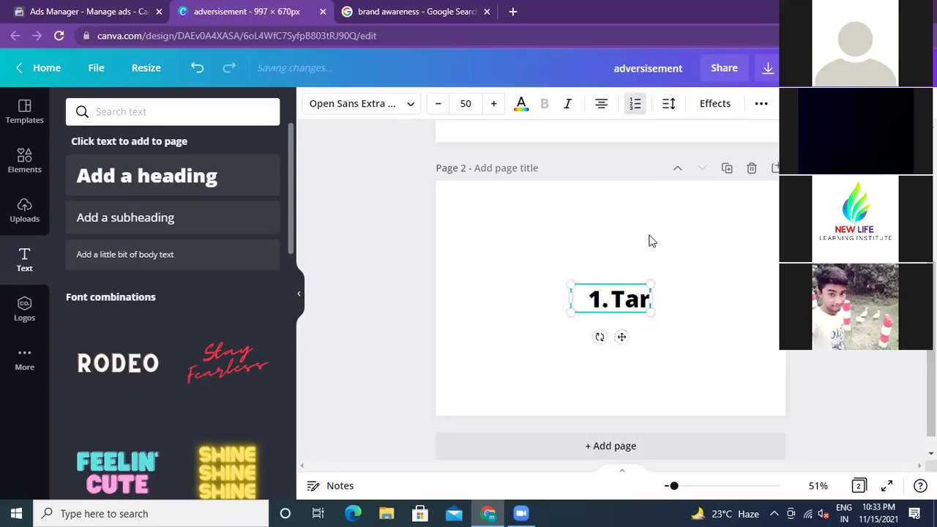
{"action": "type", "text": "geting"}
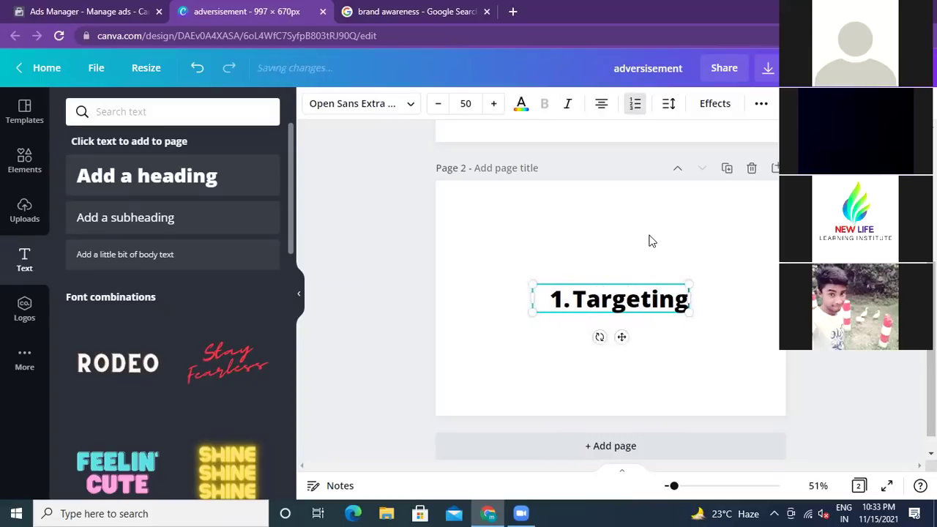
{"action": "left_click", "coordinate": [650, 241]}
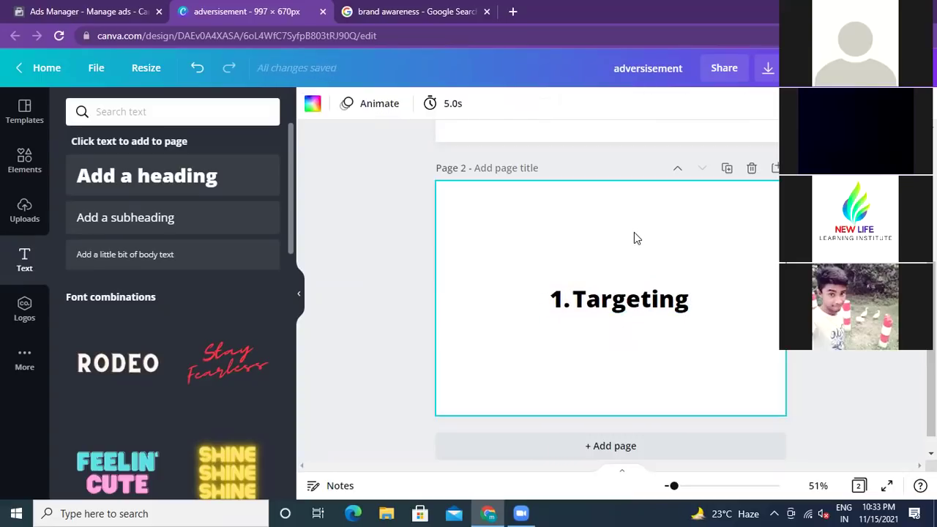
Move the "1. Targeting" heading up to the top edge of page 2.
{"action": "left_click", "coordinate": [633, 306]}
{"action": "left_click_drag", "start_coordinate": [627, 294], "coordinate": [613, 194]}
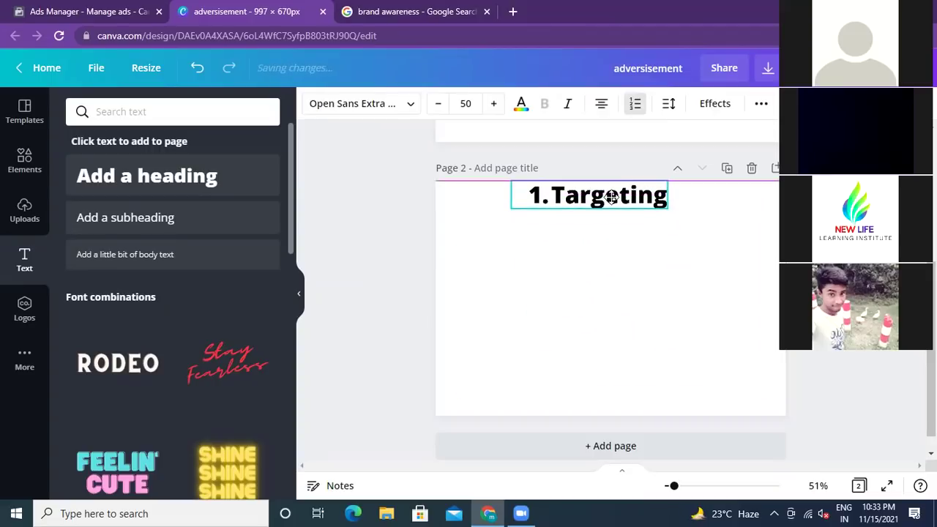
{"action": "left_click", "coordinate": [599, 309]}
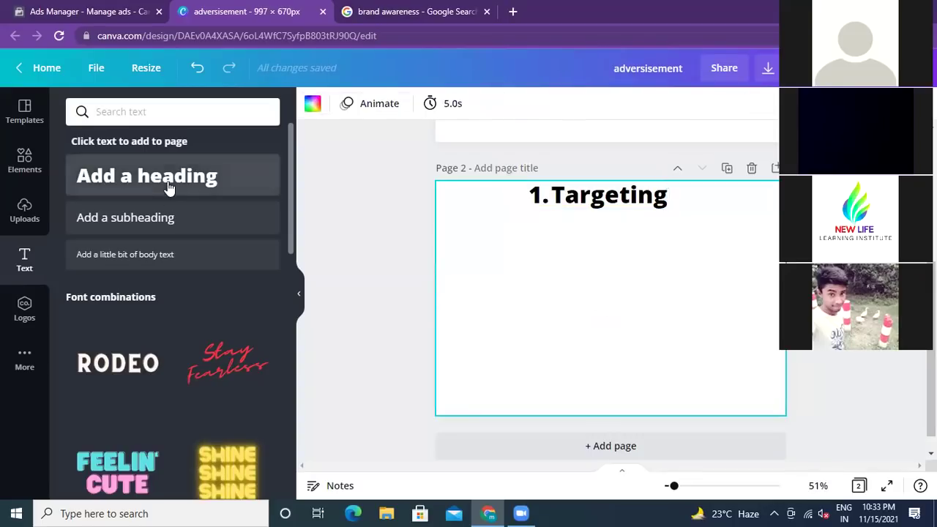
Add a second heading to page 2 and replace its placeholder text with "2.message".
{"action": "left_click", "coordinate": [171, 189]}
{"action": "left_click", "coordinate": [598, 265]}
{"action": "left_click", "coordinate": [596, 306]}
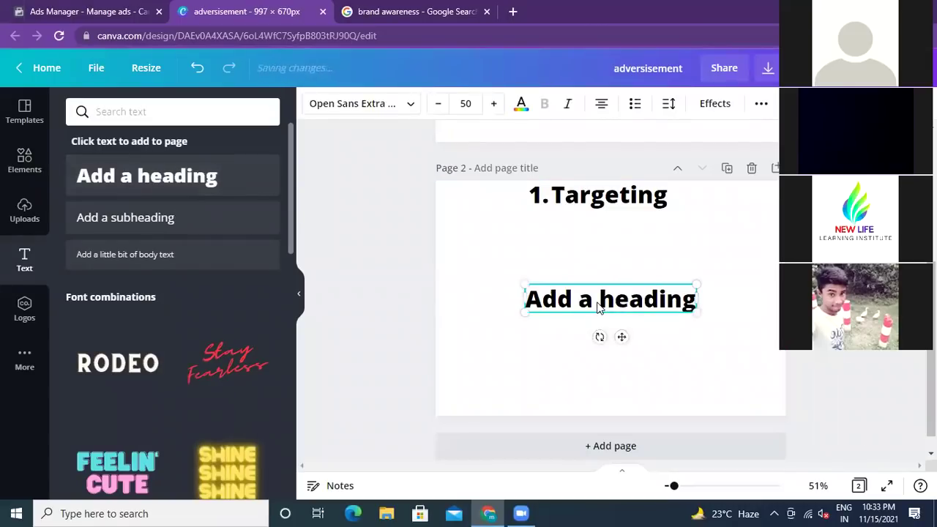
{"action": "double_click", "coordinate": [596, 306]}
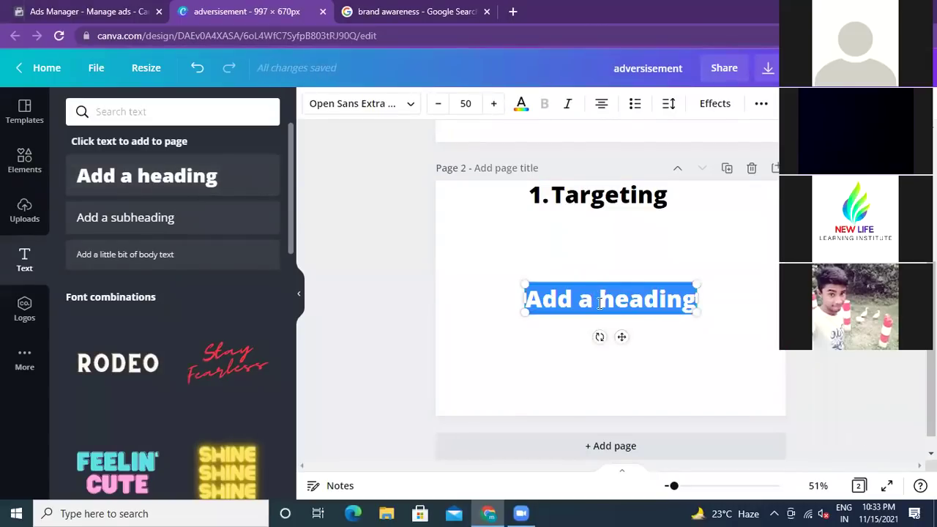
{"action": "left_click", "coordinate": [599, 305]}
{"action": "key", "text": "BackSpace"}
{"action": "key", "text": "BackSpace"}
{"action": "key", "text": "BackSpace"}
{"action": "key", "text": "BackSpace"}
{"action": "key", "text": "BackSpace"}
{"action": "key", "text": "BackSpace"}
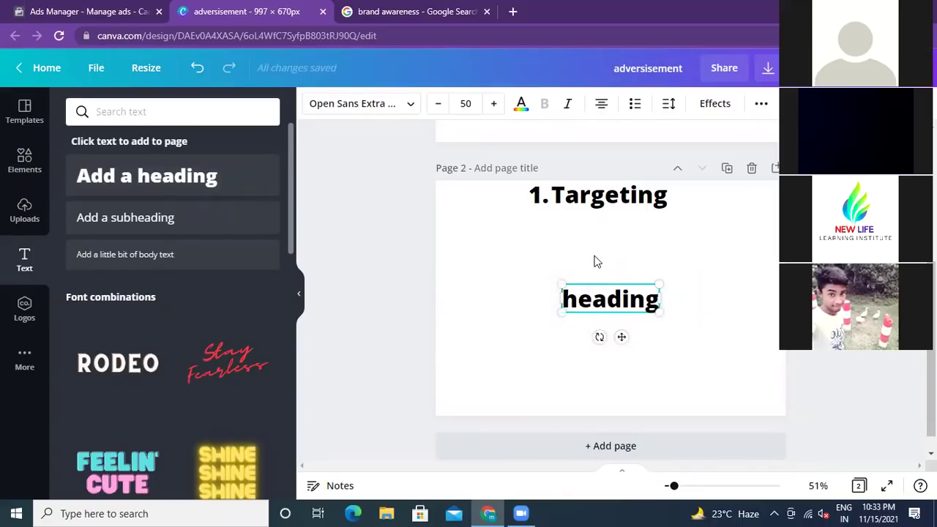
{"action": "type", "text": "2."}
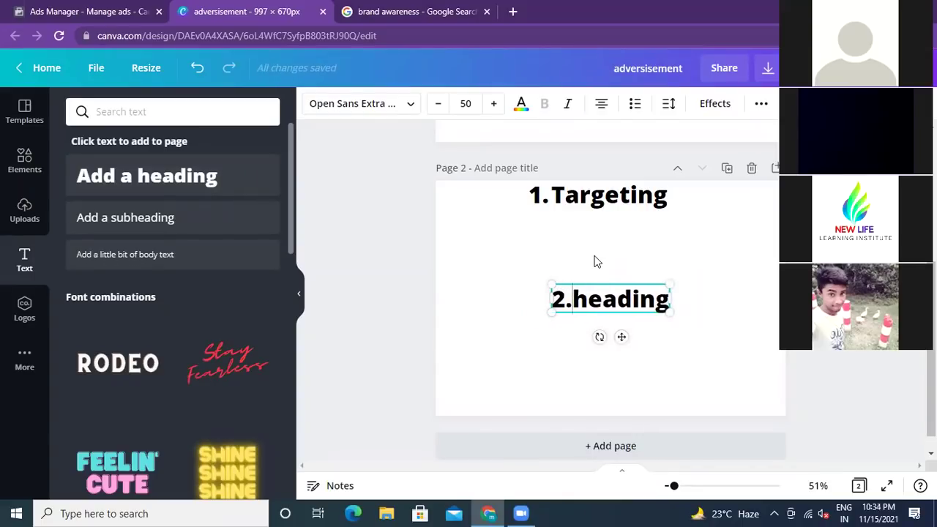
{"action": "key", "text": "Delete"}
{"action": "key", "text": "Delete"}
{"action": "key", "text": "Delete"}
{"action": "key", "text": "Delete"}
{"action": "key", "text": "Delete"}
{"action": "key", "text": "Delete"}
{"action": "key", "text": "Delete"}
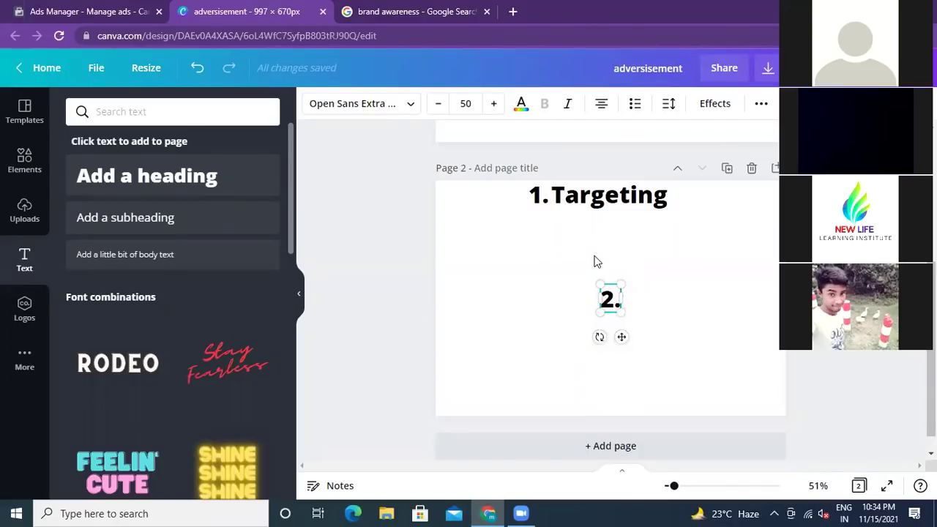
{"action": "type", "text": "me"}
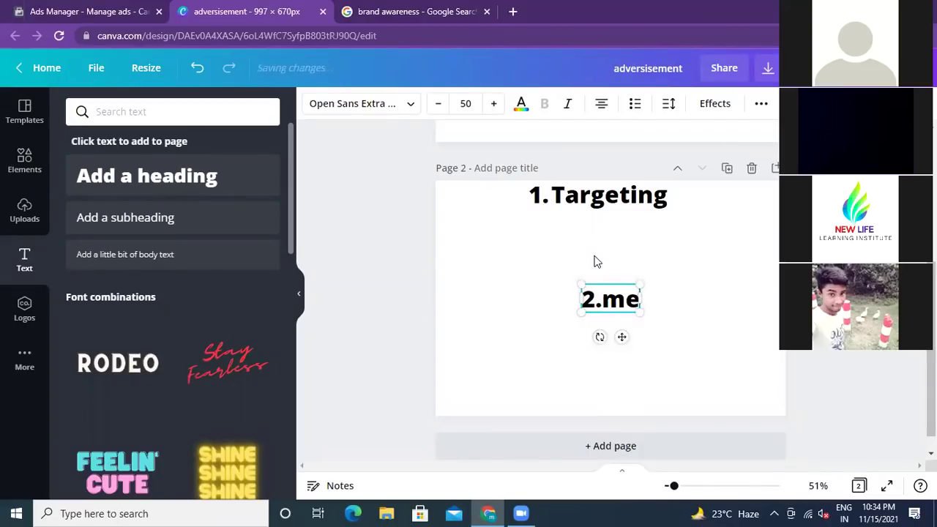
{"action": "key", "text": "BackSpace"}
{"action": "key", "text": "BackSpace"}
{"action": "key", "text": "BackSpace"}
{"action": "type", "text": "."}
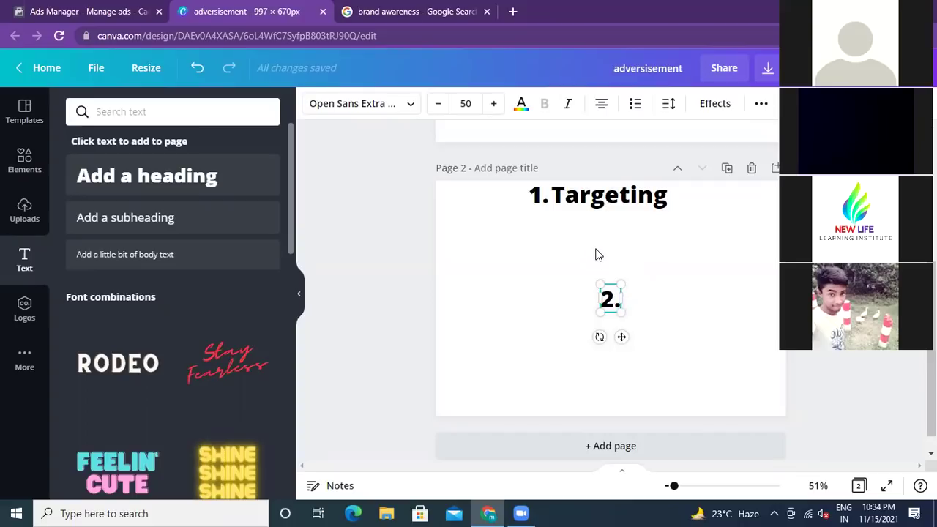
{"action": "type", "text": "messeag"}
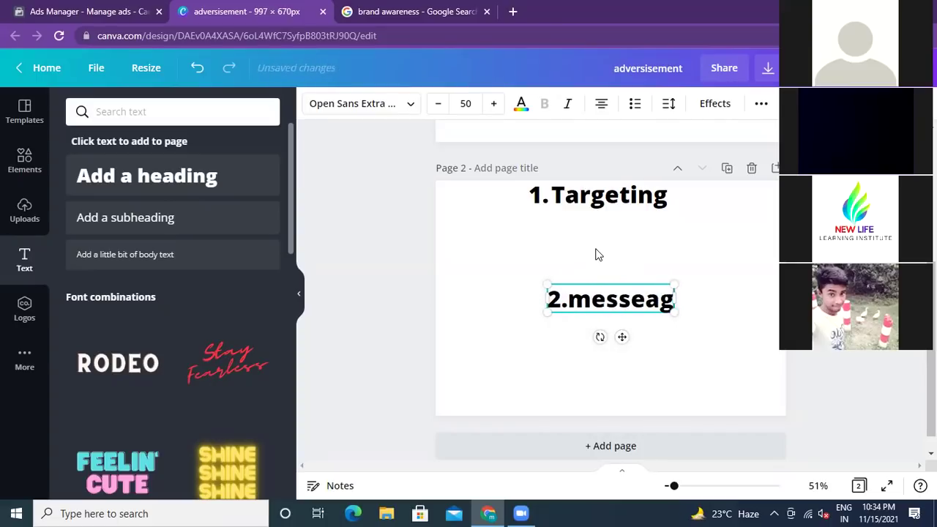
{"action": "type", "text": "e"}
{"action": "key", "text": "Left"}
{"action": "key", "text": "Left"}
{"action": "key", "text": "Left"}
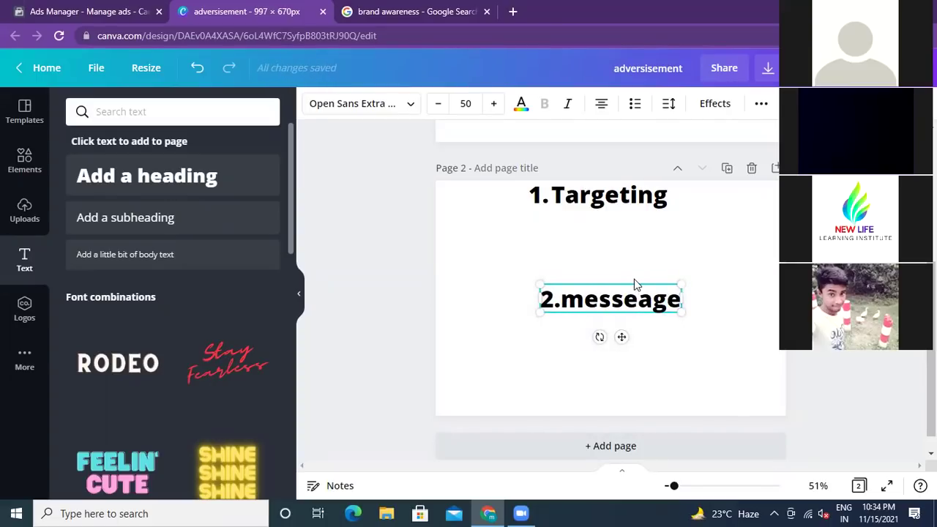
{"action": "key", "text": "BackSpace"}
Move the "2.message" heading directly beneath "1. Targeting" on page 2.
{"action": "left_click", "coordinate": [637, 245]}
{"action": "left_click_drag", "start_coordinate": [649, 300], "coordinate": [616, 212]}
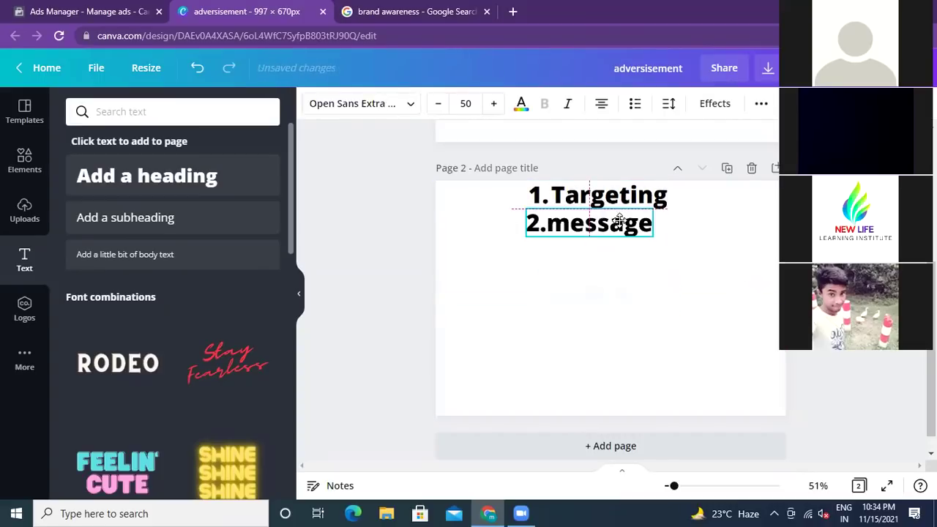
{"action": "left_click", "coordinate": [621, 288]}
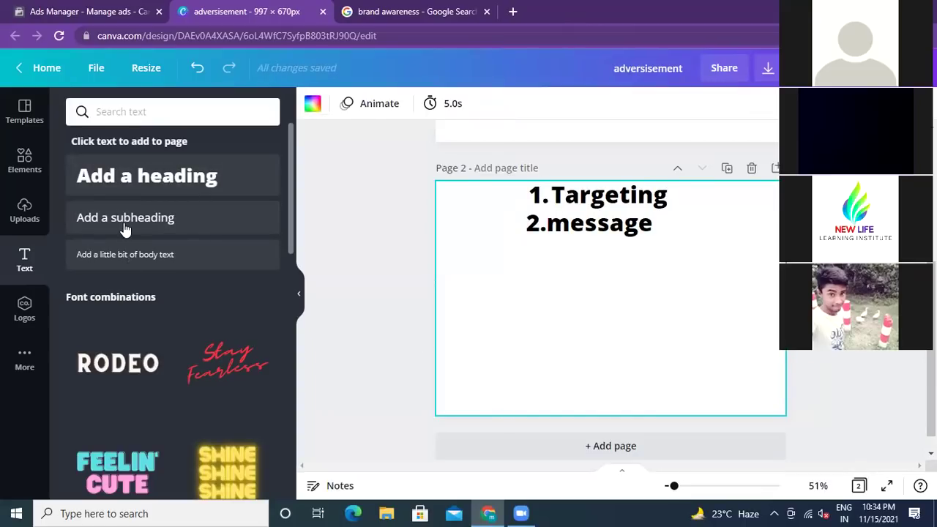
Add a third heading to page 2 and replace its placeholder text with "3. Retarget".
{"action": "left_click", "coordinate": [216, 165]}
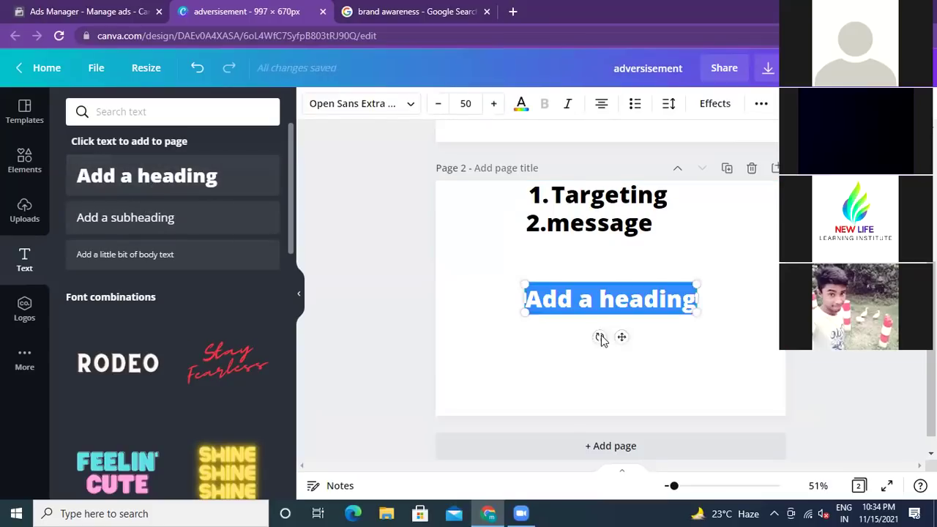
{"action": "left_click", "coordinate": [581, 300]}
{"action": "key", "text": "BackSpace"}
{"action": "key", "text": "BackSpace"}
{"action": "key", "text": "BackSpace"}
{"action": "key", "text": "BackSpace"}
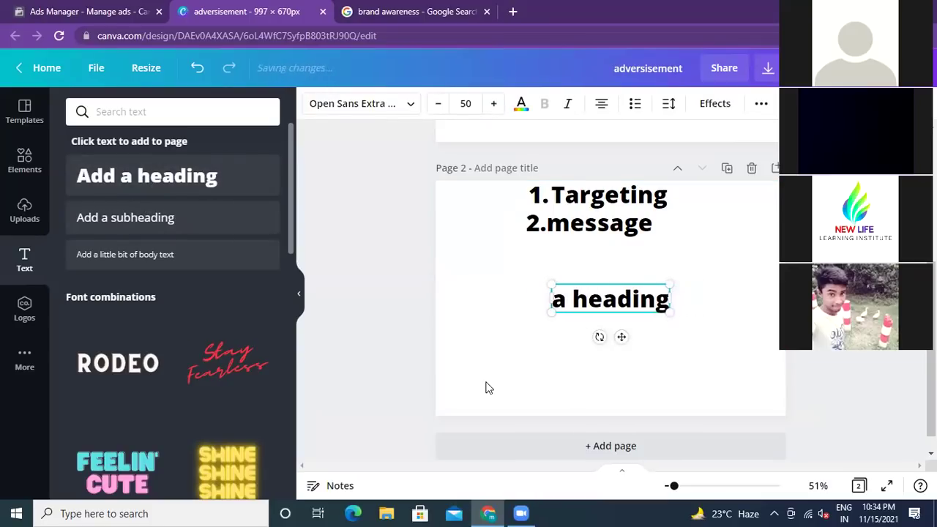
{"action": "type", "text": "3. "}
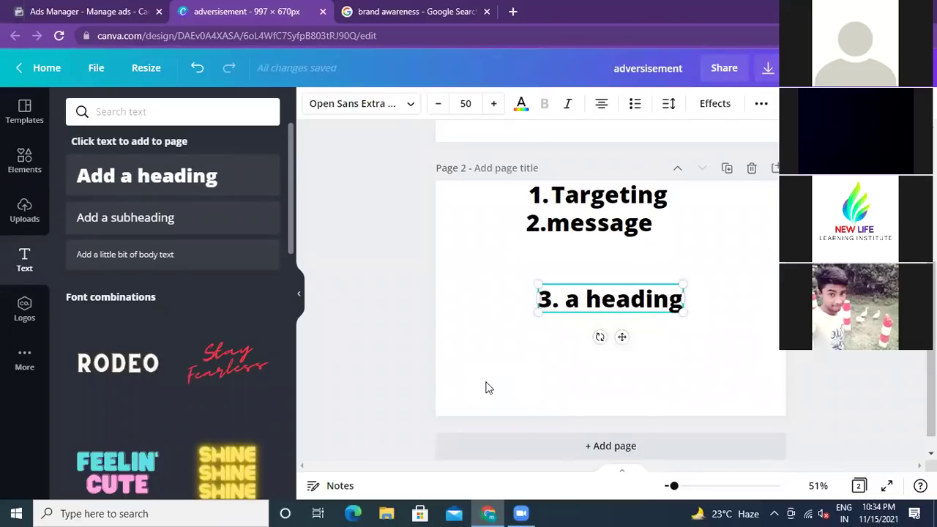
{"action": "type", "text": "Re"}
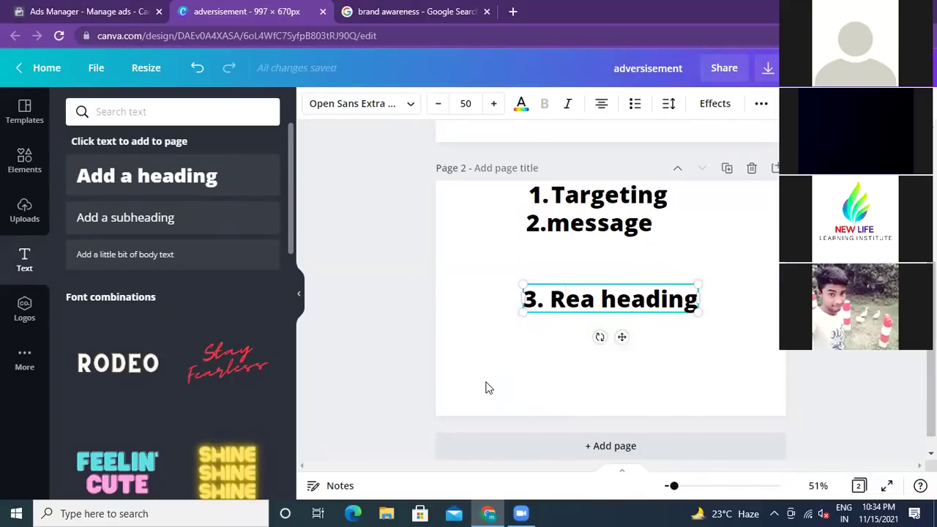
{"action": "type", "text": "target"}
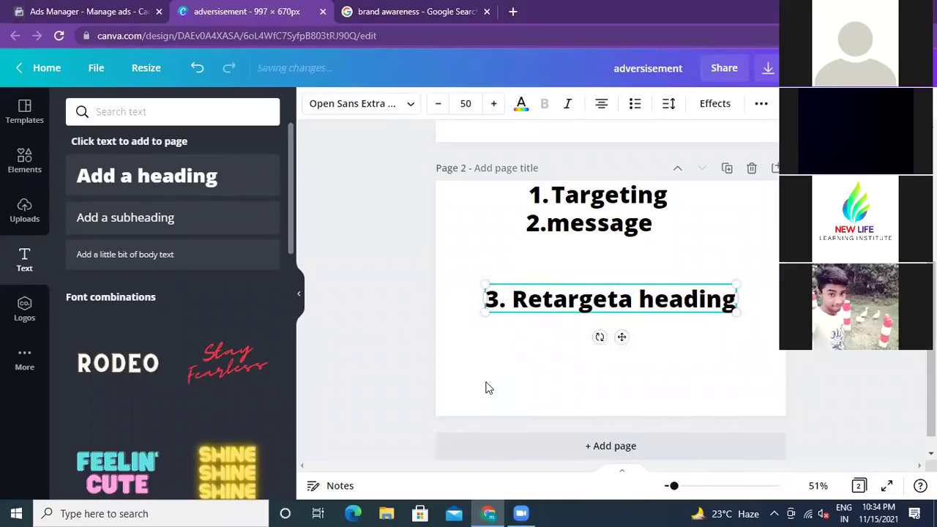
{"action": "key", "text": "ctrl+Delete"}
{"action": "key", "text": "ctrl+Delete"}
{"action": "type", "text": "ing"}
{"action": "key", "text": "BackSpace"}
{"action": "key", "text": "BackSpace"}
{"action": "key", "text": "BackSpace"}
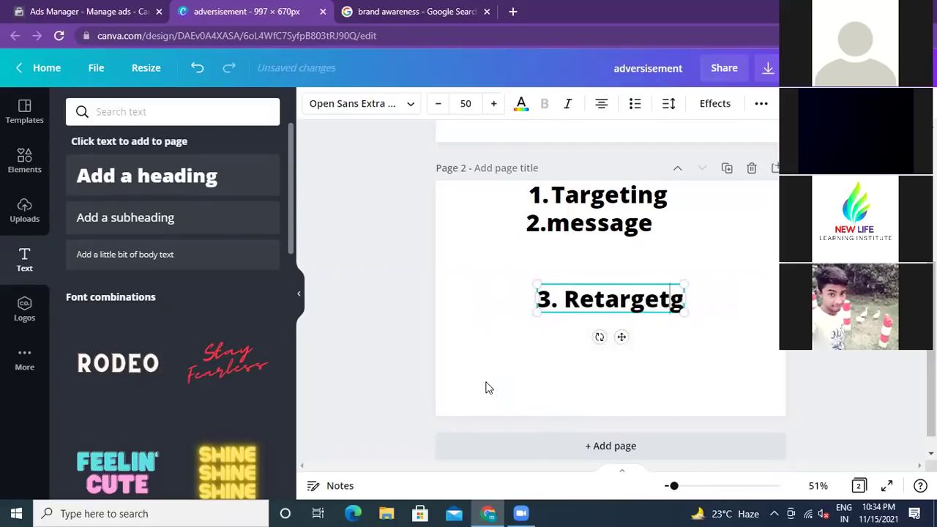
Move the "3. Retarget" heading up directly beneath "2.message" on page 2.
{"action": "left_click", "coordinate": [702, 243]}
{"action": "left_click_drag", "start_coordinate": [618, 301], "coordinate": [599, 259]}
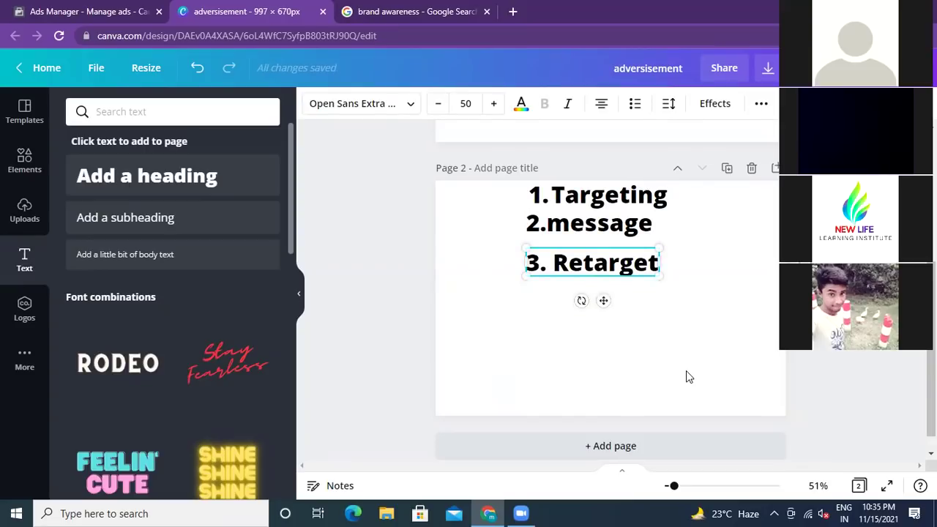
{"action": "left_click", "coordinate": [683, 381]}
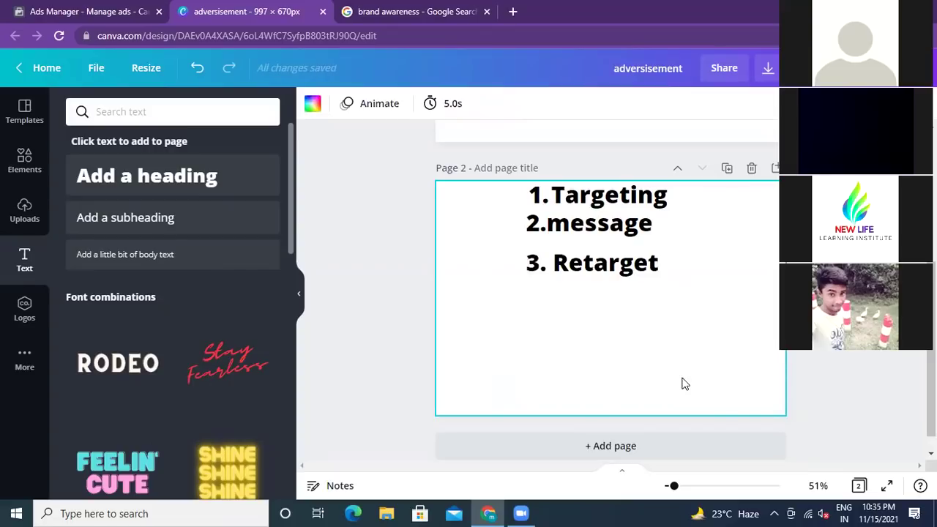
{"action": "left_click", "coordinate": [621, 269]}
{"action": "left_click", "coordinate": [623, 343]}
{"action": "left_click", "coordinate": [599, 268]}
{"action": "left_click_drag", "start_coordinate": [599, 269], "coordinate": [596, 257]}
{"action": "left_click", "coordinate": [634, 343]}
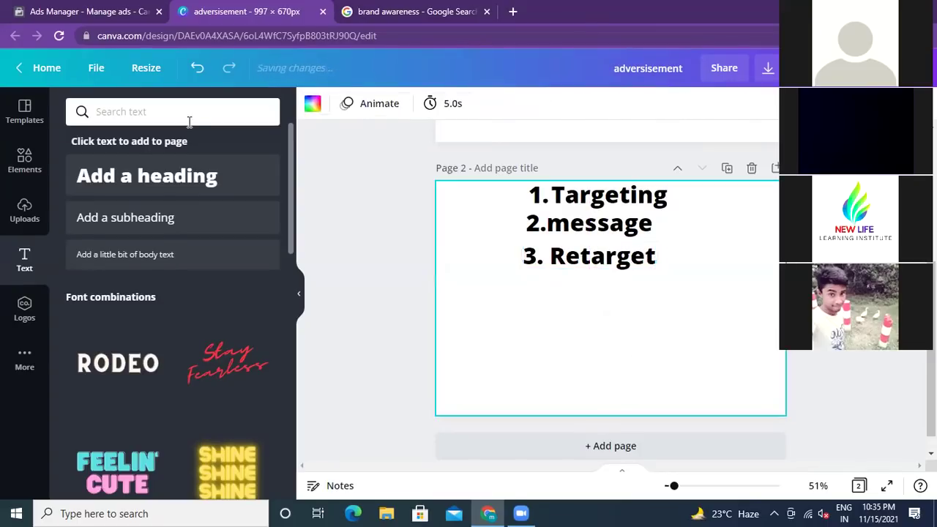
Add a fourth heading below "3. Retarget" and clear all of its placeholder text.
{"action": "left_click", "coordinate": [212, 170]}
{"action": "left_click", "coordinate": [682, 358]}
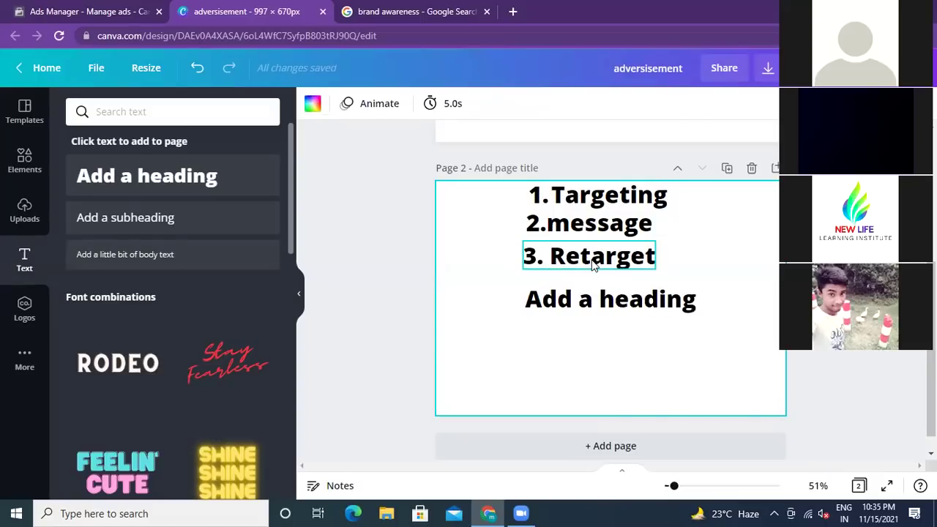
{"action": "left_click", "coordinate": [597, 306]}
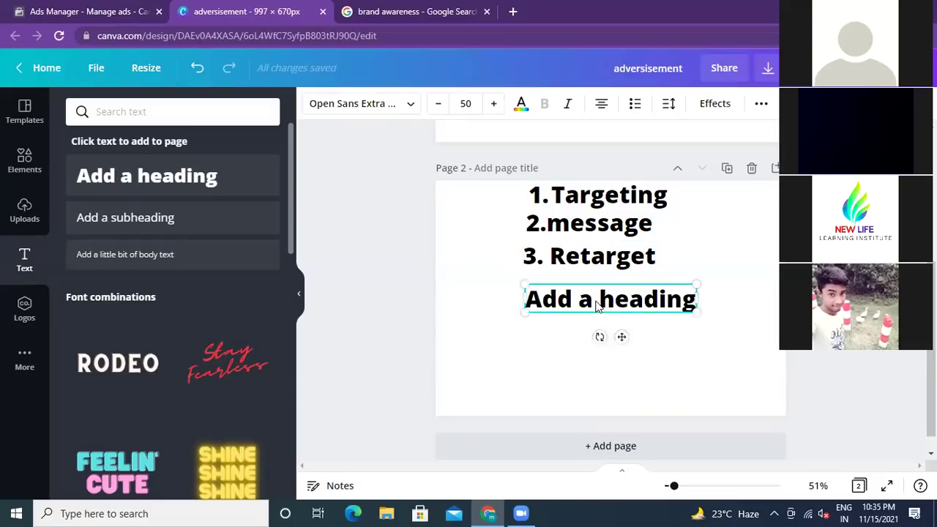
{"action": "double_click", "coordinate": [595, 301]}
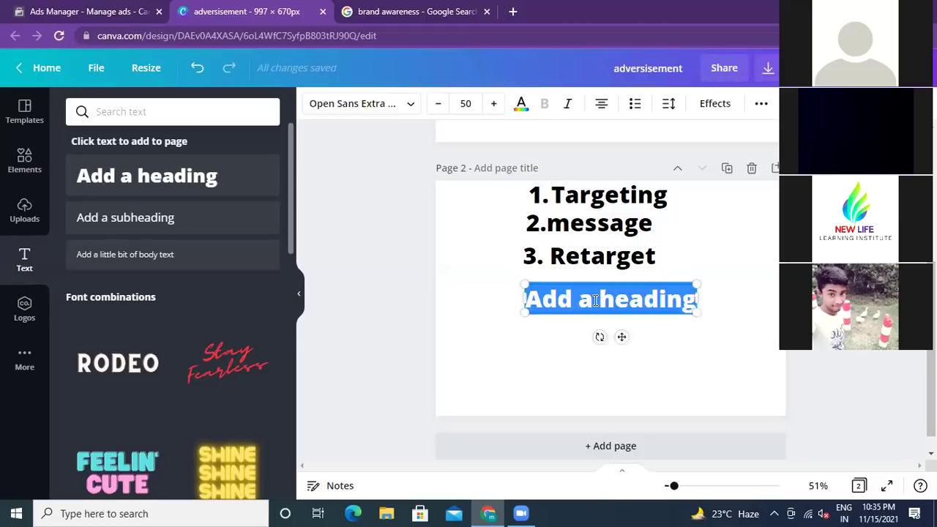
{"action": "left_click", "coordinate": [595, 300]}
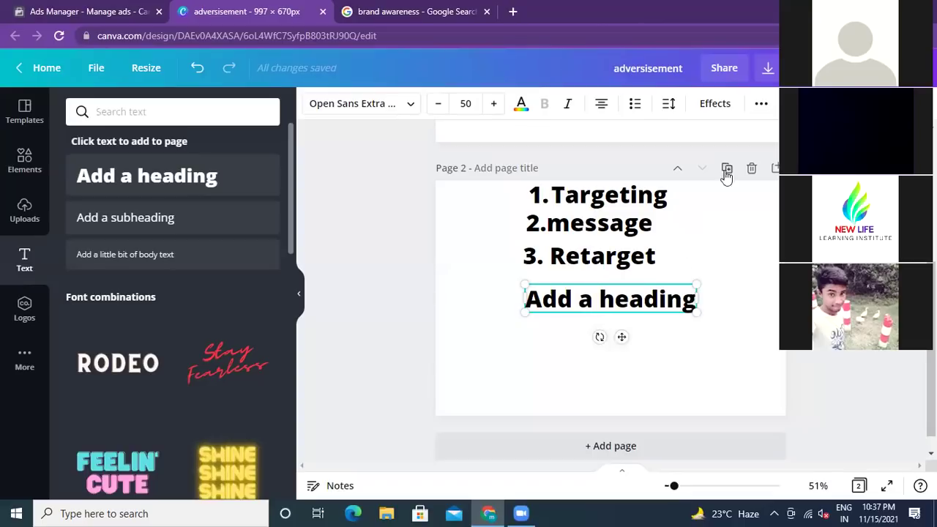
{"action": "key", "text": "BackSpace"}
{"action": "key", "text": "BackSpace"}
{"action": "key", "text": "BackSpace"}
{"action": "key", "text": "BackSpace"}
{"action": "key", "text": "BackSpace"}
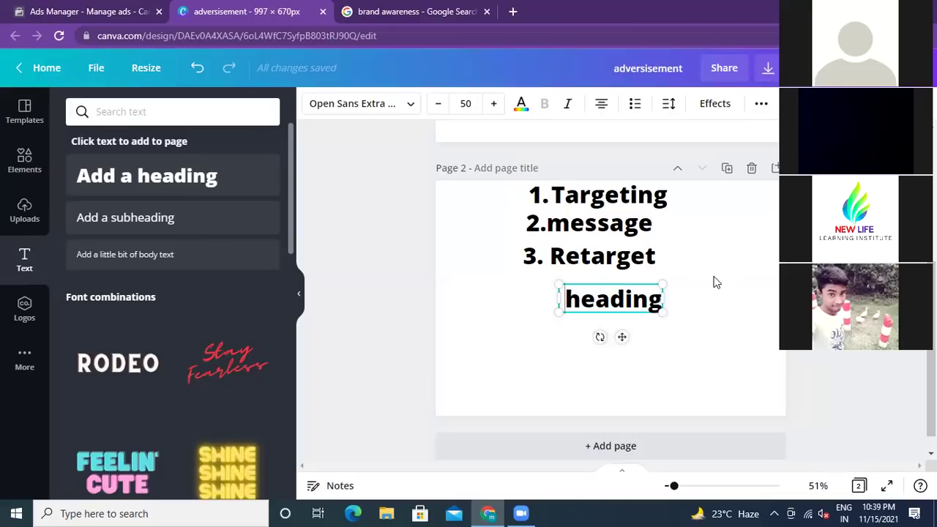
{"action": "key", "text": "Delete"}
{"action": "key", "text": "Delete"}
{"action": "key", "text": "Delete"}
{"action": "key", "text": "Delete"}
{"action": "key", "text": "Delete"}
{"action": "key", "text": "Delete"}
{"action": "key", "text": "Delete"}
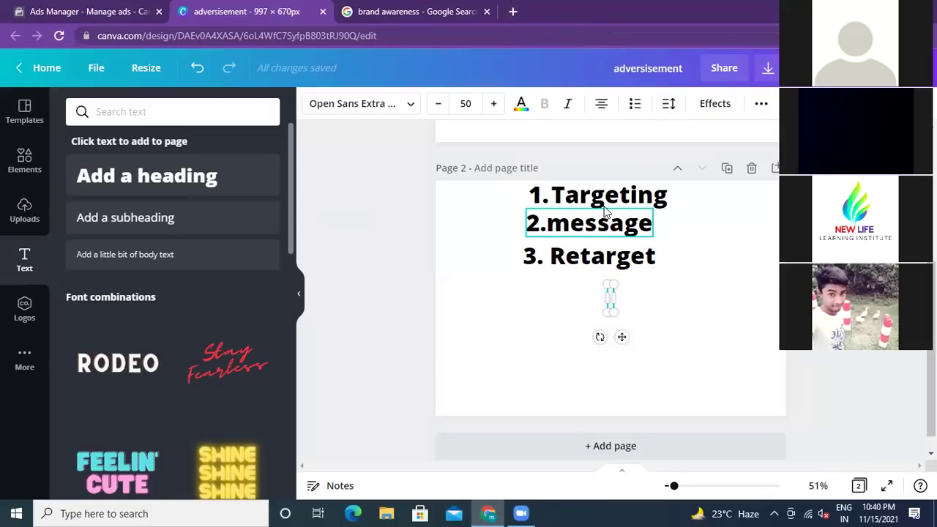
Examine the brand awareness funnel image, the Conversion and Consideration objectives in Ads Manager, and the Canva list.
{"action": "left_click", "coordinate": [410, 12]}
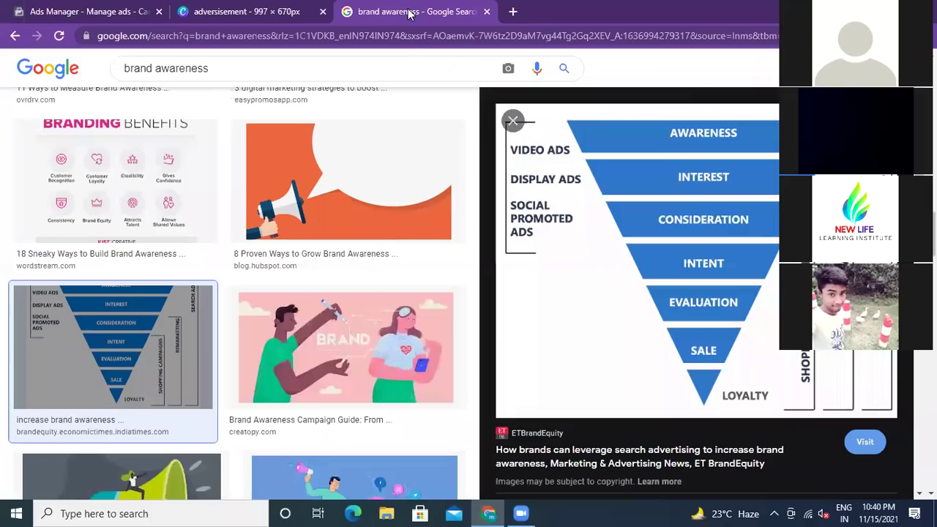
{"action": "left_click", "coordinate": [77, 15]}
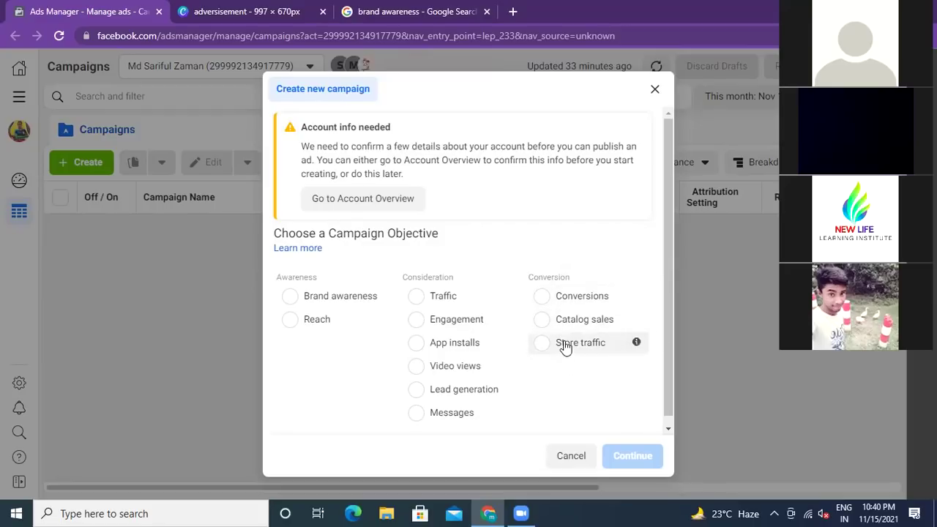
{"action": "left_click_drag", "start_coordinate": [534, 277], "coordinate": [579, 279]}
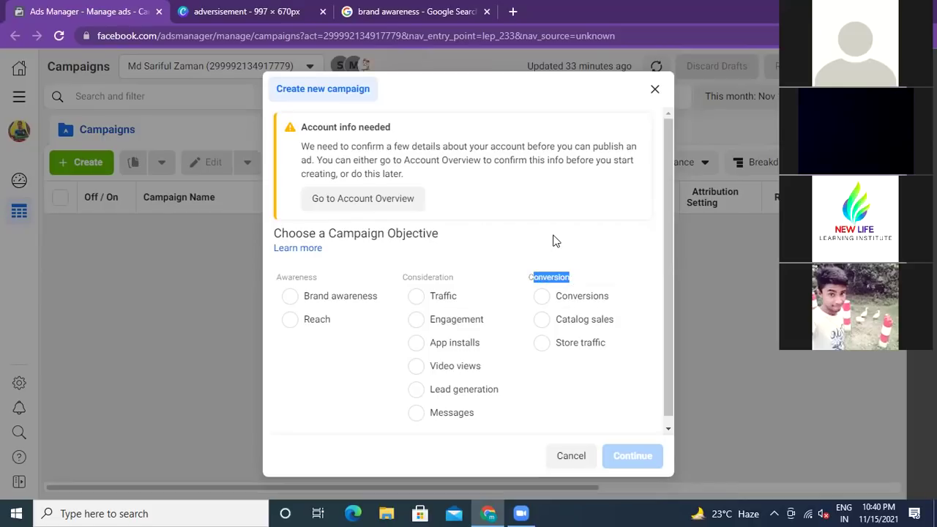
{"action": "left_click", "coordinate": [554, 240]}
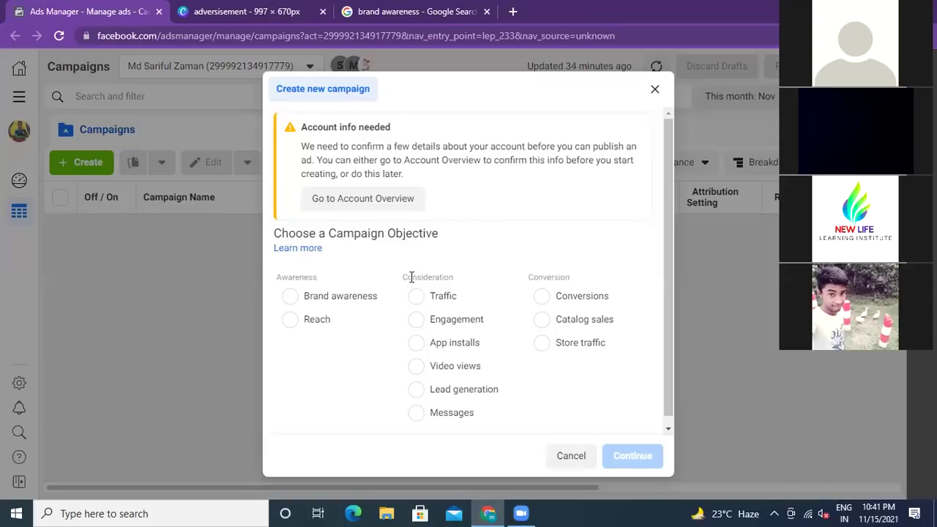
{"action": "left_click_drag", "start_coordinate": [412, 277], "coordinate": [457, 280]}
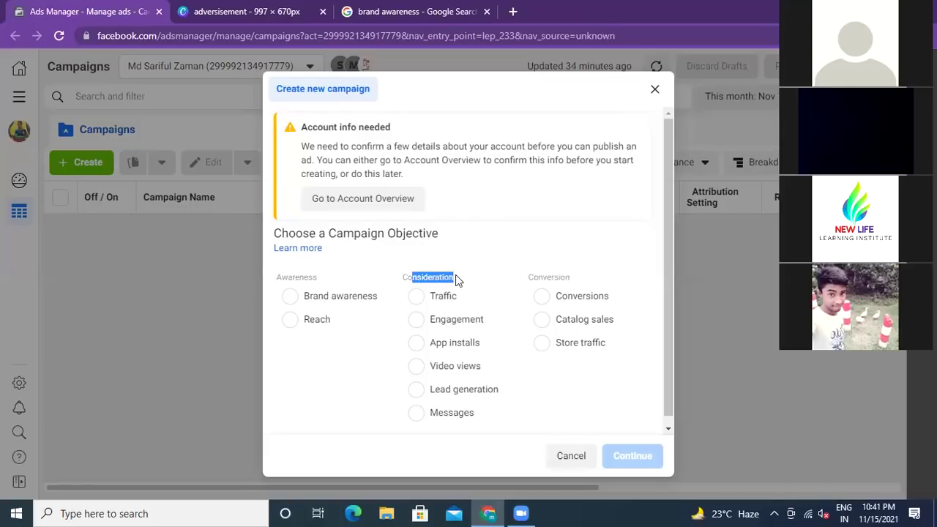
{"action": "left_click", "coordinate": [459, 276]}
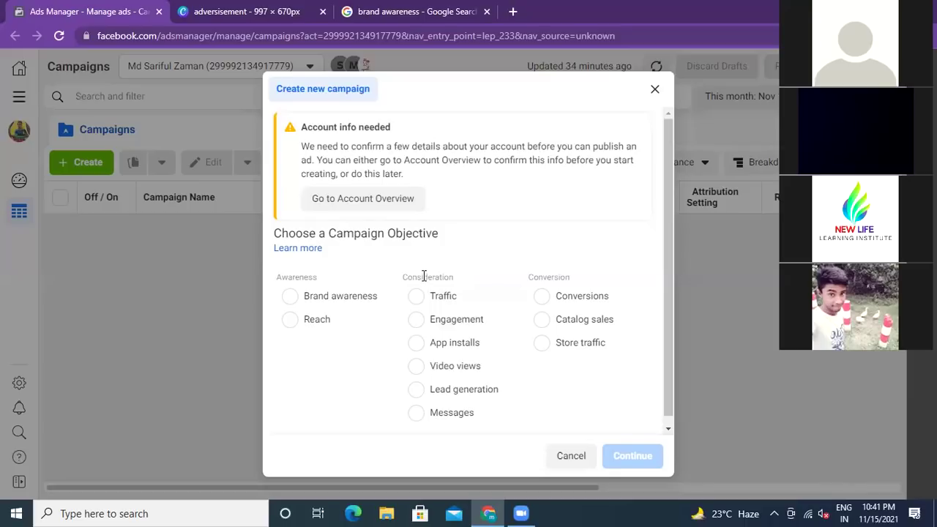
{"action": "left_click_drag", "start_coordinate": [424, 276], "coordinate": [461, 277]}
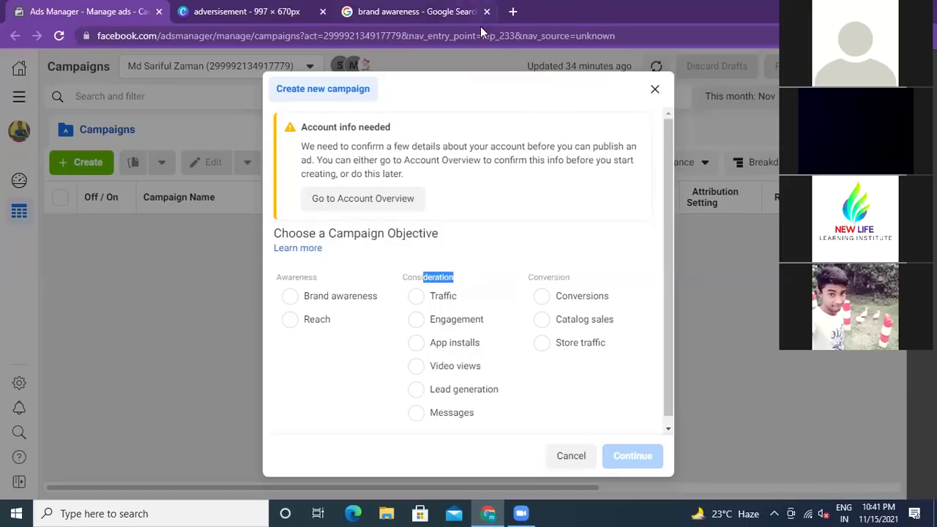
{"action": "left_click", "coordinate": [470, 274]}
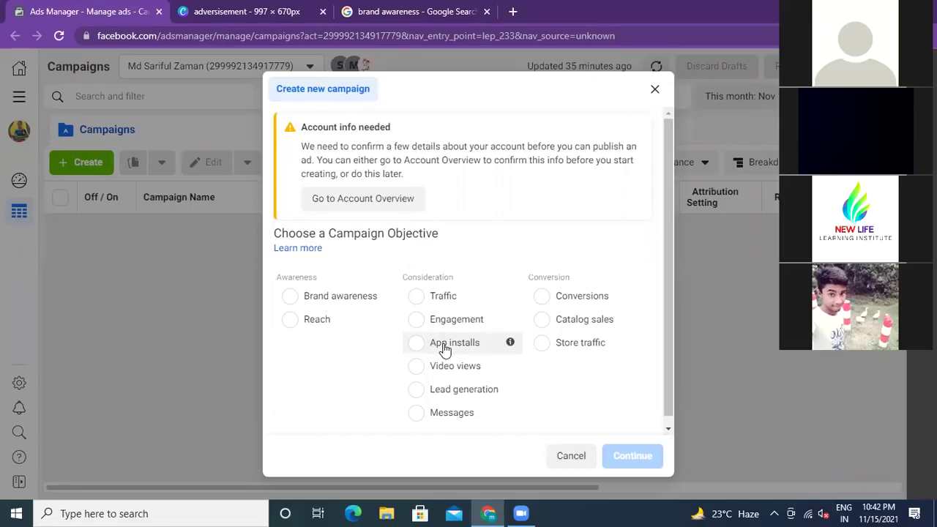
{"action": "left_click", "coordinate": [221, 19]}
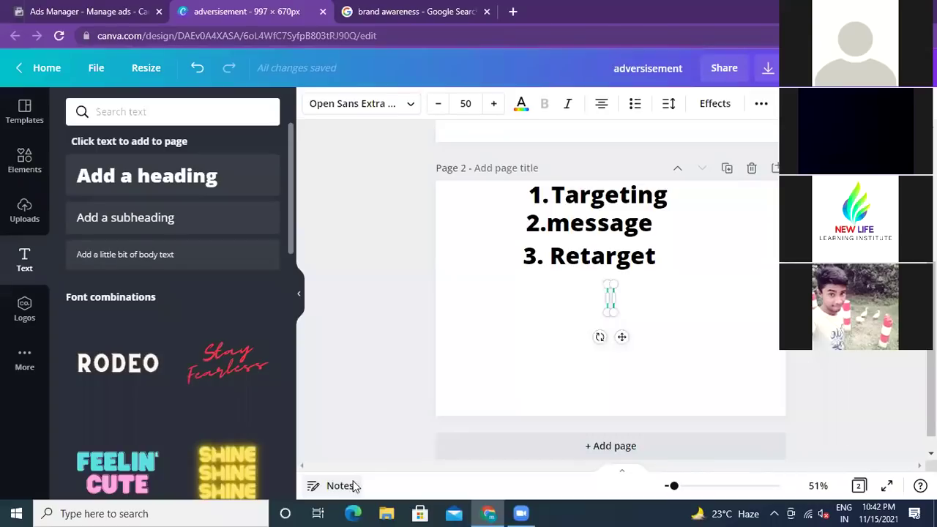
Switch to Ads Manager, create a new campaign with the Traffic objective and dismiss the lead generation recommendation.
{"action": "key", "text": "ctrl+shift+Tab"}
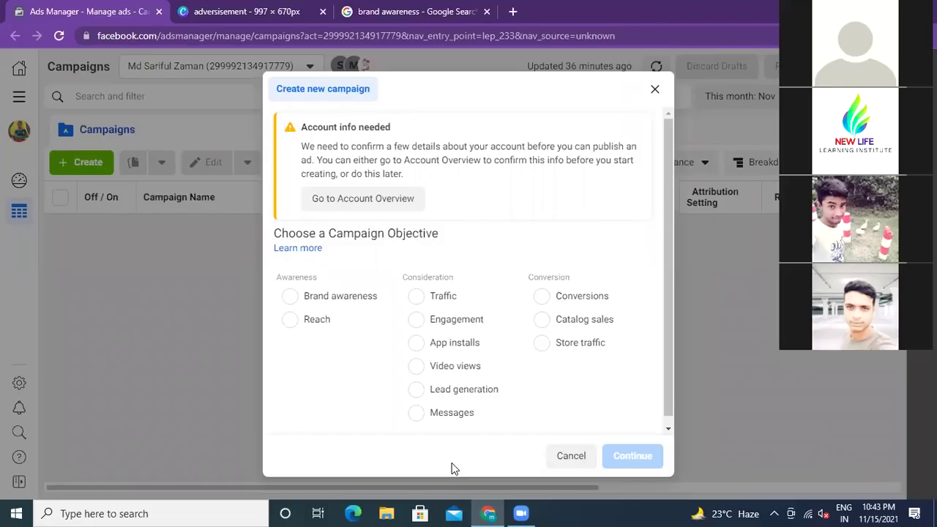
{"action": "left_click", "coordinate": [416, 296]}
{"action": "left_click", "coordinate": [620, 458]}
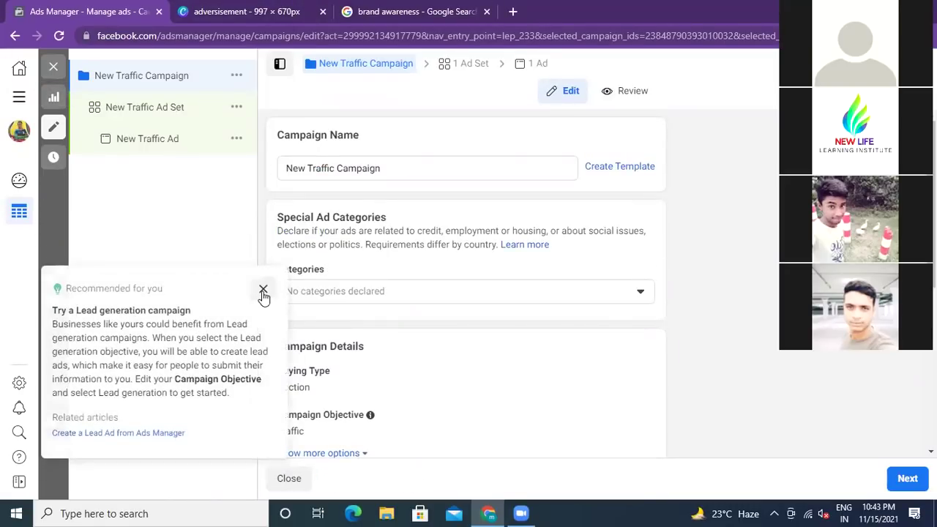
{"action": "left_click", "coordinate": [263, 289]}
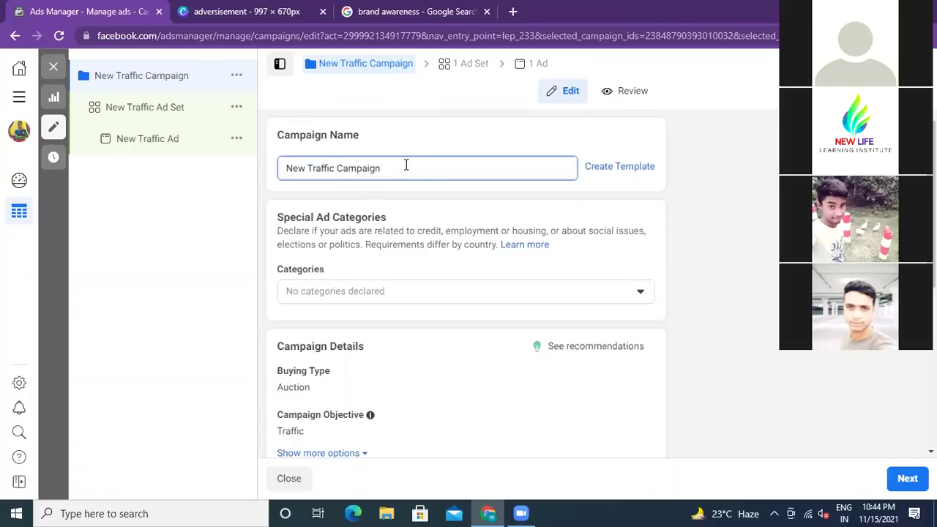
Clear the default name of the new traffic campaign.
{"action": "key", "text": "BackSpace"}
{"action": "key", "text": "BackSpace"}
{"action": "key", "text": "BackSpace"}
{"action": "key", "text": "BackSpace"}
{"action": "key", "text": "BackSpace"}
{"action": "key", "text": "BackSpace"}
{"action": "key", "text": "BackSpace"}
{"action": "key", "text": "BackSpace"}
{"action": "key", "text": "BackSpace"}
{"action": "key", "text": "BackSpace"}
{"action": "key", "text": "BackSpace"}
{"action": "key", "text": "BackSpace"}
{"action": "key", "text": "BackSpace"}
{"action": "key", "text": "BackSpace"}
{"action": "key", "text": "BackSpace"}
{"action": "key", "text": "BackSpace"}
{"action": "key", "text": "BackSpace"}
{"action": "key", "text": "BackSpace"}
{"action": "key", "text": "BackSpace"}
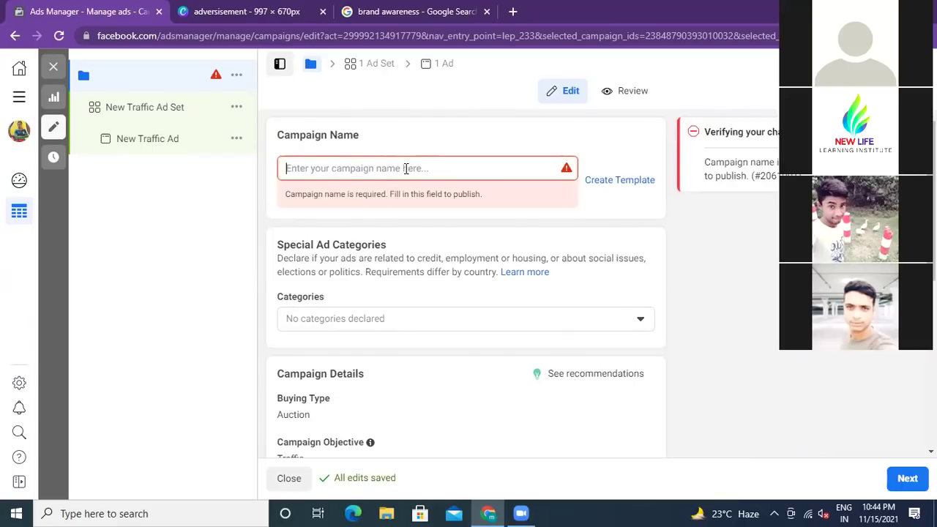
{"action": "left_click", "coordinate": [406, 168]}
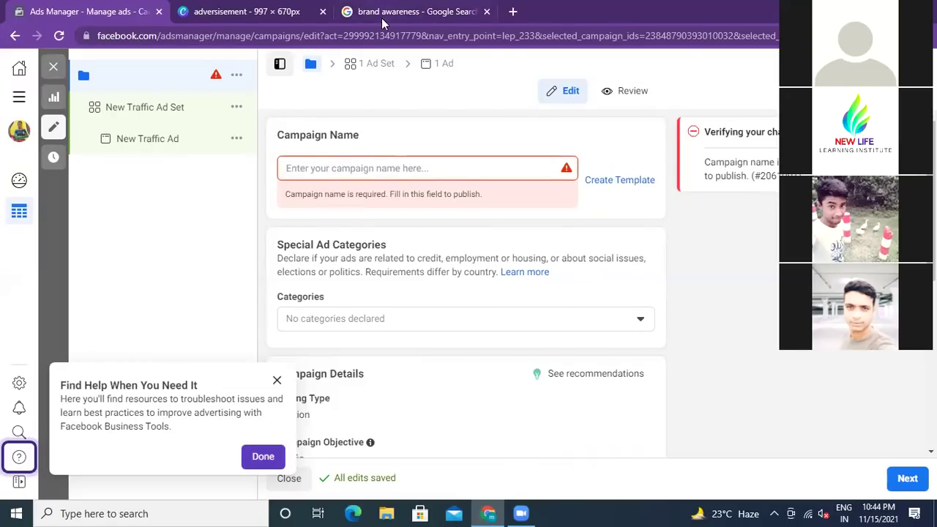
Return the brand awareness search tab to its new tab page and search Google for "facebook".
{"action": "left_click", "coordinate": [249, 12]}
{"action": "left_click", "coordinate": [398, 13]}
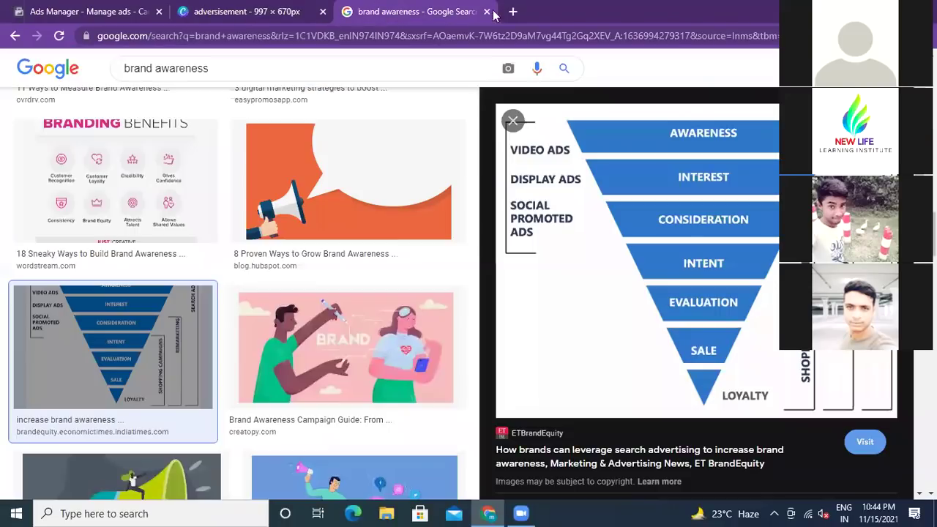
{"action": "left_click", "coordinate": [13, 36]}
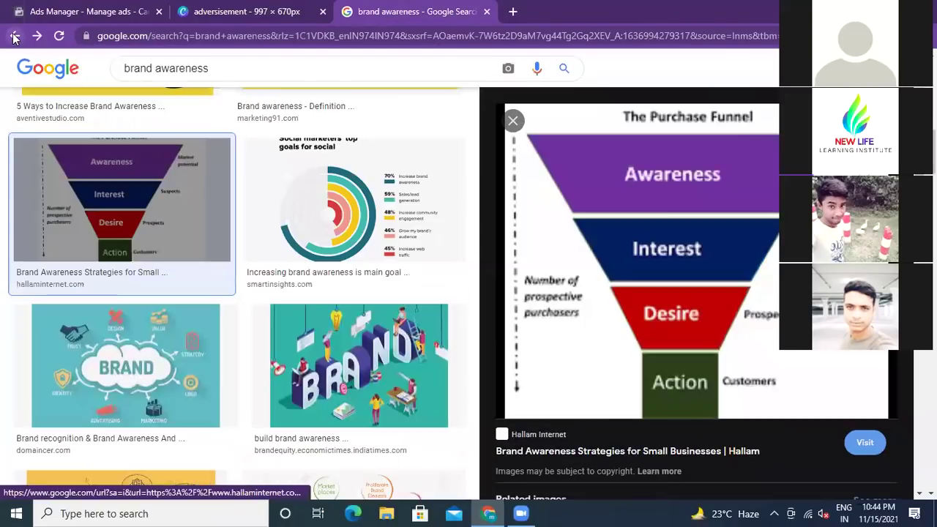
{"action": "left_click", "coordinate": [13, 37]}
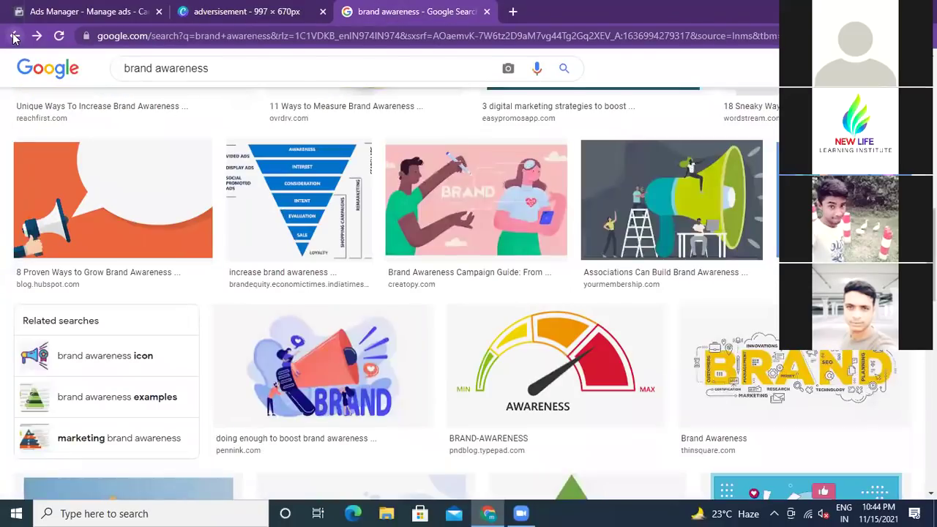
{"action": "left_click", "coordinate": [14, 37]}
{"action": "left_click", "coordinate": [13, 36]}
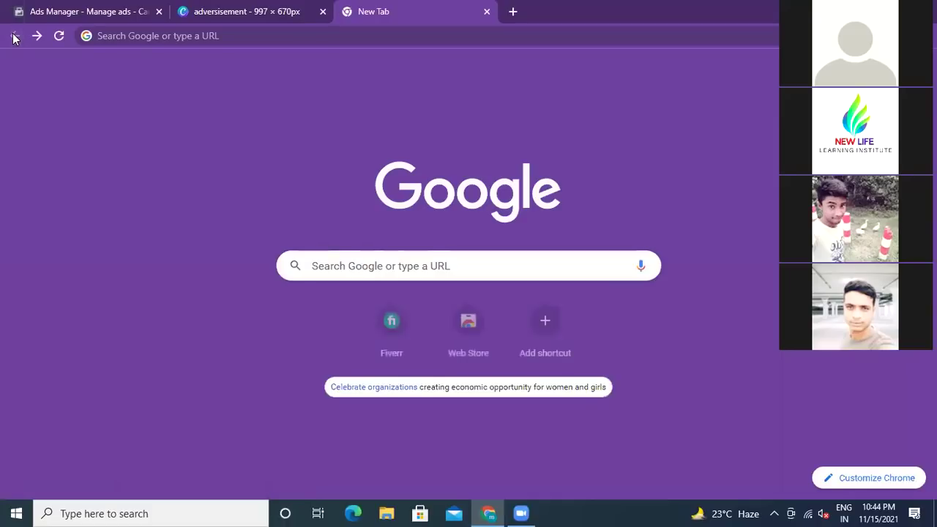
{"action": "left_click", "coordinate": [380, 266]}
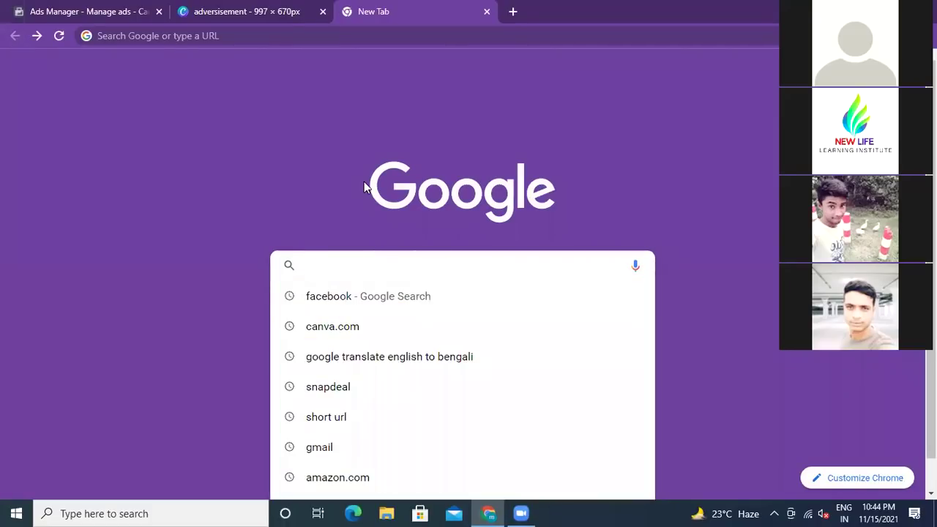
{"action": "left_click", "coordinate": [341, 297]}
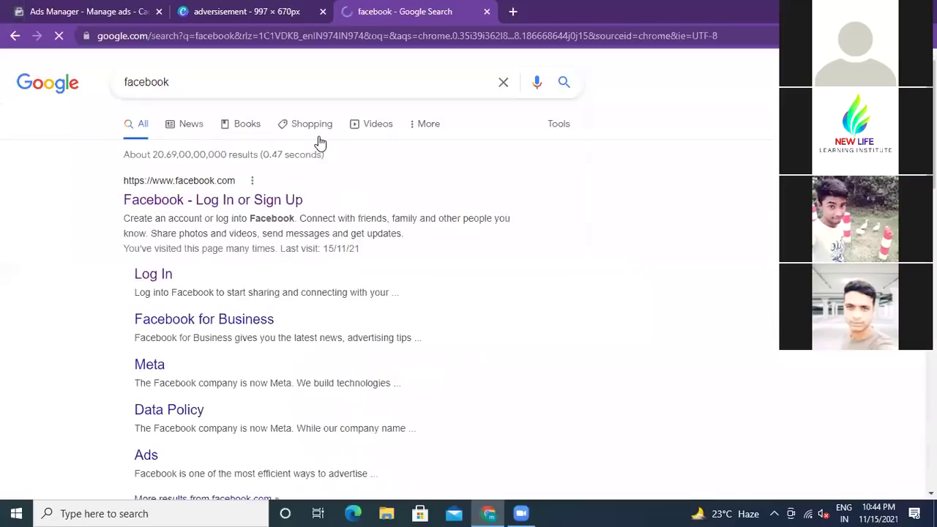
Open the Facebook site from the Google results and search it for "laser blades".
{"action": "left_click", "coordinate": [201, 202]}
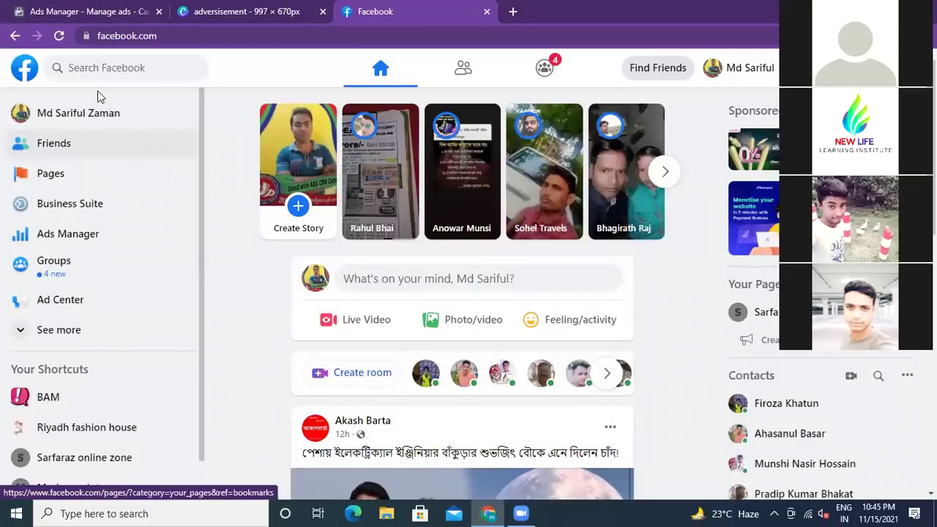
{"action": "left_click", "coordinate": [68, 67]}
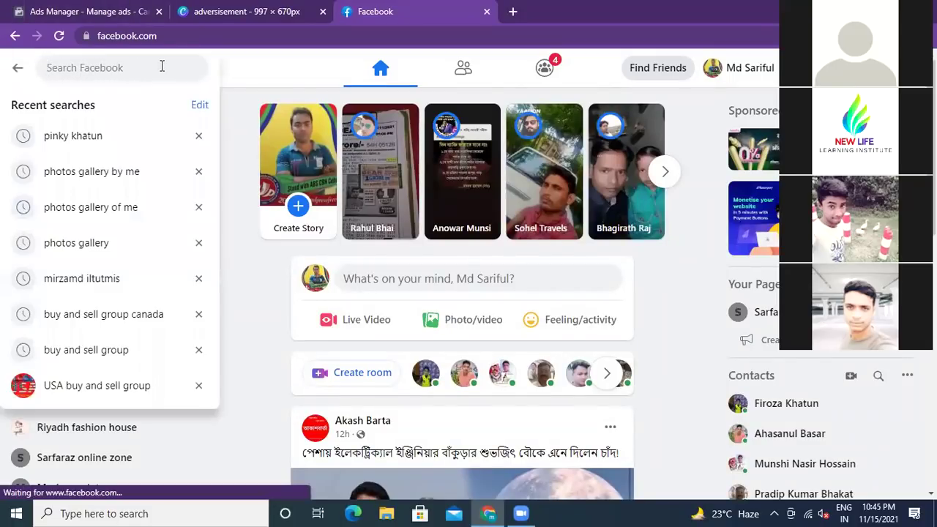
{"action": "type", "text": "la"}
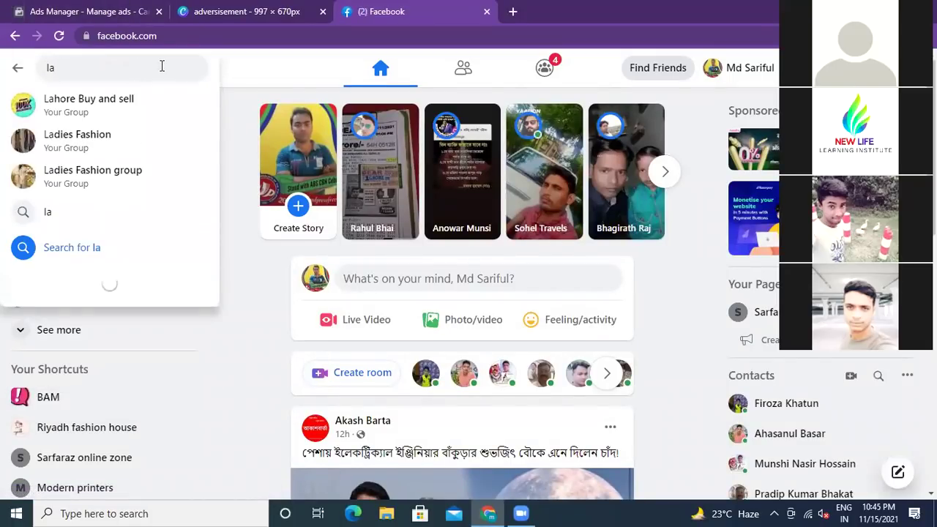
{"action": "type", "text": "se"}
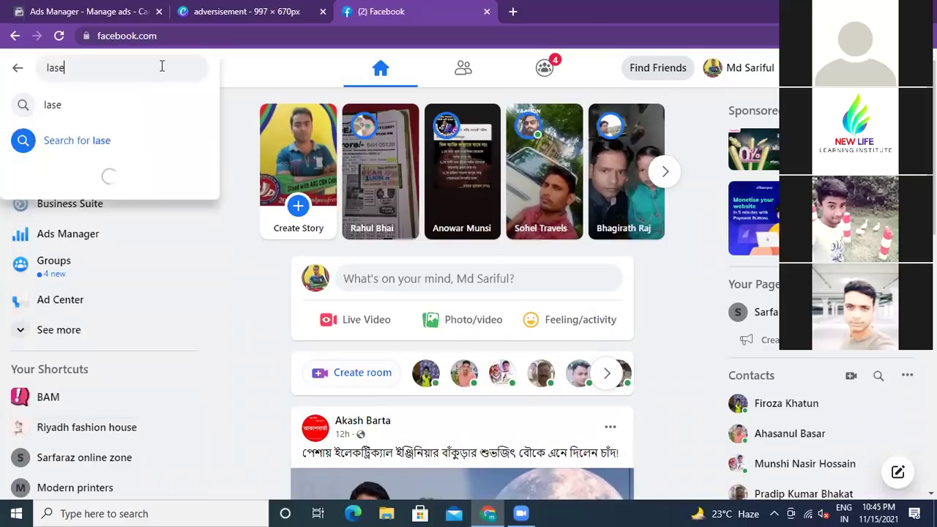
{"action": "type", "text": "r blade"}
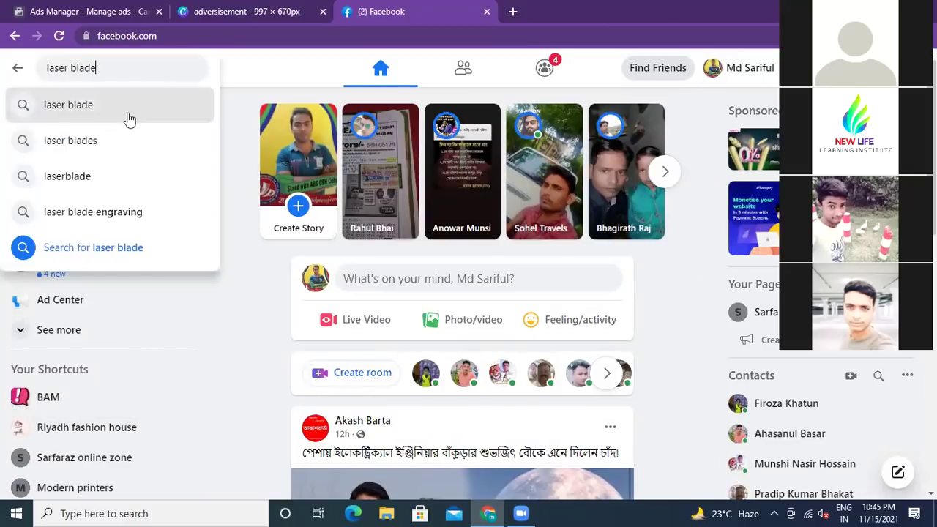
{"action": "left_click", "coordinate": [98, 144]}
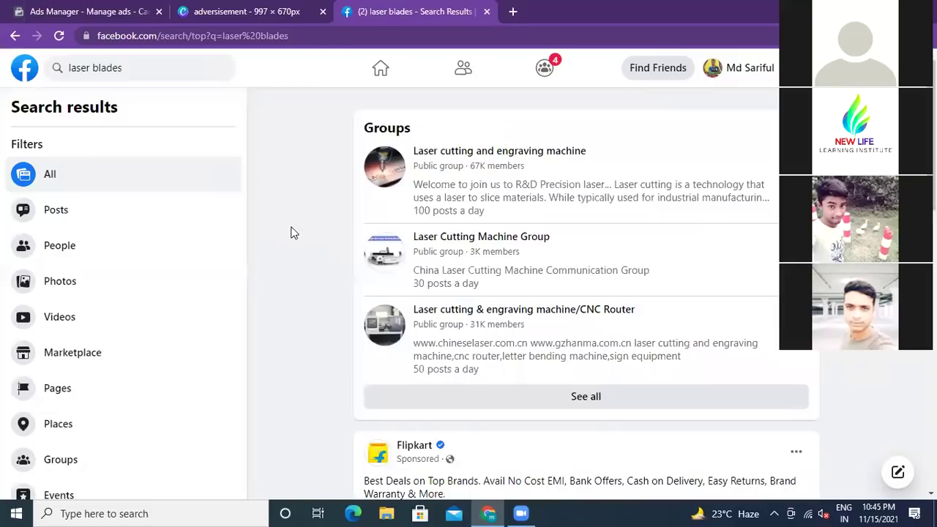
Examine the laser blades results and view the product page of Flipkart's sponsored LASER Sport 3 Triple Blade razor, closing it again.
{"action": "scroll", "coordinate": [307, 217], "scroll_direction": "down", "scroll_amount": 5}
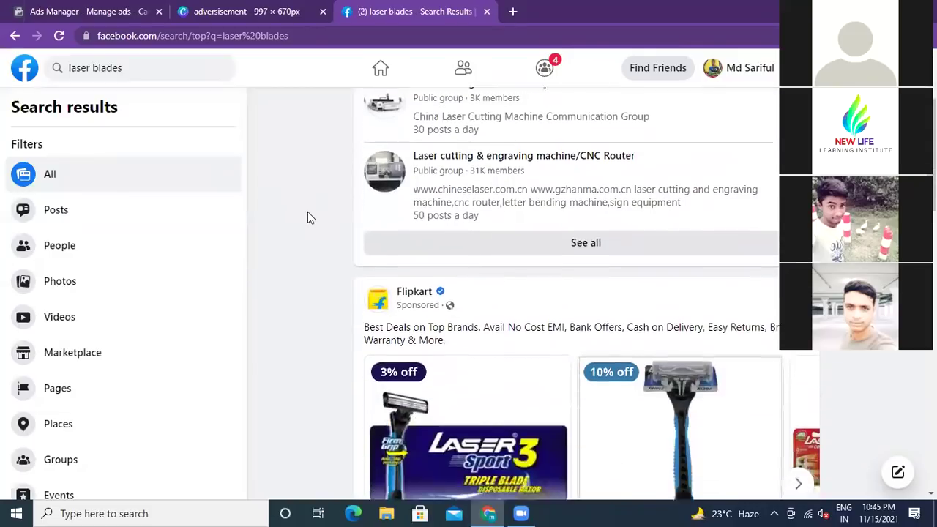
{"action": "scroll", "coordinate": [285, 282], "scroll_direction": "down", "scroll_amount": 2}
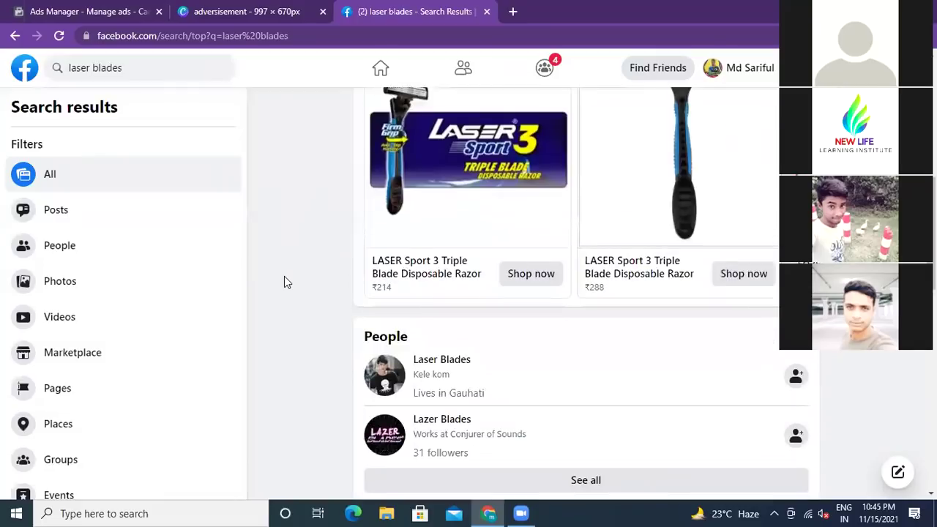
{"action": "scroll", "coordinate": [285, 282], "scroll_direction": "up", "scroll_amount": 3}
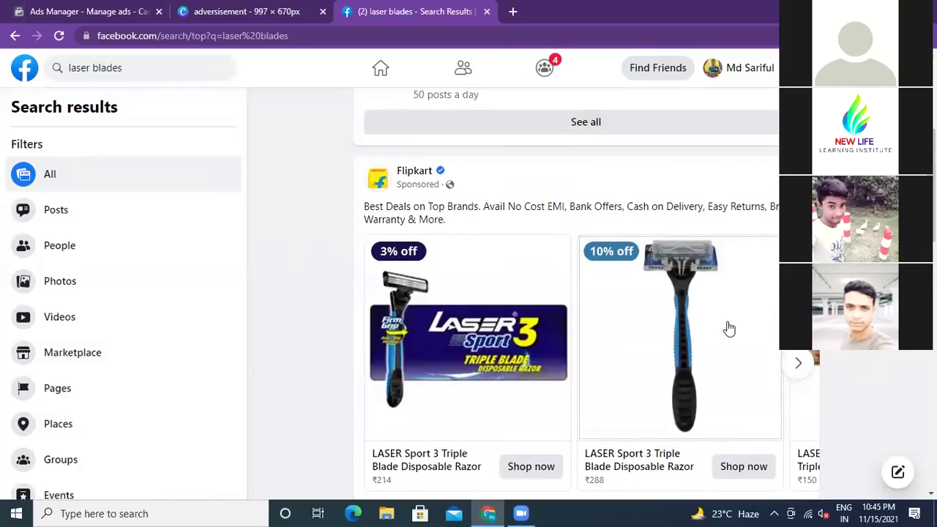
{"action": "scroll", "coordinate": [728, 329], "scroll_direction": "down", "scroll_amount": 11}
{"action": "scroll", "coordinate": [728, 327], "scroll_direction": "down", "scroll_amount": 12}
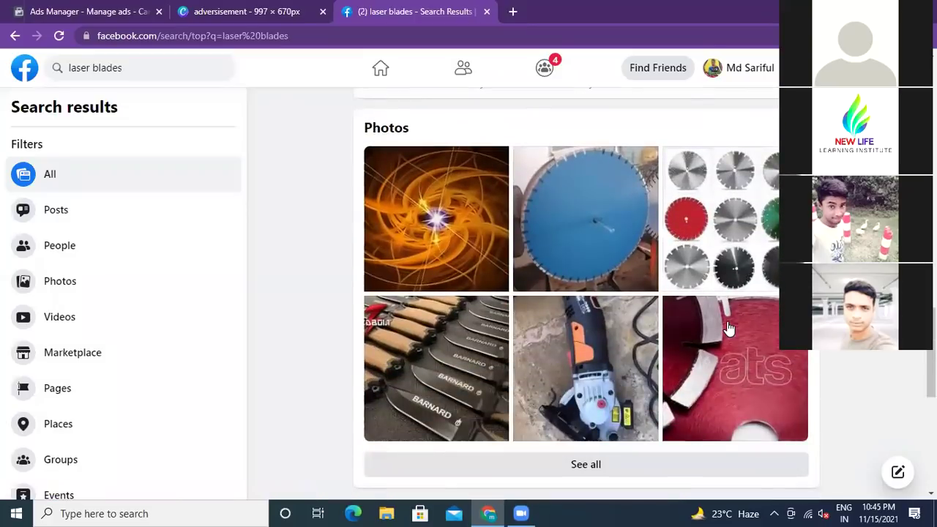
{"action": "scroll", "coordinate": [729, 328], "scroll_direction": "up", "scroll_amount": 10}
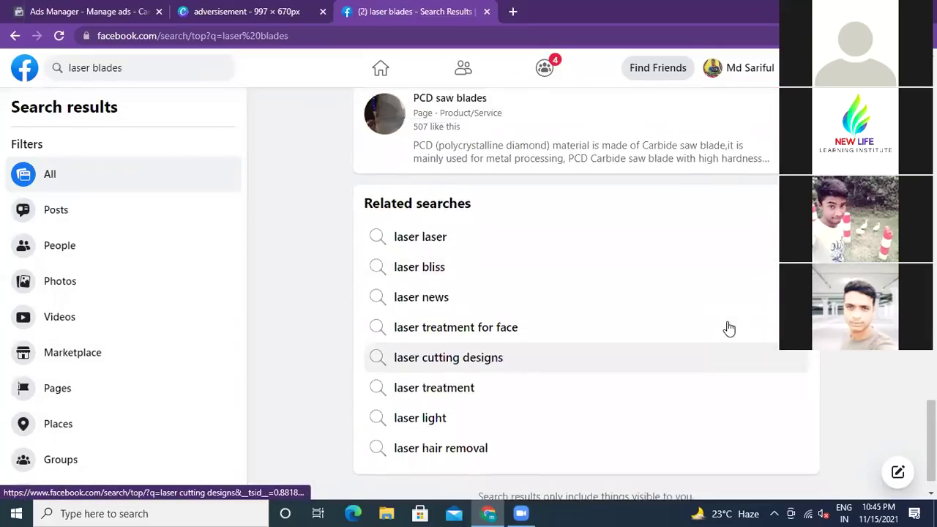
{"action": "scroll", "coordinate": [730, 329], "scroll_direction": "up", "scroll_amount": 10}
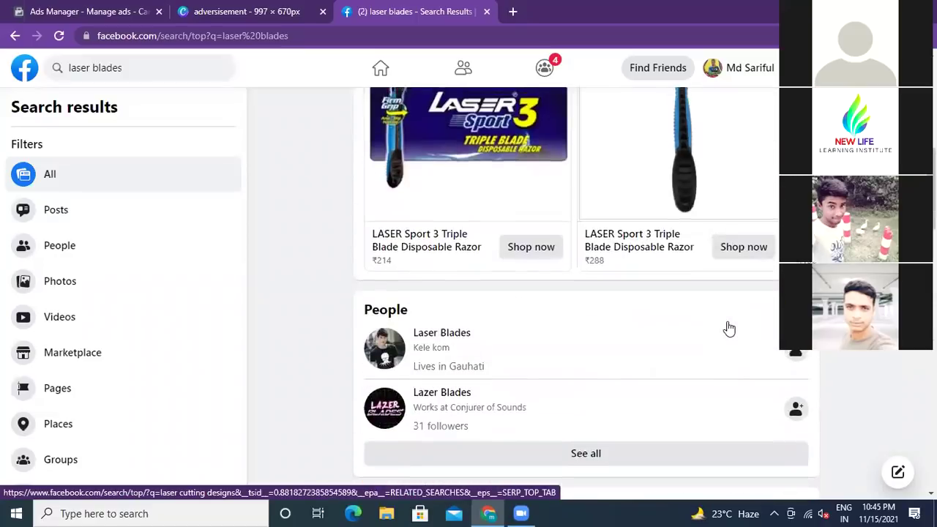
{"action": "scroll", "coordinate": [729, 325], "scroll_direction": "down", "scroll_amount": 3}
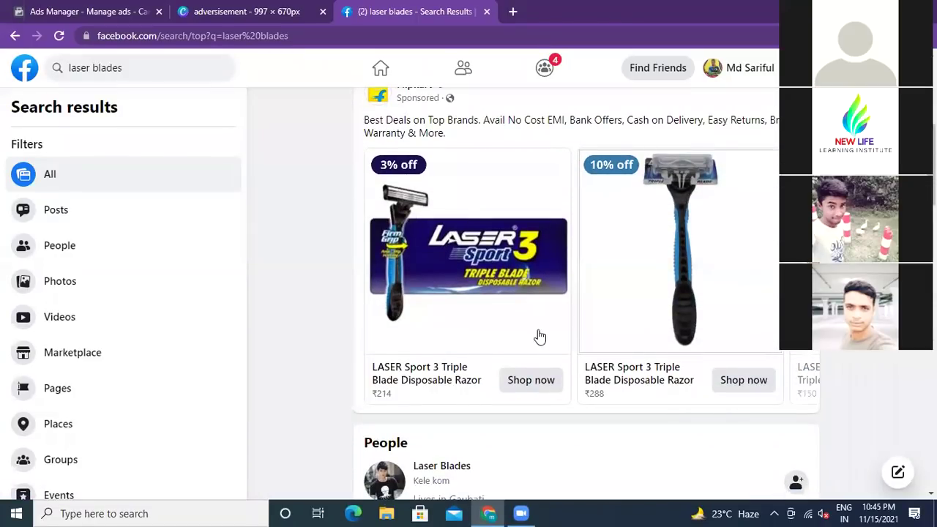
{"action": "left_click", "coordinate": [521, 293]}
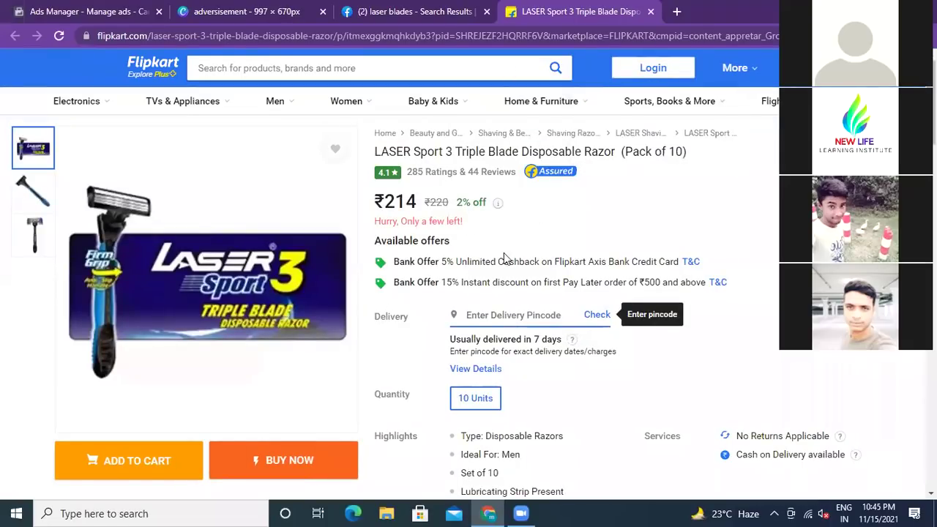
{"action": "left_click", "coordinate": [648, 13]}
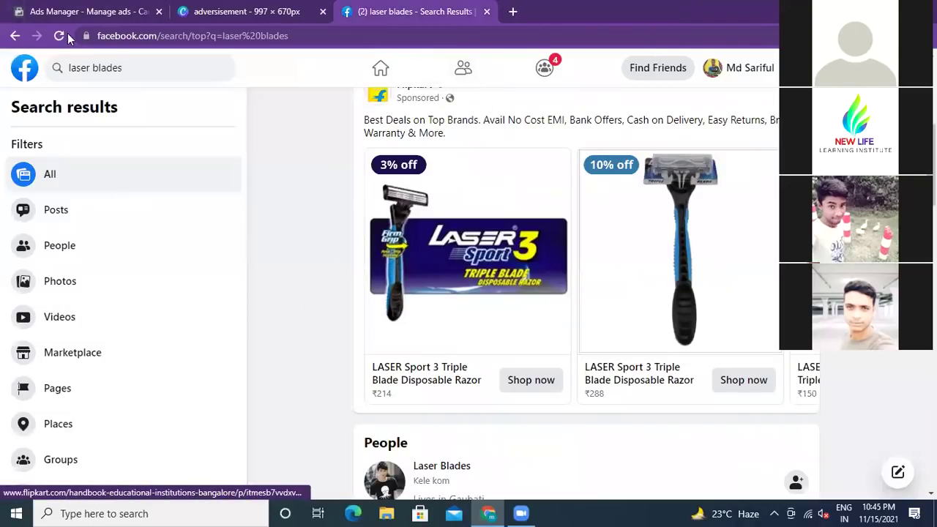
Return the Facebook tab to its new tab page and search Google for "amazon".
{"action": "left_click", "coordinate": [14, 36]}
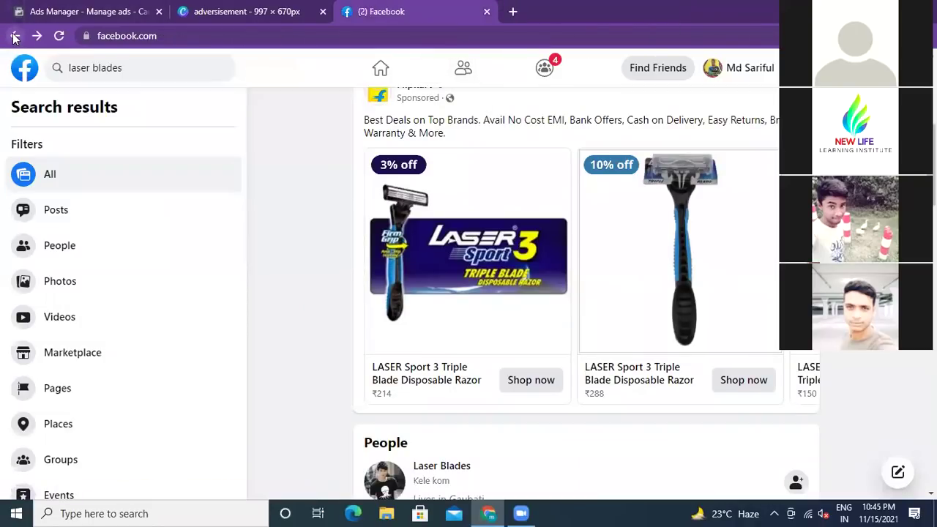
{"action": "left_click", "coordinate": [14, 36]}
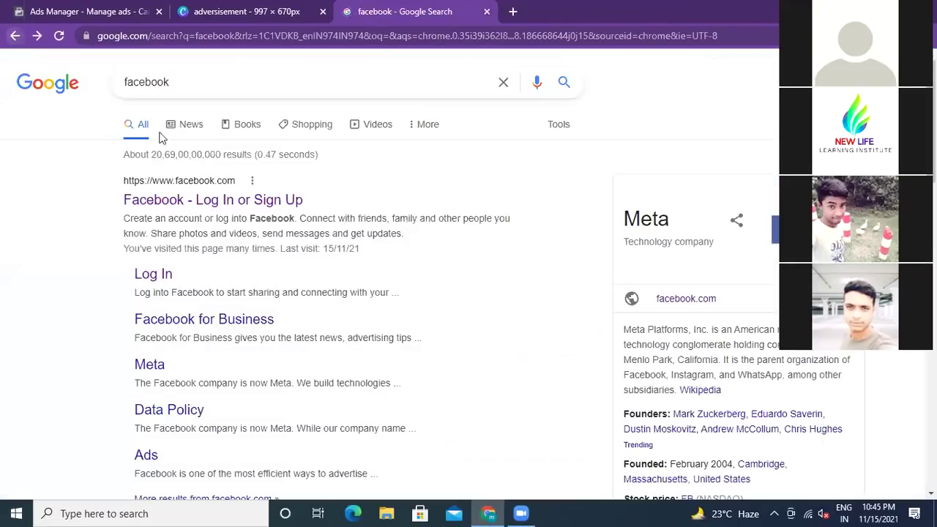
{"action": "left_click", "coordinate": [13, 37]}
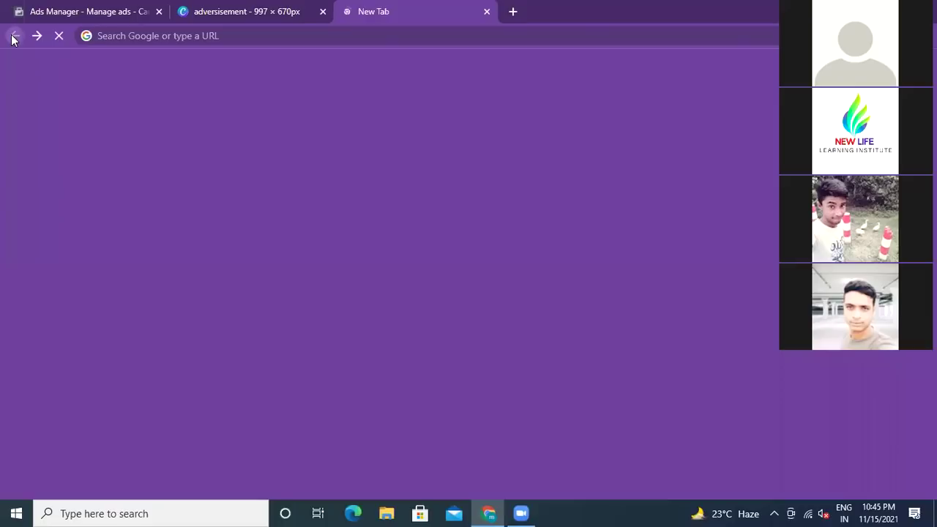
{"action": "left_click", "coordinate": [359, 262]}
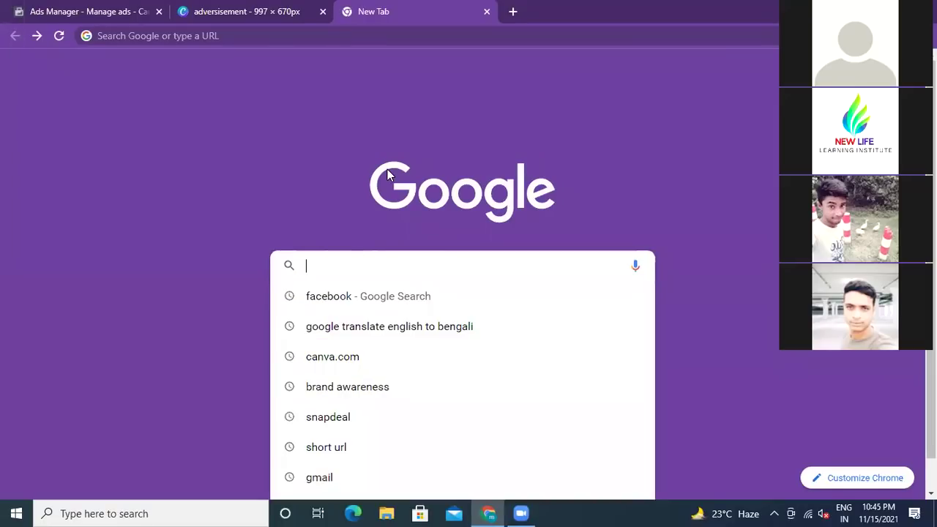
{"action": "type", "text": "ama"}
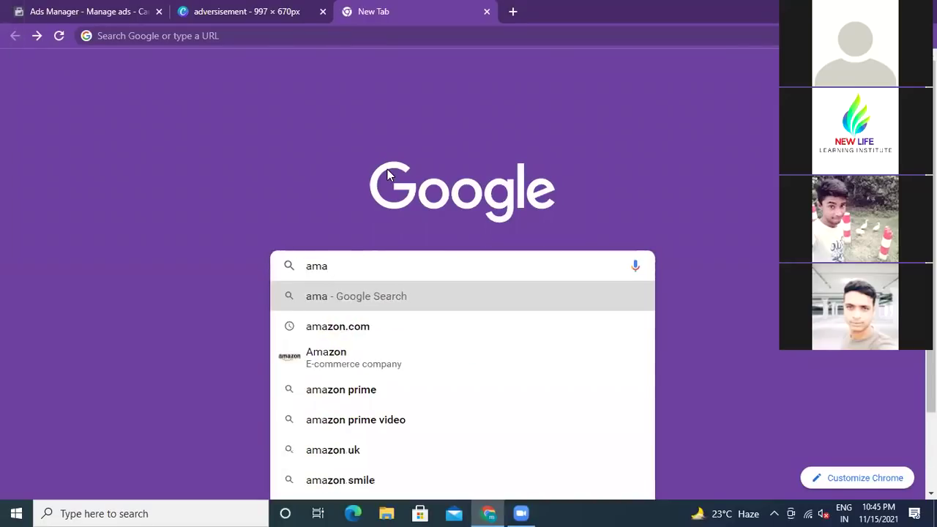
{"action": "type", "text": "zon"}
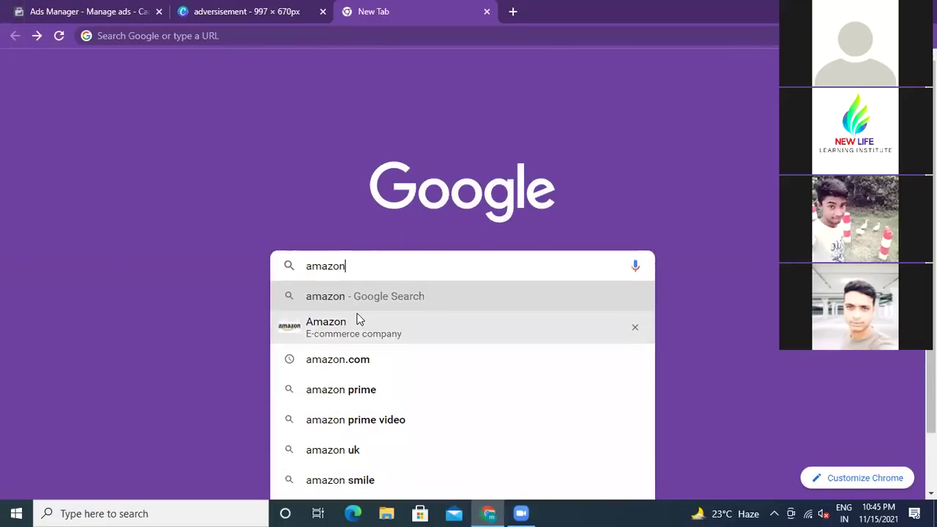
{"action": "left_click", "coordinate": [354, 297]}
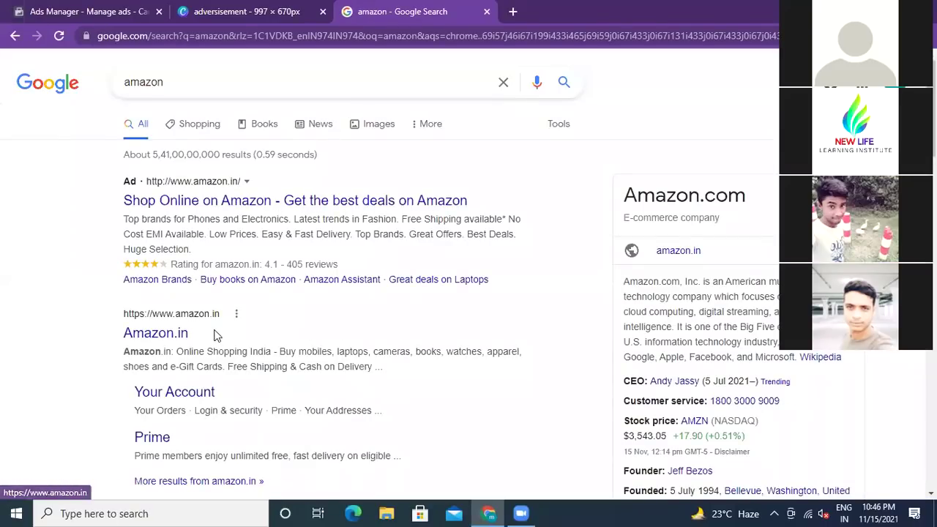
Open Amazon.in from the results and browse the home page down to the Best Sellers in Computers & Accessories.
{"action": "left_click", "coordinate": [165, 334]}
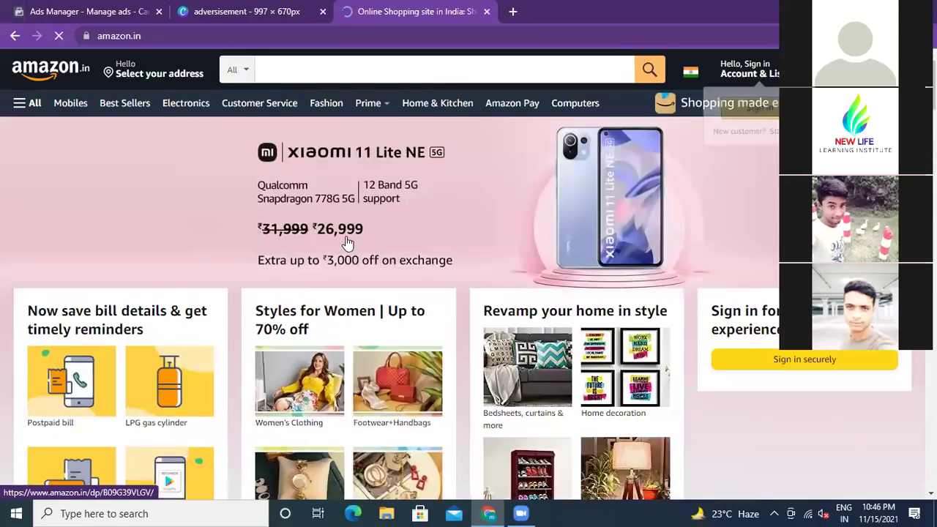
{"action": "scroll", "coordinate": [348, 242], "scroll_direction": "down", "scroll_amount": 2}
{"action": "scroll", "coordinate": [348, 242], "scroll_direction": "down", "scroll_amount": 5}
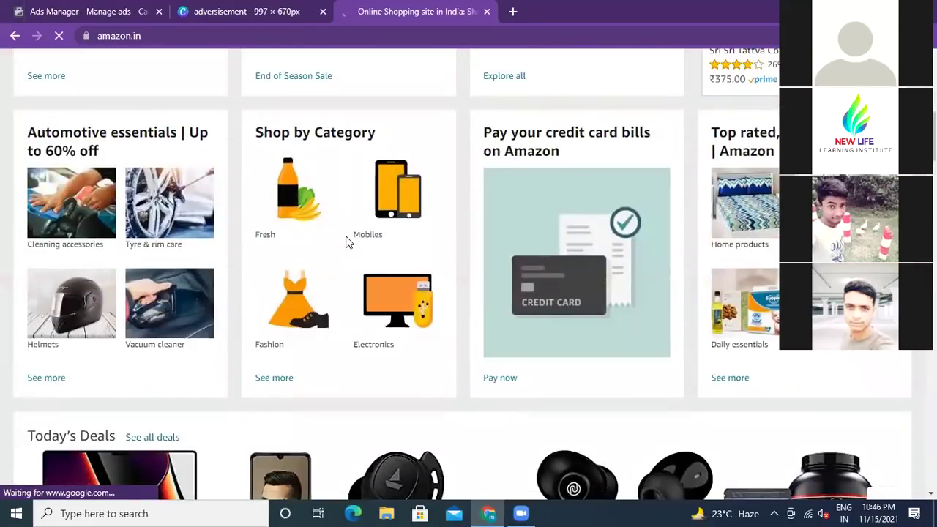
{"action": "scroll", "coordinate": [348, 242], "scroll_direction": "down", "scroll_amount": 2}
{"action": "scroll", "coordinate": [348, 242], "scroll_direction": "down", "scroll_amount": 3}
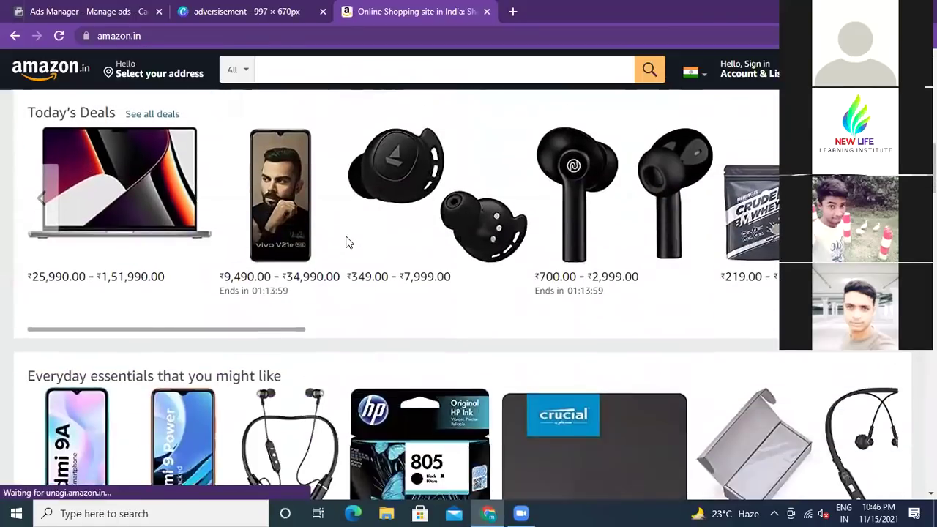
{"action": "scroll", "coordinate": [348, 242], "scroll_direction": "down", "scroll_amount": 3}
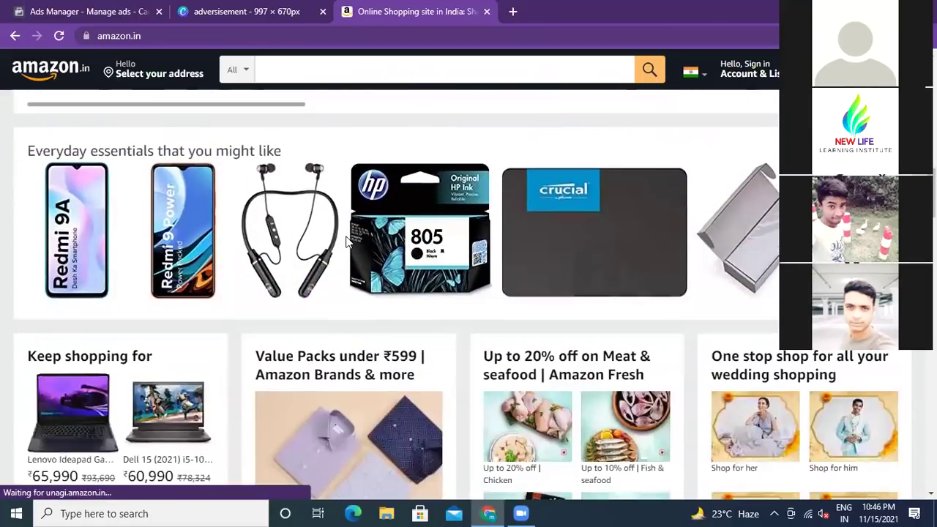
{"action": "scroll", "coordinate": [347, 242], "scroll_direction": "up", "scroll_amount": 1}
{"action": "scroll", "coordinate": [348, 242], "scroll_direction": "down", "scroll_amount": 2}
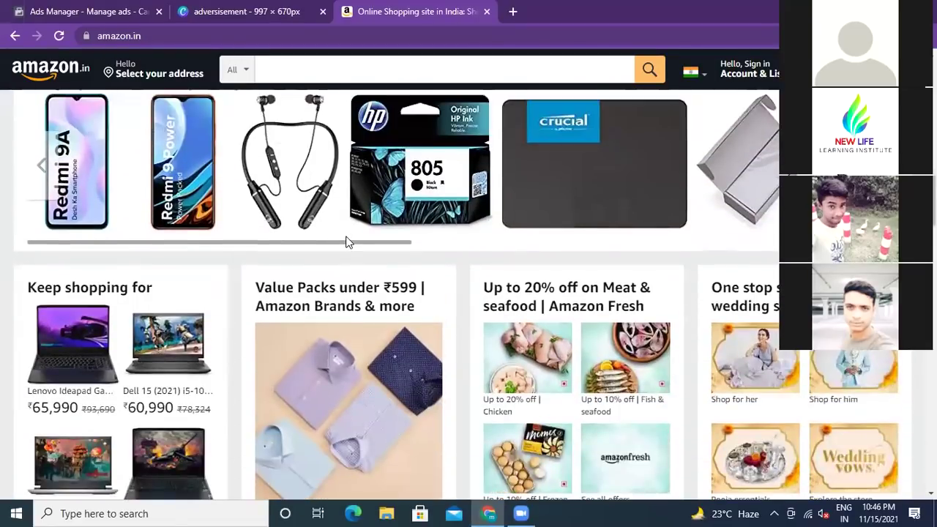
{"action": "scroll", "coordinate": [348, 242], "scroll_direction": "down", "scroll_amount": 4}
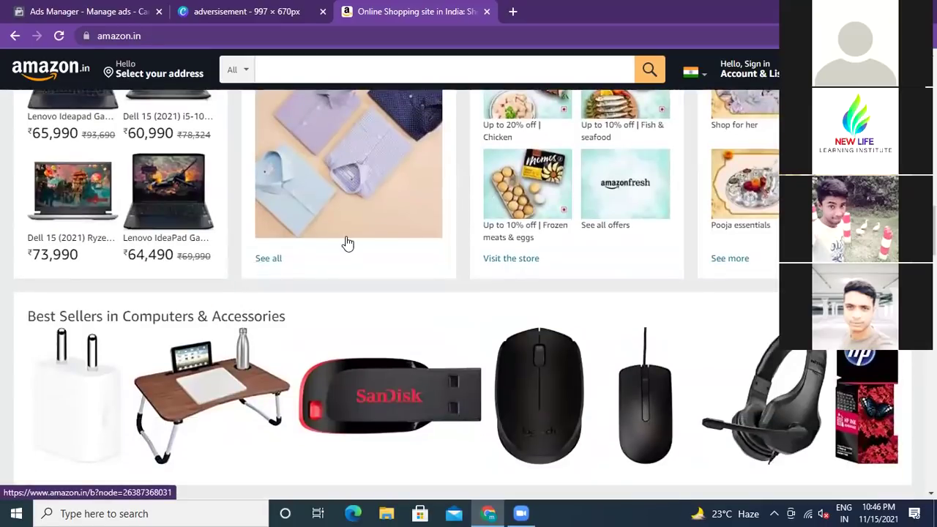
{"action": "scroll", "coordinate": [348, 242], "scroll_direction": "down", "scroll_amount": 2}
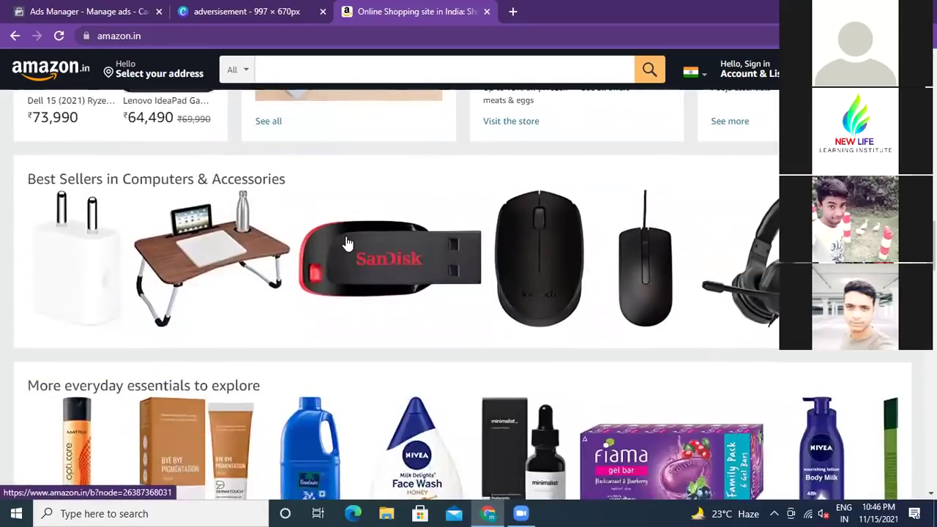
Open the OFIXO laptop table from the best sellers and review its title, price and offers.
{"action": "left_click", "coordinate": [207, 251]}
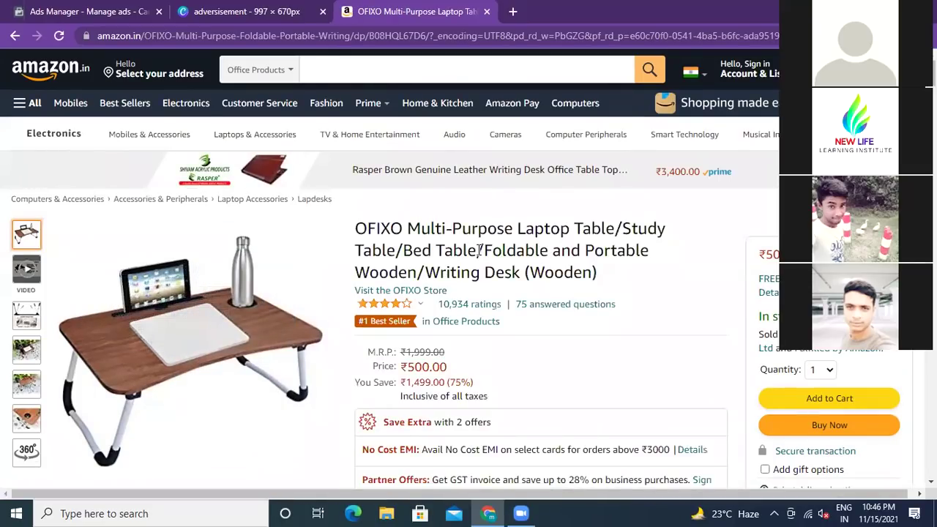
{"action": "scroll", "coordinate": [695, 270], "scroll_direction": "down", "scroll_amount": 3}
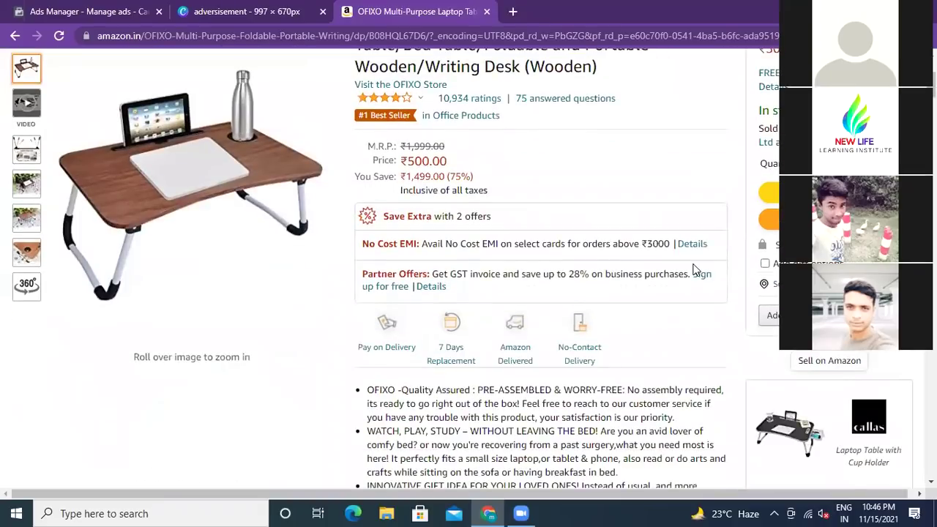
{"action": "scroll", "coordinate": [694, 267], "scroll_direction": "down", "scroll_amount": 2}
{"action": "scroll", "coordinate": [695, 266], "scroll_direction": "up", "scroll_amount": 4}
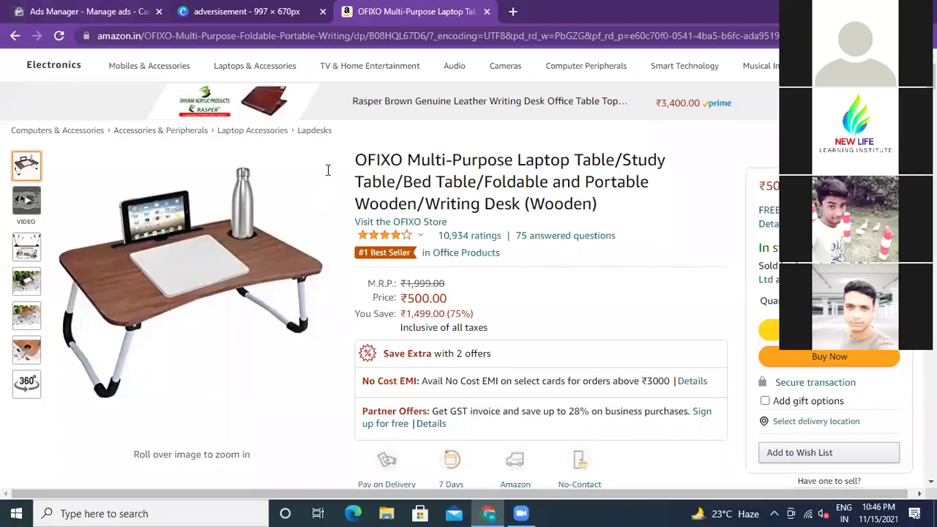
Return to Ads Manager, name the campaign "Laptop table-Nov-15" and dismiss the help tip.
{"action": "key", "text": "ctrl+1"}
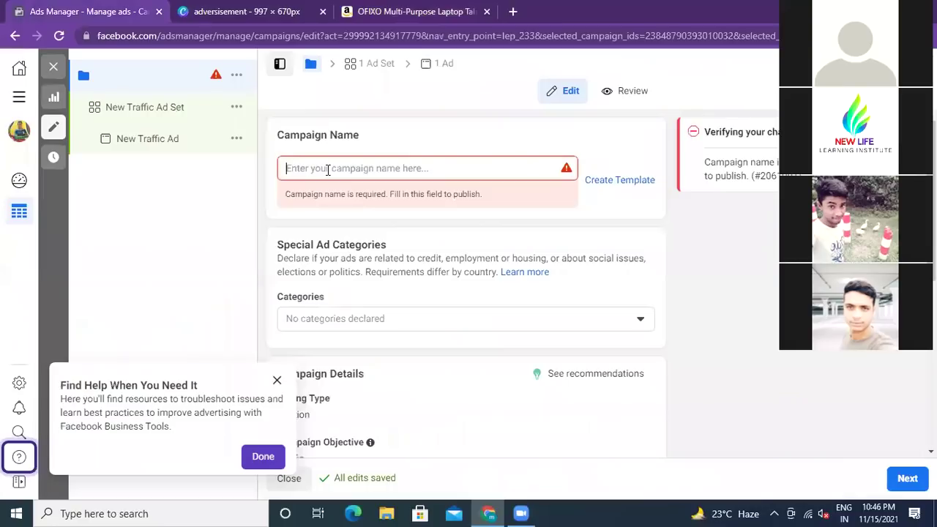
{"action": "type", "text": "Lapto"}
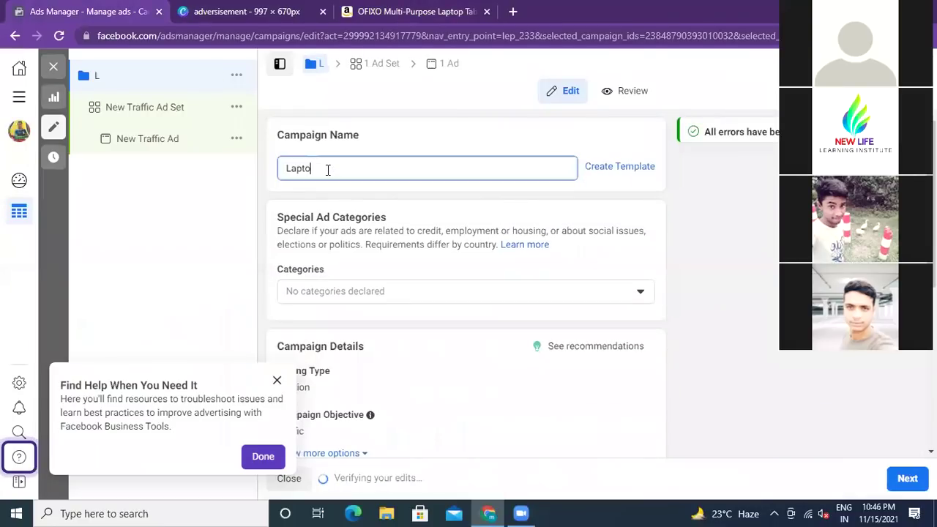
{"action": "type", "text": "p"}
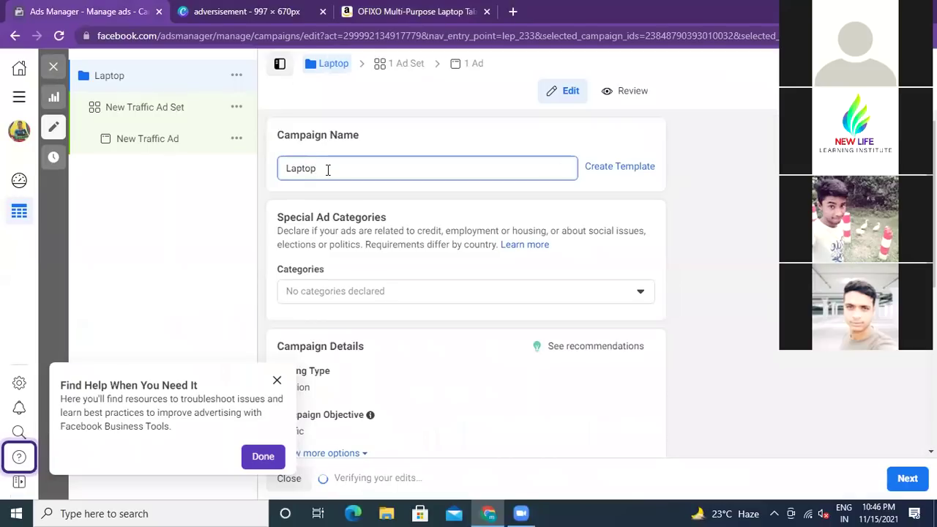
{"action": "type", "text": "table-"}
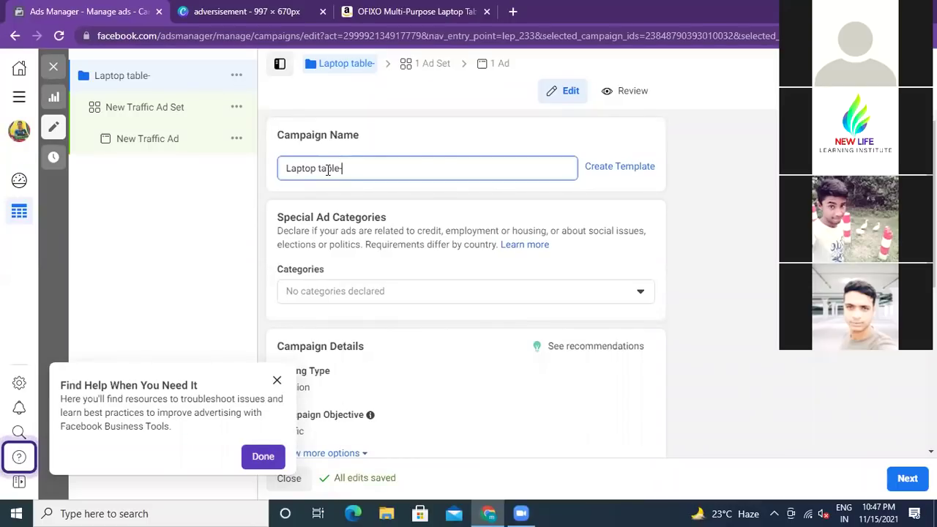
{"action": "left_click", "coordinate": [278, 381]}
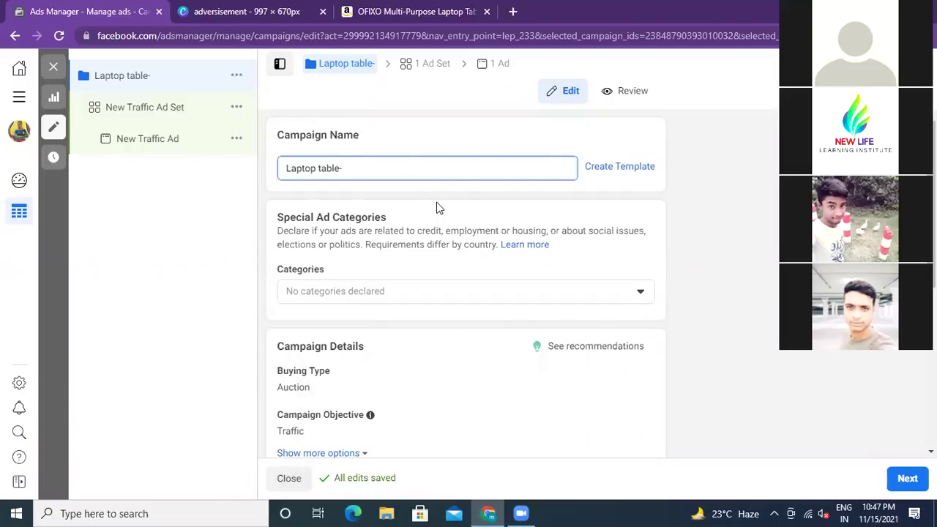
{"action": "type", "text": "Nov-"}
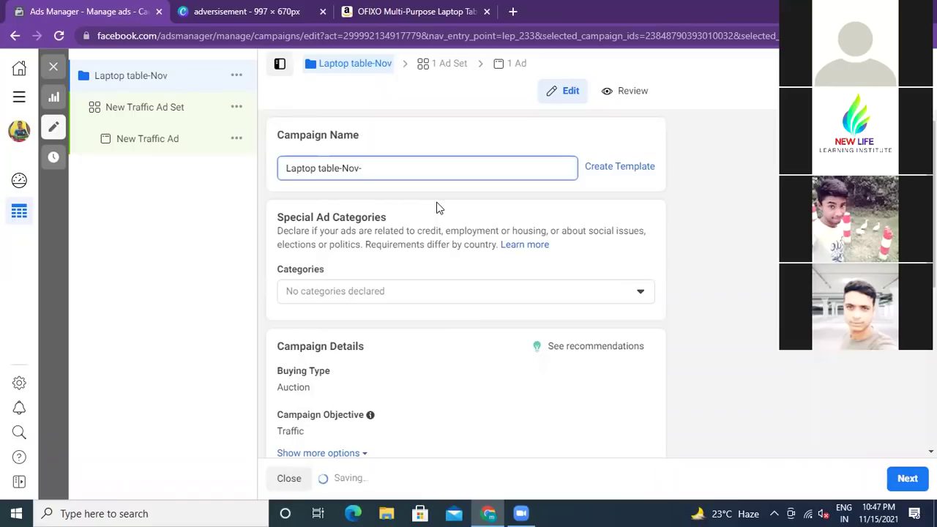
{"action": "type", "text": "15"}
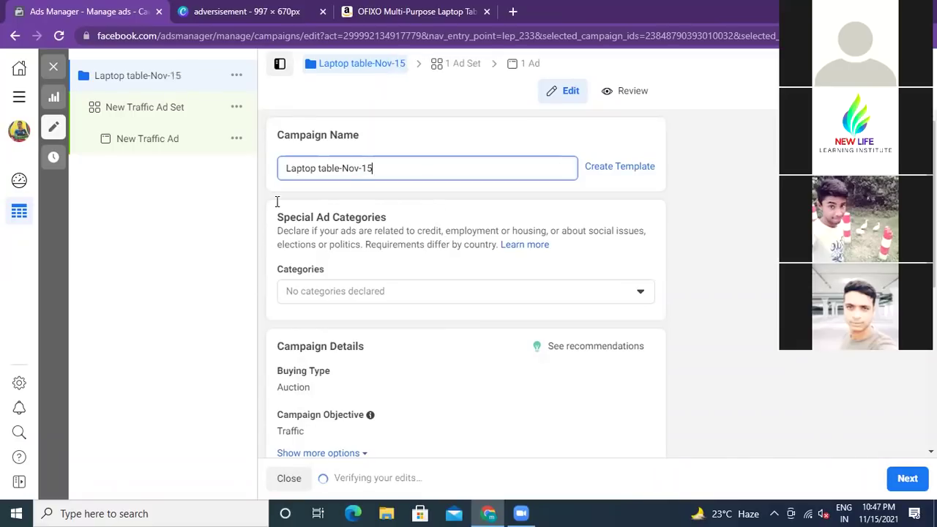
{"action": "left_click_drag", "start_coordinate": [287, 167], "coordinate": [378, 168]}
{"action": "left_click", "coordinate": [343, 167]}
{"action": "left_click", "coordinate": [379, 167]}
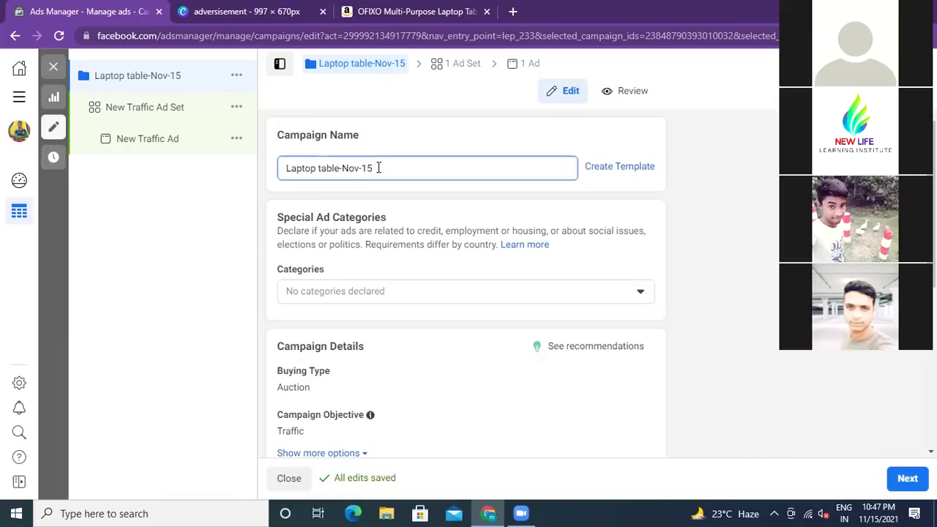
{"action": "left_click_drag", "start_coordinate": [343, 168], "coordinate": [373, 168]}
{"action": "left_click", "coordinate": [374, 167]}
Look through the campaign details and A/B test settings, and turn on Campaign Budget Optimization.
{"action": "scroll", "coordinate": [442, 164], "scroll_direction": "down", "scroll_amount": 2}
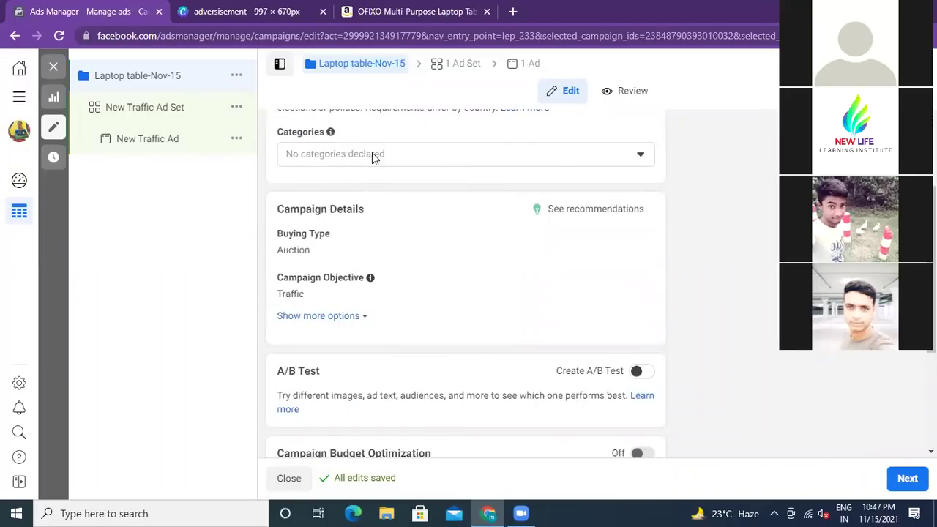
{"action": "scroll", "coordinate": [372, 158], "scroll_direction": "down", "scroll_amount": 2}
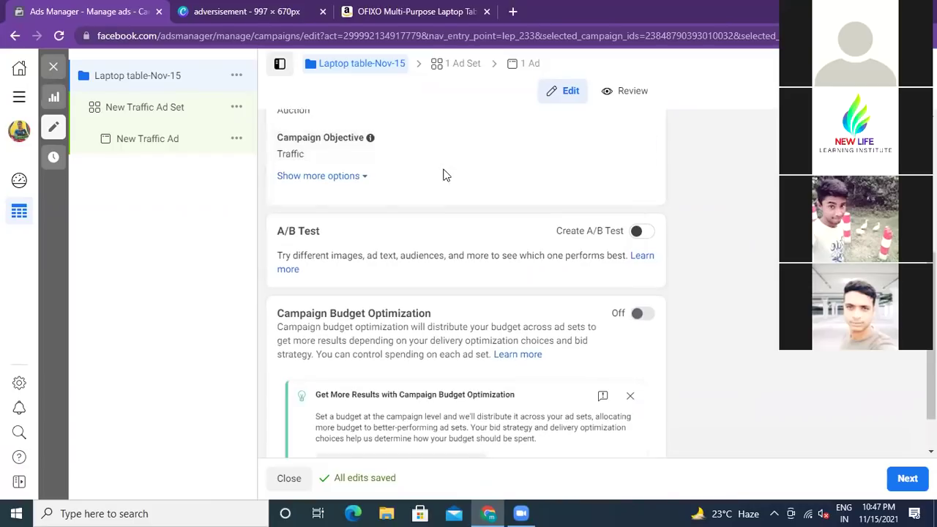
{"action": "scroll", "coordinate": [443, 174], "scroll_direction": "down", "scroll_amount": 1}
{"action": "scroll", "coordinate": [443, 174], "scroll_direction": "up", "scroll_amount": 3}
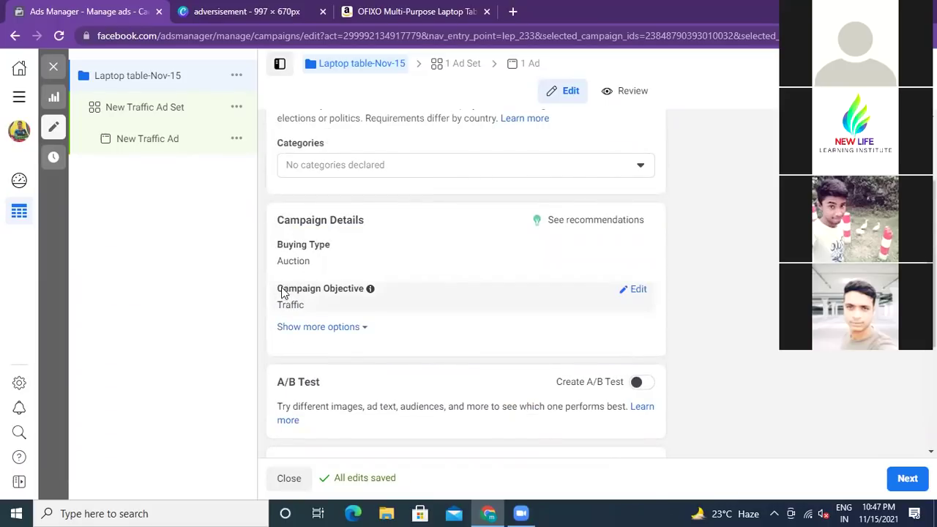
{"action": "scroll", "coordinate": [469, 296], "scroll_direction": "down", "scroll_amount": 3}
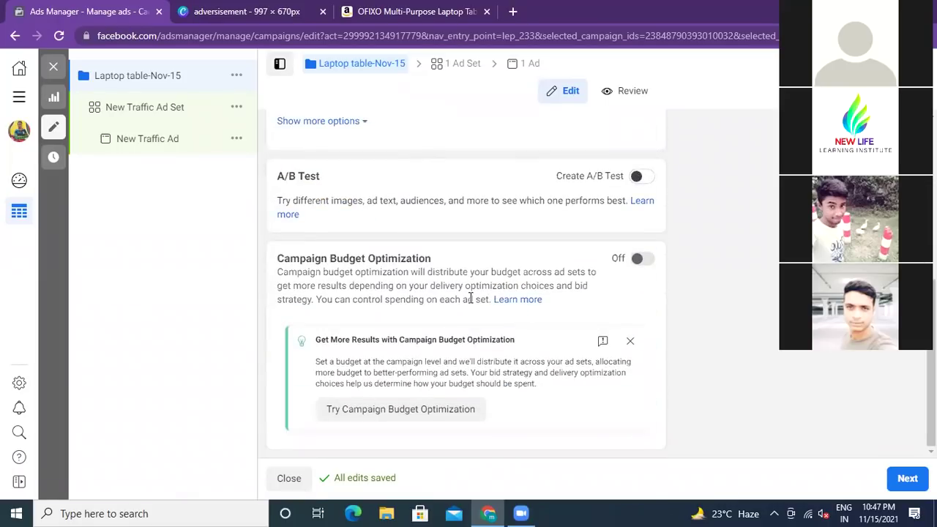
{"action": "left_click", "coordinate": [643, 261]}
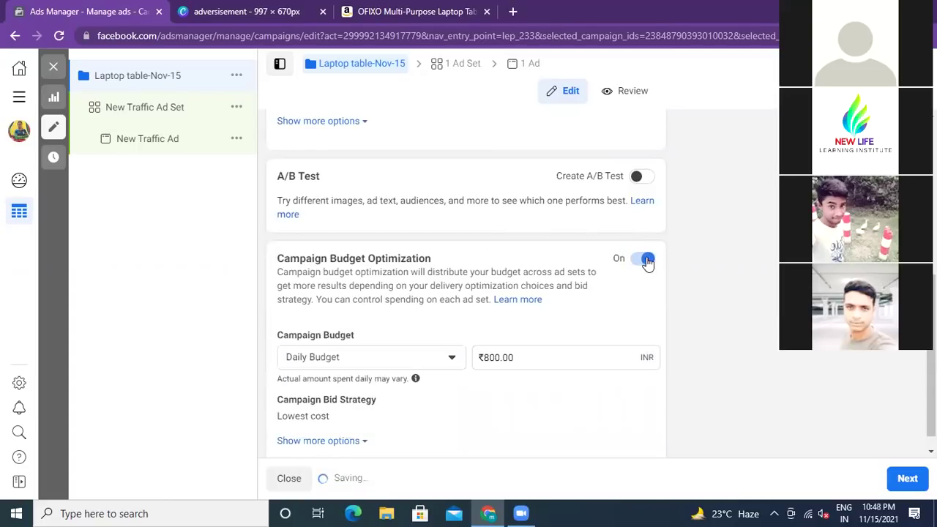
{"action": "scroll", "coordinate": [689, 368], "scroll_direction": "down", "scroll_amount": 1}
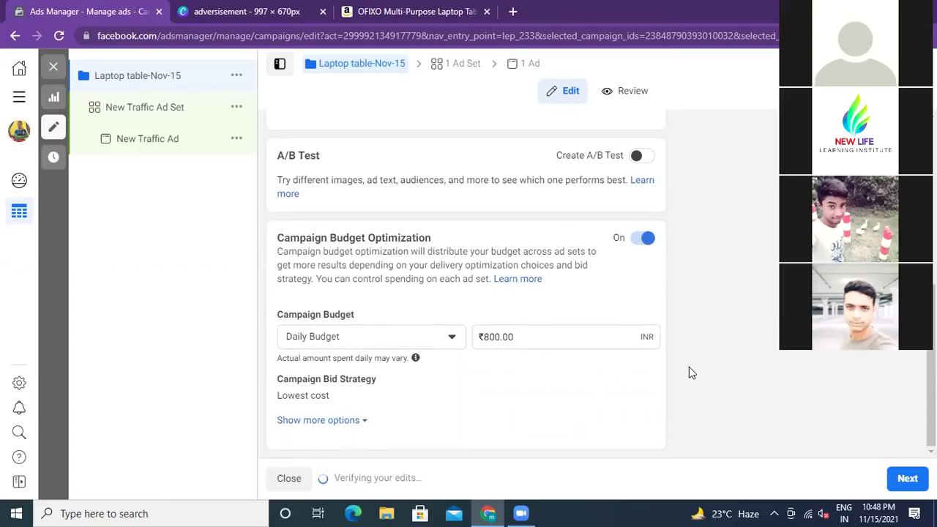
Review the campaign's details alongside the Amazon laptop table page and the Canva targeting list, returning to Ads Manager.
{"action": "scroll", "coordinate": [689, 370], "scroll_direction": "up", "scroll_amount": 4}
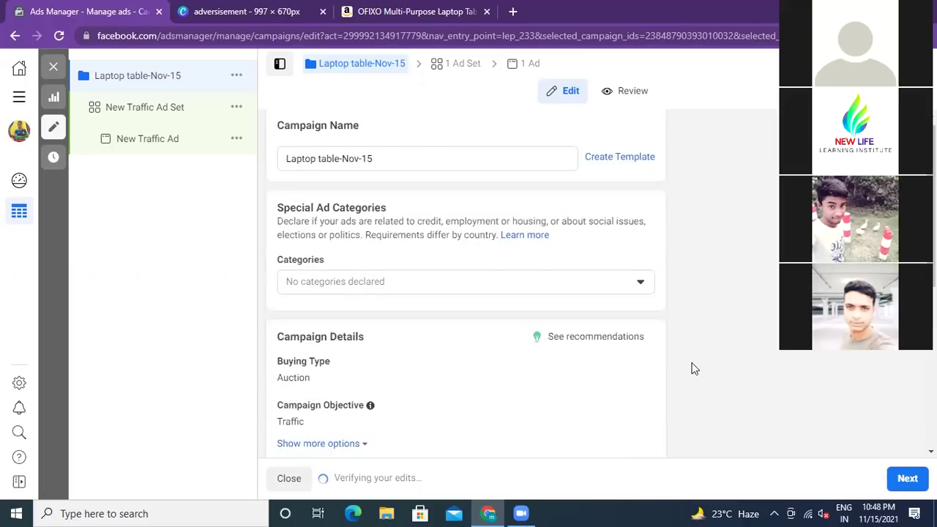
{"action": "scroll", "coordinate": [694, 368], "scroll_direction": "down", "scroll_amount": 2}
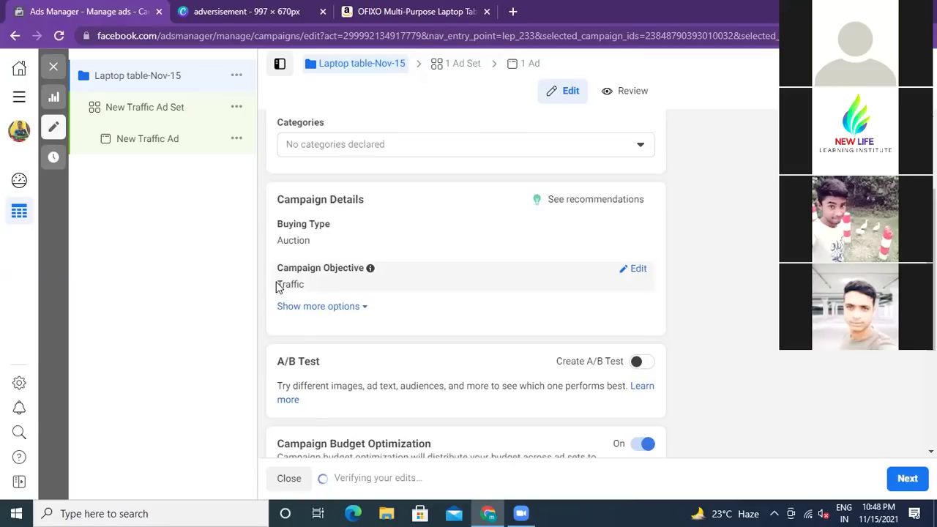
{"action": "left_click", "coordinate": [387, 13]}
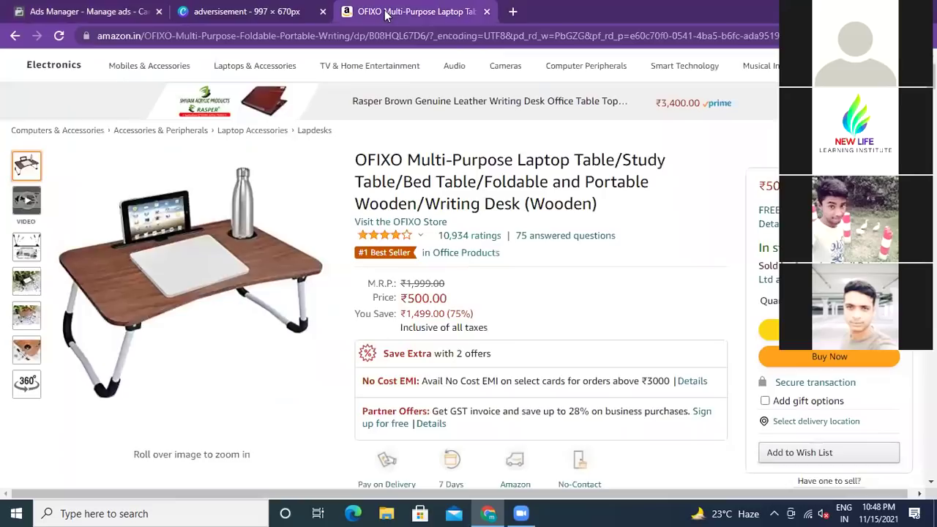
{"action": "left_click", "coordinate": [254, 11]}
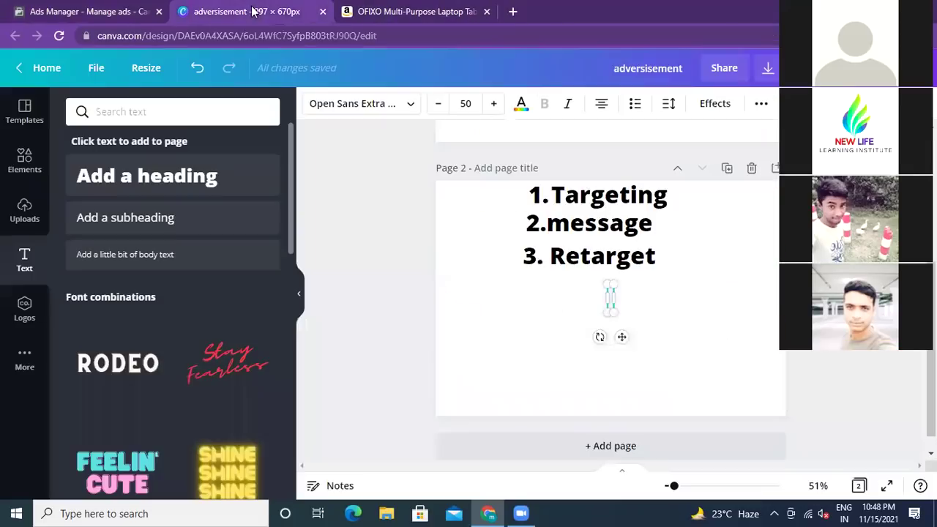
{"action": "left_click", "coordinate": [411, 11]}
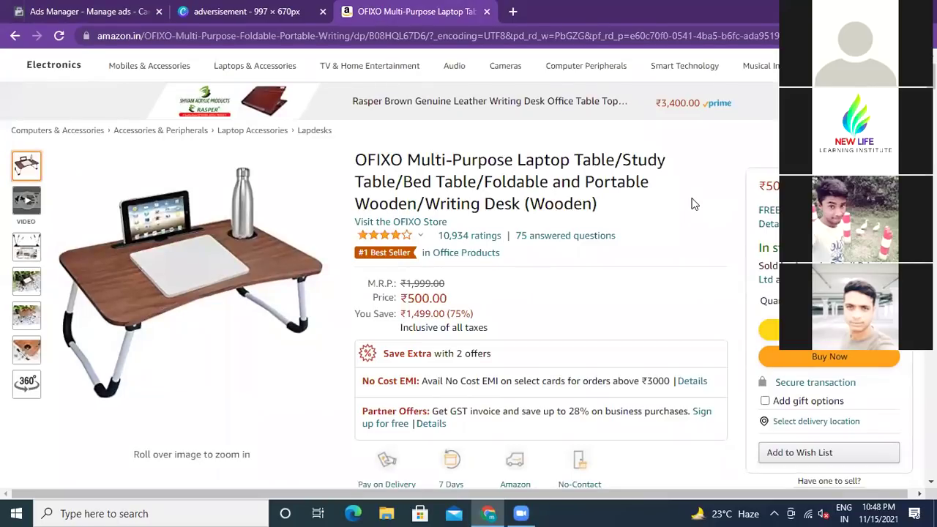
{"action": "left_click", "coordinate": [83, 16]}
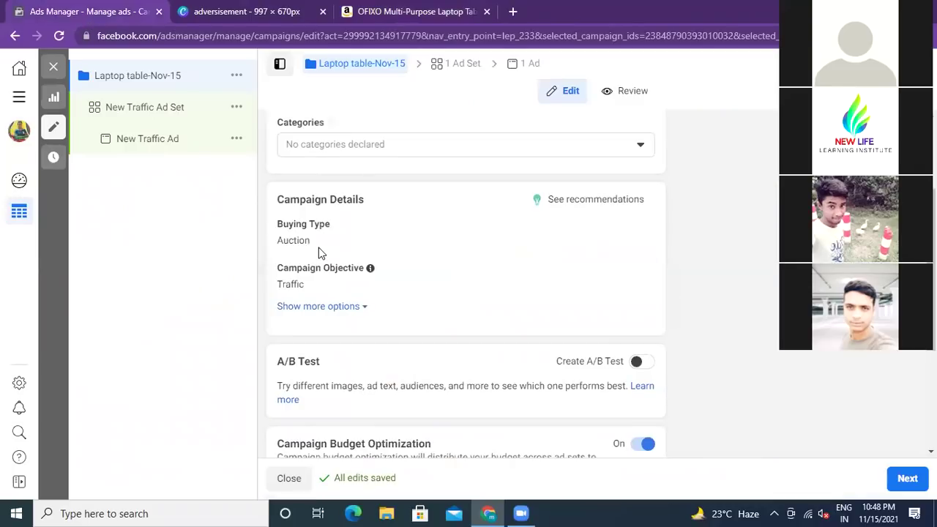
Examine the campaign's name, objective, A/B test and budget sections, and check the Amazon laptop table page again.
{"action": "scroll", "coordinate": [412, 221], "scroll_direction": "up", "scroll_amount": 2}
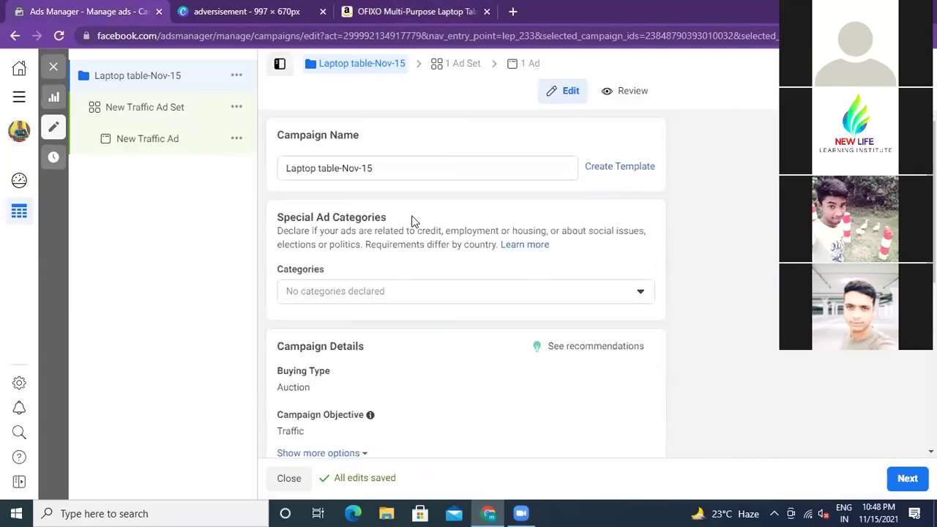
{"action": "scroll", "coordinate": [407, 219], "scroll_direction": "down", "scroll_amount": 3}
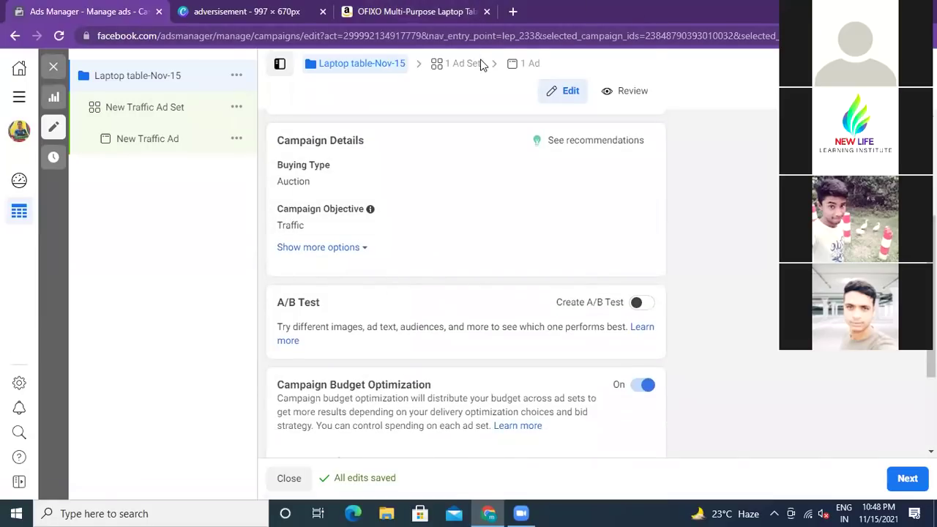
{"action": "scroll", "coordinate": [481, 64], "scroll_direction": "down", "scroll_amount": 1}
{"action": "scroll", "coordinate": [447, 258], "scroll_direction": "up", "scroll_amount": 2}
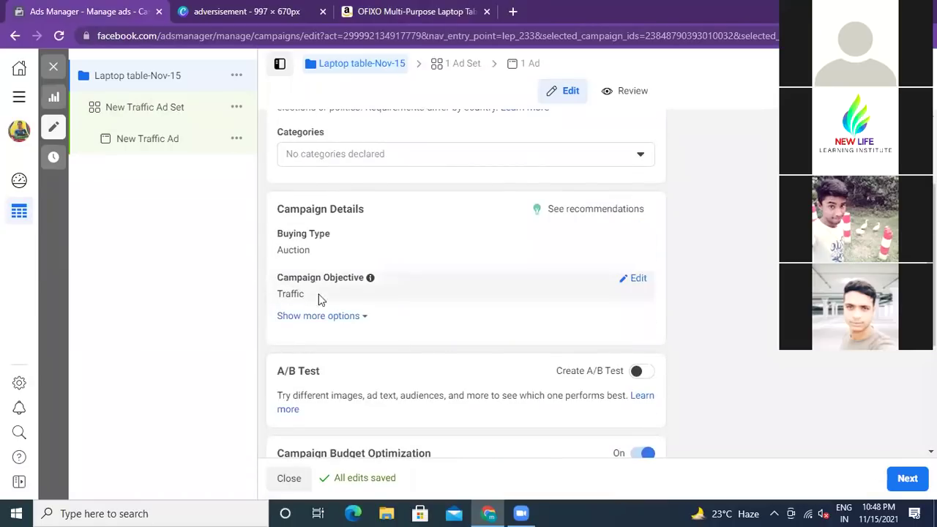
{"action": "scroll", "coordinate": [419, 291], "scroll_direction": "down", "scroll_amount": 2}
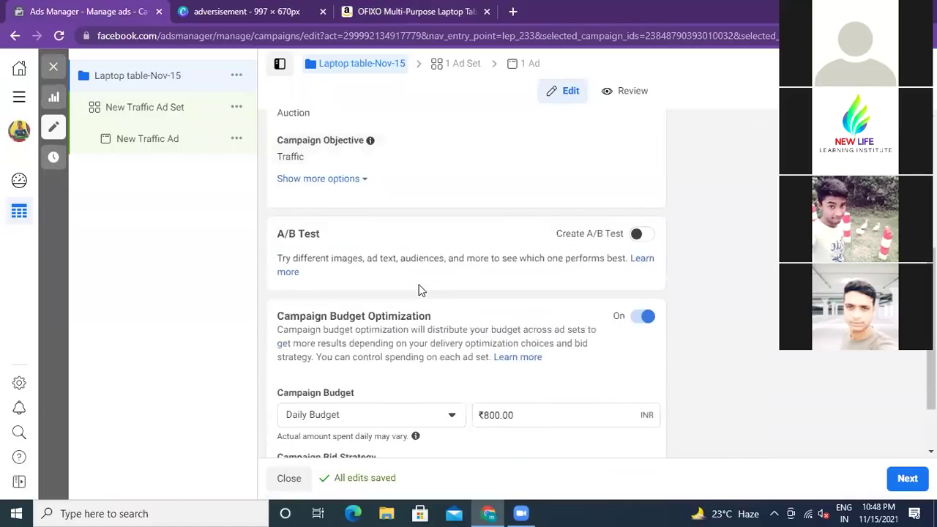
{"action": "scroll", "coordinate": [419, 289], "scroll_direction": "down", "scroll_amount": 1}
{"action": "scroll", "coordinate": [421, 286], "scroll_direction": "up", "scroll_amount": 1}
{"action": "left_click", "coordinate": [413, 13]}
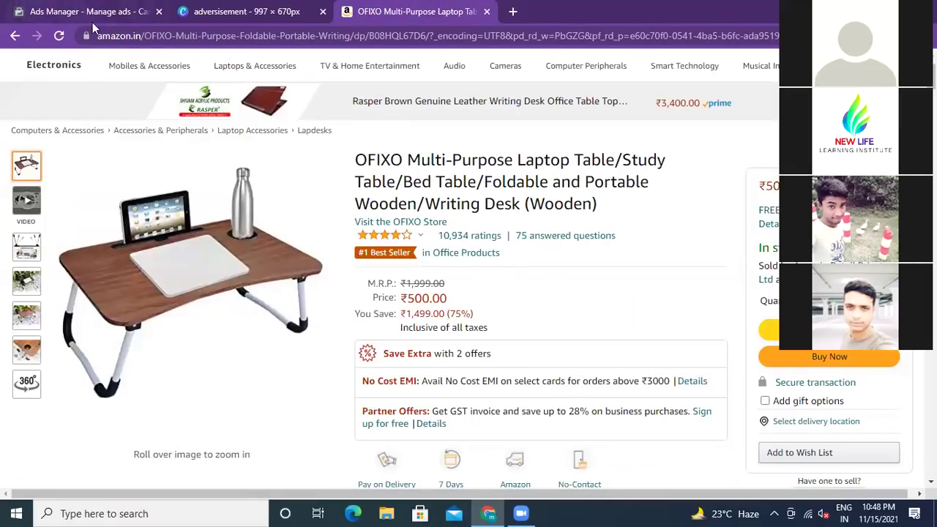
{"action": "left_click", "coordinate": [91, 18]}
Highlight the Campaign Budget Optimization heading and turn that option off.
{"action": "scroll", "coordinate": [370, 263], "scroll_direction": "down", "scroll_amount": 1}
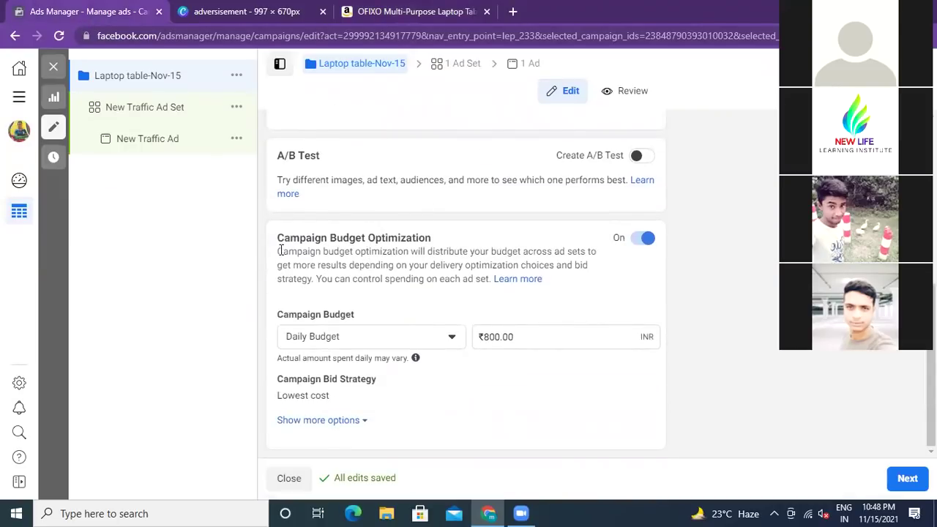
{"action": "left_click_drag", "start_coordinate": [278, 240], "coordinate": [432, 239]}
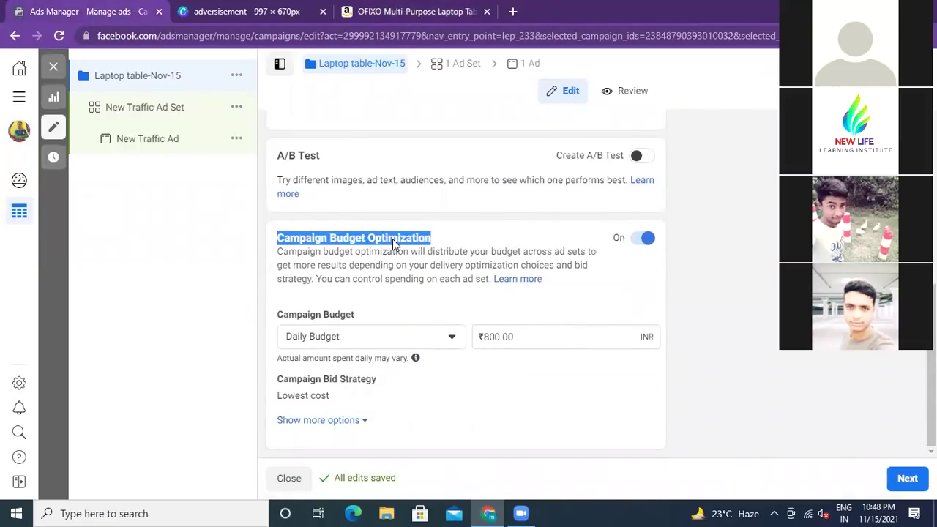
{"action": "left_click", "coordinate": [442, 234]}
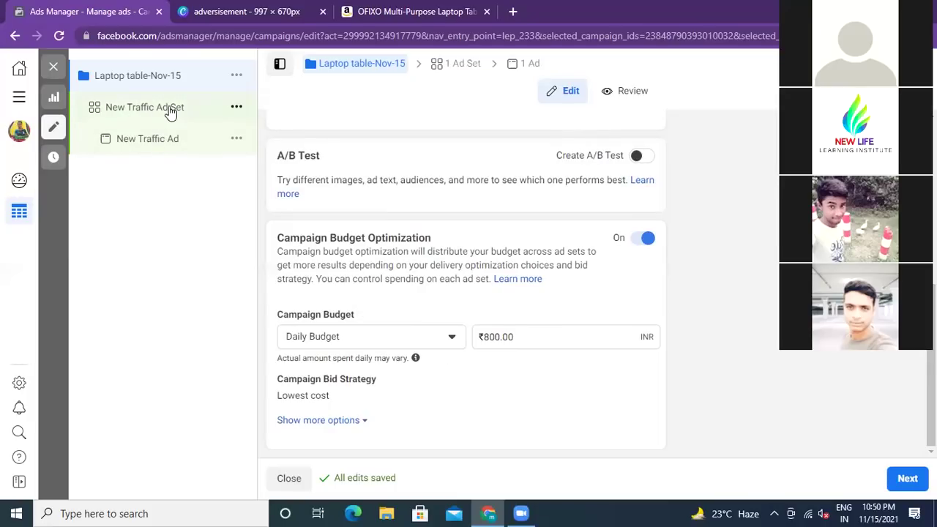
{"action": "left_click", "coordinate": [643, 239]}
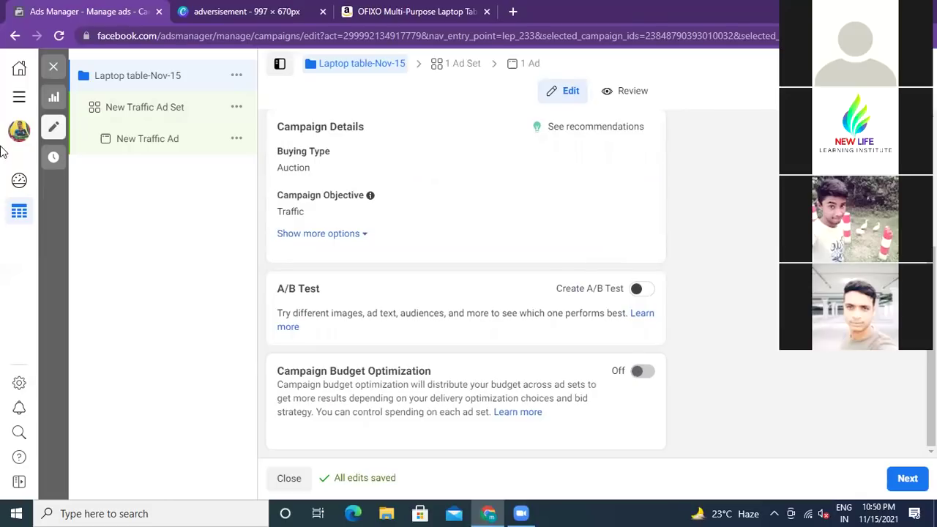
Open the New Traffic Ad Set for editing and put the cursor in its daily budget amount under Budget & Schedule.
{"action": "left_click", "coordinate": [162, 110]}
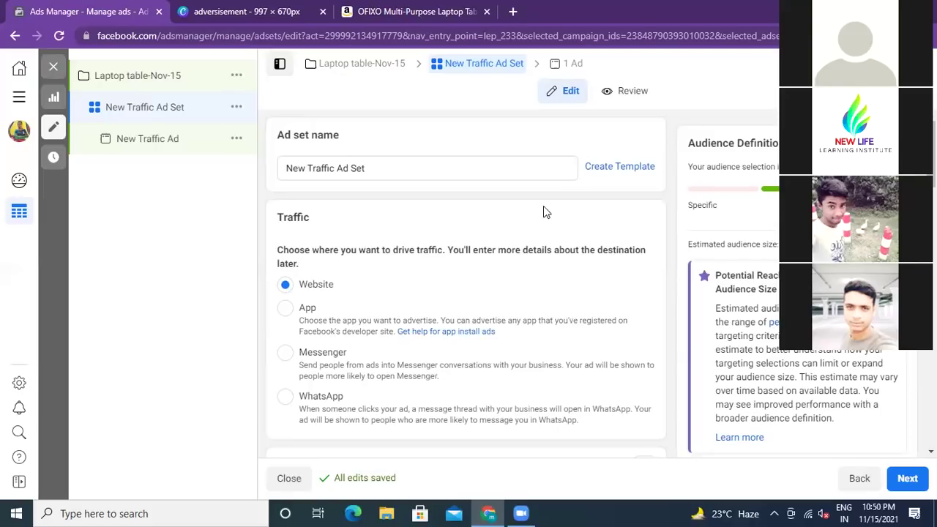
{"action": "scroll", "coordinate": [544, 206], "scroll_direction": "down", "scroll_amount": 5}
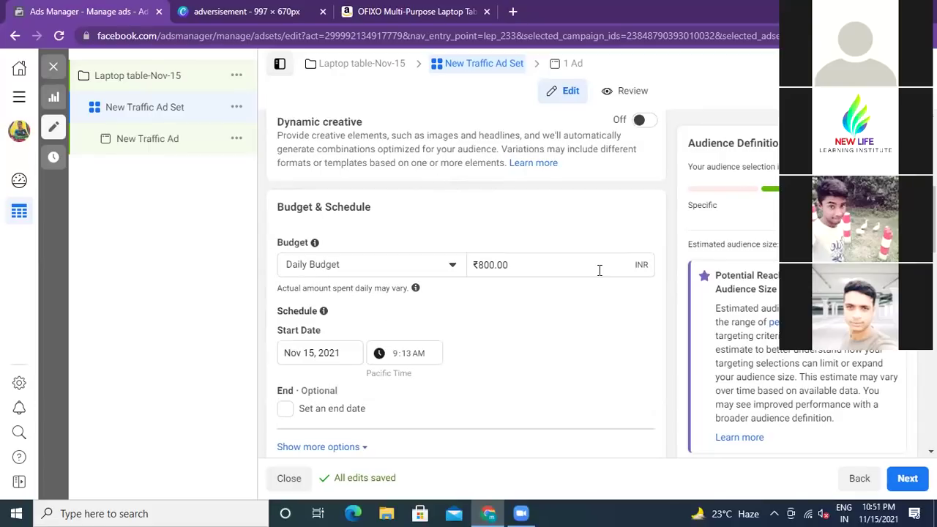
{"action": "left_click", "coordinate": [510, 265]}
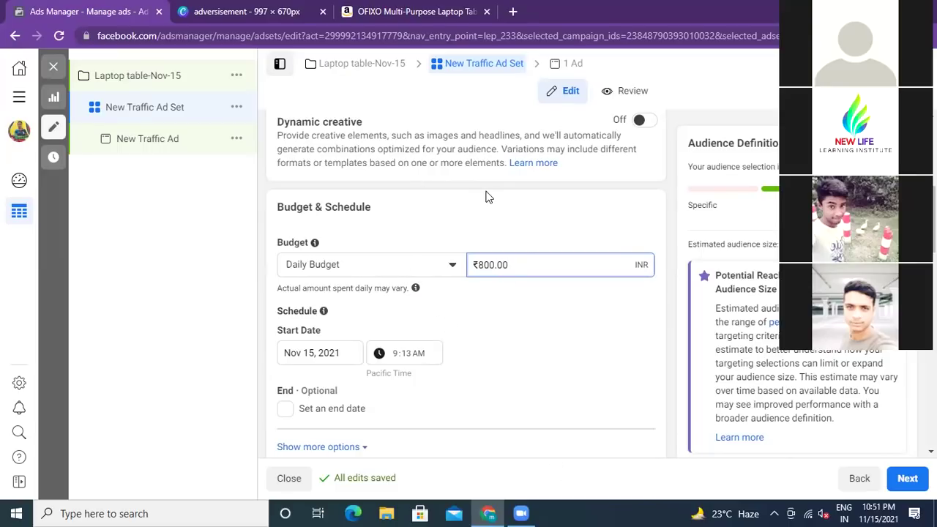
Switch to the Canva advertisement design with the numbered targeting list.
{"action": "left_click", "coordinate": [284, 11]}
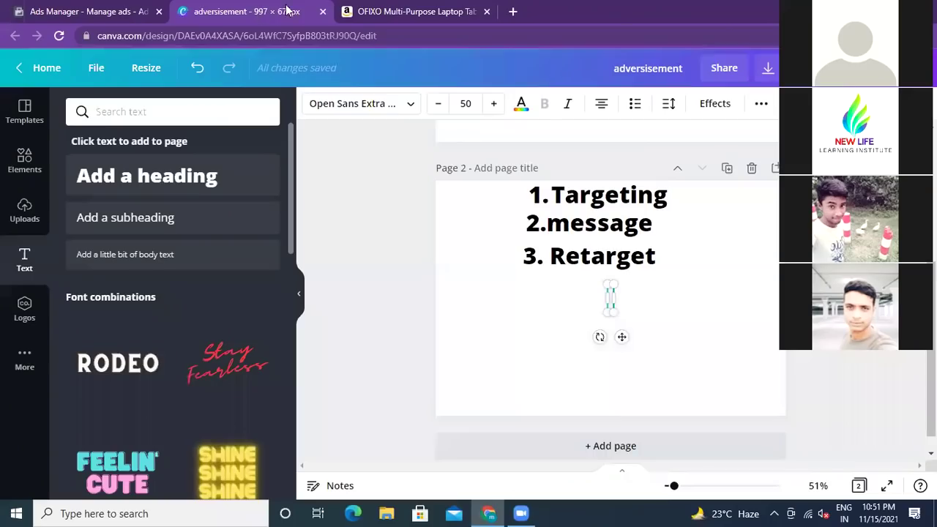
Switch to Facebook Ads Manager and set the New Traffic Ad Set's daily budget to ₹500.
{"action": "left_click", "coordinate": [89, 11]}
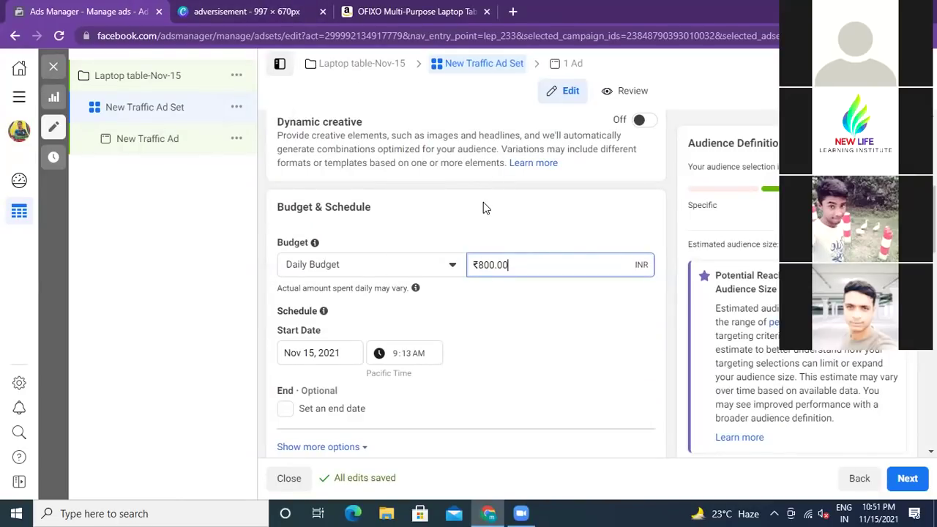
{"action": "left_click", "coordinate": [503, 265]}
{"action": "key", "text": "BackSpace"}
{"action": "key", "text": "BackSpace"}
{"action": "key", "text": "BackSpace"}
{"action": "key", "text": "BackSpace"}
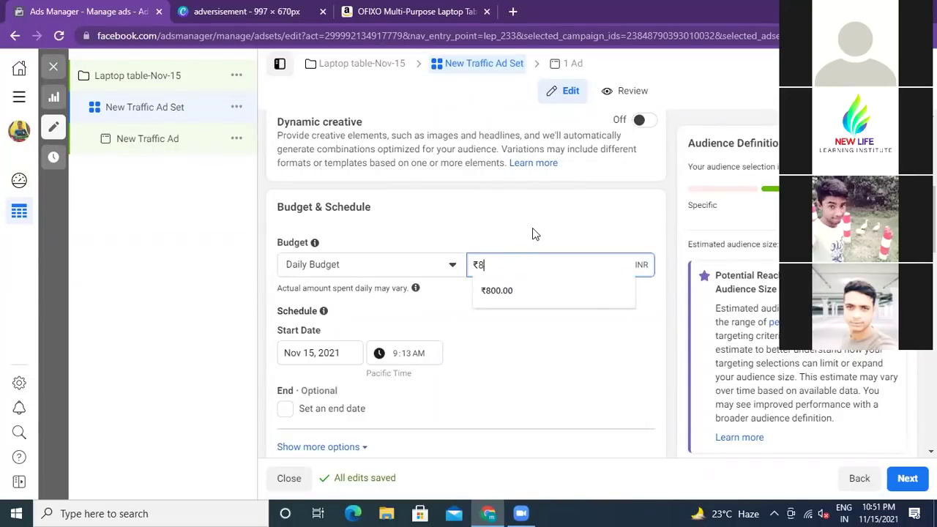
{"action": "key", "text": "BackSpace"}
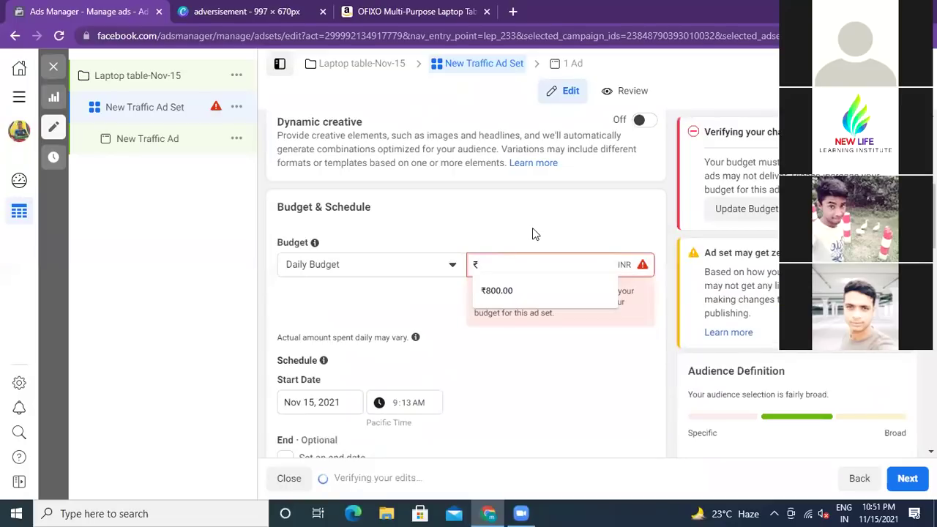
{"action": "type", "text": "500"}
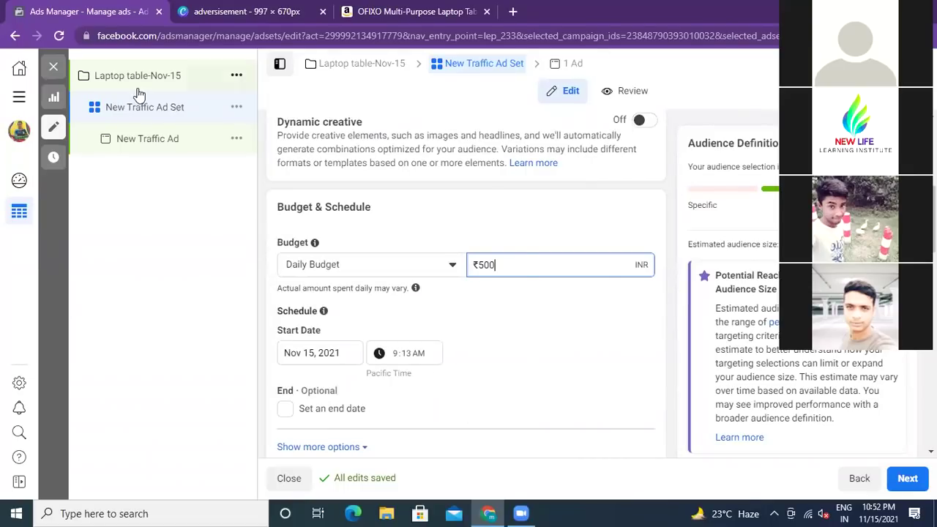
Turn on Campaign Budget Optimization for the Laptop table-Nov-15 campaign.
{"action": "left_click", "coordinate": [113, 78]}
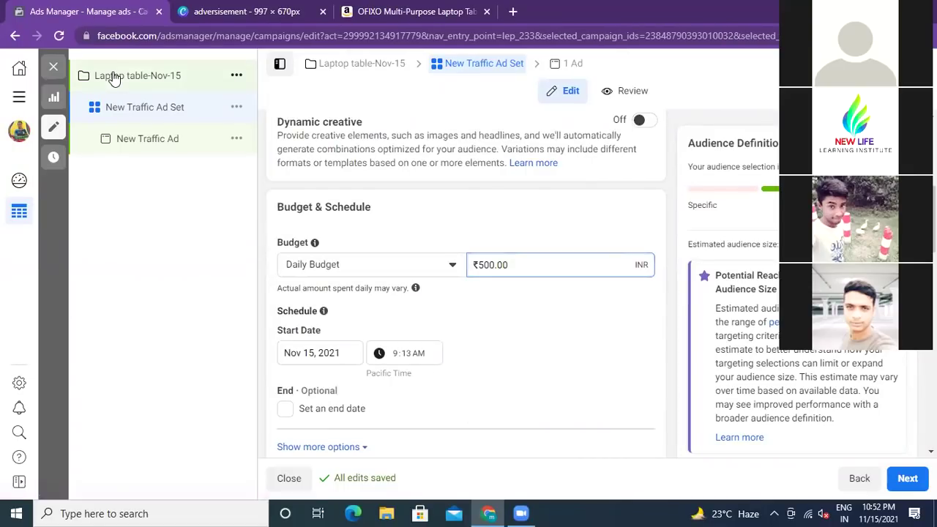
{"action": "scroll", "coordinate": [603, 277], "scroll_direction": "down", "scroll_amount": 3}
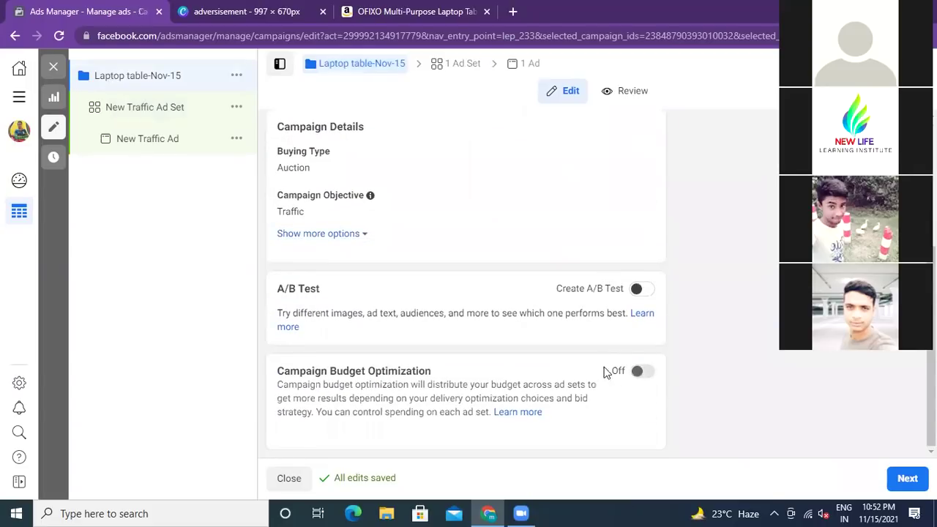
{"action": "left_click", "coordinate": [653, 377]}
{"action": "scroll", "coordinate": [708, 277], "scroll_direction": "down", "scroll_amount": 2}
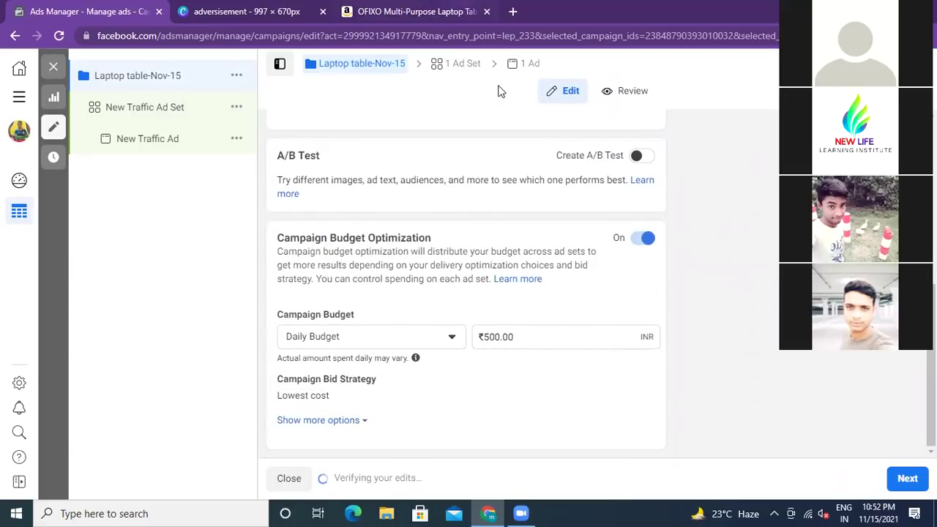
Set the campaign's daily budget to ₹5,000.
{"action": "left_click", "coordinate": [517, 336]}
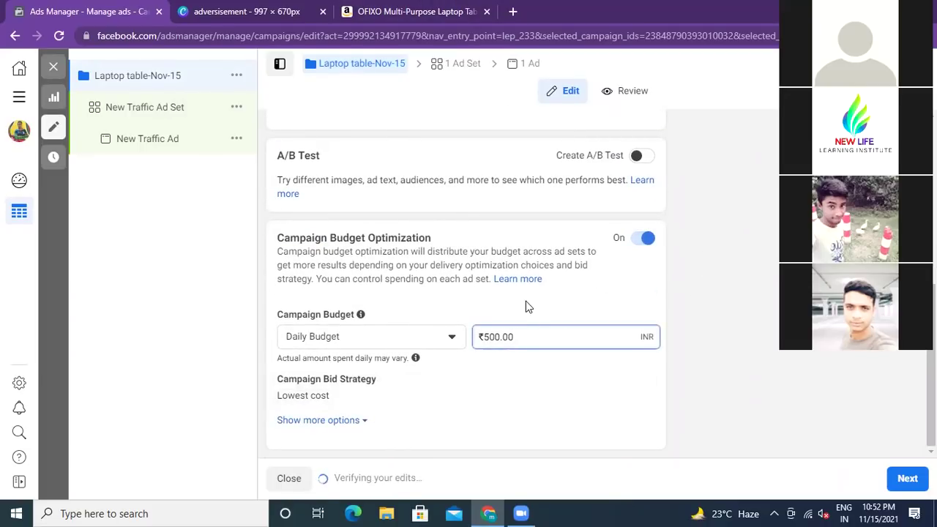
{"action": "key", "text": "BackSpace"}
{"action": "key", "text": "BackSpace"}
{"action": "key", "text": "BackSpace"}
{"action": "type", "text": "0"}
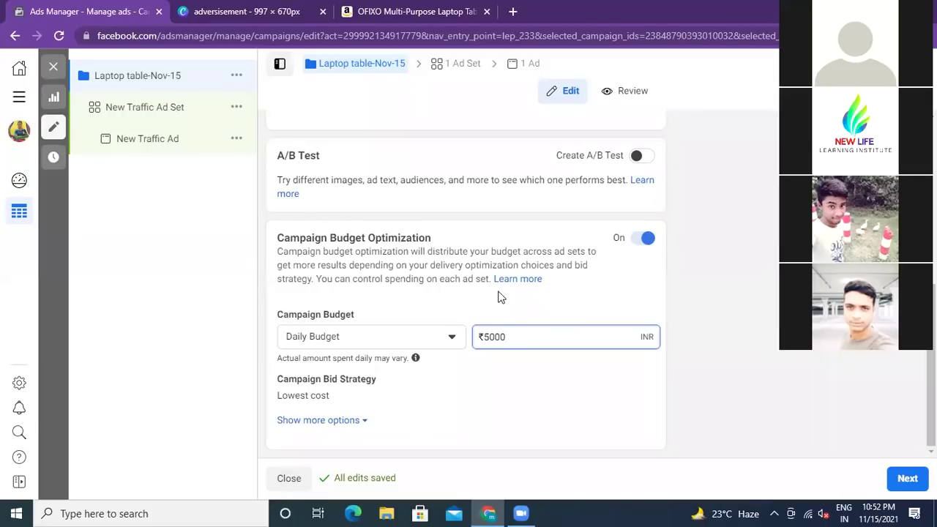
Switch the campaign budget type to Lifetime Budget and back to Daily Budget.
{"action": "left_click", "coordinate": [452, 337]}
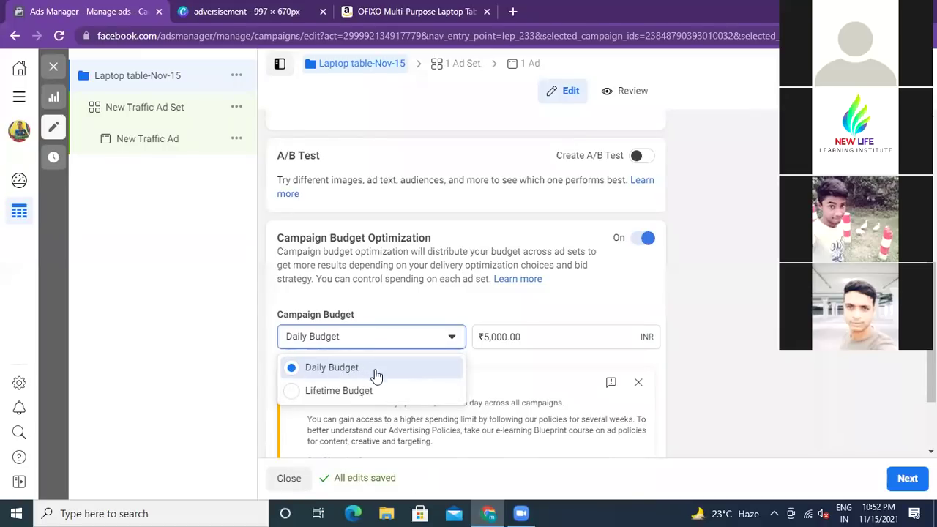
{"action": "left_click", "coordinate": [297, 395]}
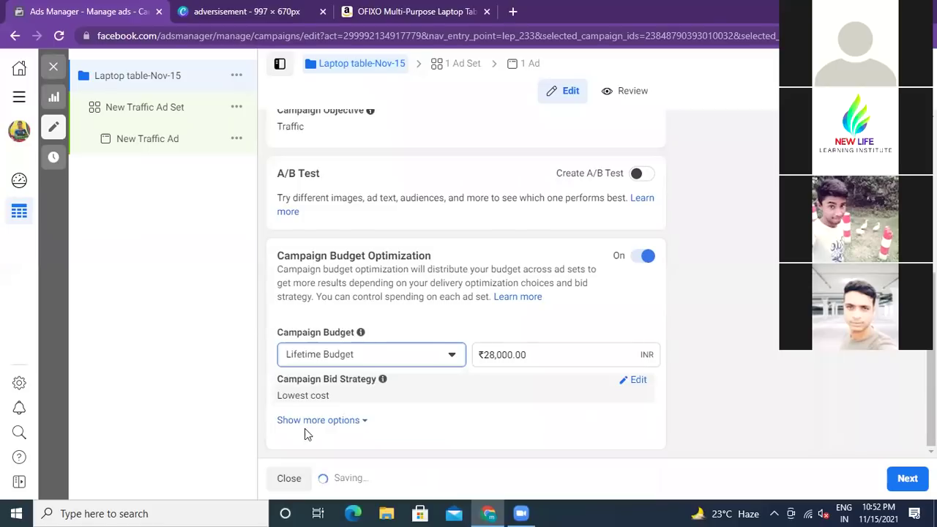
{"action": "left_click", "coordinate": [529, 353]}
{"action": "left_click", "coordinate": [452, 355]}
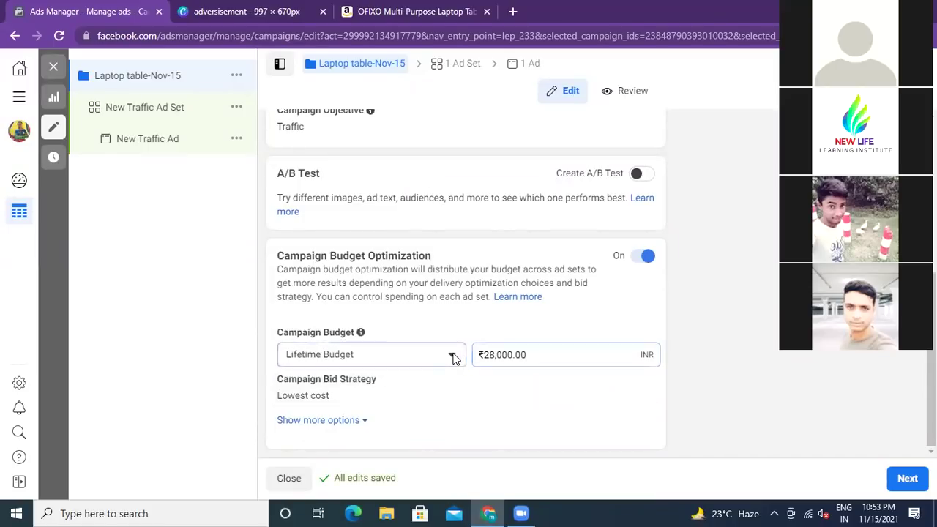
{"action": "left_click", "coordinate": [330, 386]}
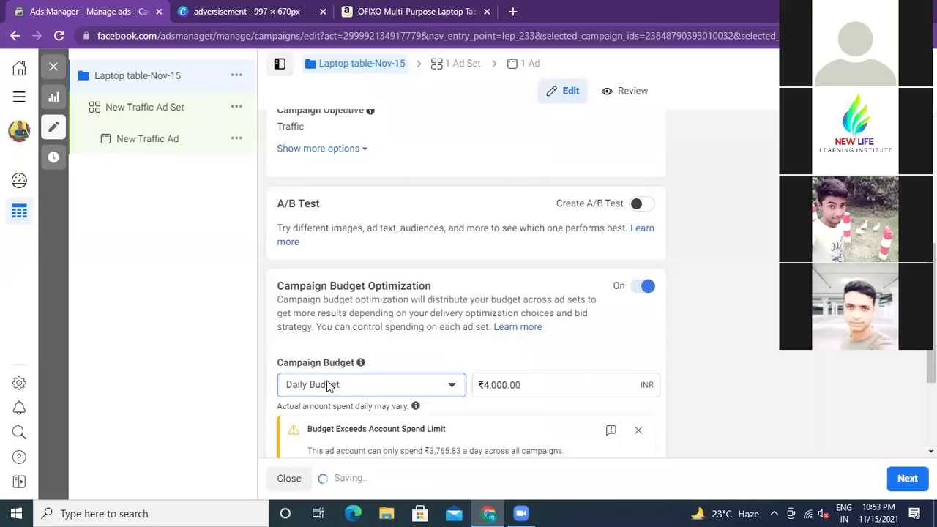
Set the campaign's daily budget to ₹500 and turn off Campaign Budget Optimization.
{"action": "left_click", "coordinate": [525, 383]}
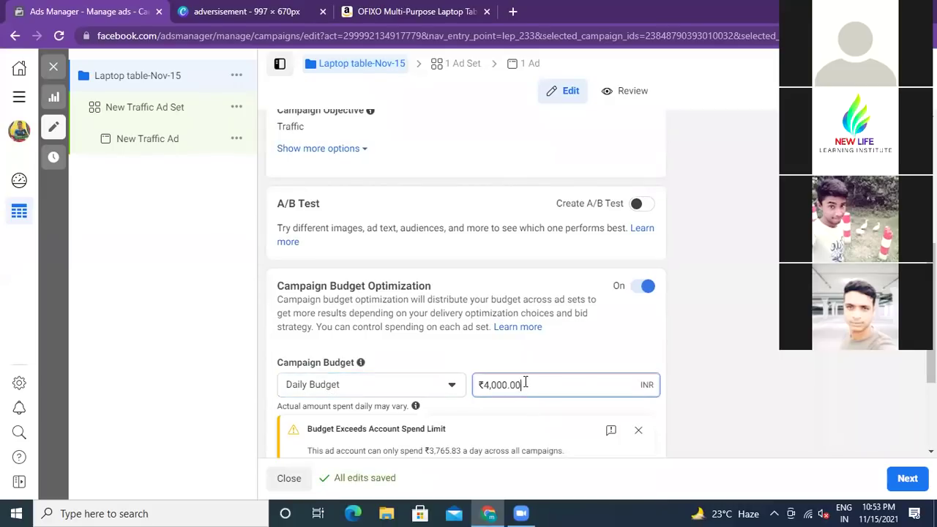
{"action": "key", "text": "BackSpace"}
{"action": "key", "text": "BackSpace"}
{"action": "key", "text": "BackSpace"}
{"action": "key", "text": "BackSpace"}
{"action": "key", "text": "BackSpace"}
{"action": "key", "text": "BackSpace"}
{"action": "key", "text": "BackSpace"}
{"action": "key", "text": "BackSpace"}
{"action": "type", "text": "500"}
{"action": "left_click", "coordinate": [638, 288]}
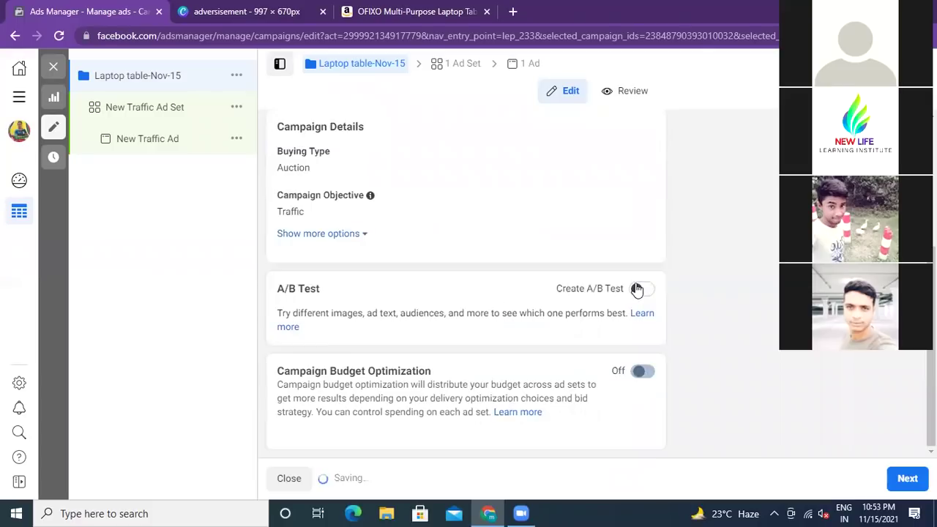
Review the New Traffic Ad Set's budget and schedule, and the Laptop table-Nov-15 campaign's objective and details.
{"action": "left_click", "coordinate": [180, 110]}
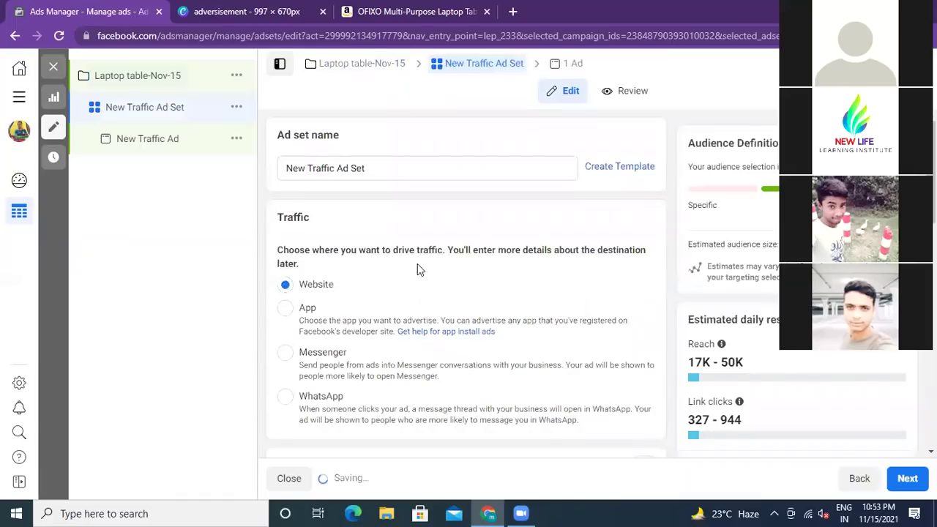
{"action": "scroll", "coordinate": [418, 264], "scroll_direction": "down", "scroll_amount": 5}
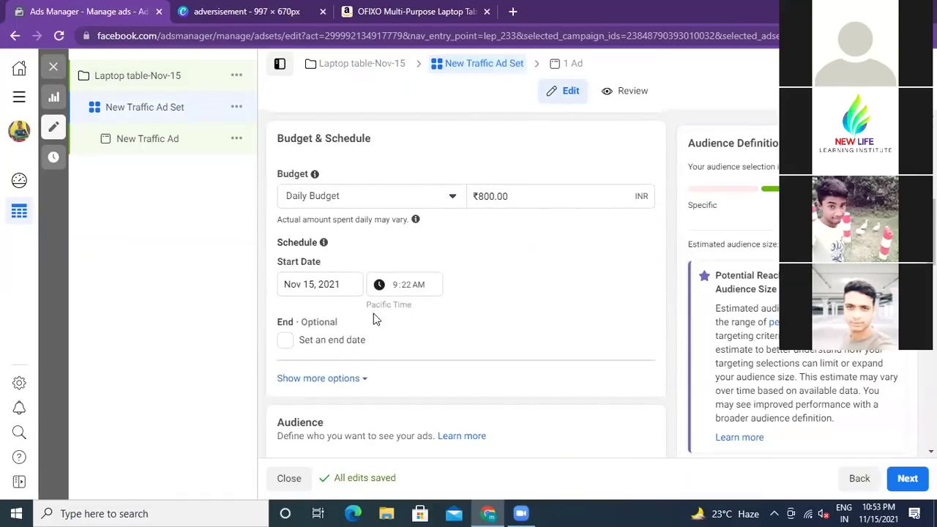
{"action": "left_click", "coordinate": [140, 83]}
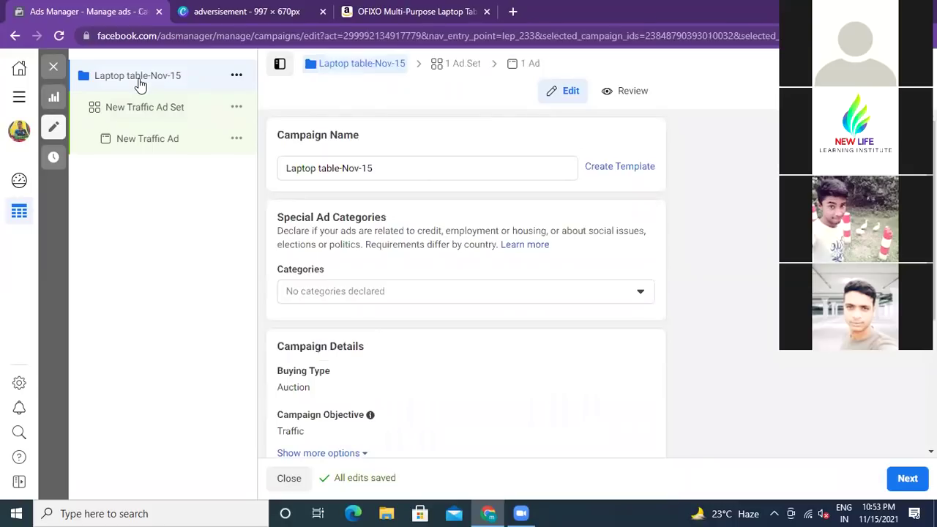
{"action": "scroll", "coordinate": [481, 310], "scroll_direction": "down", "scroll_amount": 2}
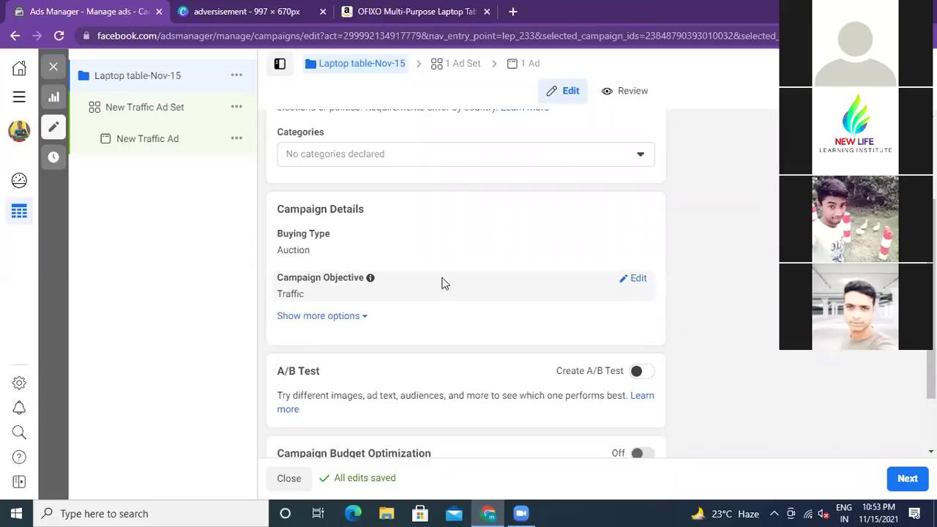
{"action": "scroll", "coordinate": [443, 284], "scroll_direction": "down", "scroll_amount": 2}
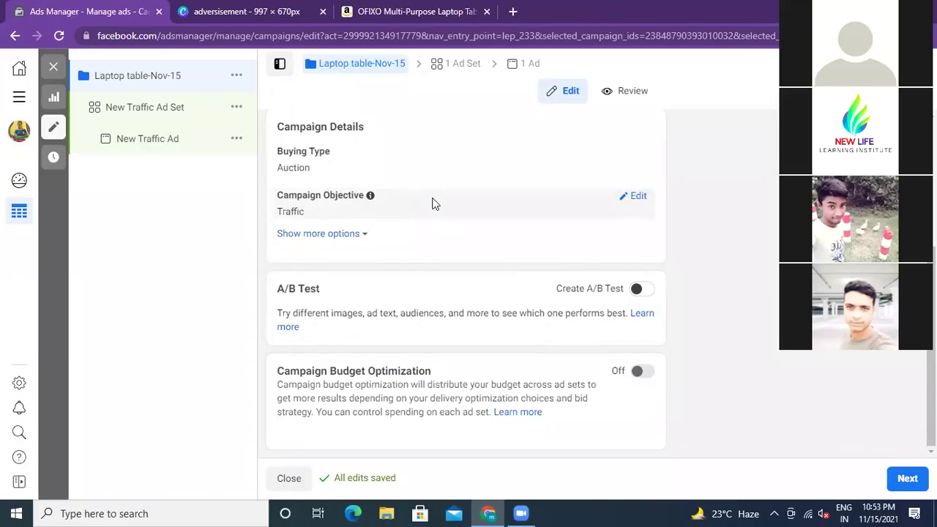
{"action": "scroll", "coordinate": [432, 203], "scroll_direction": "up", "scroll_amount": 2}
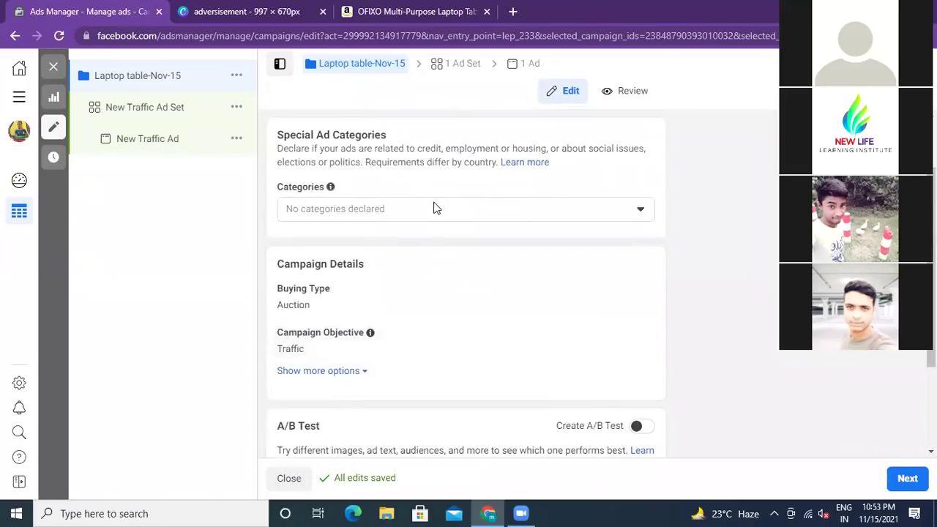
{"action": "scroll", "coordinate": [433, 208], "scroll_direction": "up", "scroll_amount": 1}
{"action": "scroll", "coordinate": [433, 208], "scroll_direction": "down", "scroll_amount": 1}
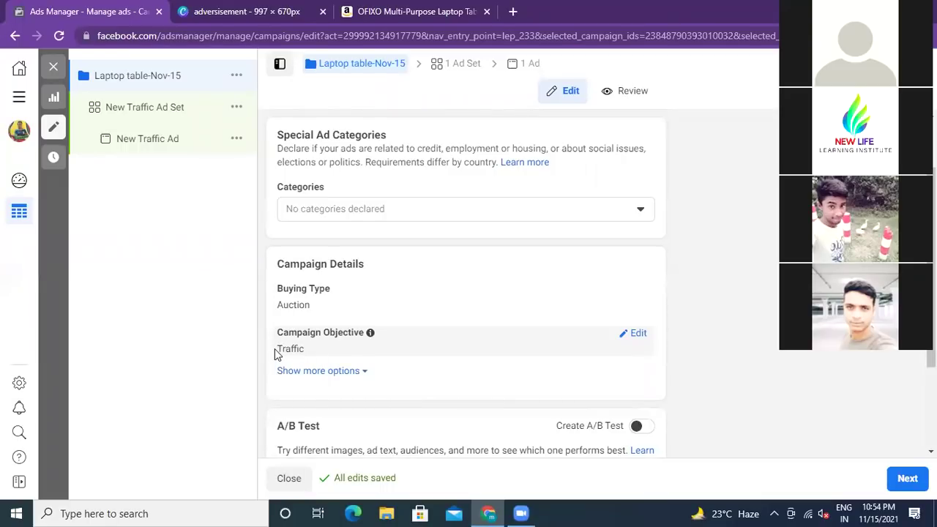
{"action": "double_click", "coordinate": [311, 353]}
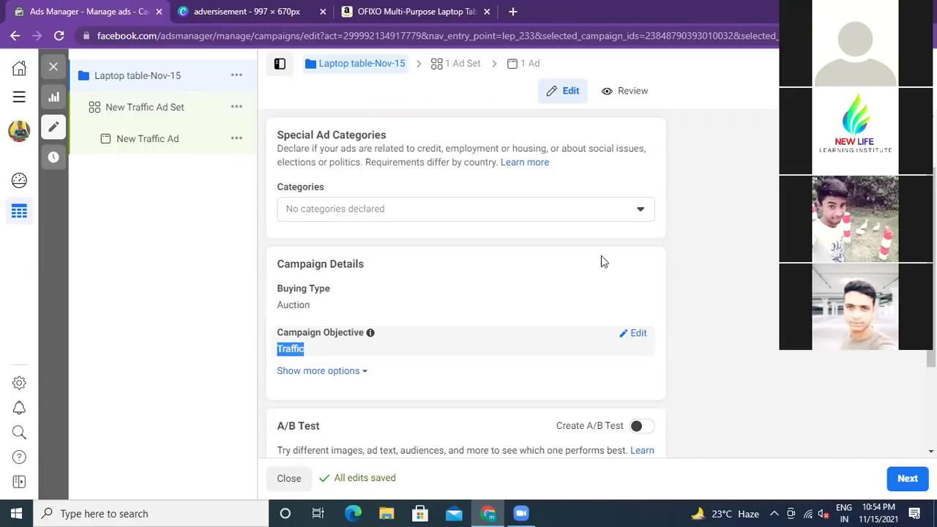
{"action": "left_click", "coordinate": [741, 291]}
{"action": "scroll", "coordinate": [741, 291], "scroll_direction": "down", "scroll_amount": 1}
{"action": "scroll", "coordinate": [743, 291], "scroll_direction": "down", "scroll_amount": 1}
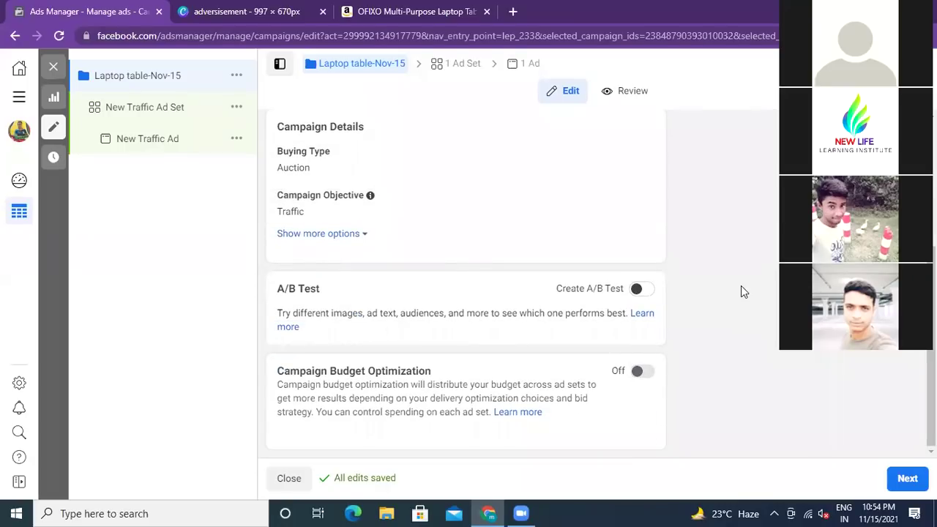
Turn on Campaign Budget Optimization for the campaign with a daily budget of ₹500.
{"action": "left_click", "coordinate": [644, 372]}
{"action": "scroll", "coordinate": [698, 336], "scroll_direction": "down", "scroll_amount": 2}
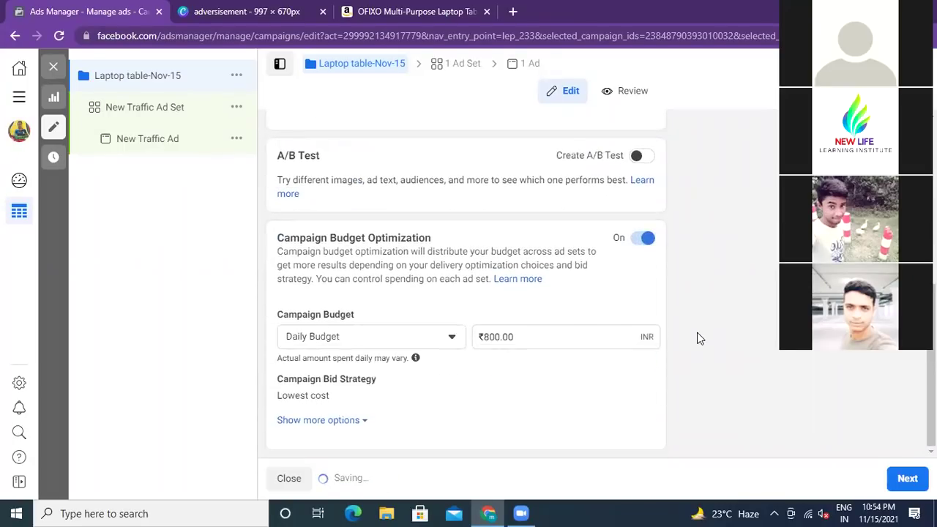
{"action": "left_click", "coordinate": [517, 337]}
{"action": "key", "text": "BackSpace"}
{"action": "key", "text": "BackSpace"}
{"action": "key", "text": "BackSpace"}
{"action": "key", "text": "BackSpace"}
{"action": "key", "text": "BackSpace"}
{"action": "key", "text": "BackSpace"}
{"action": "type", "text": "500"}
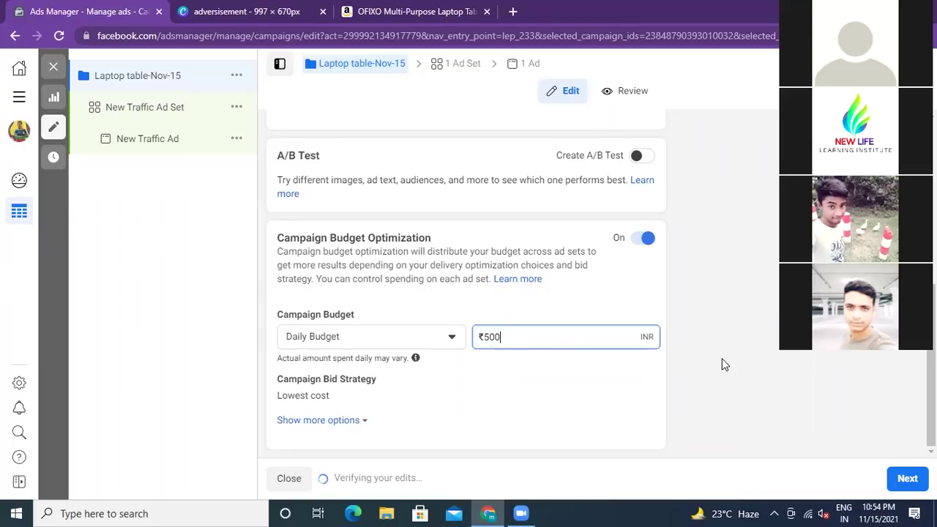
Continue to the New Traffic Ad Set and examine its Budget & Schedule settings.
{"action": "left_click", "coordinate": [906, 479]}
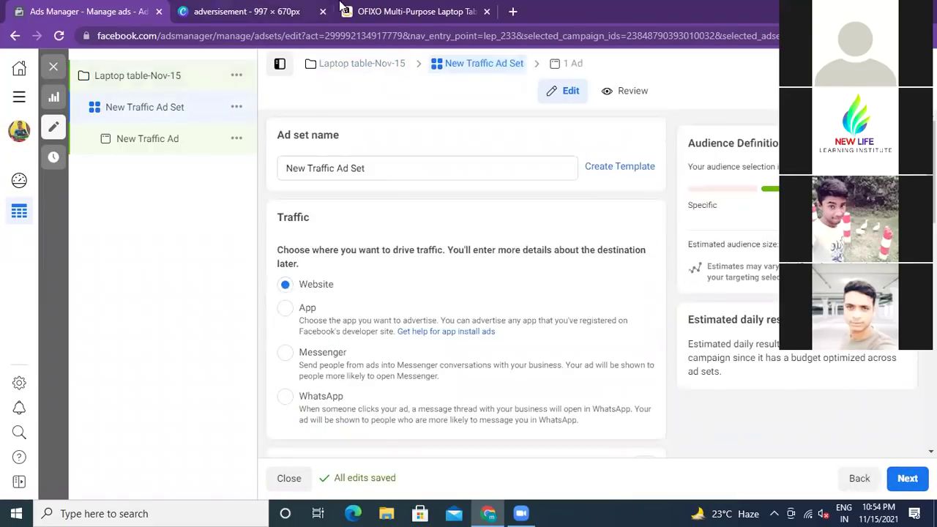
{"action": "scroll", "coordinate": [384, 246], "scroll_direction": "down", "scroll_amount": 1}
{"action": "scroll", "coordinate": [385, 246], "scroll_direction": "down", "scroll_amount": 3}
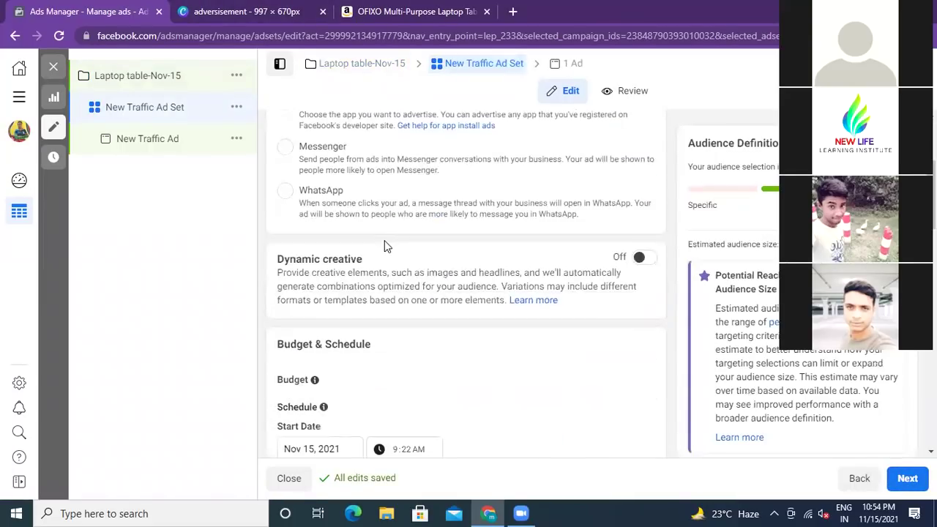
{"action": "scroll", "coordinate": [386, 267], "scroll_direction": "down", "scroll_amount": 1}
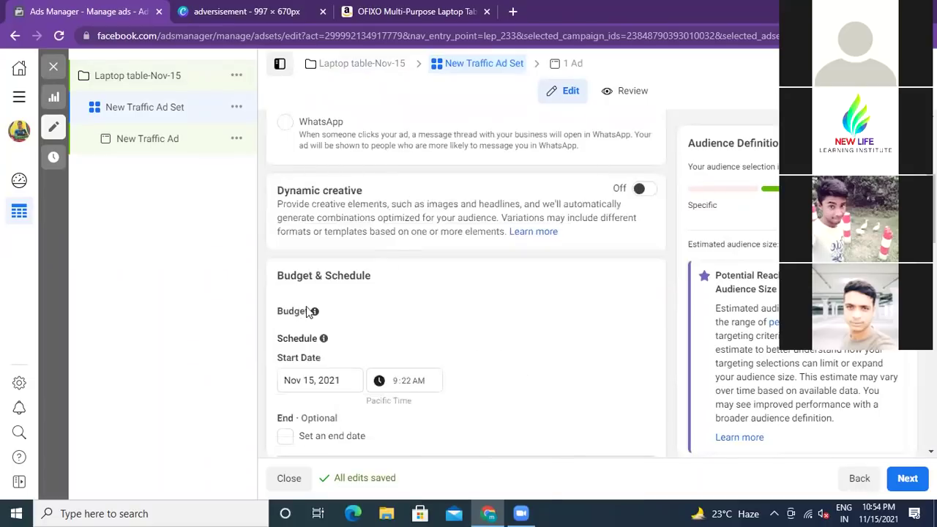
{"action": "mouse_move", "coordinate": [306, 341]}
Recheck the daily budget of the Laptop table-Nov-15 campaign and return to the ad set's Budget & Schedule settings.
{"action": "left_click", "coordinate": [144, 79]}
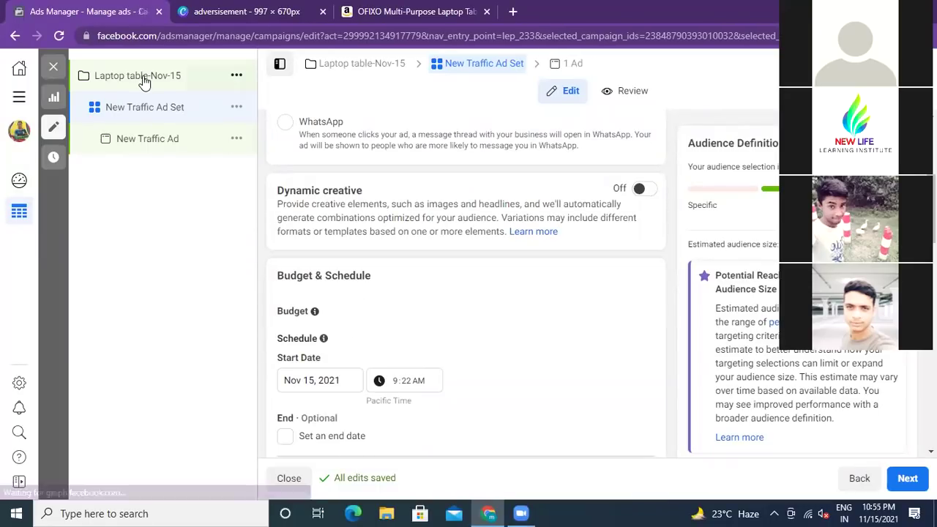
{"action": "scroll", "coordinate": [553, 280], "scroll_direction": "down", "scroll_amount": 5}
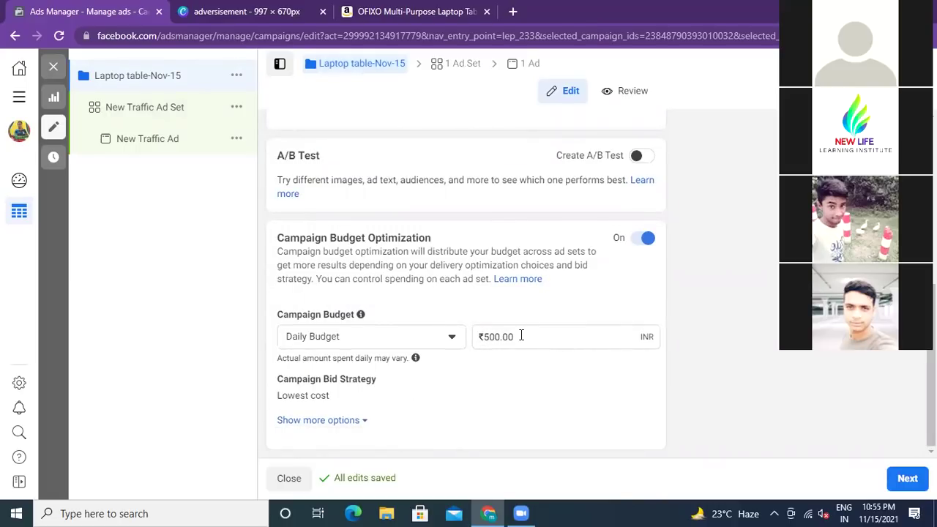
{"action": "left_click", "coordinate": [517, 337]}
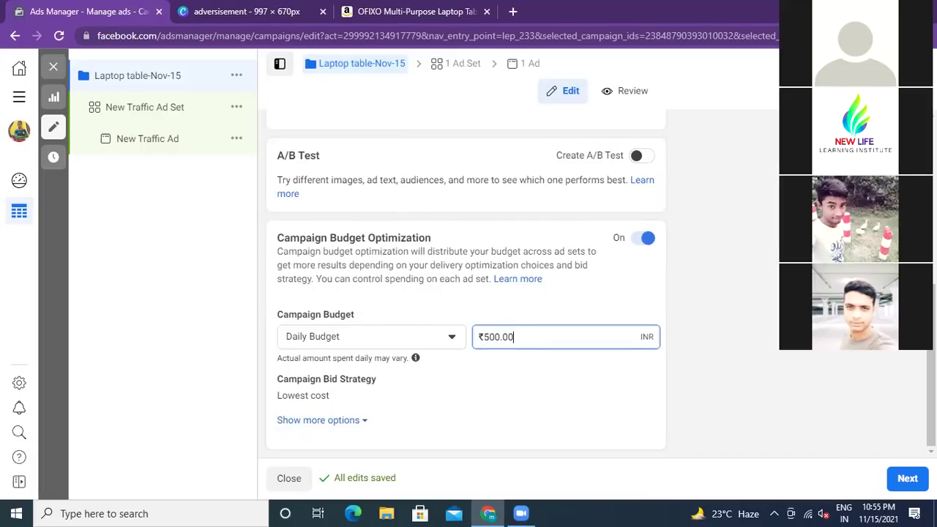
{"action": "left_click", "coordinate": [905, 480]}
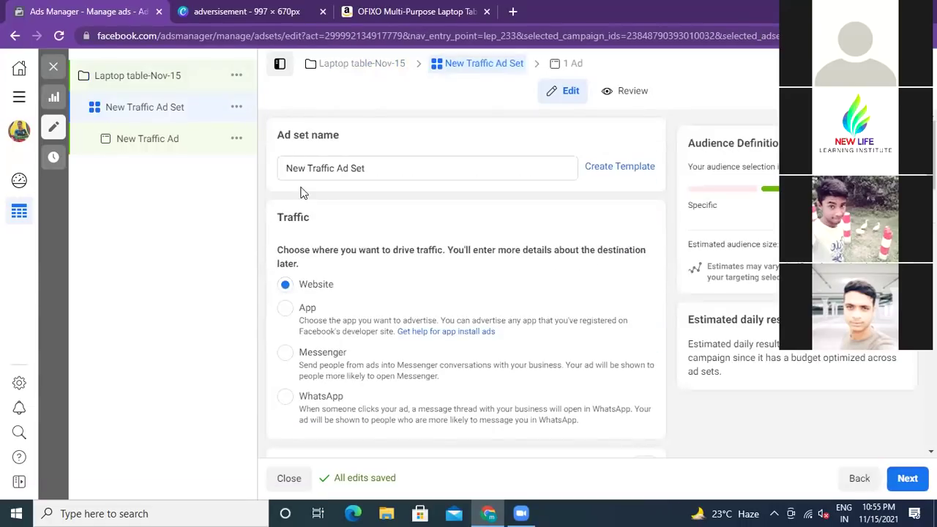
{"action": "scroll", "coordinate": [392, 298], "scroll_direction": "down", "scroll_amount": 2}
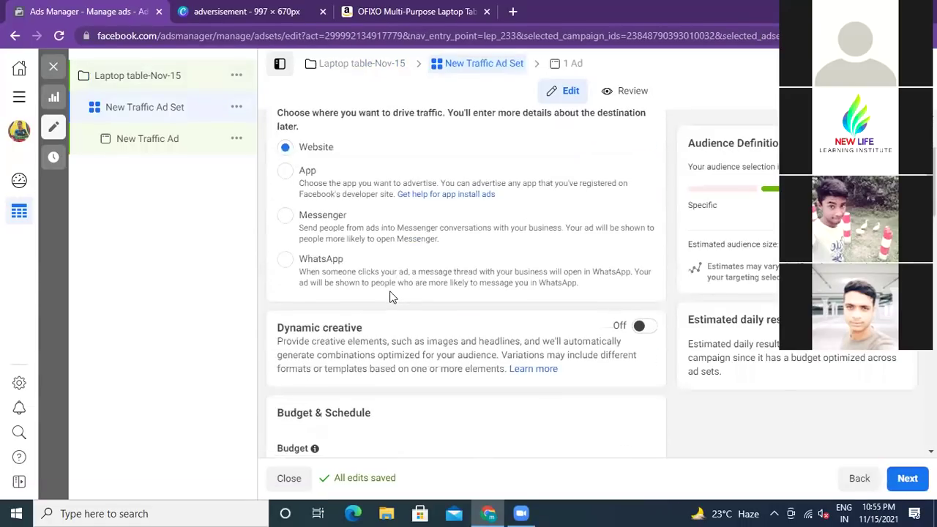
{"action": "scroll", "coordinate": [388, 297], "scroll_direction": "down", "scroll_amount": 3}
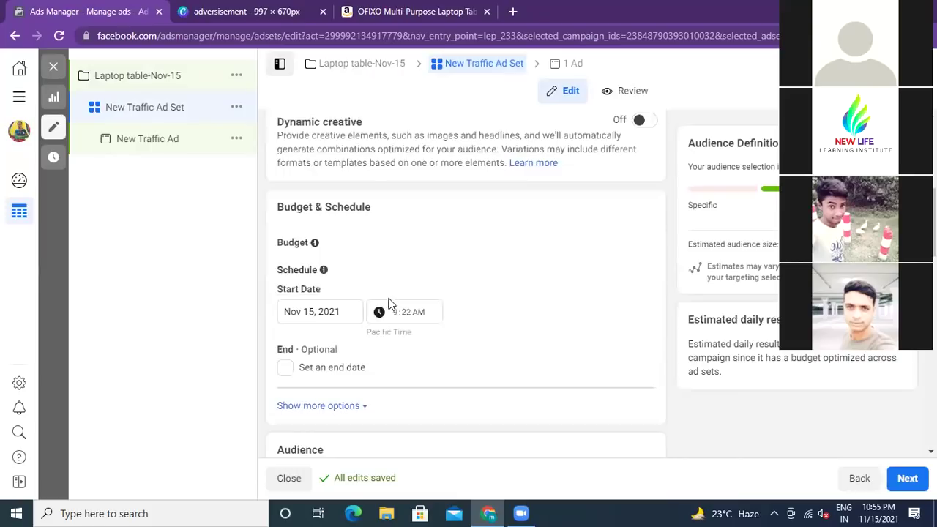
Review the Laptop table-Nov-15 campaign's details and Campaign Budget Optimization settings, and return to the New Traffic Ad Set.
{"action": "mouse_move", "coordinate": [315, 243]}
{"action": "left_click", "coordinate": [166, 82]}
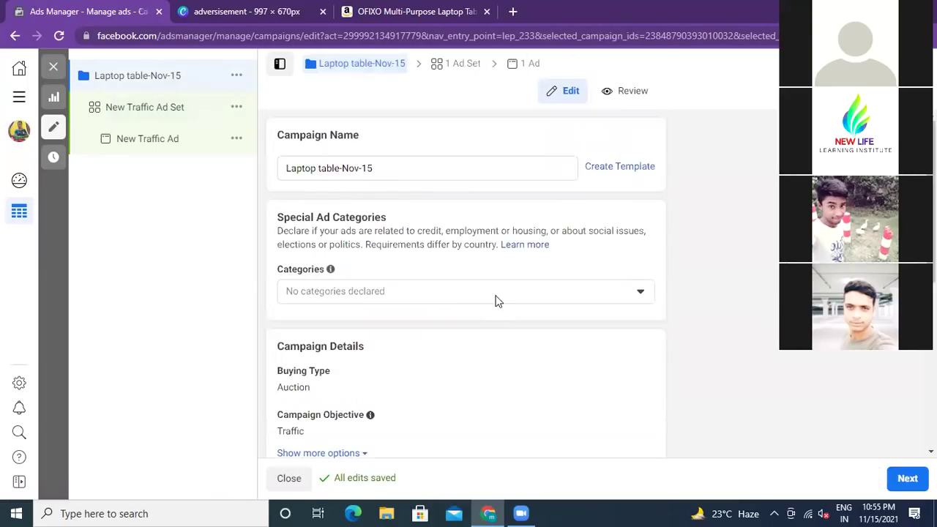
{"action": "scroll", "coordinate": [496, 301], "scroll_direction": "down", "scroll_amount": 2}
{"action": "scroll", "coordinate": [495, 301], "scroll_direction": "down", "scroll_amount": 2}
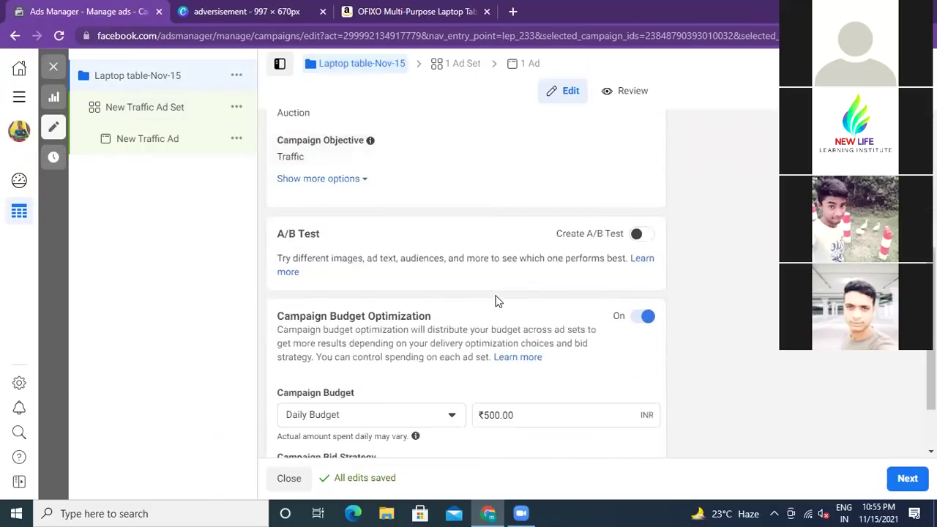
{"action": "scroll", "coordinate": [496, 301], "scroll_direction": "down", "scroll_amount": 1}
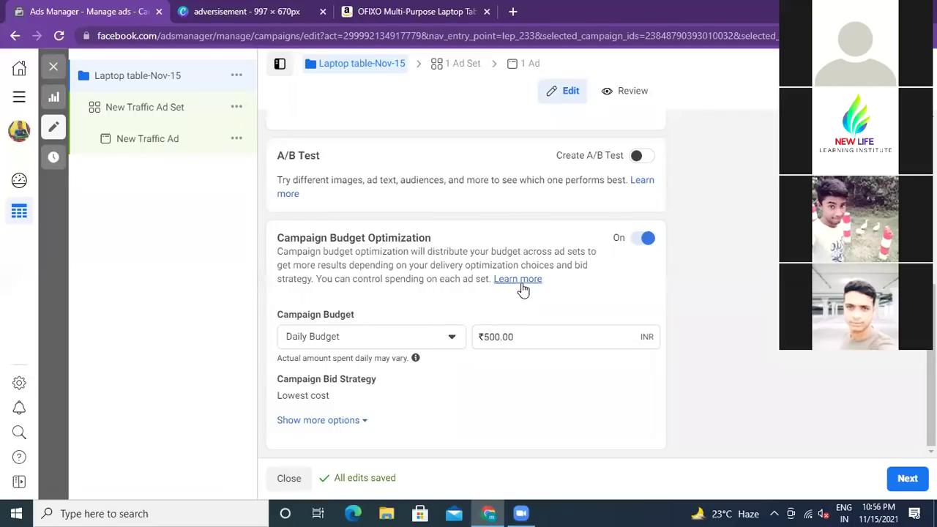
{"action": "scroll", "coordinate": [492, 306], "scroll_direction": "up", "scroll_amount": 3}
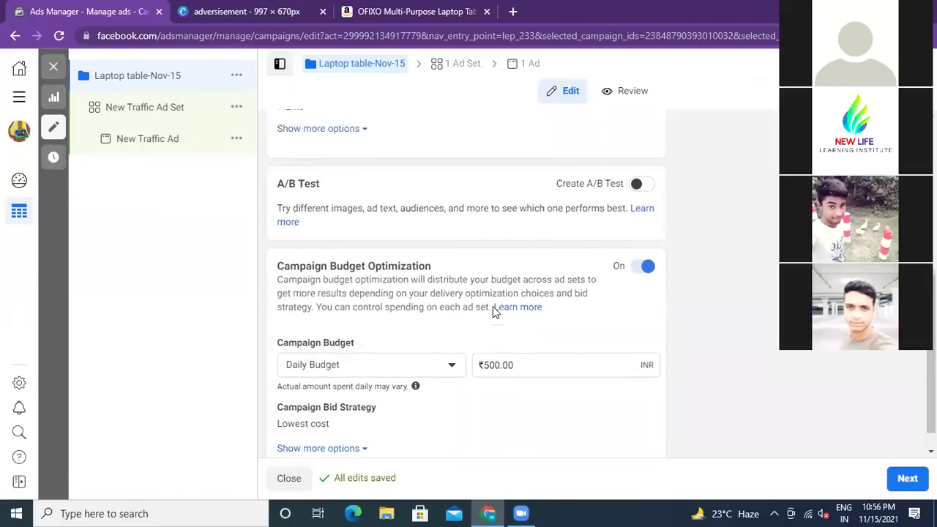
{"action": "scroll", "coordinate": [489, 302], "scroll_direction": "up", "scroll_amount": 2}
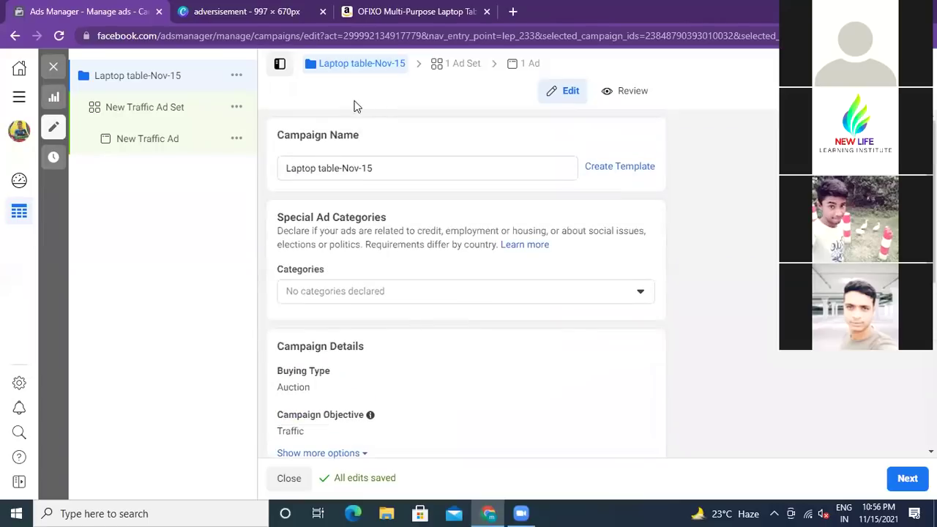
{"action": "left_click", "coordinate": [131, 119]}
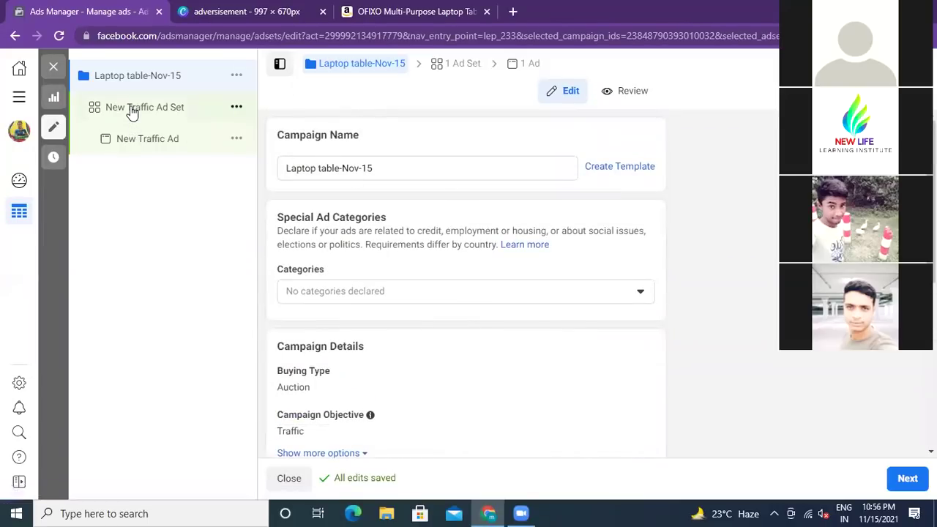
{"action": "scroll", "coordinate": [441, 256], "scroll_direction": "down", "scroll_amount": 2}
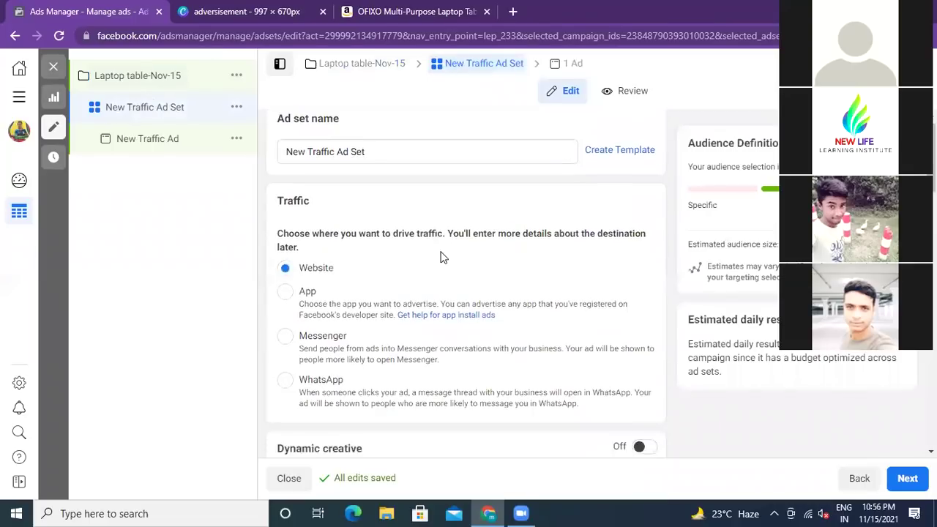
{"action": "scroll", "coordinate": [442, 257], "scroll_direction": "up", "scroll_amount": 2}
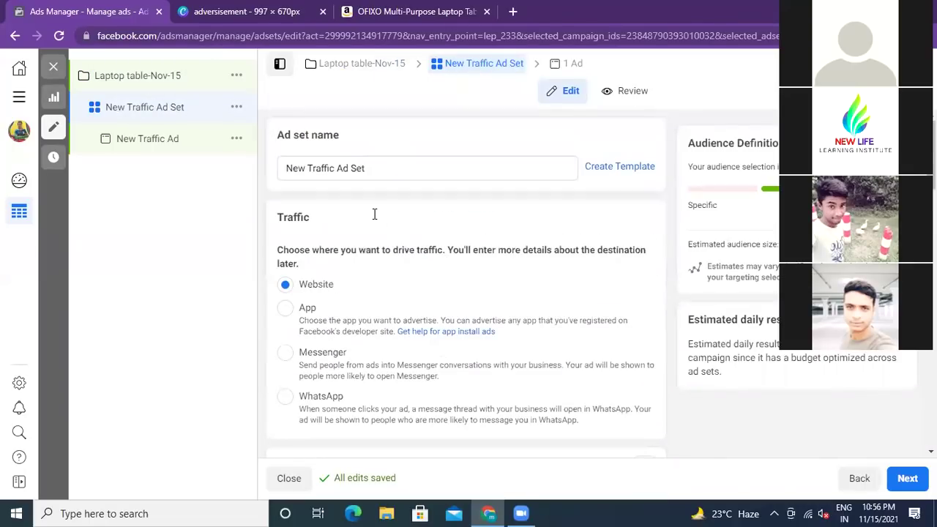
Rename the New Traffic Ad Set as "Laptop stand-1", checking the parent campaign's name for reference.
{"action": "left_click", "coordinate": [366, 169]}
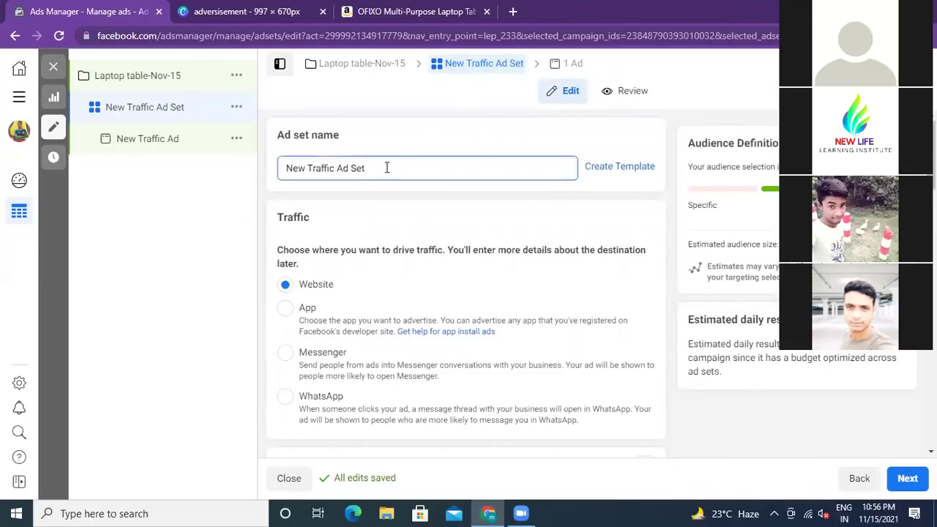
{"action": "left_click", "coordinate": [151, 83]}
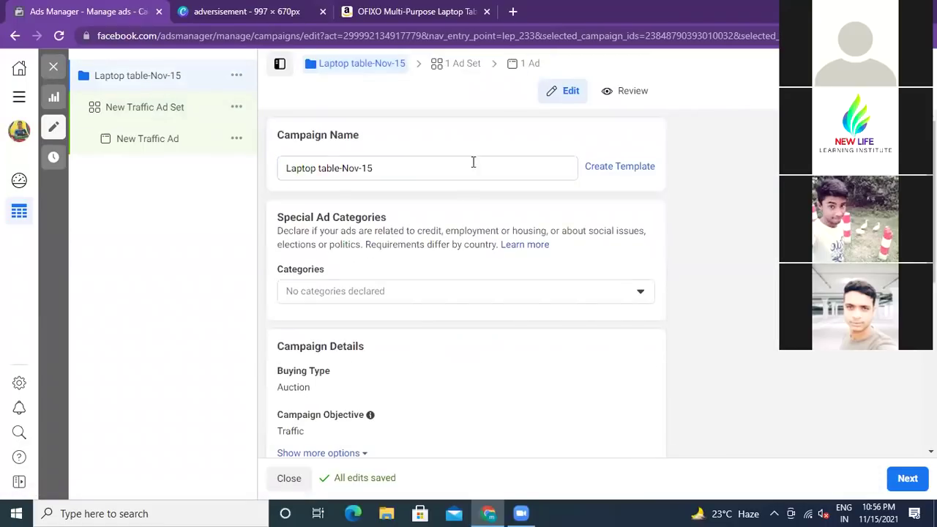
{"action": "left_click", "coordinate": [139, 114]}
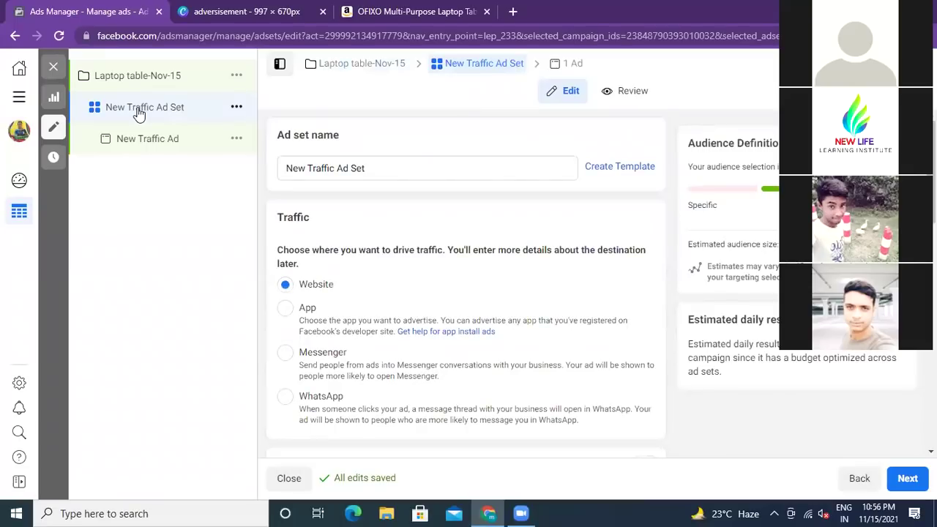
{"action": "left_click", "coordinate": [377, 168]}
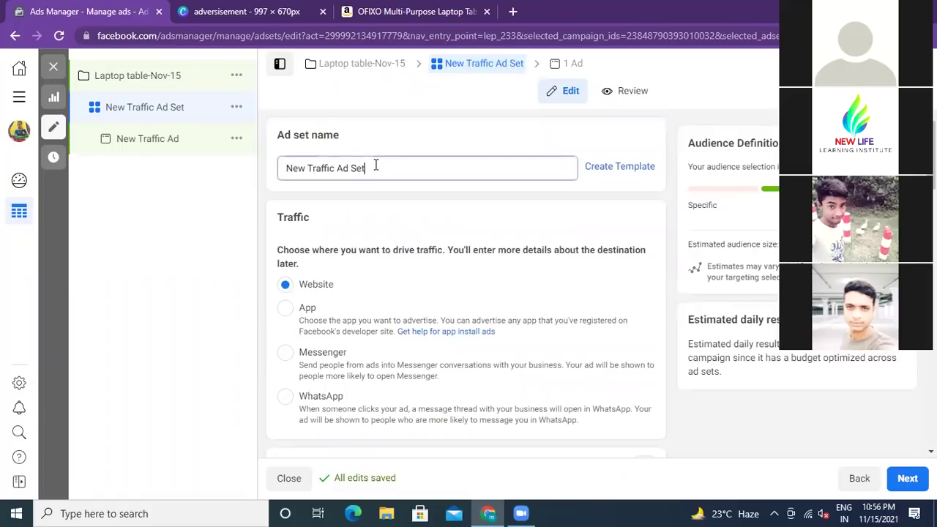
{"action": "key", "text": "BackSpace"}
{"action": "key", "text": "BackSpace"}
{"action": "key", "text": "BackSpace"}
{"action": "key", "text": "BackSpace"}
{"action": "key", "text": "BackSpace"}
{"action": "key", "text": "BackSpace"}
{"action": "key", "text": "BackSpace"}
{"action": "key", "text": "BackSpace"}
{"action": "key", "text": "BackSpace"}
{"action": "key", "text": "BackSpace"}
{"action": "key", "text": "BackSpace"}
{"action": "key", "text": "BackSpace"}
{"action": "key", "text": "BackSpace"}
{"action": "key", "text": "BackSpace"}
{"action": "key", "text": "BackSpace"}
{"action": "key", "text": "BackSpace"}
{"action": "key", "text": "BackSpace"}
{"action": "key", "text": "BackSpace"}
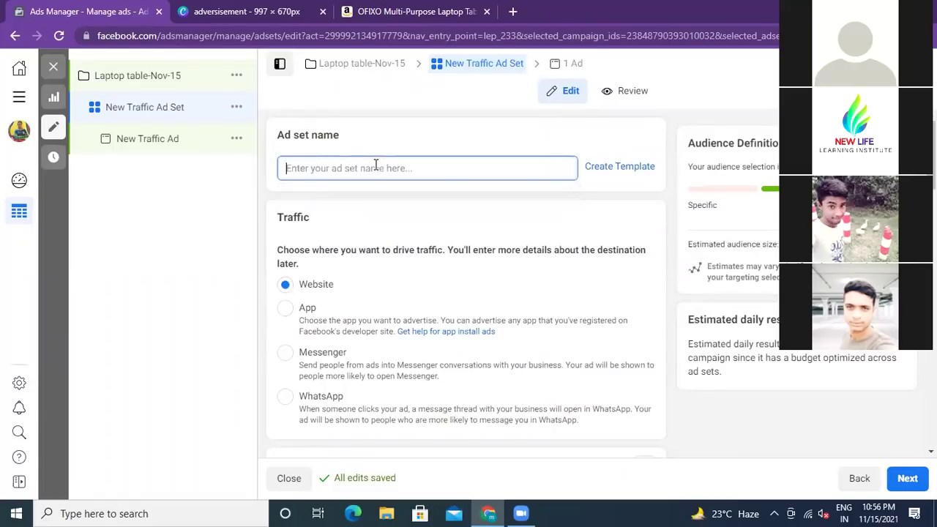
{"action": "type", "text": "L"}
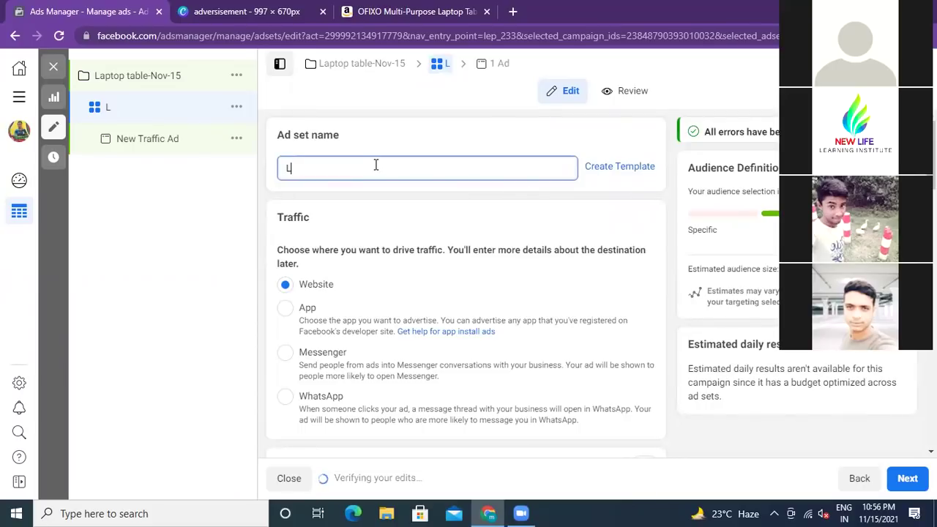
{"action": "type", "text": "aptop "}
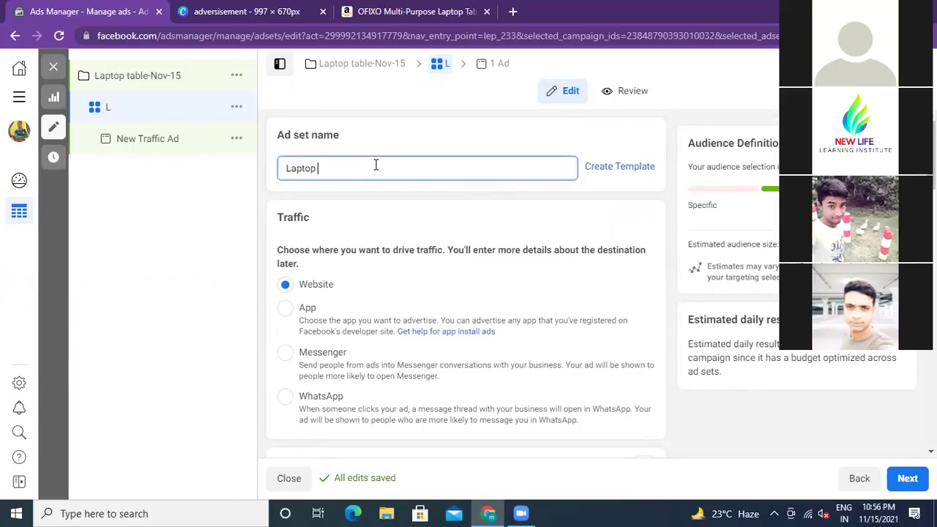
{"action": "type", "text": "stand-"}
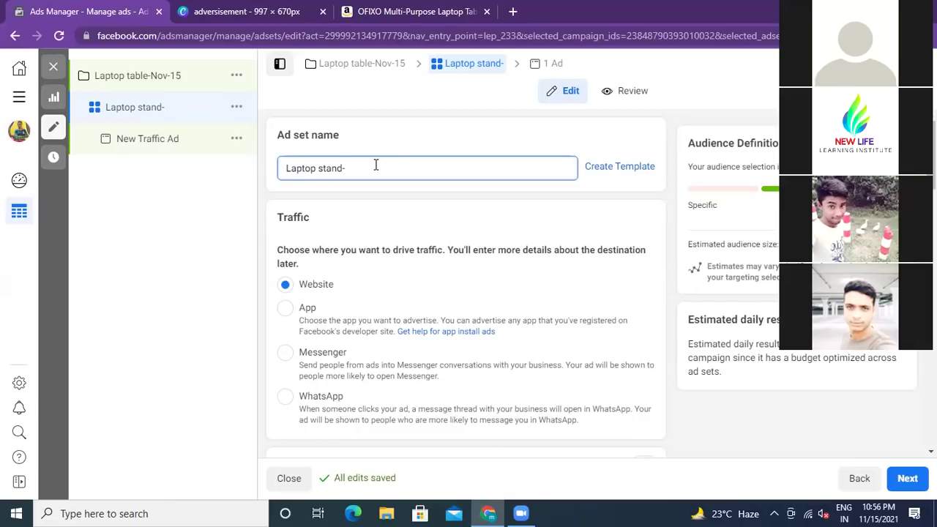
{"action": "type", "text": "1"}
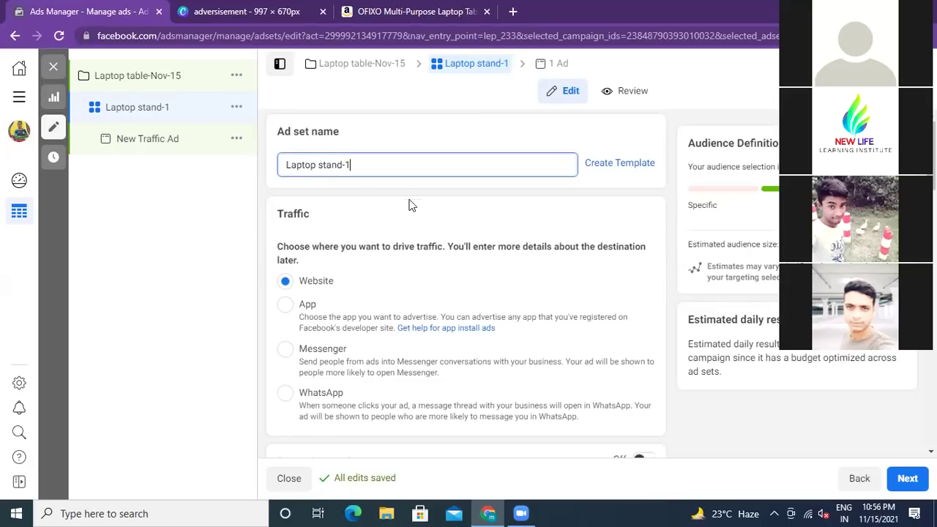
Enable an end date in the ad set's schedule and set it to Nov 30, 2021.
{"action": "scroll", "coordinate": [409, 205], "scroll_direction": "down", "scroll_amount": 2}
{"action": "scroll", "coordinate": [411, 206], "scroll_direction": "down", "scroll_amount": 1}
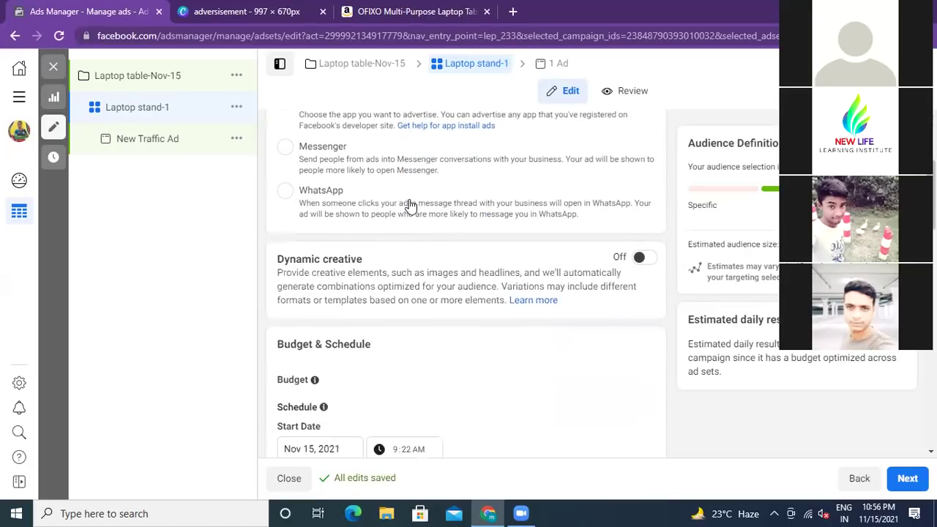
{"action": "scroll", "coordinate": [411, 207], "scroll_direction": "down", "scroll_amount": 2}
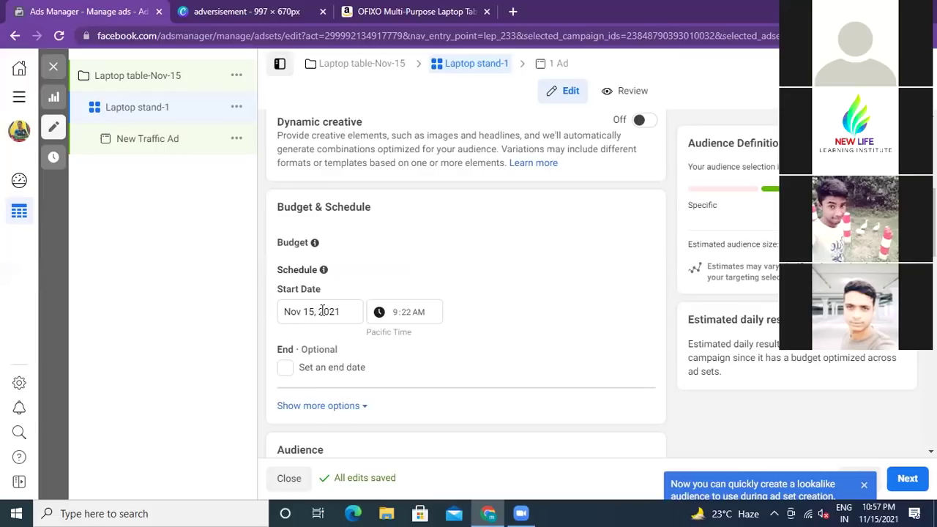
{"action": "left_click", "coordinate": [284, 369]}
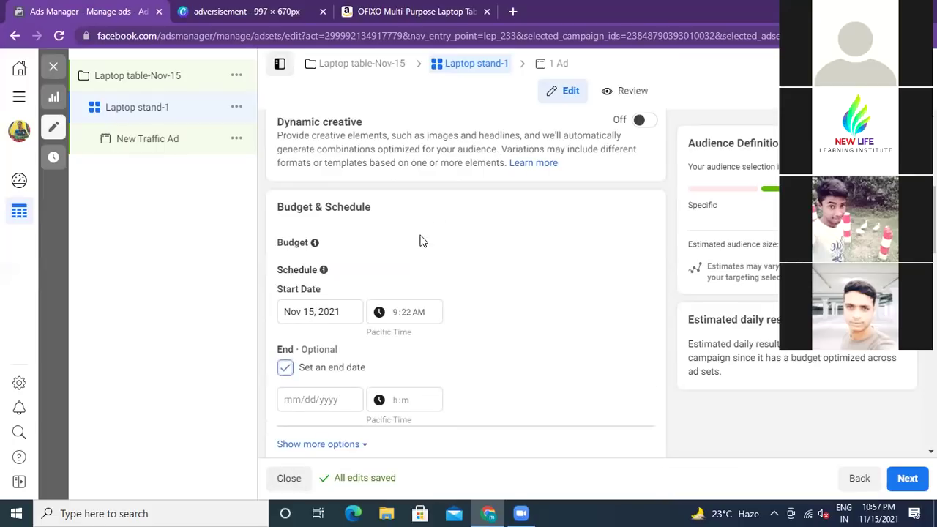
{"action": "scroll", "coordinate": [471, 255], "scroll_direction": "down", "scroll_amount": 1}
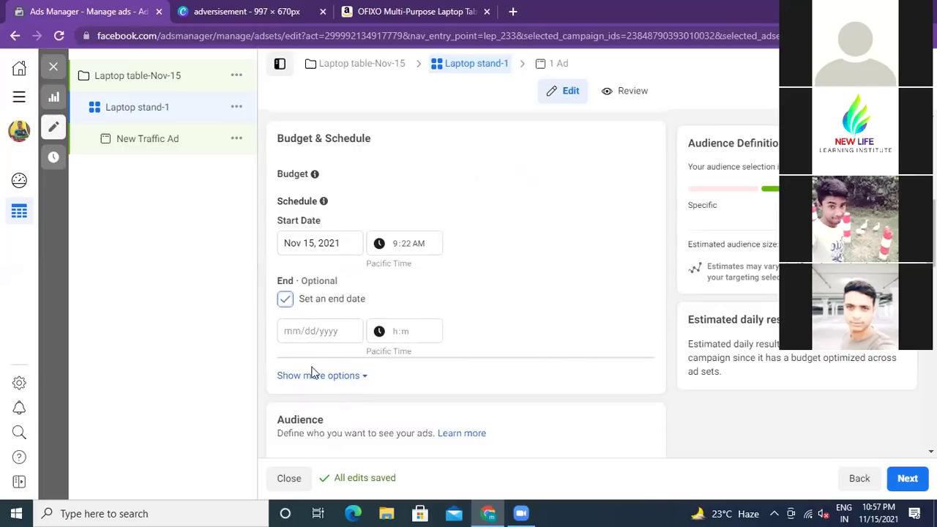
{"action": "left_click", "coordinate": [293, 330]}
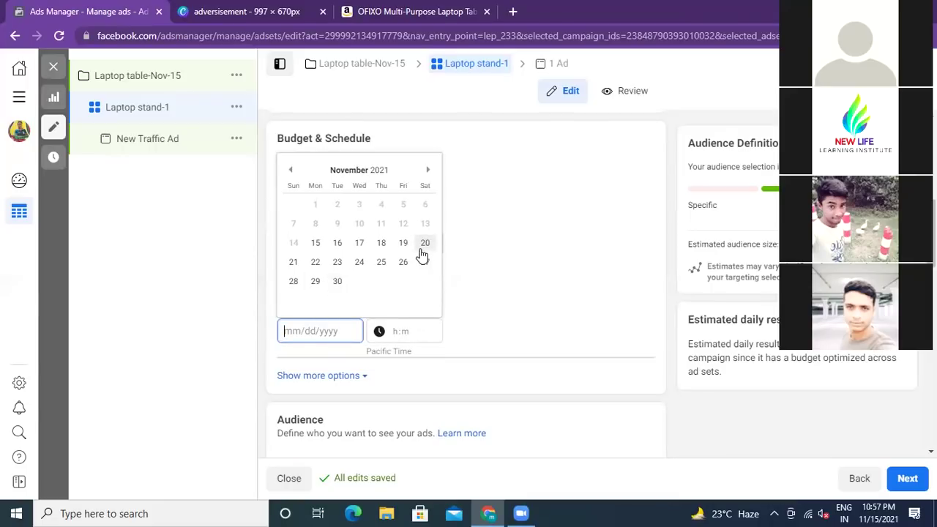
{"action": "left_click", "coordinate": [337, 283]}
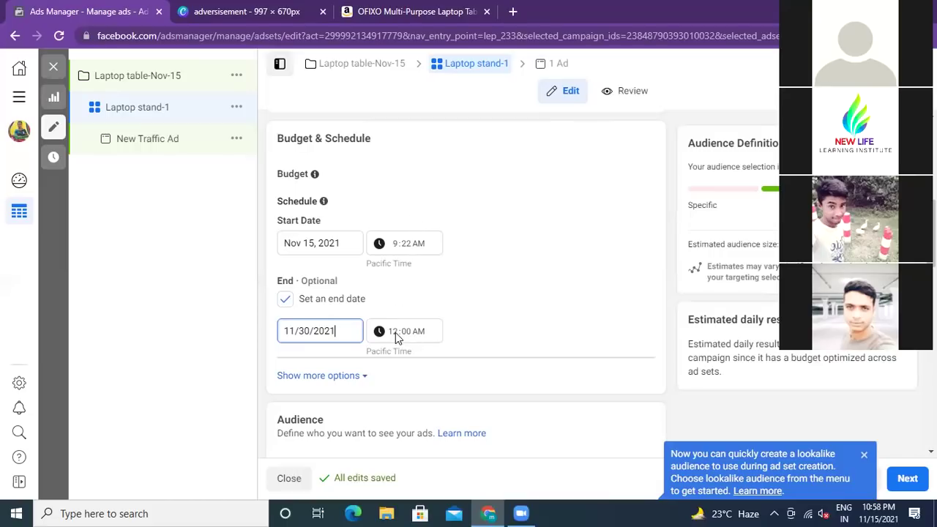
Set the ad set's start time on Nov 15, 2021 to 12:00 PM.
{"action": "left_click", "coordinate": [399, 245]}
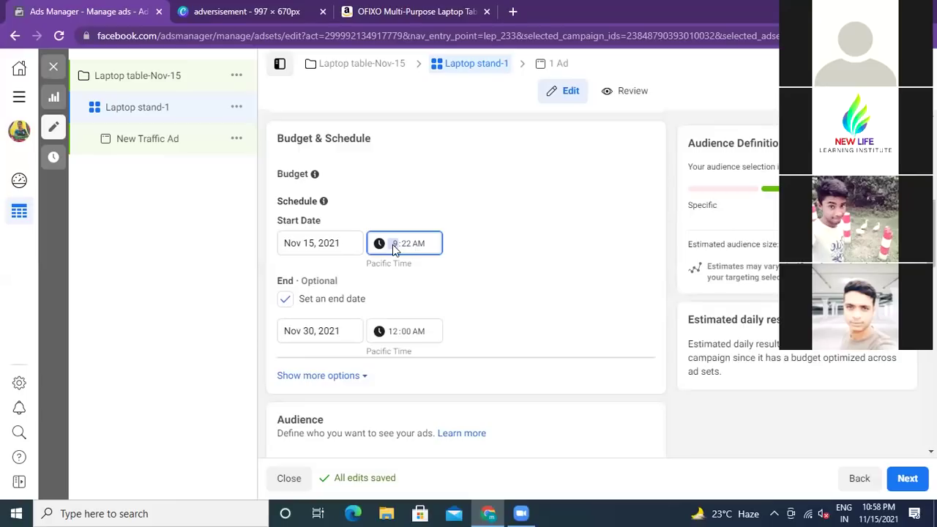
{"action": "type", "text": "12"}
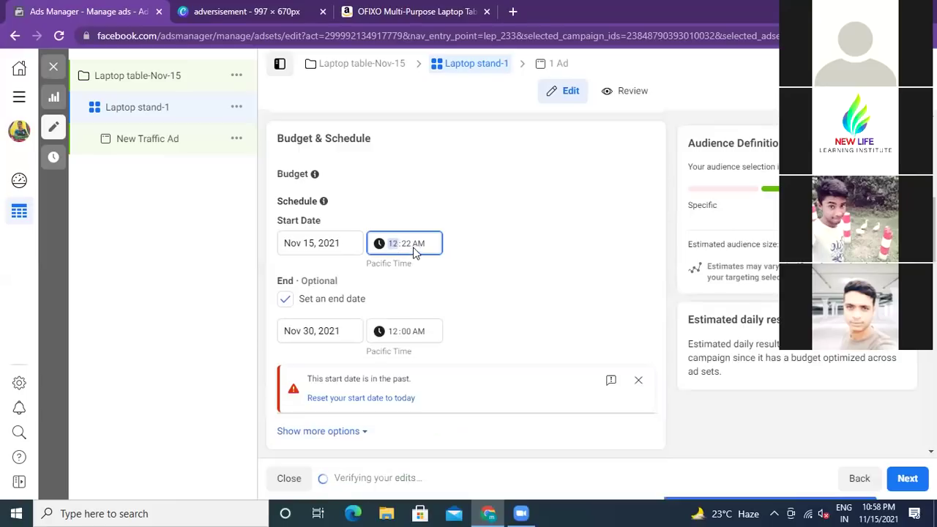
{"action": "left_click", "coordinate": [422, 244]}
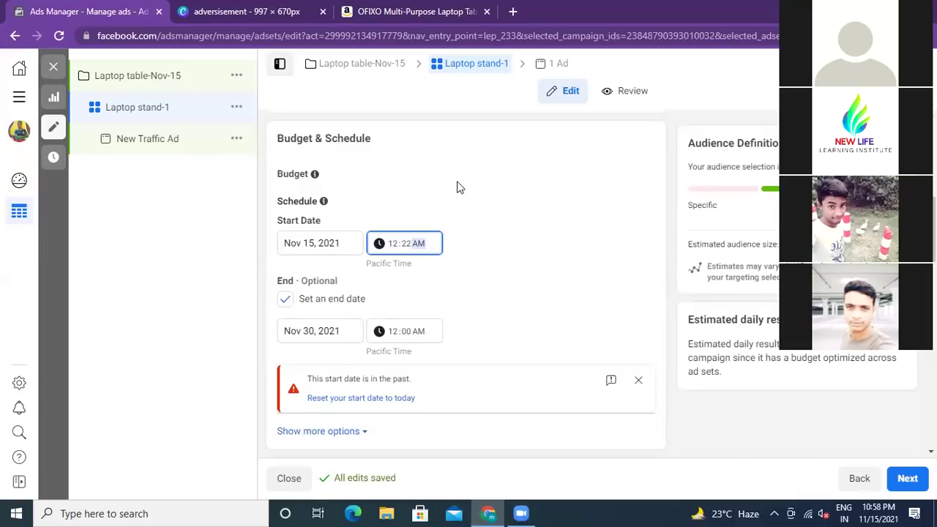
{"action": "key", "text": "p"}
{"action": "left_click", "coordinate": [408, 246]}
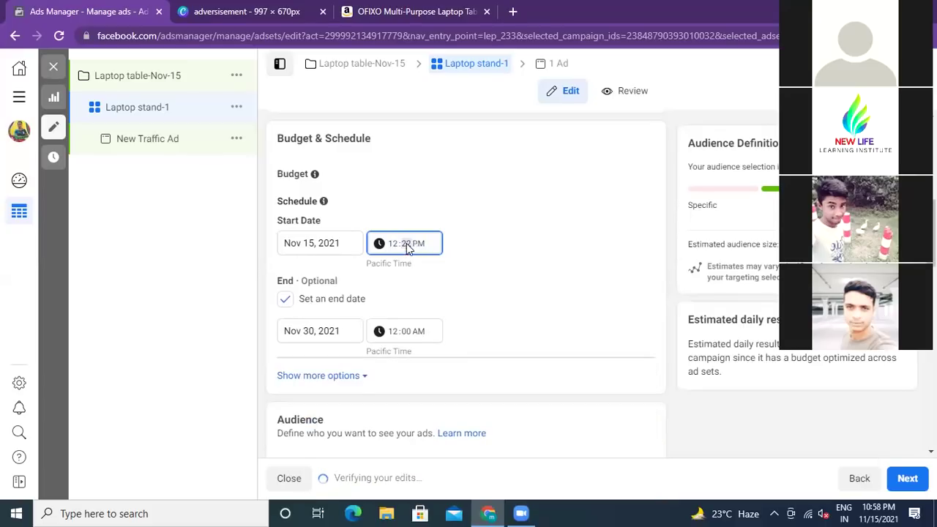
{"action": "type", "text": "00"}
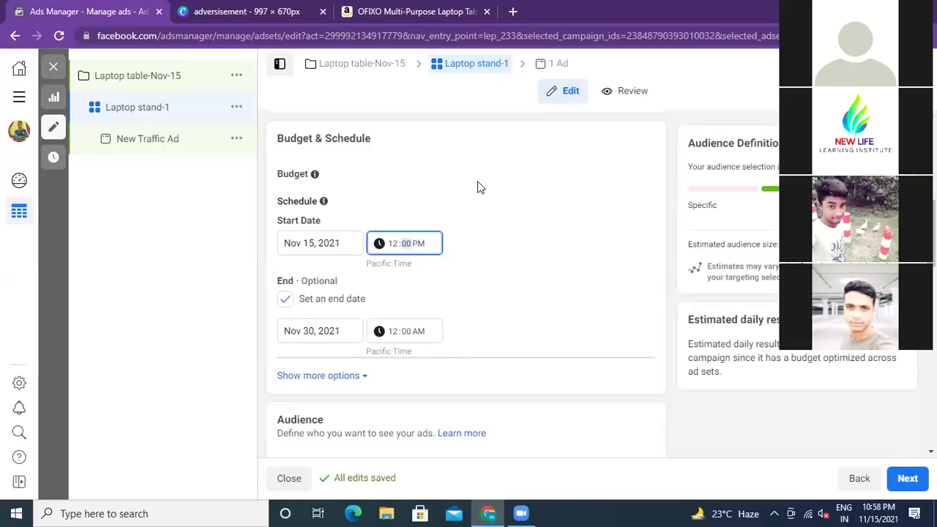
{"action": "left_click", "coordinate": [482, 241]}
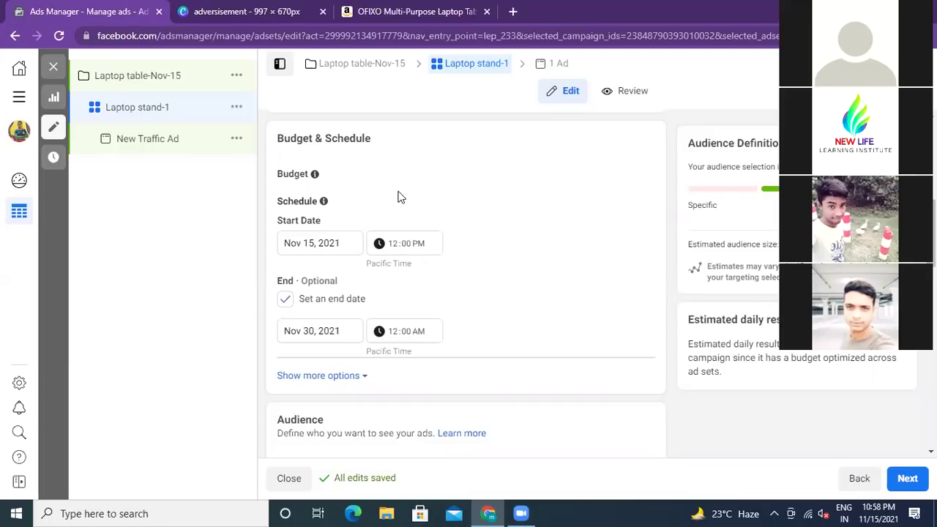
Switch the ad set's start time to 12:00 AM and dismiss the start date warning.
{"action": "left_click", "coordinate": [395, 247]}
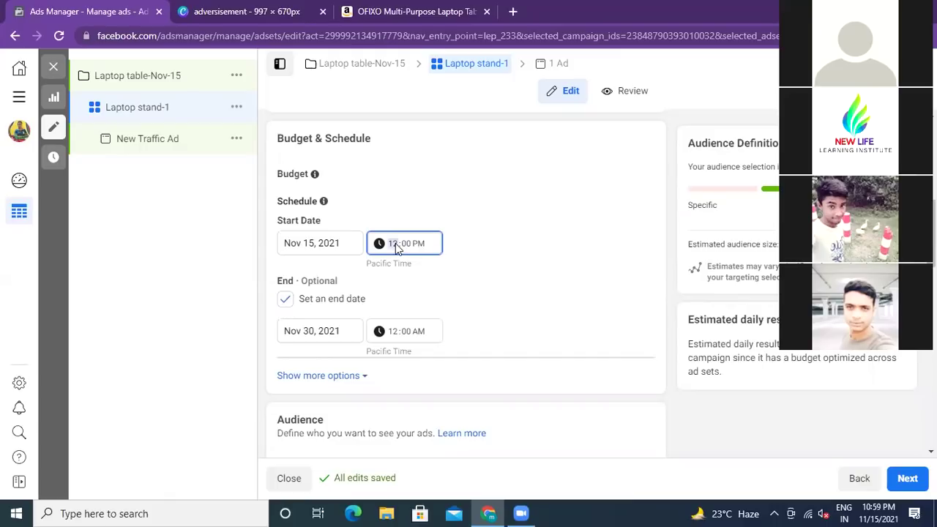
{"action": "left_click", "coordinate": [418, 247]}
{"action": "key", "text": "a"}
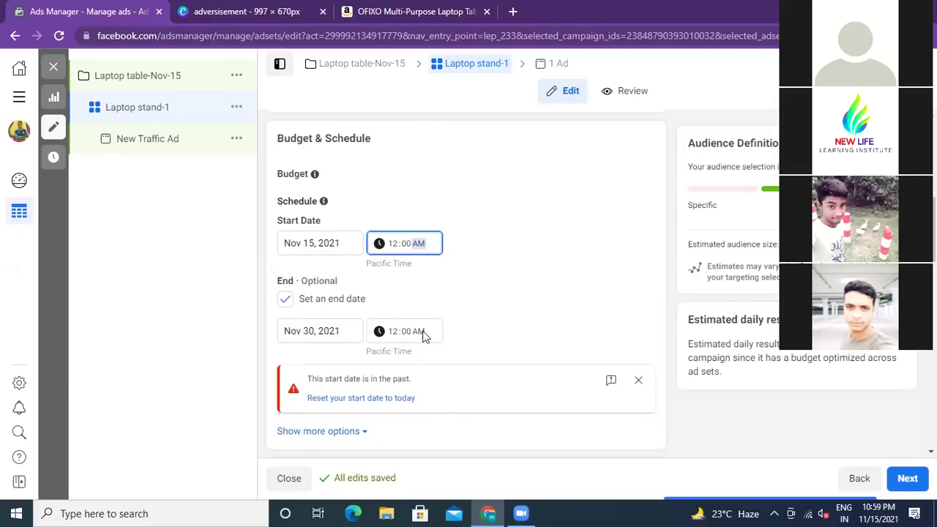
{"action": "left_click", "coordinate": [639, 382]}
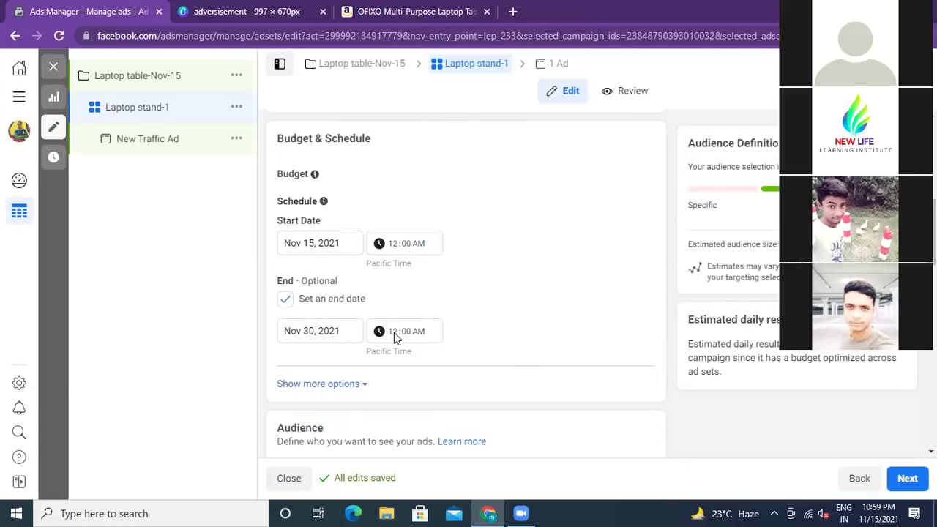
Set the ad set's end time on Nov 30, 2021 to 8:00 PM.
{"action": "left_click", "coordinate": [419, 332]}
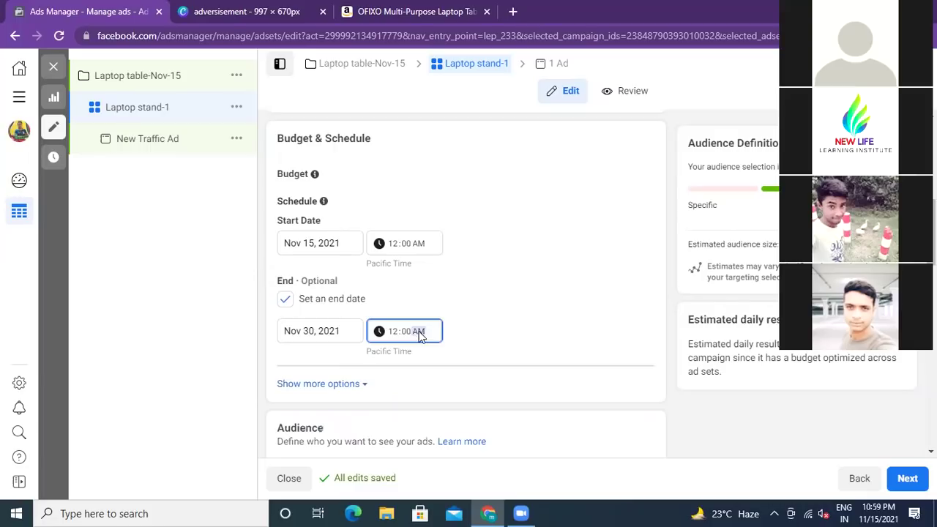
{"action": "key", "text": "p"}
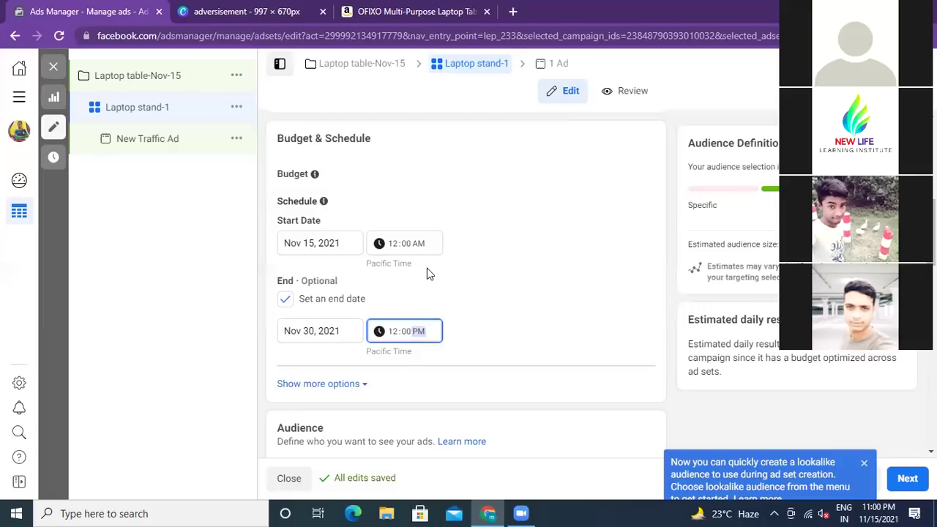
{"action": "left_click", "coordinate": [393, 331]}
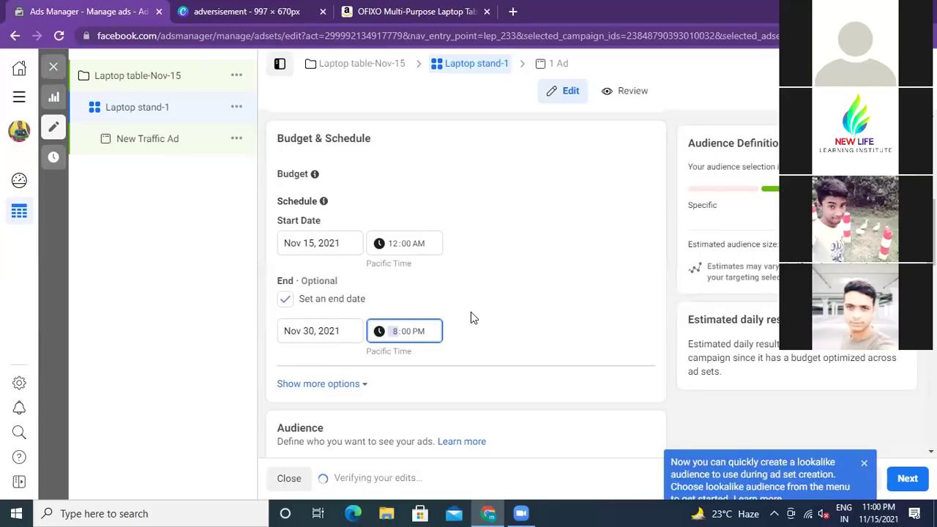
Set the ad set's end time on Nov 30, 2021 to 10:00 PM.
{"action": "type", "text": "10"}
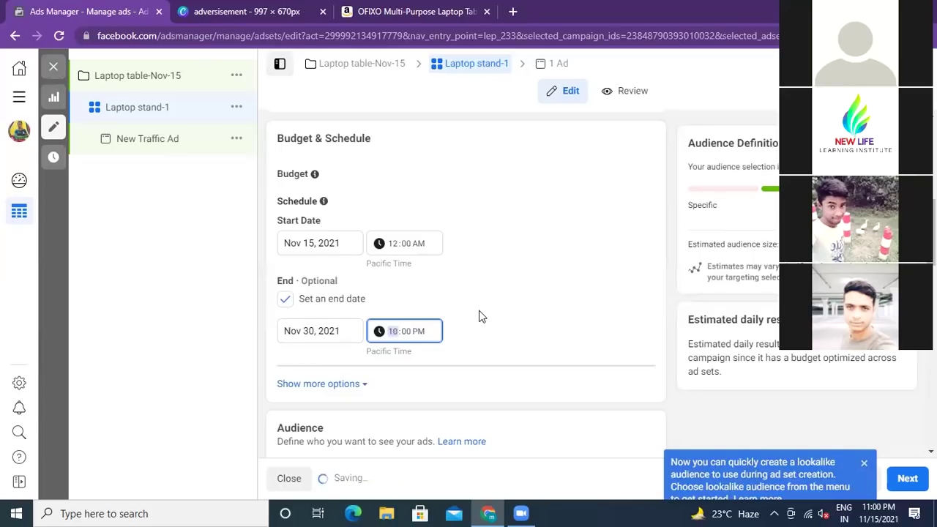
{"action": "left_click", "coordinate": [481, 316]}
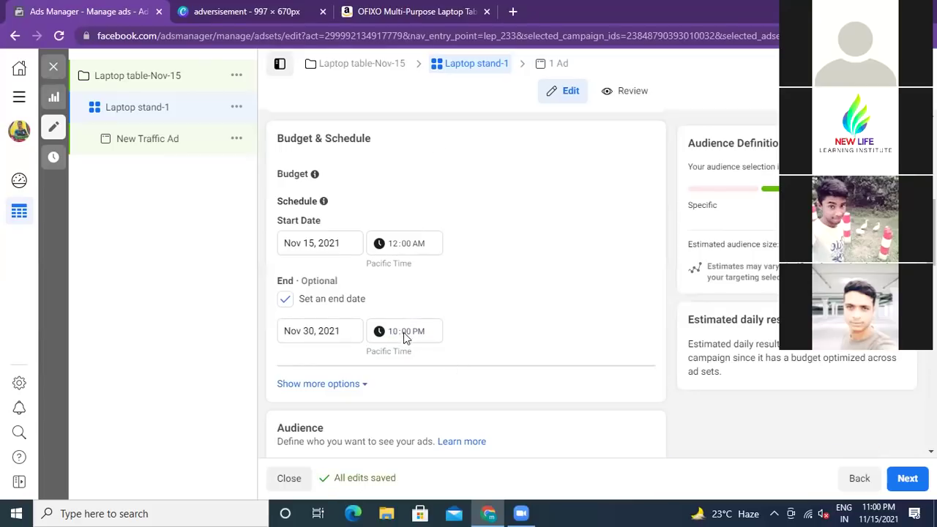
Review the ad set's Audience section and its options for creating new audiences, checking the targeting notes in the Canva design along the way.
{"action": "scroll", "coordinate": [492, 309], "scroll_direction": "down", "scroll_amount": 1}
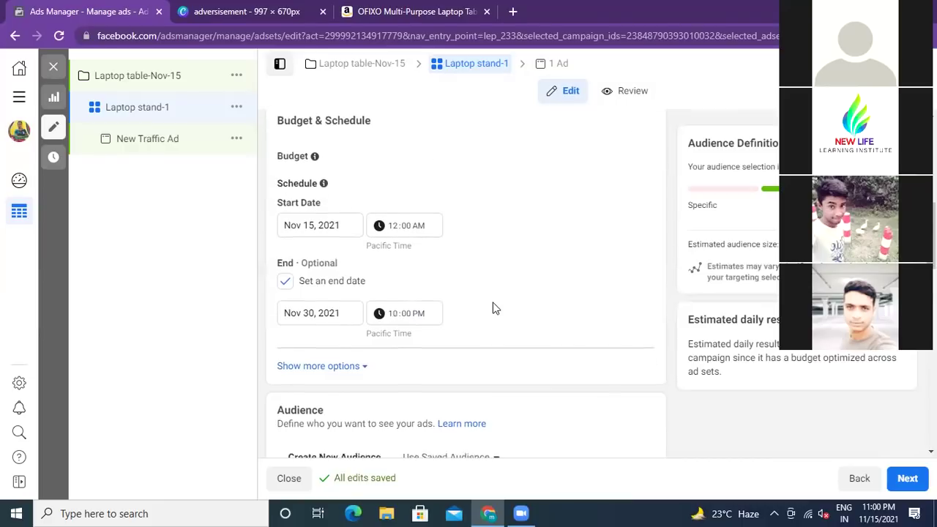
{"action": "scroll", "coordinate": [493, 309], "scroll_direction": "down", "scroll_amount": 2}
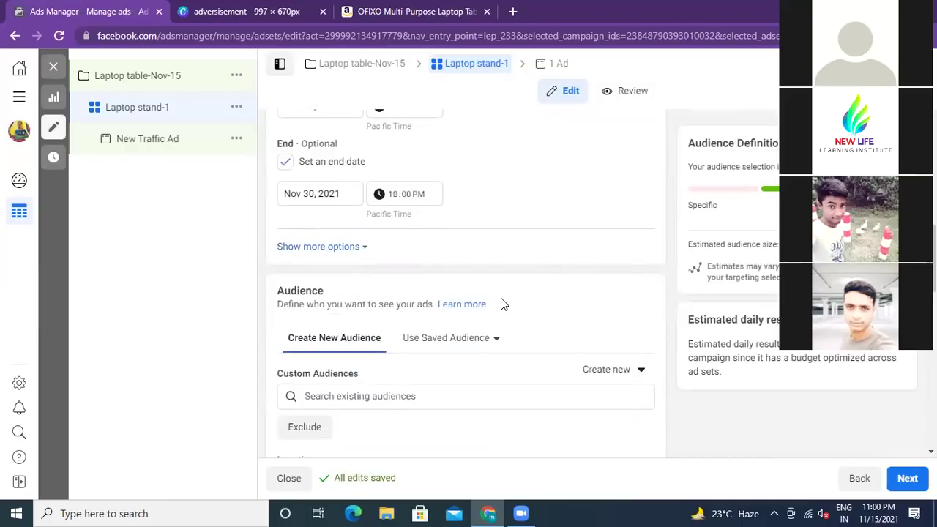
{"action": "scroll", "coordinate": [501, 304], "scroll_direction": "down", "scroll_amount": 2}
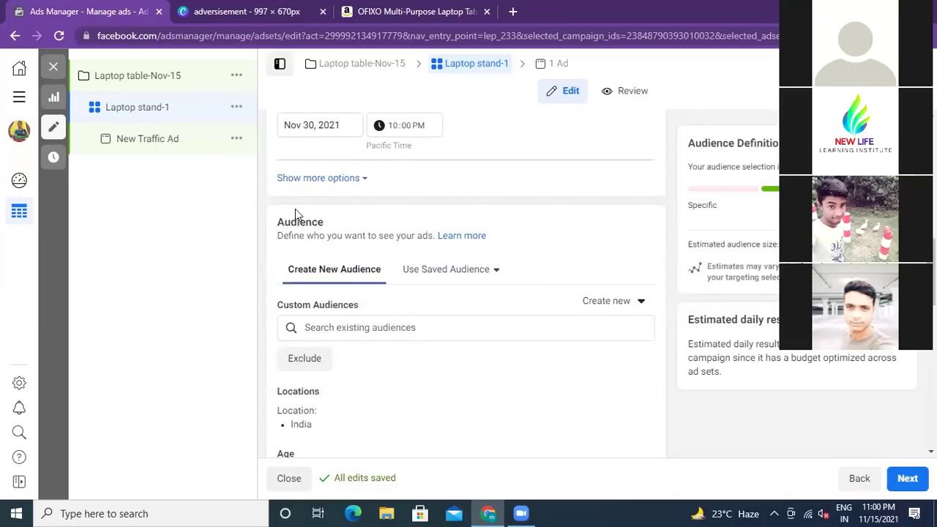
{"action": "left_click", "coordinate": [262, 11]}
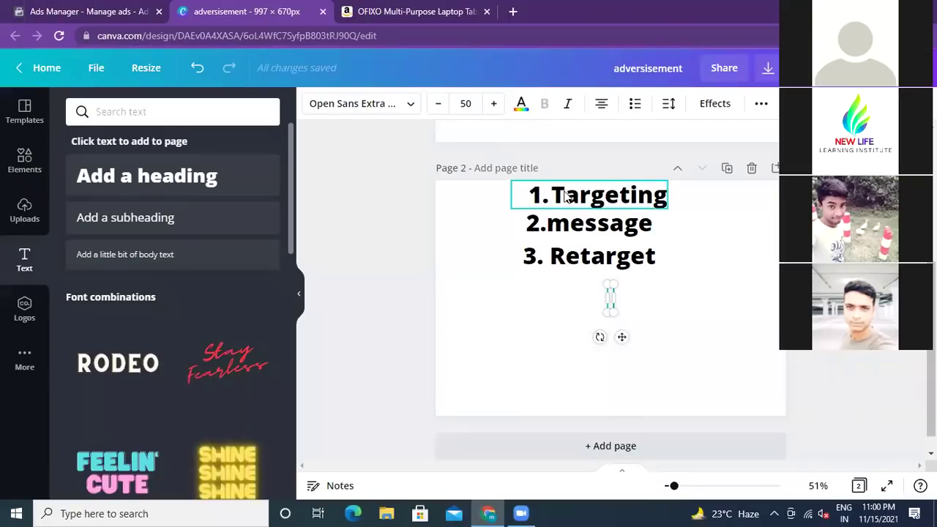
{"action": "left_click", "coordinate": [124, 17]}
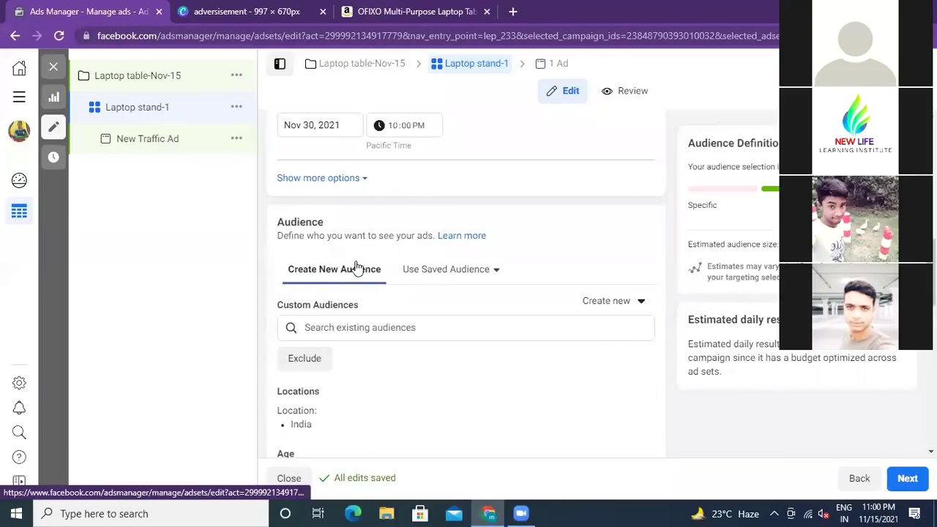
{"action": "scroll", "coordinate": [356, 264], "scroll_direction": "down", "scroll_amount": 1}
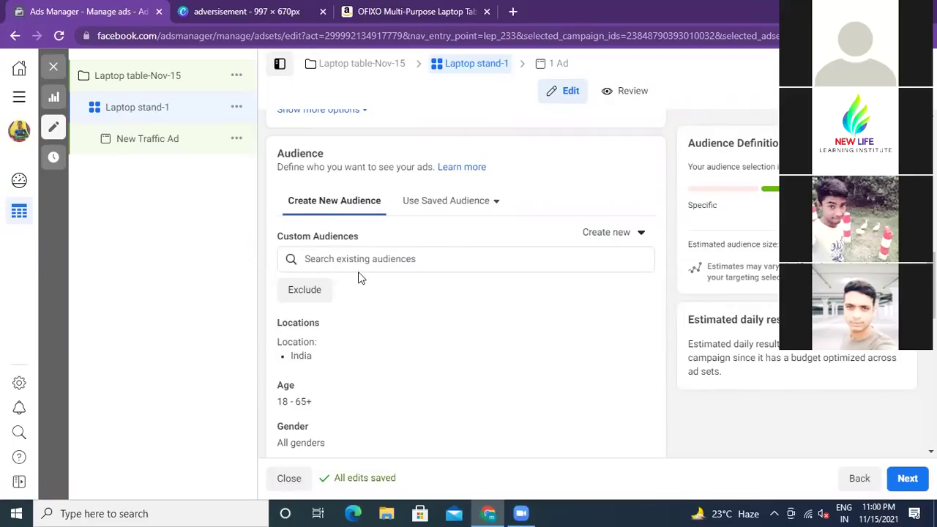
{"action": "scroll", "coordinate": [359, 276], "scroll_direction": "down", "scroll_amount": 2}
{"action": "scroll", "coordinate": [362, 276], "scroll_direction": "up", "scroll_amount": 1}
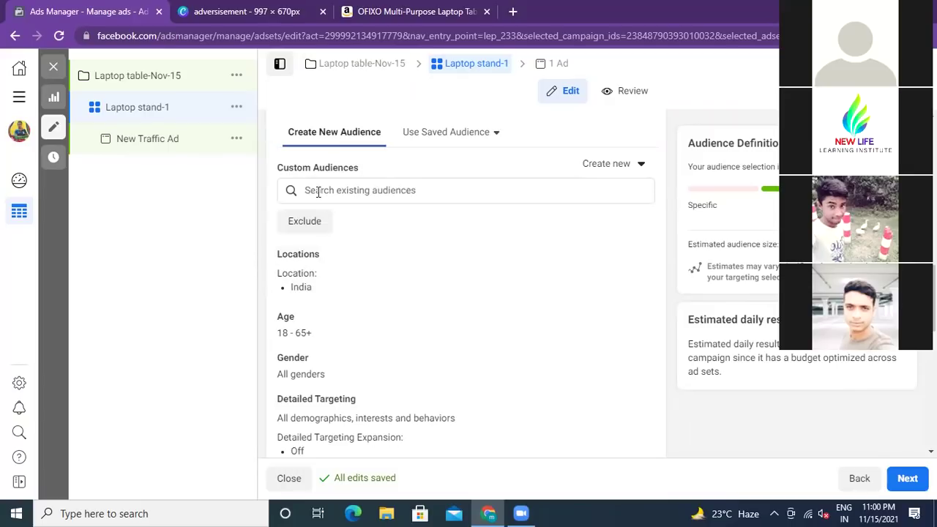
{"action": "left_click", "coordinate": [641, 166]}
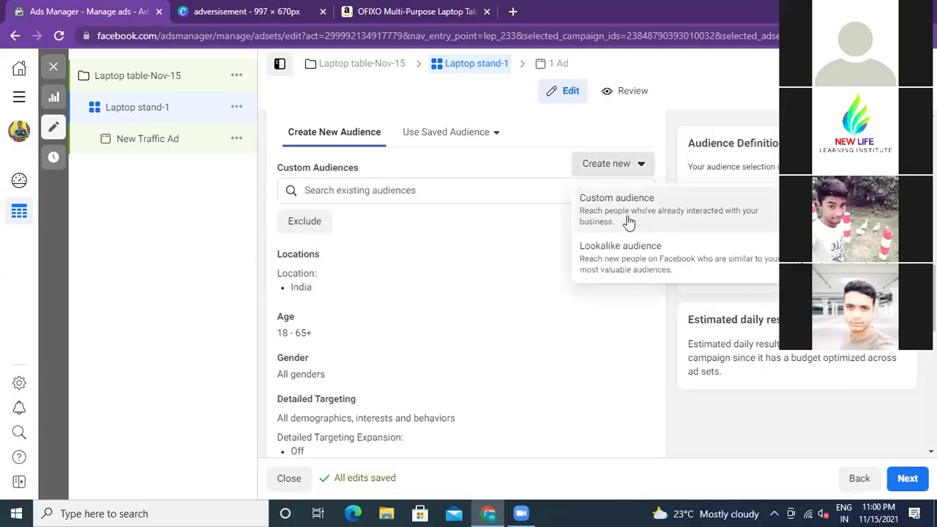
{"action": "left_click", "coordinate": [523, 289]}
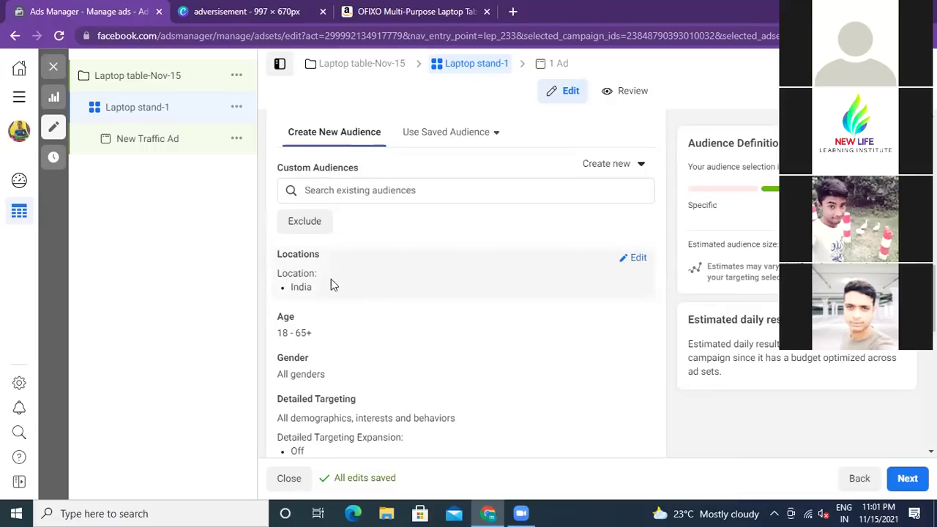
Edit the ad set's audience locations, check the location type options, and replace India with United States.
{"action": "left_click", "coordinate": [638, 260]}
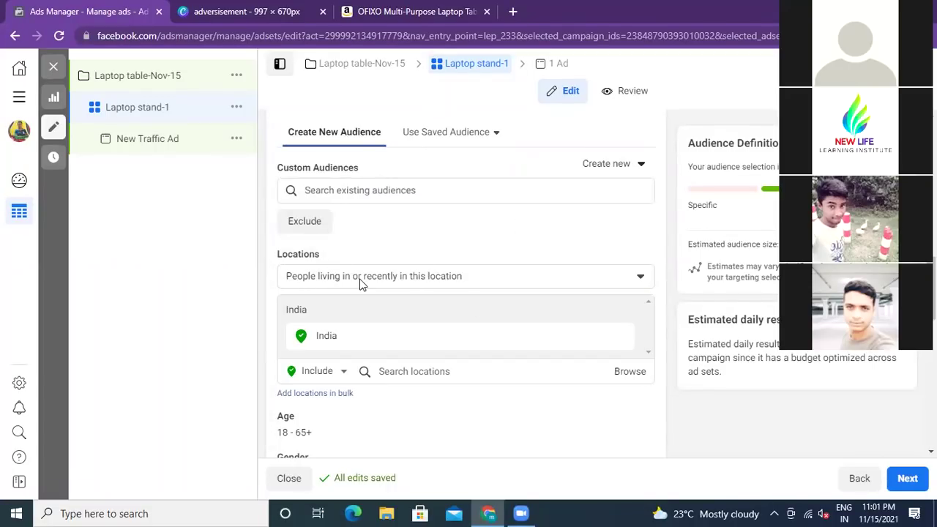
{"action": "left_click", "coordinate": [642, 280]}
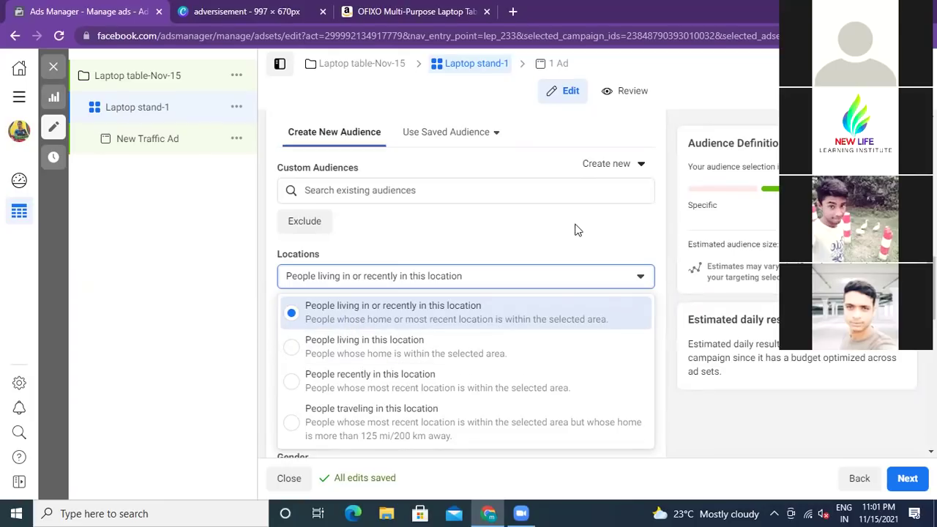
{"action": "left_click", "coordinate": [554, 230]}
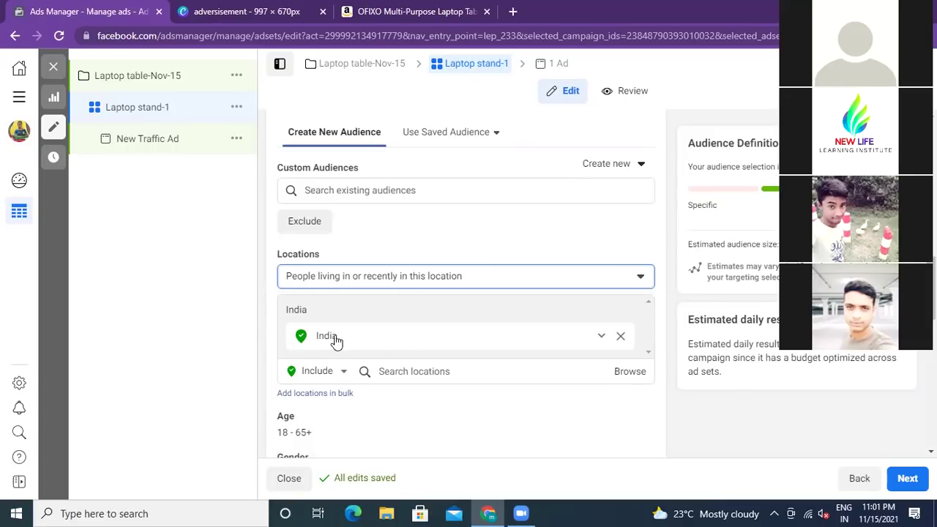
{"action": "left_click", "coordinate": [622, 337]}
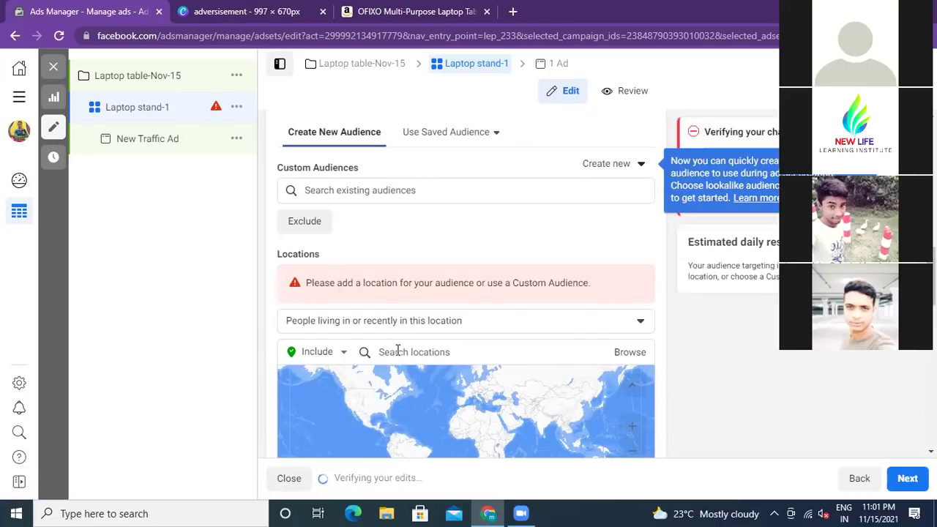
{"action": "left_click", "coordinate": [461, 348]}
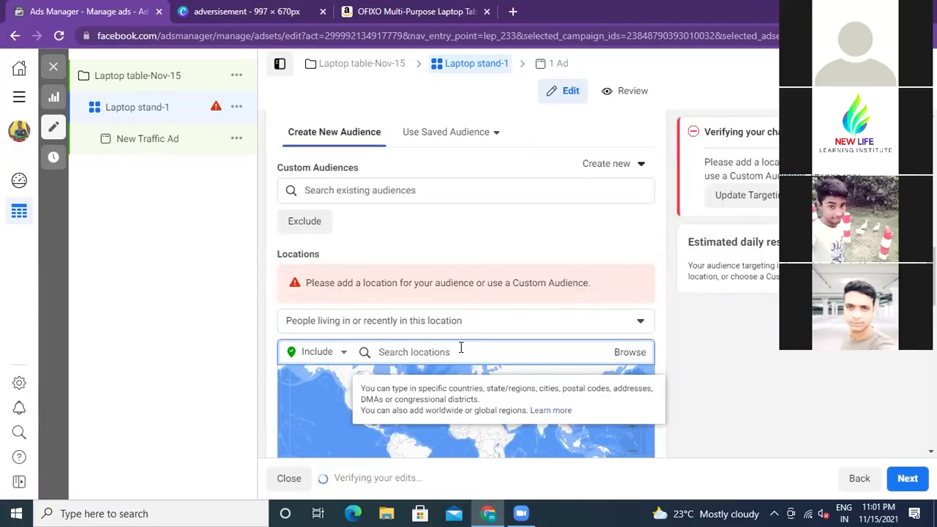
{"action": "type", "text": "usa"}
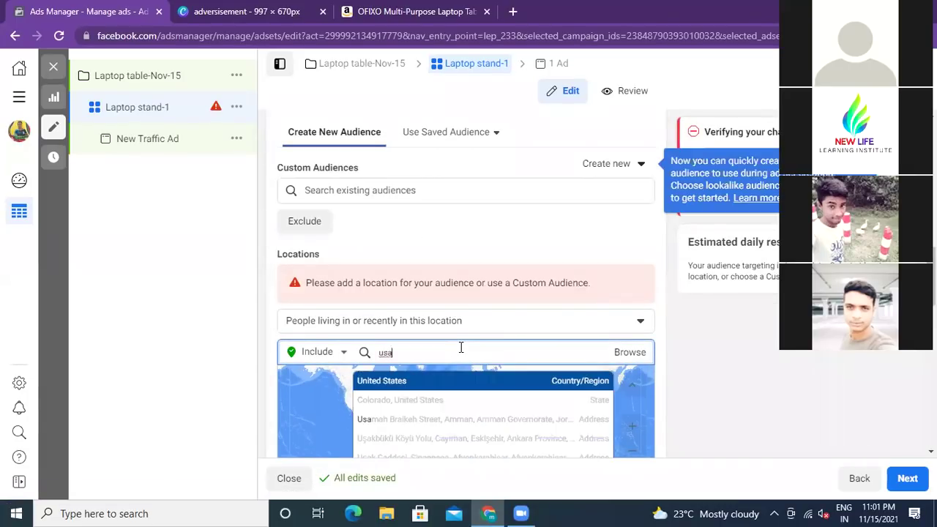
{"action": "left_click", "coordinate": [443, 382]}
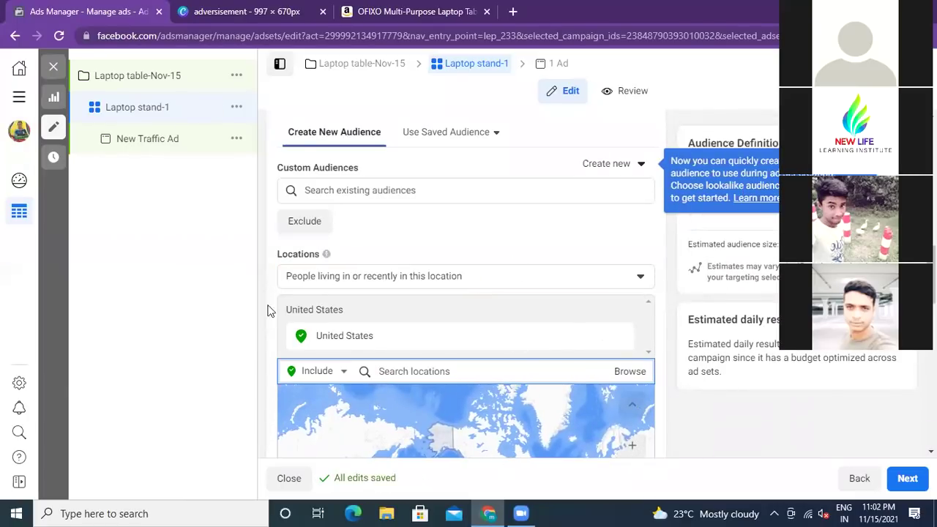
Search the audience locations for "new york" and include the city New York, New York, United States.
{"action": "scroll", "coordinate": [262, 331], "scroll_direction": "down", "scroll_amount": 2}
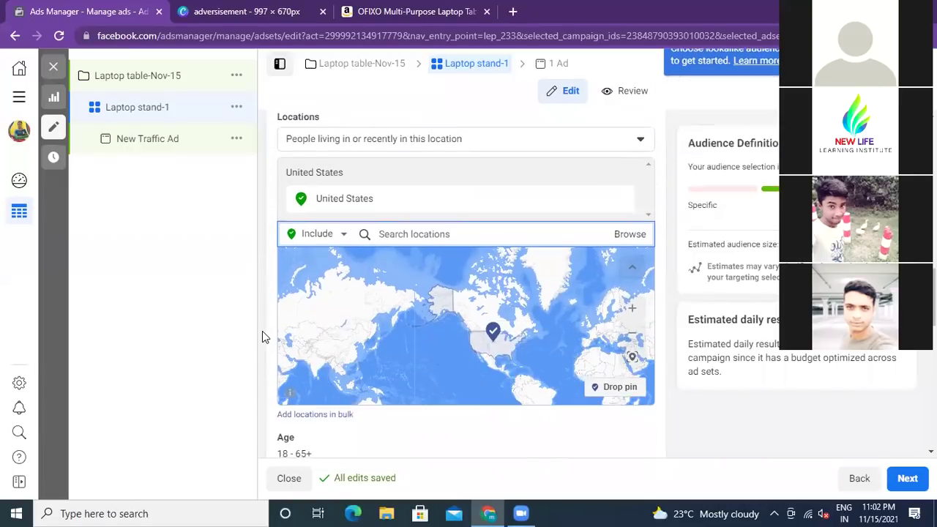
{"action": "mouse_move", "coordinate": [376, 203]}
{"action": "type", "text": "new"}
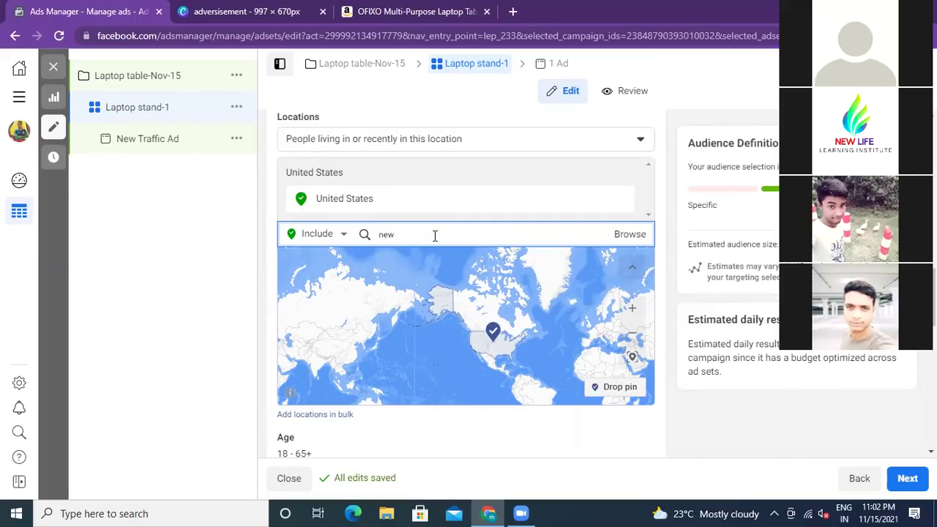
{"action": "type", "text": " york"}
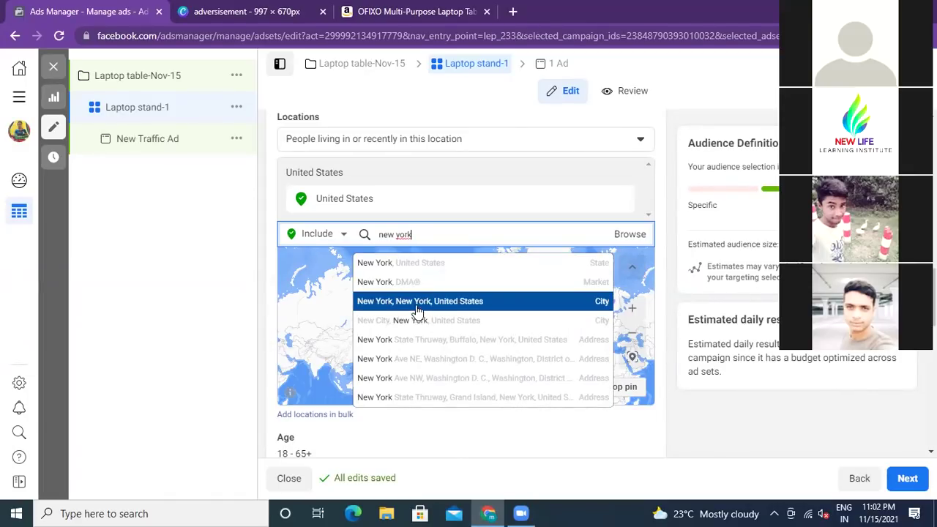
{"action": "left_click", "coordinate": [503, 302]}
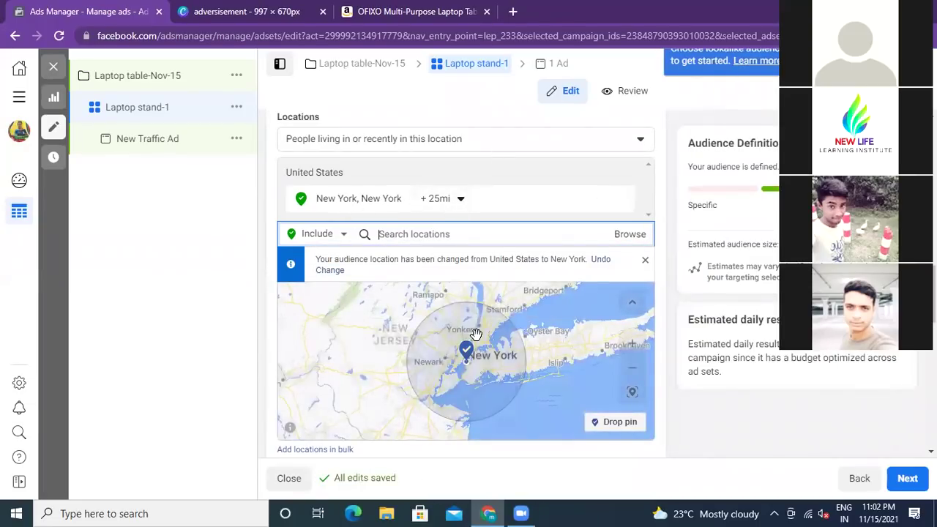
Extend the targeting radius around New York, New York to 41 mi.
{"action": "left_click", "coordinate": [462, 200]}
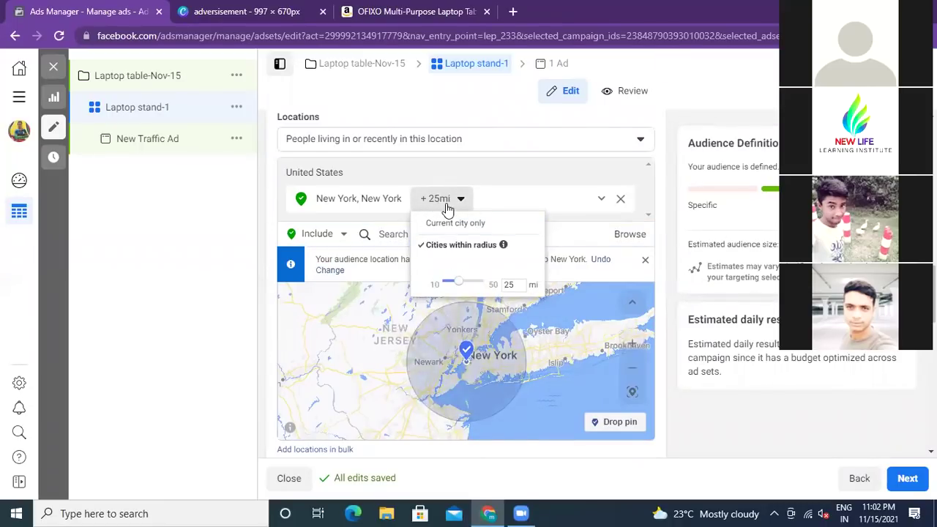
{"action": "left_click", "coordinate": [456, 284]}
{"action": "left_click_drag", "start_coordinate": [461, 287], "coordinate": [479, 288]}
{"action": "left_click", "coordinate": [559, 182]}
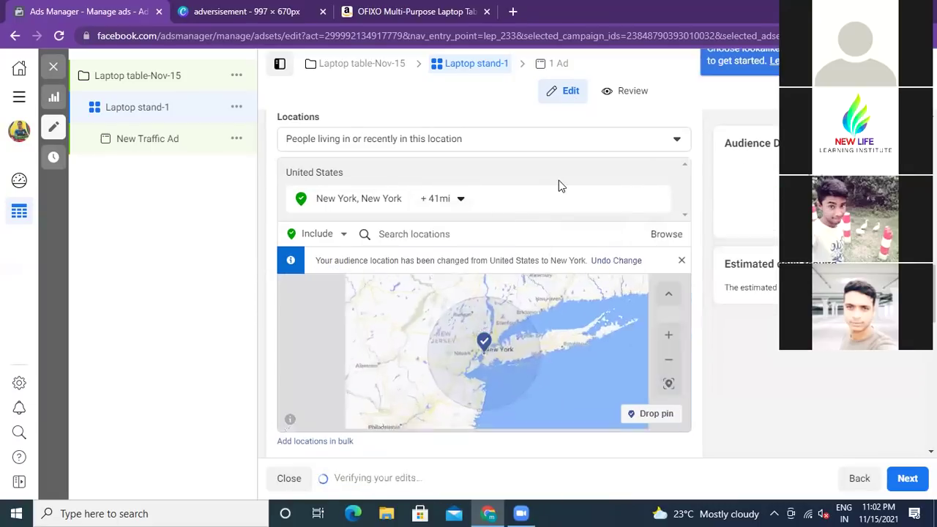
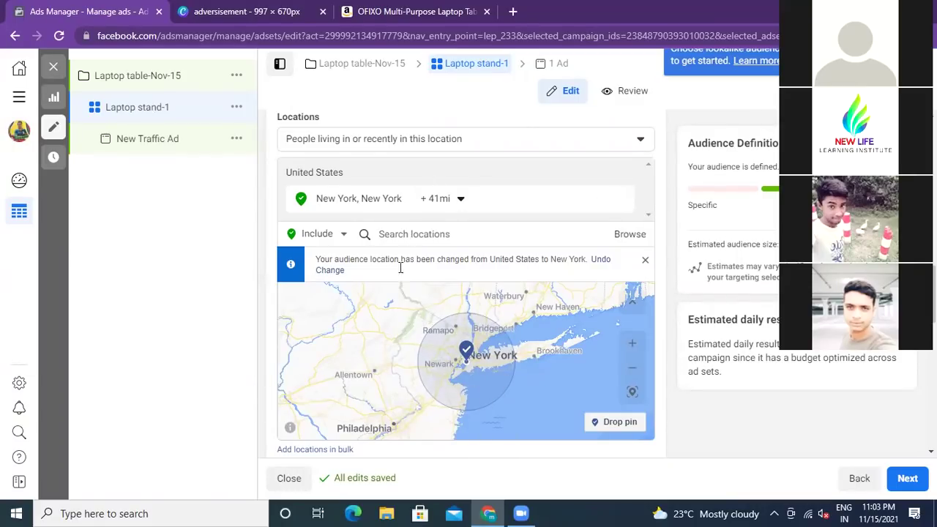
Search the audience locations for "dhaka" and include the city Dhaka, Dhaka Division, Bangladesh.
{"action": "left_click", "coordinate": [427, 233]}
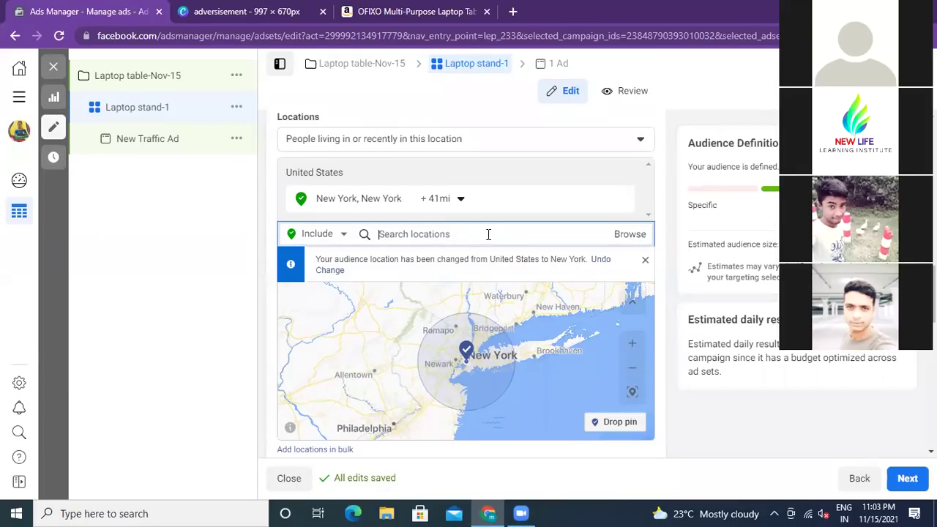
{"action": "type", "text": "dhaka"}
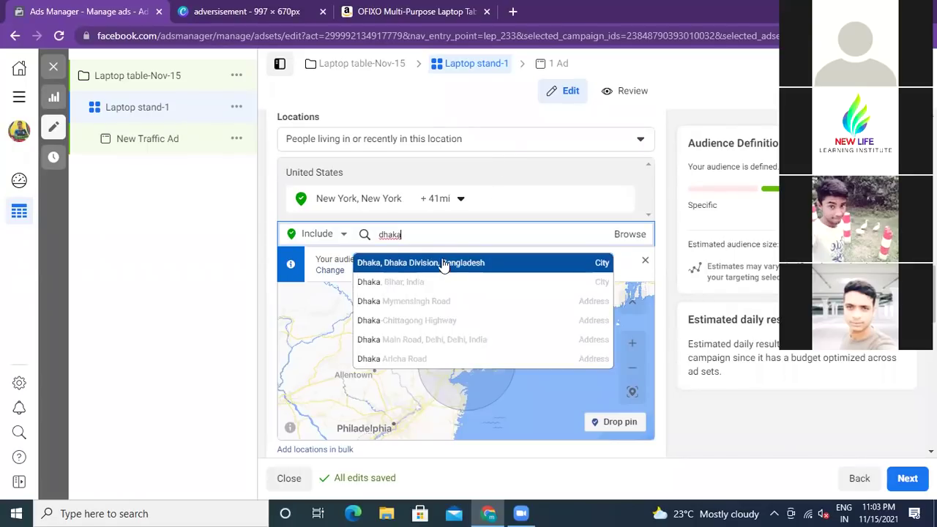
{"action": "key", "text": "Return"}
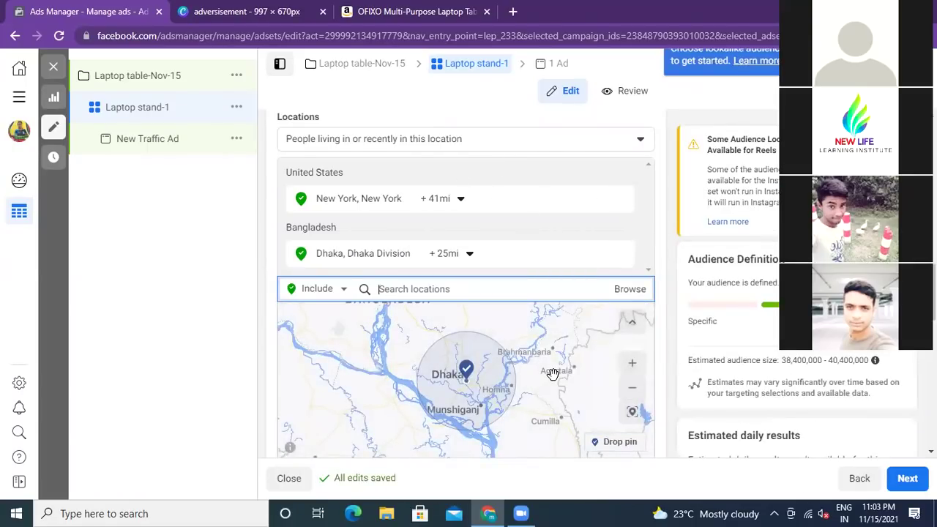
Extend the targeting radius around Dhaka, Dhaka Division to 40 mi.
{"action": "scroll", "coordinate": [553, 373], "scroll_direction": "down", "scroll_amount": 3}
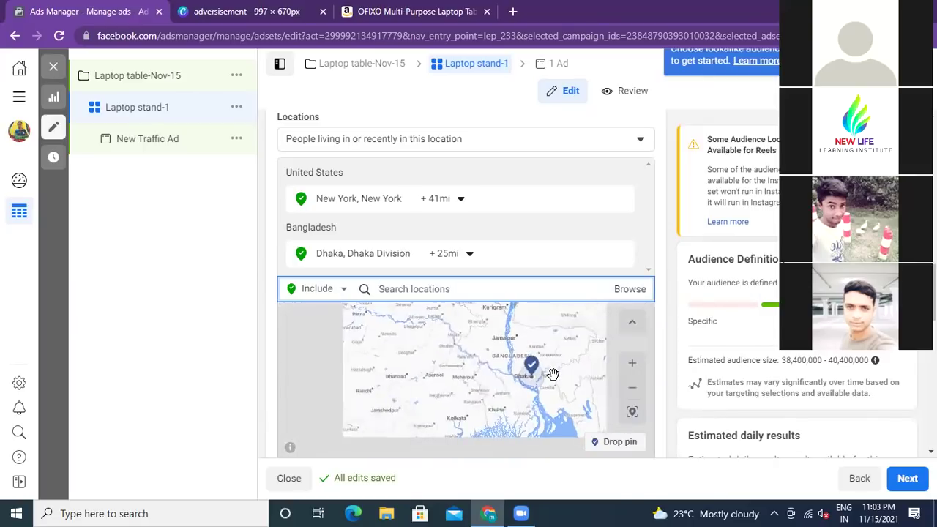
{"action": "scroll", "coordinate": [553, 373], "scroll_direction": "up", "scroll_amount": 4}
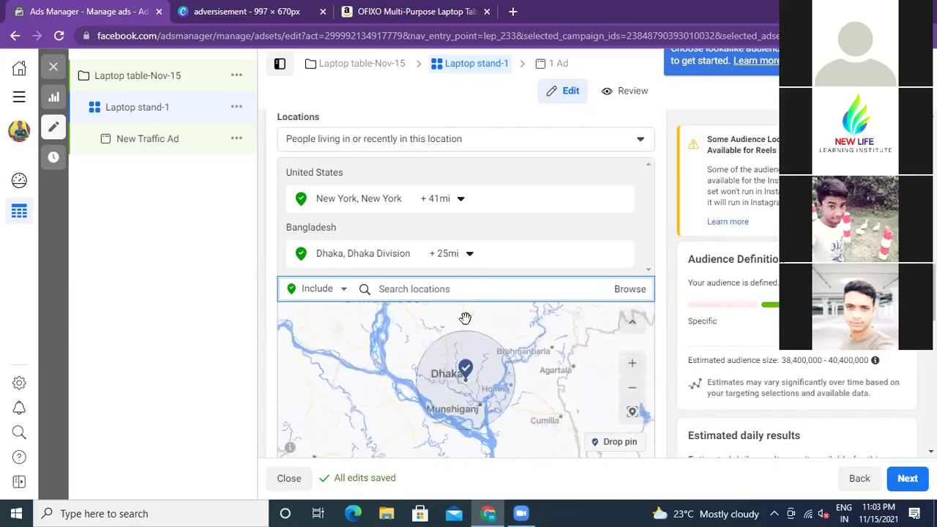
{"action": "left_click", "coordinate": [470, 255]}
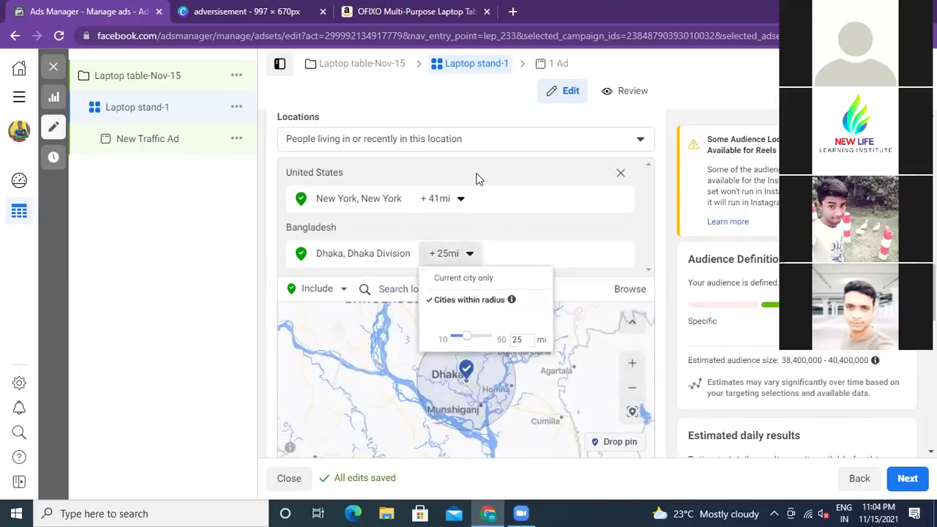
{"action": "left_click_drag", "start_coordinate": [464, 339], "coordinate": [487, 338]}
{"action": "left_click", "coordinate": [620, 241]}
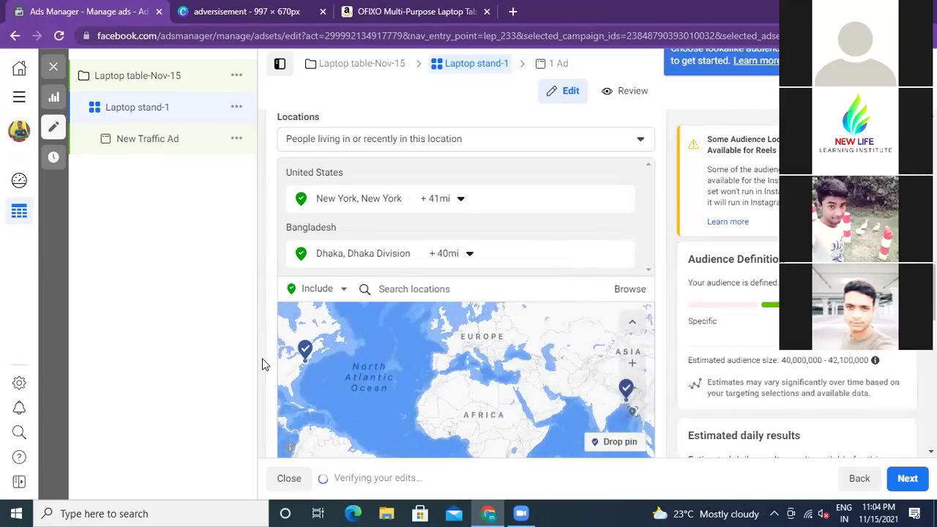
{"action": "scroll", "coordinate": [268, 366], "scroll_direction": "down", "scroll_amount": 2}
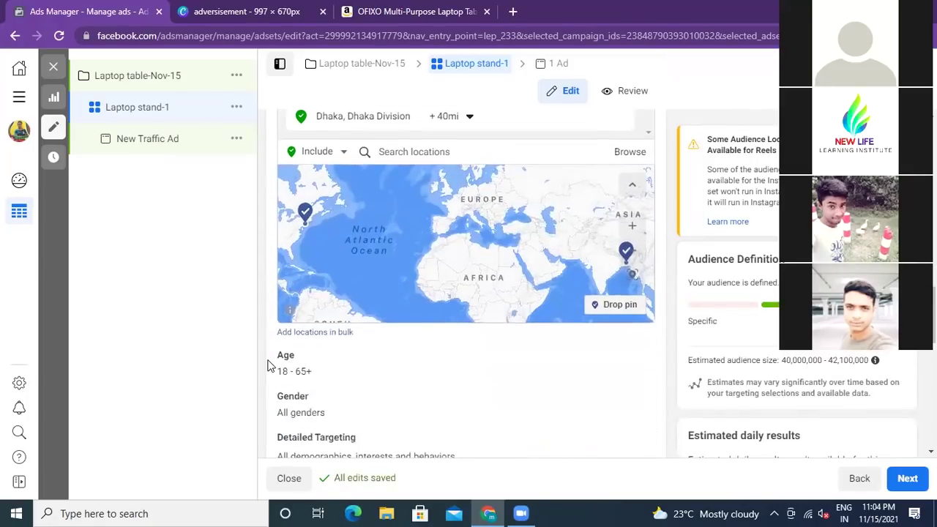
{"action": "scroll", "coordinate": [544, 241], "scroll_direction": "up", "scroll_amount": 2}
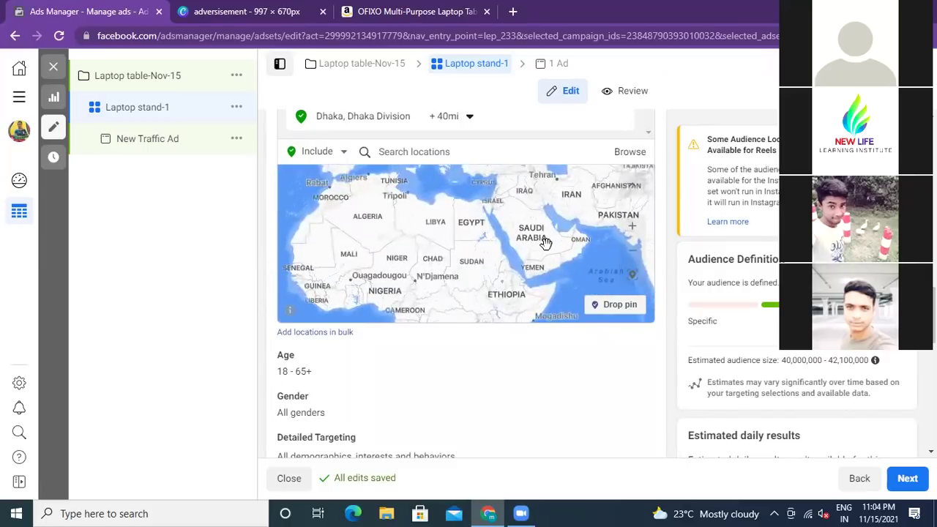
{"action": "scroll", "coordinate": [547, 244], "scroll_direction": "down", "scroll_amount": 3}
{"action": "scroll", "coordinate": [546, 244], "scroll_direction": "down", "scroll_amount": 2}
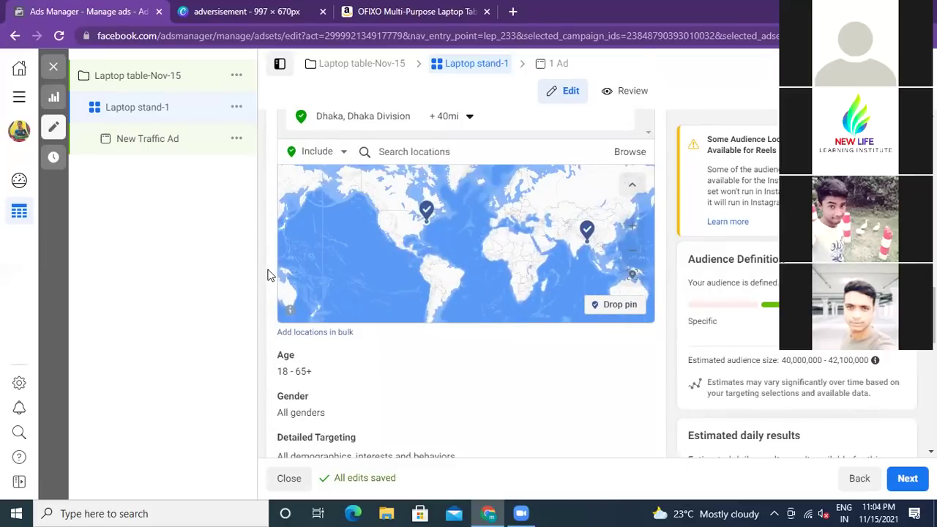
{"action": "scroll", "coordinate": [268, 272], "scroll_direction": "up", "scroll_amount": 3}
{"action": "scroll", "coordinate": [268, 275], "scroll_direction": "down", "scroll_amount": 1}
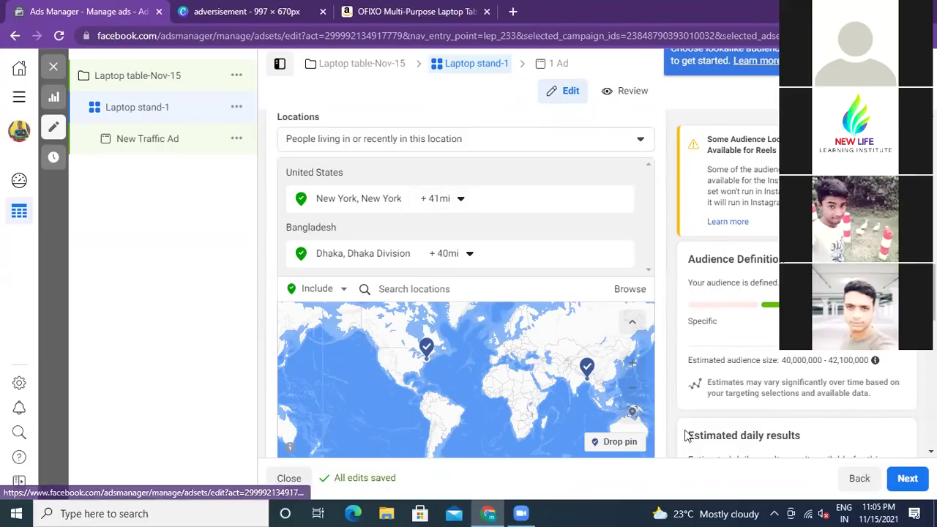
Search Google in a new browser tab for "top state in usa".
{"action": "left_click", "coordinate": [517, 11]}
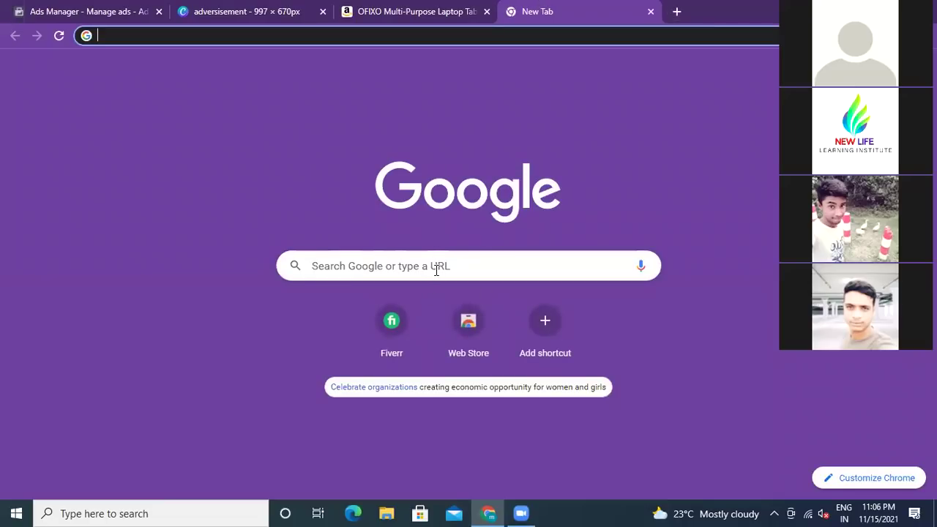
{"action": "left_click", "coordinate": [435, 265]}
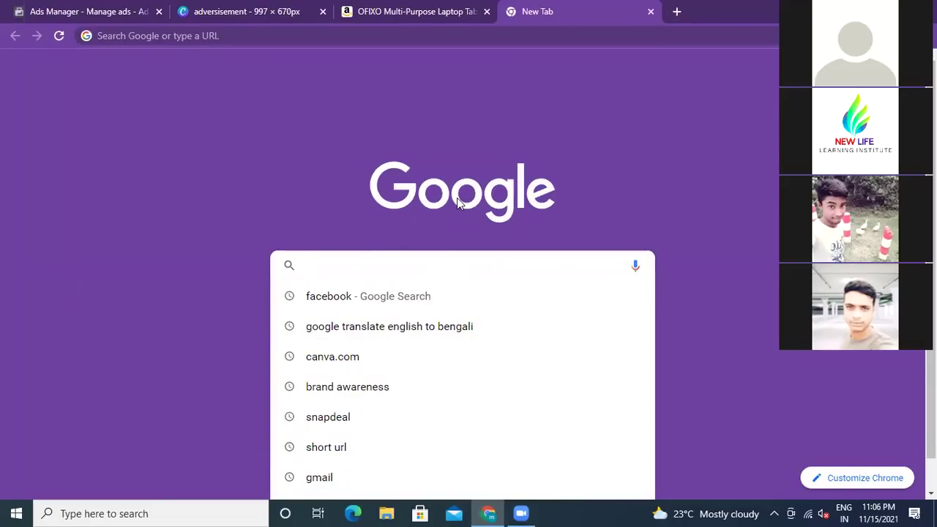
{"action": "type", "text": "usa"}
{"action": "key", "text": "BackSpace"}
{"action": "key", "text": "BackSpace"}
{"action": "key", "text": "BackSpace"}
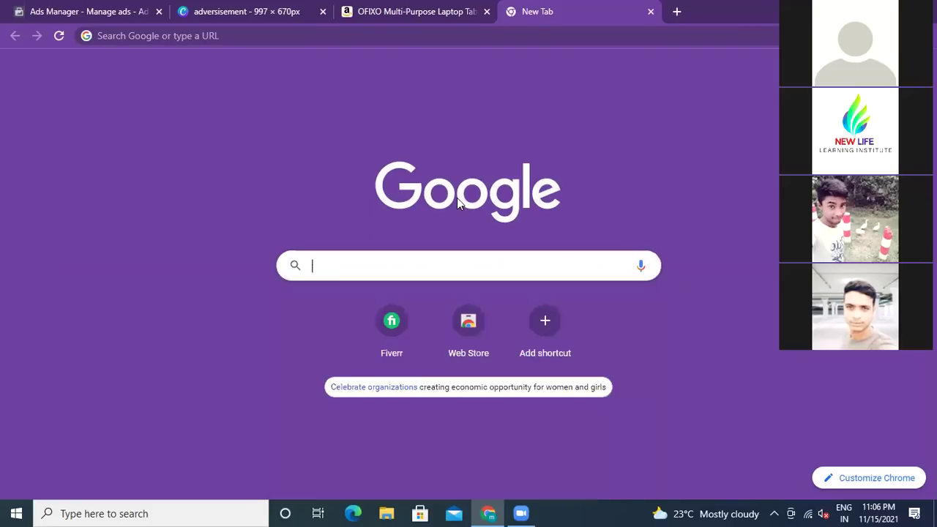
{"action": "type", "text": "top state"}
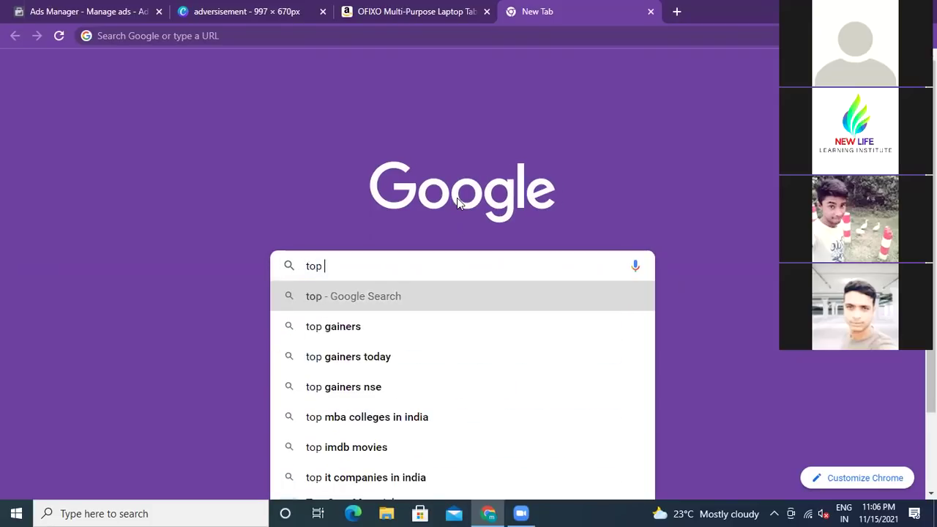
{"action": "type", "text": " in u"}
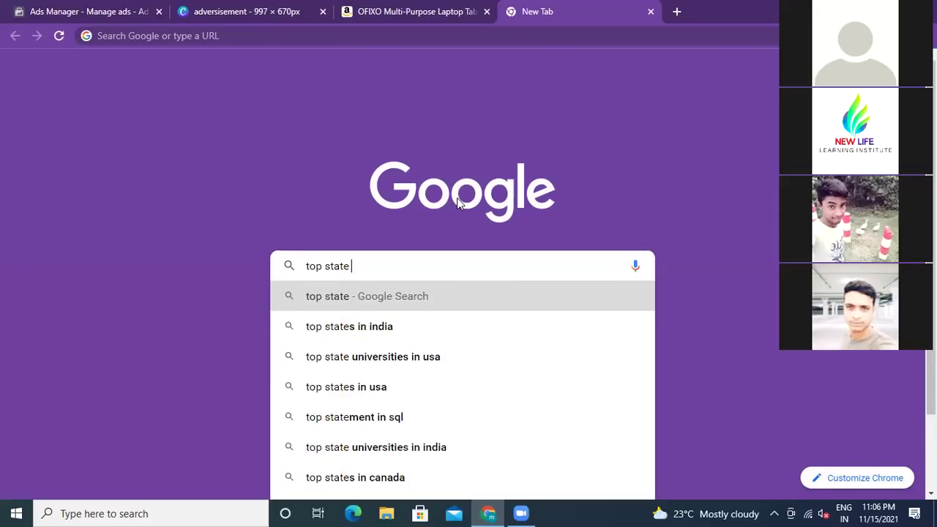
{"action": "type", "text": "sa"}
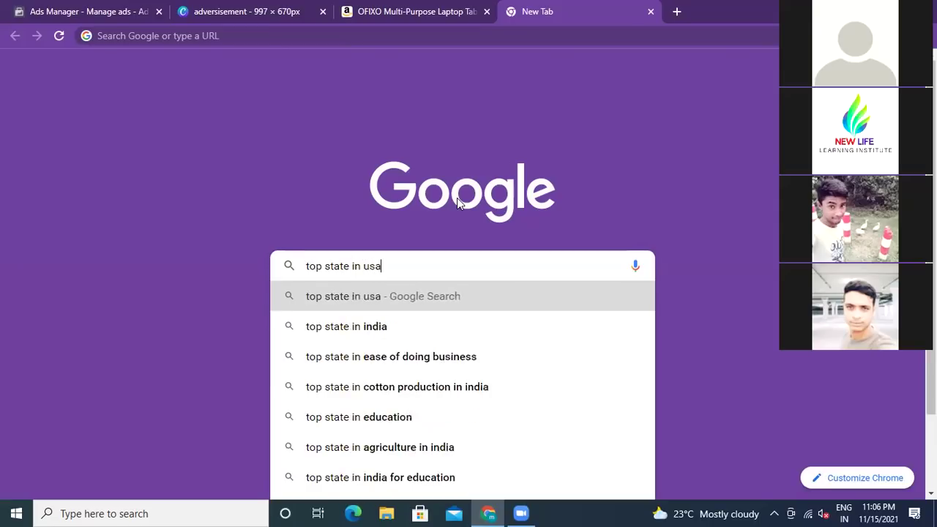
{"action": "left_click", "coordinate": [410, 297]}
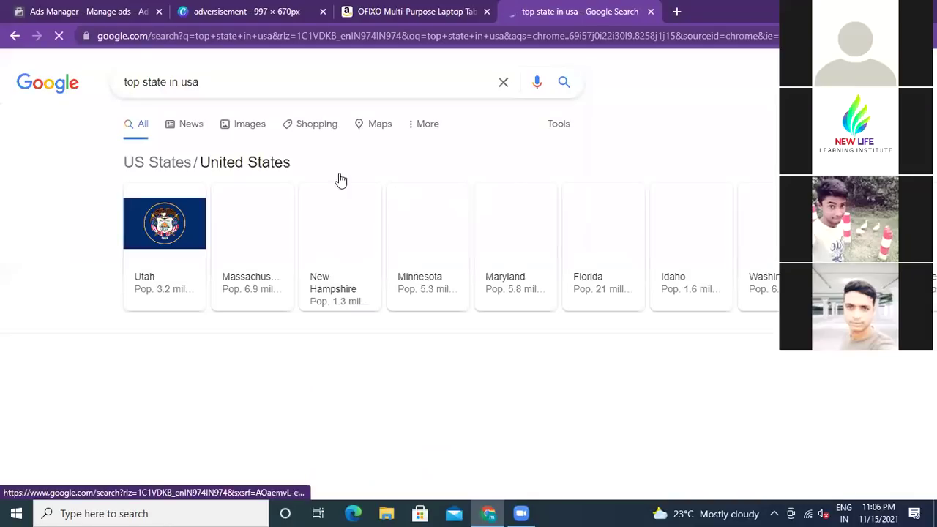
Look through the US News article "The 10 Best States in America" for state names, and return to the search results.
{"action": "scroll", "coordinate": [449, 323], "scroll_direction": "down", "scroll_amount": 2}
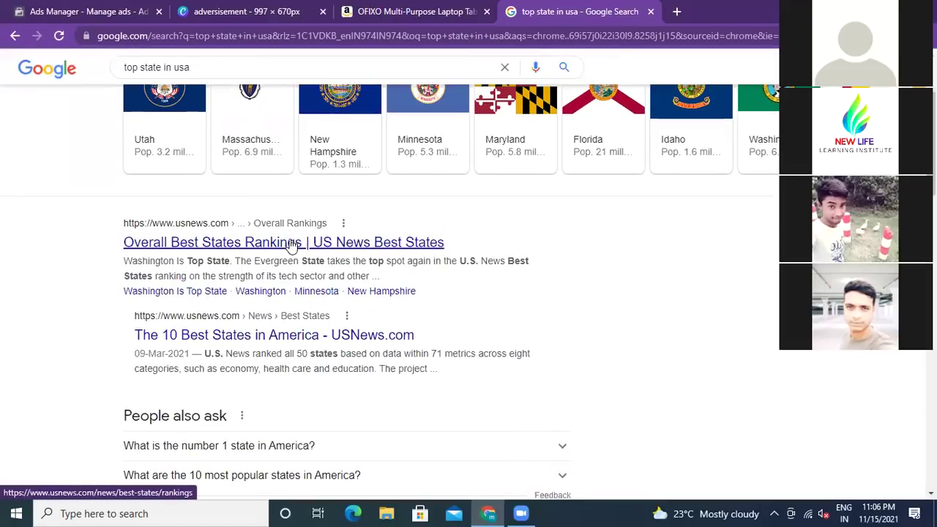
{"action": "left_click", "coordinate": [274, 339]}
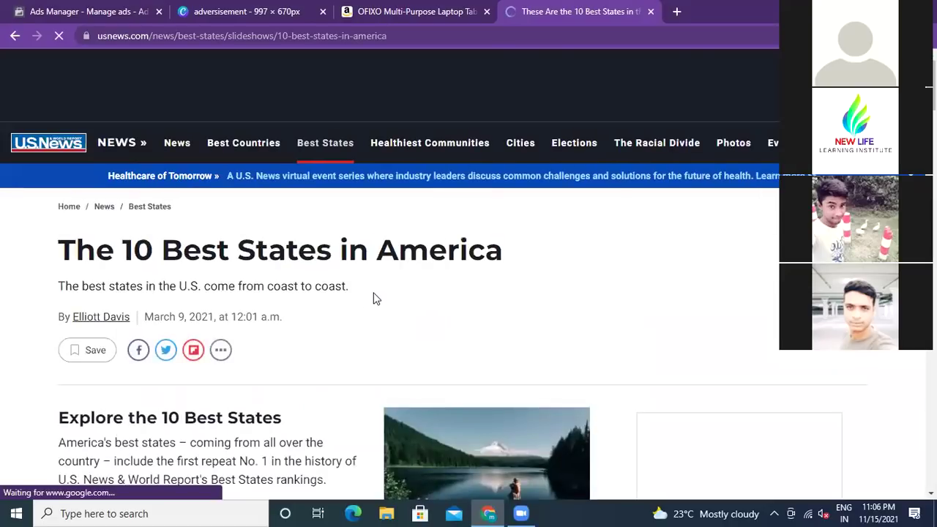
{"action": "scroll", "coordinate": [374, 299], "scroll_direction": "down", "scroll_amount": 8}
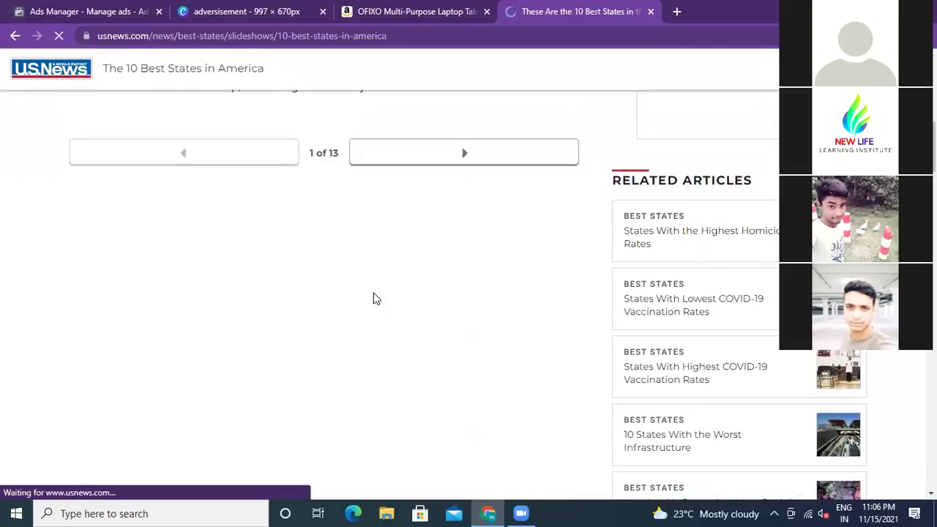
{"action": "scroll", "coordinate": [373, 299], "scroll_direction": "down", "scroll_amount": 5}
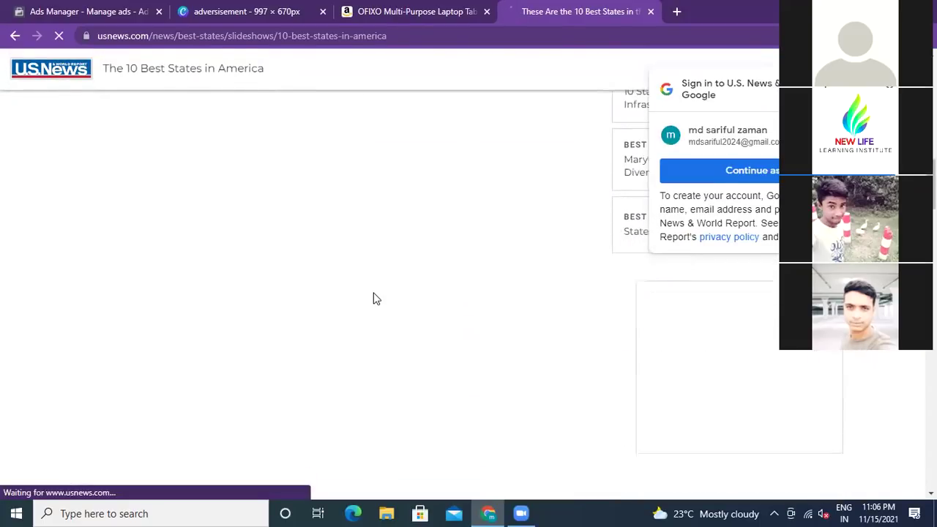
{"action": "scroll", "coordinate": [374, 299], "scroll_direction": "down", "scroll_amount": 2}
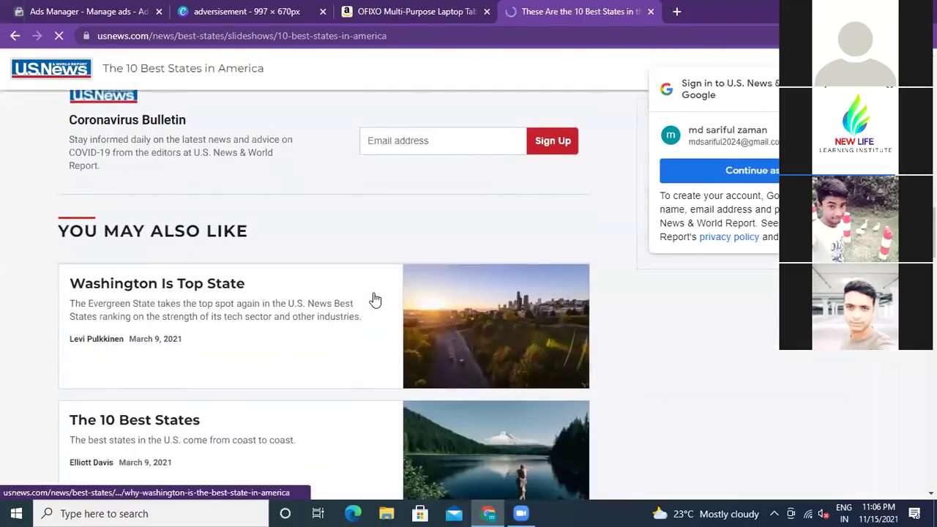
{"action": "scroll", "coordinate": [375, 299], "scroll_direction": "down", "scroll_amount": 5}
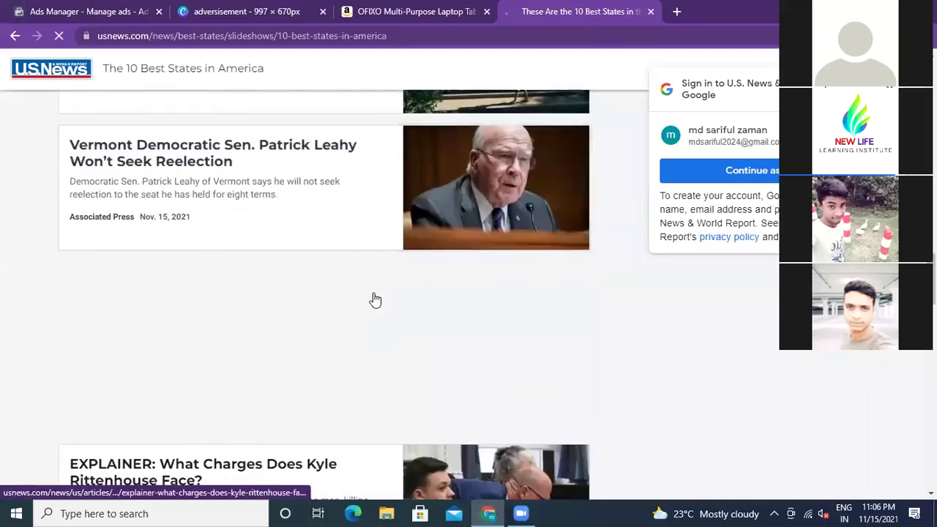
{"action": "scroll", "coordinate": [375, 299], "scroll_direction": "down", "scroll_amount": 5}
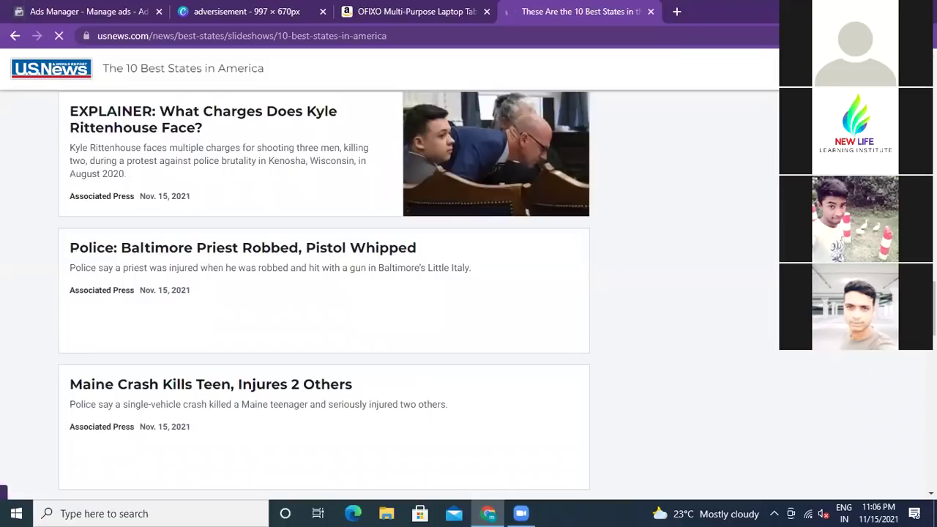
{"action": "left_click", "coordinate": [15, 38]}
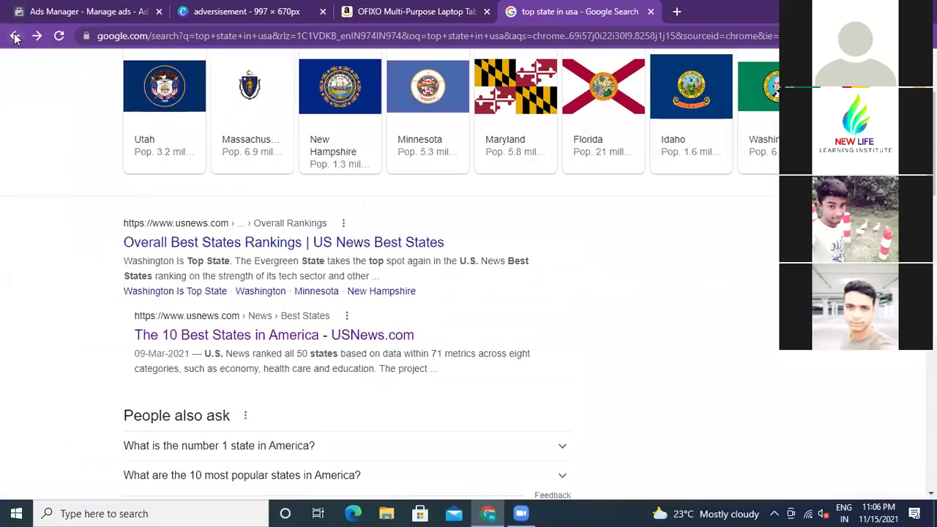
{"action": "scroll", "coordinate": [10, 260], "scroll_direction": "up", "scroll_amount": 2}
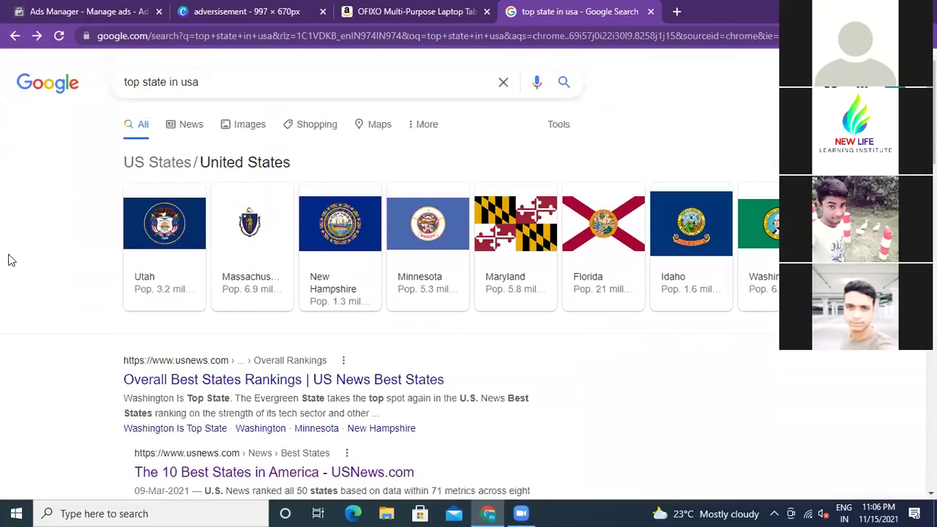
Start a fresh Google search for "top citis in usa".
{"action": "left_click", "coordinate": [14, 38]}
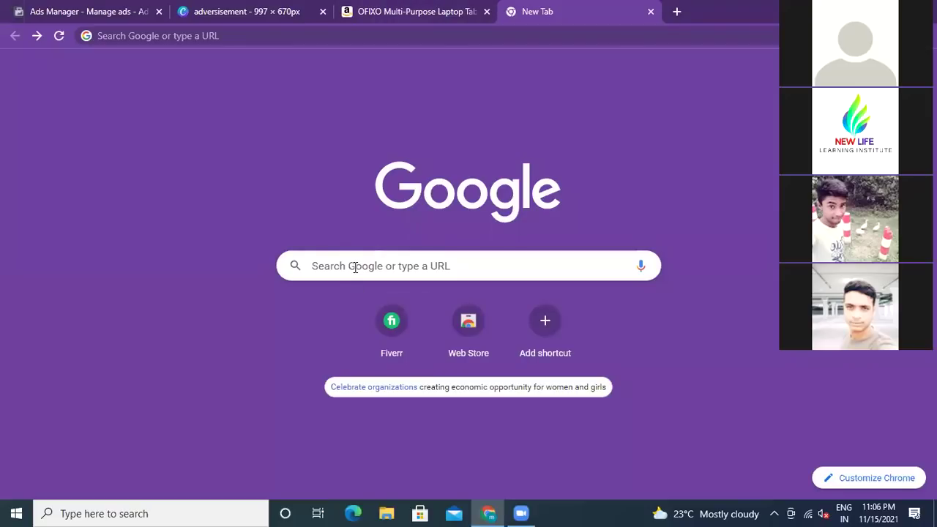
{"action": "left_click", "coordinate": [355, 267]}
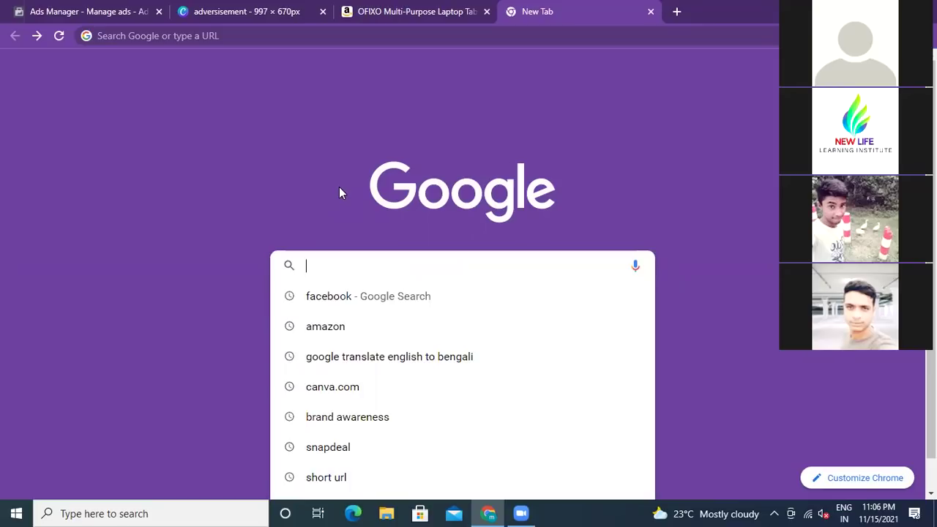
{"action": "type", "text": "top "}
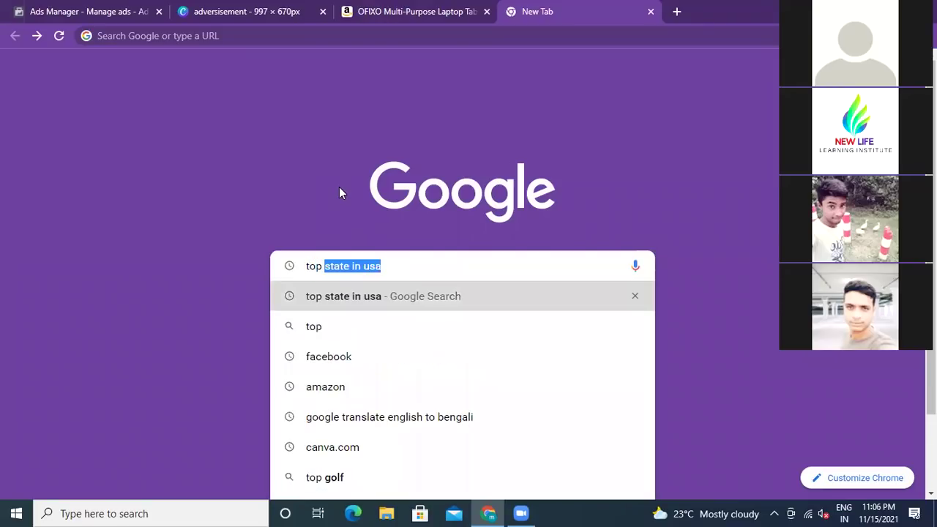
{"action": "type", "text": "citis "}
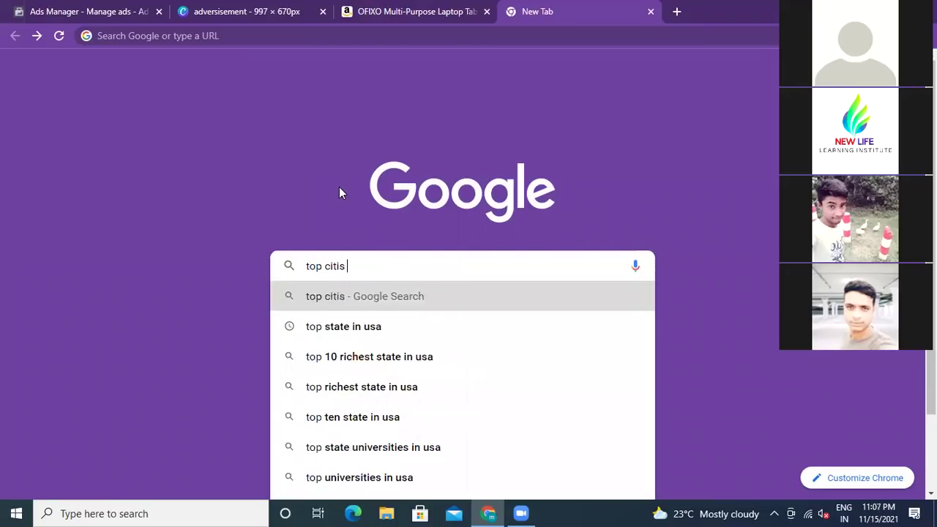
{"action": "type", "text": "in usa"}
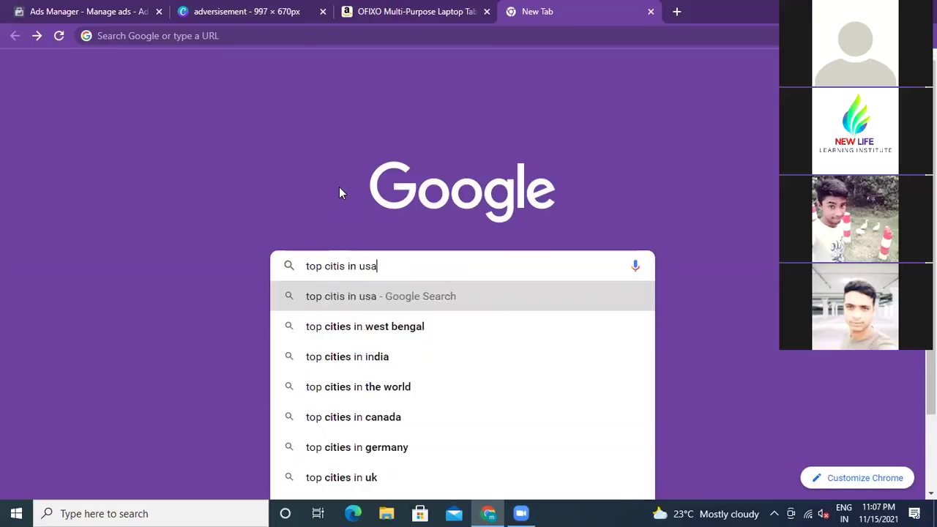
{"action": "left_click", "coordinate": [333, 300]}
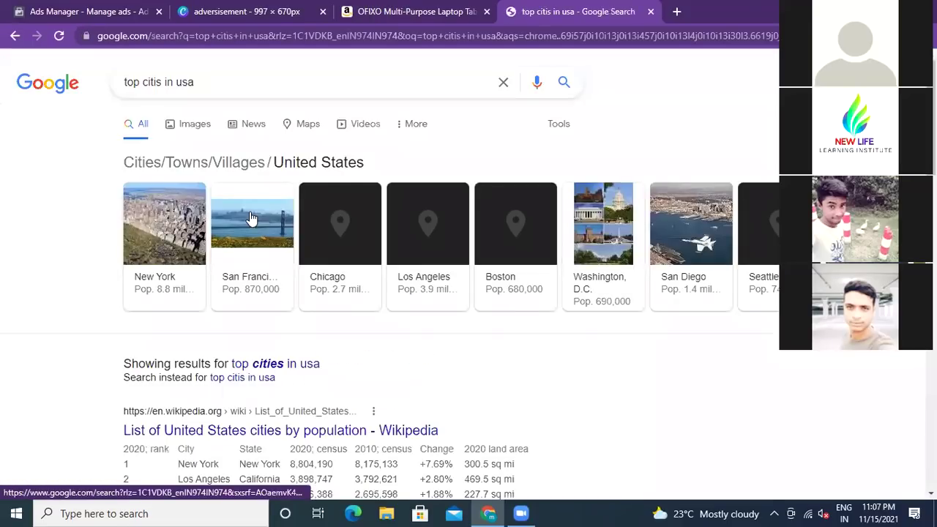
Open the Infoplease result "Top 50 Cities in the U.S. by Population and Rank" and examine its ranked city table.
{"action": "scroll", "coordinate": [386, 354], "scroll_direction": "down", "scroll_amount": 2}
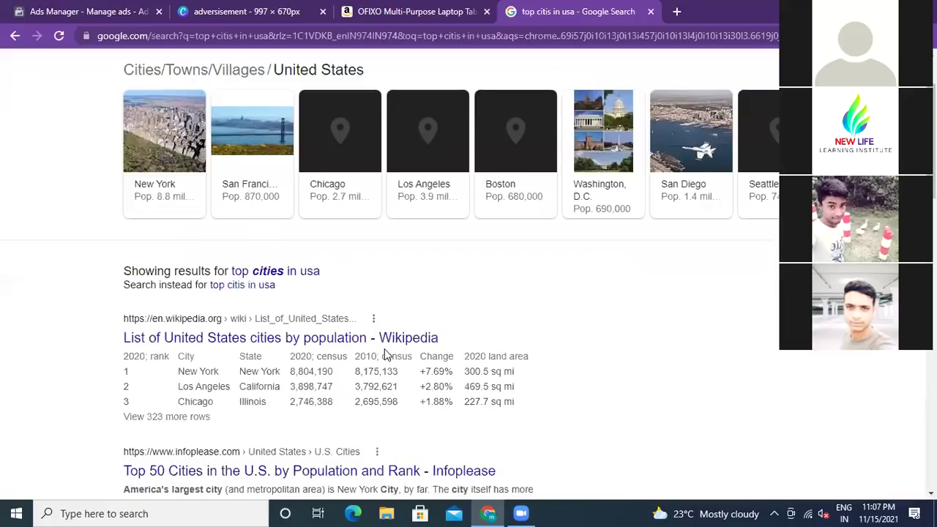
{"action": "scroll", "coordinate": [278, 307], "scroll_direction": "down", "scroll_amount": 2}
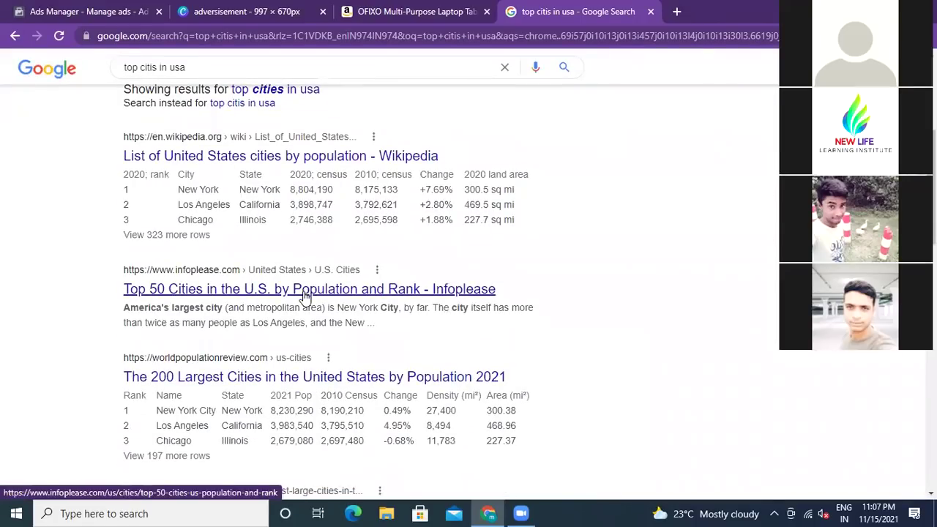
{"action": "left_click", "coordinate": [306, 292]}
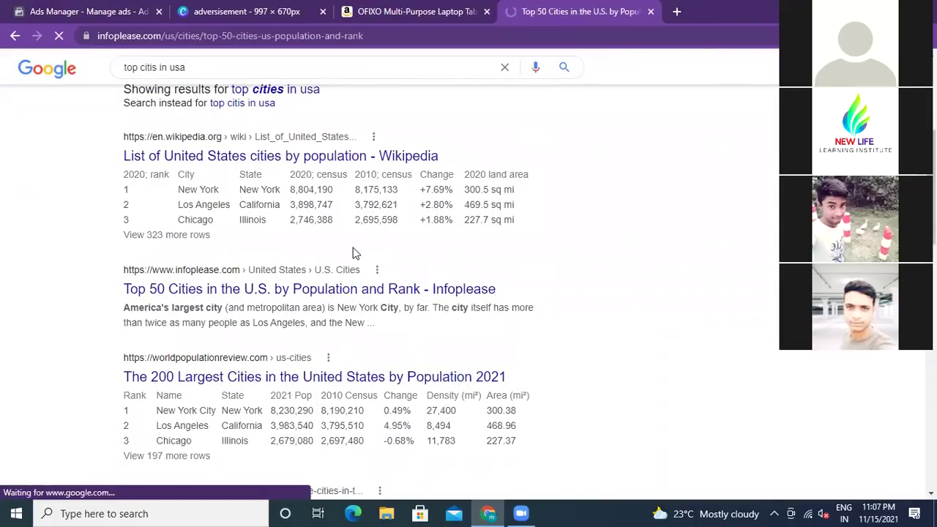
{"action": "scroll", "coordinate": [339, 287], "scroll_direction": "down", "scroll_amount": 5}
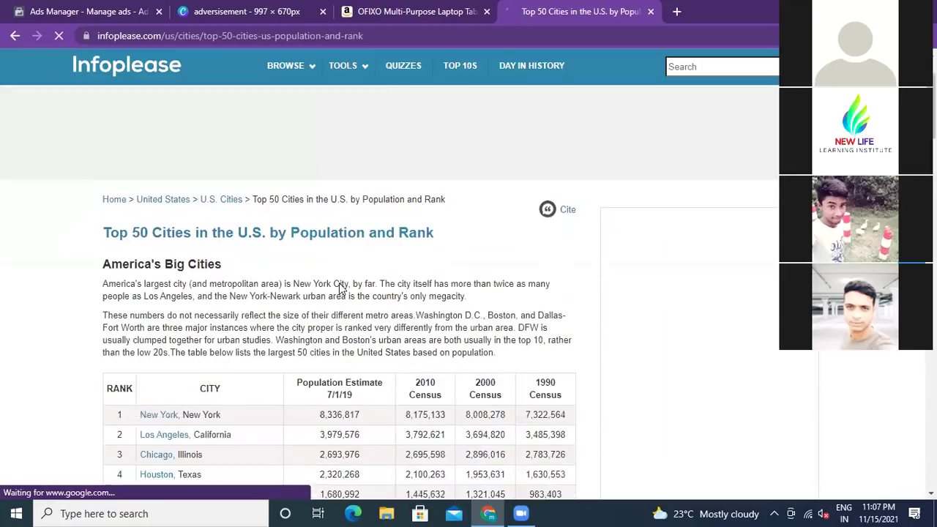
{"action": "scroll", "coordinate": [339, 286], "scroll_direction": "up", "scroll_amount": 1}
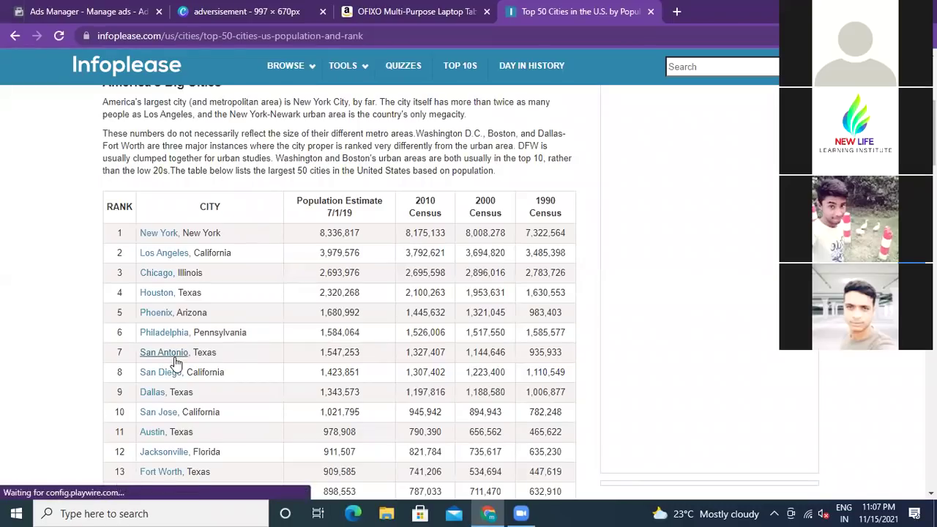
{"action": "right_click", "coordinate": [164, 235]}
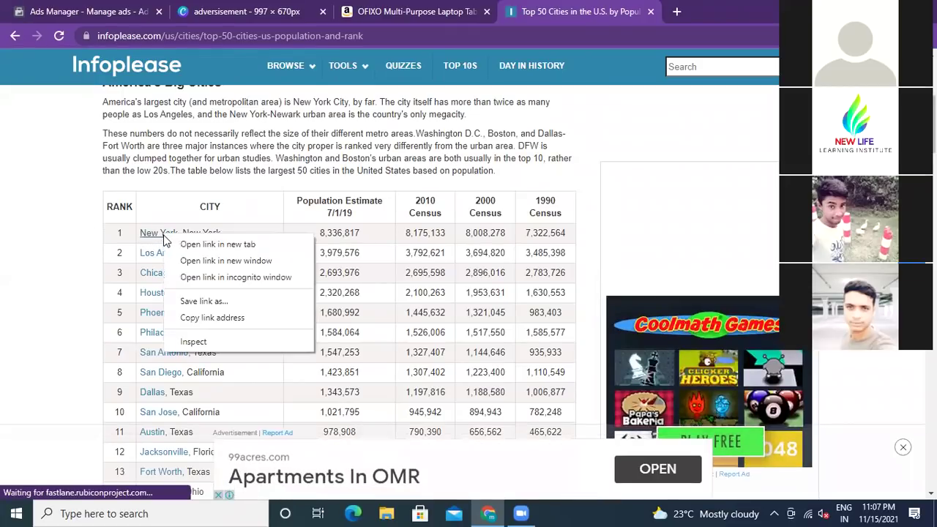
{"action": "left_click", "coordinate": [62, 279]}
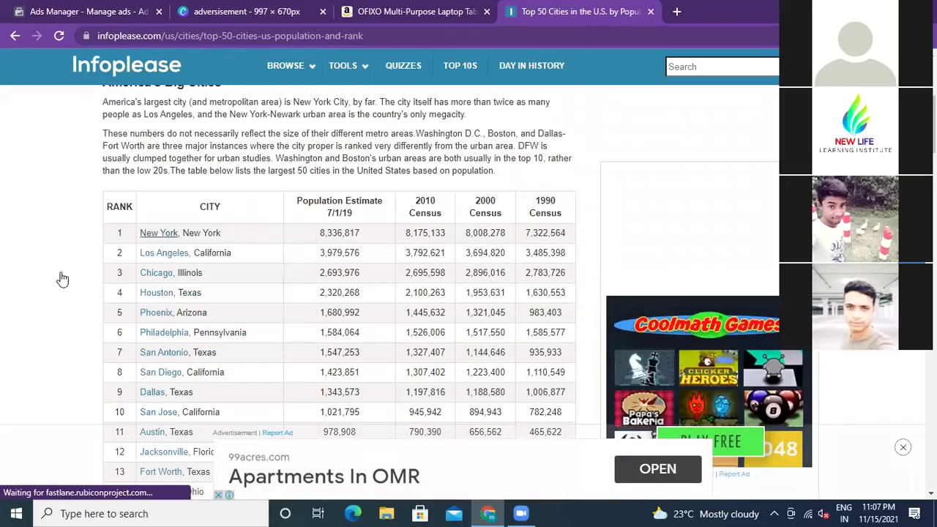
{"action": "double_click", "coordinate": [220, 234]}
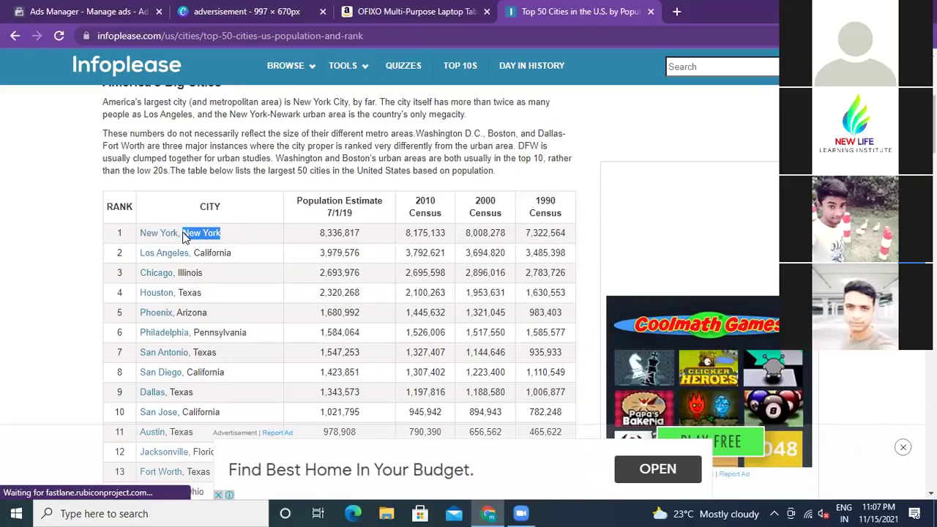
{"action": "right_click", "coordinate": [194, 234]}
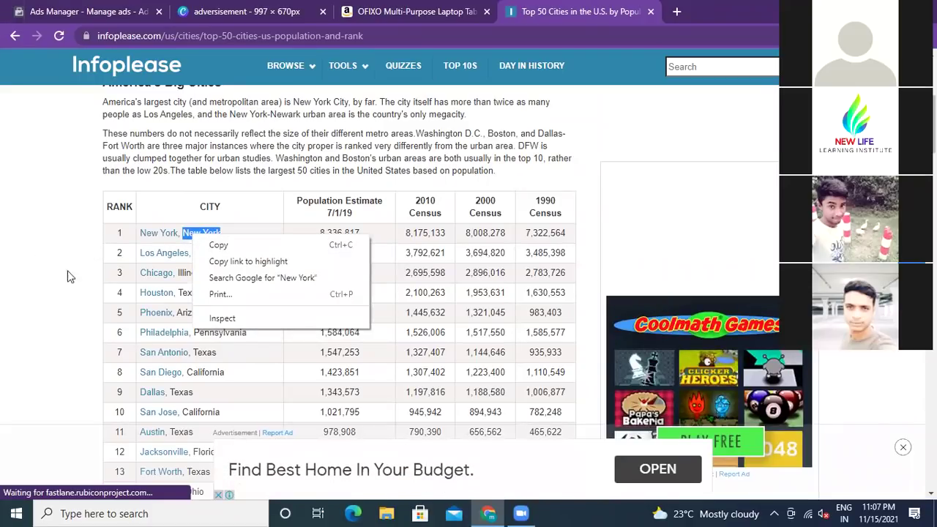
{"action": "left_click", "coordinate": [29, 256]}
Copy the state name "California" from the Los Angeles row of the city table.
{"action": "left_click_drag", "start_coordinate": [232, 252], "coordinate": [199, 253]}
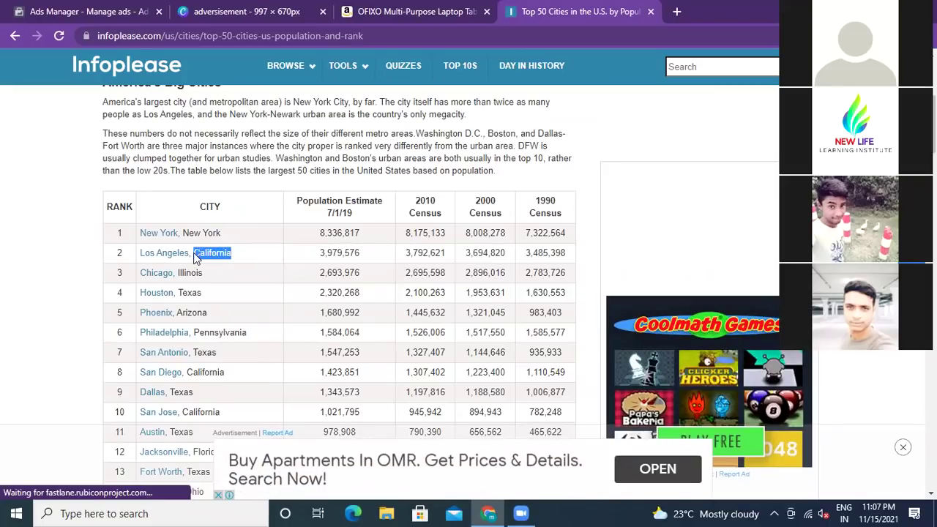
{"action": "right_click", "coordinate": [213, 253]}
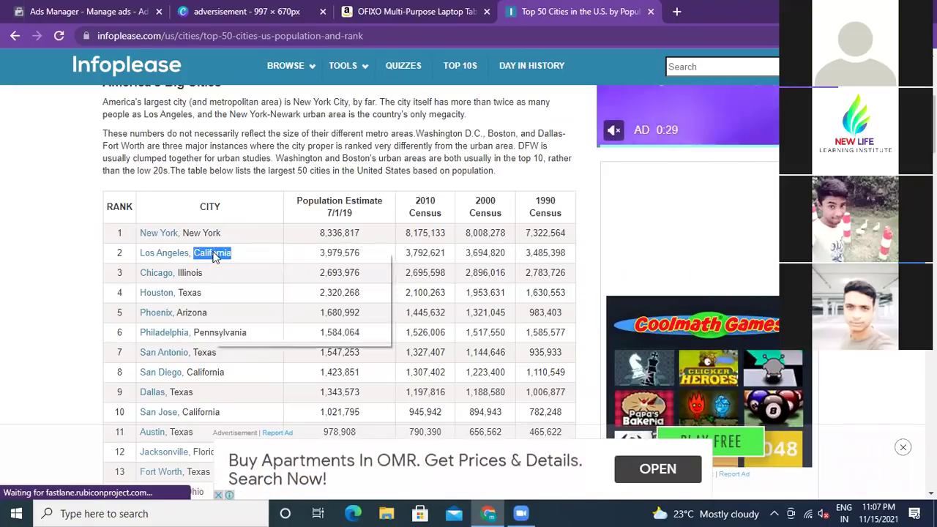
{"action": "left_click", "coordinate": [239, 264]}
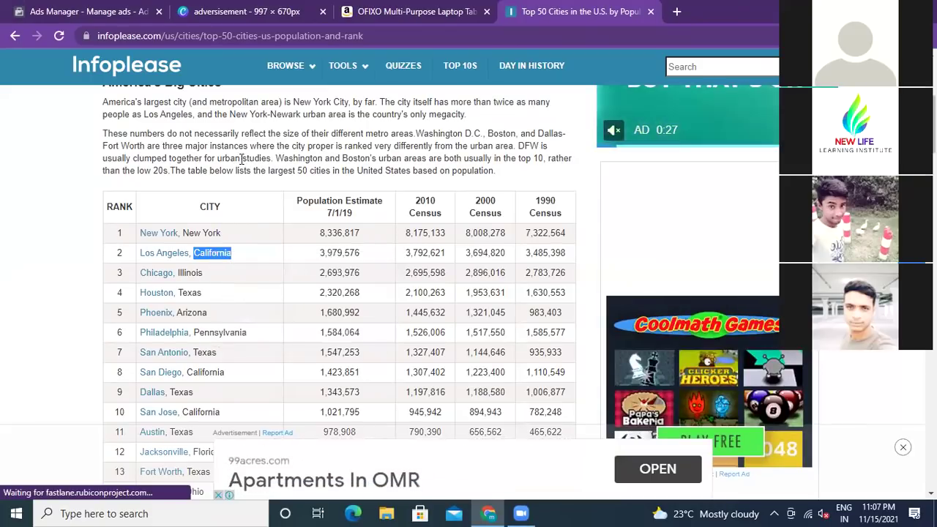
Switch to Ads Manager, remove Dhaka from the audience locations, and include the state of California, United States.
{"action": "left_click", "coordinate": [100, 16]}
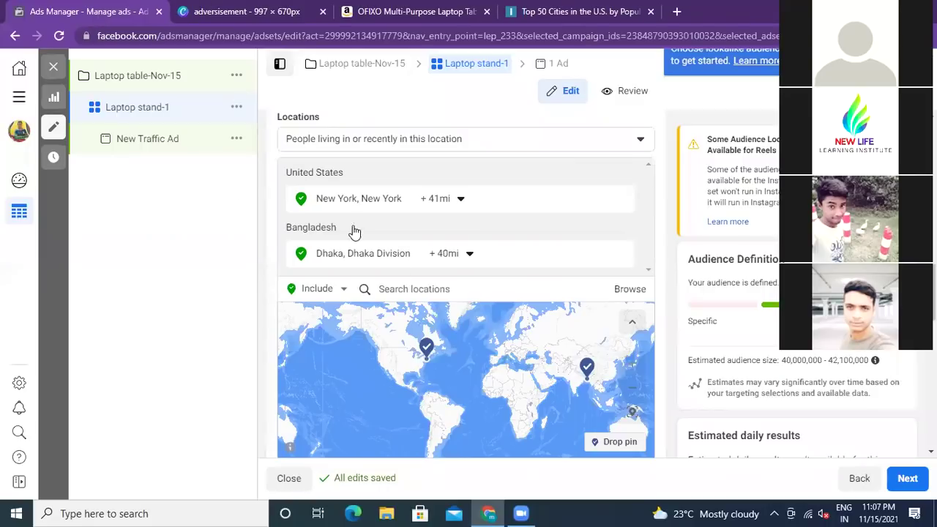
{"action": "left_click", "coordinate": [594, 254]}
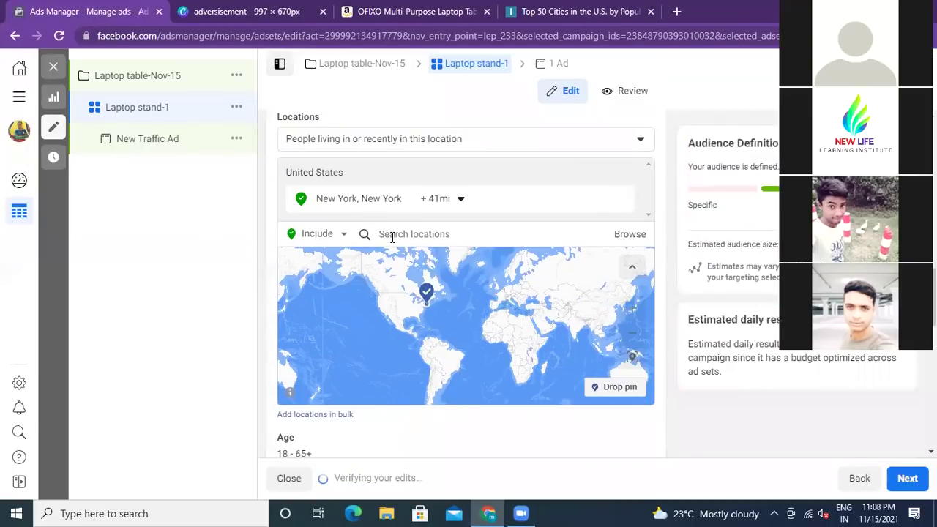
{"action": "right_click", "coordinate": [393, 234]}
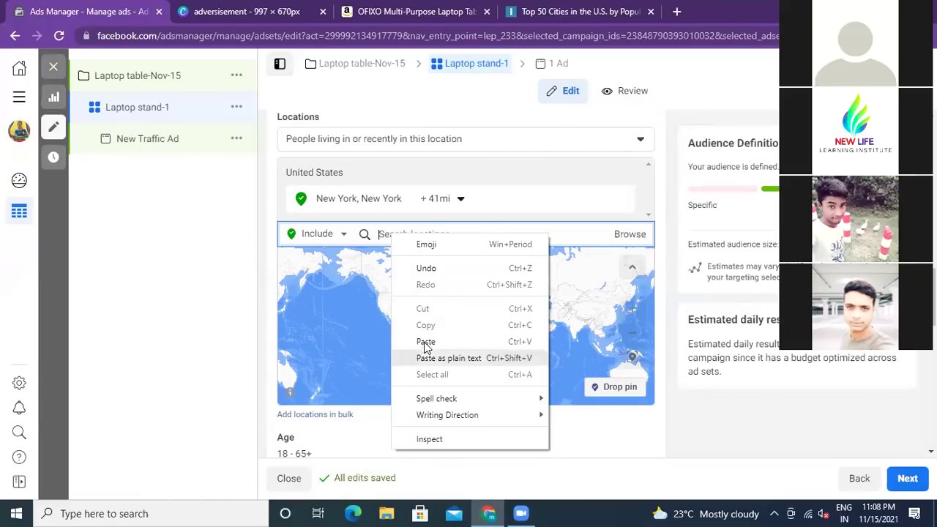
{"action": "left_click", "coordinate": [424, 342]}
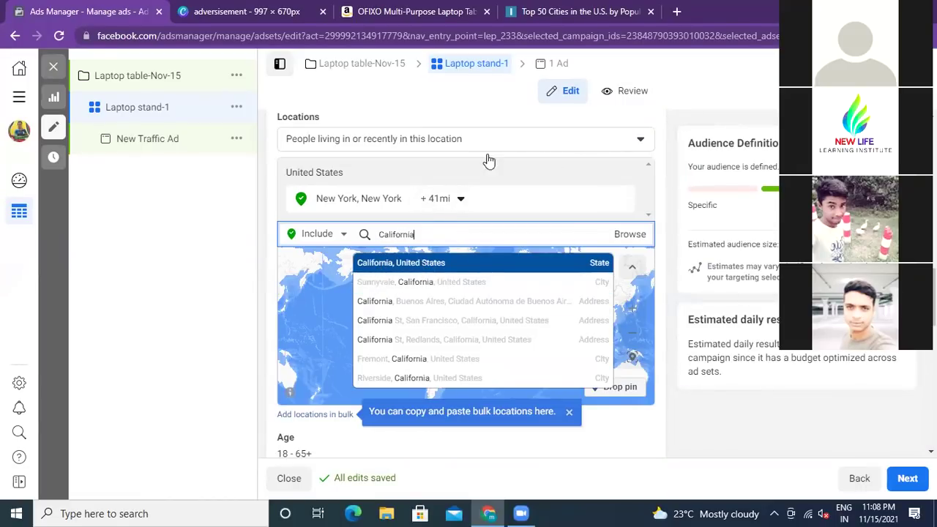
{"action": "key", "text": "Return"}
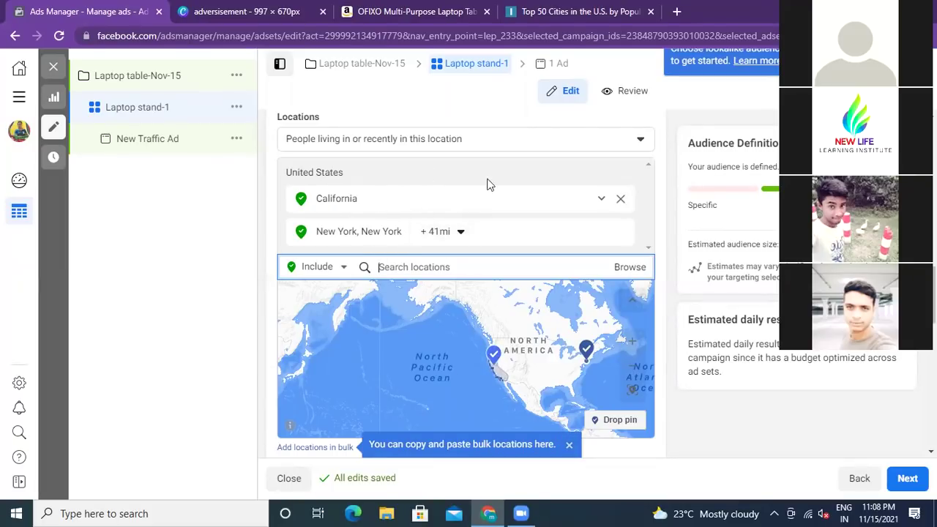
Copy "Texas" from the Houston row of the Infoplease city table and include that state in the Ads Manager audience locations.
{"action": "left_click", "coordinate": [558, 13]}
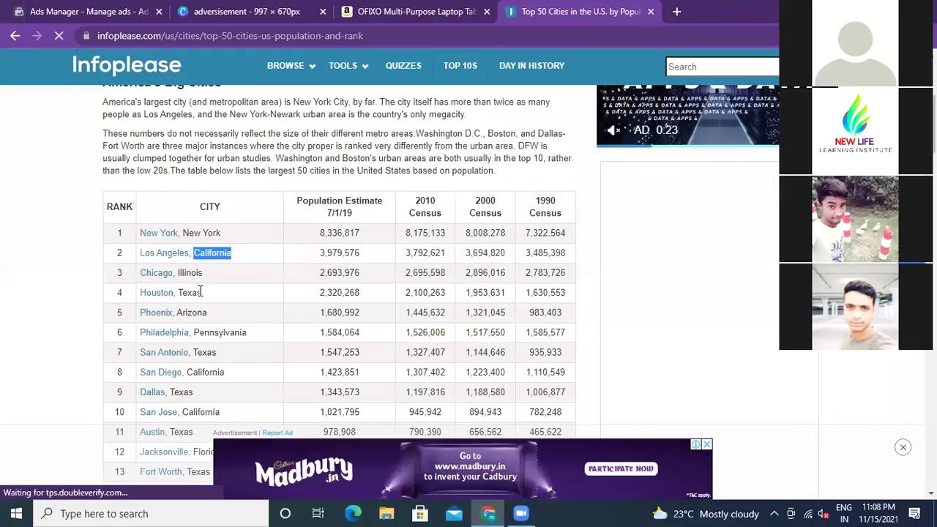
{"action": "left_click_drag", "start_coordinate": [200, 292], "coordinate": [179, 292]}
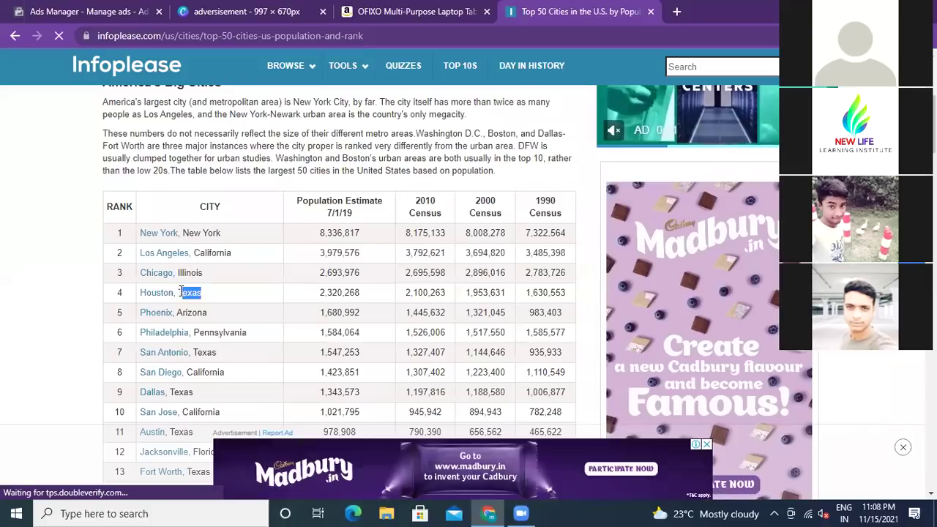
{"action": "right_click", "coordinate": [198, 295]}
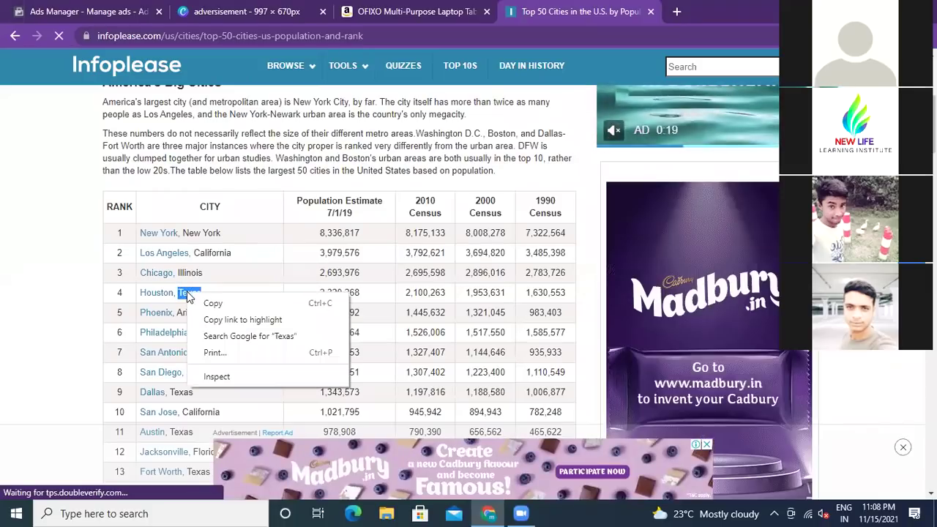
{"action": "left_click", "coordinate": [207, 303]}
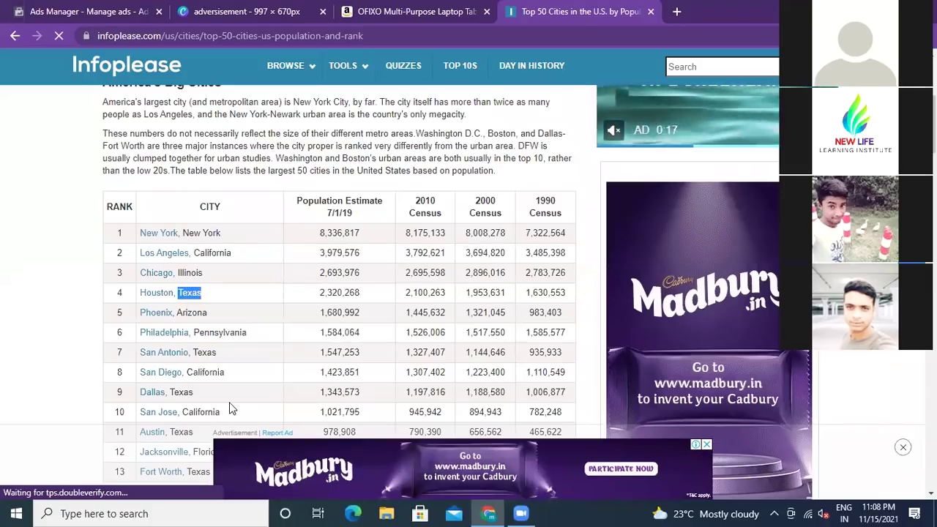
{"action": "left_click", "coordinate": [86, 12]}
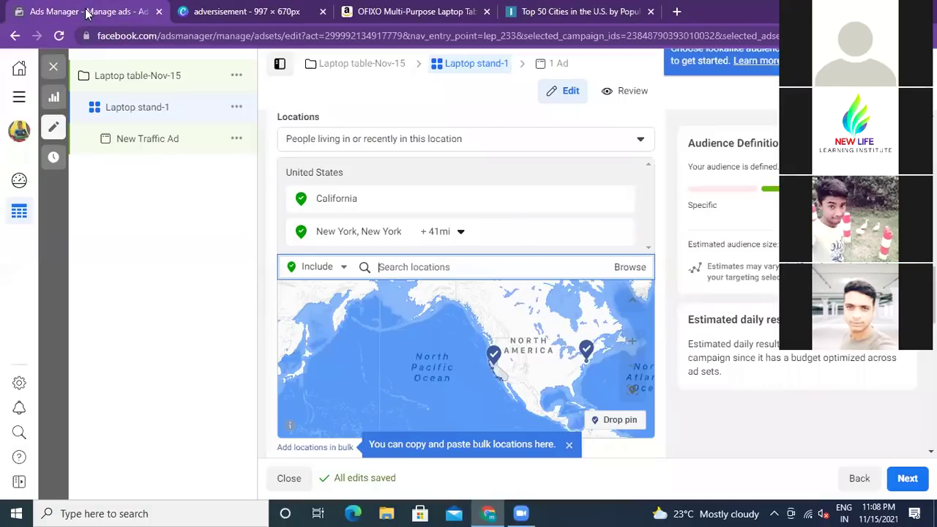
{"action": "right_click", "coordinate": [391, 268]}
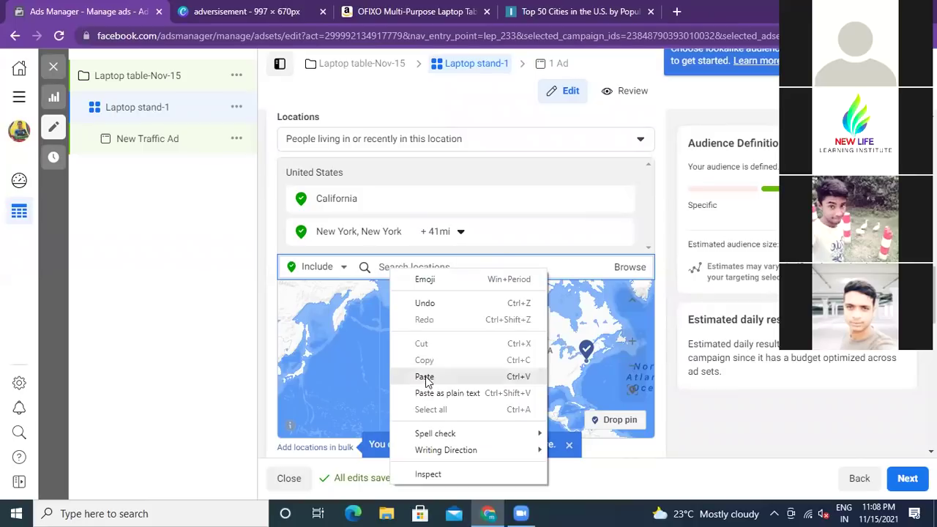
{"action": "key", "text": "Return"}
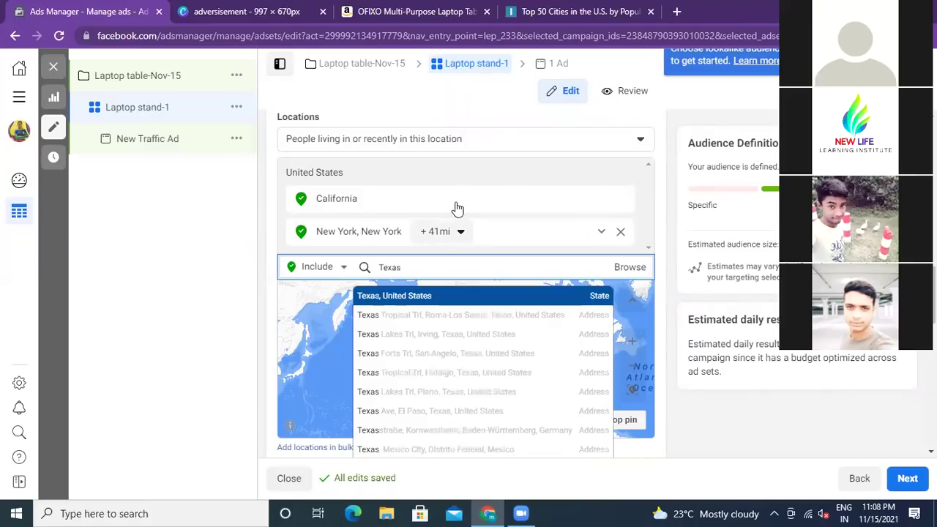
{"action": "left_click", "coordinate": [399, 300]}
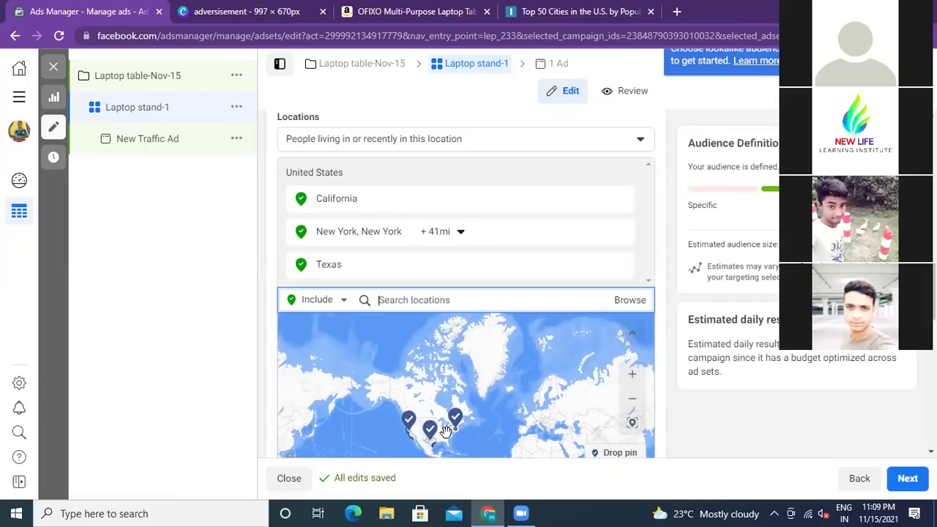
Copy "Arizona" from the Phoenix row of the Infoplease table and include that state in the ad set's audience locations.
{"action": "left_click", "coordinate": [597, 11]}
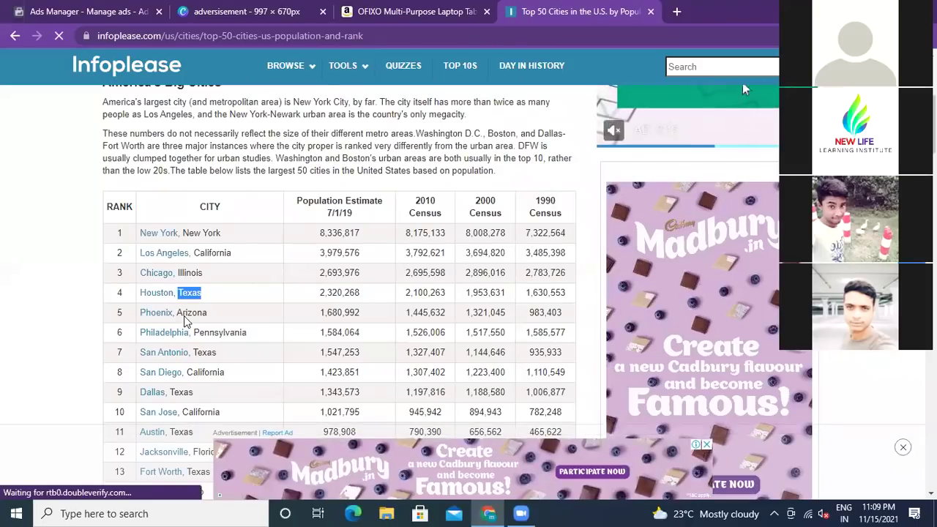
{"action": "left_click_drag", "start_coordinate": [177, 313], "coordinate": [207, 310]}
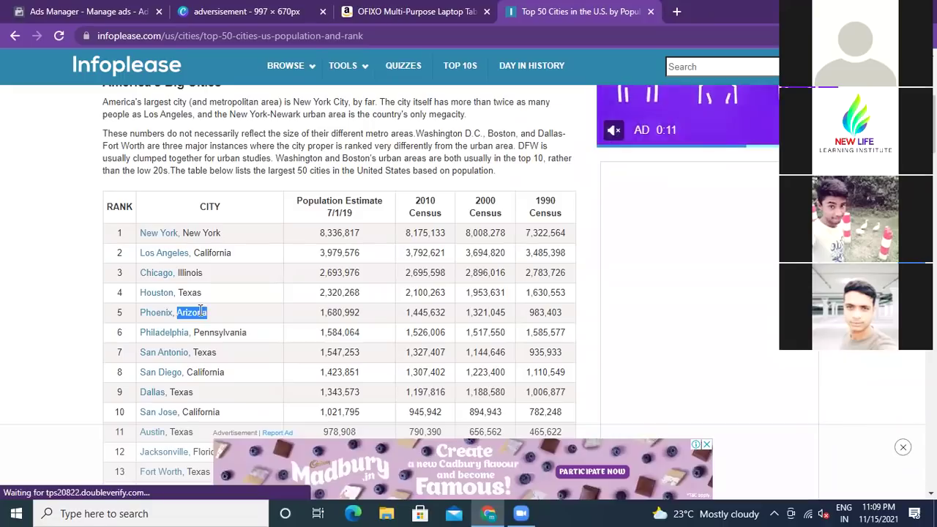
{"action": "right_click", "coordinate": [200, 312]}
{"action": "left_click", "coordinate": [218, 317]}
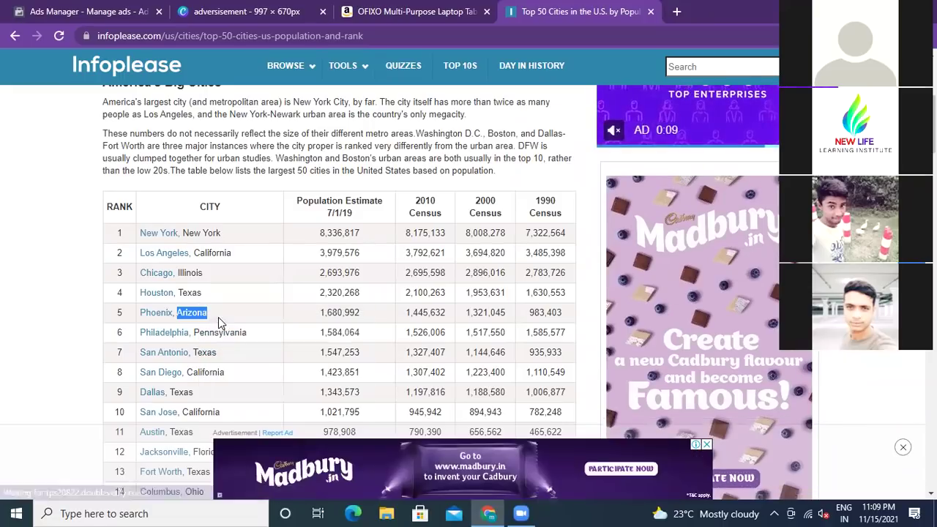
{"action": "left_click", "coordinate": [99, 13]}
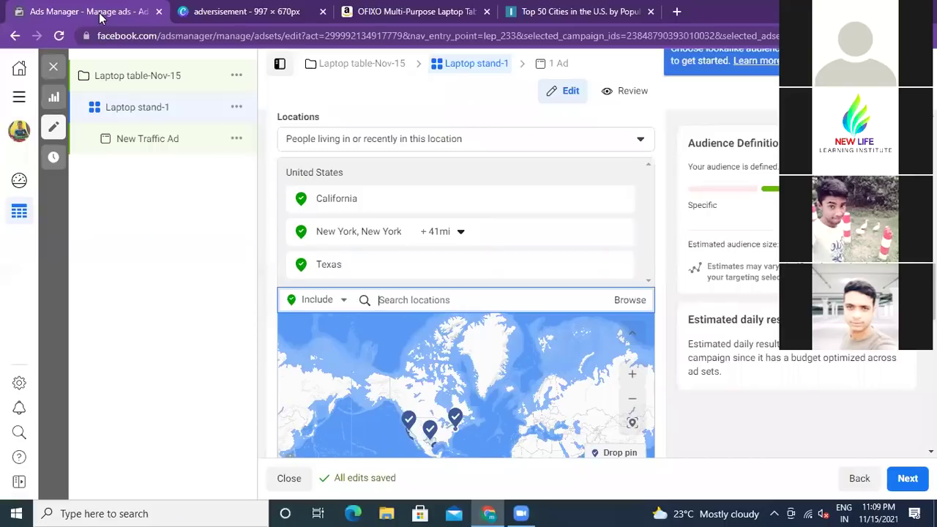
{"action": "right_click", "coordinate": [392, 301]}
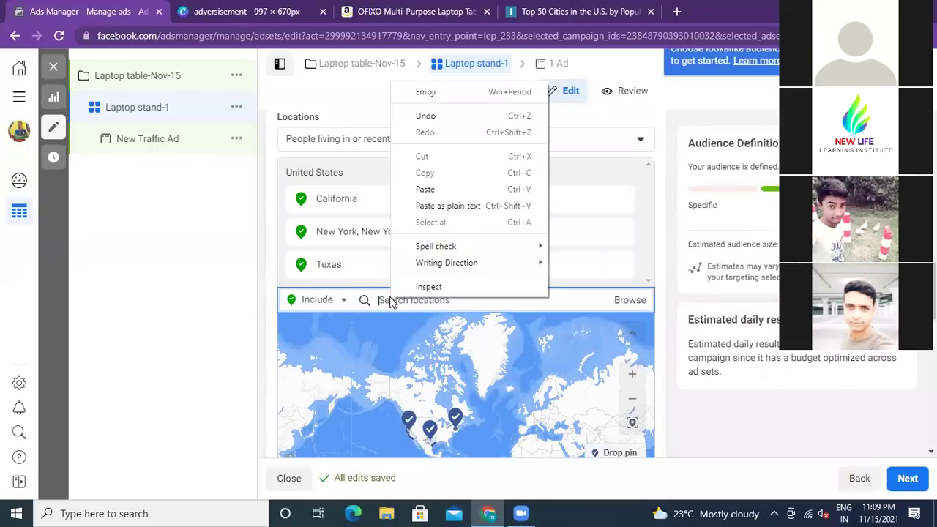
{"action": "left_click", "coordinate": [427, 189]}
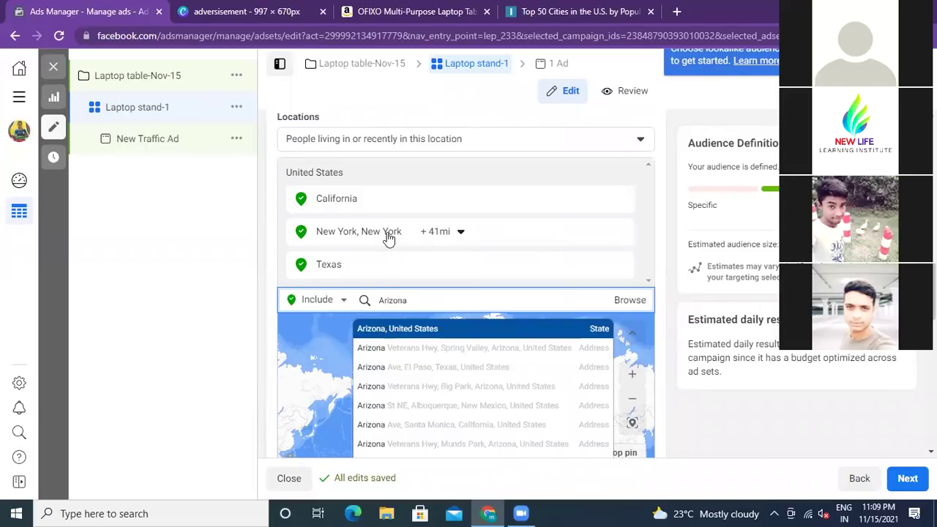
{"action": "key", "text": "Return"}
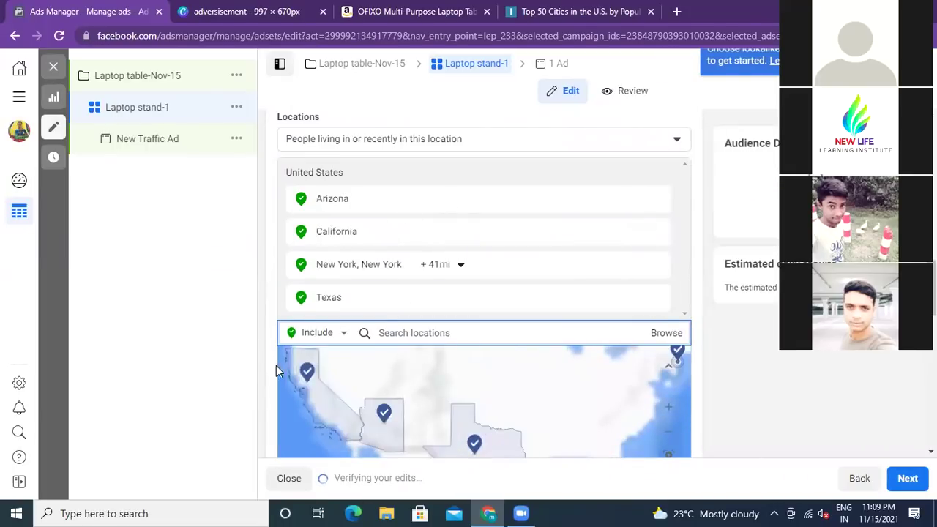
Review the included locations and their map pins, and examine the options for which people in a location are targeted.
{"action": "scroll", "coordinate": [271, 364], "scroll_direction": "down", "scroll_amount": 2}
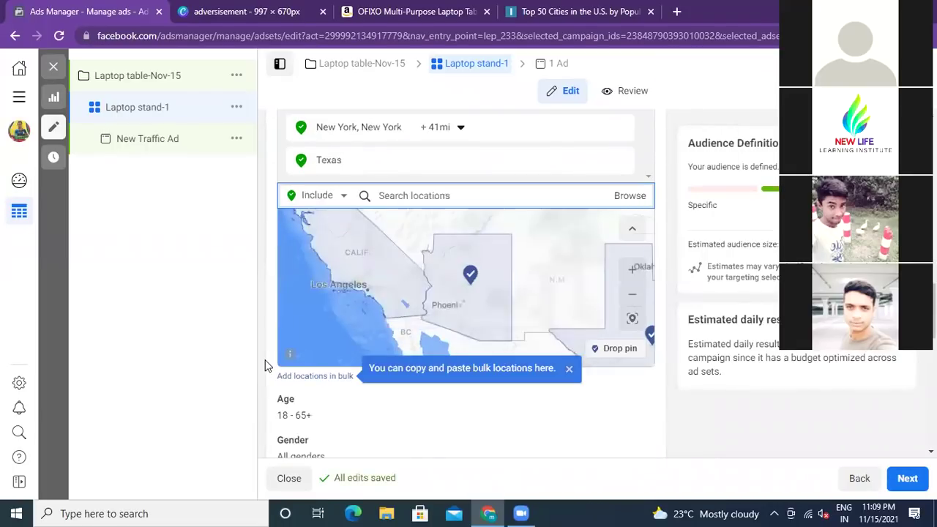
{"action": "scroll", "coordinate": [462, 265], "scroll_direction": "up", "scroll_amount": 3}
{"action": "scroll", "coordinate": [461, 265], "scroll_direction": "down", "scroll_amount": 5}
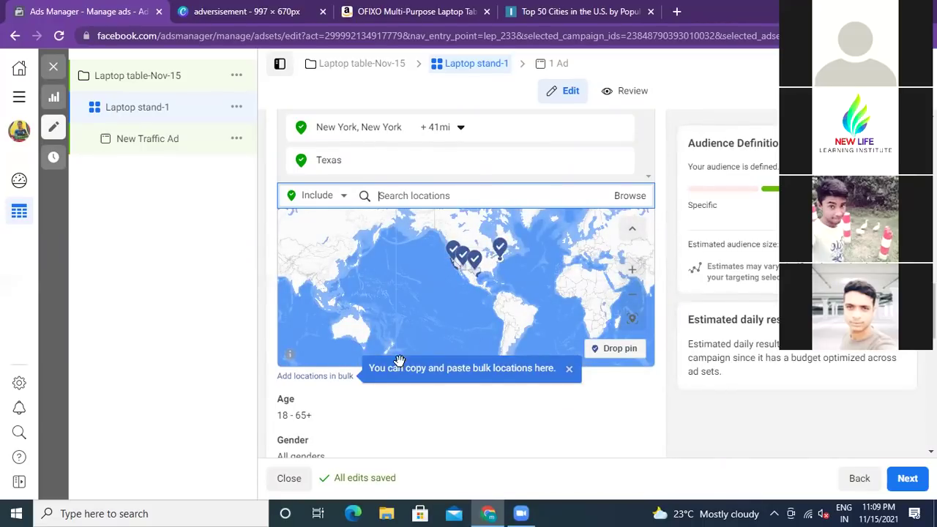
{"action": "scroll", "coordinate": [265, 308], "scroll_direction": "up", "scroll_amount": 2}
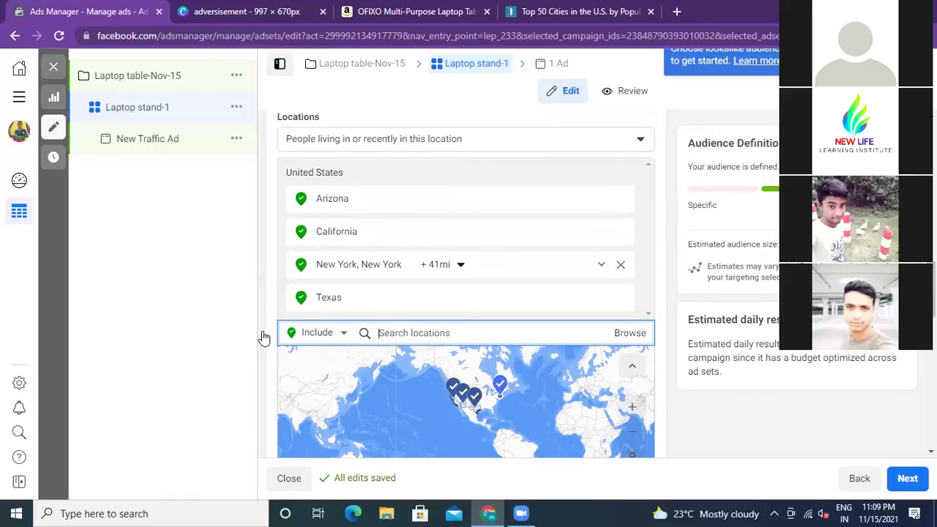
{"action": "scroll", "coordinate": [263, 333], "scroll_direction": "down", "scroll_amount": 2}
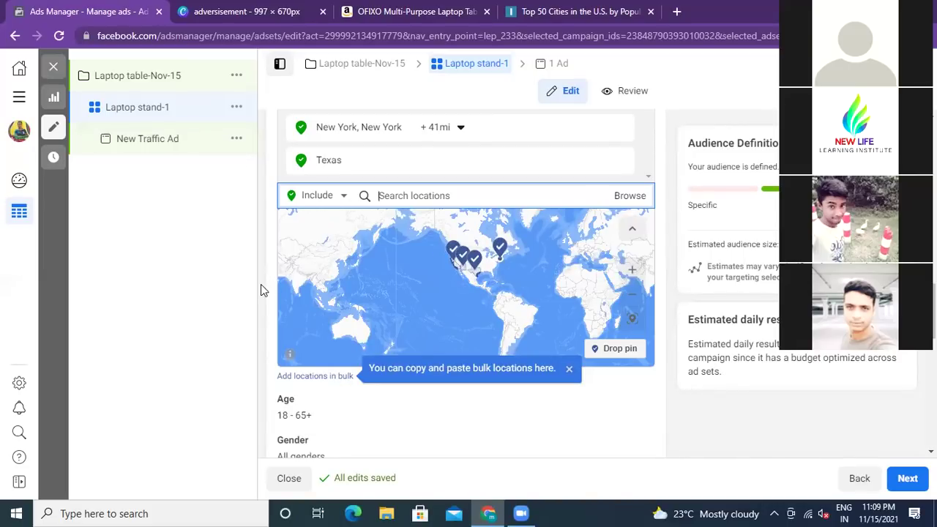
{"action": "scroll", "coordinate": [259, 292], "scroll_direction": "up", "scroll_amount": 2}
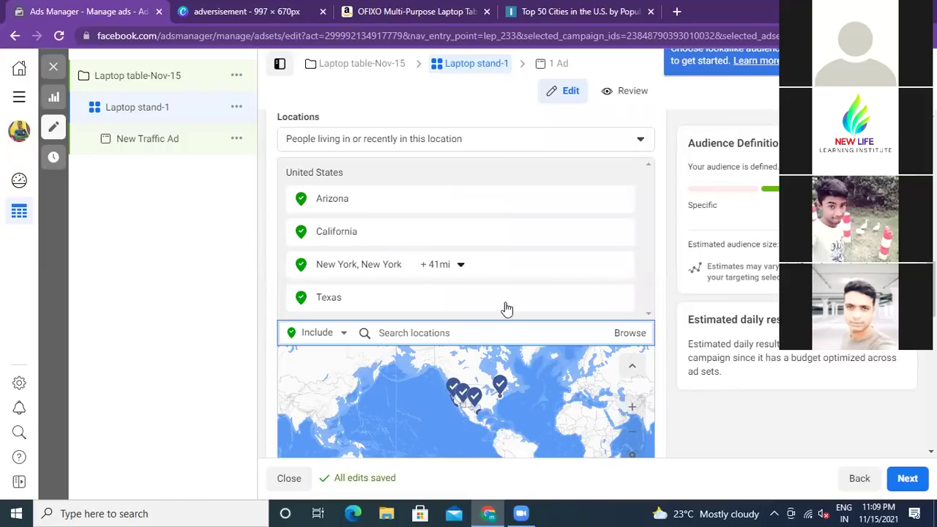
{"action": "left_click", "coordinate": [642, 141]}
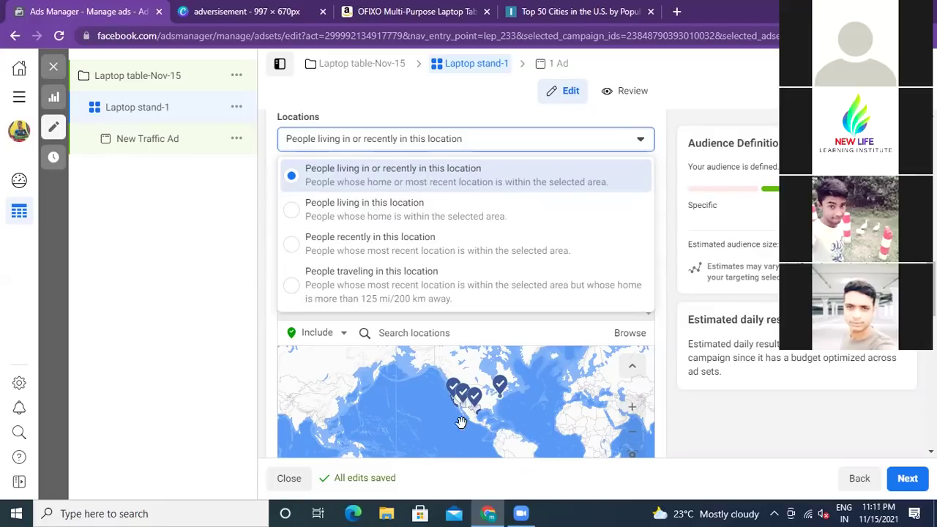
{"action": "left_click", "coordinate": [261, 287]}
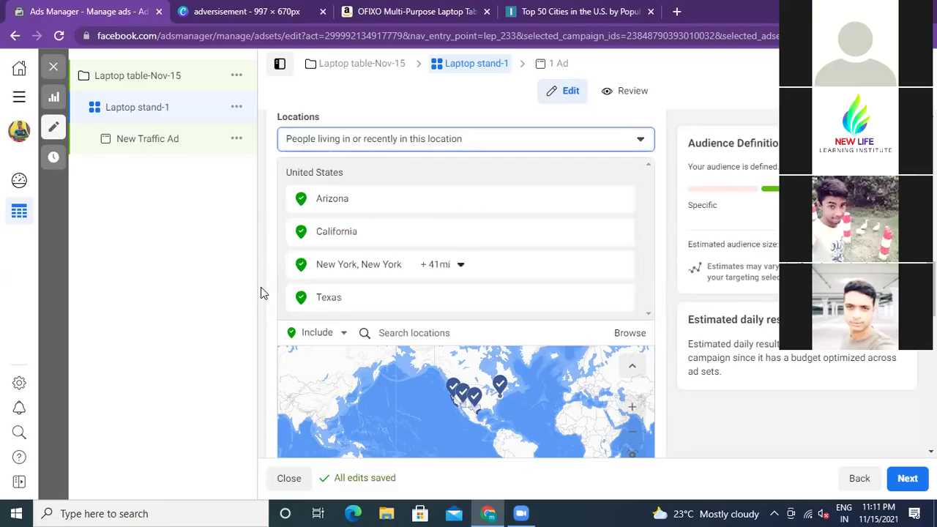
Open the audience age range for editing, check the laptop table's Amazon page, and set the maximum age to 50.
{"action": "scroll", "coordinate": [260, 287], "scroll_direction": "down", "scroll_amount": 1}
{"action": "scroll", "coordinate": [261, 287], "scroll_direction": "up", "scroll_amount": 1}
{"action": "scroll", "coordinate": [260, 287], "scroll_direction": "down", "scroll_amount": 3}
{"action": "scroll", "coordinate": [261, 287], "scroll_direction": "down", "scroll_amount": 3}
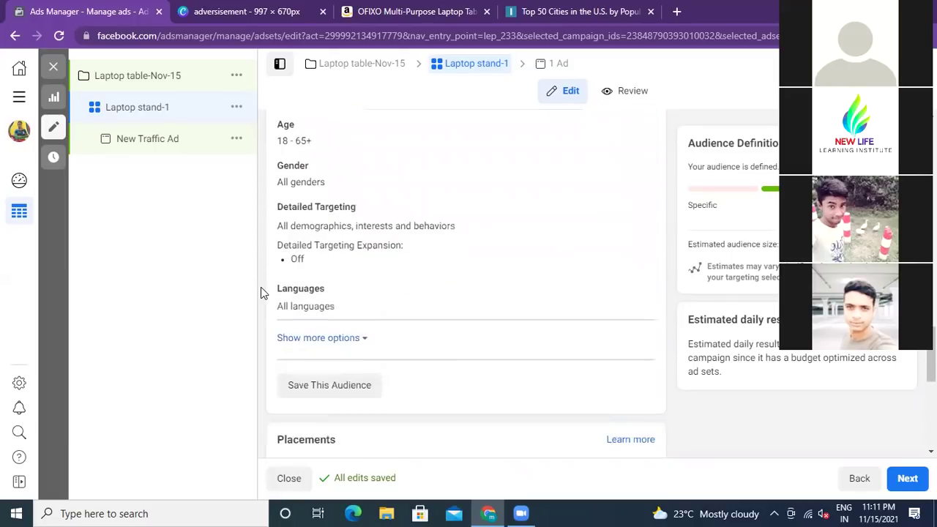
{"action": "scroll", "coordinate": [260, 287], "scroll_direction": "down", "scroll_amount": 1}
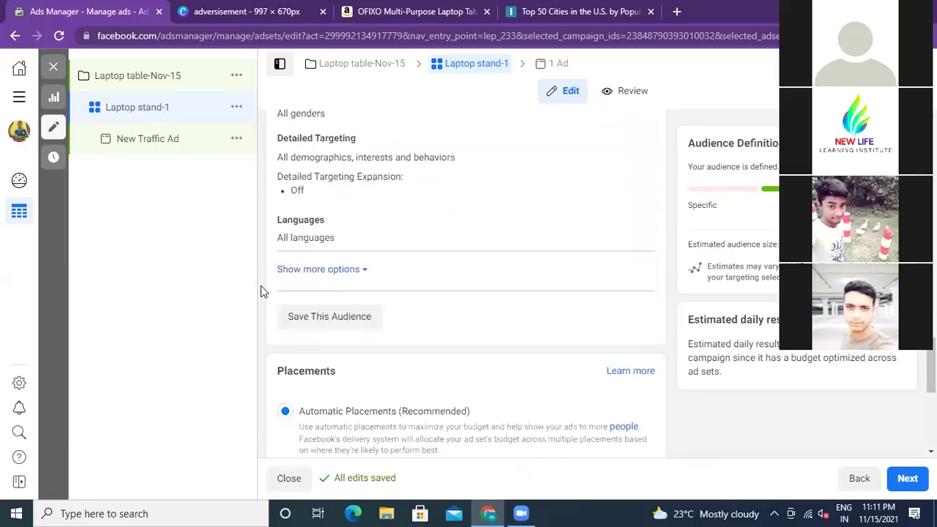
{"action": "scroll", "coordinate": [266, 308], "scroll_direction": "up", "scroll_amount": 2}
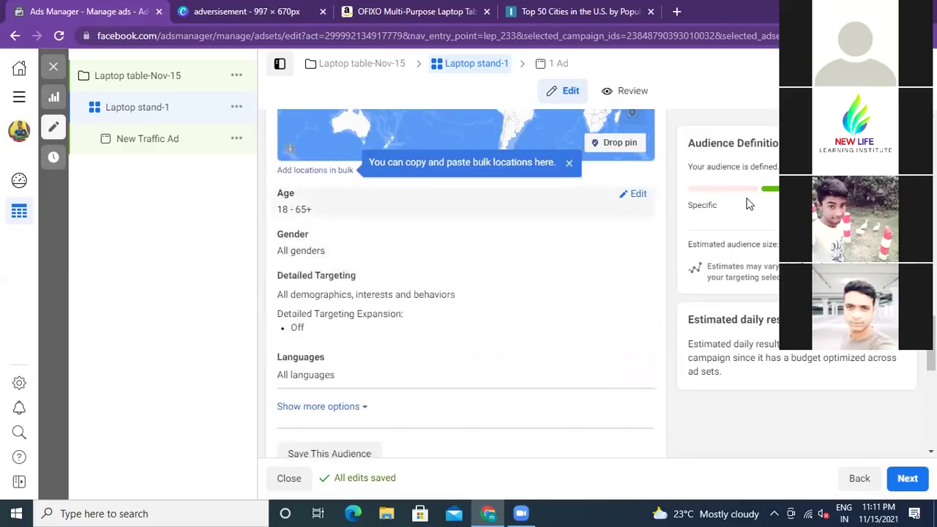
{"action": "left_click", "coordinate": [638, 194]}
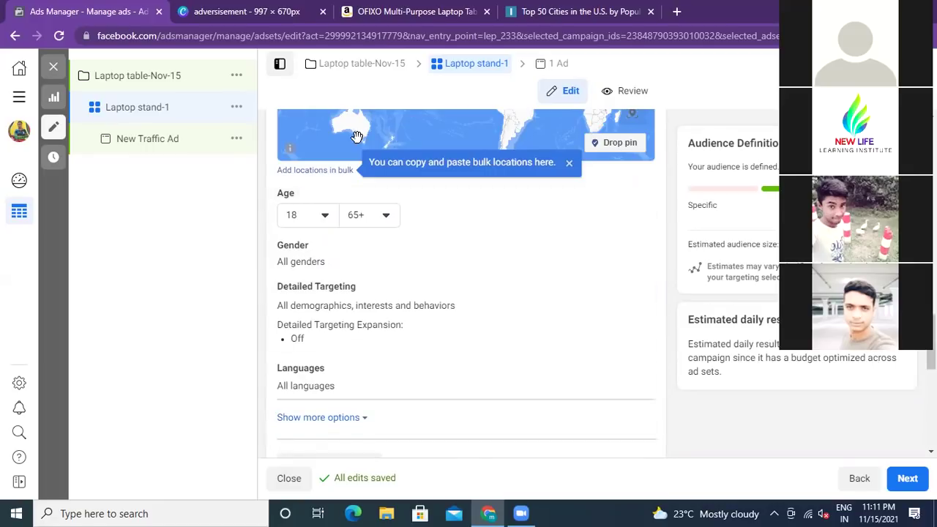
{"action": "left_click", "coordinate": [387, 218]}
{"action": "left_click", "coordinate": [411, 13]}
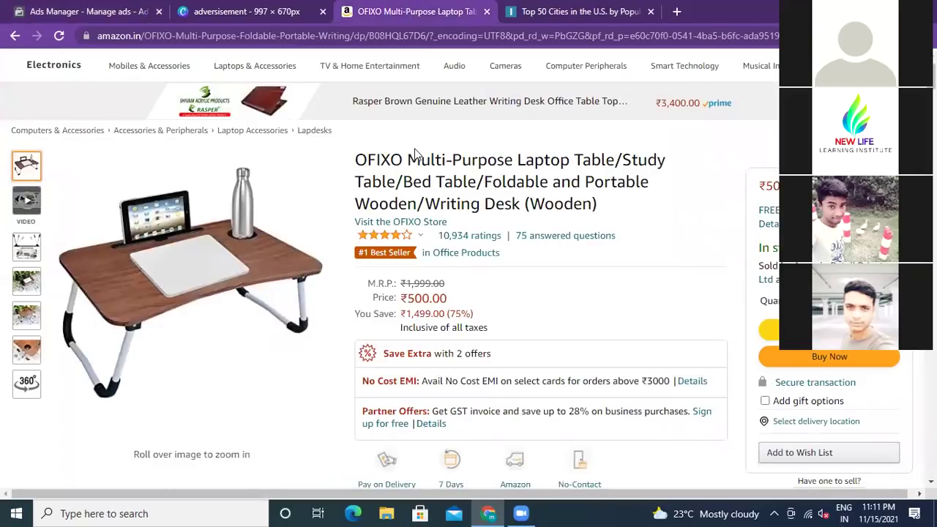
{"action": "left_click", "coordinate": [93, 16]}
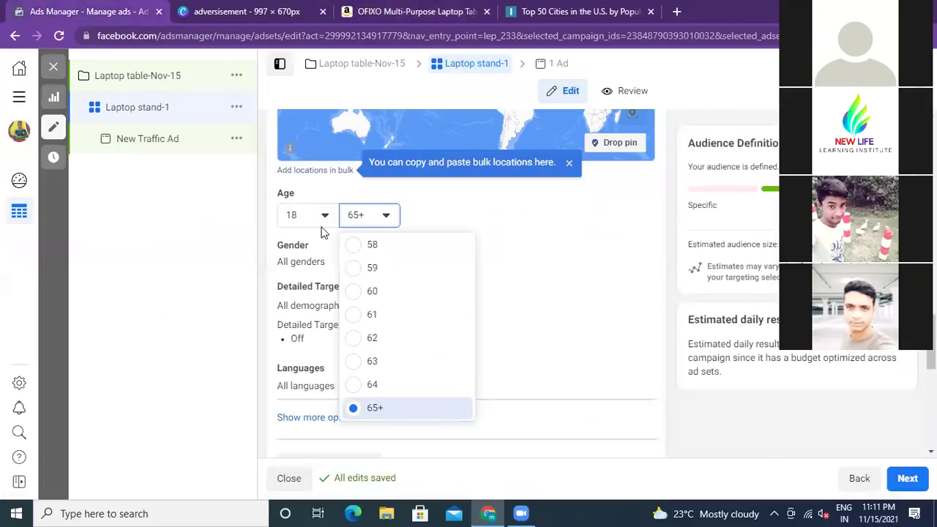
{"action": "scroll", "coordinate": [373, 334], "scroll_direction": "up", "scroll_amount": 2}
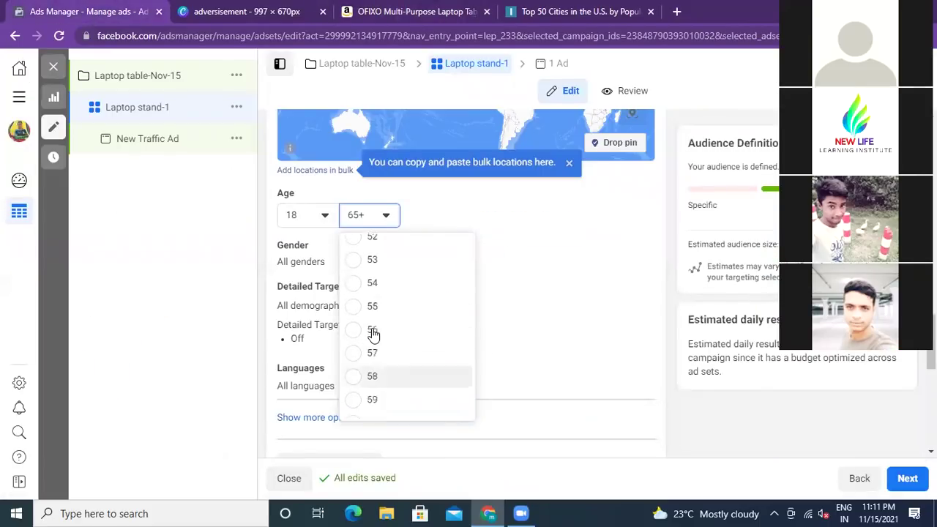
{"action": "scroll", "coordinate": [373, 334], "scroll_direction": "up", "scroll_amount": 2}
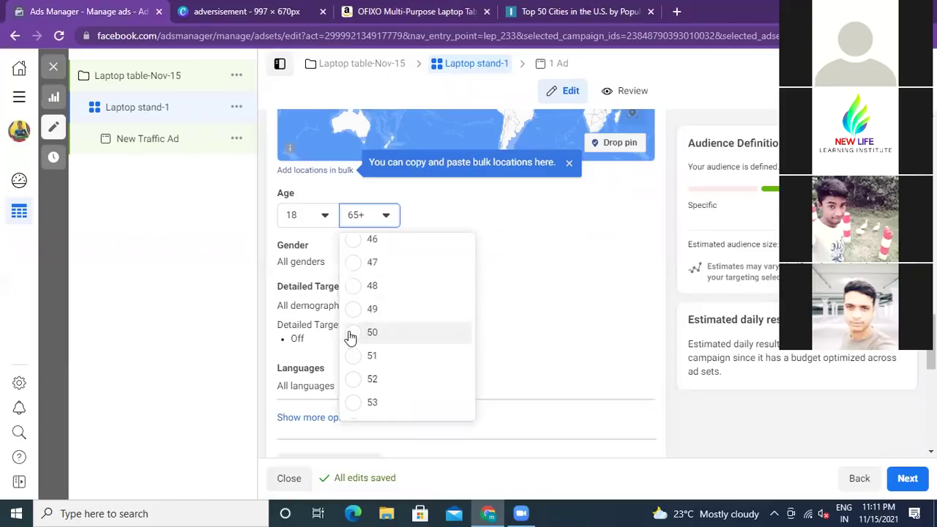
{"action": "left_click", "coordinate": [353, 335]}
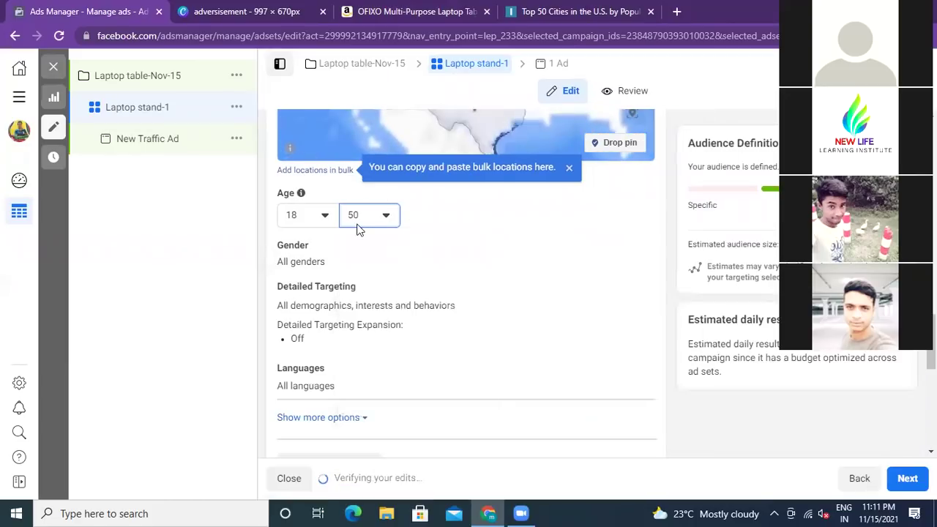
Set the audience's minimum age to 15 and recheck the laptop table on its Amazon page.
{"action": "left_click", "coordinate": [325, 214]}
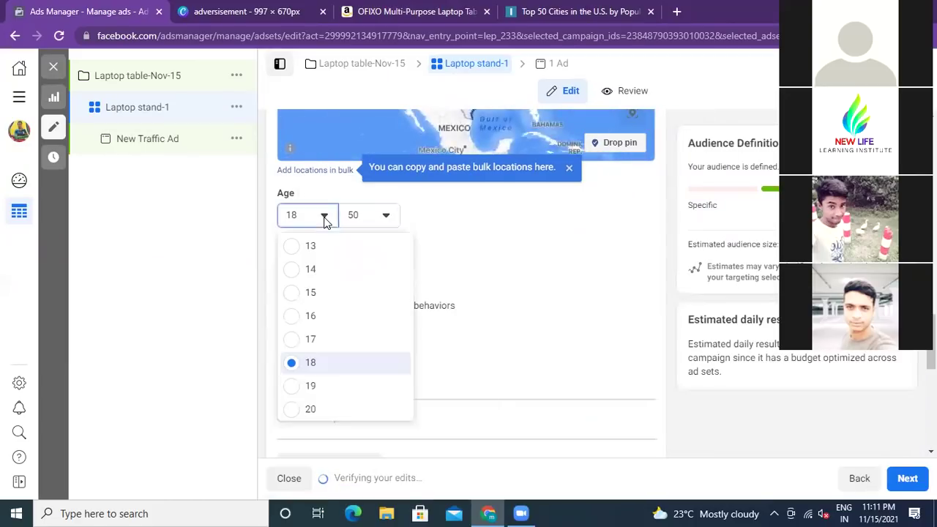
{"action": "left_click", "coordinate": [294, 294]}
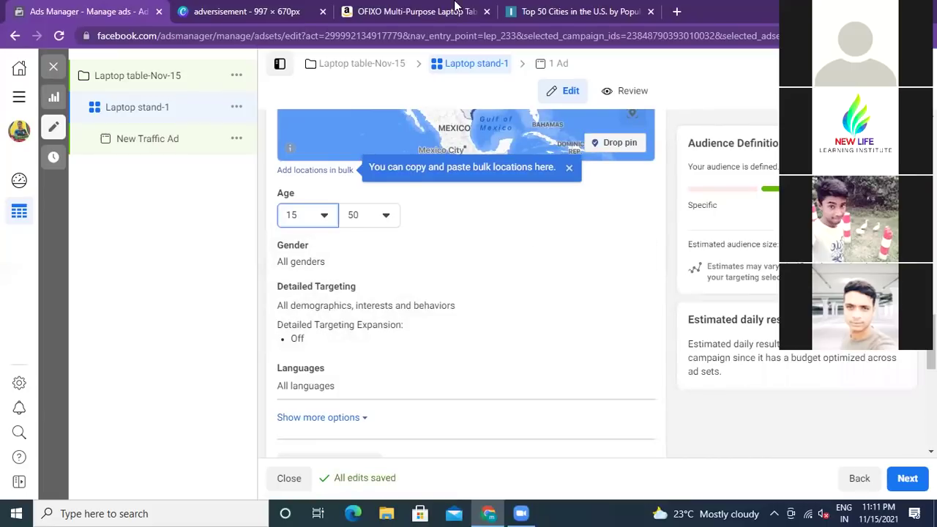
{"action": "left_click", "coordinate": [407, 16]}
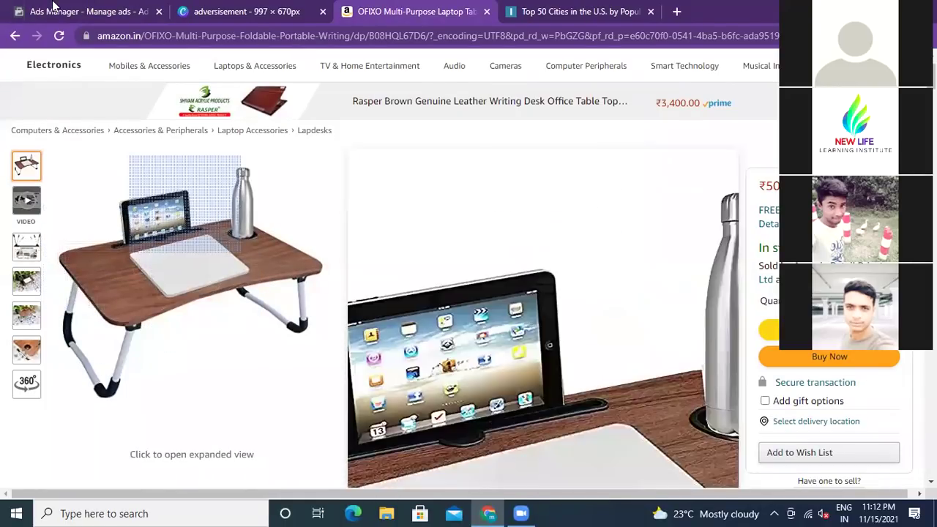
{"action": "left_click", "coordinate": [82, 13]}
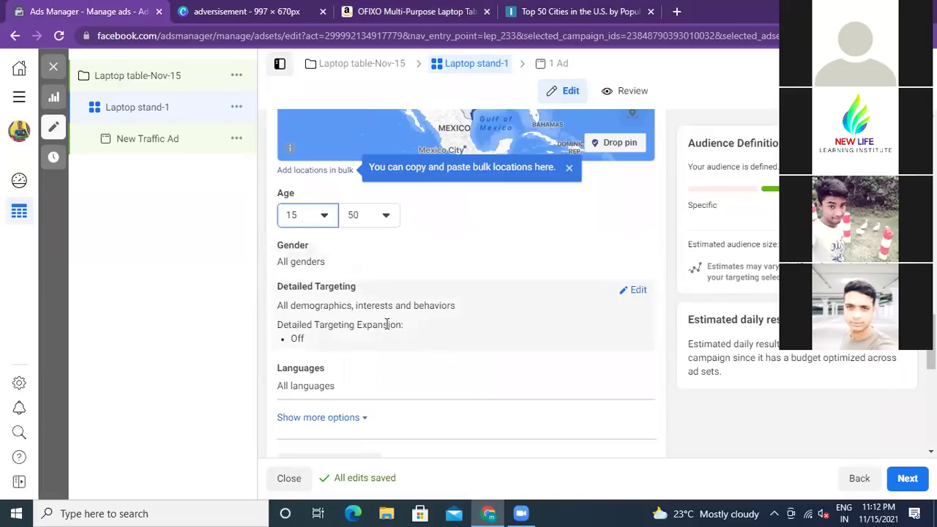
{"action": "scroll", "coordinate": [386, 325], "scroll_direction": "up", "scroll_amount": 2}
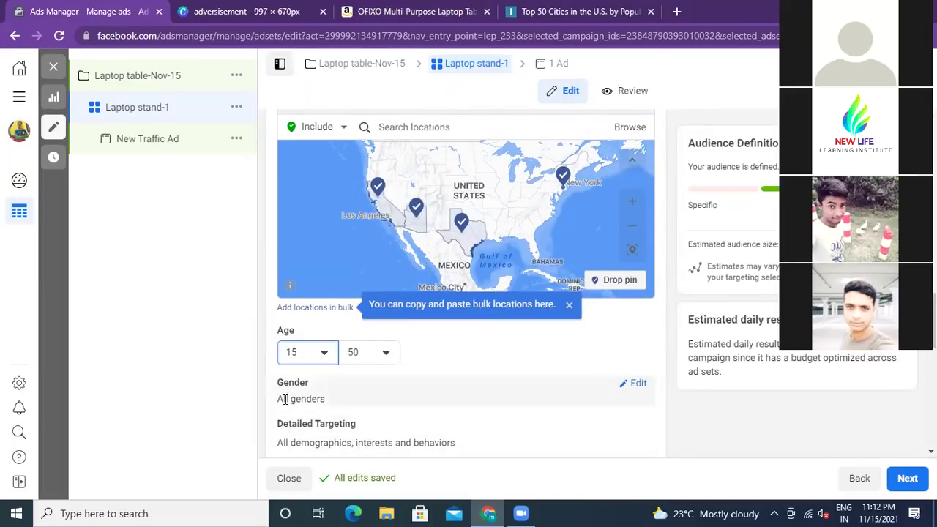
{"action": "scroll", "coordinate": [395, 403], "scroll_direction": "down", "scroll_amount": 2}
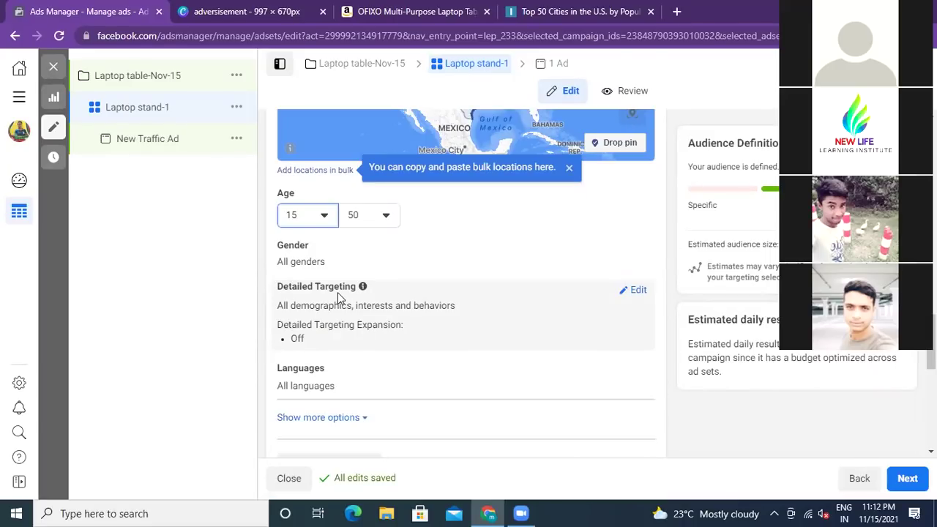
Close the Infoplease city list and open the ad set's Detailed Targeting for editing.
{"action": "left_click", "coordinate": [650, 11]}
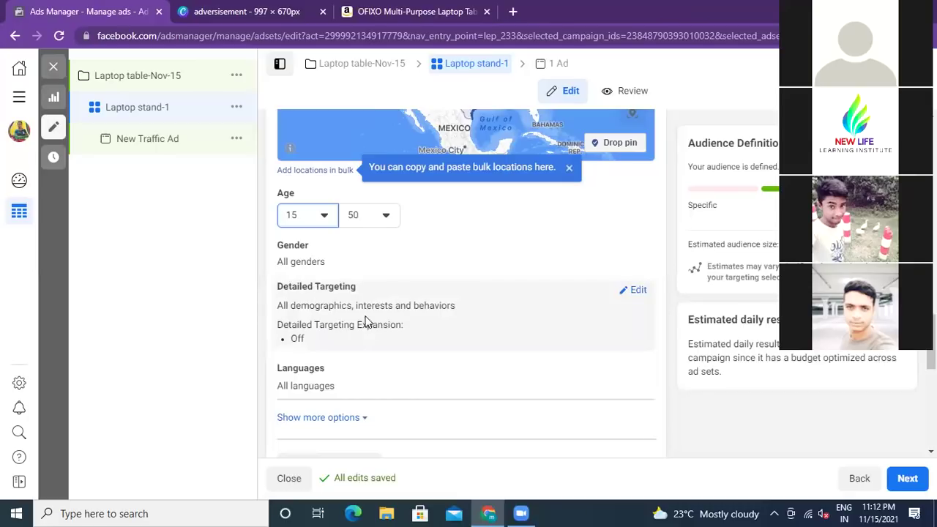
{"action": "left_click", "coordinate": [638, 293]}
{"action": "scroll", "coordinate": [453, 315], "scroll_direction": "down", "scroll_amount": 2}
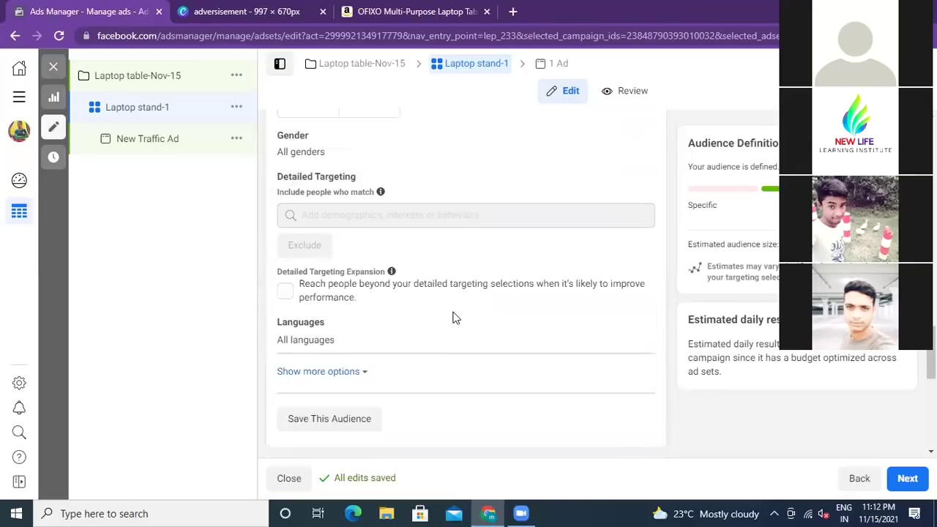
{"action": "mouse_move", "coordinate": [446, 188]}
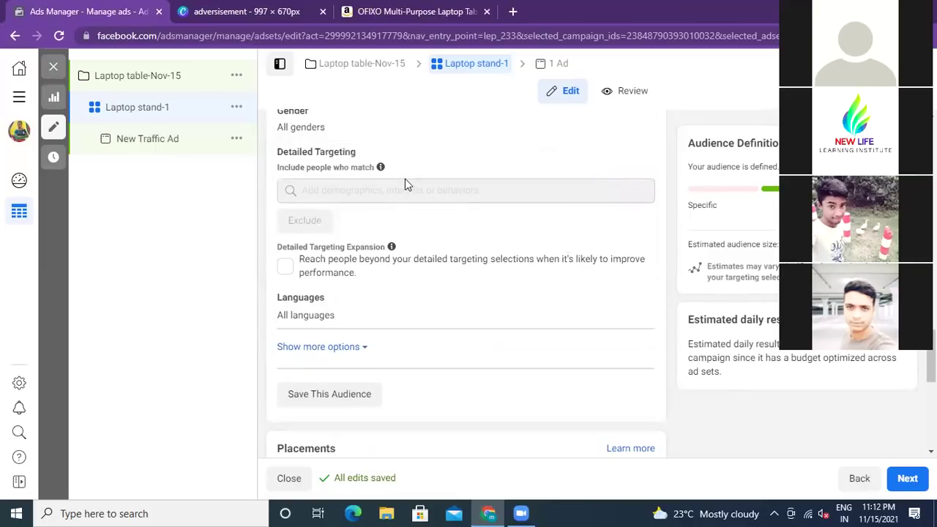
{"action": "scroll", "coordinate": [405, 184], "scroll_direction": "up", "scroll_amount": 1}
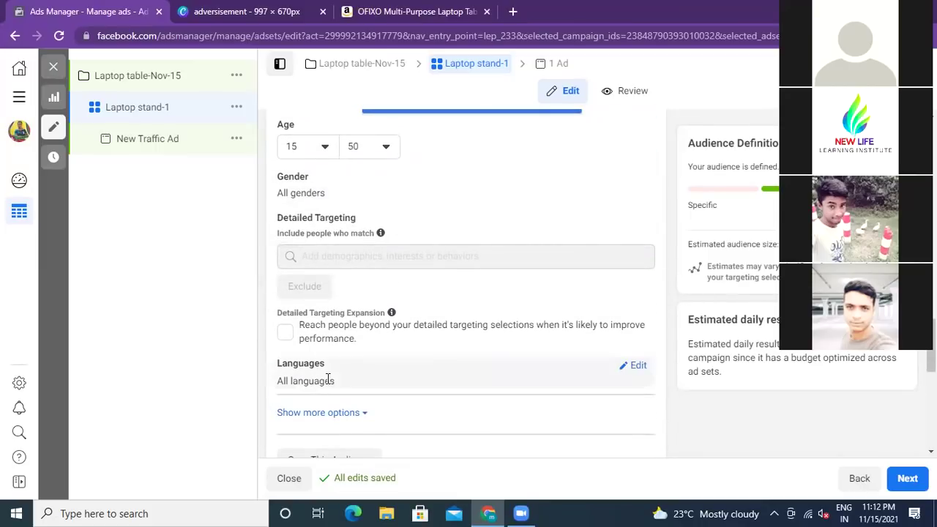
{"action": "mouse_move", "coordinate": [331, 363]}
{"action": "mouse_move", "coordinate": [329, 258]}
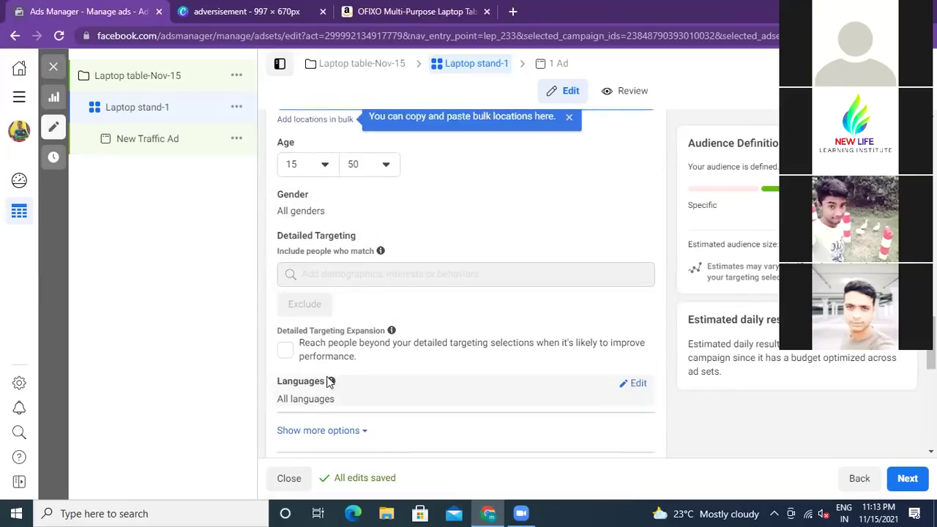
{"action": "mouse_move", "coordinate": [369, 262]}
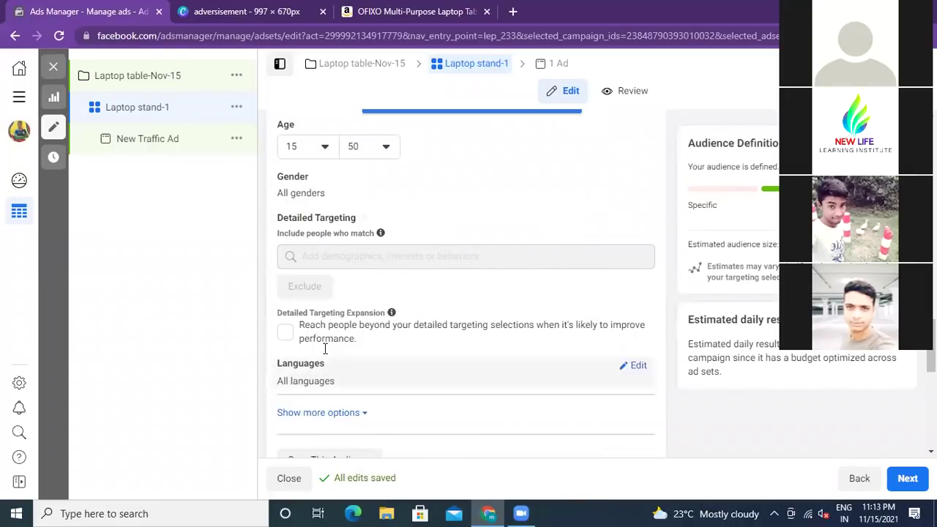
Expand the additional audience options and review the Connections, Placements and Optimization & Delivery settings.
{"action": "scroll", "coordinate": [327, 353], "scroll_direction": "down", "scroll_amount": 1}
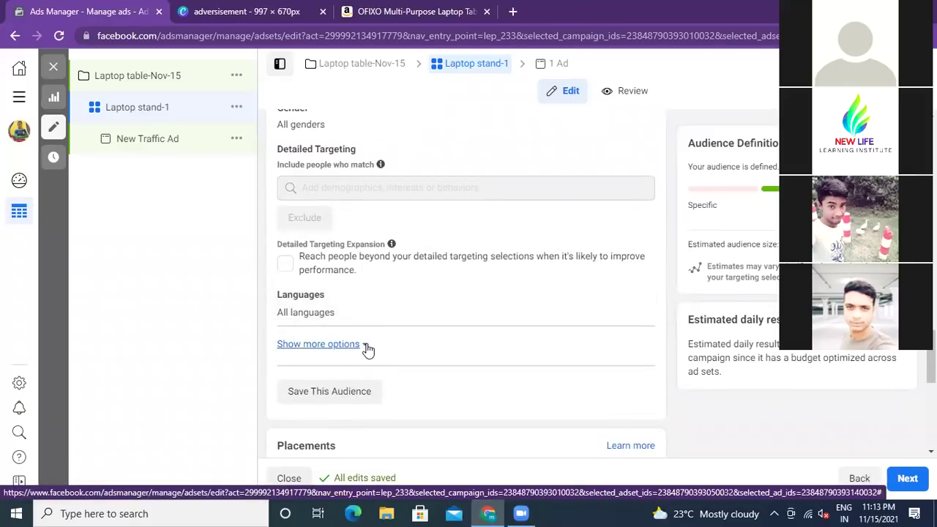
{"action": "scroll", "coordinate": [368, 350], "scroll_direction": "down", "scroll_amount": 5}
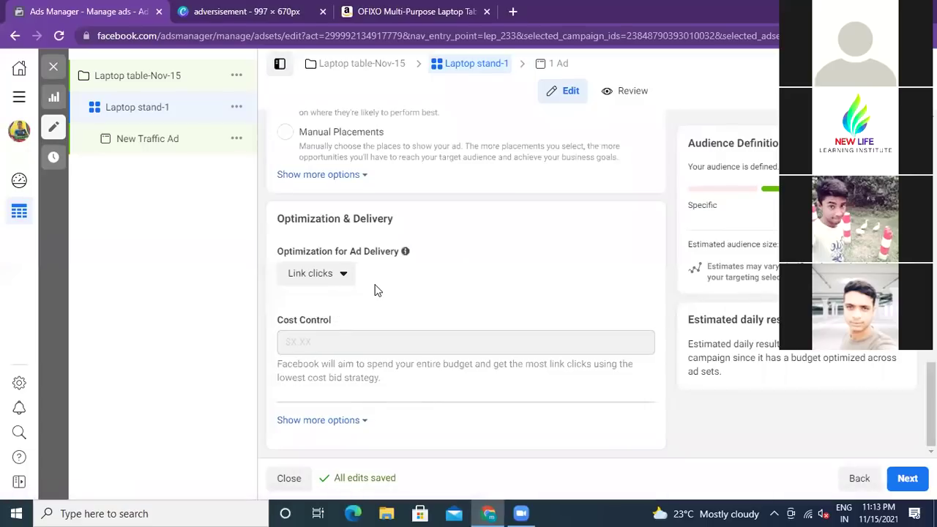
{"action": "scroll", "coordinate": [261, 362], "scroll_direction": "up", "scroll_amount": 2}
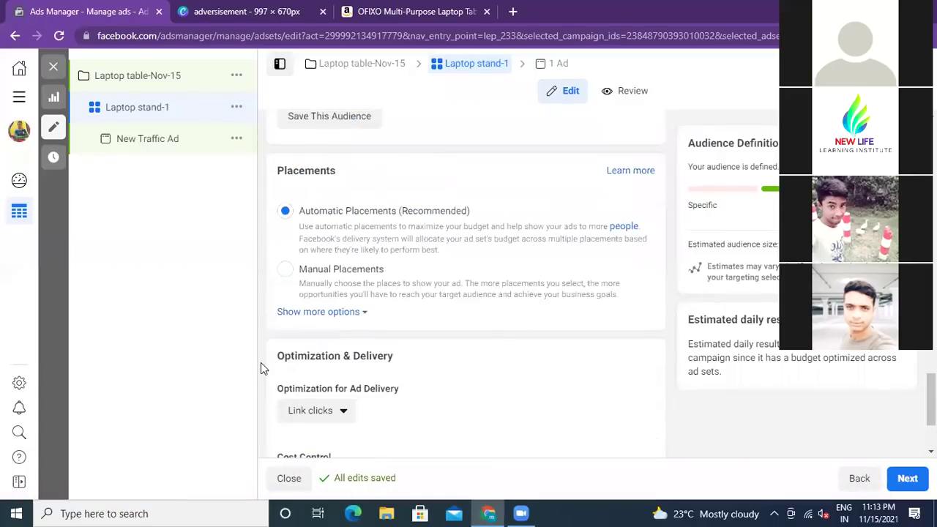
{"action": "scroll", "coordinate": [265, 439], "scroll_direction": "up", "scroll_amount": 2}
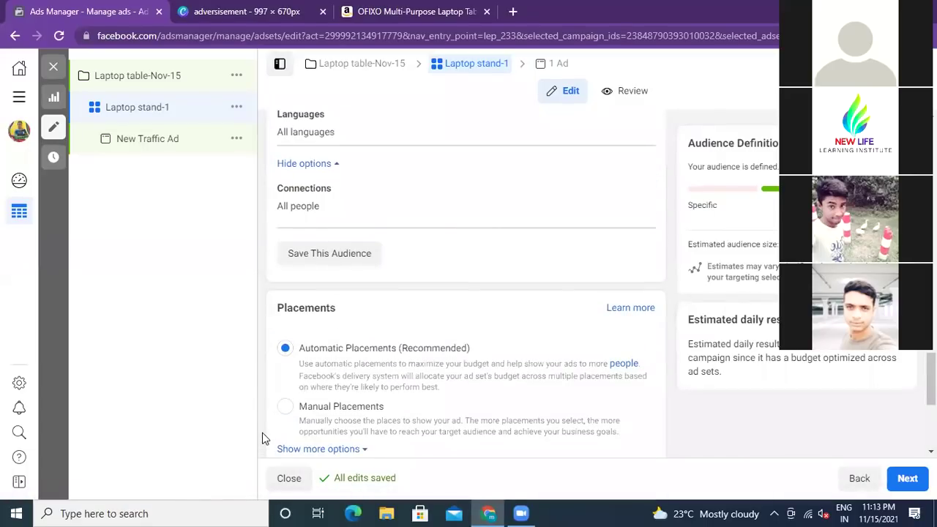
{"action": "scroll", "coordinate": [268, 428], "scroll_direction": "up", "scroll_amount": 2}
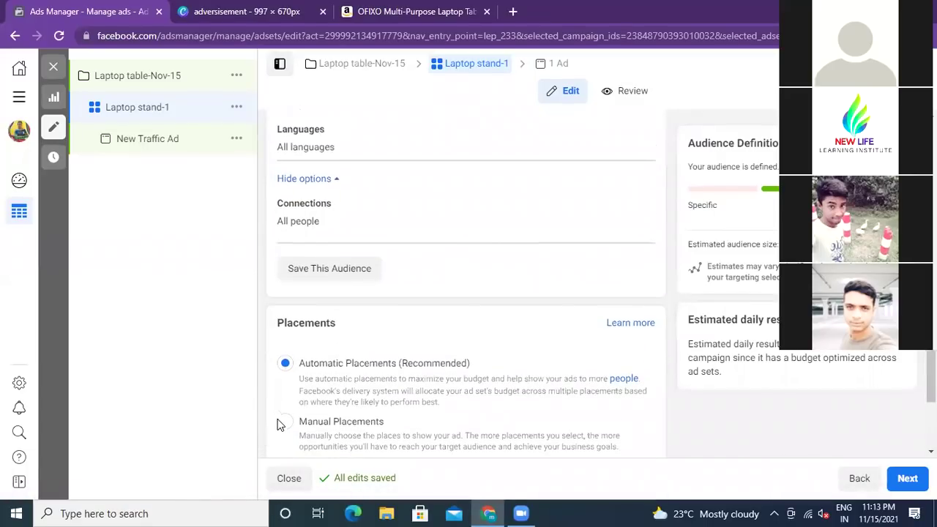
Set the audience's minimum age to 18.
{"action": "scroll", "coordinate": [271, 405], "scroll_direction": "up", "scroll_amount": 2}
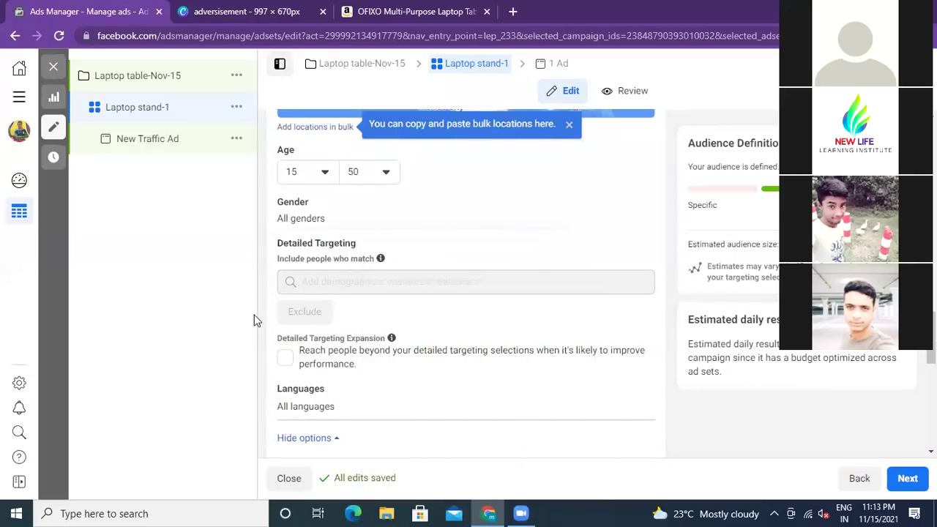
{"action": "scroll", "coordinate": [268, 323], "scroll_direction": "up", "scroll_amount": 2}
{"action": "left_click", "coordinate": [325, 309]}
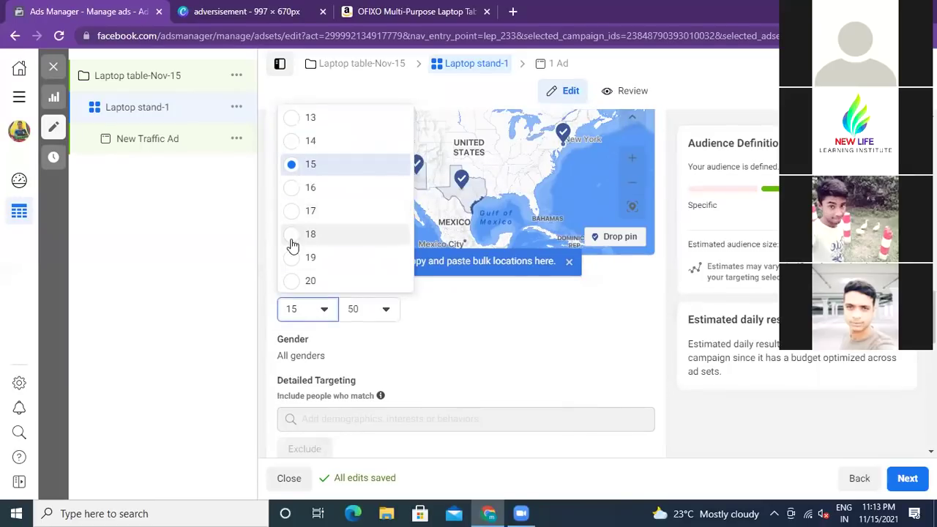
{"action": "left_click", "coordinate": [292, 242]}
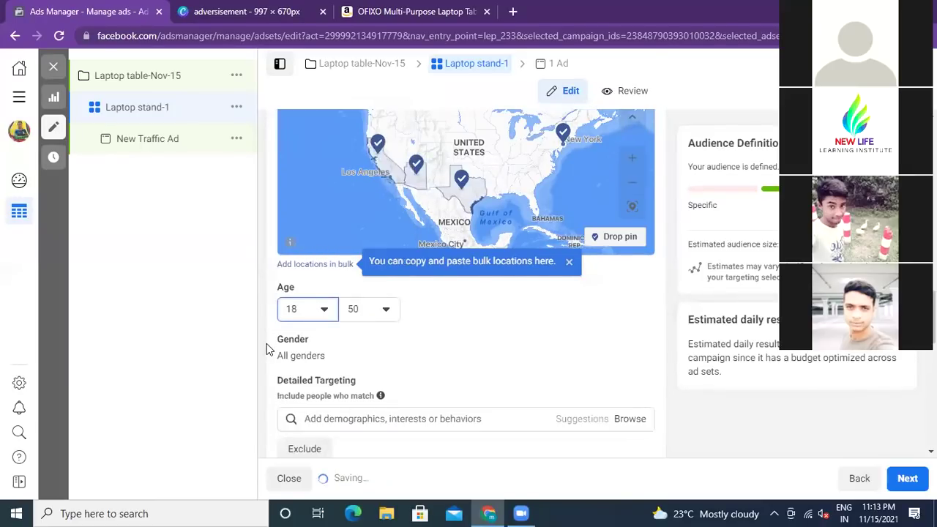
Browse the ad set's Detailed Targeting options and expand Demographics > Education > Education level.
{"action": "scroll", "coordinate": [267, 350], "scroll_direction": "down", "scroll_amount": 1}
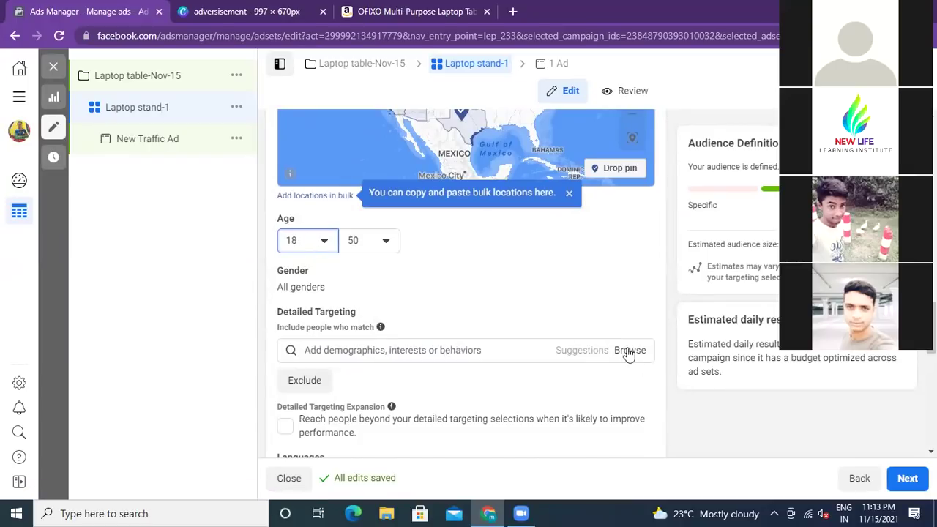
{"action": "left_click", "coordinate": [630, 351]}
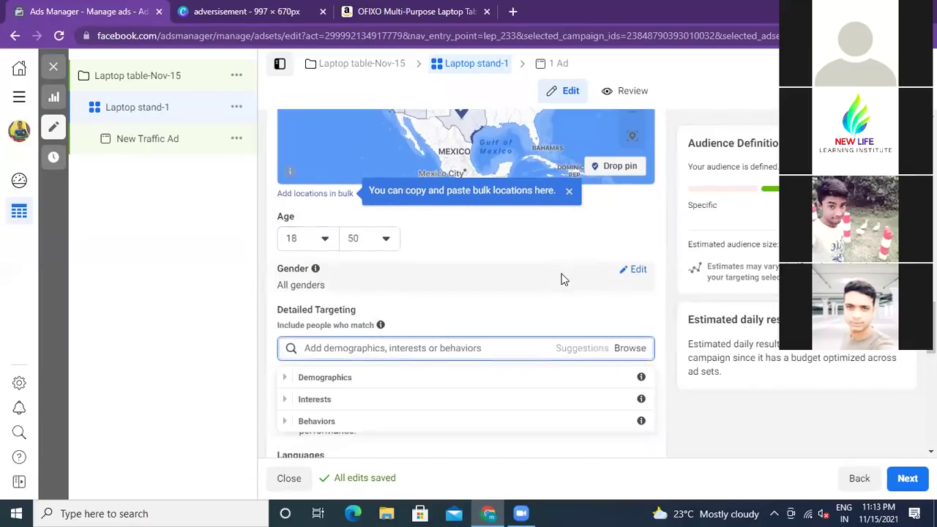
{"action": "scroll", "coordinate": [564, 271], "scroll_direction": "down", "scroll_amount": 1}
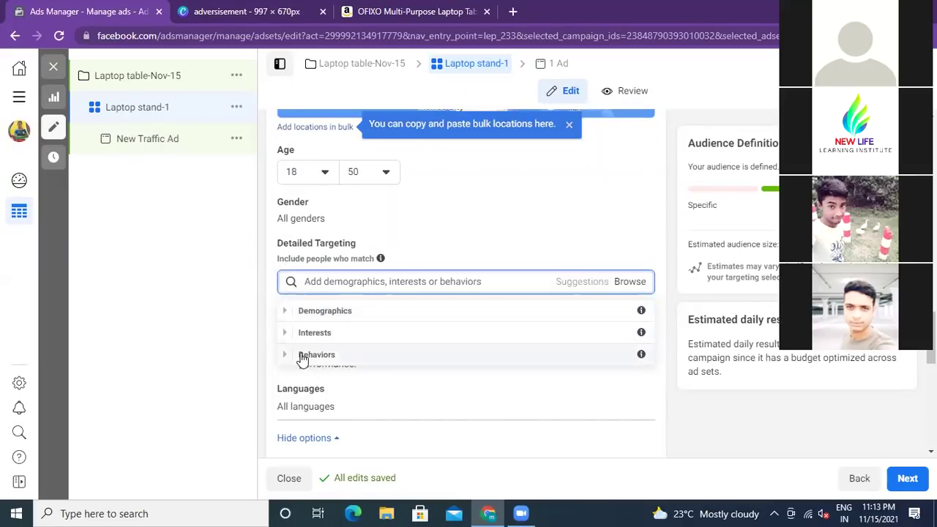
{"action": "left_click", "coordinate": [288, 313]}
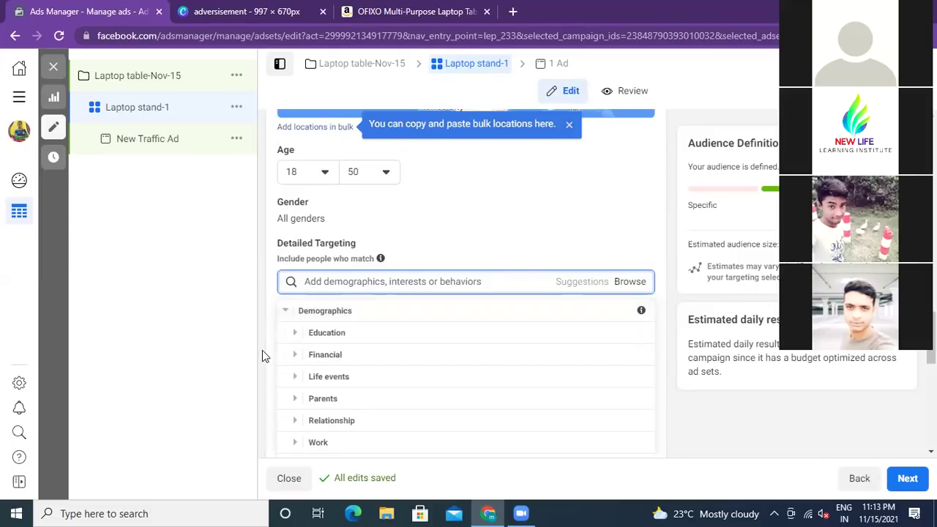
{"action": "scroll", "coordinate": [262, 350], "scroll_direction": "down", "scroll_amount": 2}
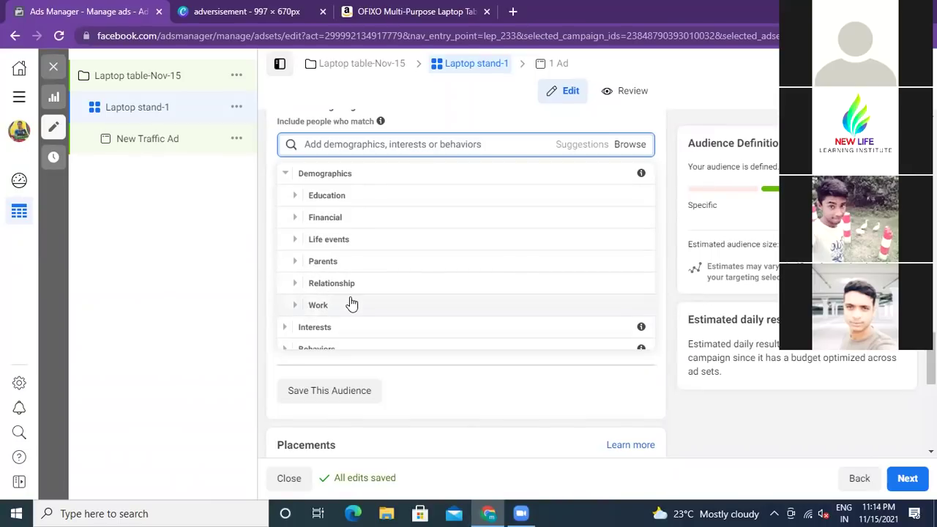
{"action": "left_click", "coordinate": [332, 199]}
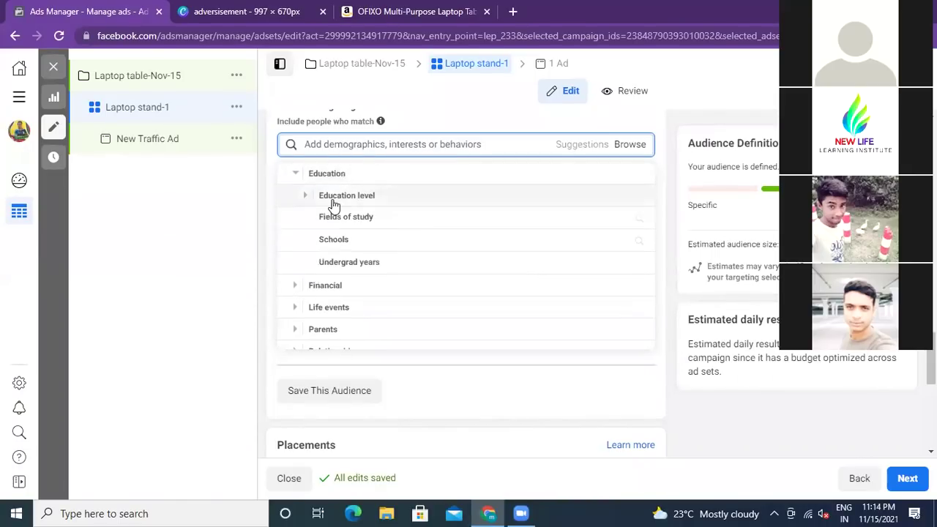
{"action": "left_click", "coordinate": [354, 199]}
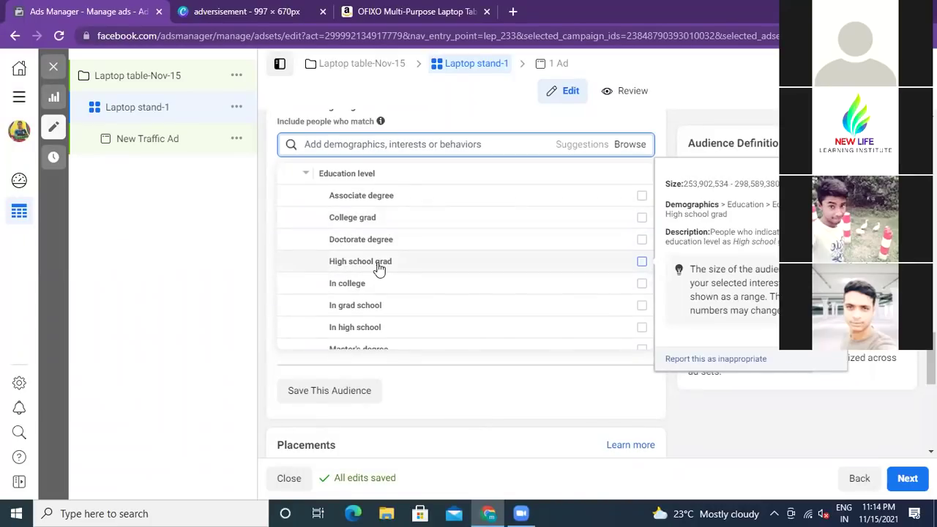
Add the education levels Associate degree, College grad, Doctorate degree and High school grad to the audience's detailed targeting.
{"action": "scroll", "coordinate": [386, 286], "scroll_direction": "down", "scroll_amount": 2}
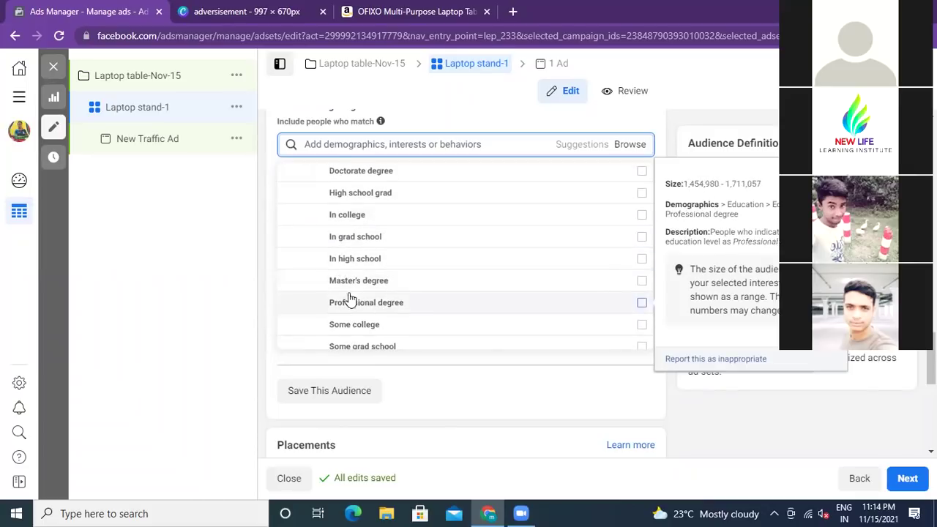
{"action": "scroll", "coordinate": [406, 312], "scroll_direction": "down", "scroll_amount": 2}
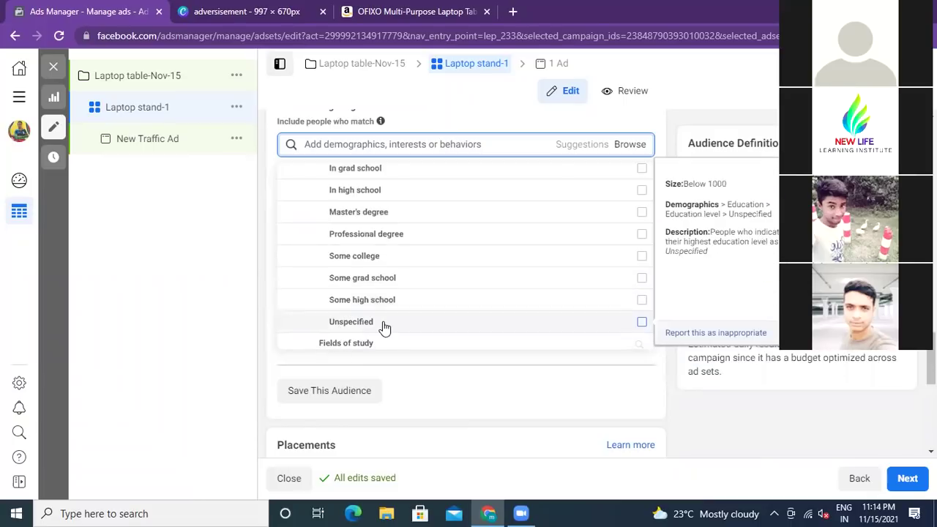
{"action": "scroll", "coordinate": [359, 256], "scroll_direction": "up", "scroll_amount": 3}
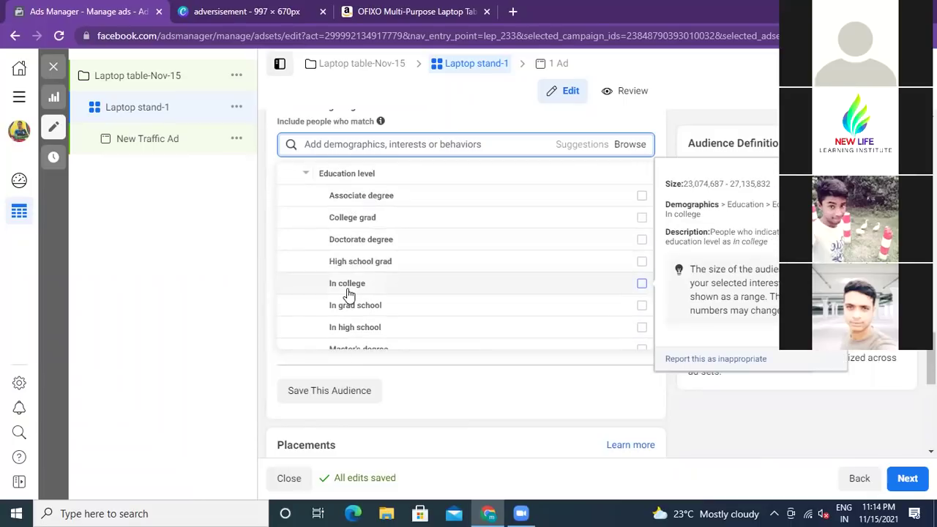
{"action": "scroll", "coordinate": [349, 295], "scroll_direction": "down", "scroll_amount": 2}
{"action": "scroll", "coordinate": [351, 284], "scroll_direction": "down", "scroll_amount": 3}
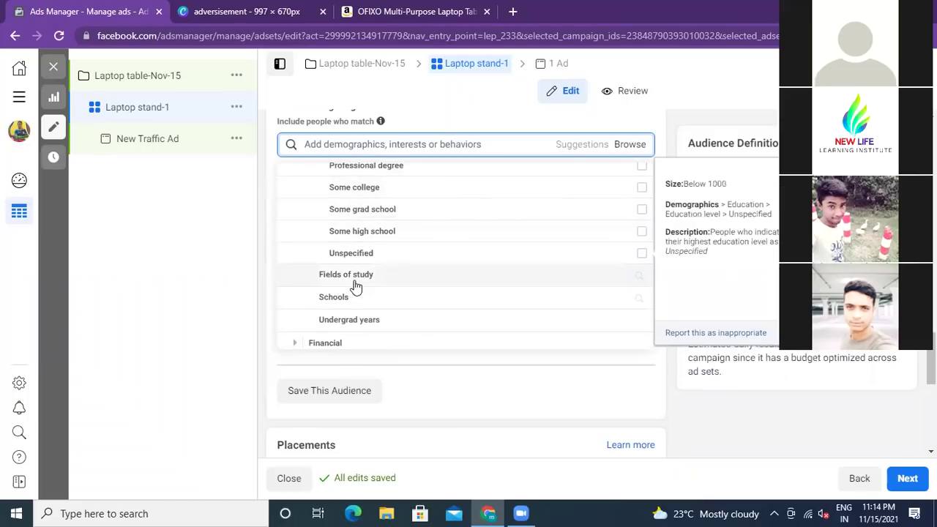
{"action": "scroll", "coordinate": [345, 236], "scroll_direction": "up", "scroll_amount": 3}
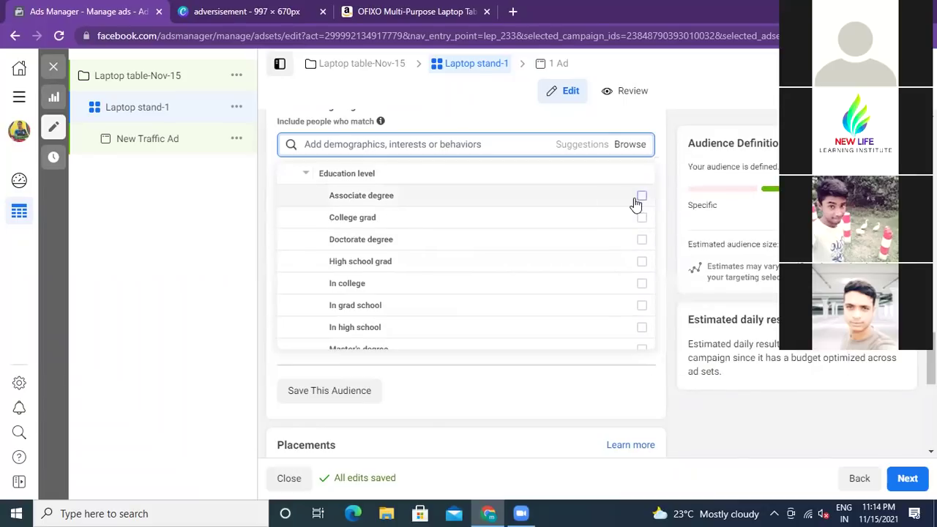
{"action": "scroll", "coordinate": [441, 259], "scroll_direction": "down", "scroll_amount": 1}
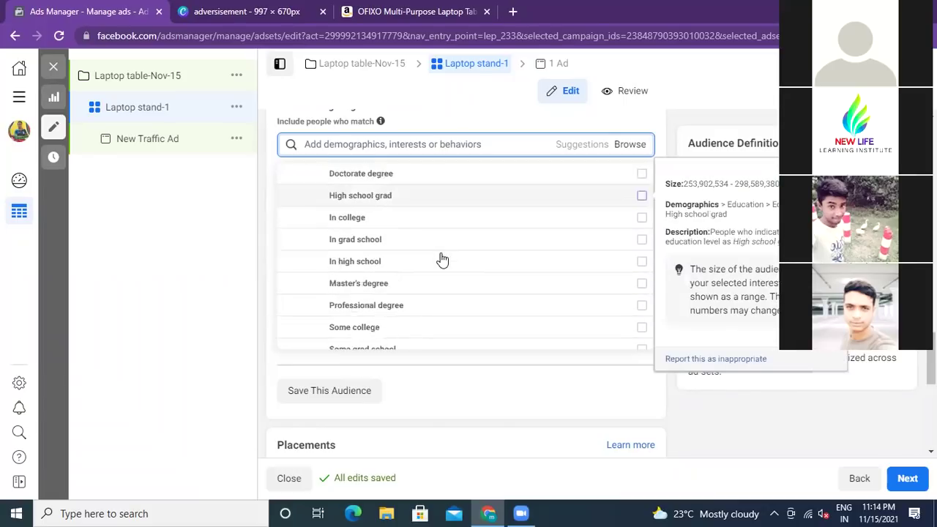
{"action": "scroll", "coordinate": [440, 259], "scroll_direction": "up", "scroll_amount": 1}
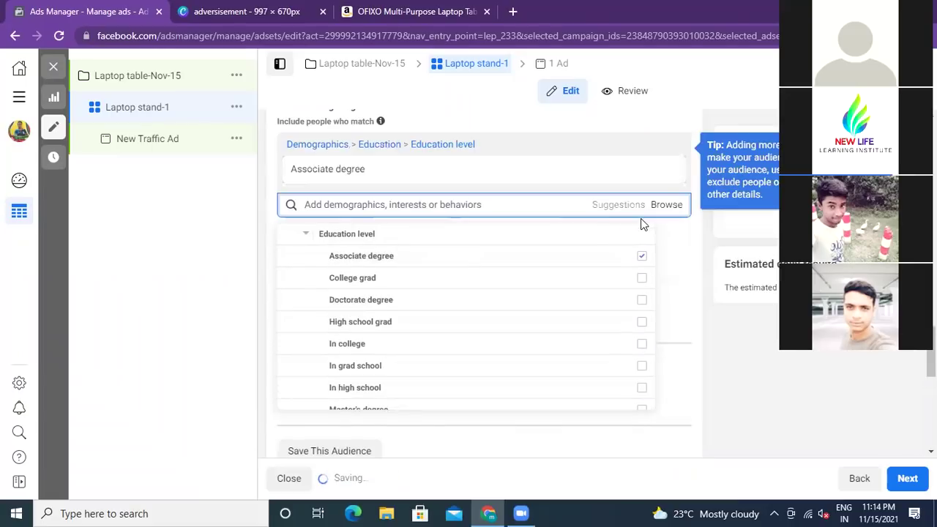
{"action": "left_click", "coordinate": [642, 280]}
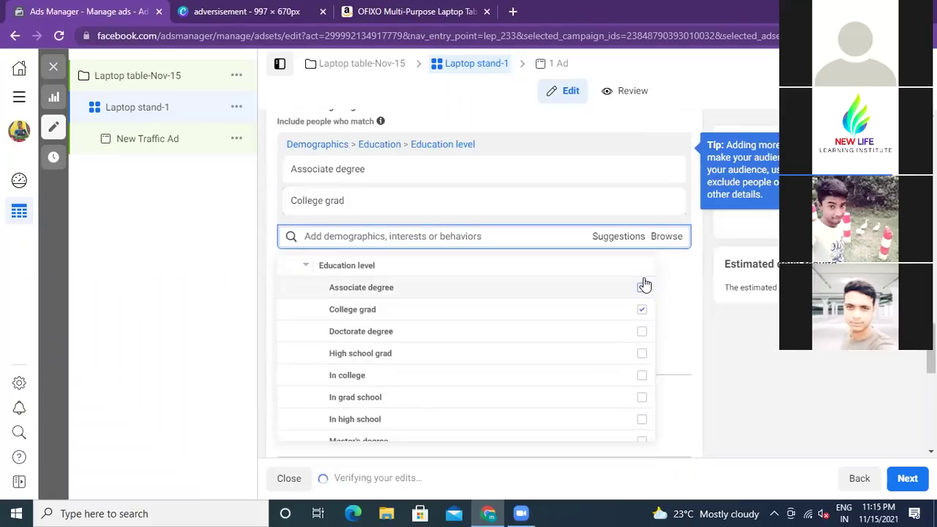
{"action": "left_click", "coordinate": [642, 334]}
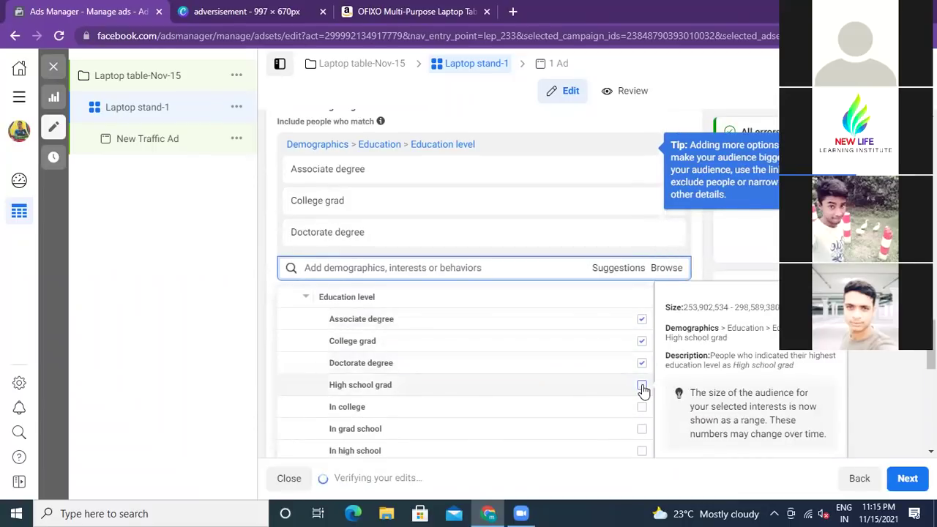
{"action": "left_click", "coordinate": [643, 387]}
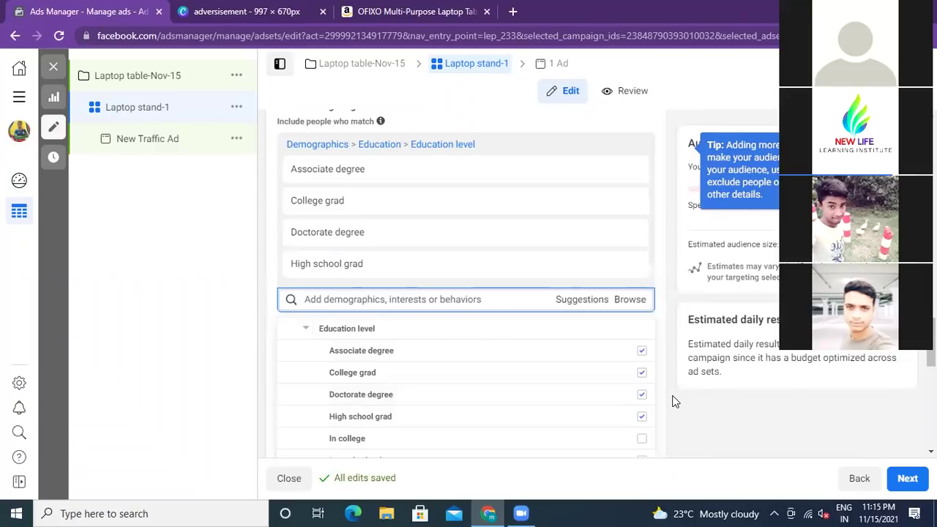
Add the education levels In college, In grad school, In high school and Master's degree to the detailed targeting.
{"action": "scroll", "coordinate": [674, 402], "scroll_direction": "down", "scroll_amount": 2}
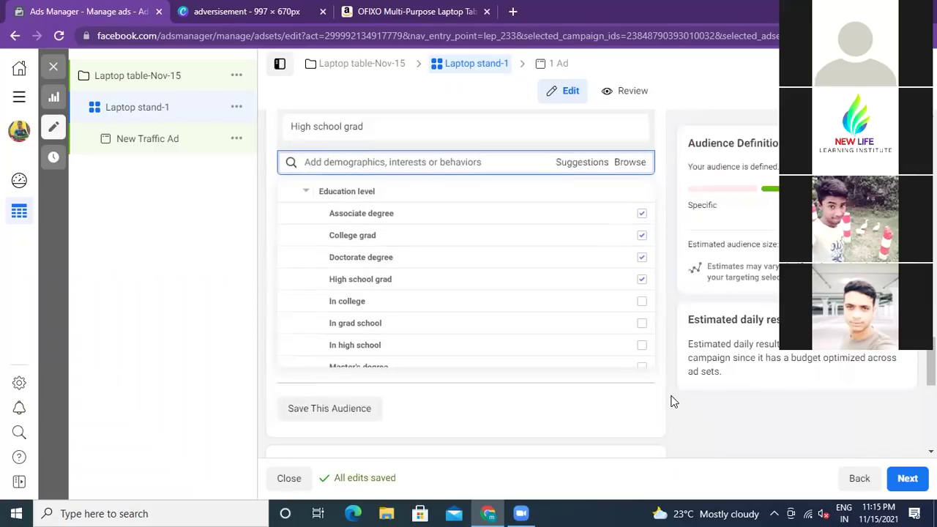
{"action": "left_click", "coordinate": [643, 303]}
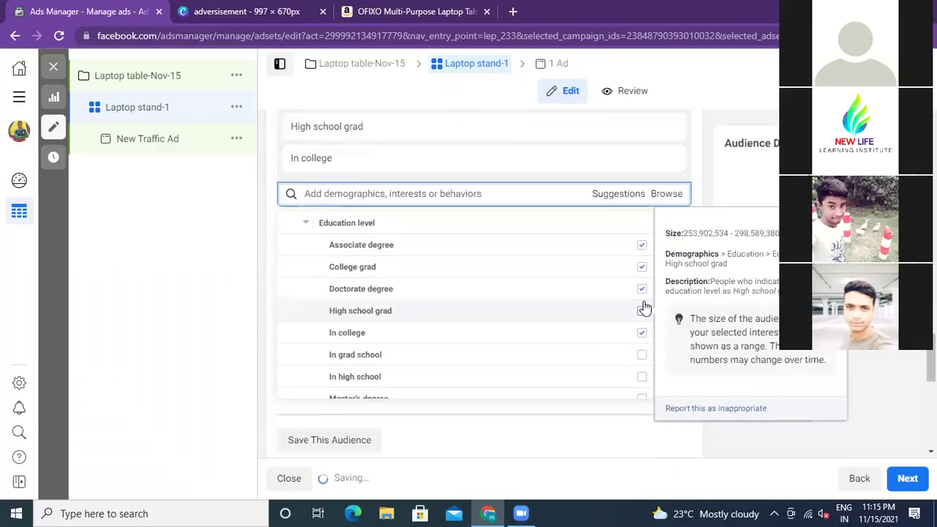
{"action": "left_click", "coordinate": [642, 358]}
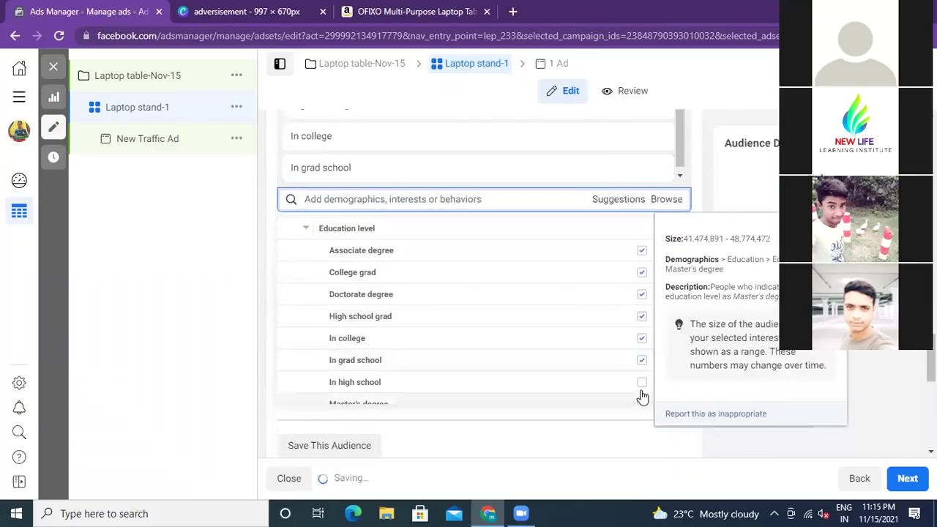
{"action": "left_click", "coordinate": [643, 383]}
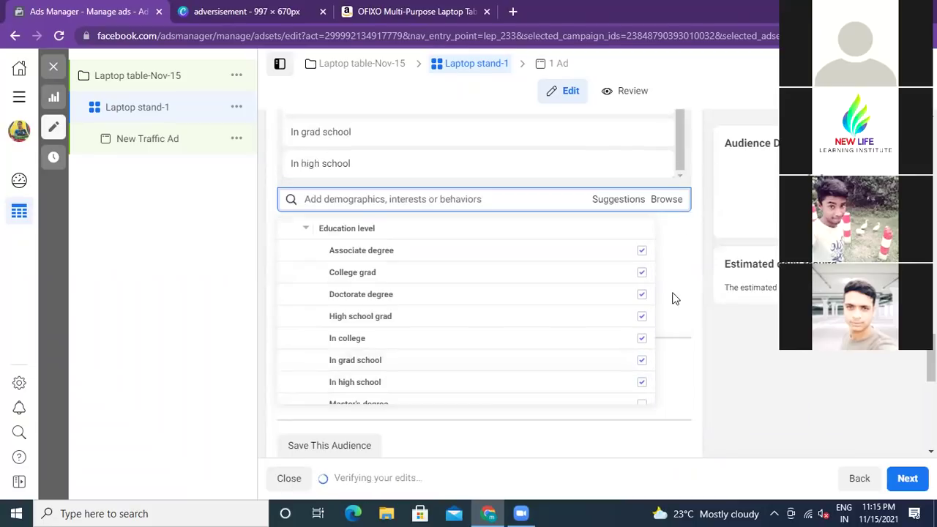
{"action": "scroll", "coordinate": [675, 295], "scroll_direction": "down", "scroll_amount": 2}
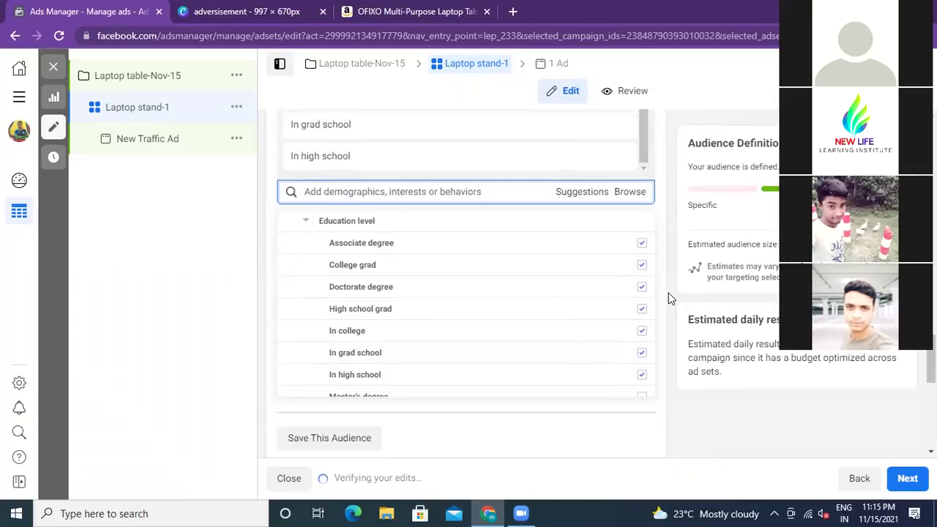
{"action": "scroll", "coordinate": [651, 194], "scroll_direction": "down", "scroll_amount": 3}
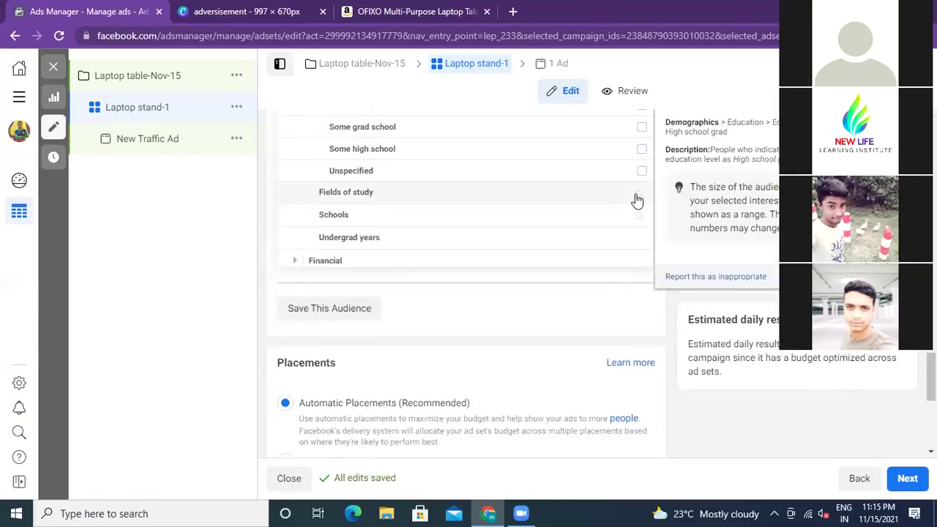
{"action": "scroll", "coordinate": [638, 199], "scroll_direction": "up", "scroll_amount": 3}
{"action": "scroll", "coordinate": [624, 200], "scroll_direction": "up", "scroll_amount": 3}
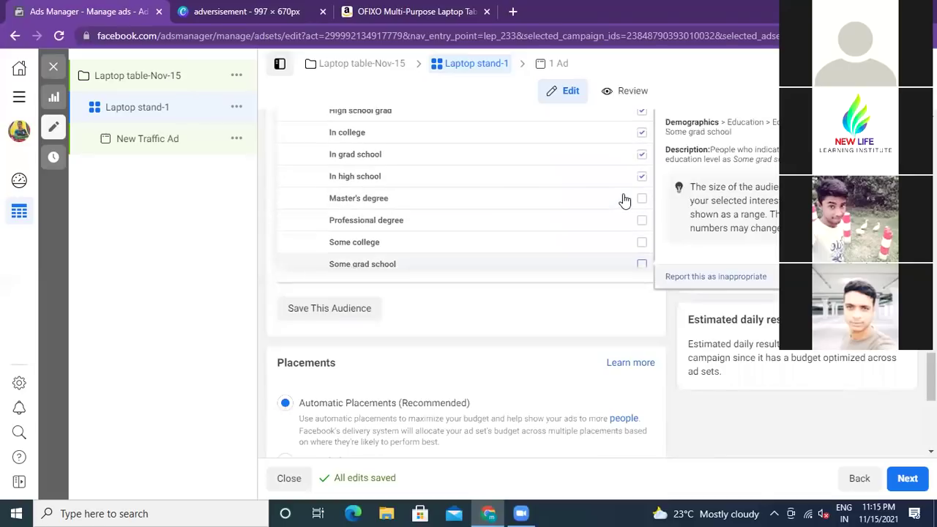
{"action": "left_click", "coordinate": [642, 199]}
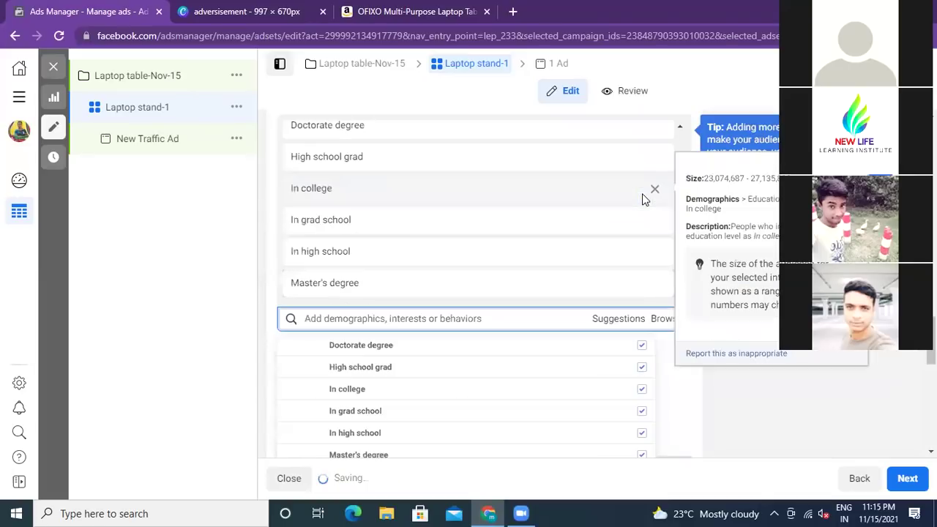
Add the education levels Professional degree, Some college, Some grad school and Some high school to the detailed targeting.
{"action": "scroll", "coordinate": [492, 382], "scroll_direction": "down", "scroll_amount": 5}
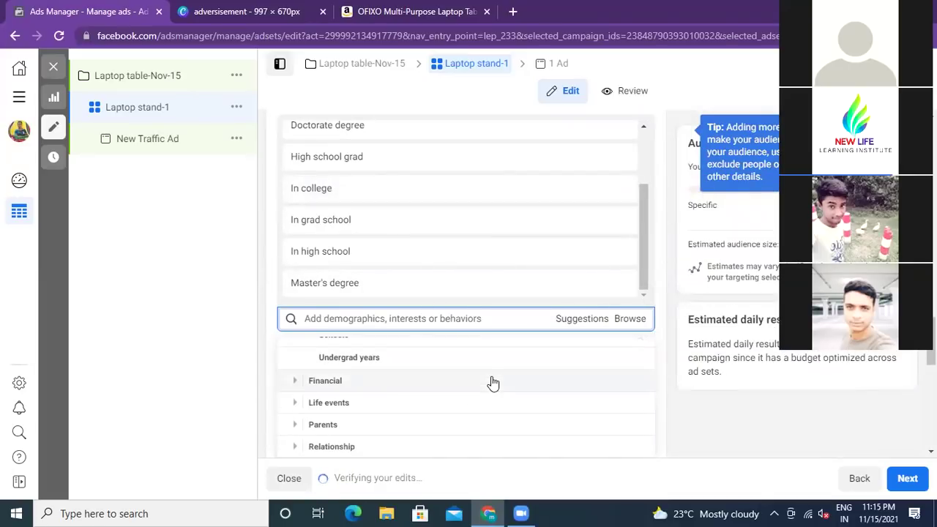
{"action": "scroll", "coordinate": [267, 358], "scroll_direction": "down", "scroll_amount": 1}
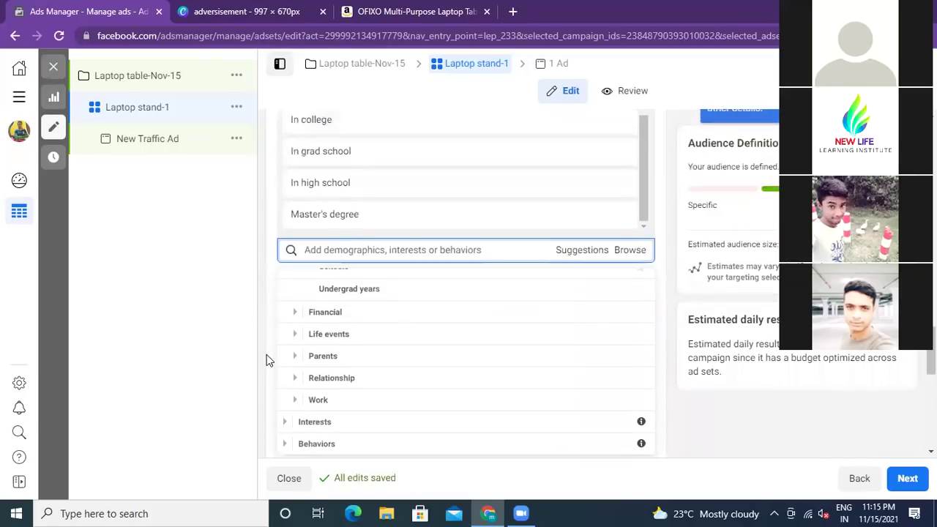
{"action": "scroll", "coordinate": [266, 359], "scroll_direction": "down", "scroll_amount": 1}
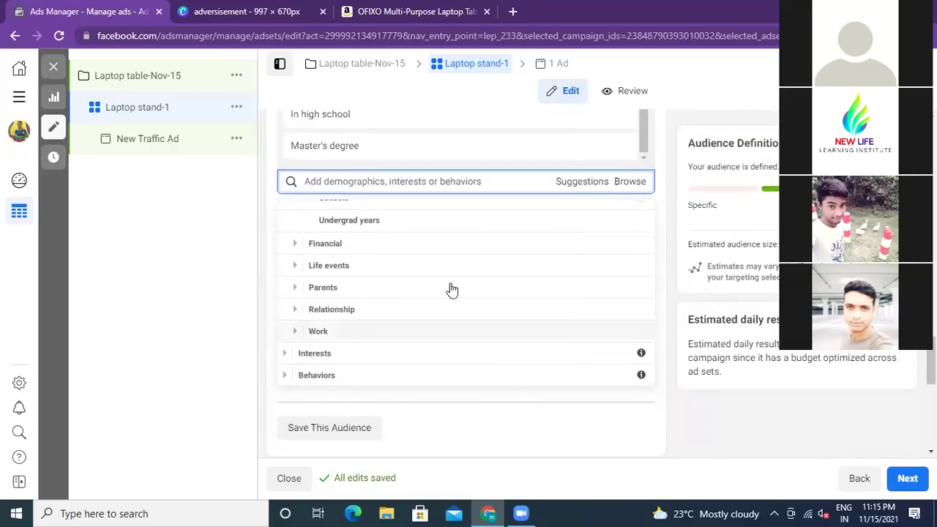
{"action": "scroll", "coordinate": [457, 295], "scroll_direction": "up", "scroll_amount": 2}
{"action": "scroll", "coordinate": [457, 295], "scroll_direction": "up", "scroll_amount": 1}
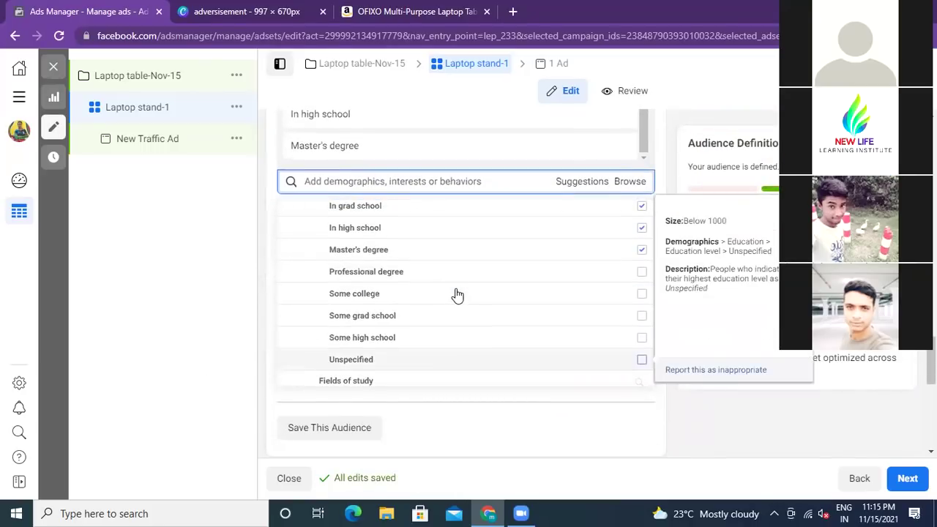
{"action": "left_click", "coordinate": [642, 273]}
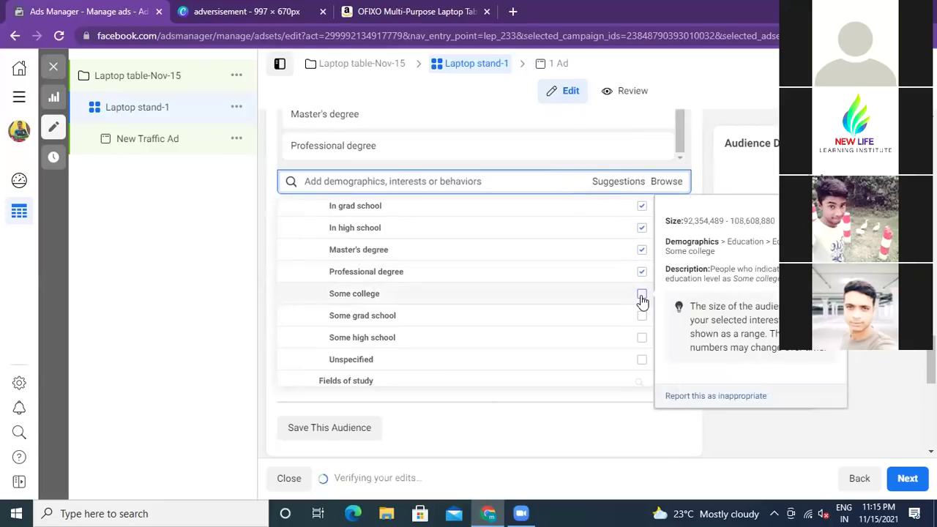
{"action": "left_click", "coordinate": [642, 296]}
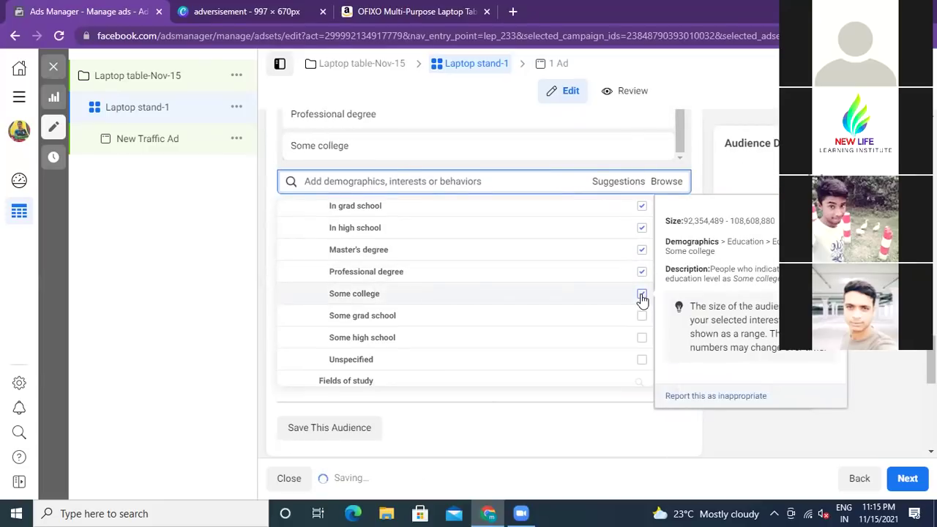
{"action": "left_click", "coordinate": [642, 317]}
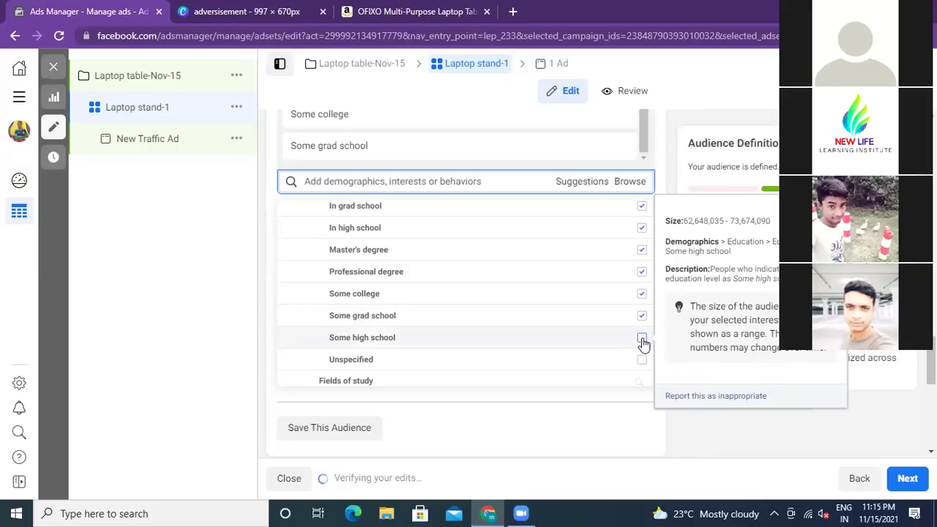
{"action": "left_click", "coordinate": [642, 340]}
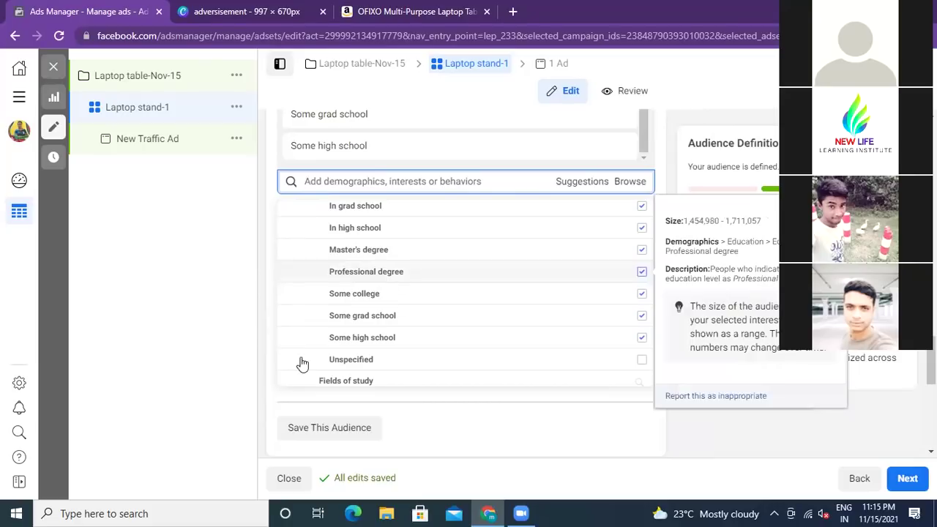
{"action": "scroll", "coordinate": [473, 285], "scroll_direction": "down", "scroll_amount": 2}
{"action": "scroll", "coordinate": [473, 285], "scroll_direction": "up", "scroll_amount": 3}
{"action": "scroll", "coordinate": [464, 285], "scroll_direction": "up", "scroll_amount": 2}
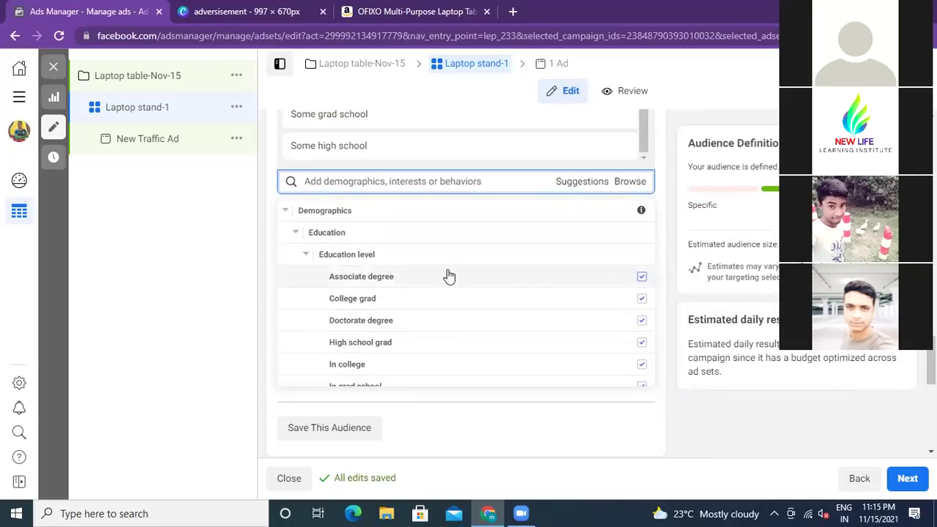
{"action": "scroll", "coordinate": [446, 277], "scroll_direction": "down", "scroll_amount": 3}
{"action": "scroll", "coordinate": [383, 286], "scroll_direction": "up", "scroll_amount": 3}
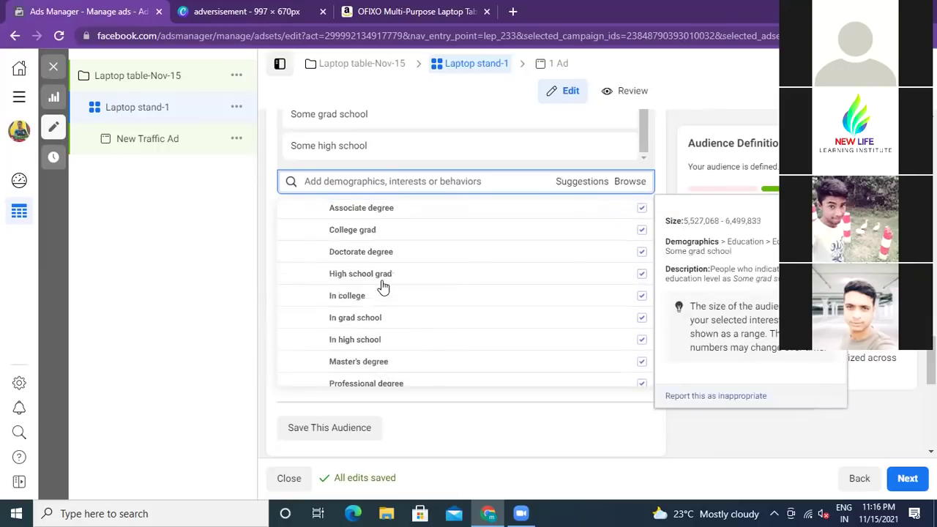
Open Fields of study under Demographics > Education and try searching for "crambrize".
{"action": "scroll", "coordinate": [363, 238], "scroll_direction": "down", "scroll_amount": 3}
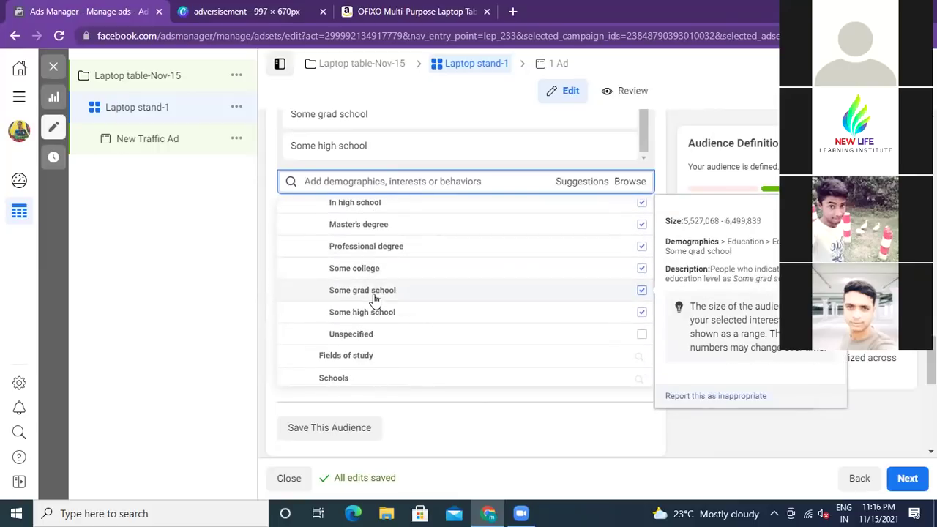
{"action": "scroll", "coordinate": [373, 300], "scroll_direction": "down", "scroll_amount": 1}
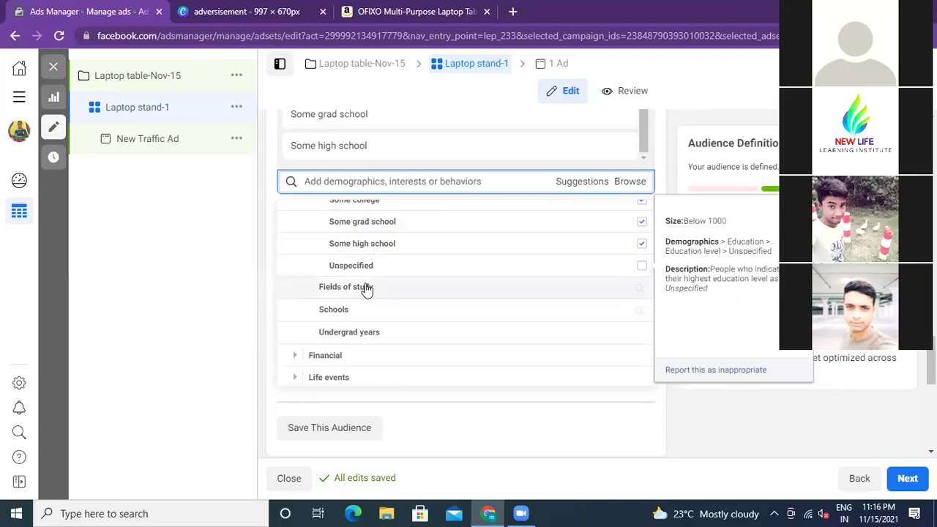
{"action": "left_click", "coordinate": [367, 288]}
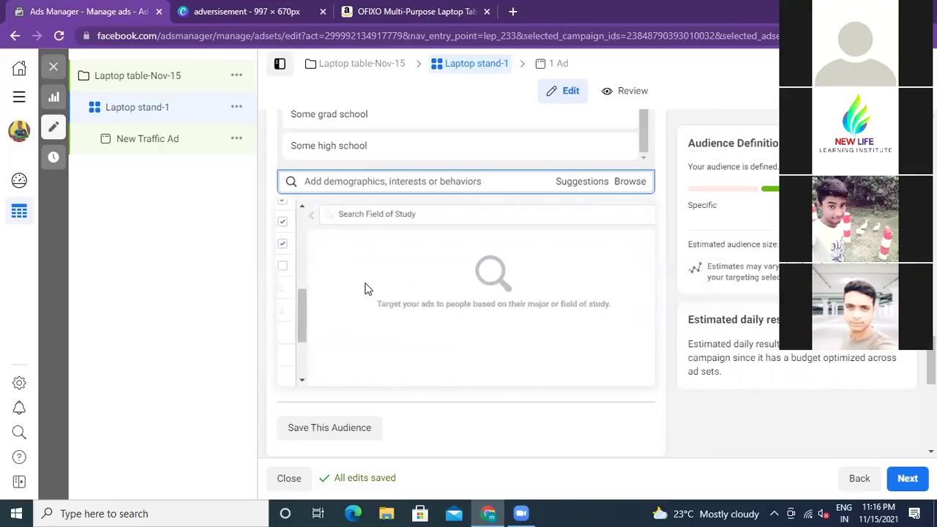
{"action": "left_click", "coordinate": [364, 213]}
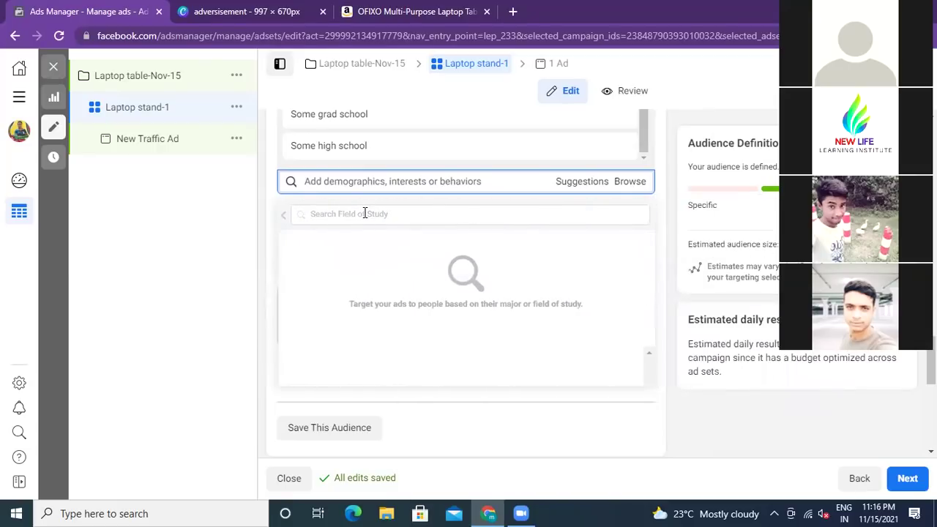
{"action": "type", "text": "crambize"}
{"action": "right_click", "coordinate": [334, 214]}
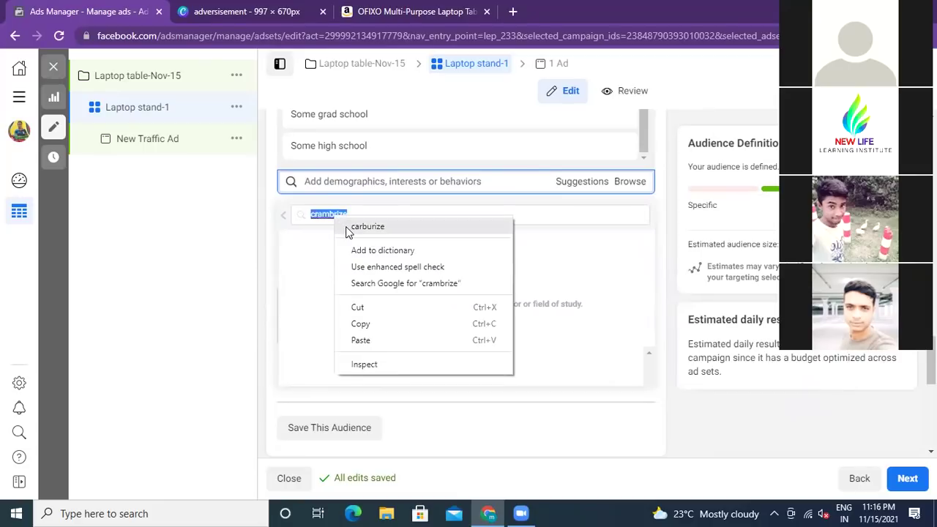
{"action": "left_click", "coordinate": [318, 205]}
{"action": "left_click", "coordinate": [313, 214]}
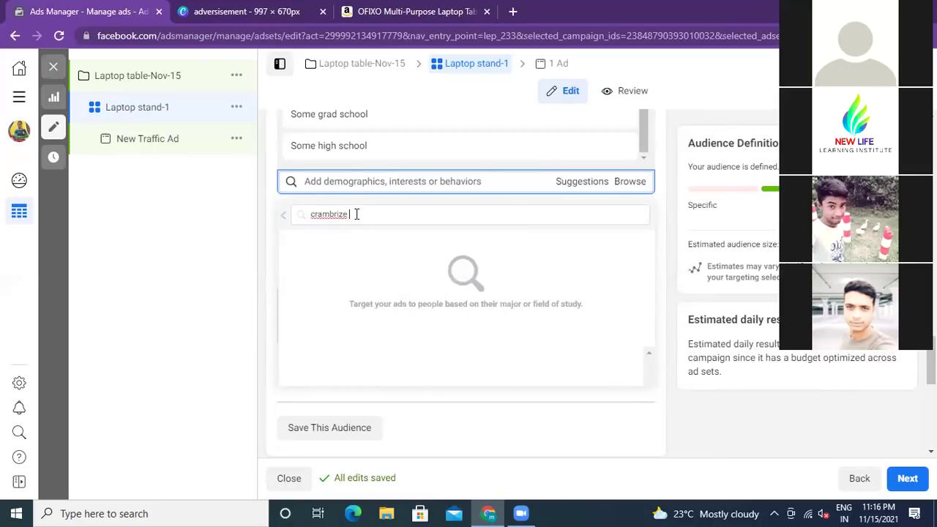
Look up the spelling of Cambridge on Google in a new browser tab using "cambri".
{"action": "left_click", "coordinate": [513, 12]}
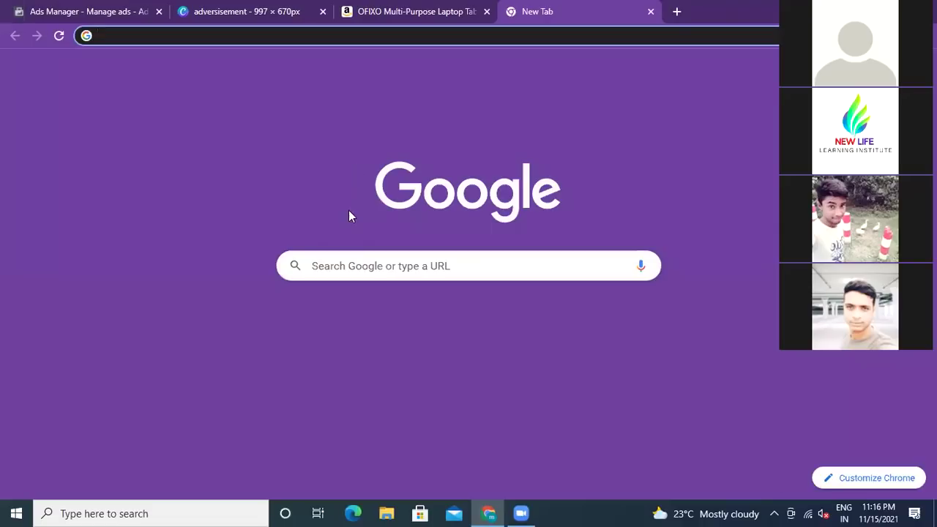
{"action": "left_click", "coordinate": [380, 265]}
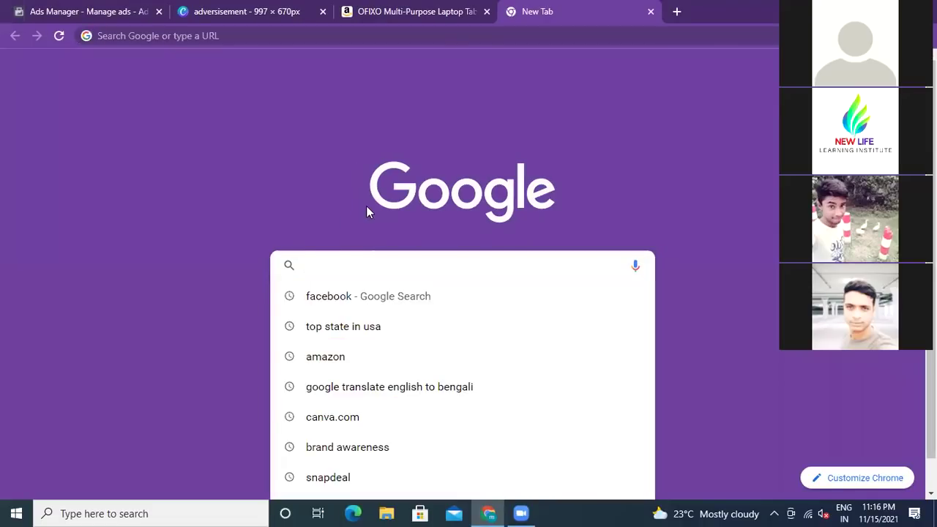
{"action": "type", "text": "cambri"}
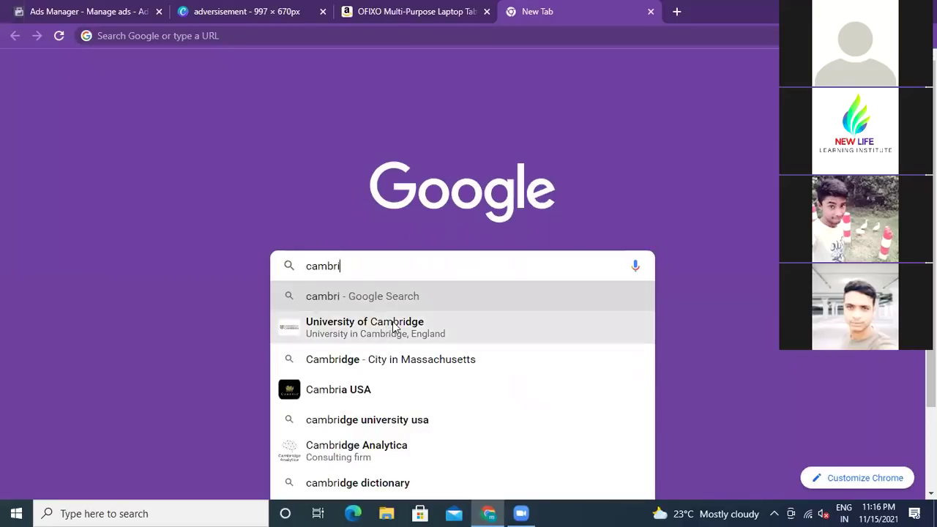
Return to Ads Manager, add University of Cambridge as a field of study using "crambridge", and remove it from the detailed targeting again.
{"action": "left_click", "coordinate": [122, 11]}
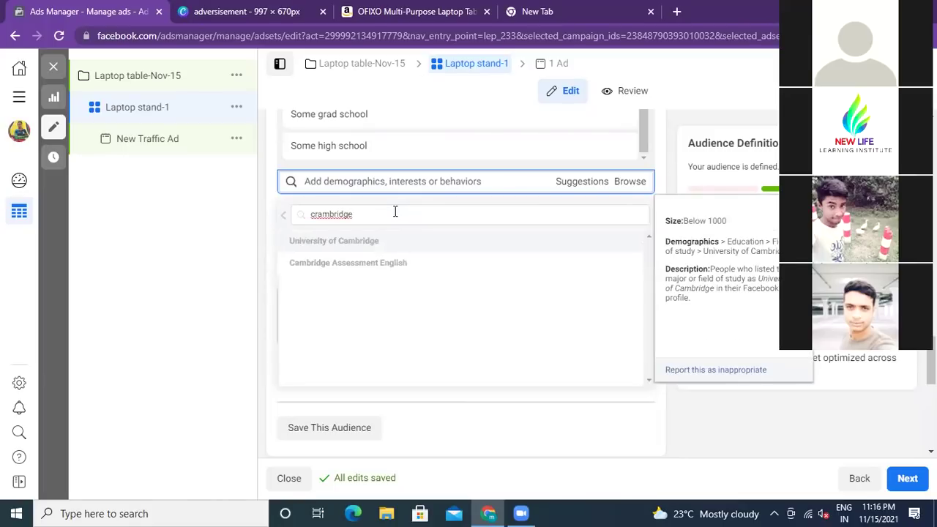
{"action": "left_click", "coordinate": [350, 248]}
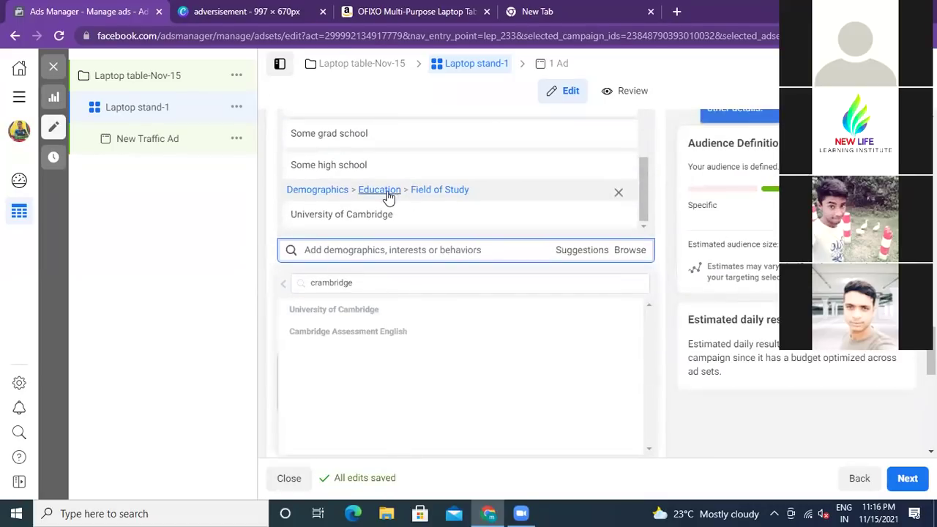
{"action": "left_click", "coordinate": [444, 190]}
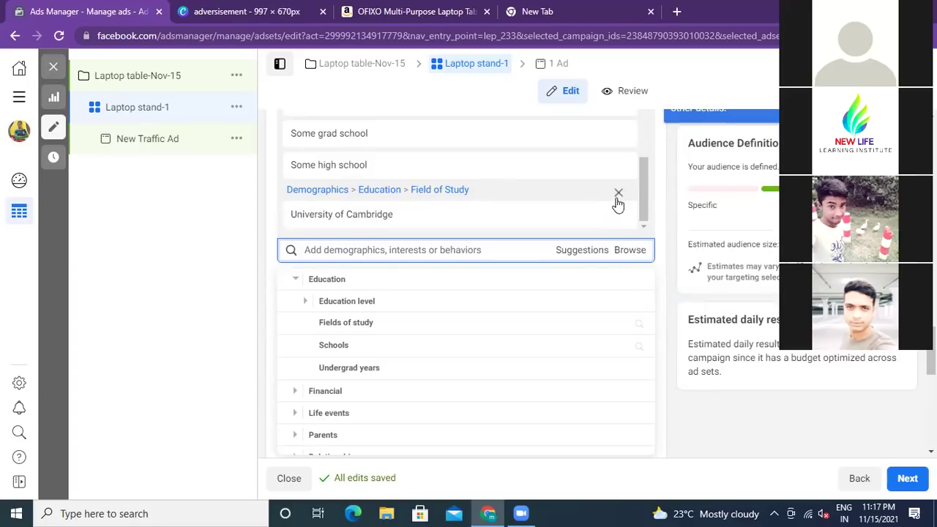
{"action": "left_click", "coordinate": [618, 194]}
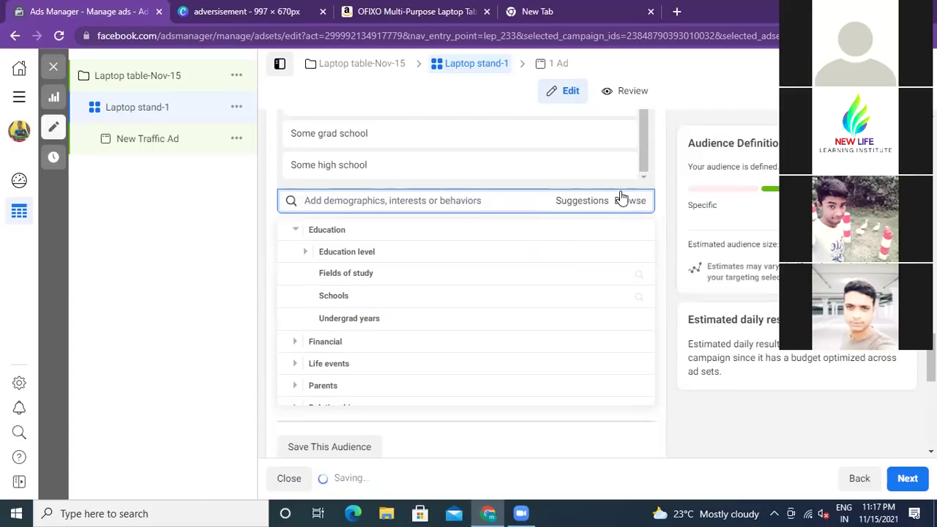
Examine the Demographics categories and the options under Education, including the selected education levels.
{"action": "scroll", "coordinate": [276, 342], "scroll_direction": "down", "scroll_amount": 2}
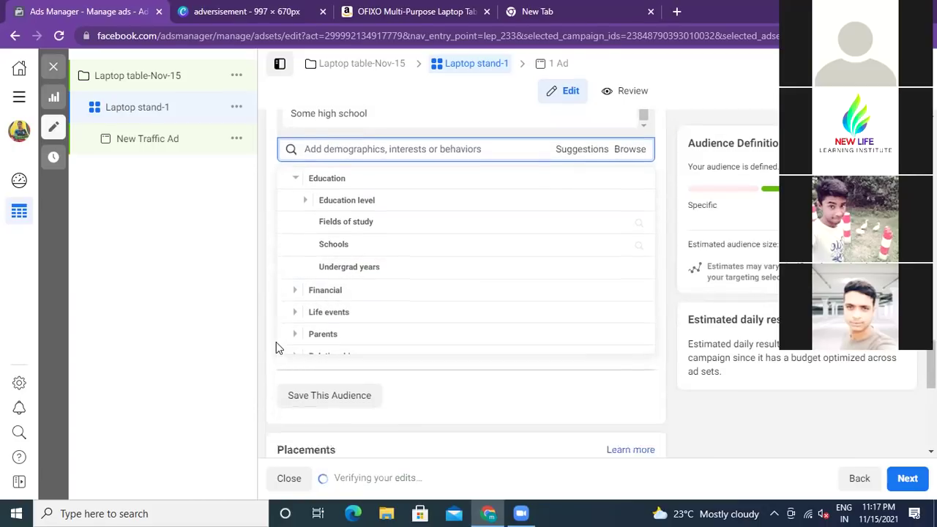
{"action": "scroll", "coordinate": [276, 336], "scroll_direction": "up", "scroll_amount": 3}
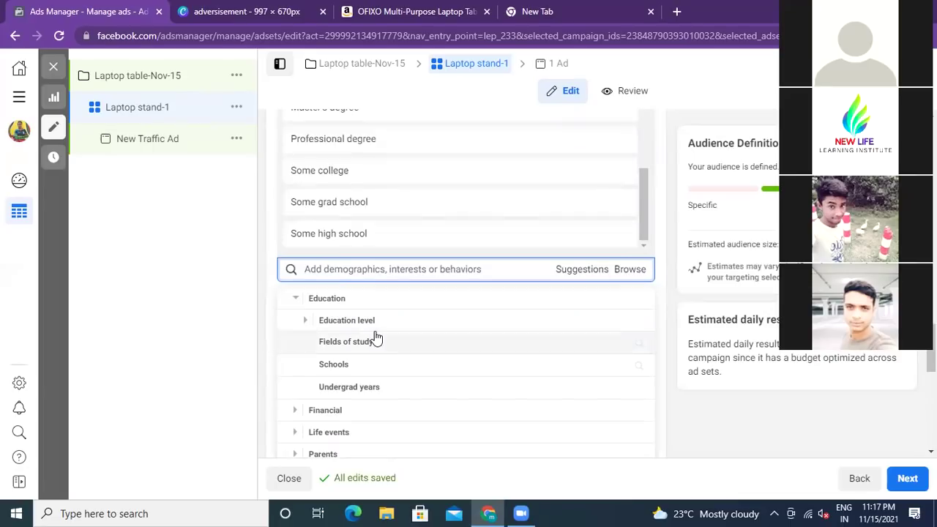
{"action": "scroll", "coordinate": [374, 338], "scroll_direction": "up", "scroll_amount": 1}
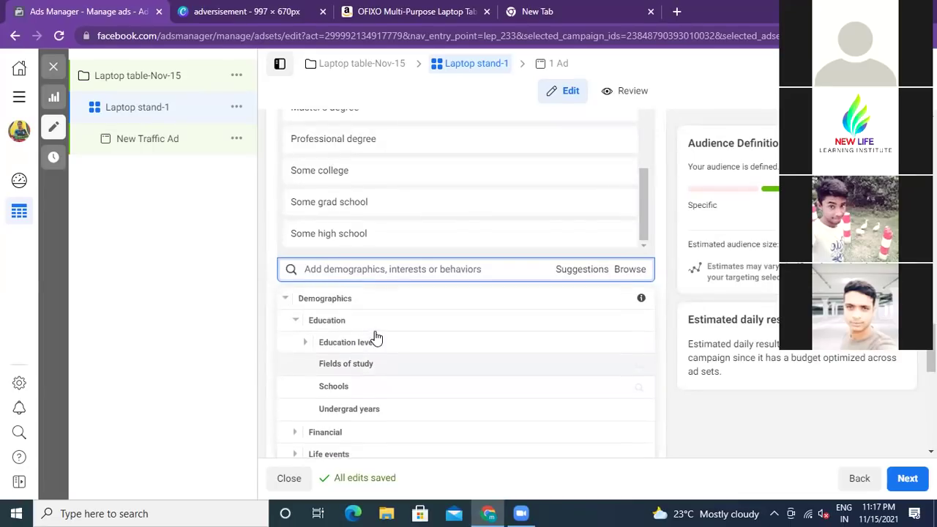
{"action": "left_click", "coordinate": [335, 304]}
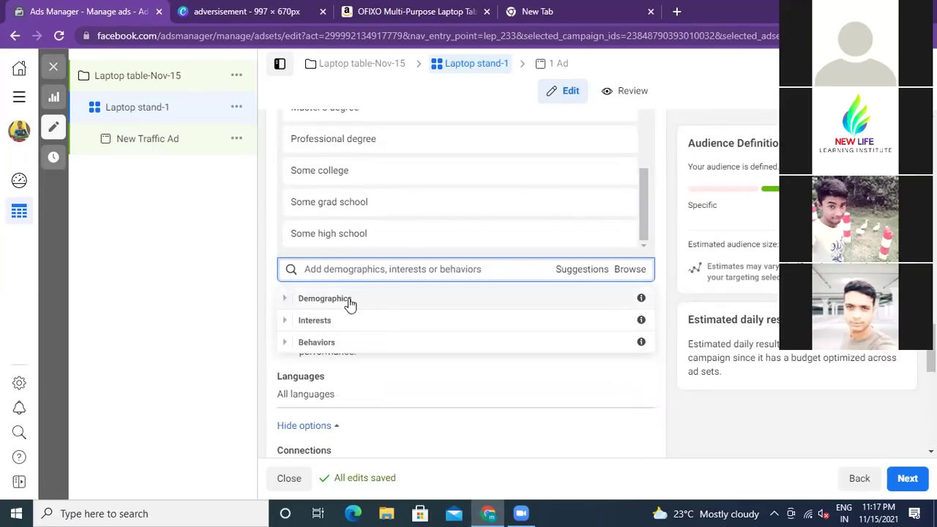
{"action": "left_click", "coordinate": [349, 300]}
{"action": "scroll", "coordinate": [362, 367], "scroll_direction": "down", "scroll_amount": 1}
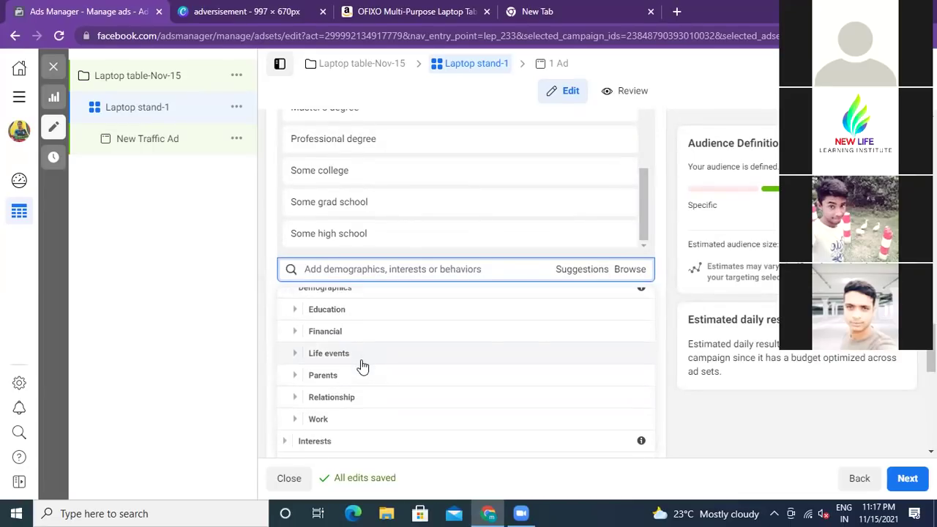
{"action": "scroll", "coordinate": [261, 370], "scroll_direction": "down", "scroll_amount": 3}
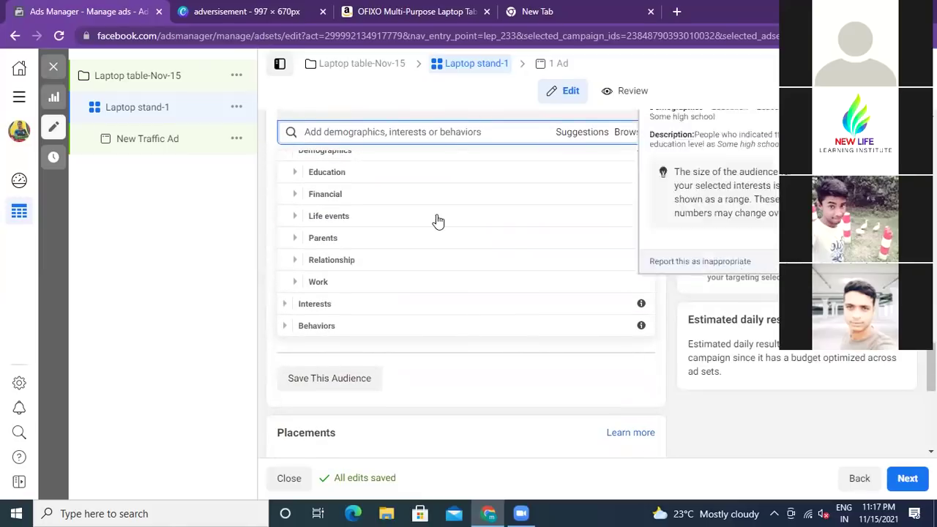
{"action": "scroll", "coordinate": [435, 220], "scroll_direction": "up", "scroll_amount": 1}
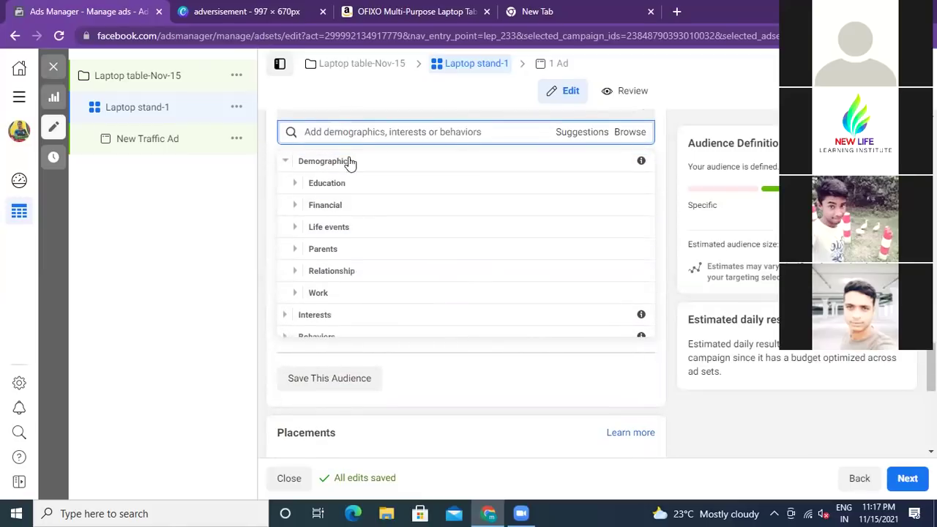
{"action": "left_click", "coordinate": [349, 186]}
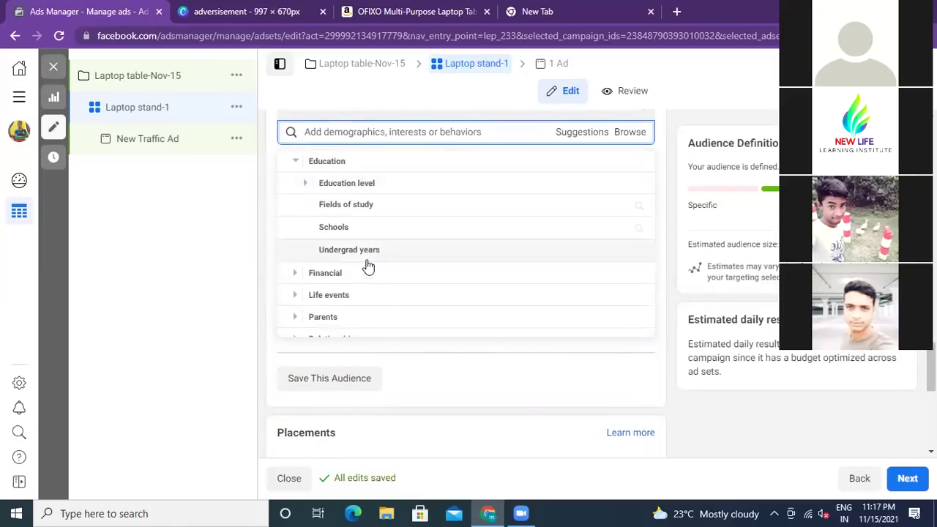
{"action": "left_click", "coordinate": [344, 183]}
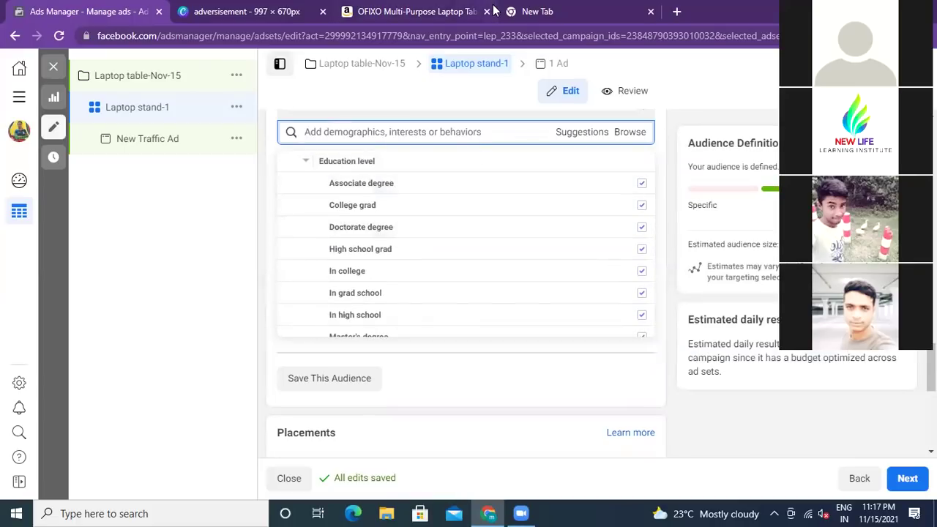
{"action": "scroll", "coordinate": [408, 211], "scroll_direction": "down", "scroll_amount": 3}
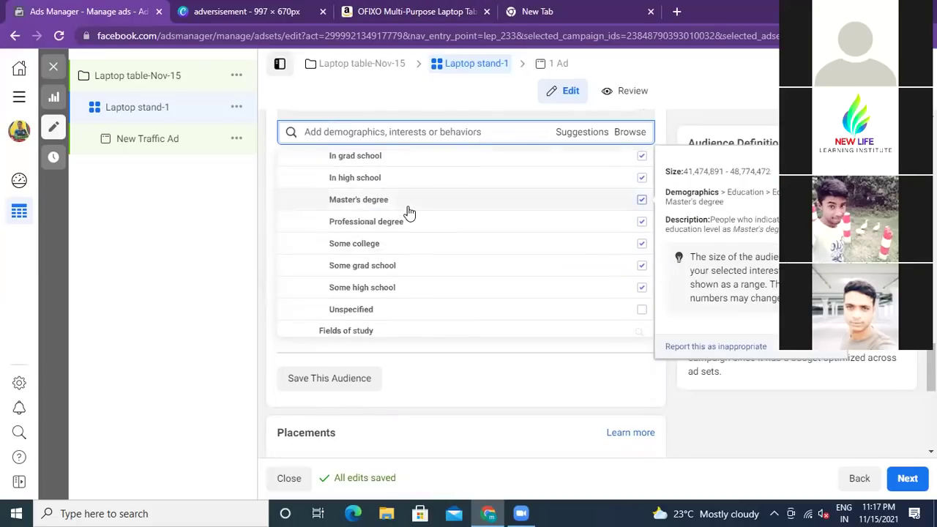
{"action": "scroll", "coordinate": [408, 212], "scroll_direction": "down", "scroll_amount": 2}
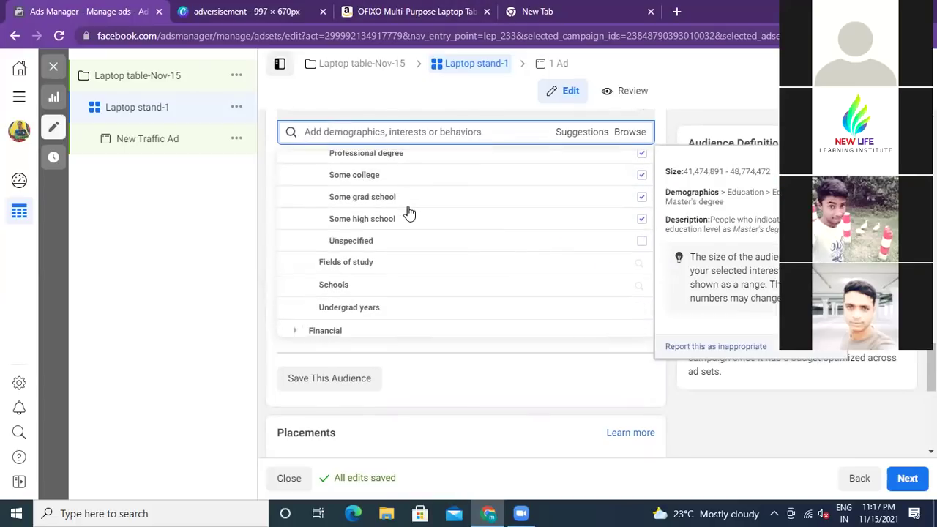
{"action": "left_click", "coordinate": [400, 286]}
{"action": "type", "text": "c"}
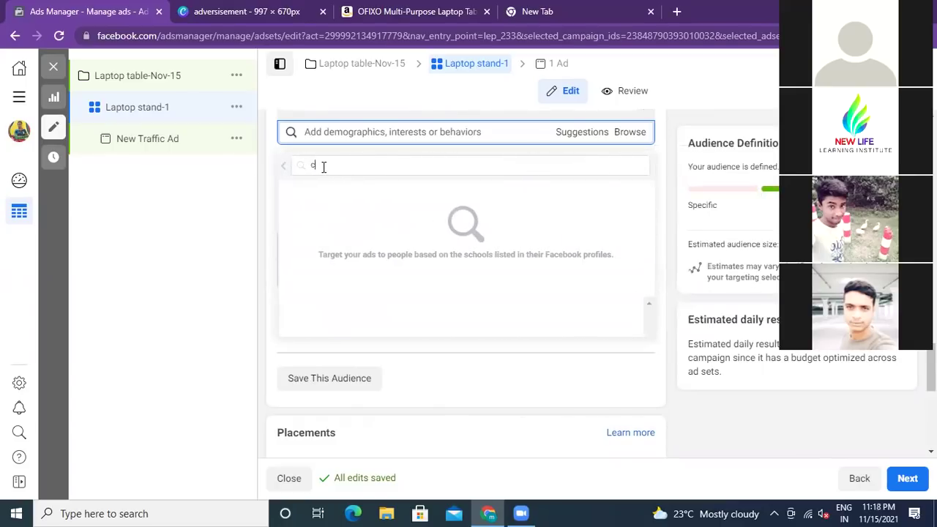
{"action": "key", "text": "BackSpace"}
{"action": "left_click", "coordinate": [284, 170]}
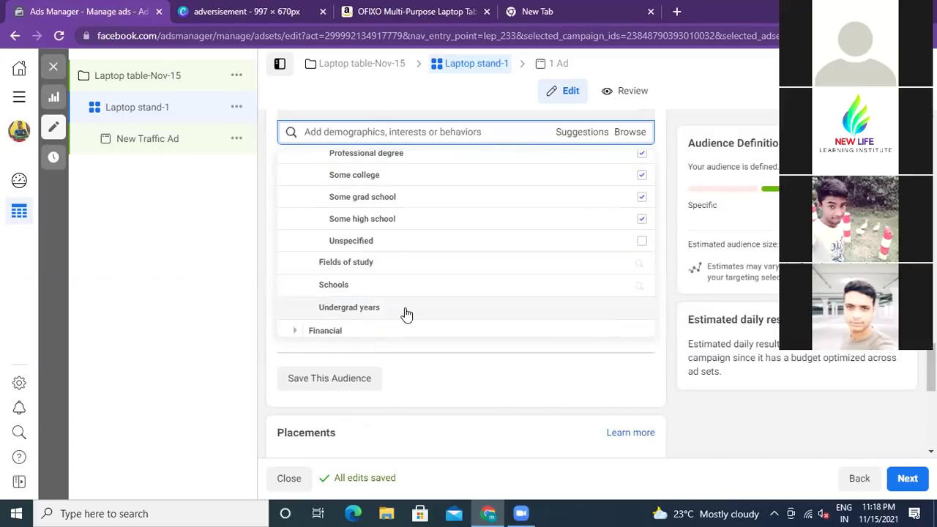
Add an Undergrad years range starting in 2021 to the audience's detailed targeting.
{"action": "left_click", "coordinate": [404, 212]}
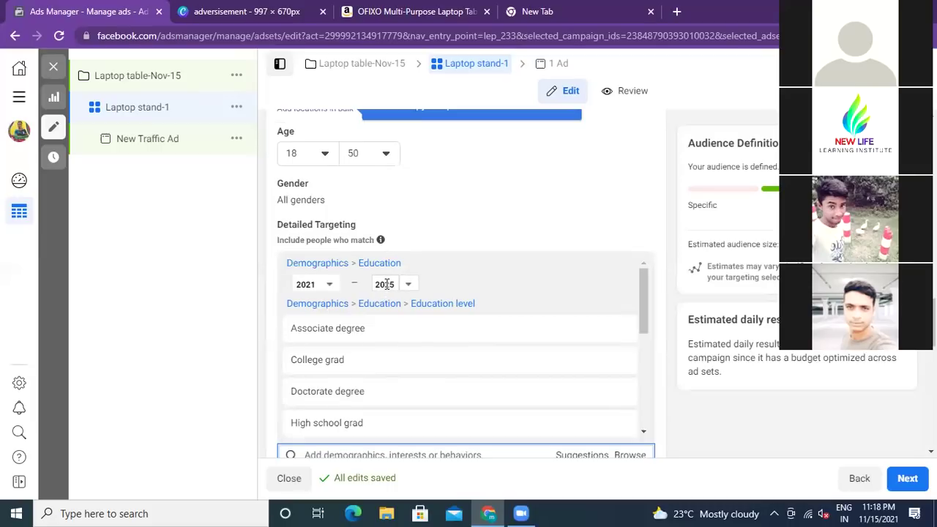
{"action": "scroll", "coordinate": [271, 353], "scroll_direction": "down", "scroll_amount": 3}
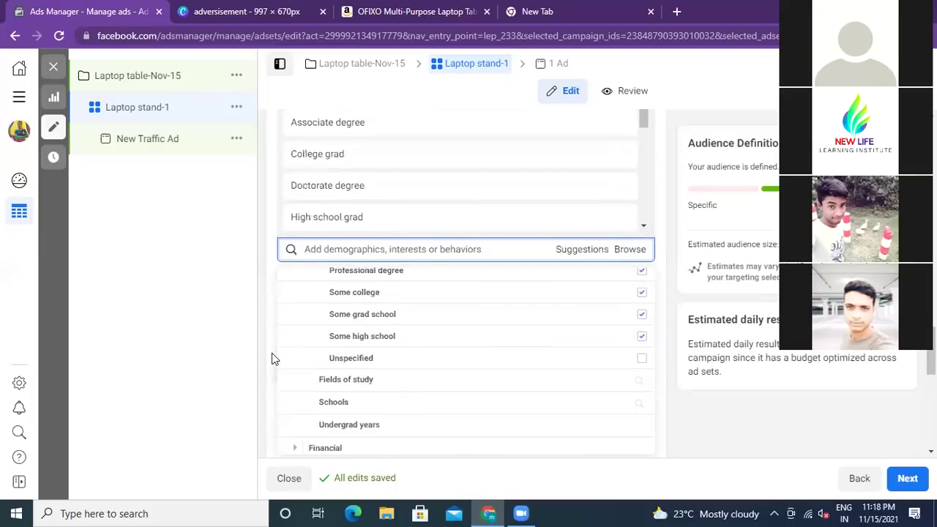
Examine the household income options under Financial > Income and the options under Life events.
{"action": "scroll", "coordinate": [395, 302], "scroll_direction": "up", "scroll_amount": 2}
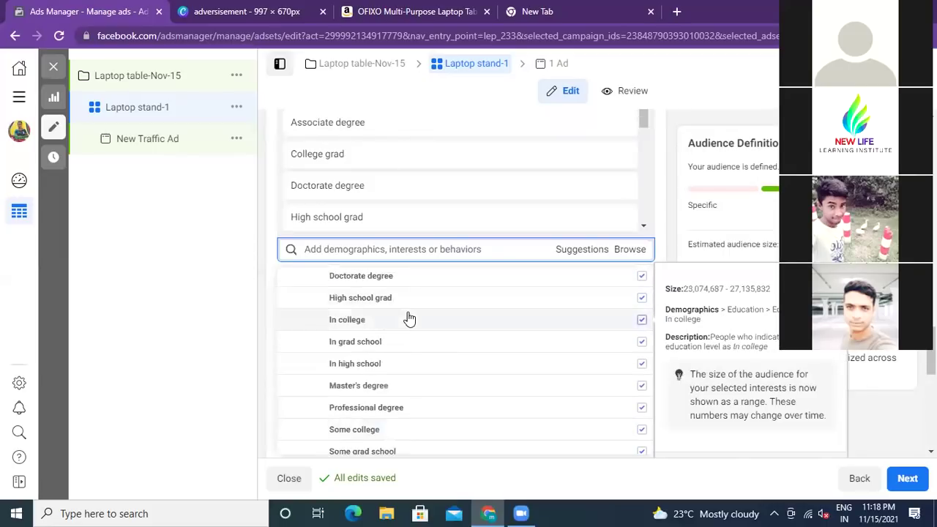
{"action": "scroll", "coordinate": [410, 318], "scroll_direction": "up", "scroll_amount": 1}
{"action": "scroll", "coordinate": [410, 319], "scroll_direction": "down", "scroll_amount": 3}
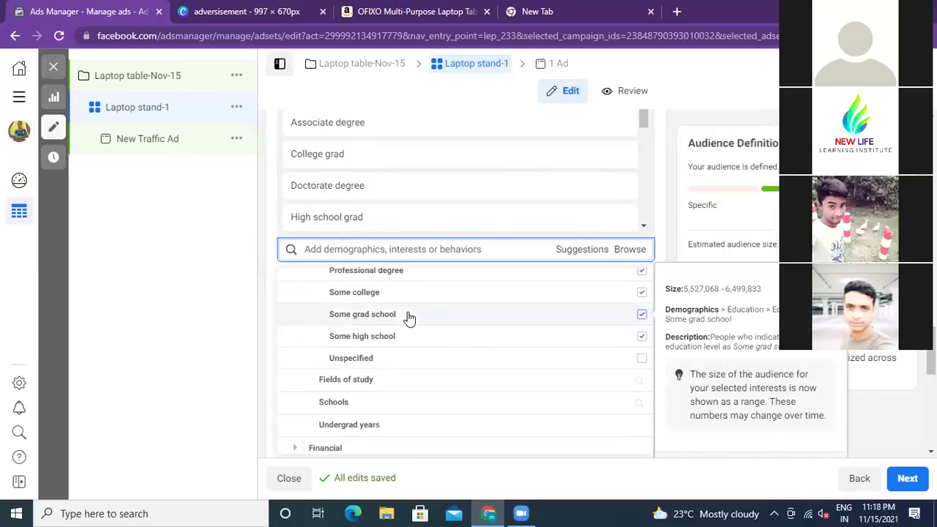
{"action": "scroll", "coordinate": [409, 318], "scroll_direction": "down", "scroll_amount": 1}
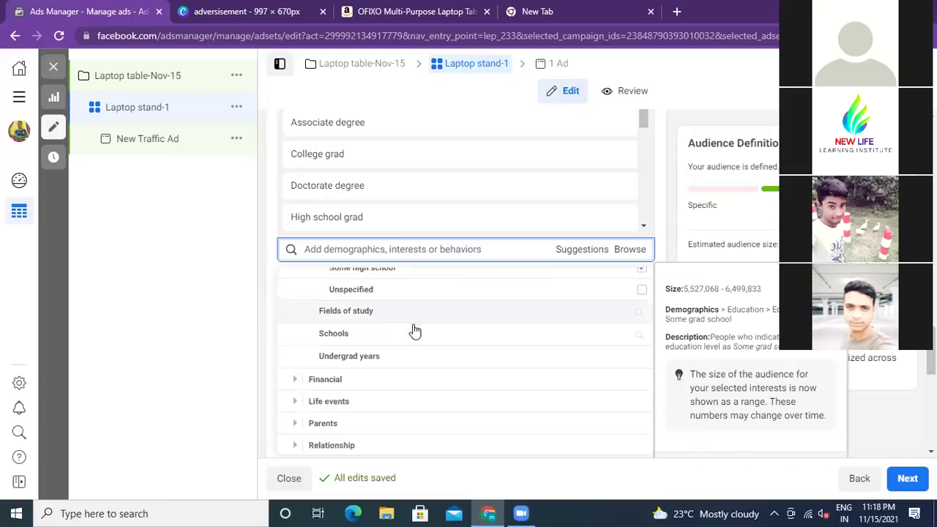
{"action": "left_click", "coordinate": [298, 381]}
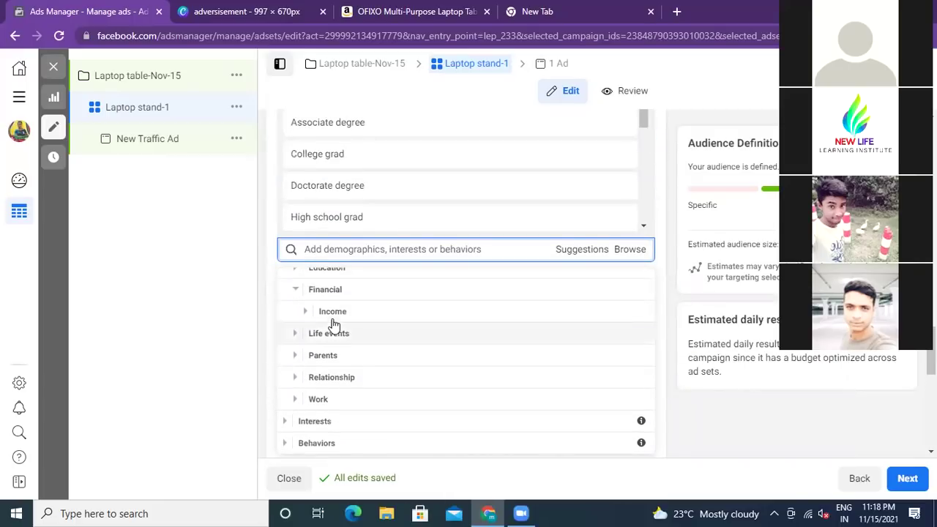
{"action": "left_click", "coordinate": [334, 316]}
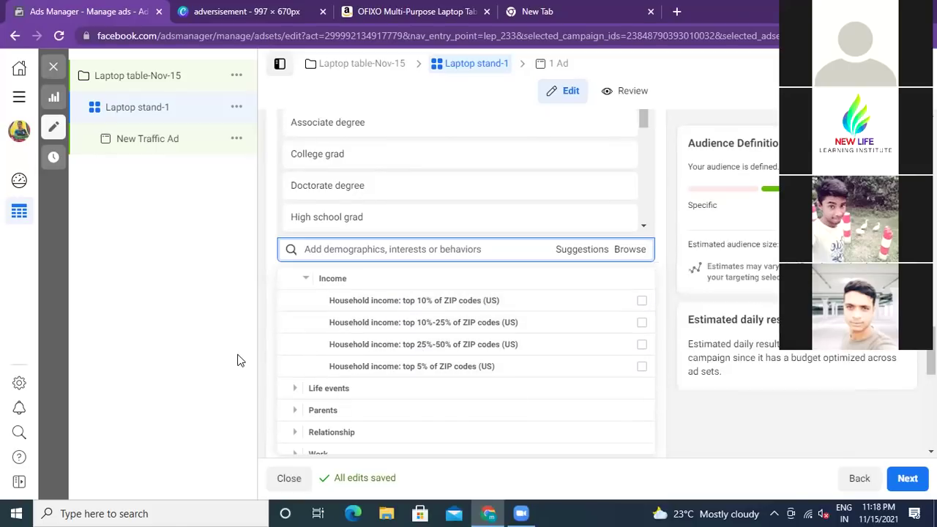
{"action": "scroll", "coordinate": [273, 372], "scroll_direction": "down", "scroll_amount": 1}
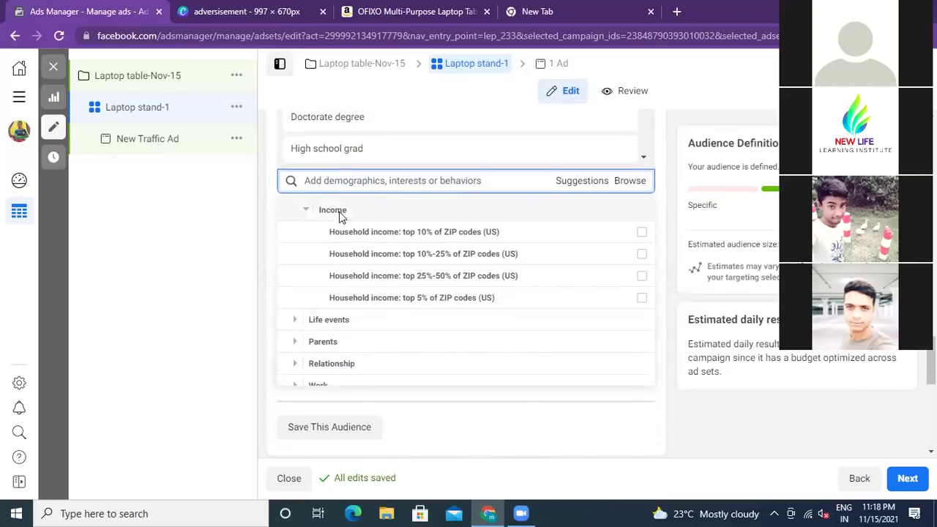
{"action": "left_click", "coordinate": [295, 322]}
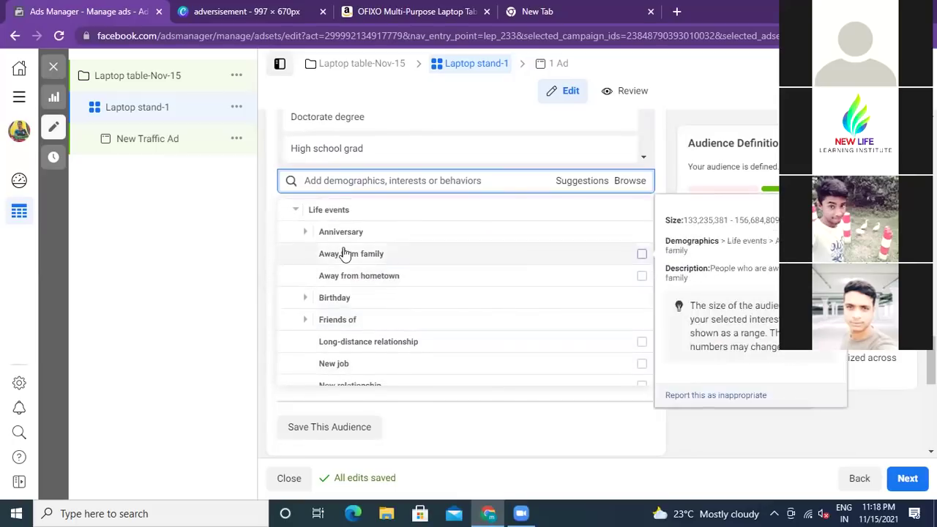
Examine the Anniversary options under Life events and close the empty New Tab browser tab.
{"action": "left_click", "coordinate": [343, 233]}
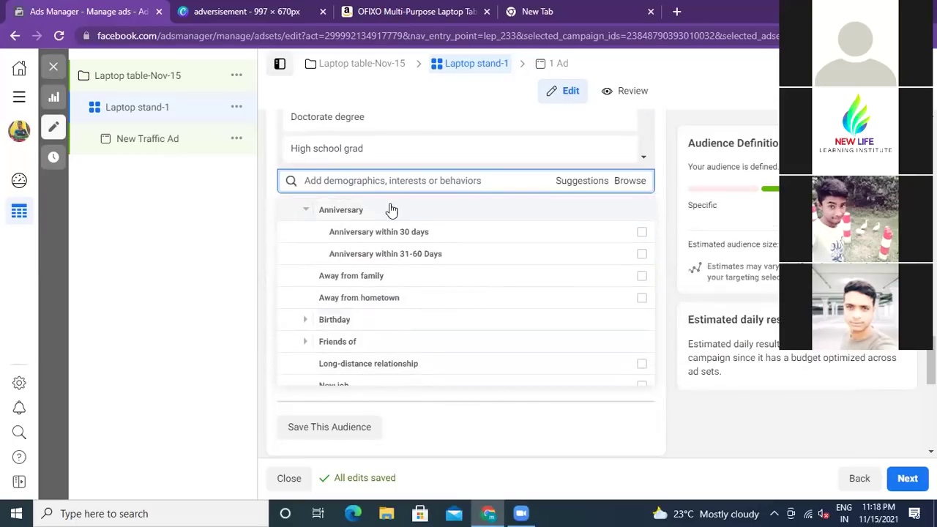
{"action": "mouse_move", "coordinate": [401, 238]}
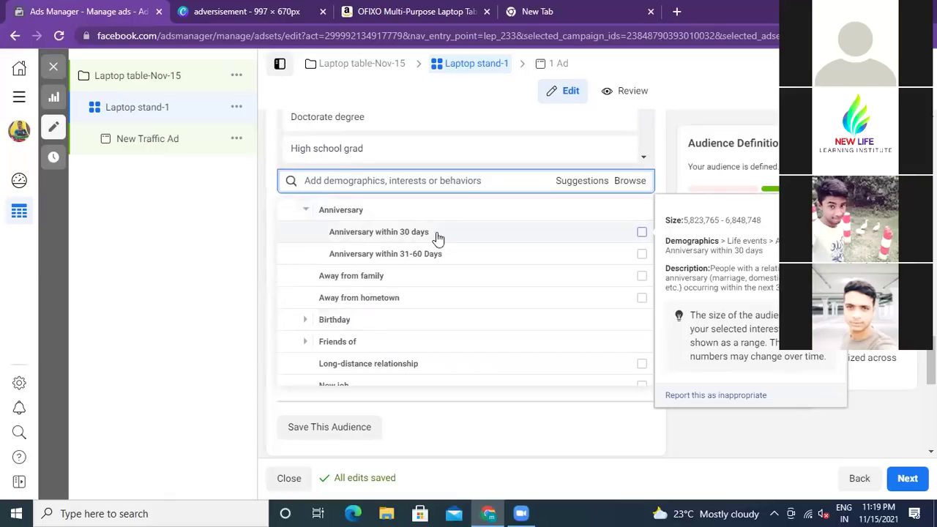
{"action": "left_click", "coordinate": [651, 11]}
{"action": "mouse_move", "coordinate": [334, 262]}
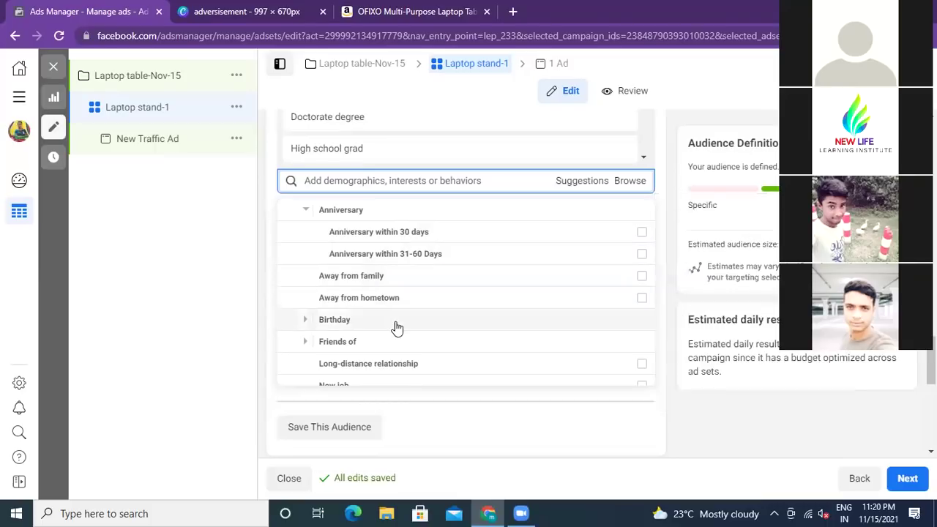
{"action": "scroll", "coordinate": [396, 327], "scroll_direction": "down", "scroll_amount": 2}
{"action": "scroll", "coordinate": [334, 262], "scroll_direction": "up", "scroll_amount": 2}
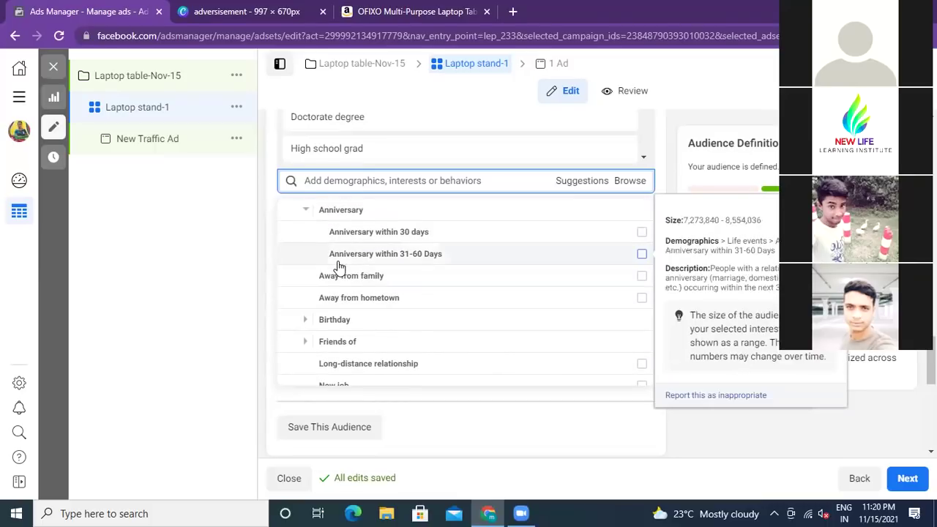
Add Birthday in November from Life events > Birthday > Birthday Month to the audience's detailed targeting.
{"action": "left_click", "coordinate": [304, 320]}
{"action": "scroll", "coordinate": [441, 301], "scroll_direction": "up", "scroll_amount": 1}
{"action": "scroll", "coordinate": [441, 303], "scroll_direction": "up", "scroll_amount": 1}
{"action": "scroll", "coordinate": [441, 303], "scroll_direction": "down", "scroll_amount": 3}
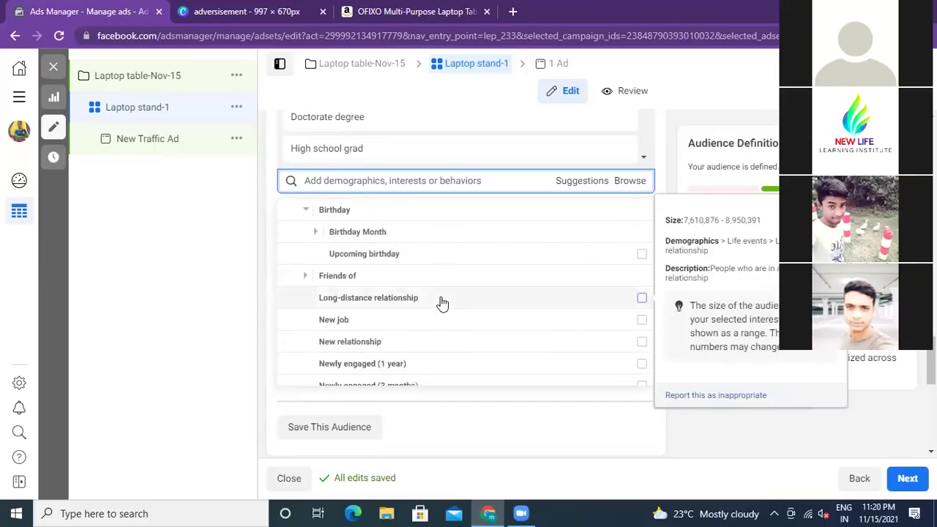
{"action": "left_click", "coordinate": [315, 233]}
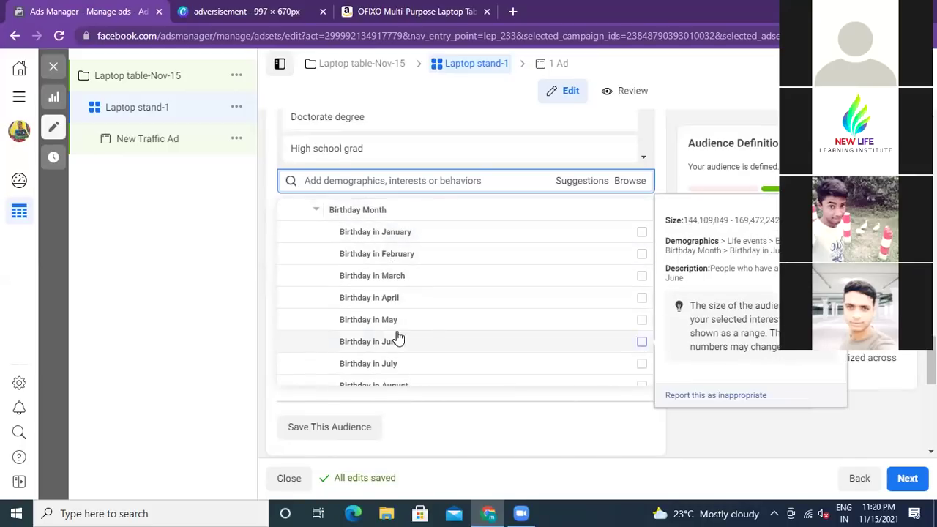
{"action": "scroll", "coordinate": [421, 337], "scroll_direction": "down", "scroll_amount": 1}
{"action": "scroll", "coordinate": [412, 341], "scroll_direction": "down", "scroll_amount": 2}
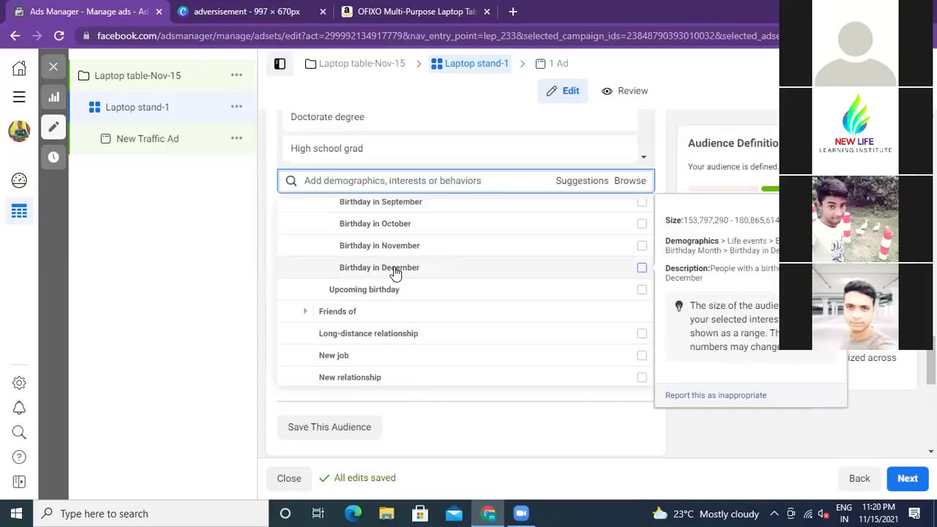
{"action": "scroll", "coordinate": [395, 272], "scroll_direction": "up", "scroll_amount": 2}
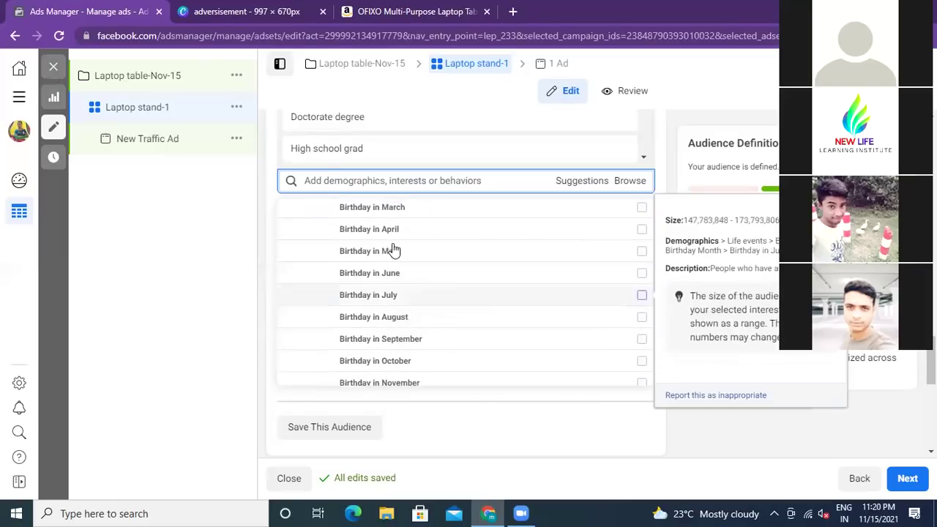
{"action": "scroll", "coordinate": [436, 310], "scroll_direction": "down", "scroll_amount": 1}
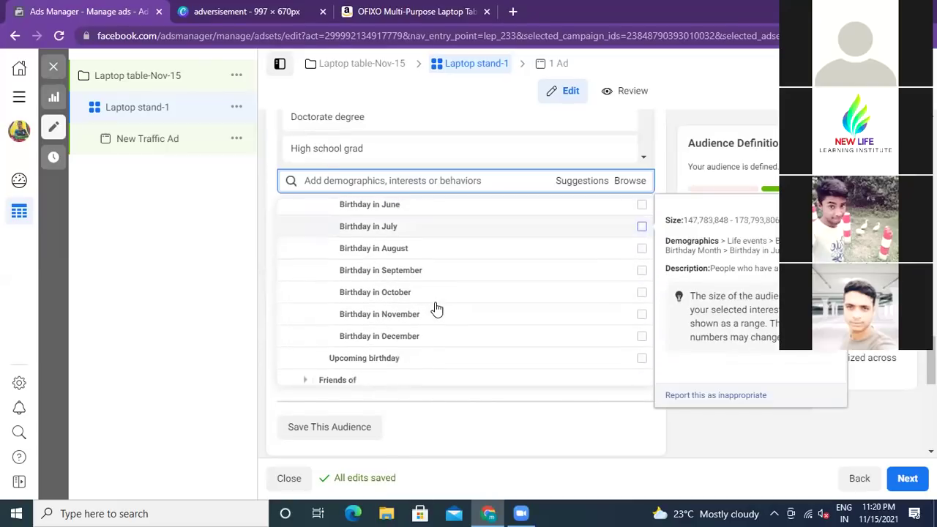
{"action": "left_click", "coordinate": [388, 321]}
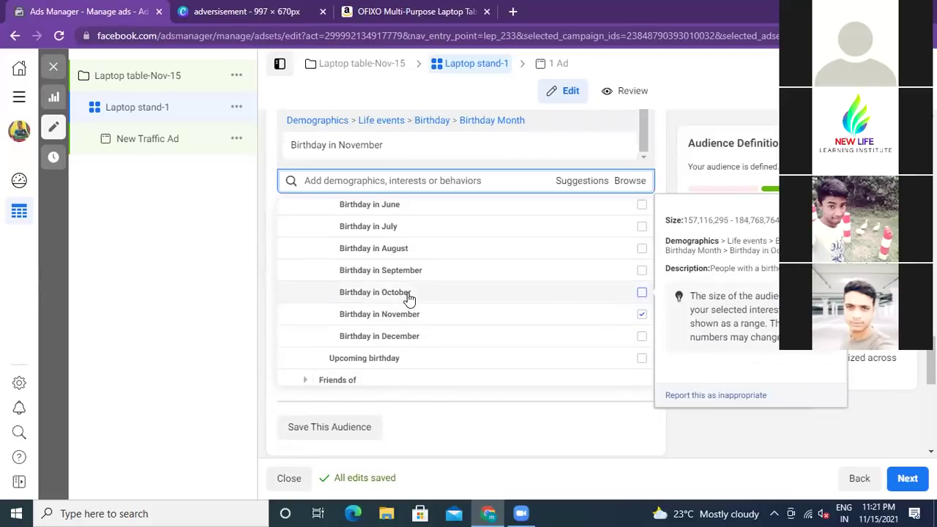
Examine the Friends of options and the remaining Life events, from Long-distance relationship to Recently moved.
{"action": "scroll", "coordinate": [441, 308], "scroll_direction": "down", "scroll_amount": 2}
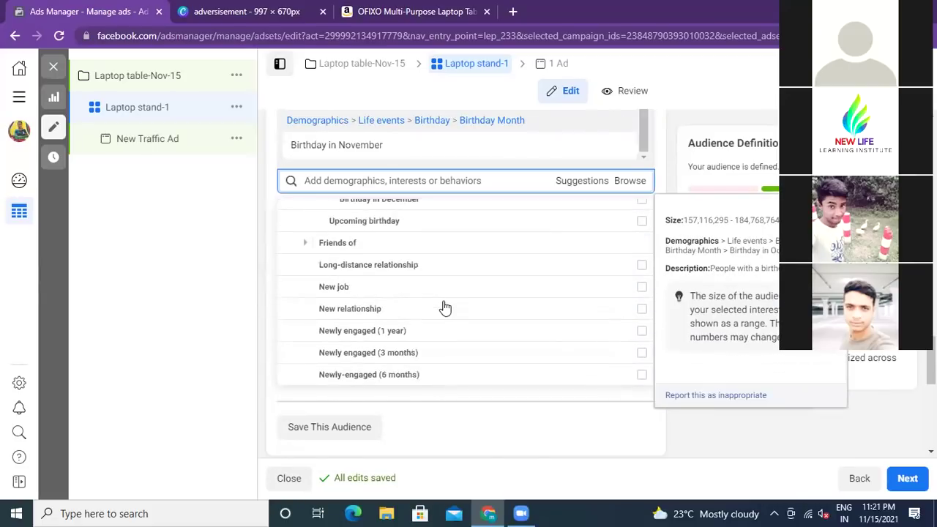
{"action": "scroll", "coordinate": [436, 322], "scroll_direction": "up", "scroll_amount": 1}
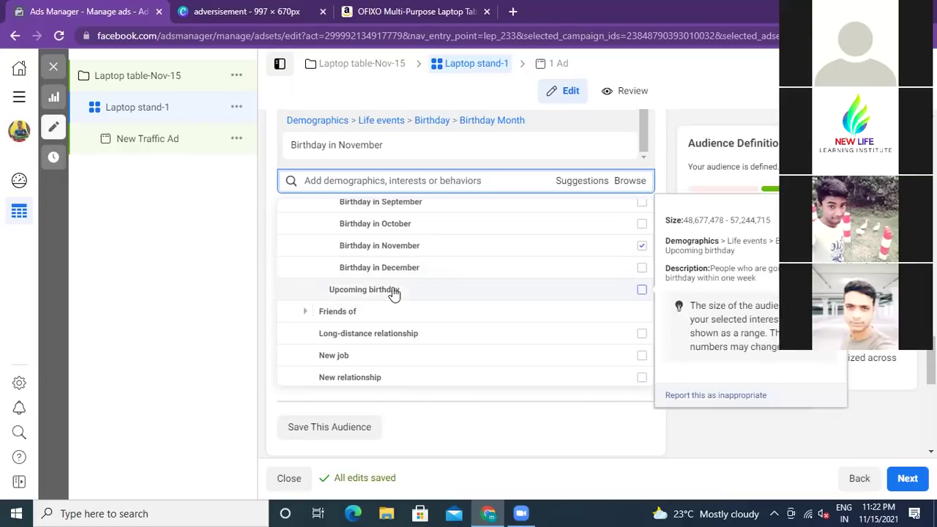
{"action": "scroll", "coordinate": [392, 292], "scroll_direction": "down", "scroll_amount": 1}
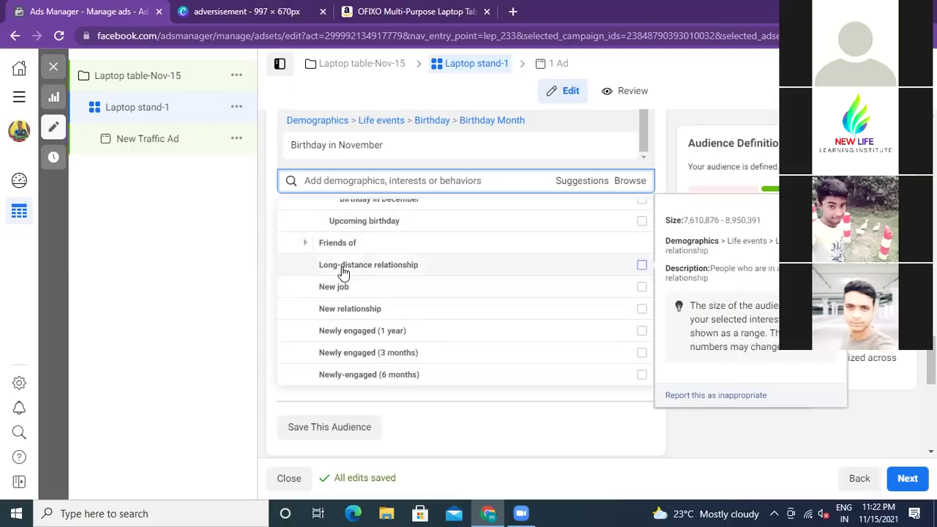
{"action": "left_click", "coordinate": [337, 244]}
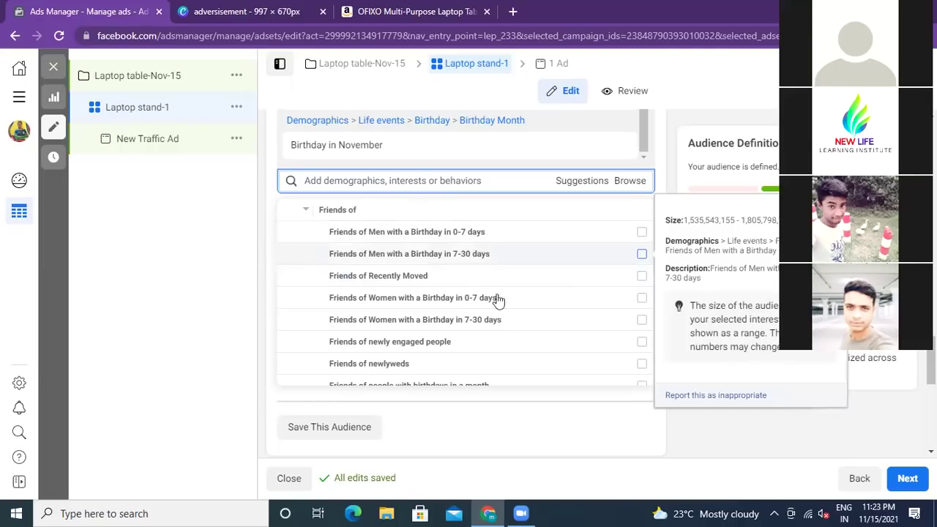
{"action": "scroll", "coordinate": [461, 319], "scroll_direction": "down", "scroll_amount": 1}
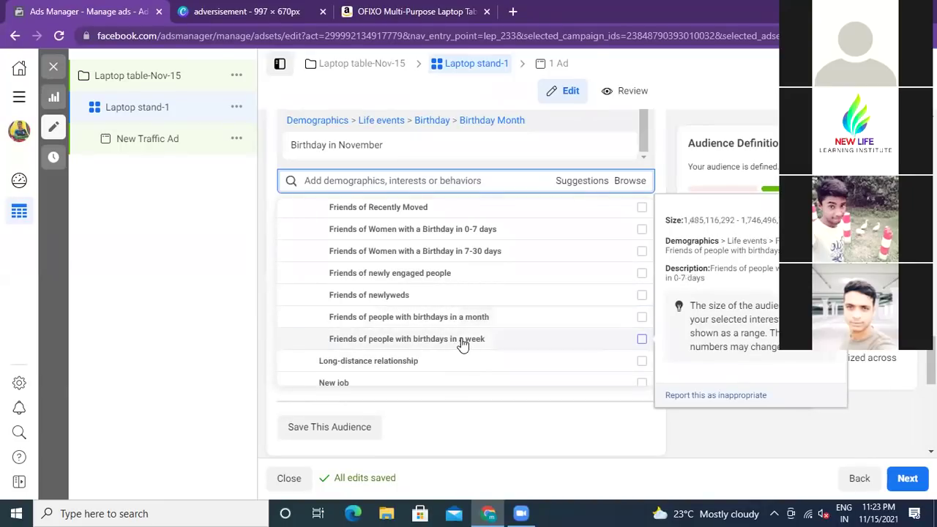
{"action": "scroll", "coordinate": [473, 343], "scroll_direction": "down", "scroll_amount": 2}
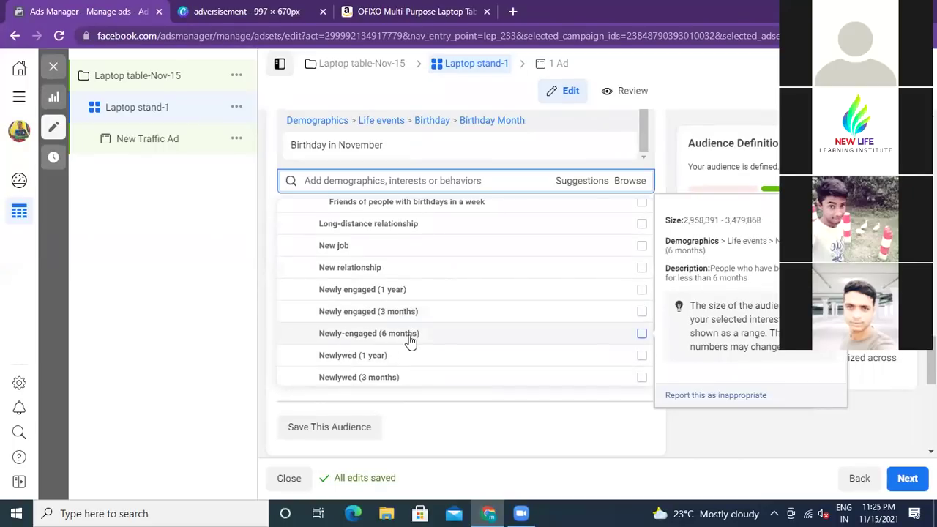
{"action": "scroll", "coordinate": [399, 359], "scroll_direction": "down", "scroll_amount": 2}
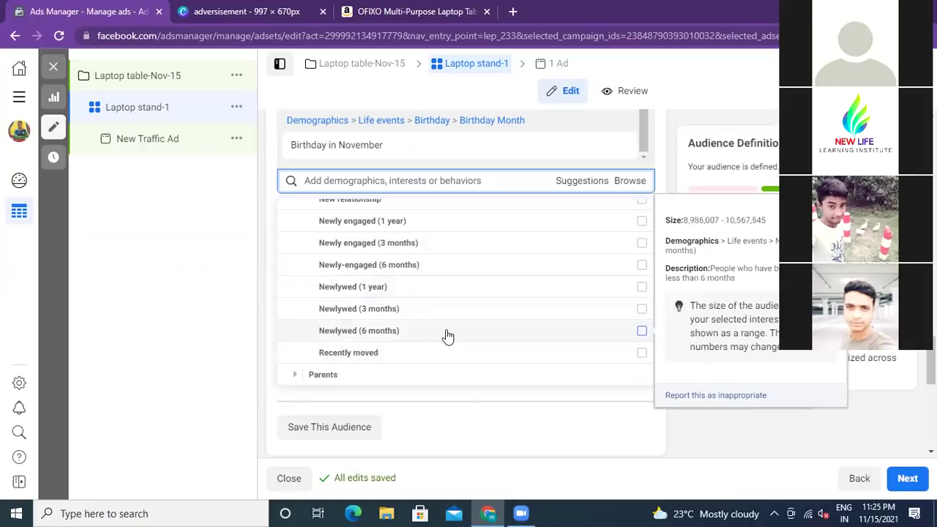
{"action": "scroll", "coordinate": [399, 323], "scroll_direction": "down", "scroll_amount": 1}
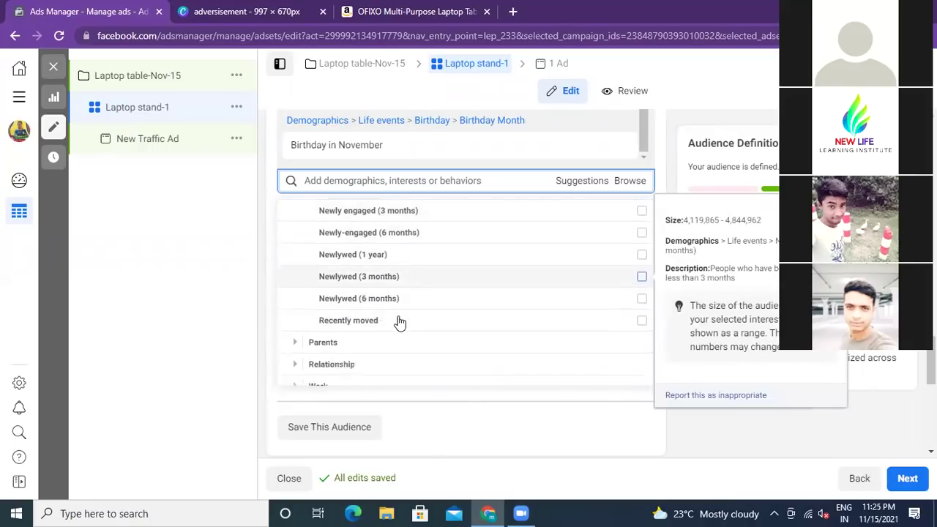
{"action": "scroll", "coordinate": [400, 323], "scroll_direction": "down", "scroll_amount": 1}
Examine the options under Parents > All parents and under Relationship > Relationship status.
{"action": "left_click", "coordinate": [295, 305]}
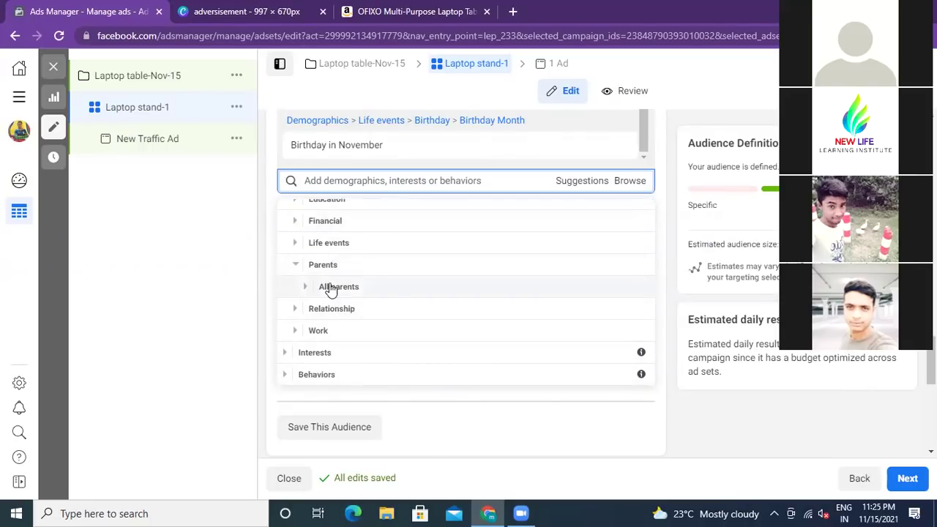
{"action": "left_click", "coordinate": [331, 288]}
{"action": "scroll", "coordinate": [344, 273], "scroll_direction": "down", "scroll_amount": 1}
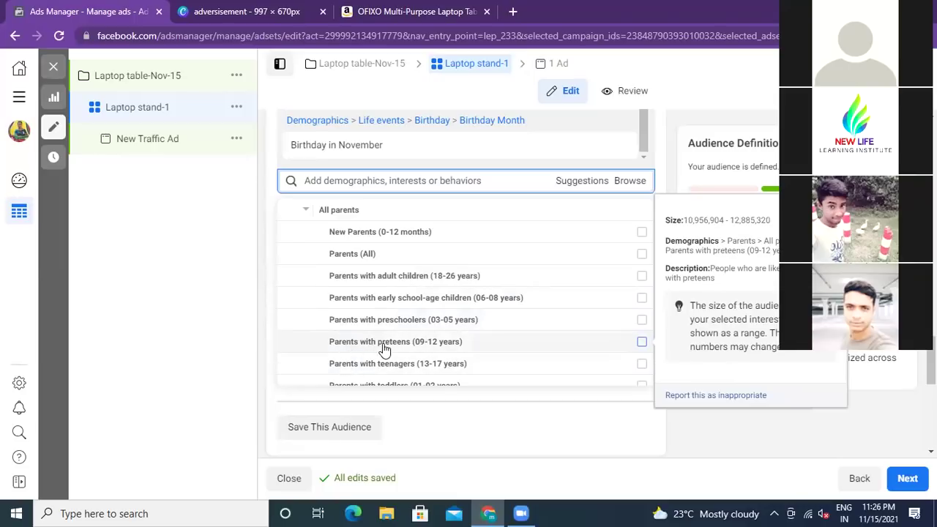
{"action": "scroll", "coordinate": [461, 348], "scroll_direction": "down", "scroll_amount": 3}
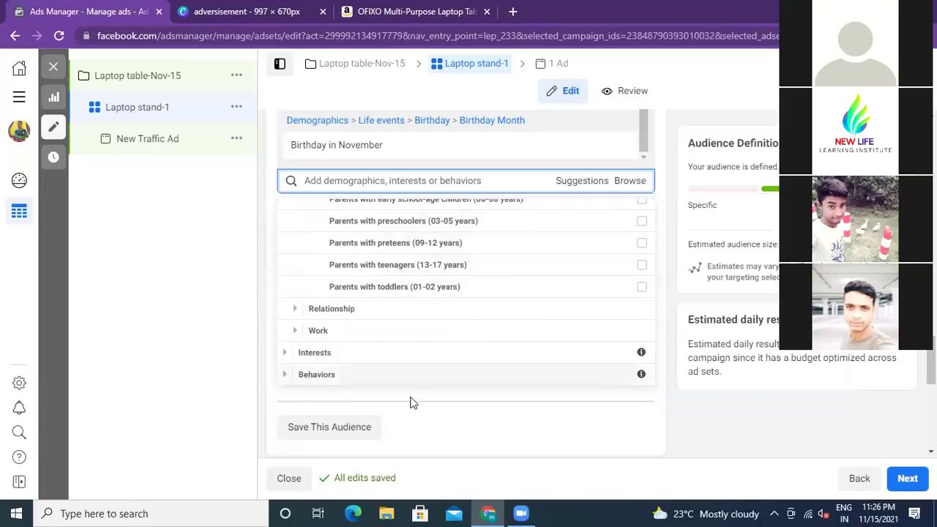
{"action": "left_click", "coordinate": [325, 309]}
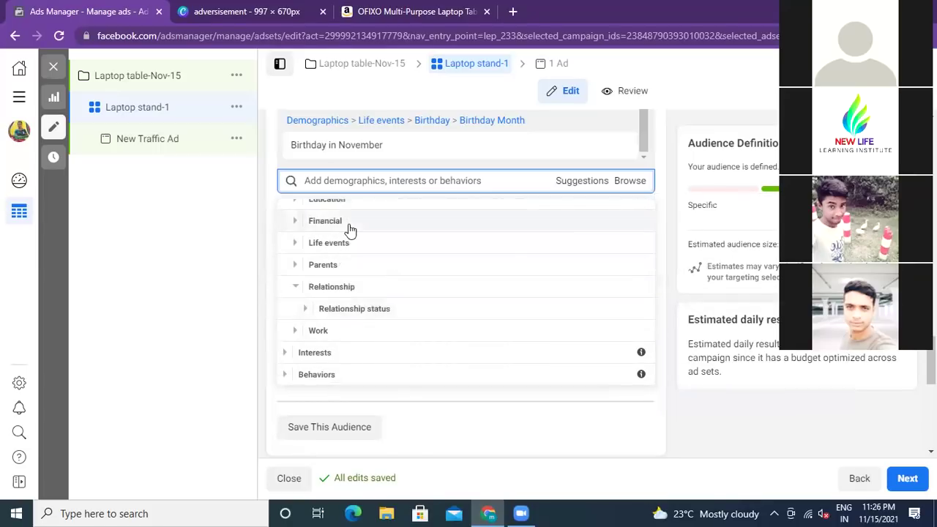
{"action": "left_click", "coordinate": [354, 308]}
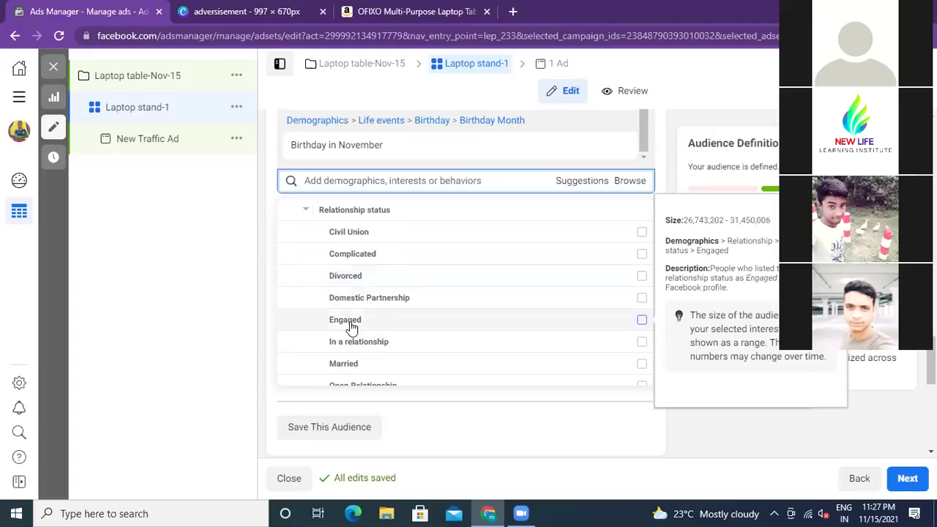
{"action": "scroll", "coordinate": [350, 326], "scroll_direction": "down", "scroll_amount": 2}
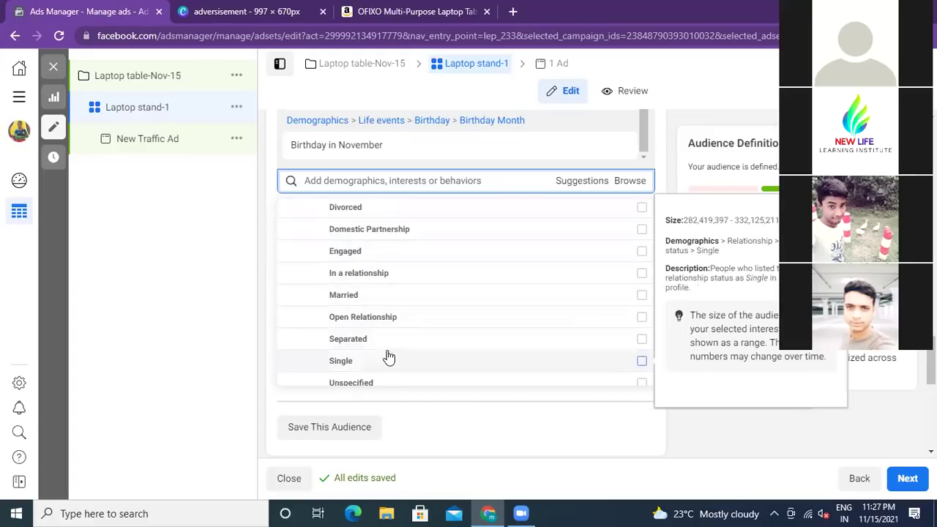
{"action": "scroll", "coordinate": [388, 358], "scroll_direction": "down", "scroll_amount": 2}
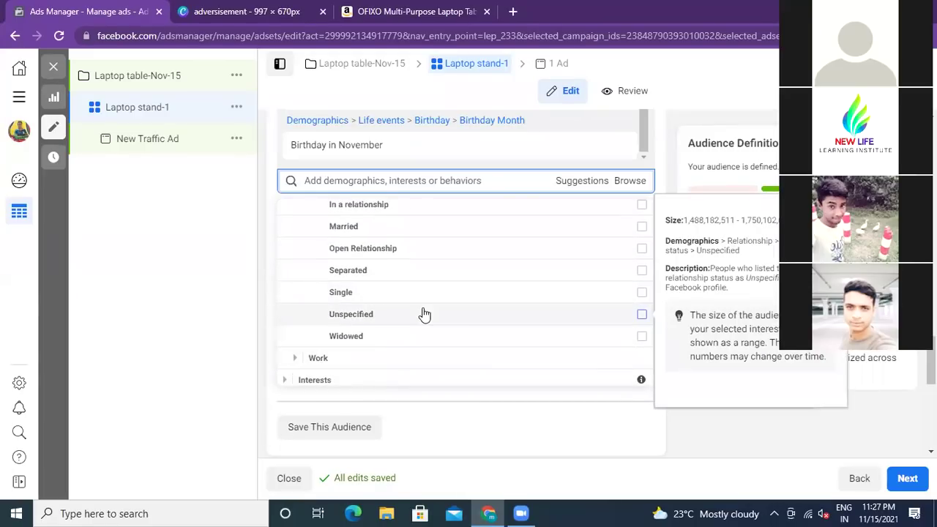
{"action": "scroll", "coordinate": [425, 314], "scroll_direction": "down", "scroll_amount": 1}
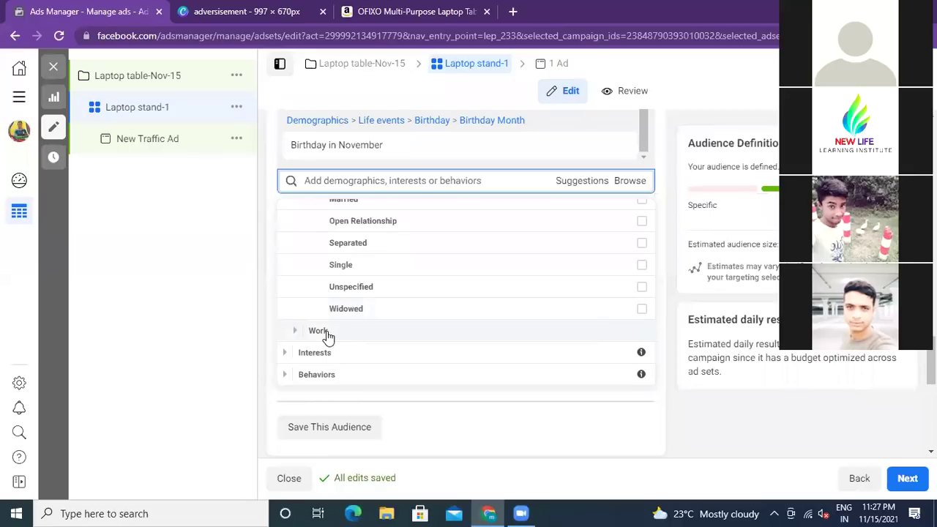
Examine the Work categories in Demographics and review the criteria already selected in detailed targeting.
{"action": "left_click", "coordinate": [319, 331]}
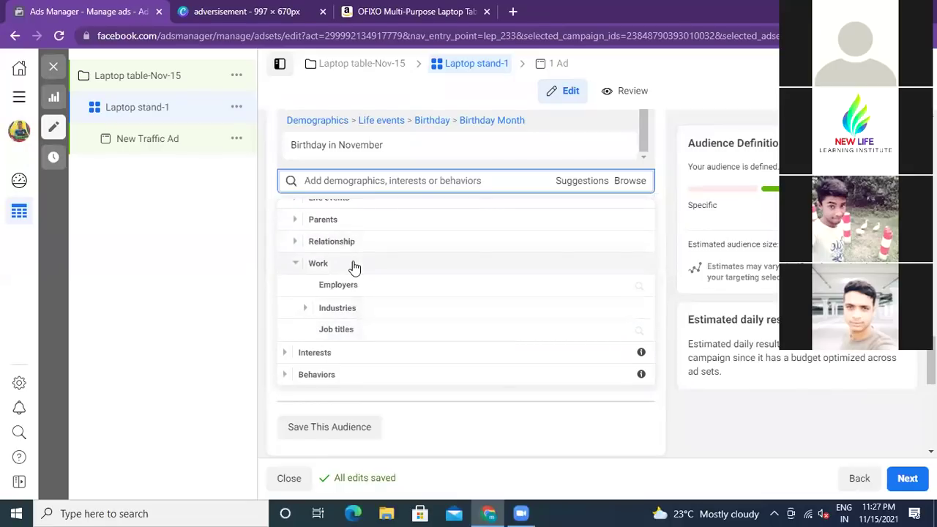
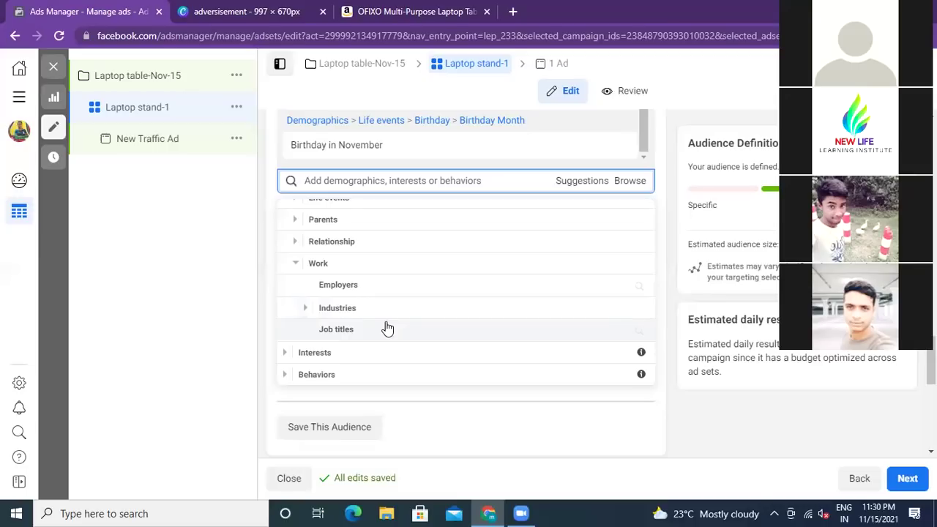
{"action": "scroll", "coordinate": [387, 328], "scroll_direction": "up", "scroll_amount": 5}
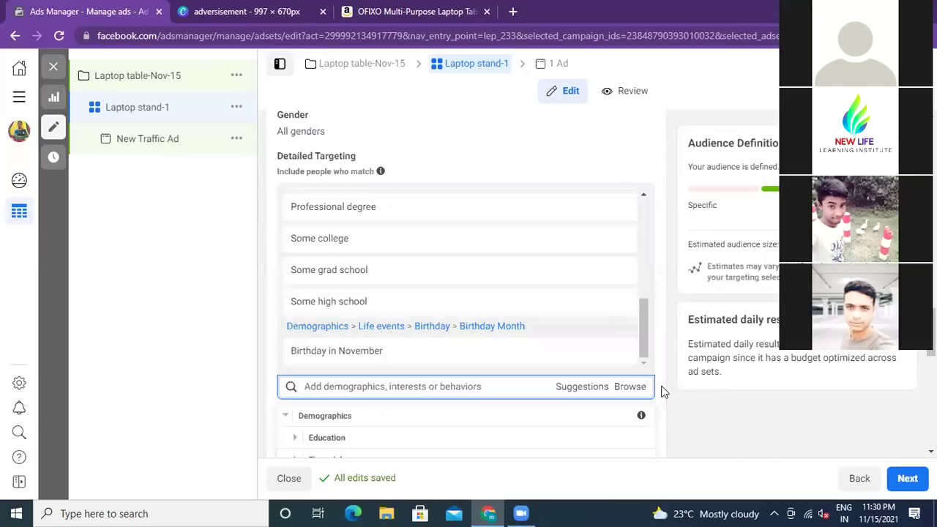
{"action": "scroll", "coordinate": [679, 417], "scroll_direction": "down", "scroll_amount": 3}
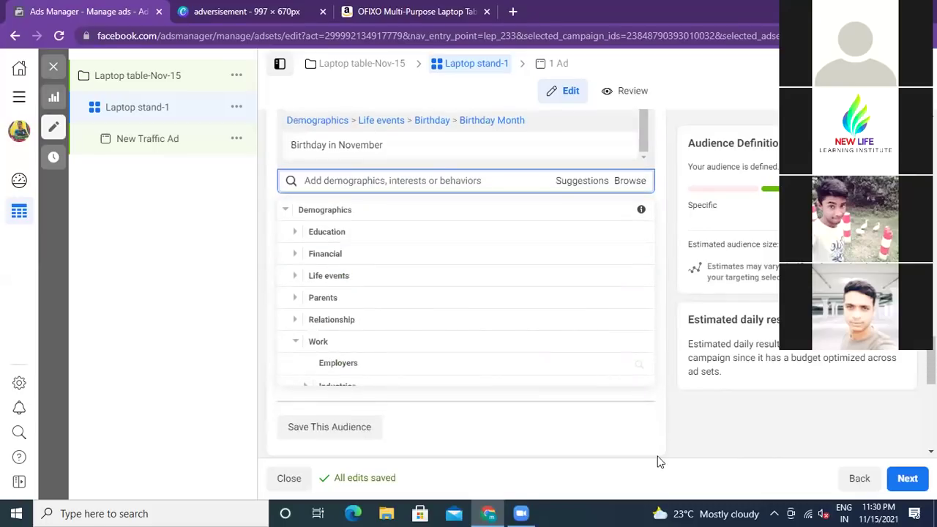
{"action": "scroll", "coordinate": [468, 288], "scroll_direction": "down", "scroll_amount": 4}
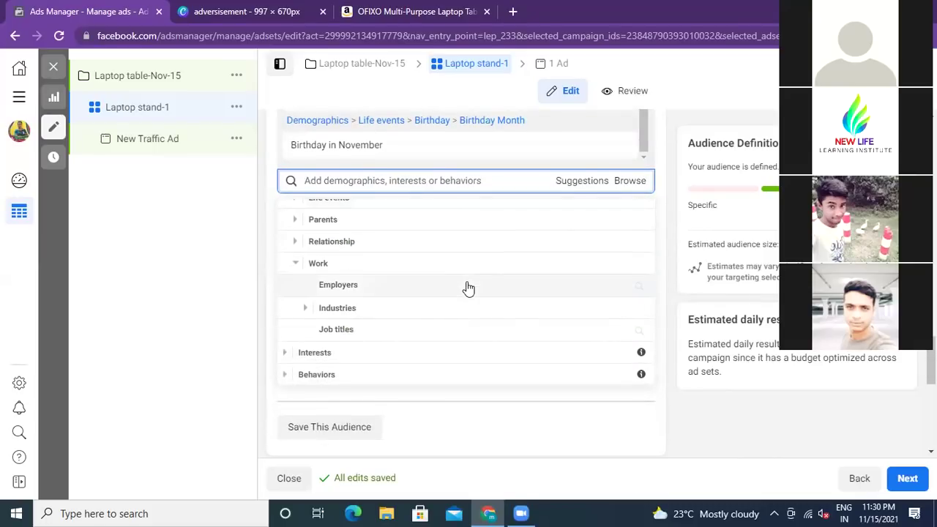
{"action": "mouse_move", "coordinate": [642, 305]}
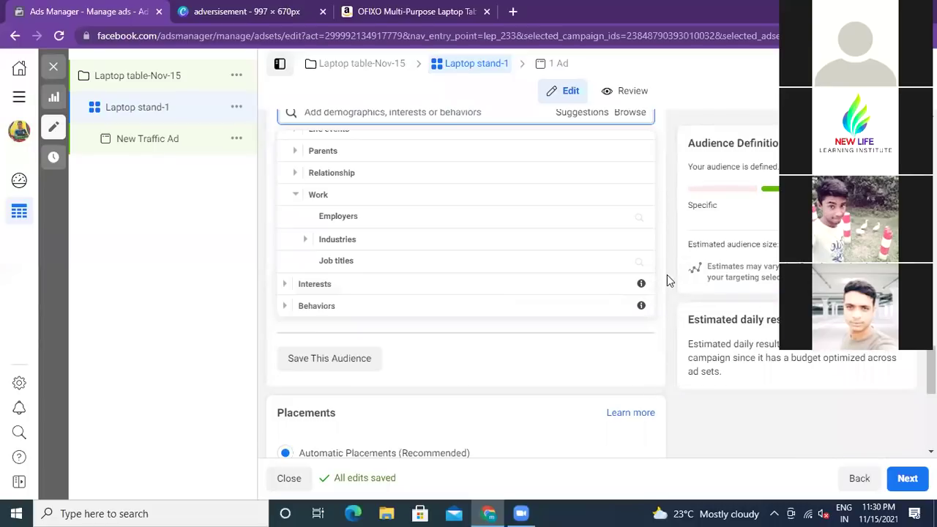
{"action": "scroll", "coordinate": [667, 275], "scroll_direction": "up", "scroll_amount": 2}
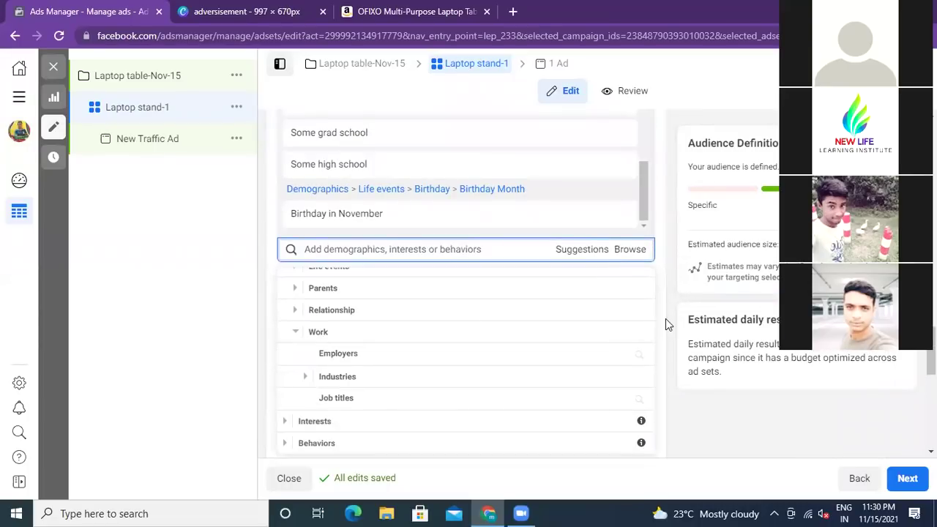
{"action": "scroll", "coordinate": [665, 319], "scroll_direction": "down", "scroll_amount": 2}
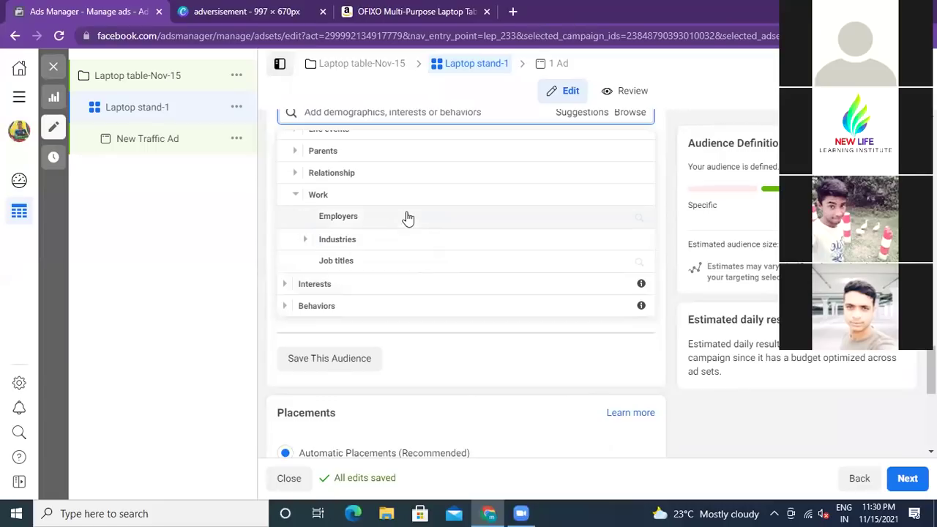
{"action": "scroll", "coordinate": [396, 192], "scroll_direction": "up", "scroll_amount": 2}
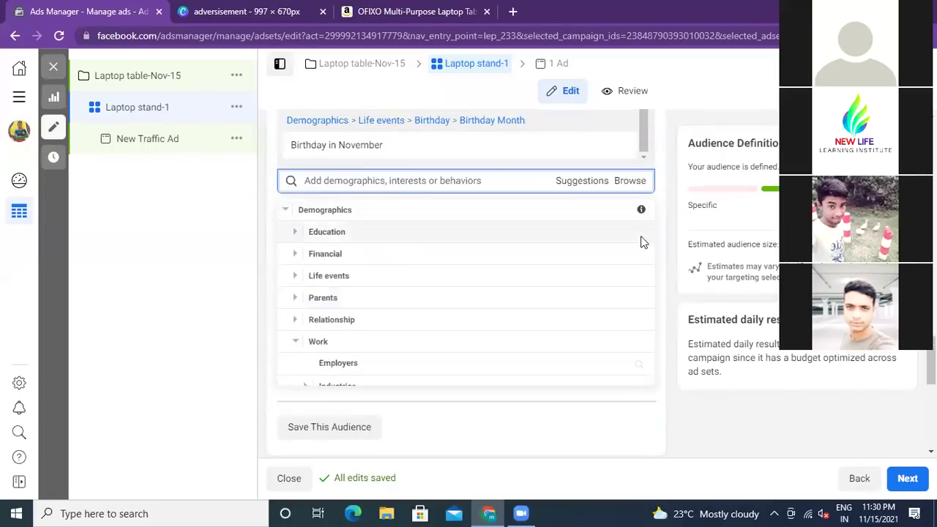
Search detailed targeting for amazon, add Amazon India as an employer, and remove it from the audience again.
{"action": "scroll", "coordinate": [667, 251], "scroll_direction": "down", "scroll_amount": 1}
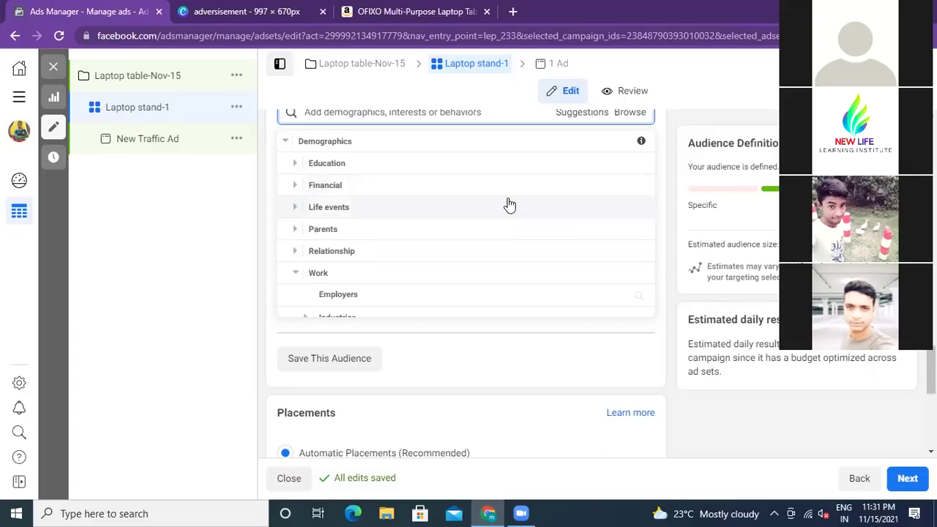
{"action": "scroll", "coordinate": [507, 204], "scroll_direction": "down", "scroll_amount": 1}
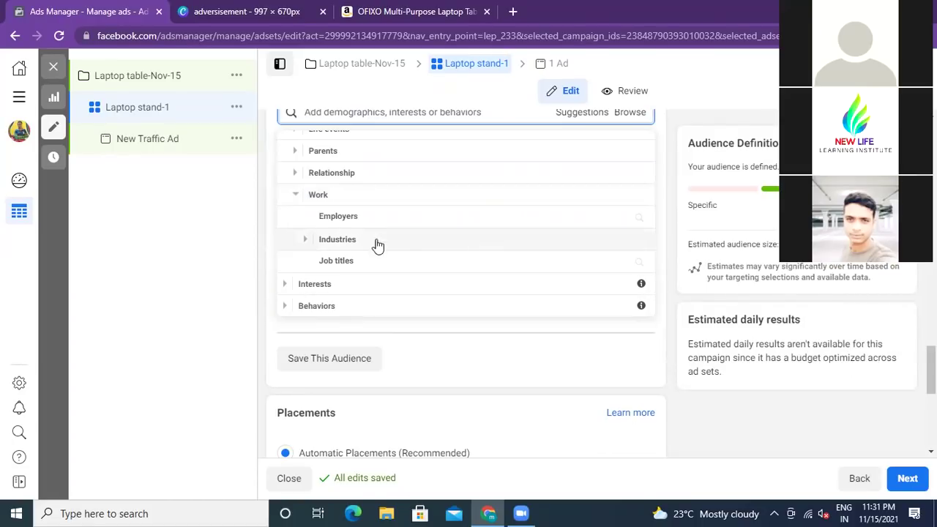
{"action": "scroll", "coordinate": [486, 241], "scroll_direction": "down", "scroll_amount": 1}
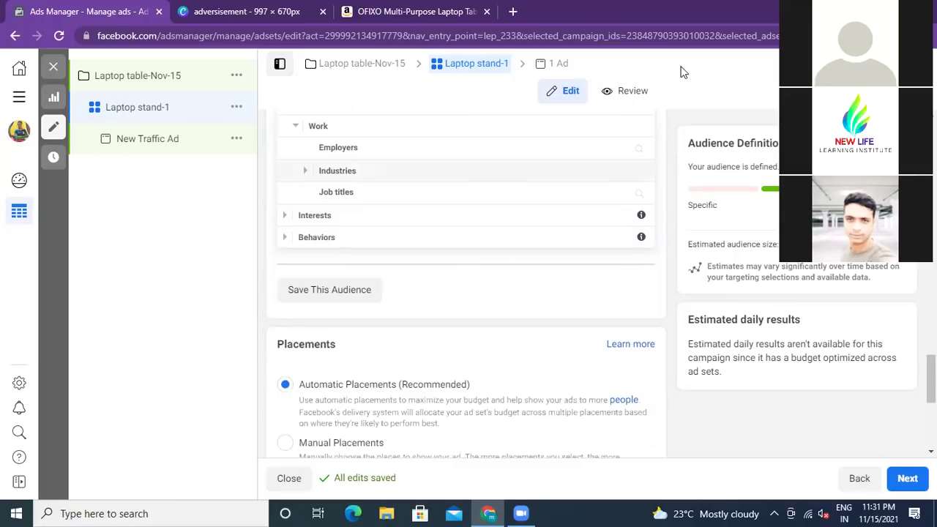
{"action": "scroll", "coordinate": [675, 315], "scroll_direction": "up", "scroll_amount": 2}
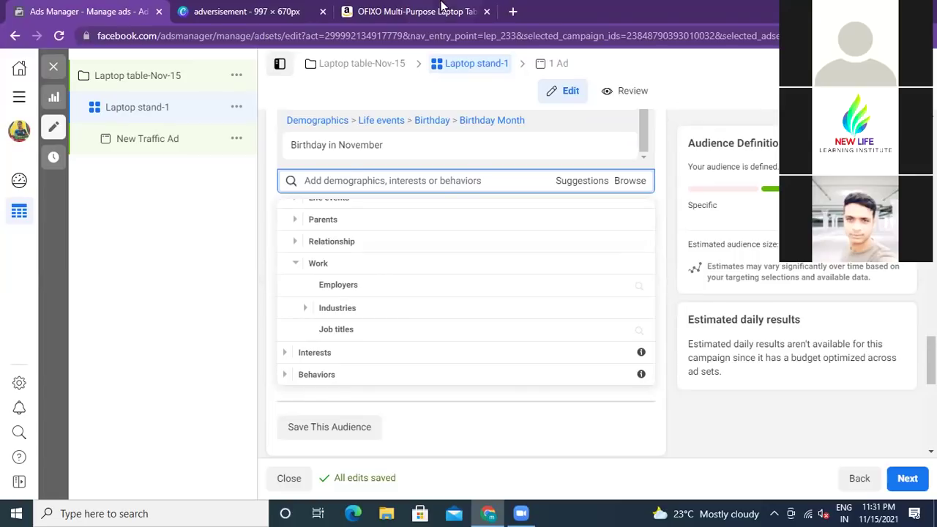
{"action": "key", "text": "Escape"}
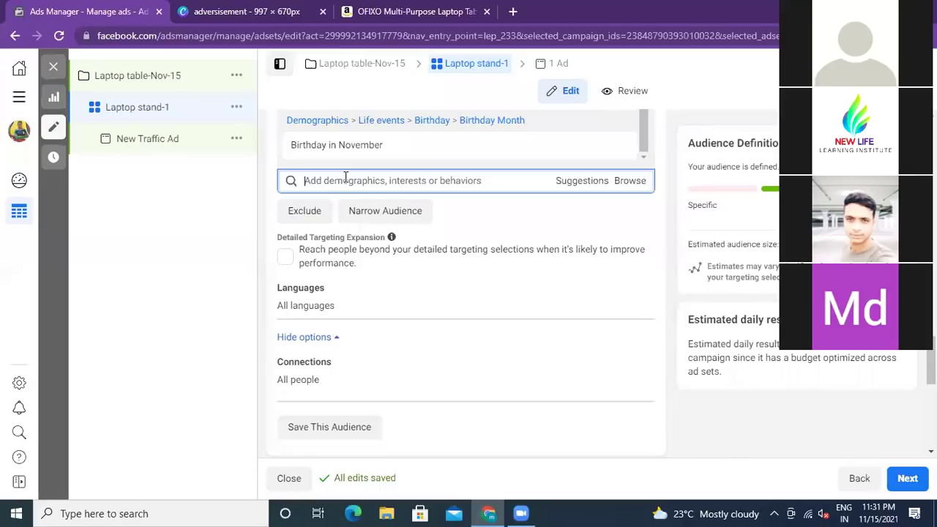
{"action": "type", "text": "a"}
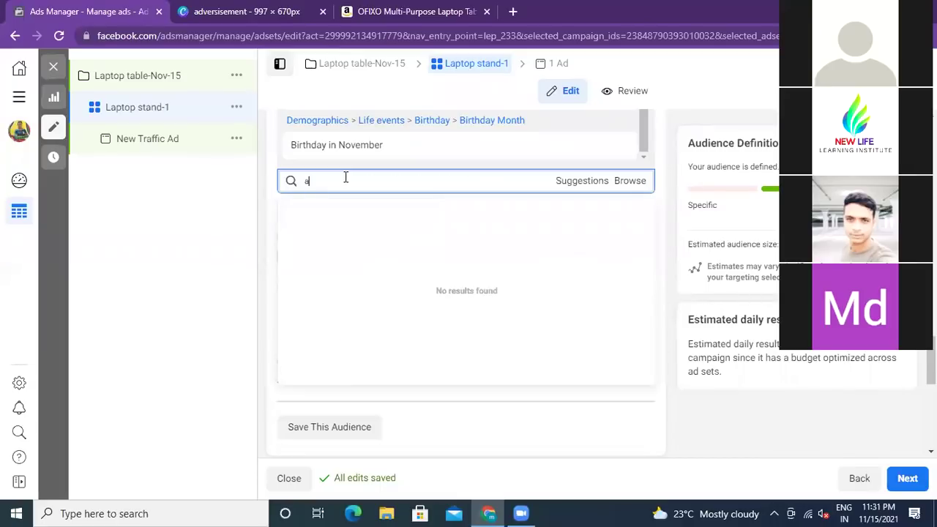
{"action": "type", "text": "mazon"}
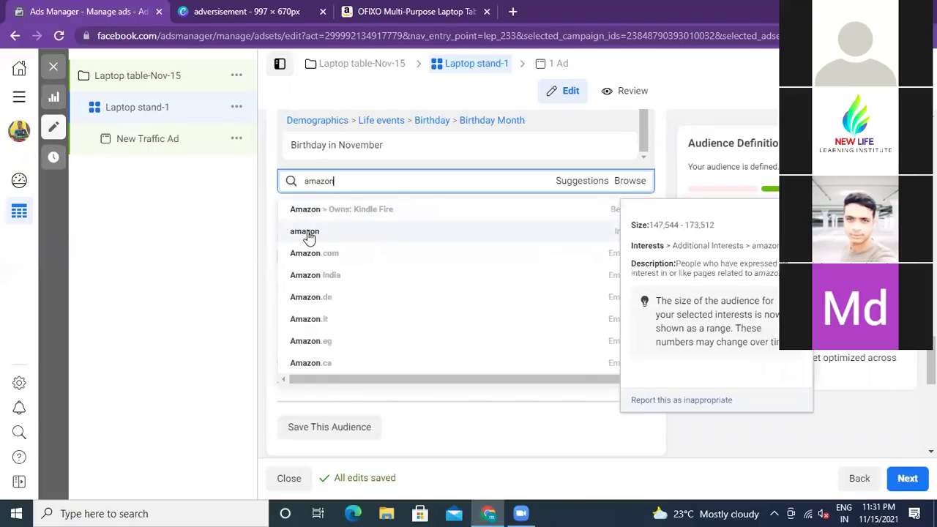
{"action": "left_click", "coordinate": [312, 278]}
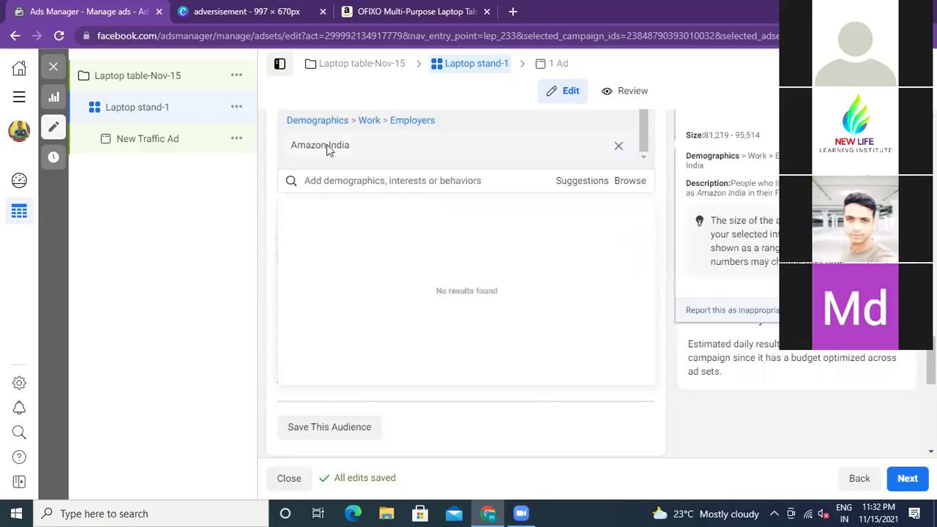
{"action": "left_click", "coordinate": [618, 149]}
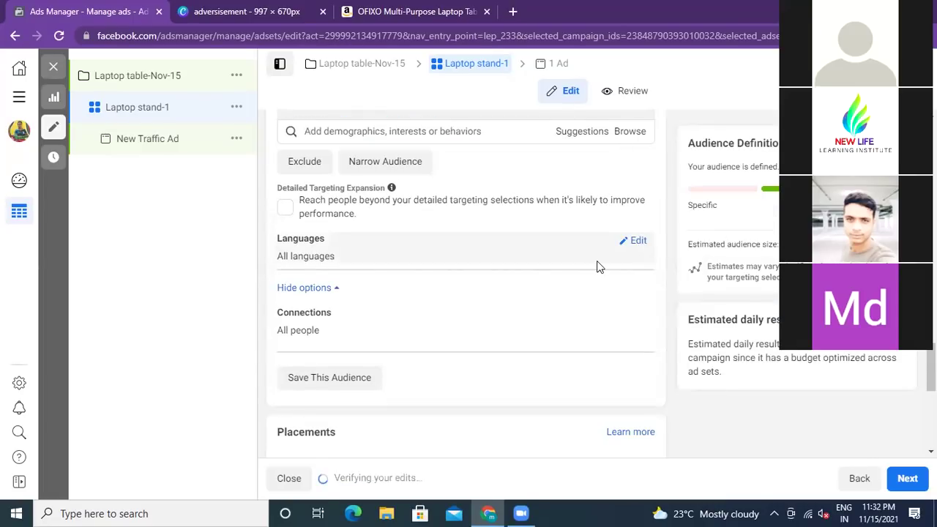
Browse the detailed targeting categories and examine the industries listed under Demographics > Work, from Administrative Services to Veterans (US).
{"action": "scroll", "coordinate": [597, 261], "scroll_direction": "up", "scroll_amount": 3}
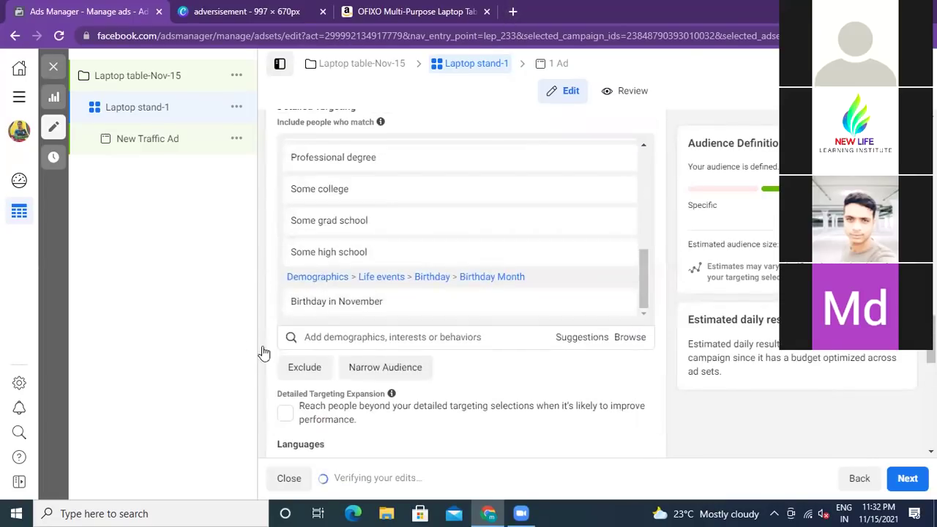
{"action": "left_click", "coordinate": [630, 337]}
{"action": "scroll", "coordinate": [264, 309], "scroll_direction": "down", "scroll_amount": 2}
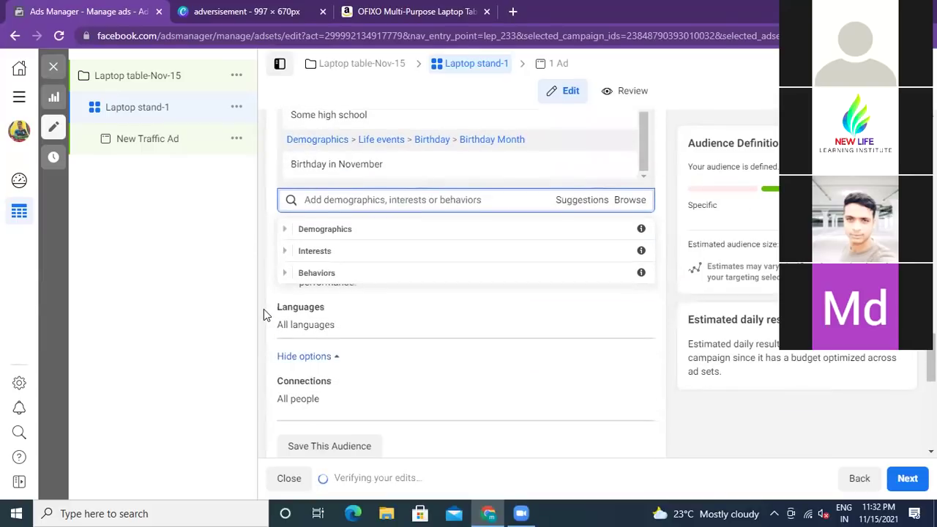
{"action": "left_click", "coordinate": [324, 233]}
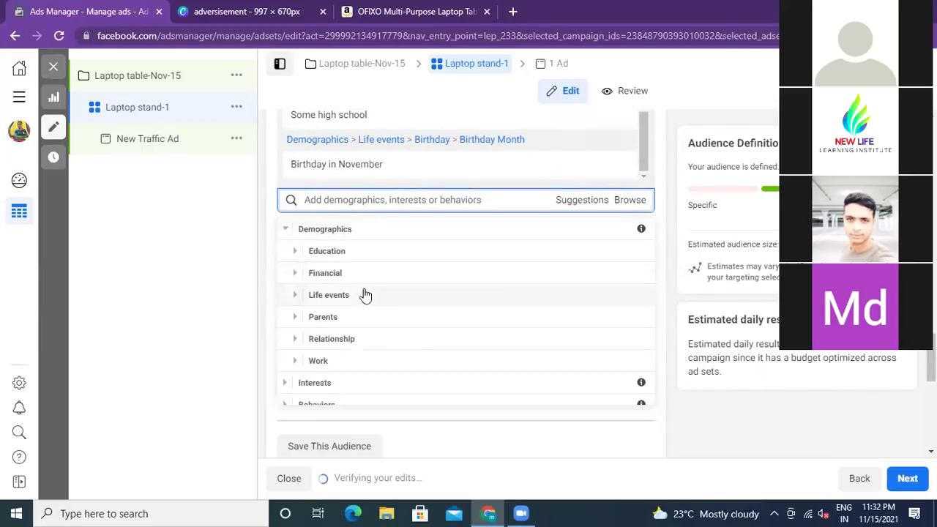
{"action": "scroll", "coordinate": [381, 343], "scroll_direction": "down", "scroll_amount": 1}
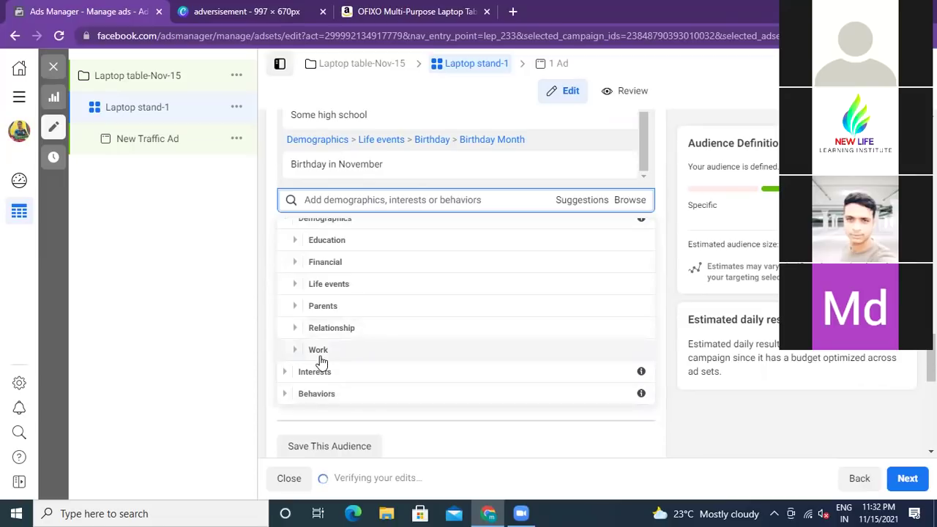
{"action": "left_click", "coordinate": [320, 352]}
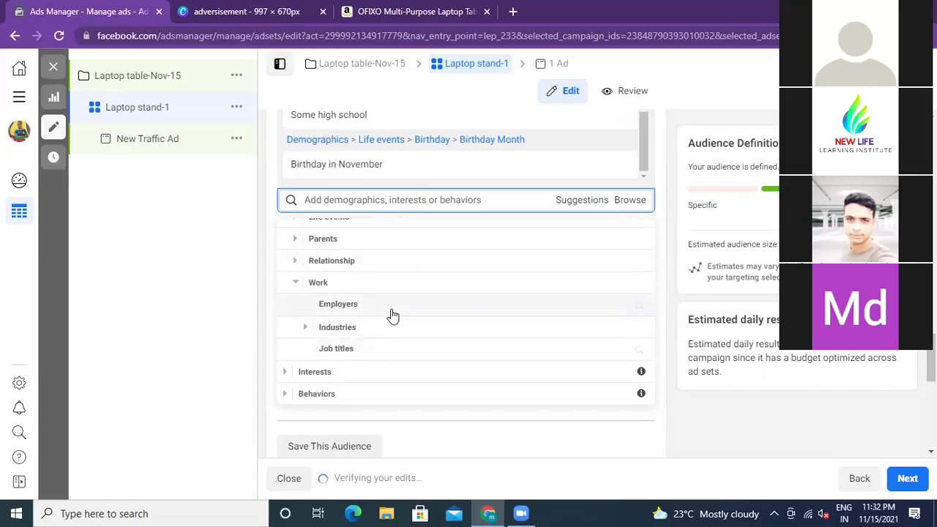
{"action": "left_click", "coordinate": [332, 328]}
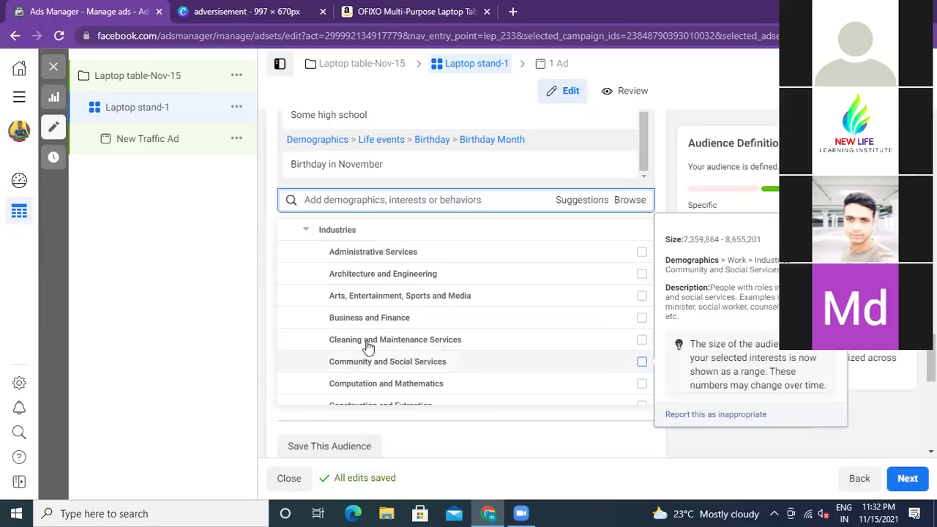
{"action": "scroll", "coordinate": [386, 295], "scroll_direction": "down", "scroll_amount": 1}
{"action": "scroll", "coordinate": [385, 293], "scroll_direction": "down", "scroll_amount": 1}
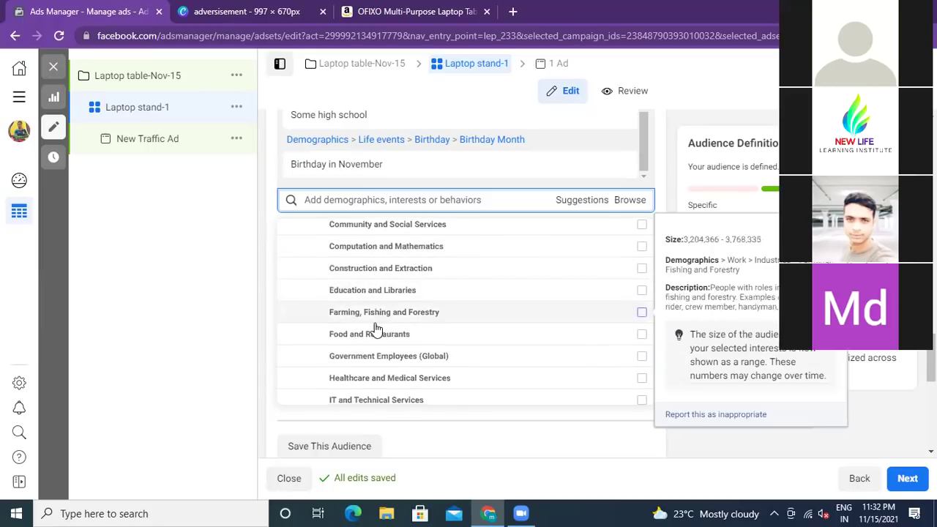
{"action": "scroll", "coordinate": [388, 299], "scroll_direction": "down", "scroll_amount": 1}
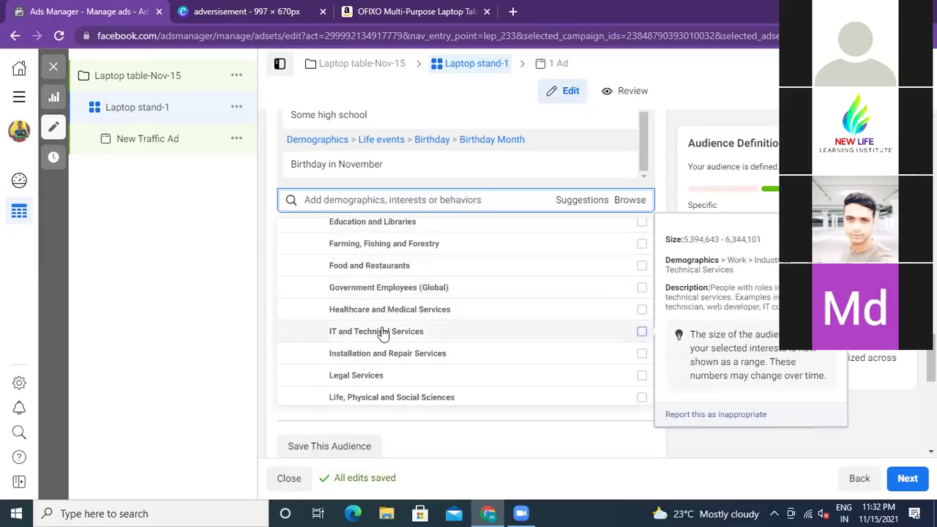
{"action": "scroll", "coordinate": [396, 355], "scroll_direction": "down", "scroll_amount": 1}
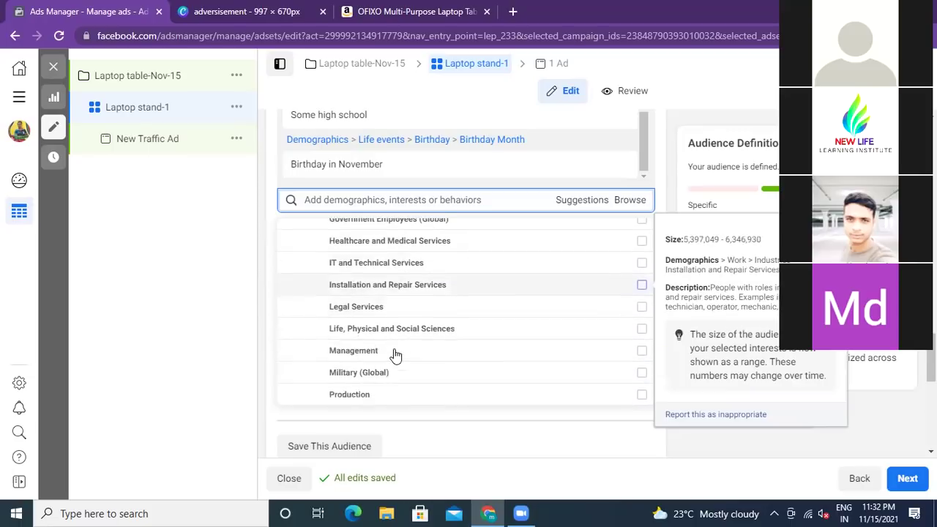
{"action": "scroll", "coordinate": [386, 314], "scroll_direction": "down", "scroll_amount": 2}
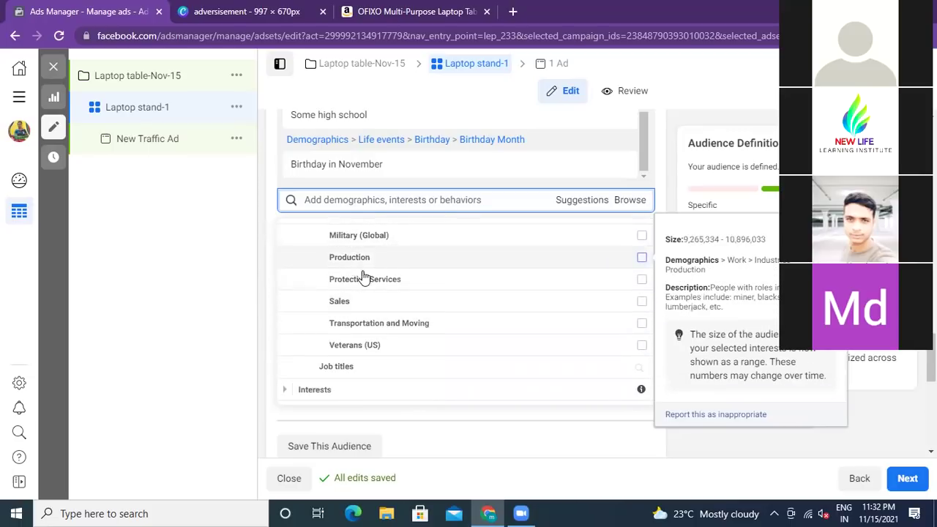
{"action": "scroll", "coordinate": [351, 307], "scroll_direction": "down", "scroll_amount": 1}
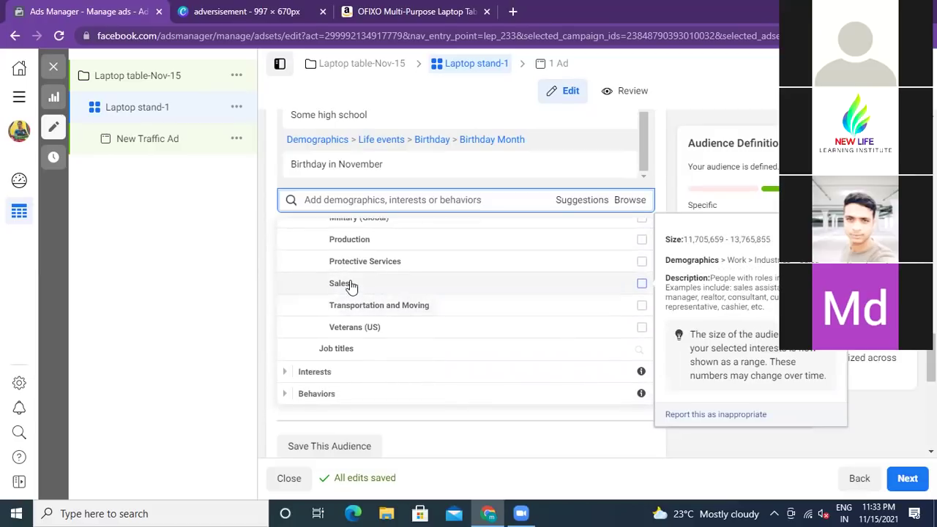
{"action": "scroll", "coordinate": [366, 286], "scroll_direction": "down", "scroll_amount": 1}
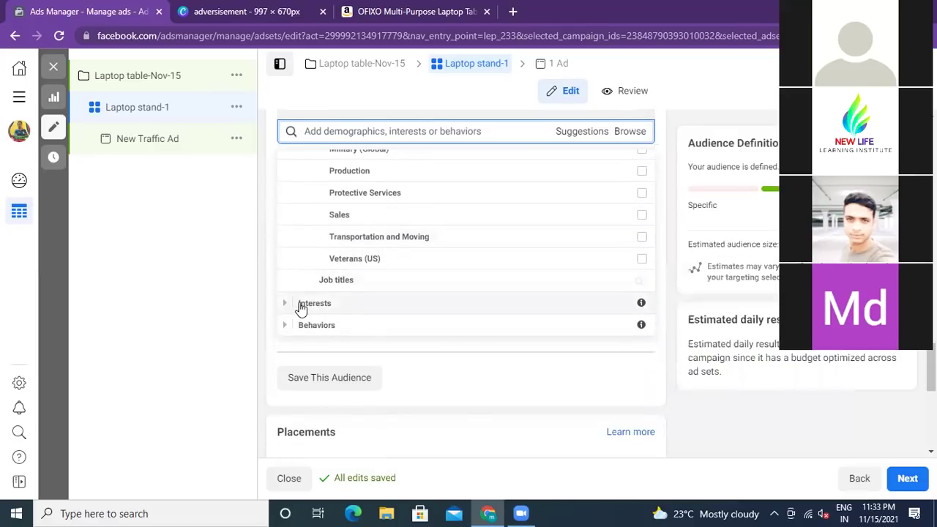
Examine the options under Interests > Business and industry, including the Banking subcategories.
{"action": "left_click", "coordinate": [300, 305]}
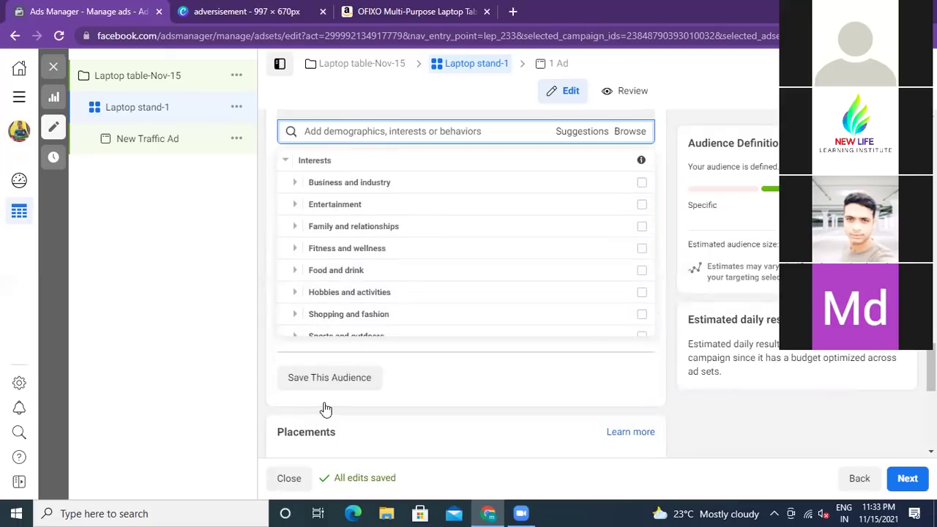
{"action": "scroll", "coordinate": [370, 254], "scroll_direction": "up", "scroll_amount": 1}
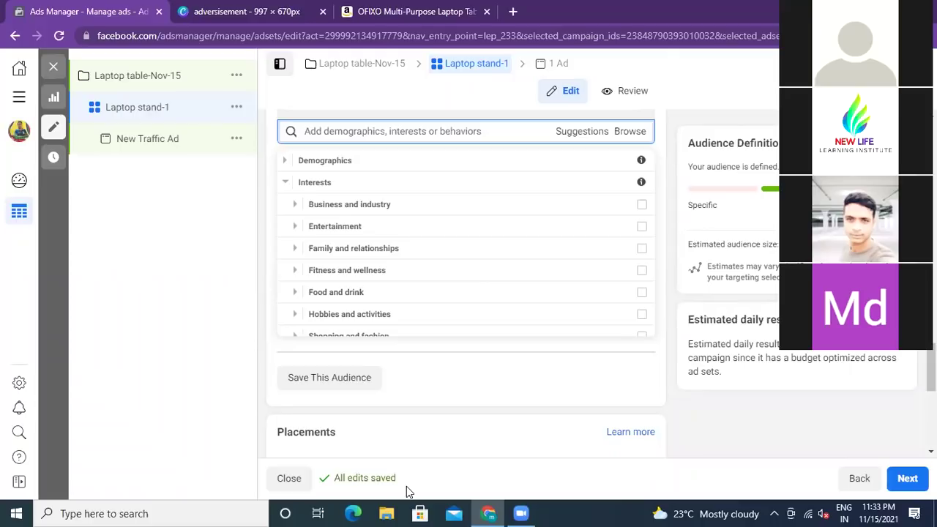
{"action": "left_click", "coordinate": [322, 207]}
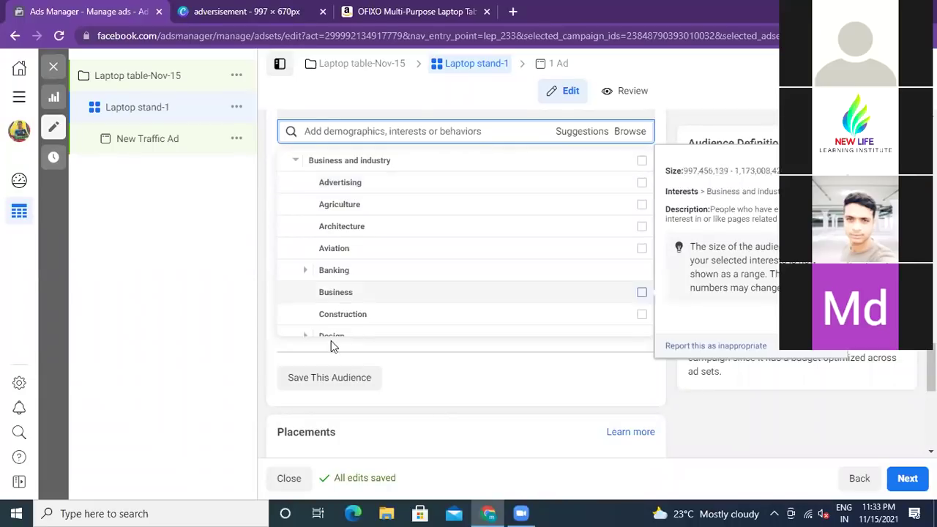
{"action": "left_click", "coordinate": [334, 271]}
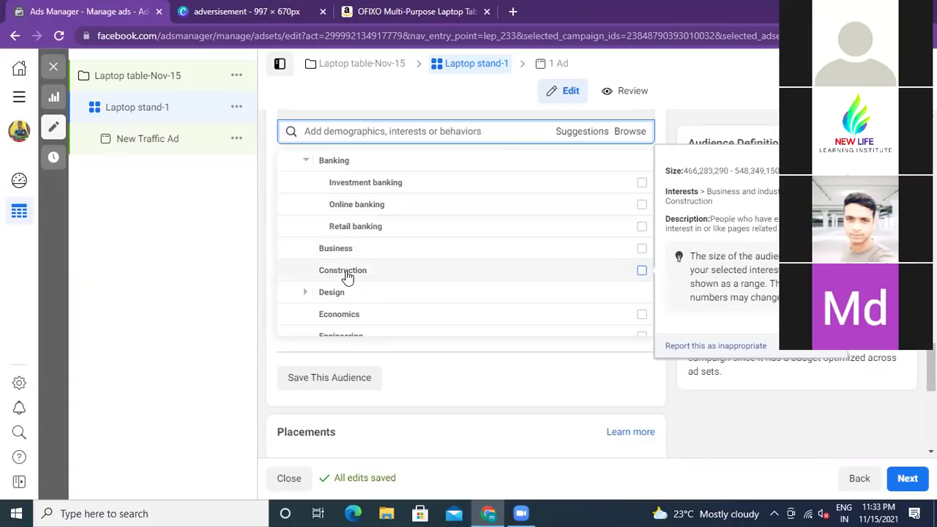
{"action": "scroll", "coordinate": [347, 276], "scroll_direction": "down", "scroll_amount": 2}
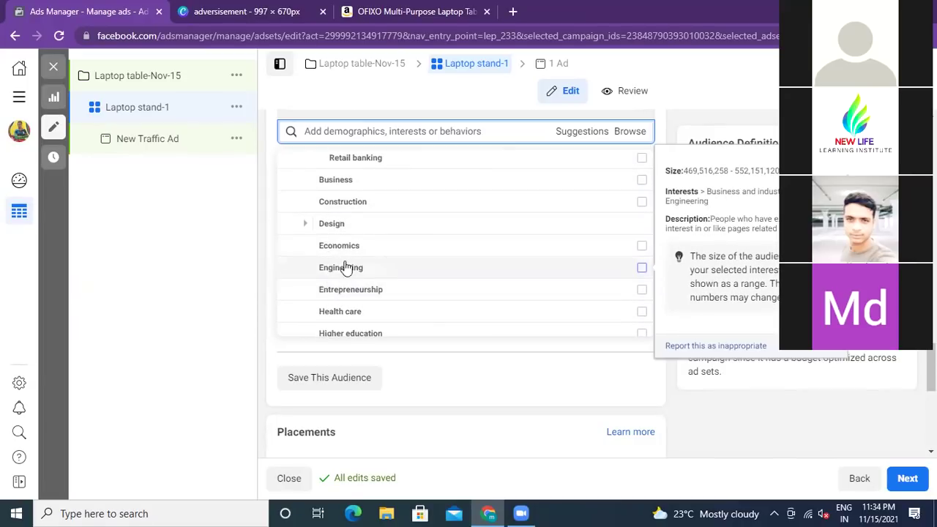
{"action": "scroll", "coordinate": [373, 296], "scroll_direction": "down", "scroll_amount": 2}
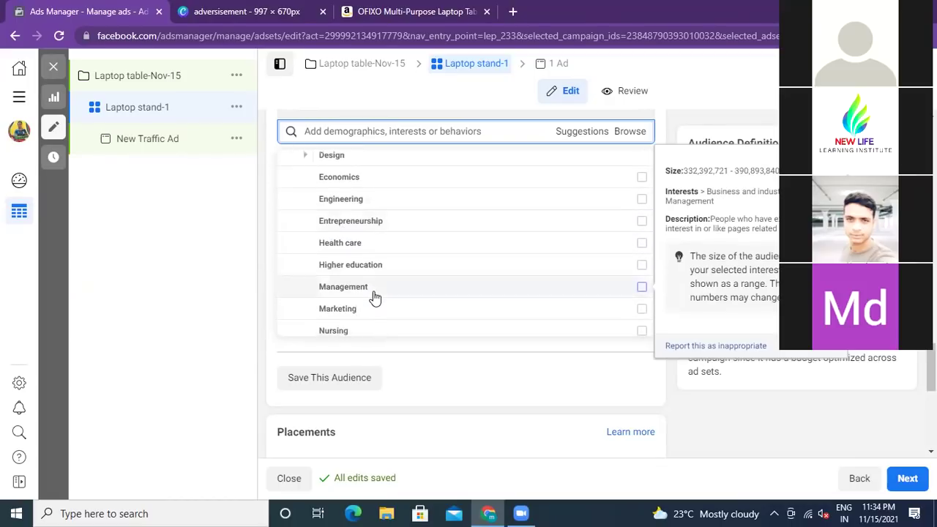
{"action": "scroll", "coordinate": [358, 264], "scroll_direction": "down", "scroll_amount": 2}
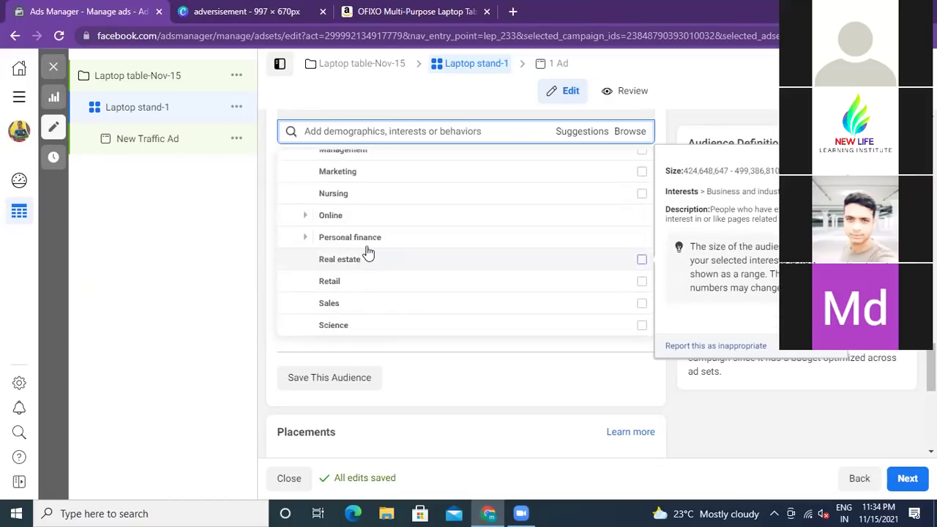
Examine the Online subcategories of Business and industry and the remaining interest categories through Technology.
{"action": "left_click", "coordinate": [331, 216]}
{"action": "scroll", "coordinate": [366, 249], "scroll_direction": "down", "scroll_amount": 10}
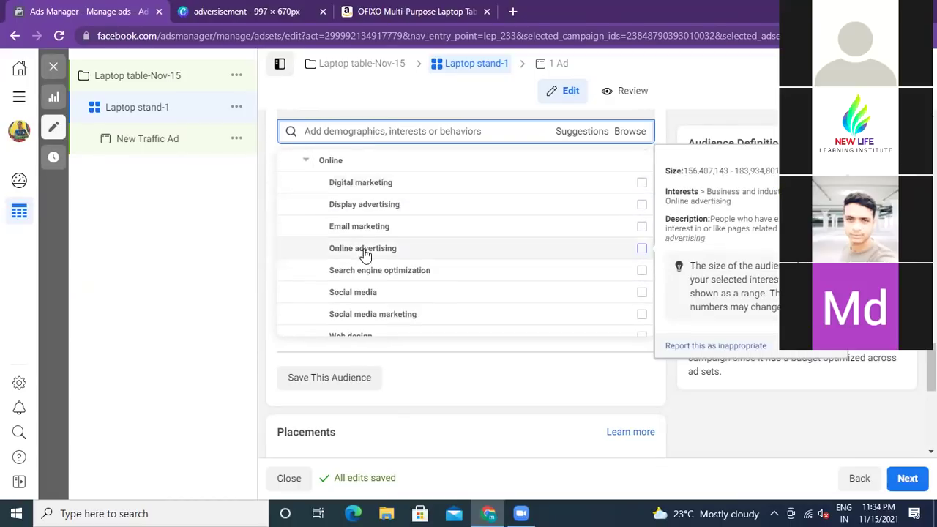
{"action": "scroll", "coordinate": [344, 187], "scroll_direction": "up", "scroll_amount": 3}
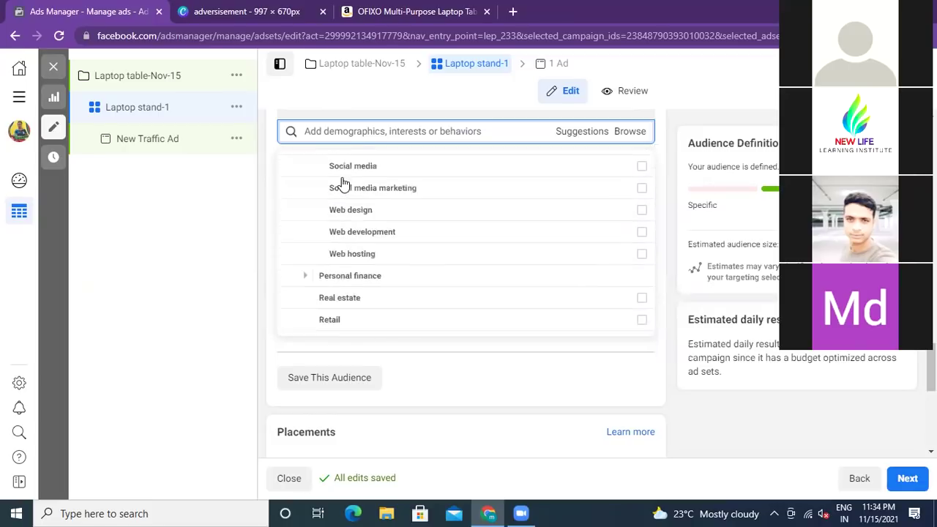
{"action": "scroll", "coordinate": [359, 288], "scroll_direction": "down", "scroll_amount": 2}
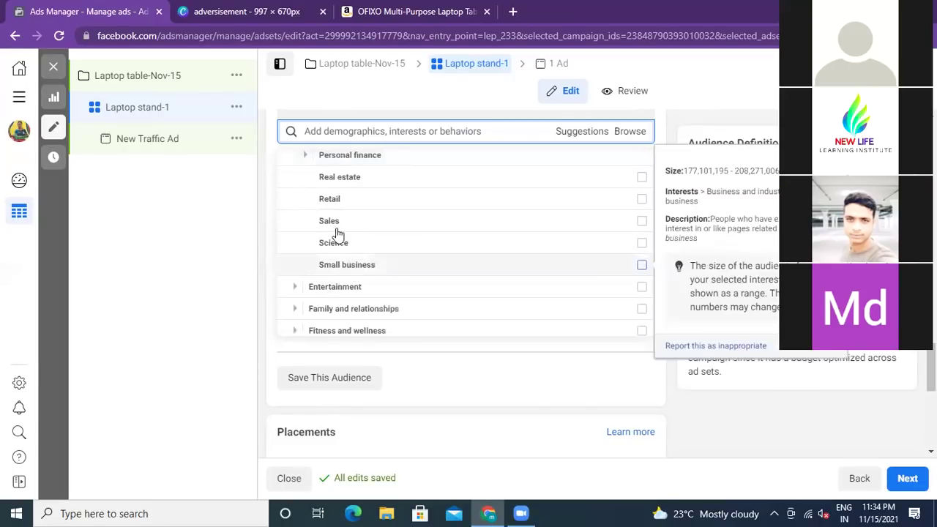
{"action": "scroll", "coordinate": [345, 264], "scroll_direction": "down", "scroll_amount": 3}
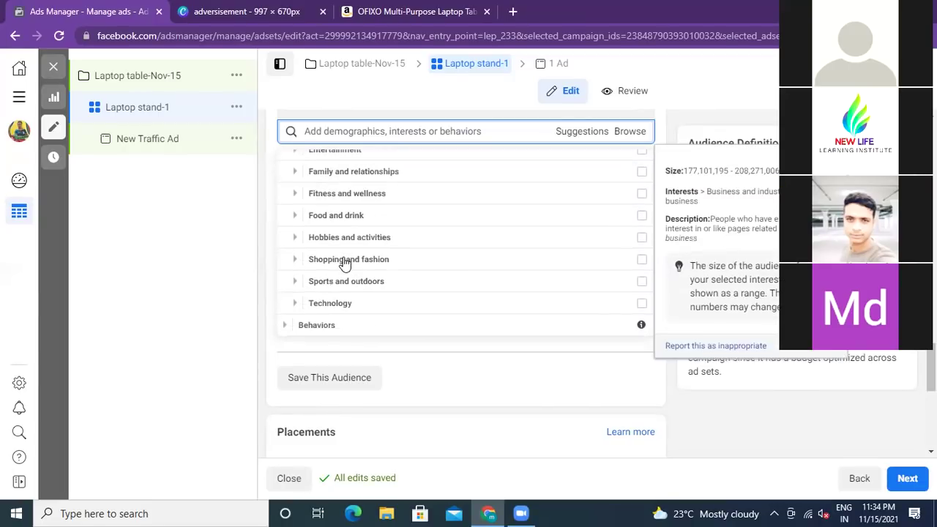
{"action": "scroll", "coordinate": [334, 196], "scroll_direction": "up", "scroll_amount": 1}
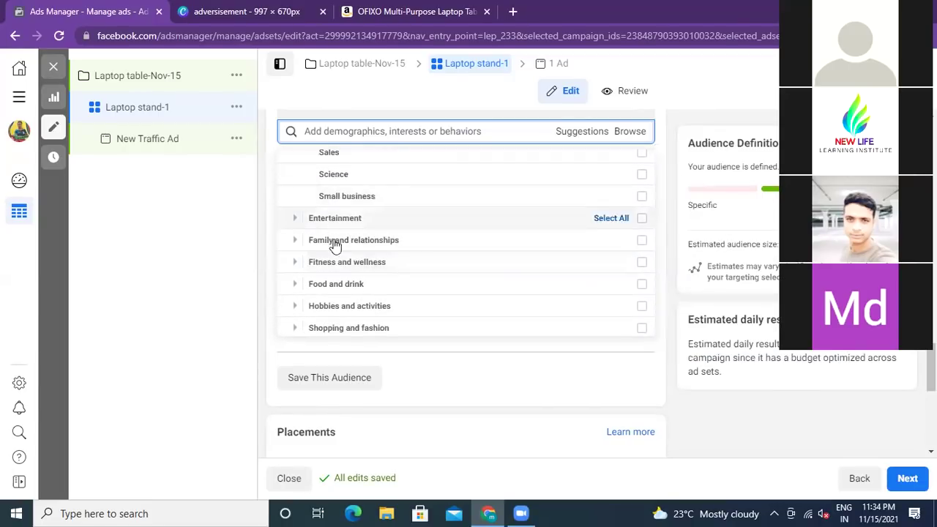
Review the Entertainment, Family and relationships, Fitness and wellness, and Food and drink interests in the detailed targeting list.
{"action": "left_click", "coordinate": [335, 223]}
{"action": "scroll", "coordinate": [334, 223], "scroll_direction": "down", "scroll_amount": 1}
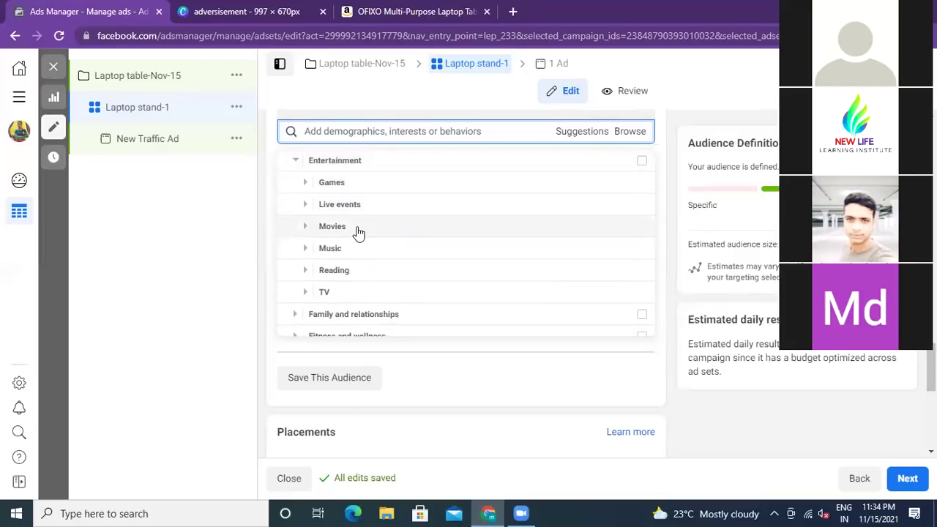
{"action": "scroll", "coordinate": [334, 245], "scroll_direction": "down", "scroll_amount": 3}
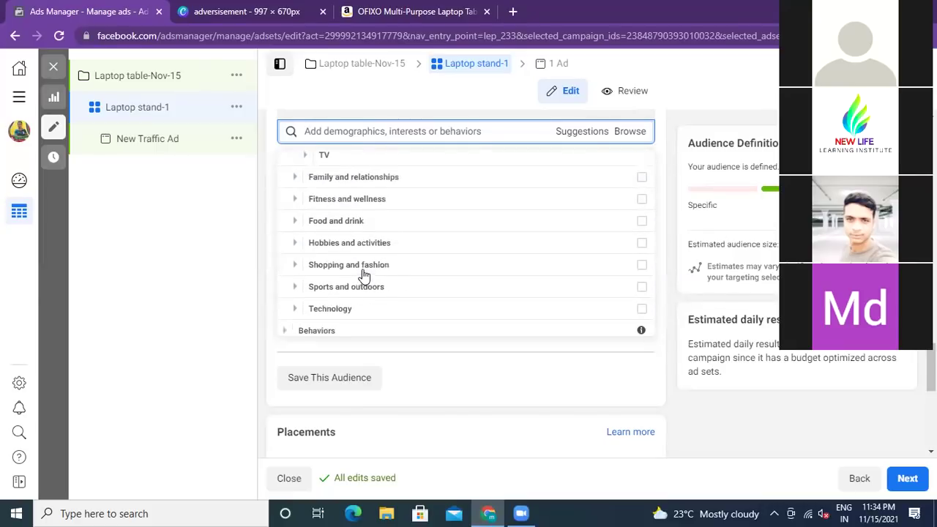
{"action": "left_click", "coordinate": [348, 180]}
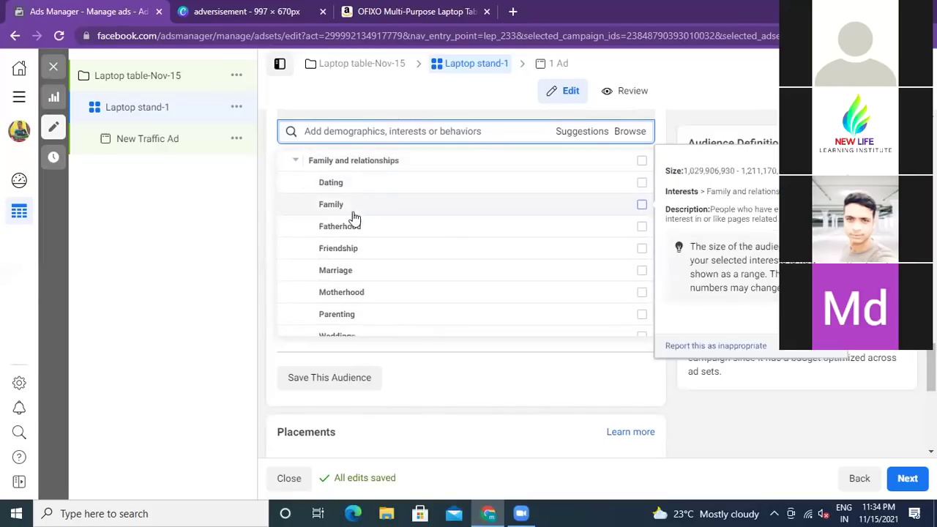
{"action": "scroll", "coordinate": [357, 279], "scroll_direction": "down", "scroll_amount": 2}
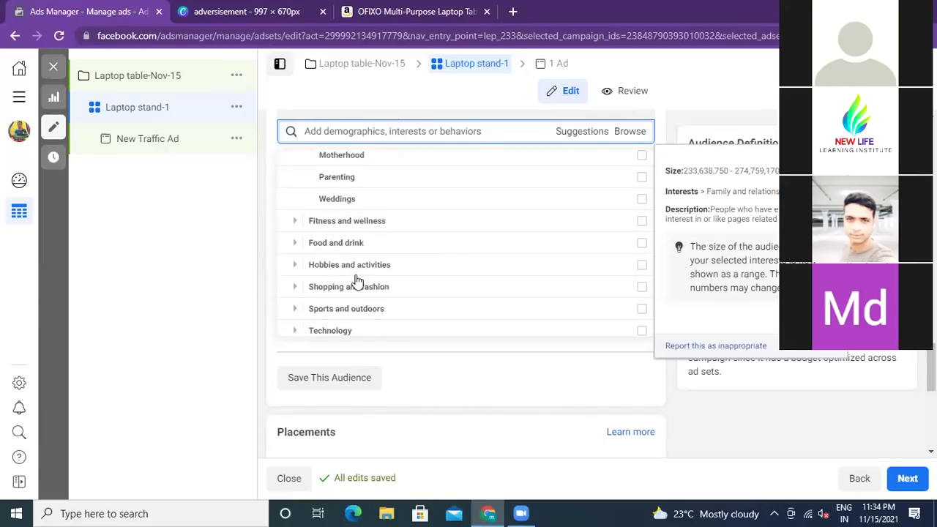
{"action": "left_click", "coordinate": [341, 221]}
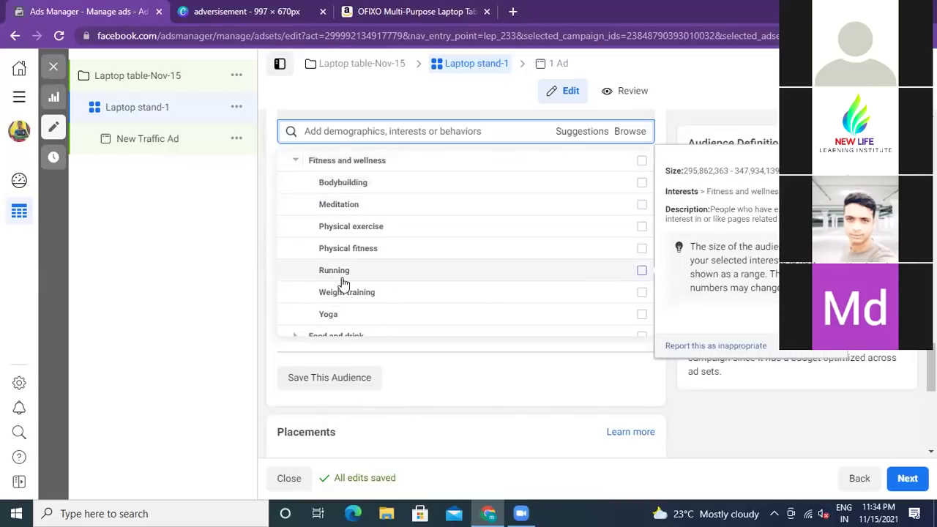
{"action": "scroll", "coordinate": [345, 281], "scroll_direction": "down", "scroll_amount": 2}
{"action": "left_click", "coordinate": [339, 216]}
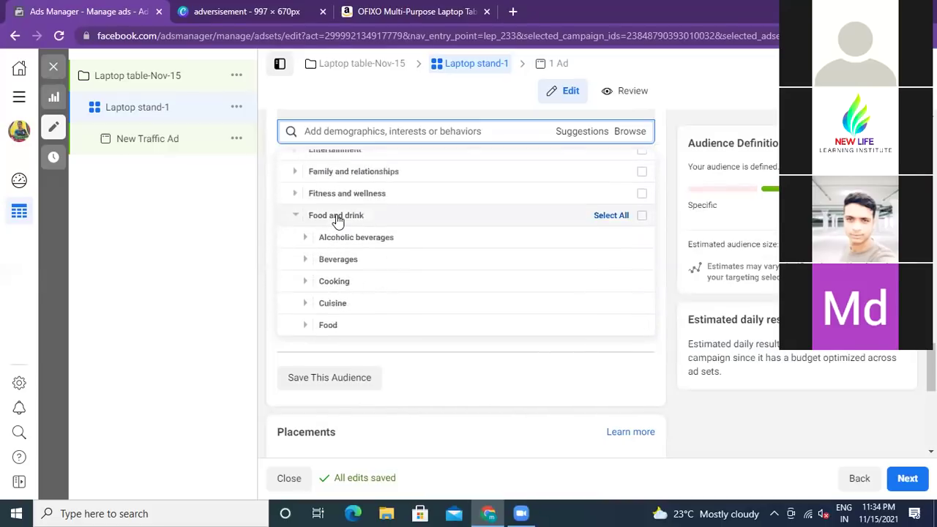
{"action": "scroll", "coordinate": [338, 218], "scroll_direction": "down", "scroll_amount": 1}
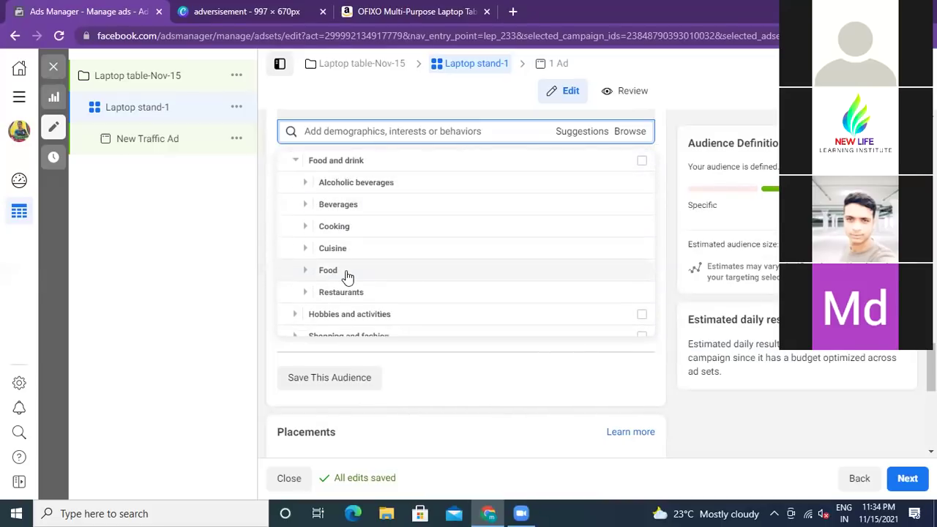
Examine the Hobbies and activities interests, expanding Home and garden, Pets, and Politics and social issues.
{"action": "scroll", "coordinate": [347, 275], "scroll_direction": "down", "scroll_amount": 1}
{"action": "left_click", "coordinate": [345, 248]}
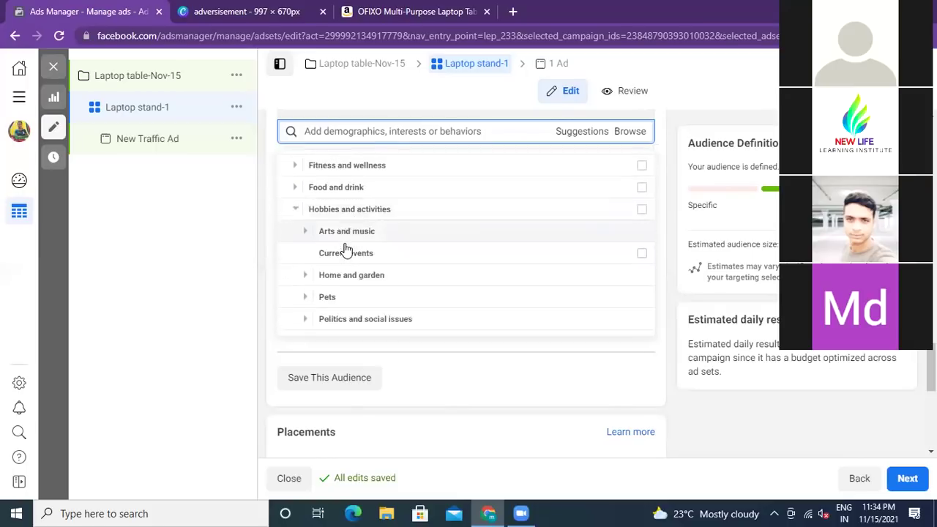
{"action": "scroll", "coordinate": [350, 189], "scroll_direction": "down", "scroll_amount": 1}
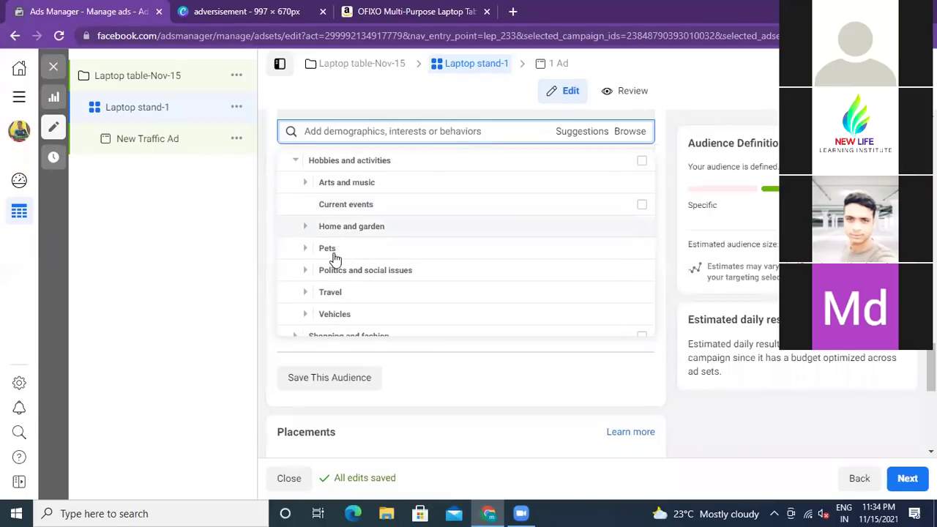
{"action": "left_click", "coordinate": [331, 227]}
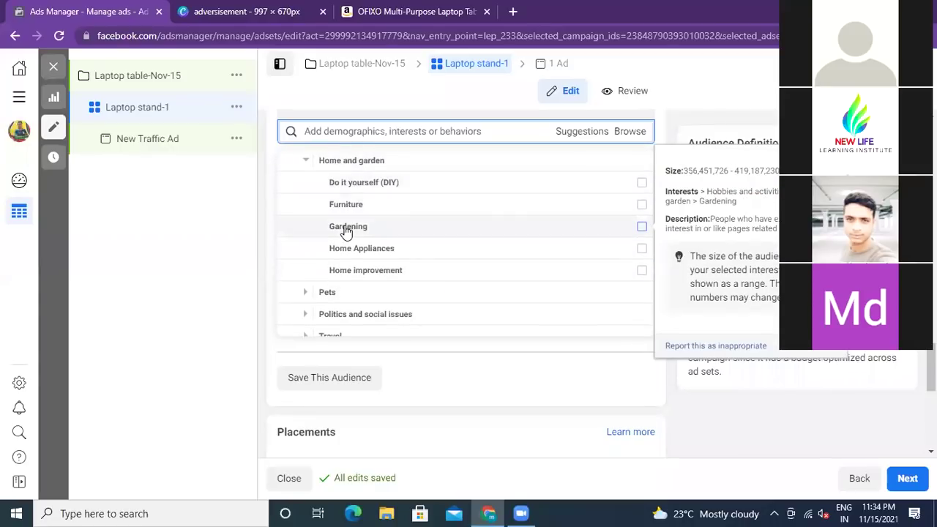
{"action": "scroll", "coordinate": [347, 270], "scroll_direction": "up", "scroll_amount": 1}
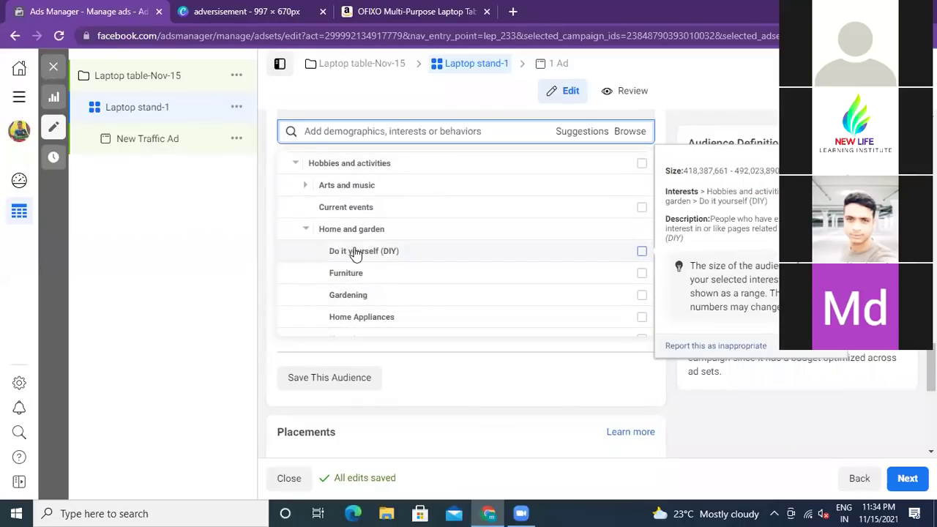
{"action": "scroll", "coordinate": [344, 253], "scroll_direction": "down", "scroll_amount": 3}
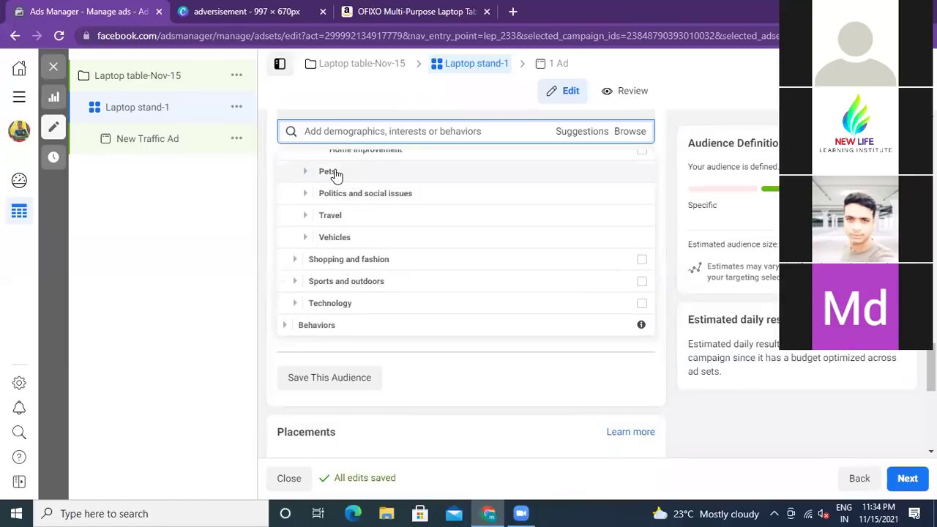
{"action": "left_click", "coordinate": [330, 172]}
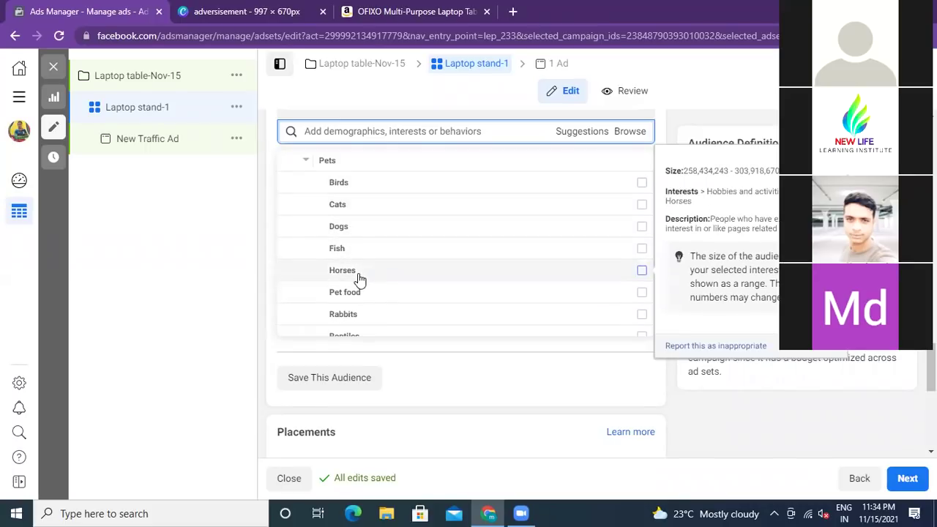
{"action": "scroll", "coordinate": [363, 300], "scroll_direction": "down", "scroll_amount": 1}
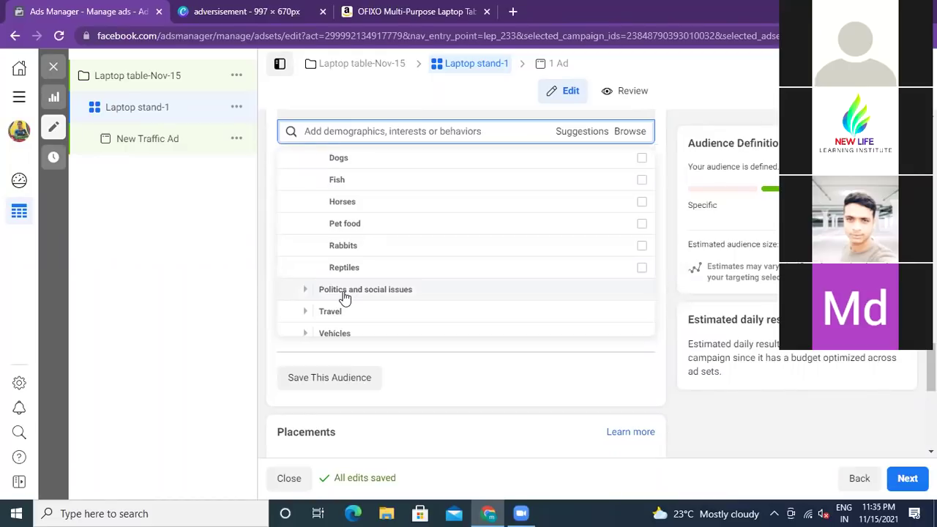
{"action": "left_click", "coordinate": [345, 290]}
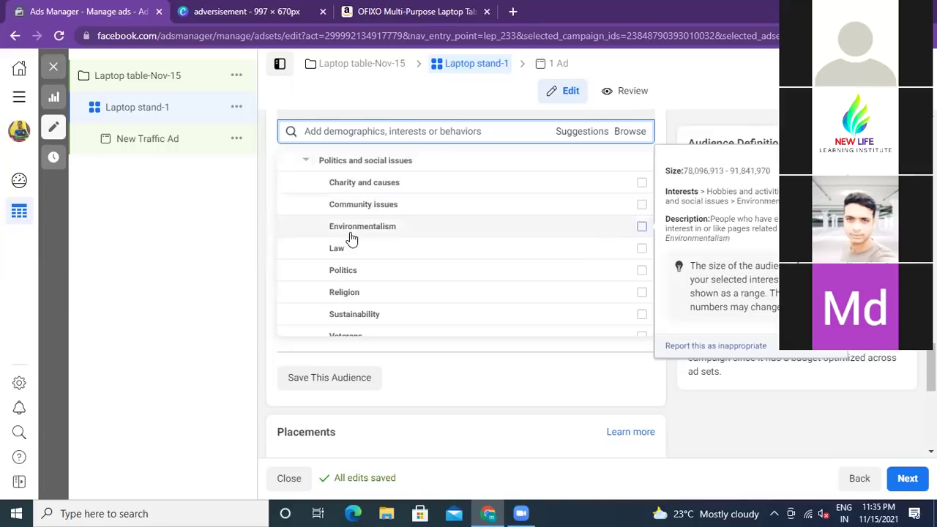
Examine the interests available under Travel and Vehicles within Hobbies and activities.
{"action": "scroll", "coordinate": [394, 246], "scroll_direction": "down", "scroll_amount": 1}
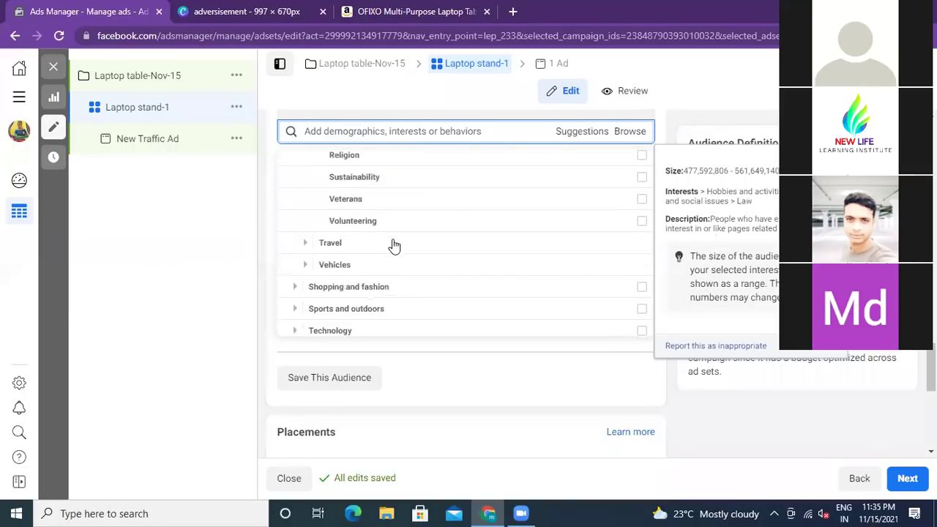
{"action": "left_click", "coordinate": [331, 246]}
{"action": "scroll", "coordinate": [331, 247], "scroll_direction": "down", "scroll_amount": 1}
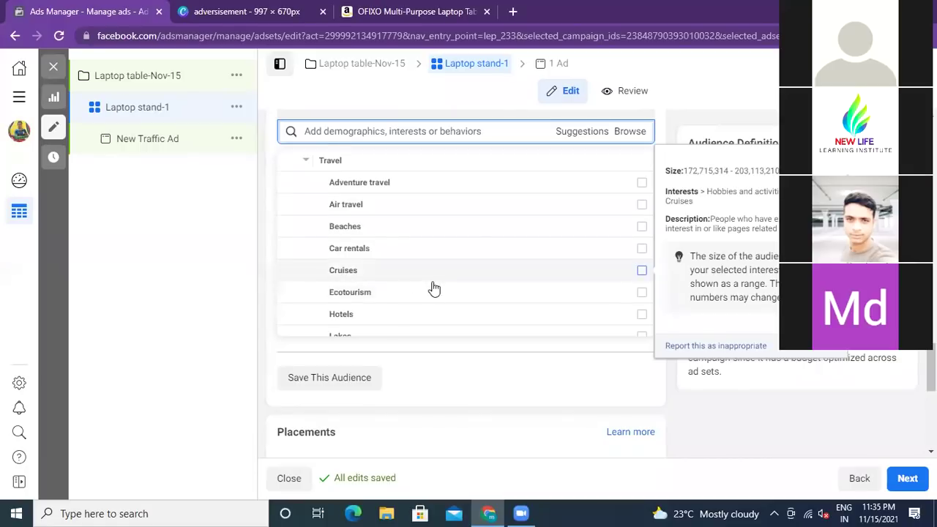
{"action": "scroll", "coordinate": [444, 283], "scroll_direction": "down", "scroll_amount": 2}
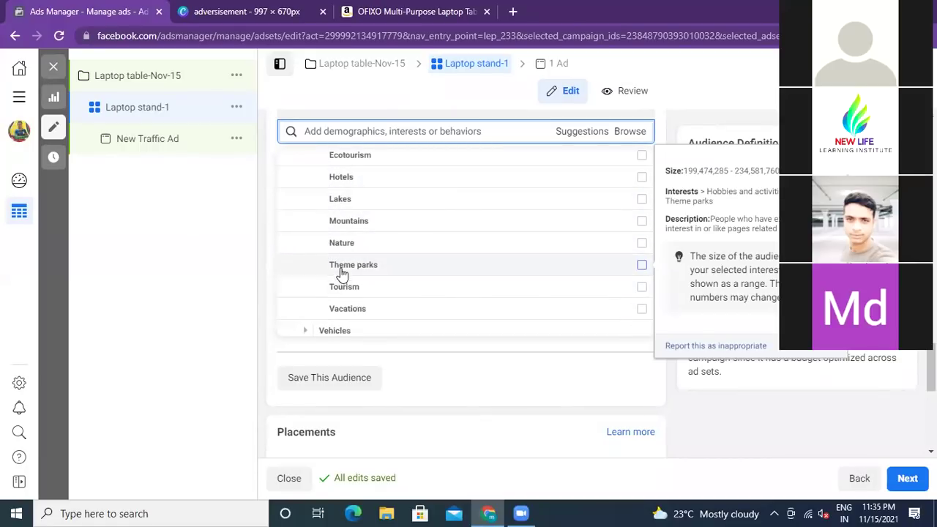
{"action": "scroll", "coordinate": [408, 298], "scroll_direction": "down", "scroll_amount": 1}
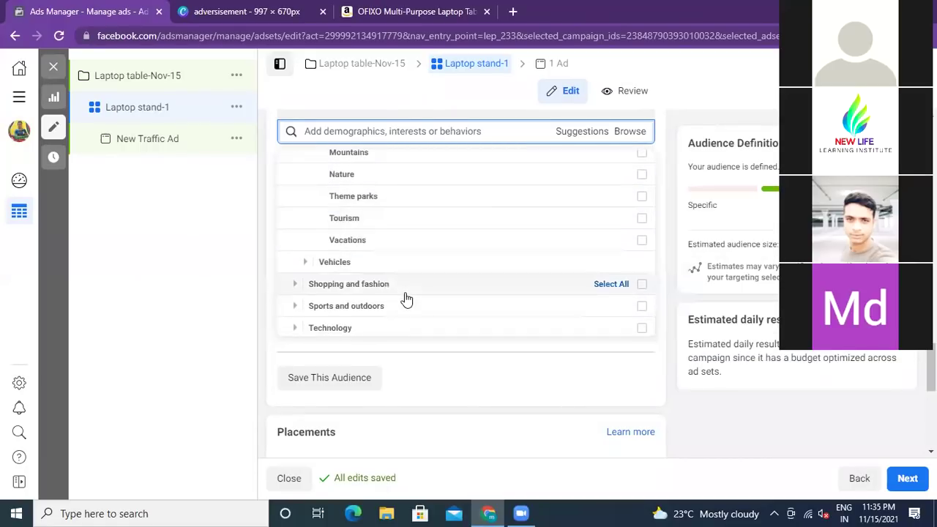
{"action": "left_click", "coordinate": [336, 262]}
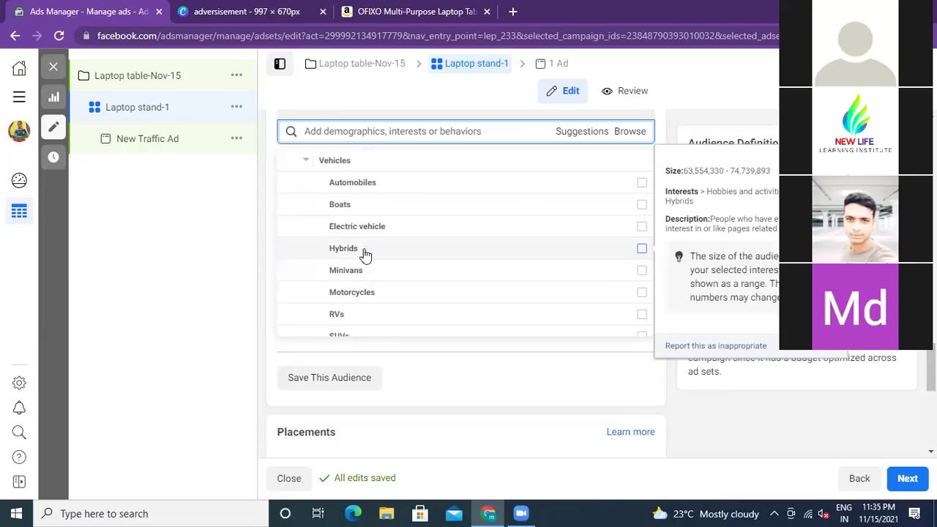
Expand the Shopping and fashion interests and review the options under Beauty and Clothing.
{"action": "scroll", "coordinate": [377, 279], "scroll_direction": "down", "scroll_amount": 2}
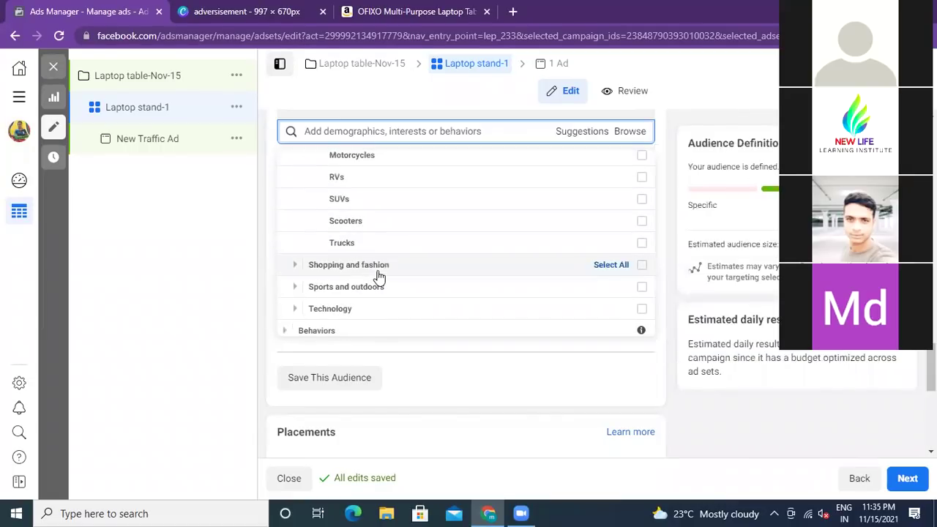
{"action": "left_click", "coordinate": [332, 266]}
{"action": "scroll", "coordinate": [329, 256], "scroll_direction": "down", "scroll_amount": 2}
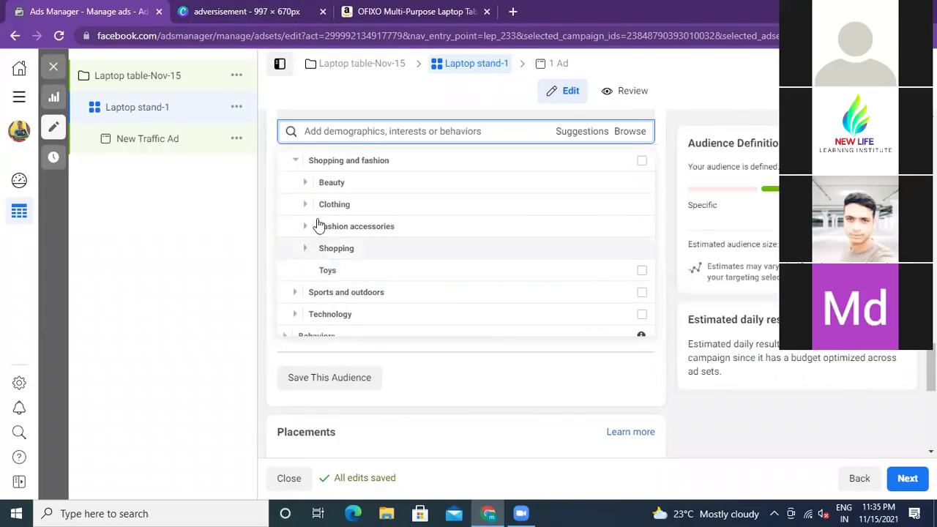
{"action": "left_click", "coordinate": [324, 183]}
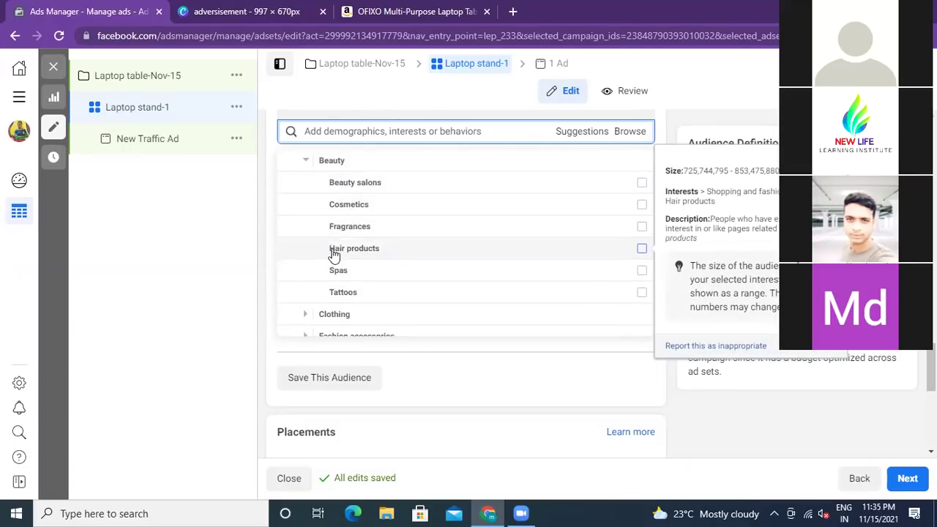
{"action": "scroll", "coordinate": [372, 275], "scroll_direction": "down", "scroll_amount": 1}
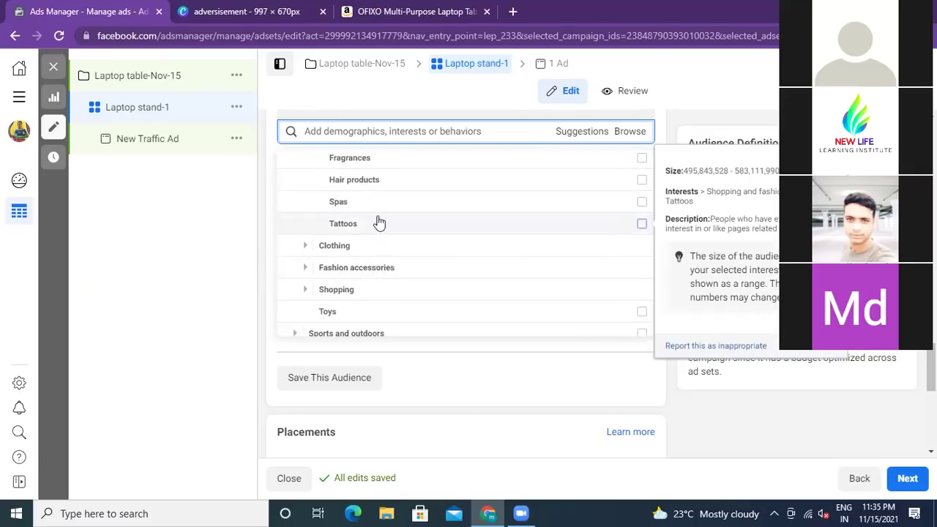
{"action": "left_click", "coordinate": [329, 249]}
{"action": "scroll", "coordinate": [328, 247], "scroll_direction": "down", "scroll_amount": 1}
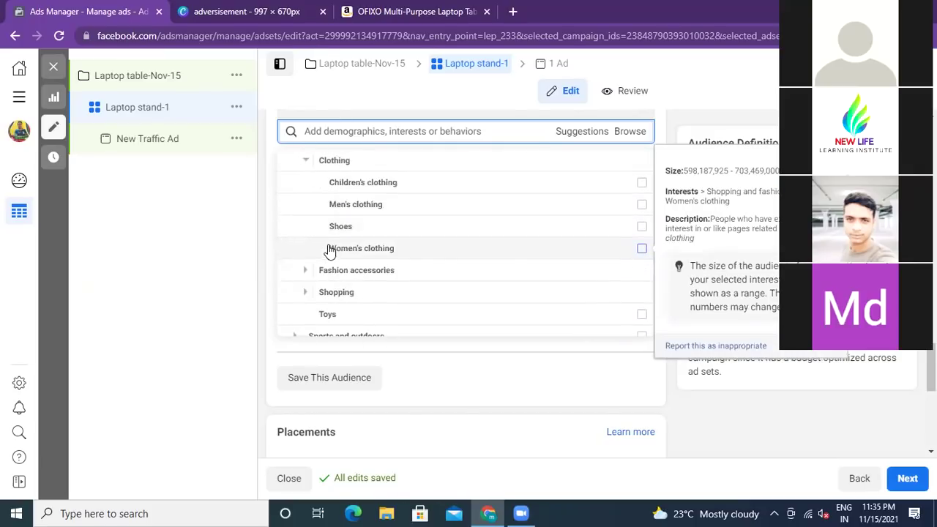
{"action": "mouse_move", "coordinate": [346, 235]}
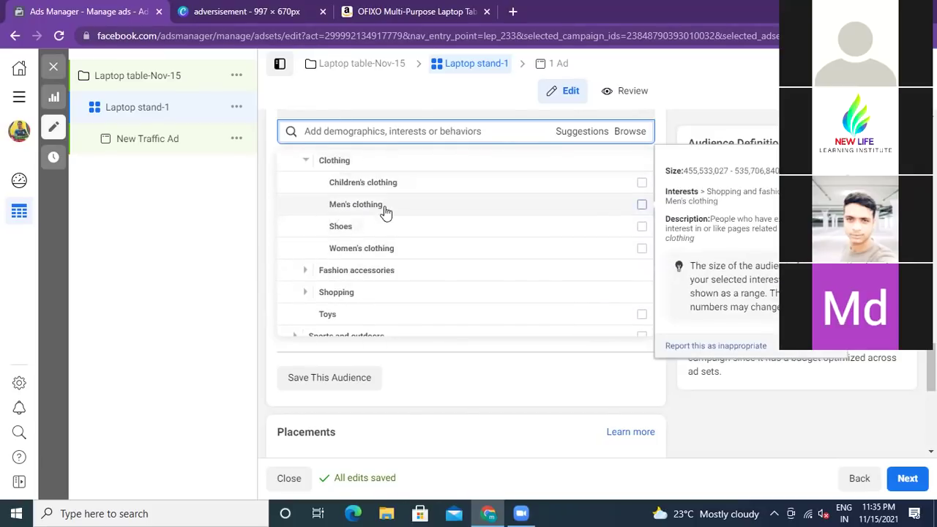
{"action": "mouse_move", "coordinate": [388, 248]}
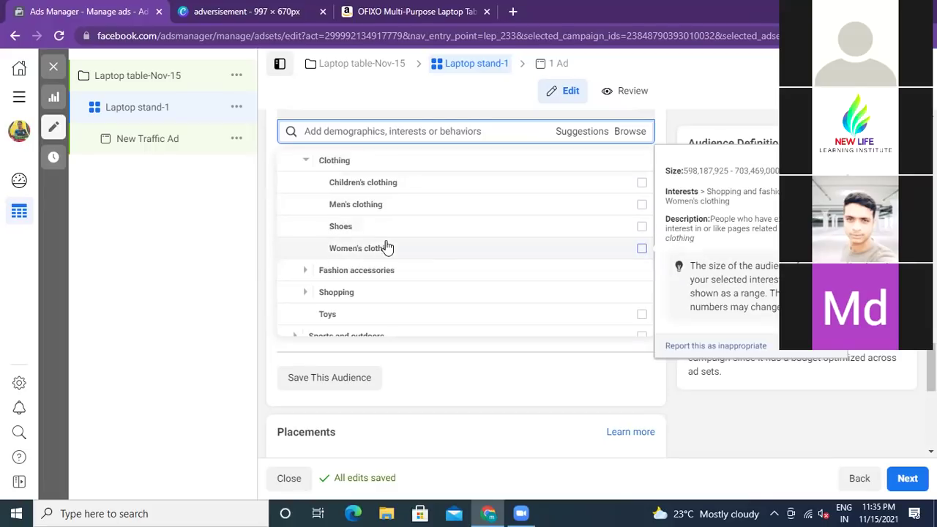
Review the interests listed under Fashion accessories and Shopping within Shopping and fashion.
{"action": "scroll", "coordinate": [388, 247], "scroll_direction": "down", "scroll_amount": 1}
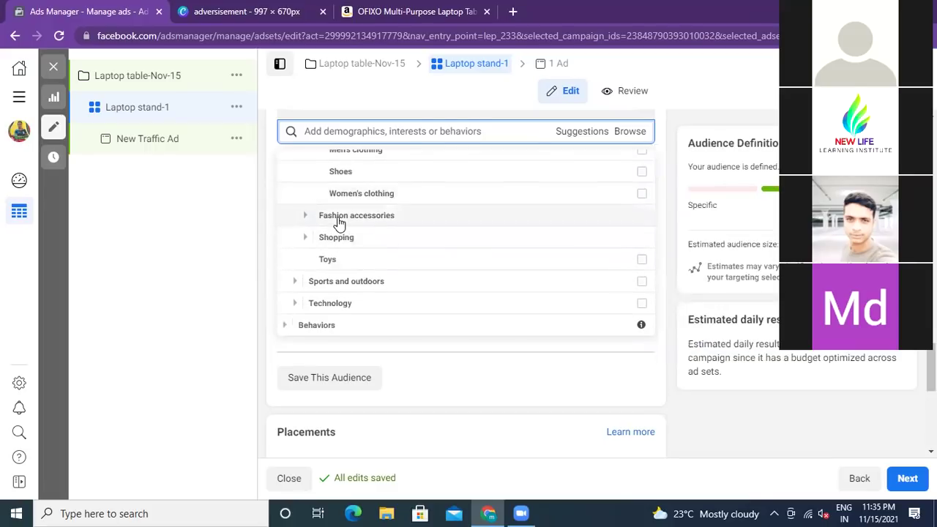
{"action": "left_click", "coordinate": [339, 216]}
{"action": "scroll", "coordinate": [341, 222], "scroll_direction": "down", "scroll_amount": 1}
{"action": "mouse_move", "coordinate": [357, 189]}
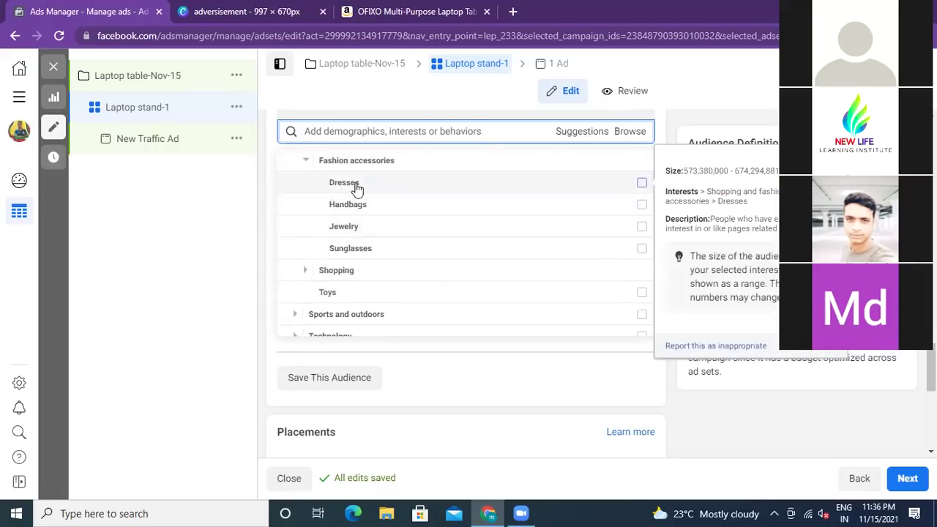
{"action": "mouse_move", "coordinate": [333, 256]}
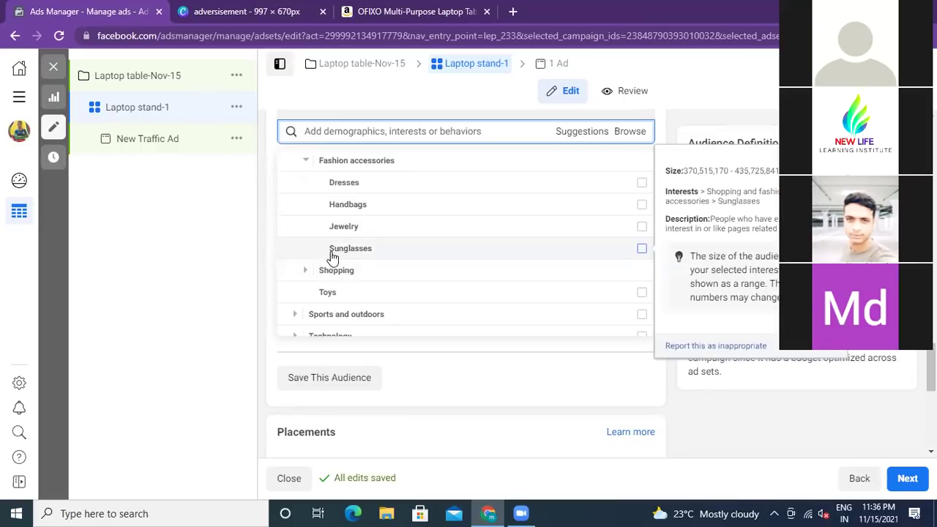
{"action": "left_click", "coordinate": [336, 271]}
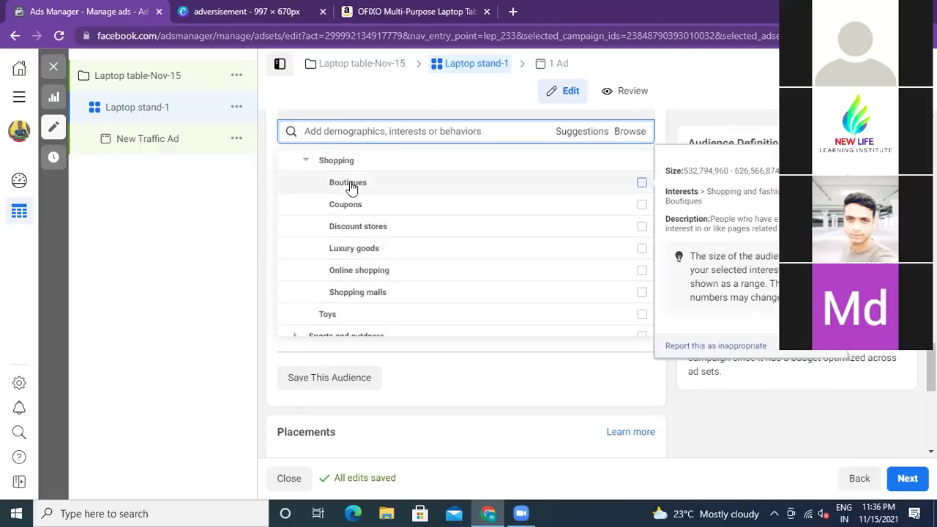
{"action": "mouse_move", "coordinate": [356, 235]}
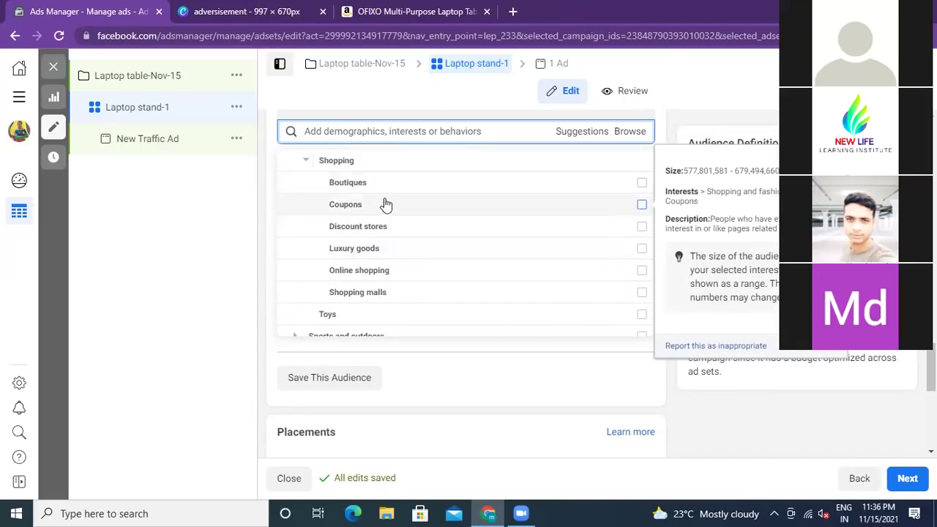
{"action": "mouse_move", "coordinate": [343, 283]}
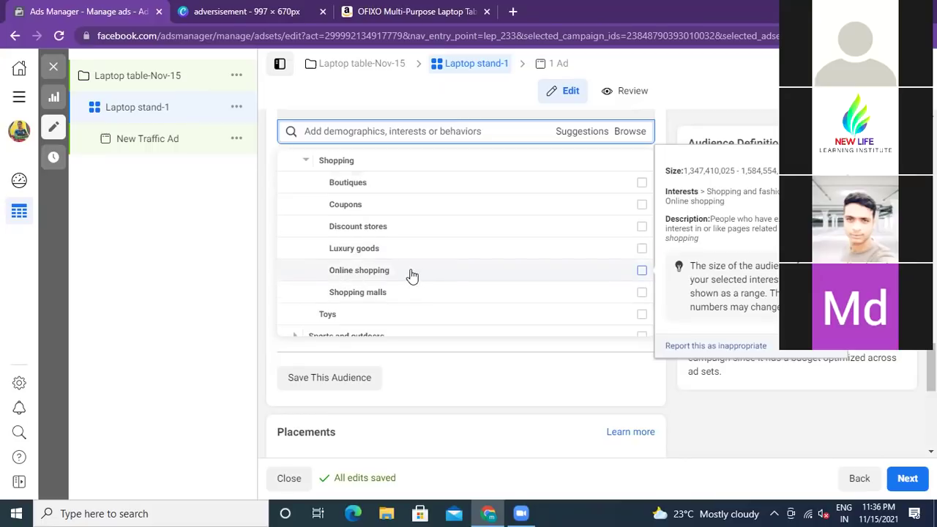
Expand the Sports and outdoors interests and review the options under Outdoor recreation.
{"action": "scroll", "coordinate": [410, 275], "scroll_direction": "down", "scroll_amount": 2}
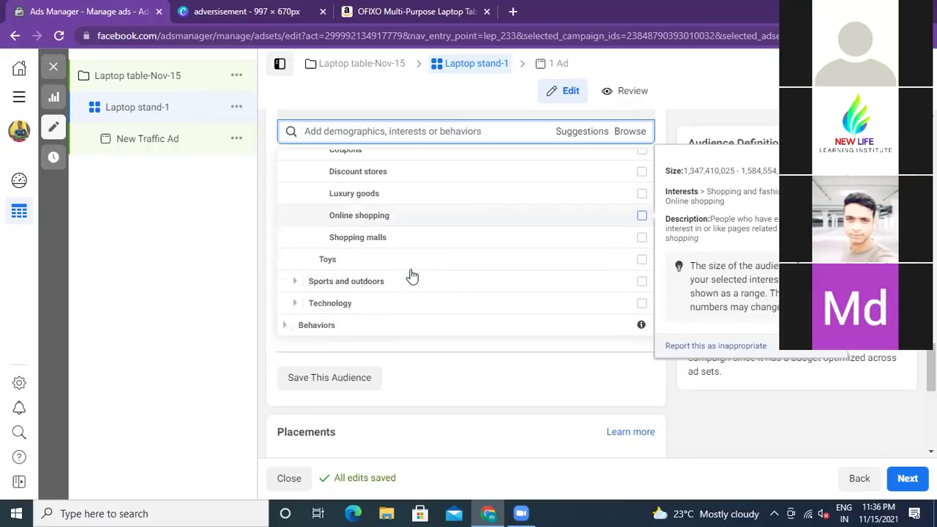
{"action": "left_click", "coordinate": [342, 285]}
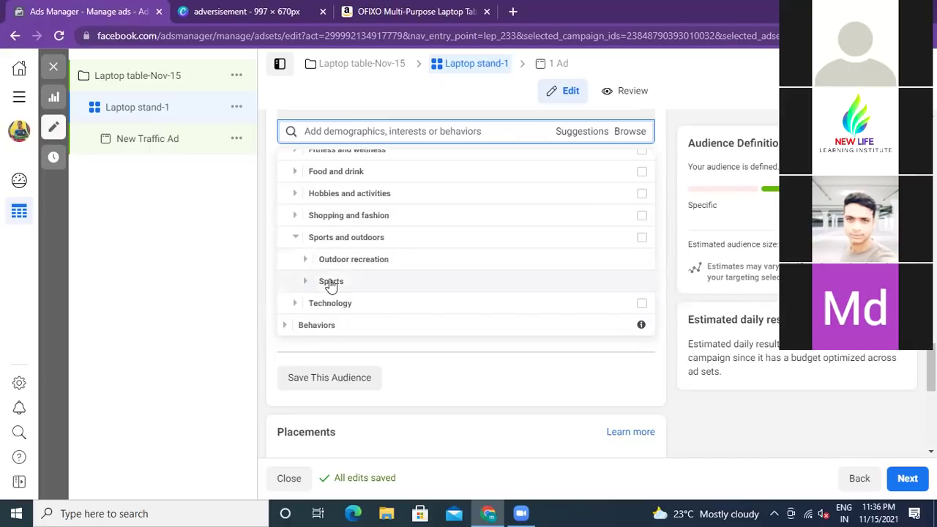
{"action": "left_click", "coordinate": [337, 264]}
{"action": "scroll", "coordinate": [337, 265], "scroll_direction": "down", "scroll_amount": 2}
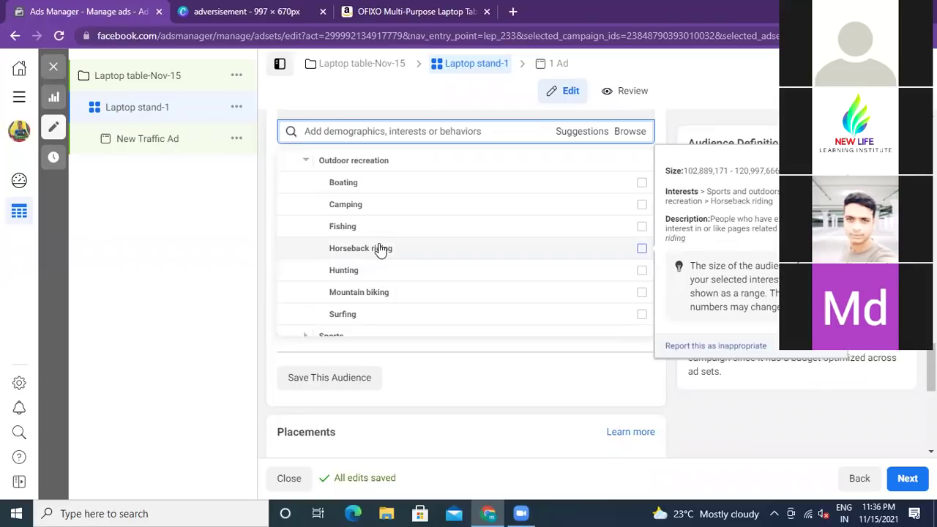
{"action": "scroll", "coordinate": [404, 278], "scroll_direction": "down", "scroll_amount": 3}
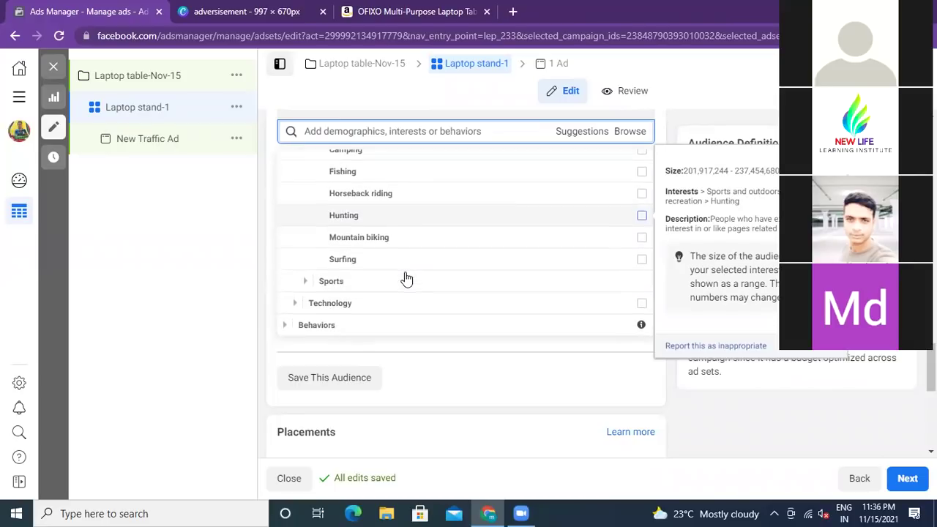
{"action": "scroll", "coordinate": [383, 268], "scroll_direction": "down", "scroll_amount": 4}
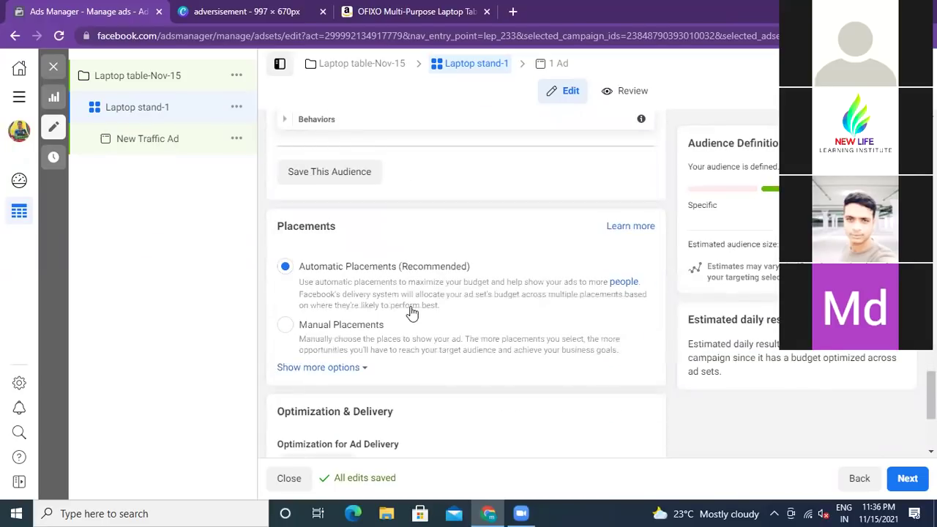
Examine the interests listed under Sports within Sports and outdoors.
{"action": "scroll", "coordinate": [413, 312], "scroll_direction": "up", "scroll_amount": 2}
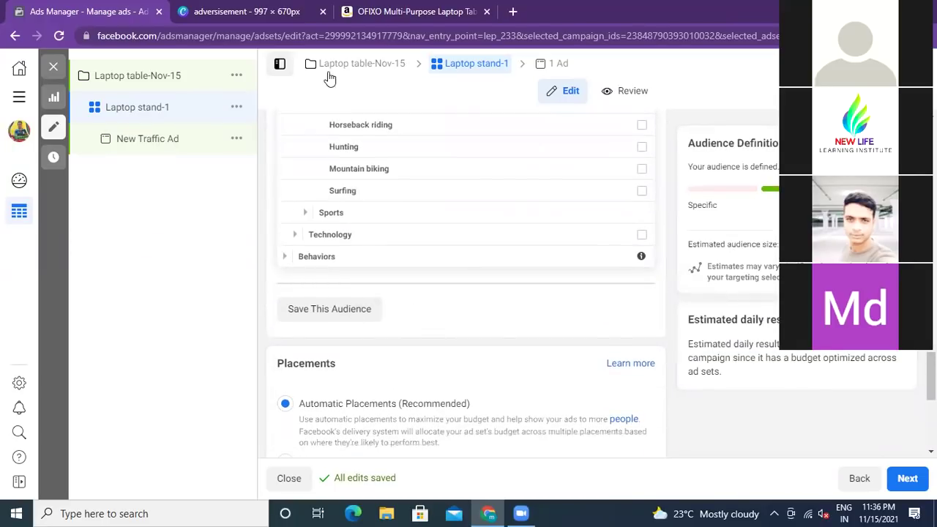
{"action": "left_click", "coordinate": [333, 213]}
{"action": "scroll", "coordinate": [339, 211], "scroll_direction": "down", "scroll_amount": 1}
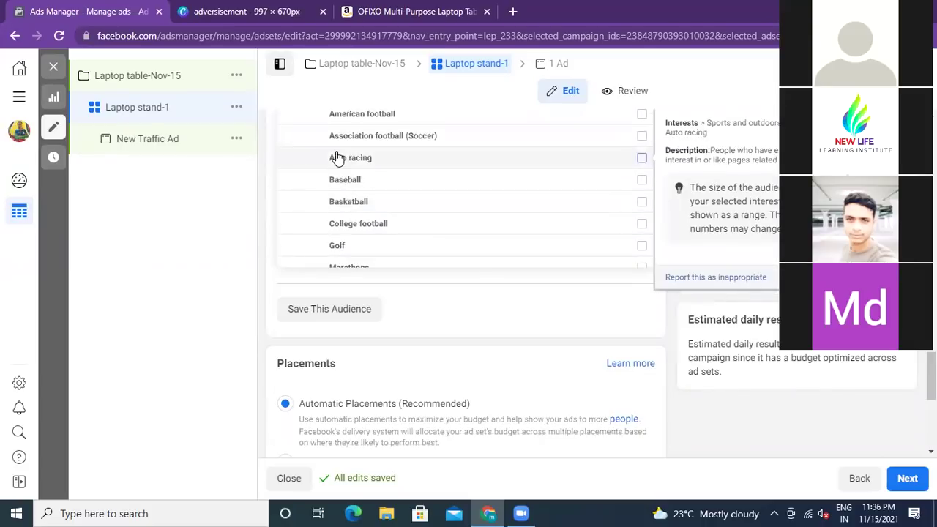
{"action": "scroll", "coordinate": [356, 176], "scroll_direction": "up", "scroll_amount": 2}
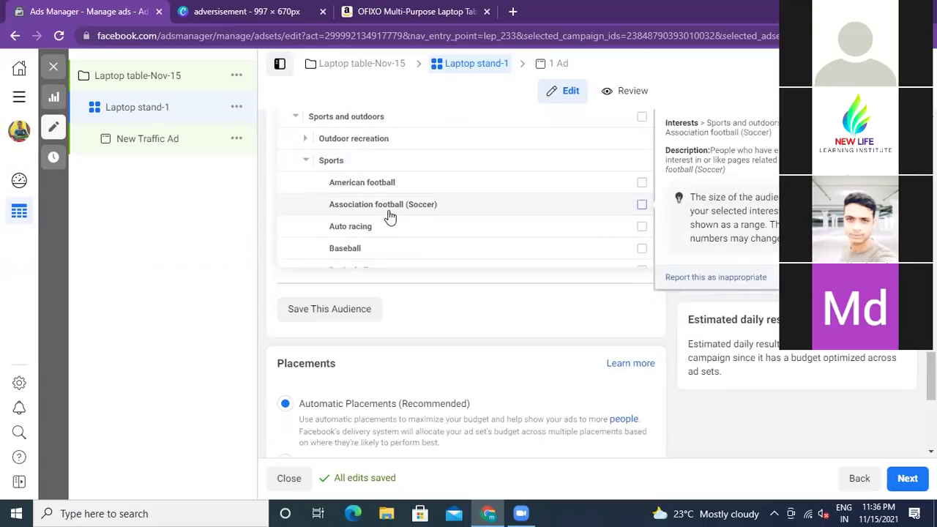
{"action": "scroll", "coordinate": [390, 217], "scroll_direction": "down", "scroll_amount": 4}
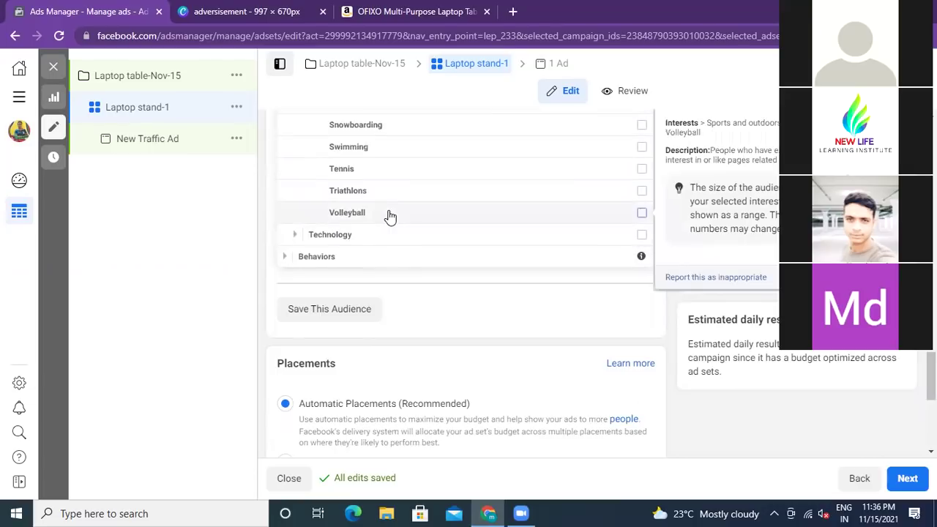
Expand the Technology interests and review the options under Computers.
{"action": "left_click", "coordinate": [348, 236]}
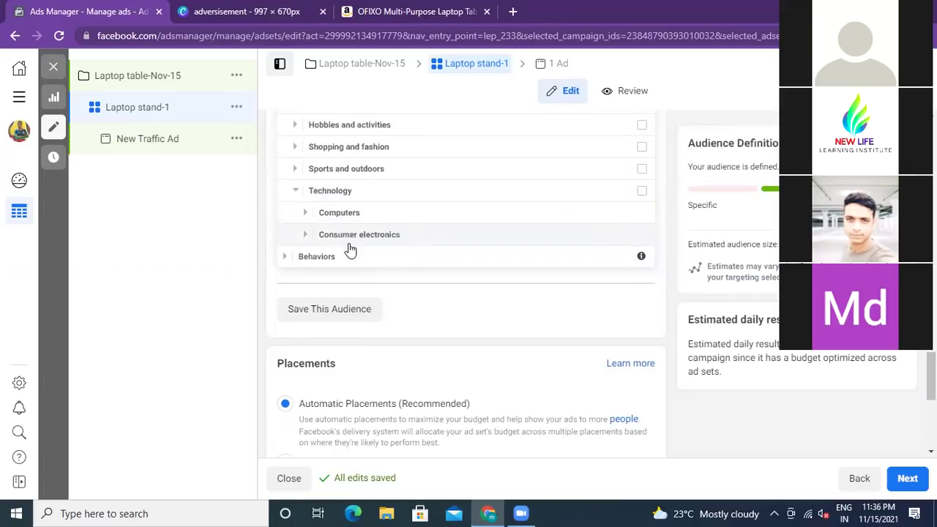
{"action": "left_click", "coordinate": [338, 215]}
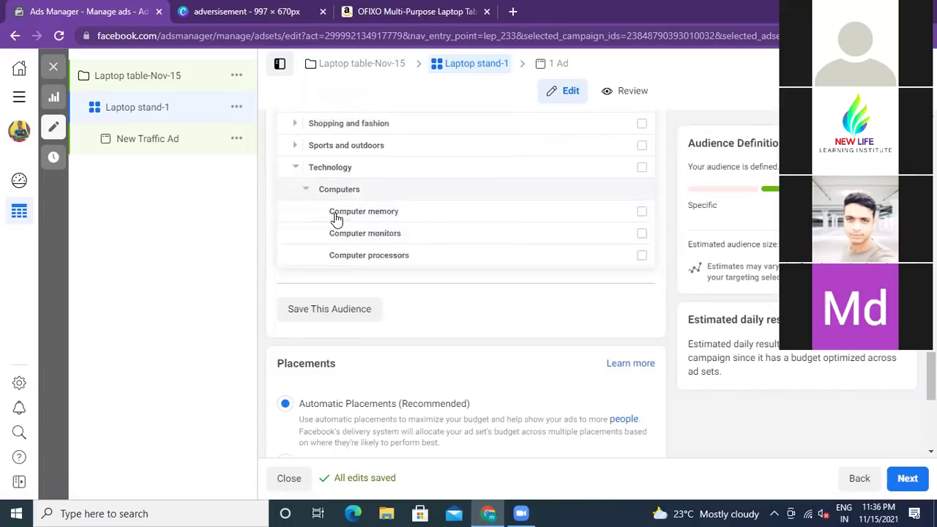
{"action": "scroll", "coordinate": [335, 220], "scroll_direction": "down", "scroll_amount": 2}
{"action": "scroll", "coordinate": [363, 175], "scroll_direction": "up", "scroll_amount": 1}
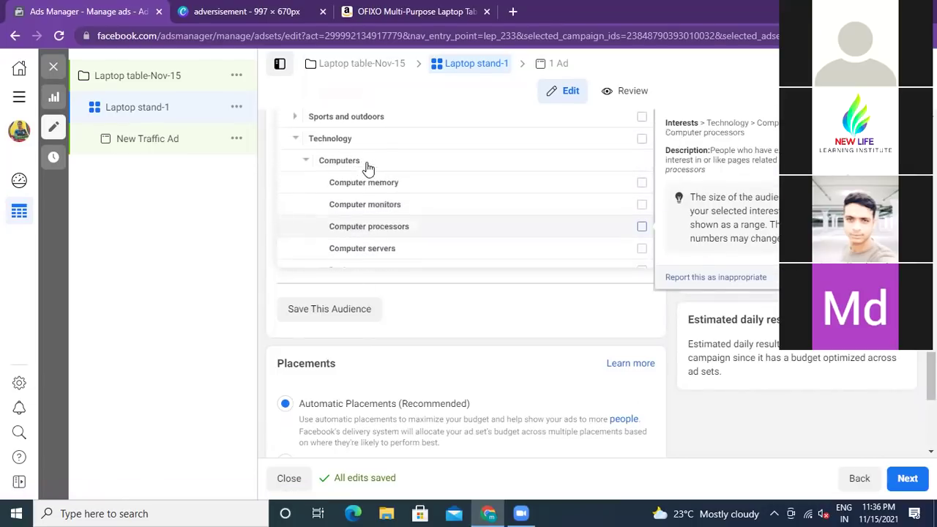
{"action": "scroll", "coordinate": [358, 211], "scroll_direction": "down", "scroll_amount": 2}
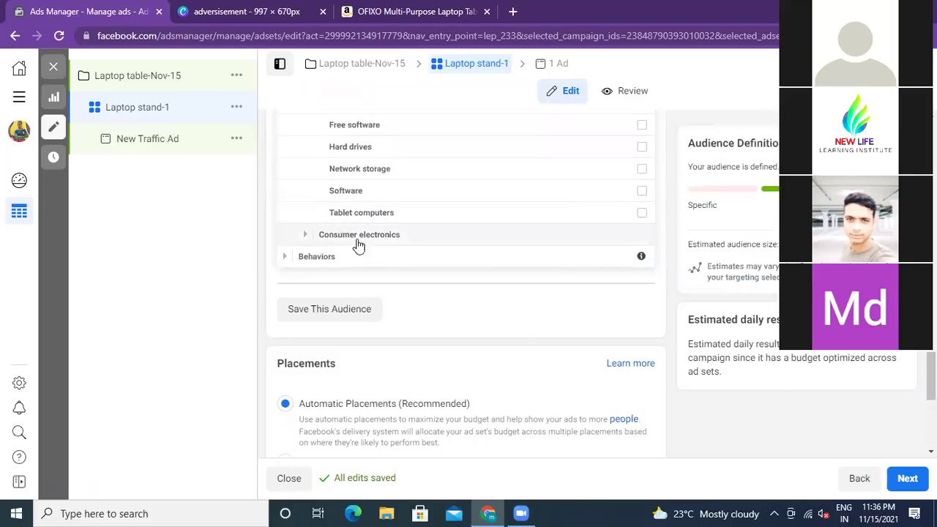
Review the interests available under Consumer electronics within Technology.
{"action": "left_click", "coordinate": [356, 236]}
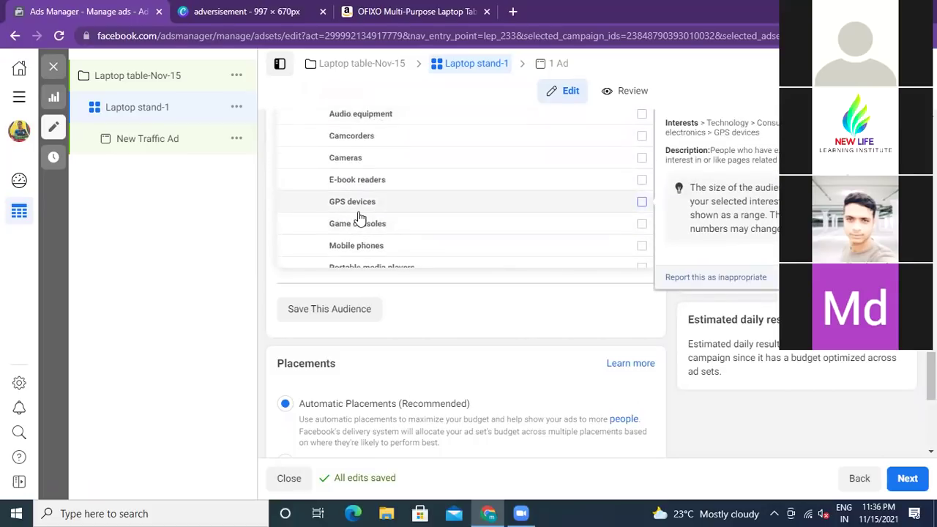
{"action": "scroll", "coordinate": [358, 217], "scroll_direction": "up", "scroll_amount": 1}
{"action": "scroll", "coordinate": [358, 241], "scroll_direction": "down", "scroll_amount": 2}
{"action": "scroll", "coordinate": [359, 242], "scroll_direction": "down", "scroll_amount": 2}
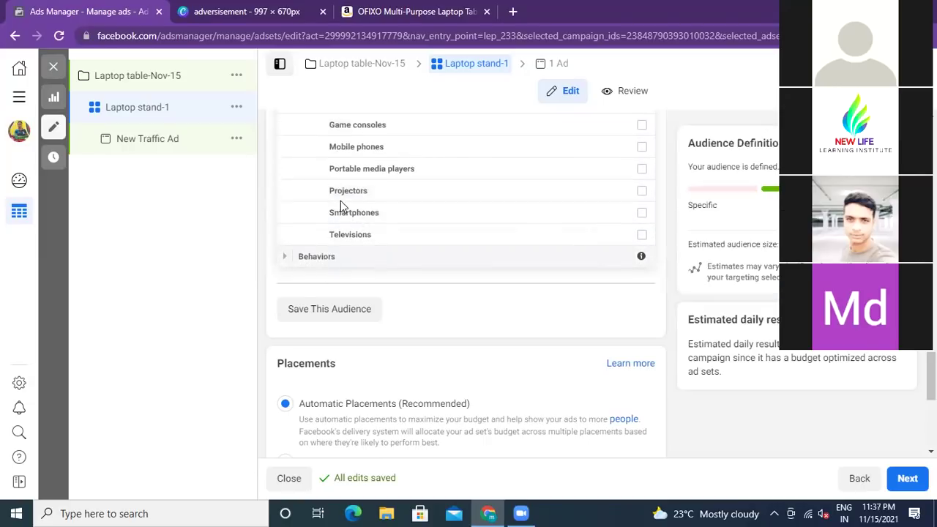
Expand the Behaviors targeting category and examine the options under Digital activities.
{"action": "left_click", "coordinate": [323, 257]}
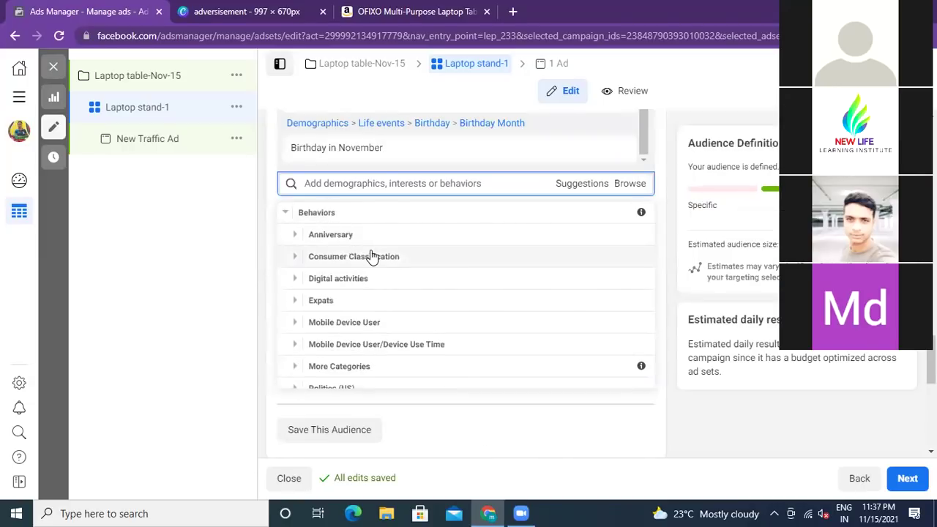
{"action": "scroll", "coordinate": [329, 293], "scroll_direction": "up", "scroll_amount": 2}
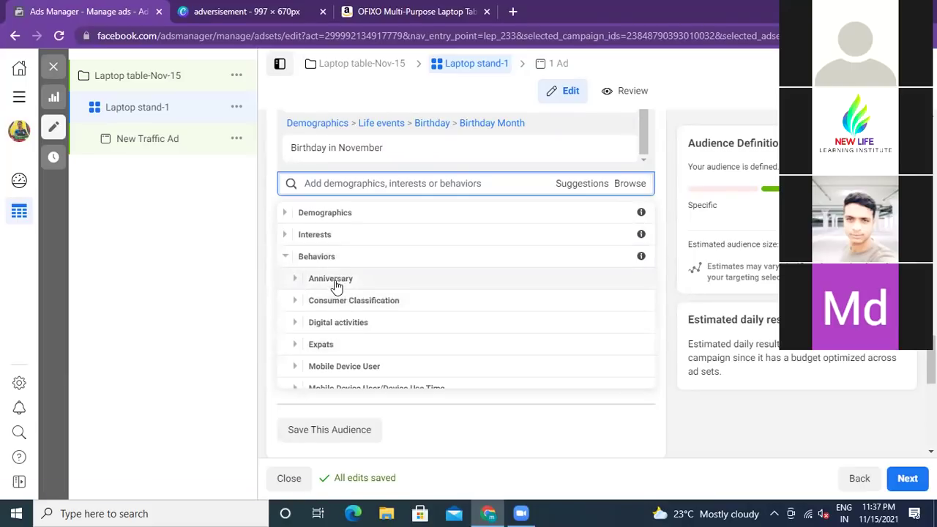
{"action": "left_click", "coordinate": [337, 324]}
{"action": "scroll", "coordinate": [335, 330], "scroll_direction": "down", "scroll_amount": 1}
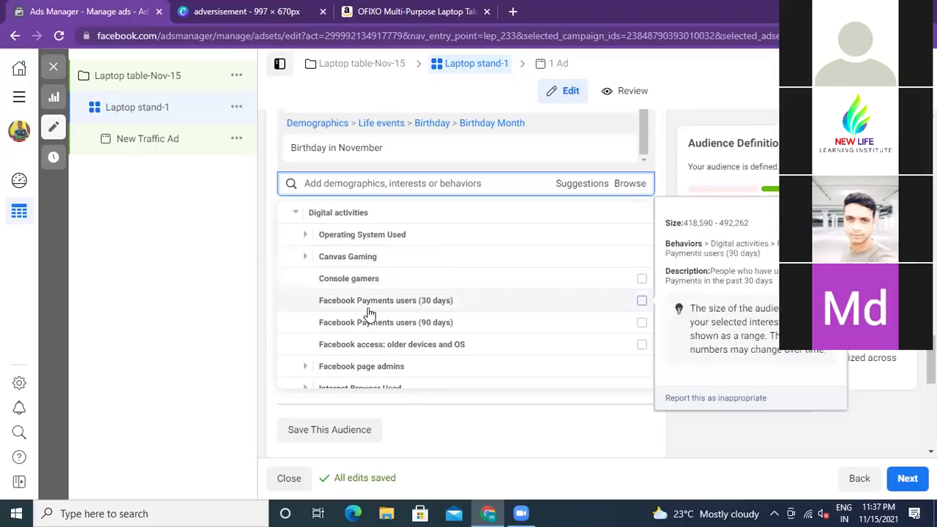
{"action": "scroll", "coordinate": [395, 329], "scroll_direction": "down", "scroll_amount": 1}
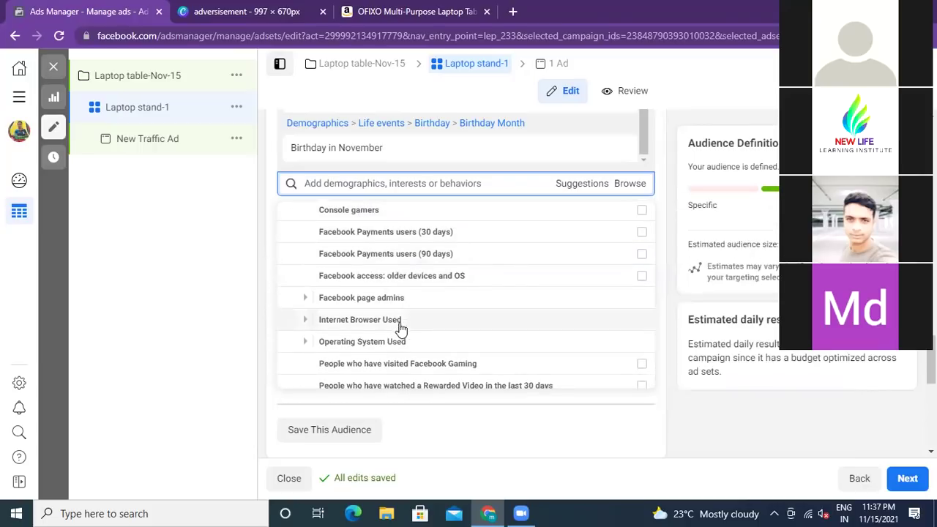
Review the page admin types under Facebook page admins within Digital activities.
{"action": "left_click", "coordinate": [350, 300]}
{"action": "scroll", "coordinate": [348, 301], "scroll_direction": "down", "scroll_amount": 1}
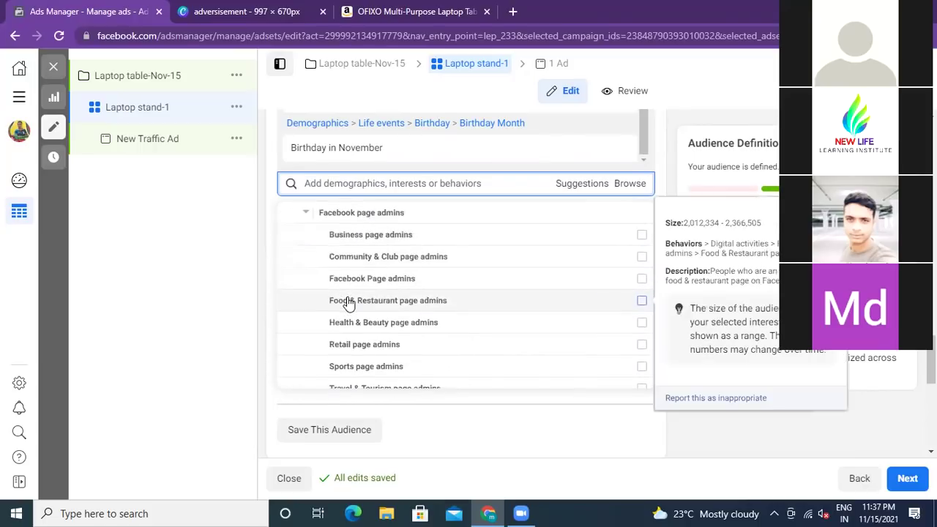
{"action": "scroll", "coordinate": [357, 294], "scroll_direction": "down", "scroll_amount": 2}
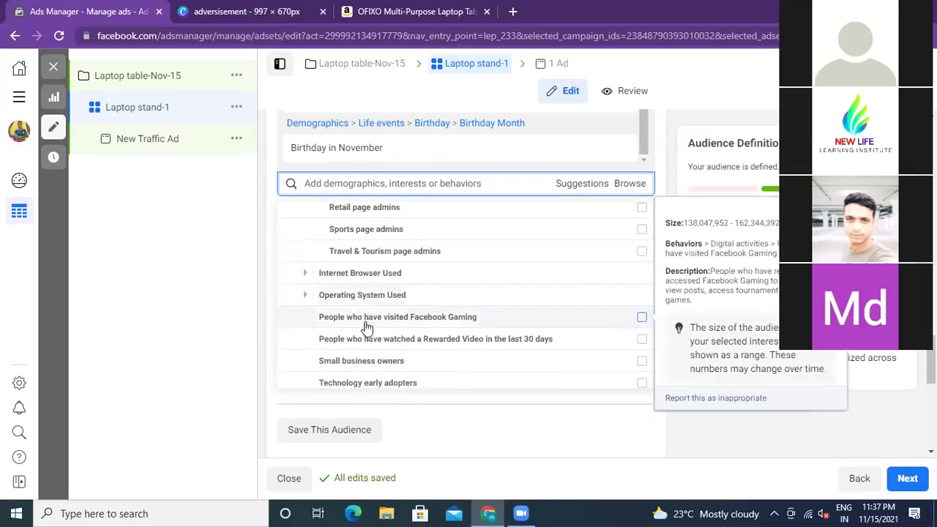
Examine the browser options under Internet Browser Used and the remaining Digital activities behaviors.
{"action": "left_click", "coordinate": [356, 275]}
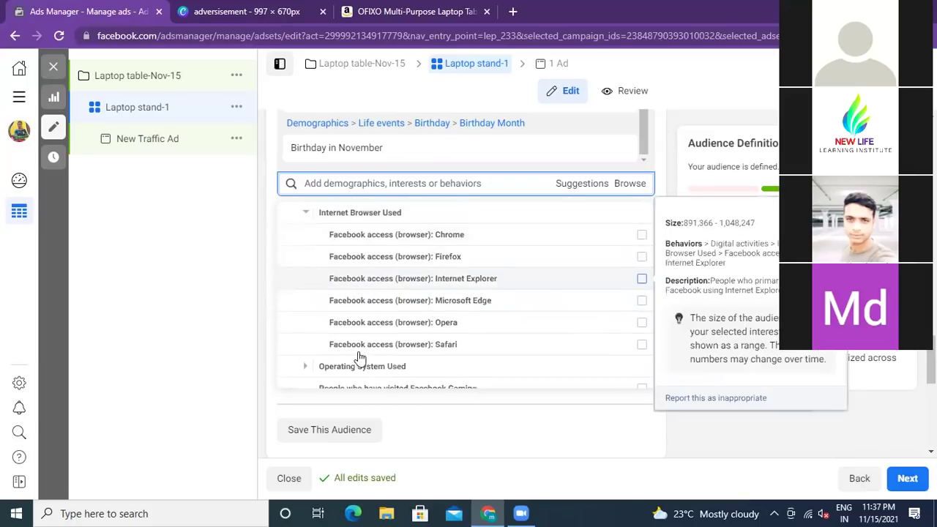
{"action": "mouse_move", "coordinate": [373, 267]}
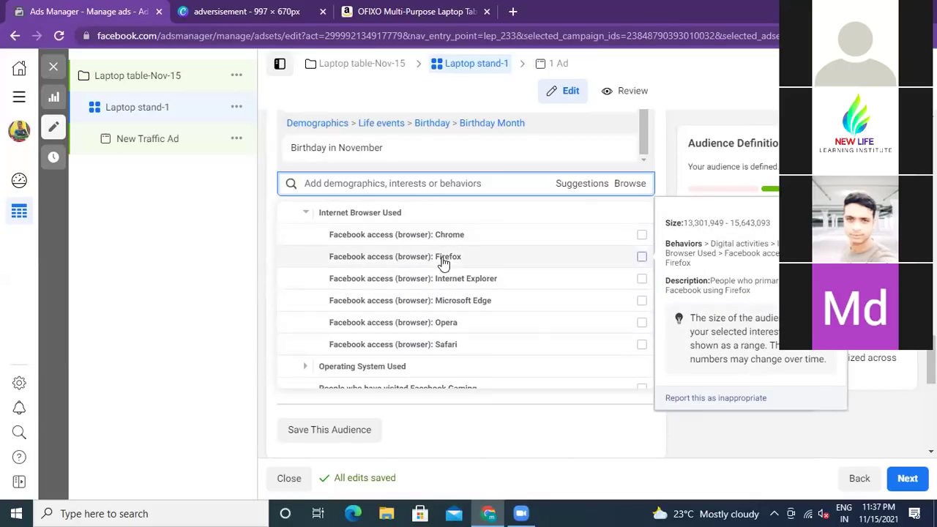
{"action": "scroll", "coordinate": [456, 337], "scroll_direction": "down", "scroll_amount": 2}
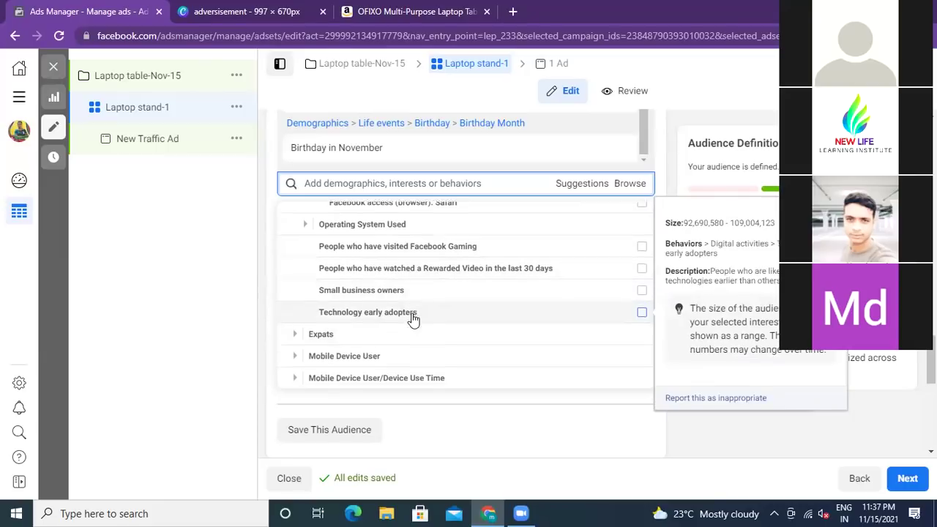
{"action": "scroll", "coordinate": [412, 320], "scroll_direction": "down", "scroll_amount": 1}
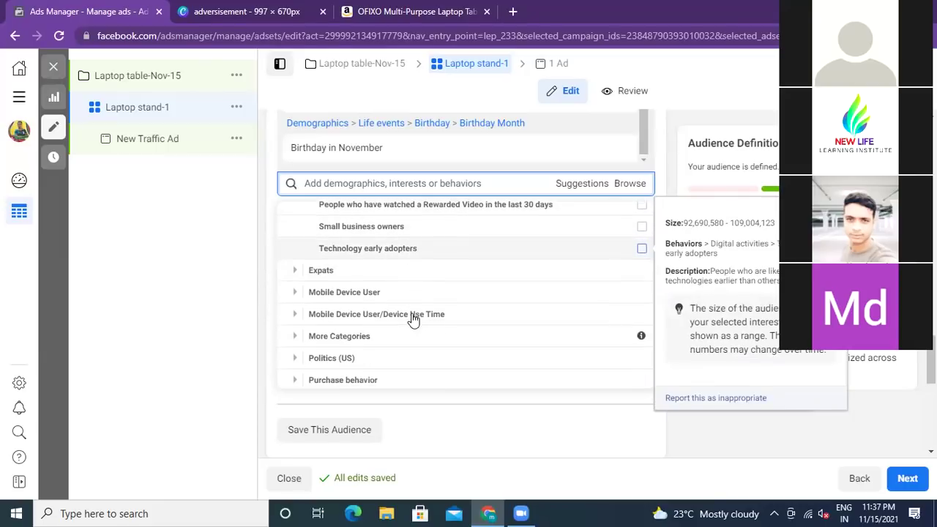
Expand the Mobile Device User behaviors and review the network types under Network Connection.
{"action": "left_click", "coordinate": [344, 293]}
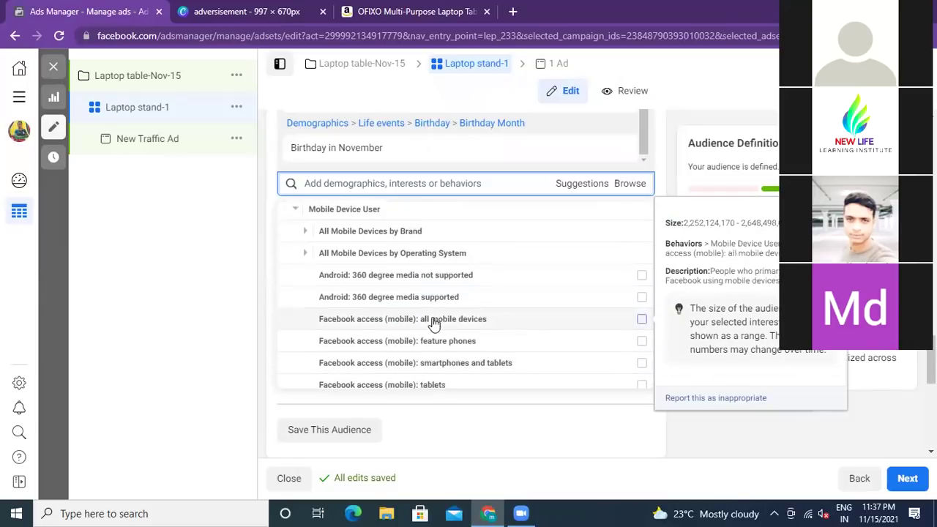
{"action": "scroll", "coordinate": [434, 322], "scroll_direction": "down", "scroll_amount": 1}
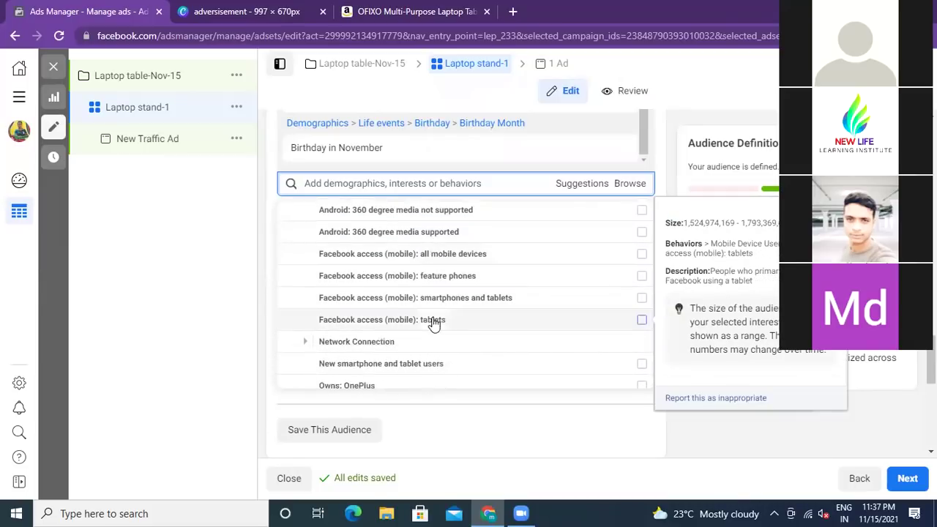
{"action": "left_click", "coordinate": [357, 342]}
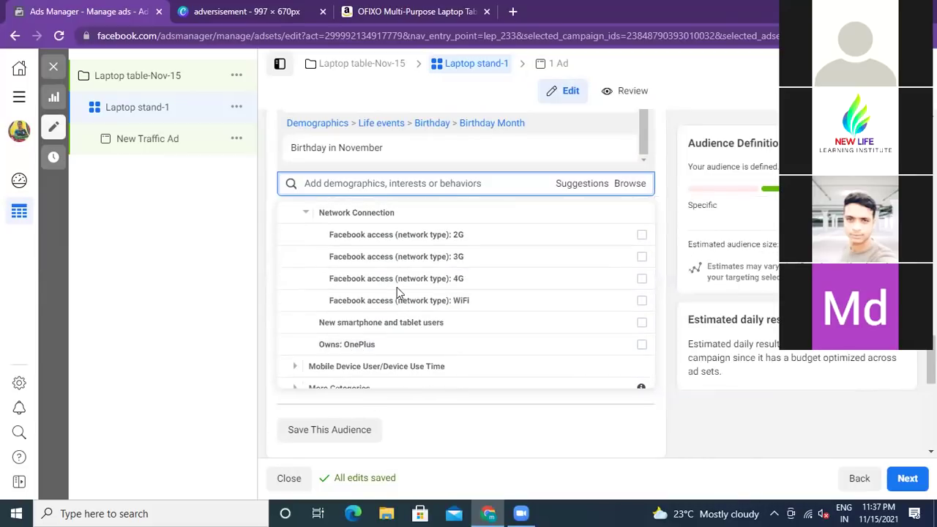
{"action": "scroll", "coordinate": [454, 299], "scroll_direction": "down", "scroll_amount": 1}
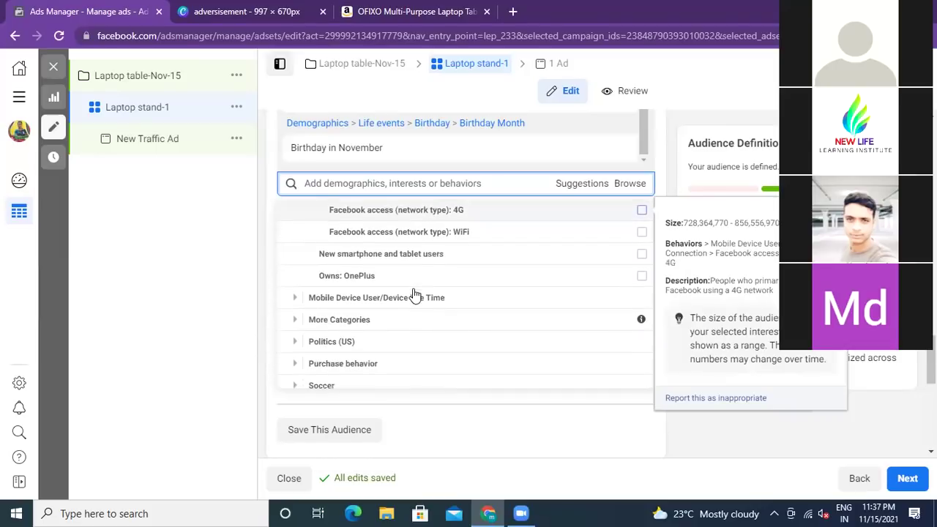
Examine the usage durations under Mobile Device User/Device Use Time and look over the remaining behavior categories and the Placements section.
{"action": "left_click", "coordinate": [370, 300]}
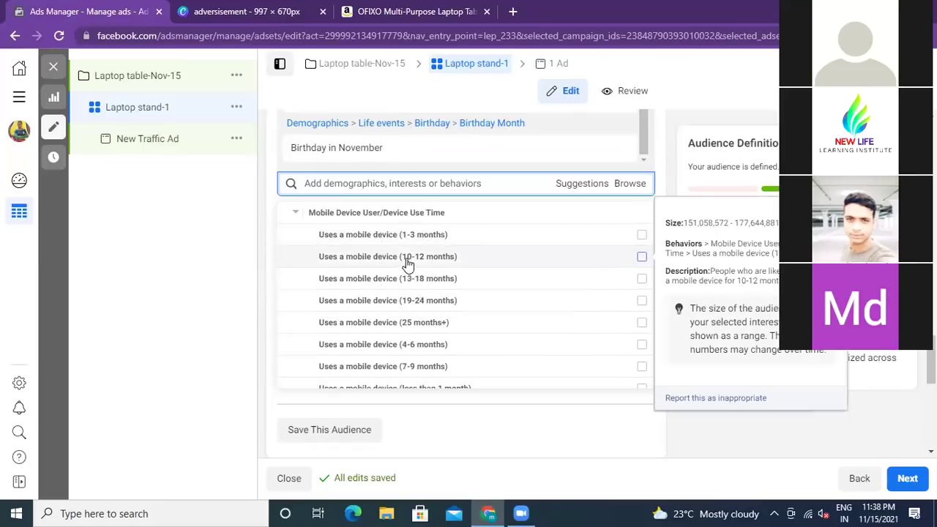
{"action": "scroll", "coordinate": [420, 268], "scroll_direction": "down", "scroll_amount": 2}
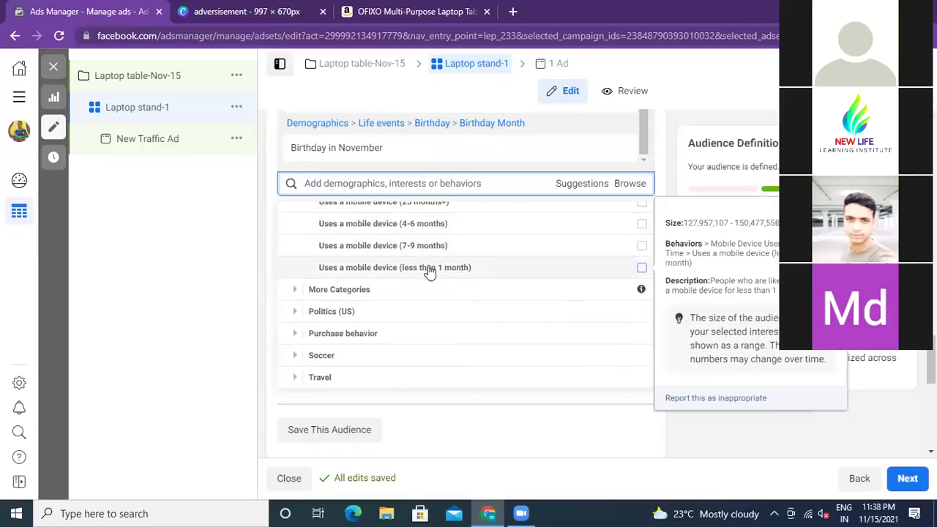
{"action": "scroll", "coordinate": [430, 271], "scroll_direction": "up", "scroll_amount": 2}
{"action": "scroll", "coordinate": [429, 271], "scroll_direction": "down", "scroll_amount": 2}
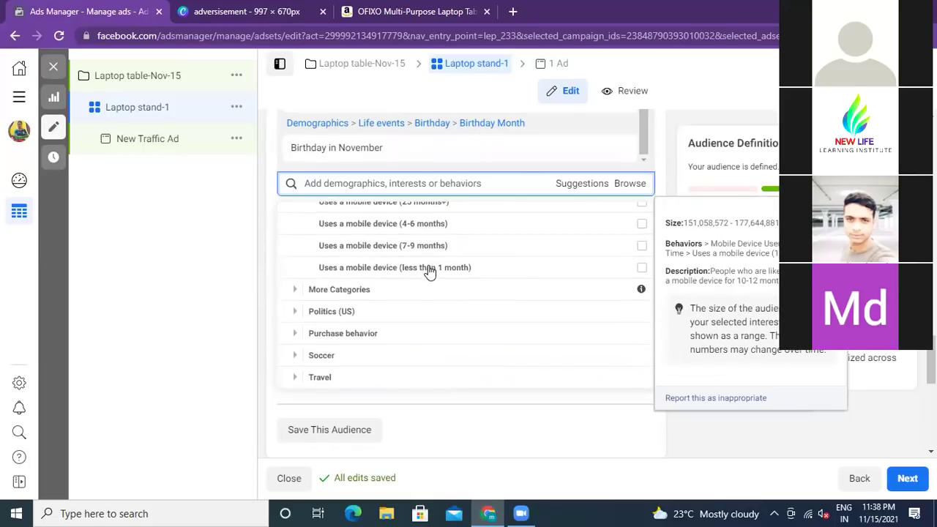
{"action": "scroll", "coordinate": [429, 270], "scroll_direction": "down", "scroll_amount": 3}
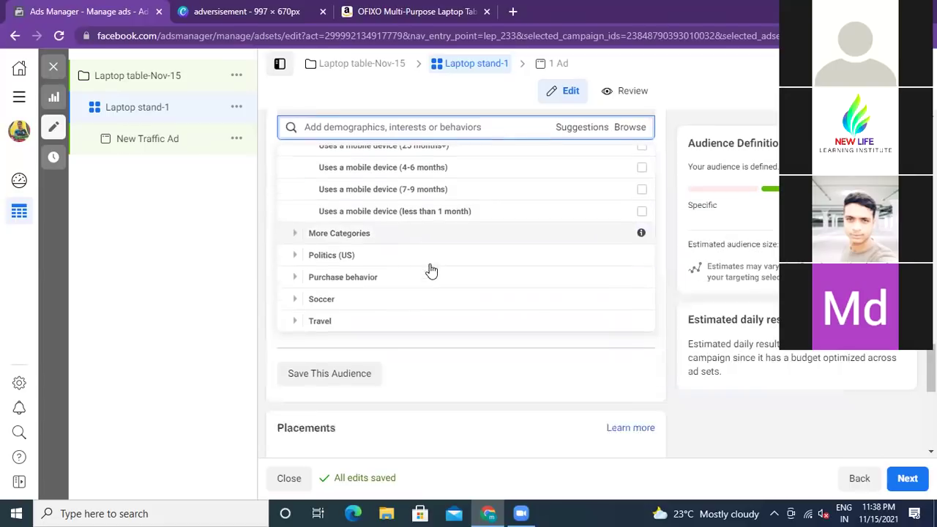
{"action": "scroll", "coordinate": [395, 296], "scroll_direction": "down", "scroll_amount": 2}
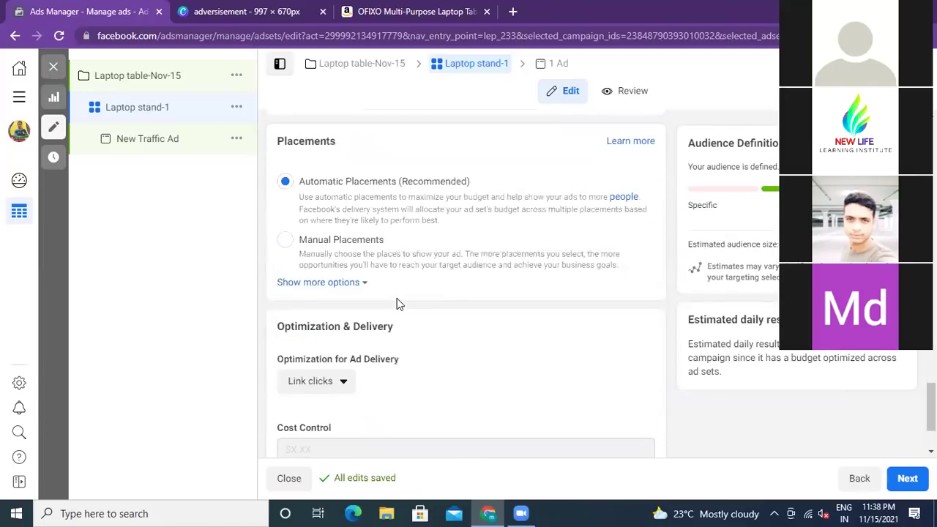
{"action": "scroll", "coordinate": [398, 306], "scroll_direction": "up", "scroll_amount": 4}
{"action": "scroll", "coordinate": [422, 251], "scroll_direction": "up", "scroll_amount": 6}
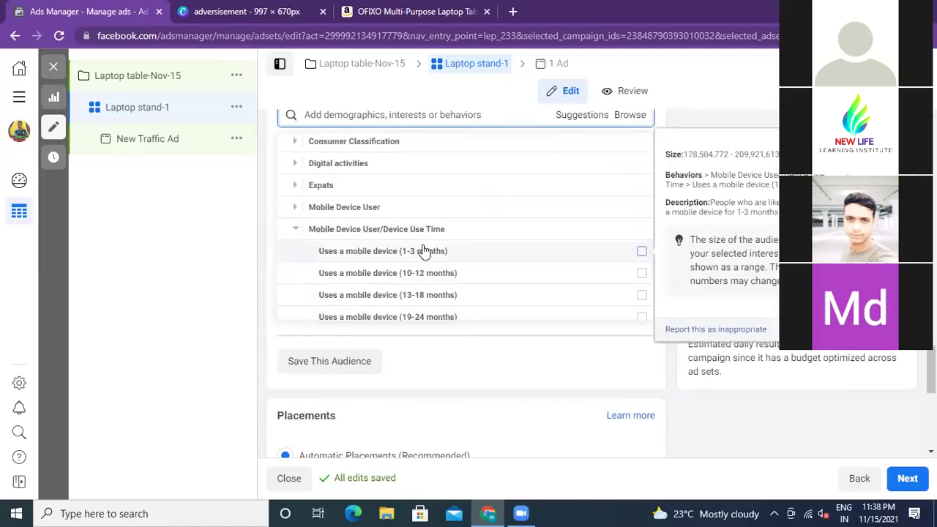
Review the education levels and birthday month already included in Detailed Targeting alongside the browsable targeting categories.
{"action": "scroll", "coordinate": [423, 251], "scroll_direction": "up", "scroll_amount": 2}
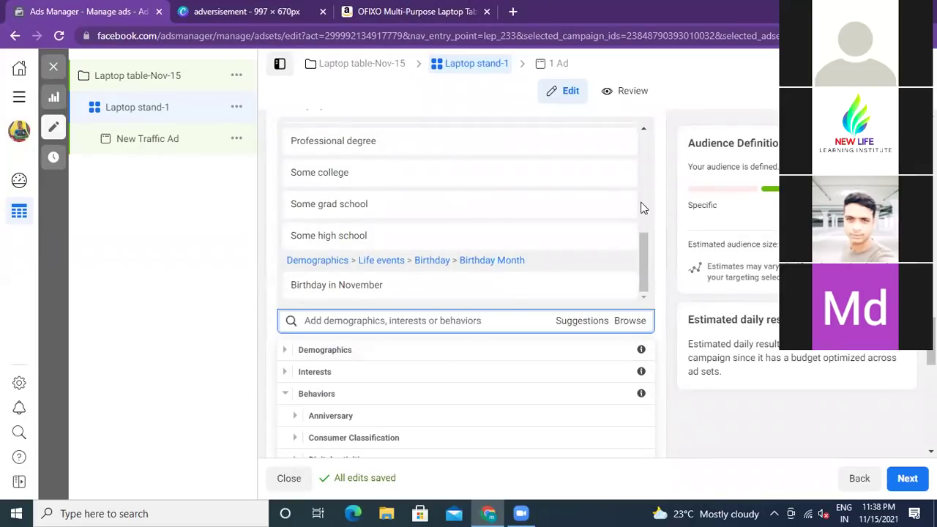
{"action": "scroll", "coordinate": [669, 267], "scroll_direction": "down", "scroll_amount": 3}
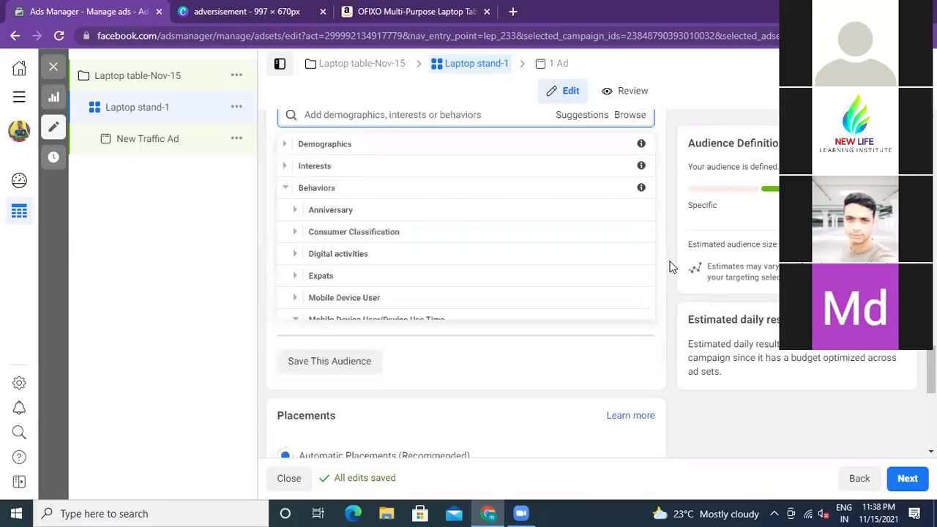
{"action": "scroll", "coordinate": [467, 220], "scroll_direction": "up", "scroll_amount": 2}
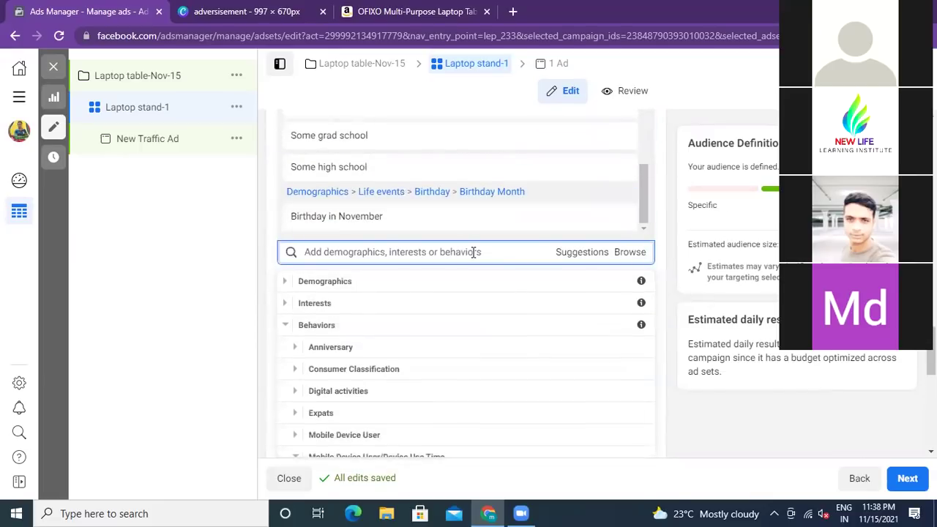
{"action": "mouse_move", "coordinate": [679, 247]}
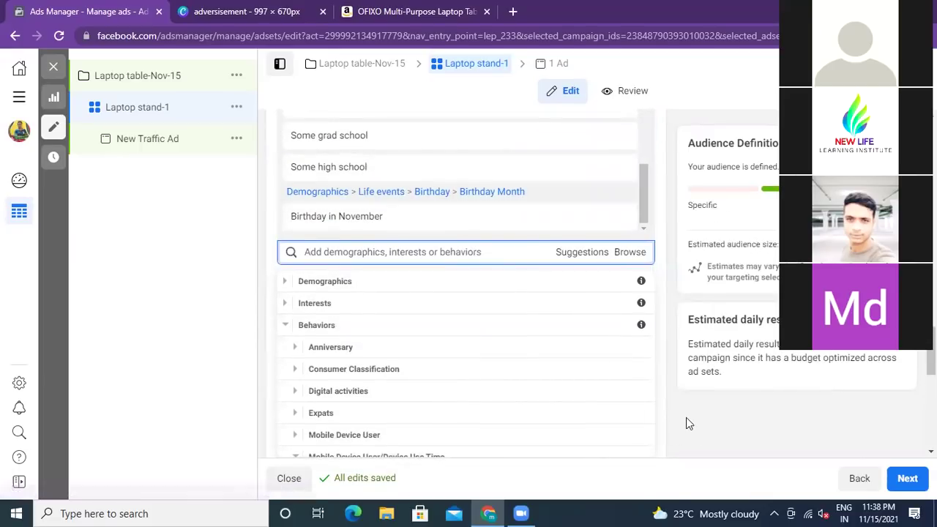
{"action": "scroll", "coordinate": [683, 414], "scroll_direction": "up", "scroll_amount": 2}
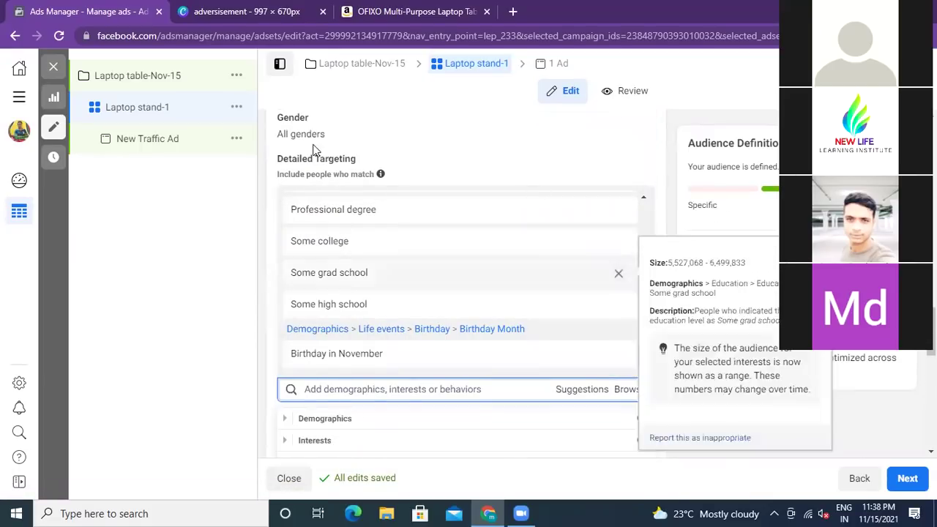
{"action": "scroll", "coordinate": [268, 358], "scroll_direction": "down", "scroll_amount": 2}
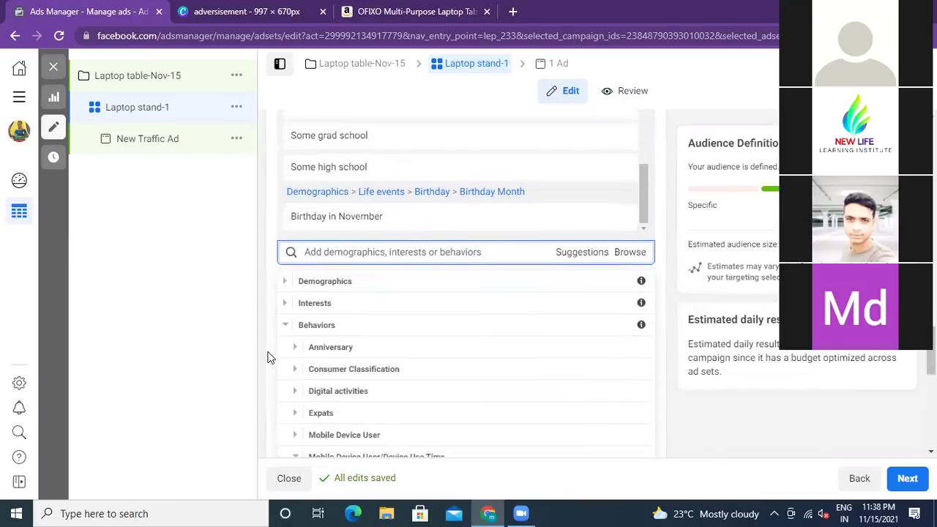
{"action": "scroll", "coordinate": [269, 378], "scroll_direction": "up", "scroll_amount": 2}
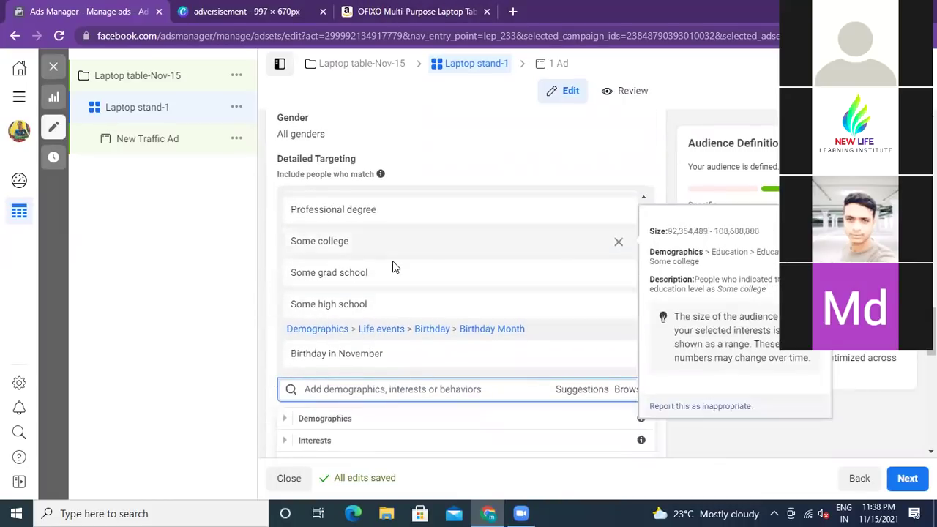
{"action": "scroll", "coordinate": [392, 261], "scroll_direction": "up", "scroll_amount": 3}
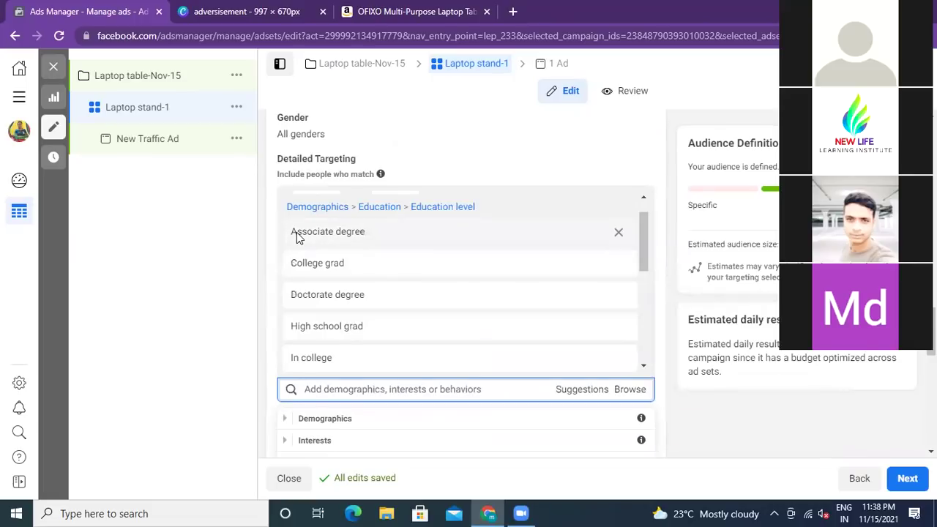
{"action": "scroll", "coordinate": [437, 287], "scroll_direction": "down", "scroll_amount": 3}
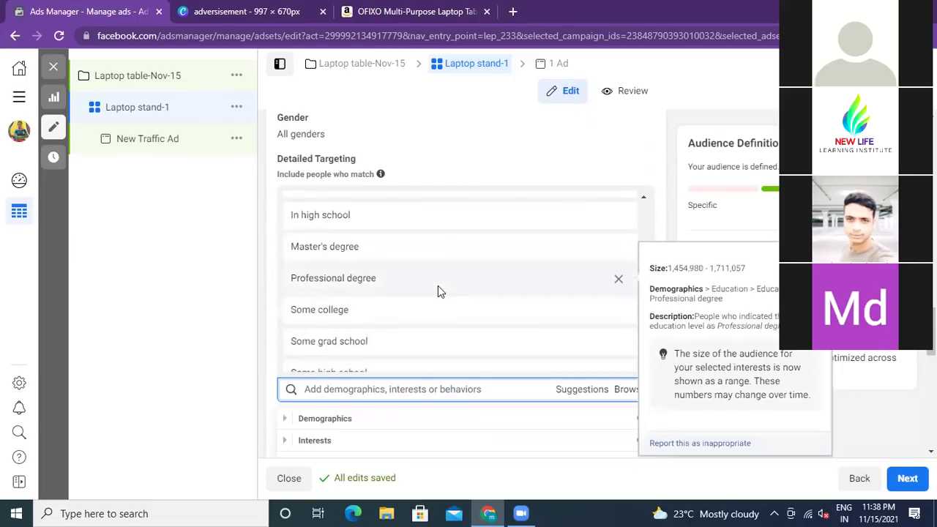
{"action": "scroll", "coordinate": [438, 287], "scroll_direction": "down", "scroll_amount": 2}
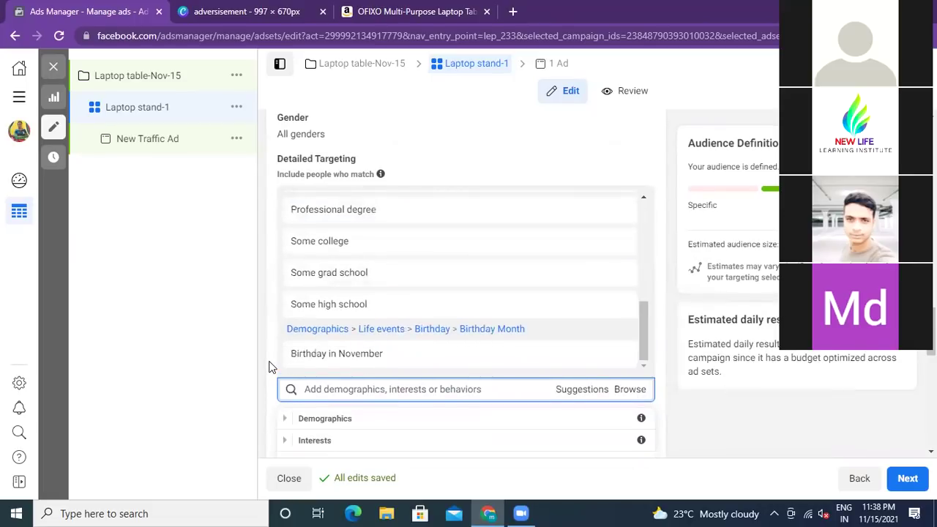
{"action": "scroll", "coordinate": [269, 367], "scroll_direction": "down", "scroll_amount": 2}
{"action": "scroll", "coordinate": [382, 359], "scroll_direction": "up", "scroll_amount": 3}
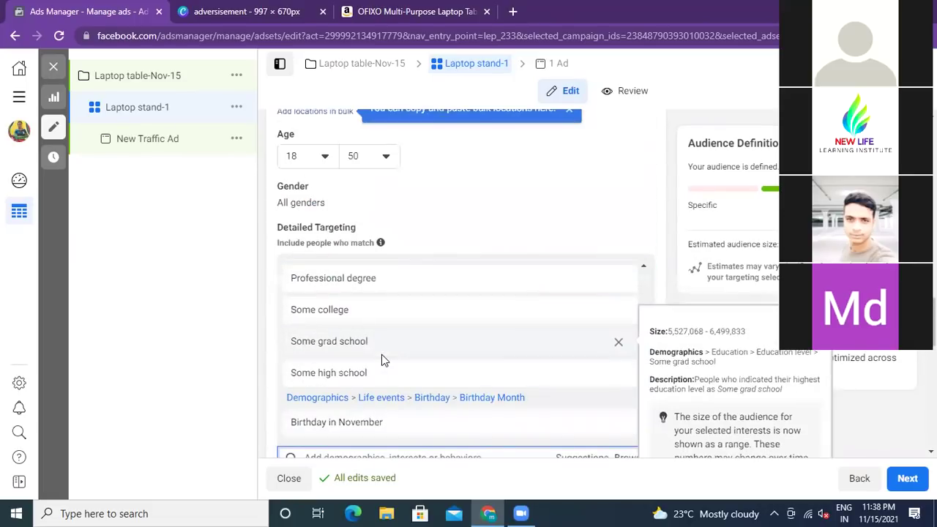
{"action": "scroll", "coordinate": [268, 330], "scroll_direction": "down", "scroll_amount": 3}
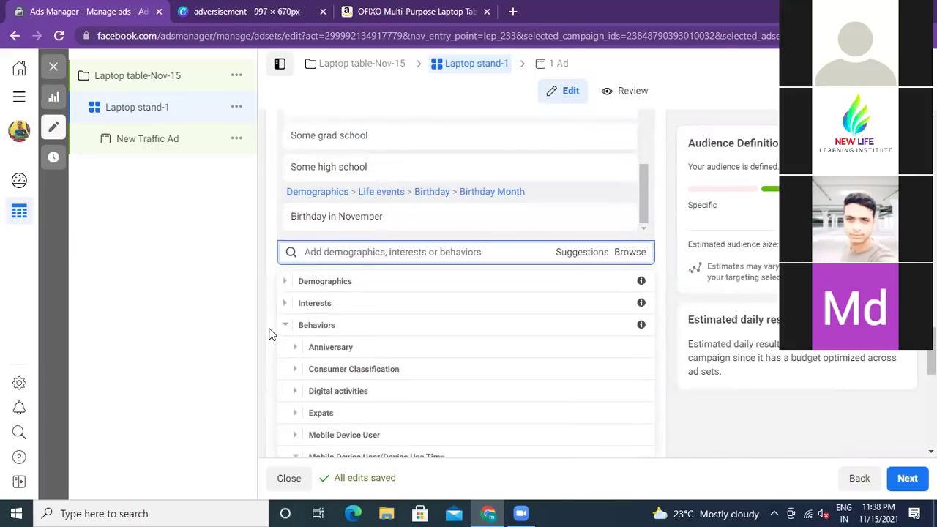
{"action": "scroll", "coordinate": [269, 334], "scroll_direction": "down", "scroll_amount": 2}
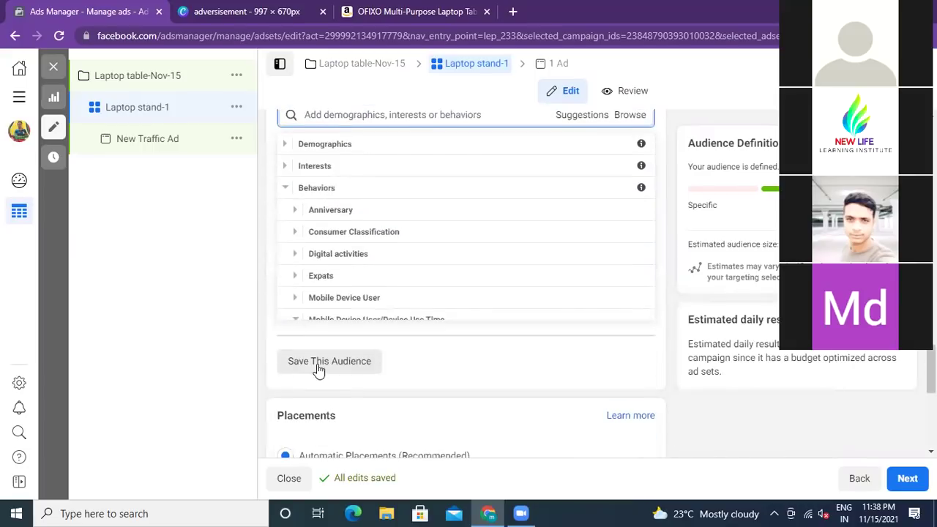
Expand the Interests categories and examine the fields listed under Business and industry.
{"action": "left_click", "coordinate": [348, 172]}
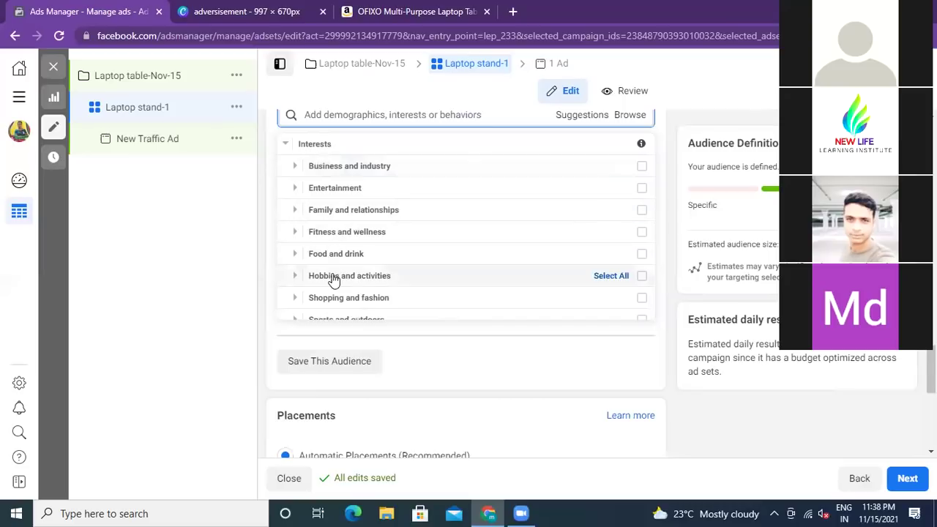
{"action": "scroll", "coordinate": [339, 284], "scroll_direction": "down", "scroll_amount": 1}
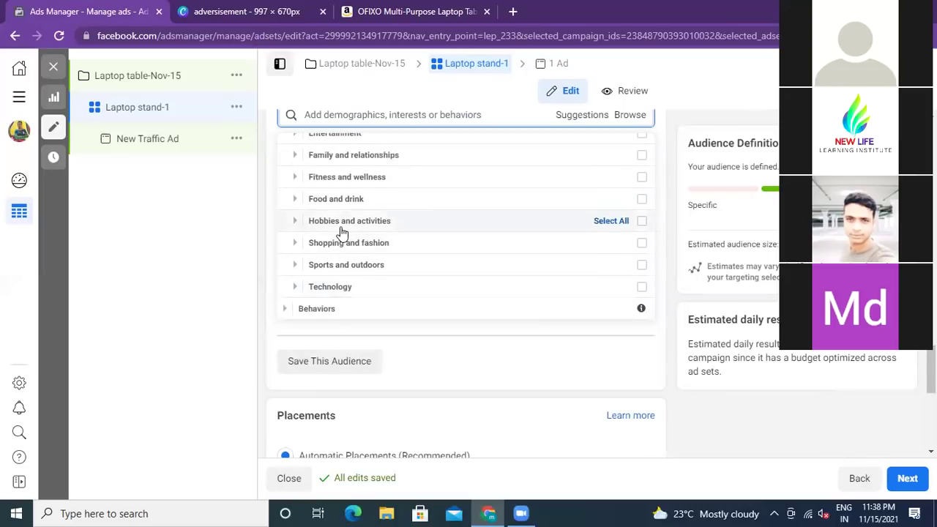
{"action": "scroll", "coordinate": [341, 232], "scroll_direction": "up", "scroll_amount": 2}
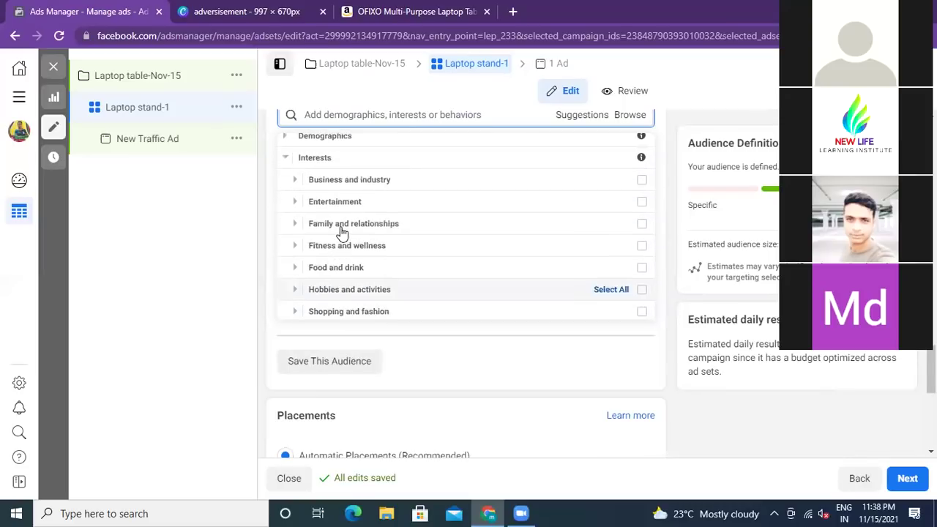
{"action": "left_click", "coordinate": [341, 183]}
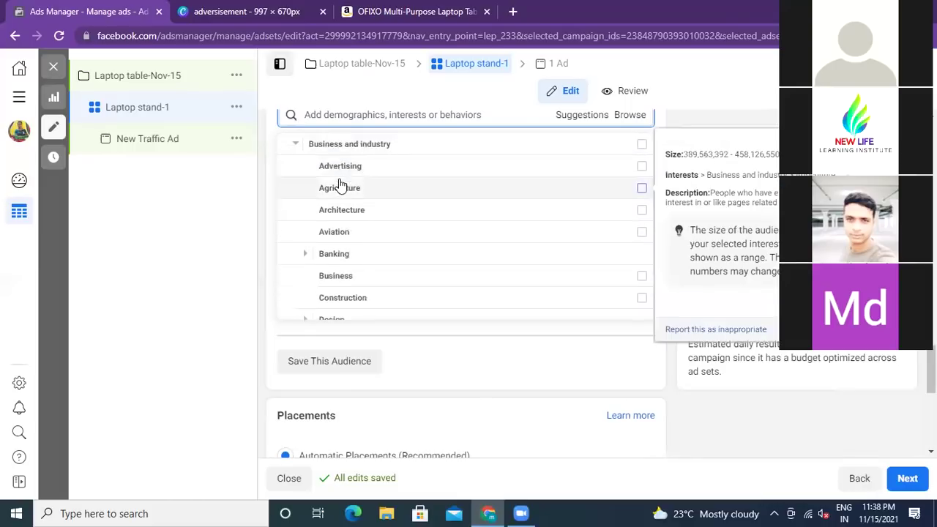
{"action": "scroll", "coordinate": [372, 246], "scroll_direction": "down", "scroll_amount": 2}
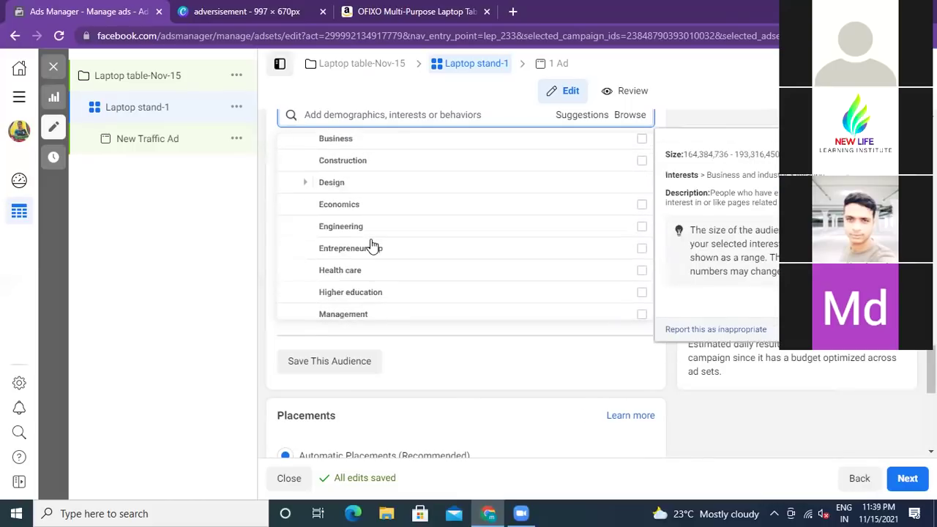
{"action": "scroll", "coordinate": [372, 245], "scroll_direction": "down", "scroll_amount": 1}
{"action": "scroll", "coordinate": [362, 268], "scroll_direction": "down", "scroll_amount": 1}
{"action": "scroll", "coordinate": [362, 268], "scroll_direction": "up", "scroll_amount": 1}
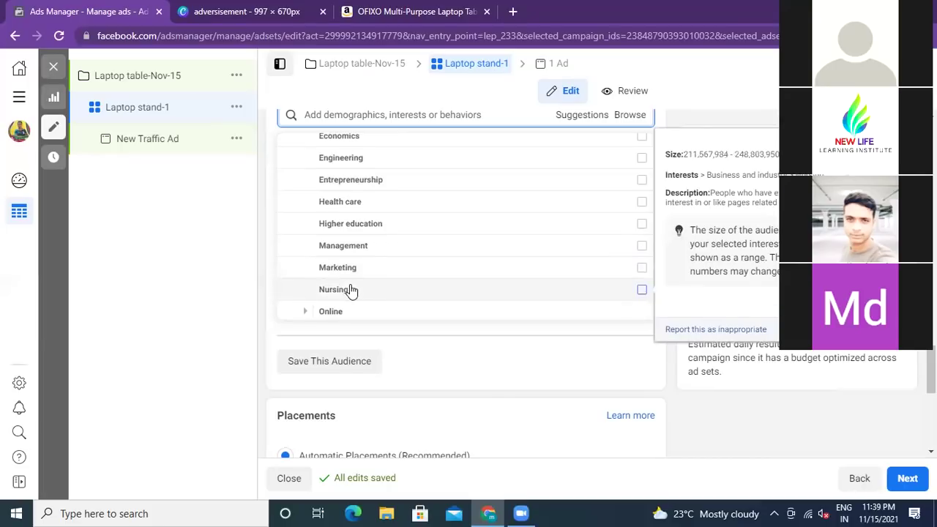
Examine the digital marketing and web interests under Online within Business and industry.
{"action": "scroll", "coordinate": [350, 290], "scroll_direction": "down", "scroll_amount": 2}
{"action": "left_click", "coordinate": [345, 244]}
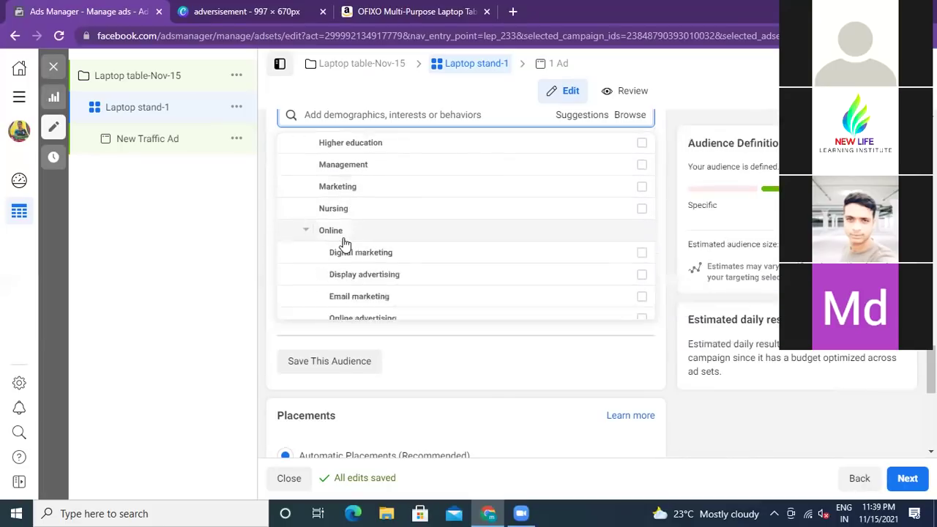
{"action": "scroll", "coordinate": [344, 244], "scroll_direction": "down", "scroll_amount": 3}
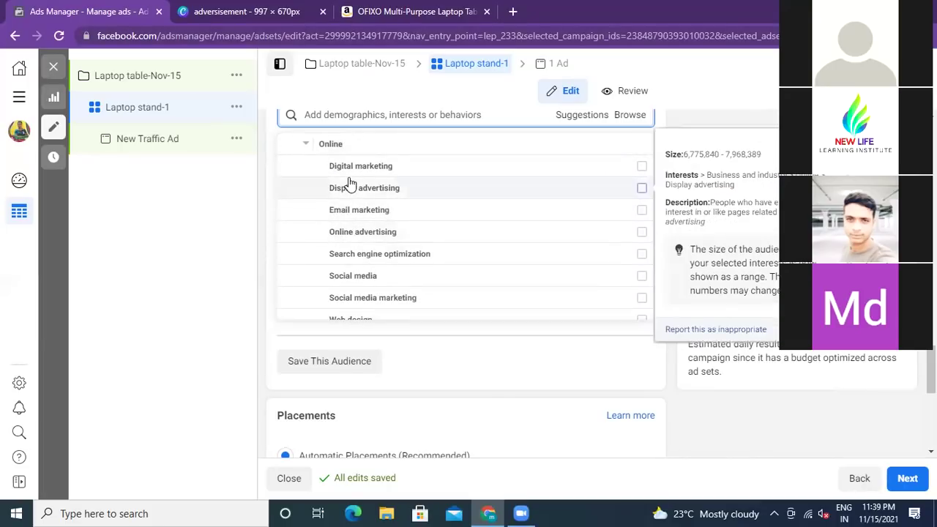
{"action": "scroll", "coordinate": [350, 233], "scroll_direction": "down", "scroll_amount": 3}
{"action": "scroll", "coordinate": [350, 232], "scroll_direction": "down", "scroll_amount": 2}
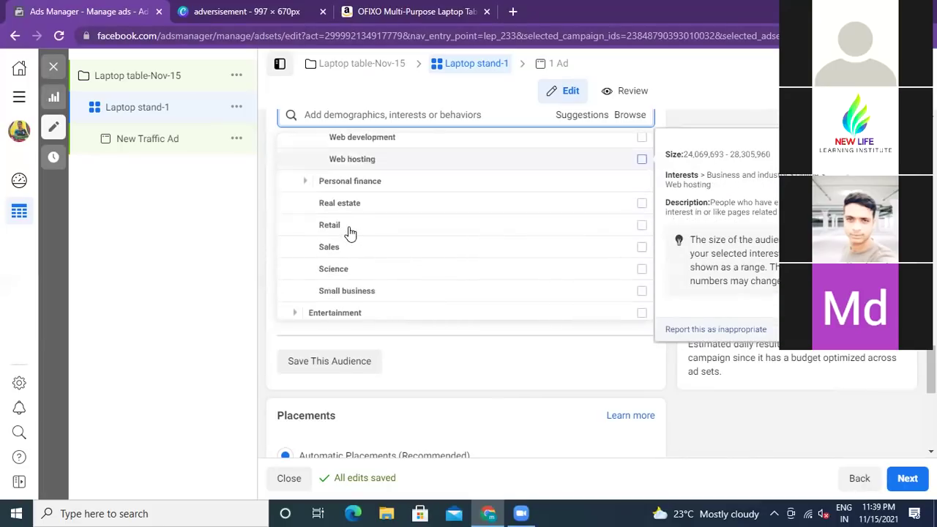
Look over the remaining interest categories from Entertainment to Technology.
{"action": "scroll", "coordinate": [349, 263], "scroll_direction": "down", "scroll_amount": 4}
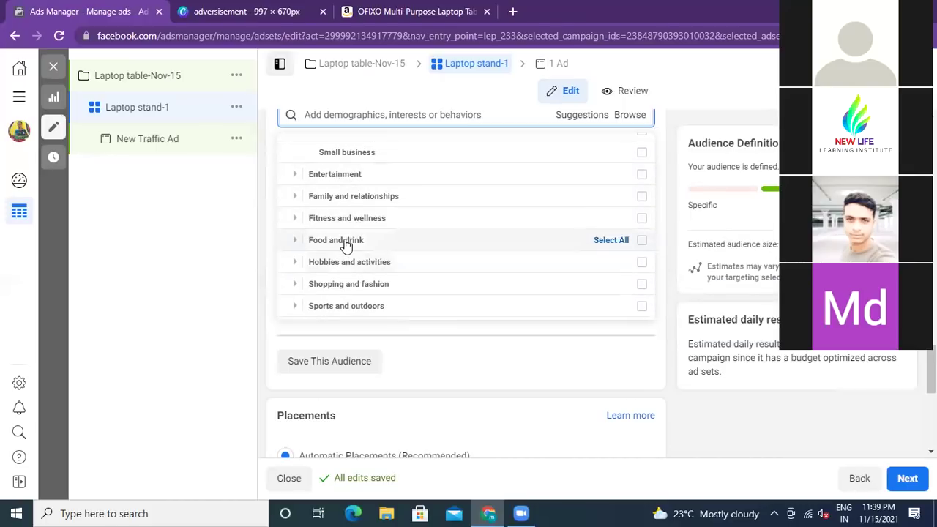
{"action": "scroll", "coordinate": [348, 265], "scroll_direction": "down", "scroll_amount": 1}
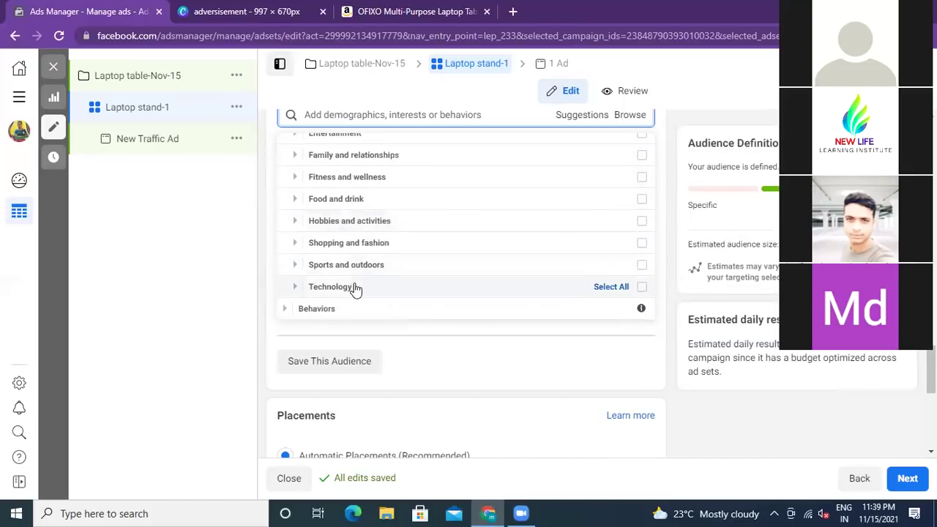
{"action": "scroll", "coordinate": [351, 288], "scroll_direction": "down", "scroll_amount": 1}
{"action": "scroll", "coordinate": [354, 263], "scroll_direction": "up", "scroll_amount": 2}
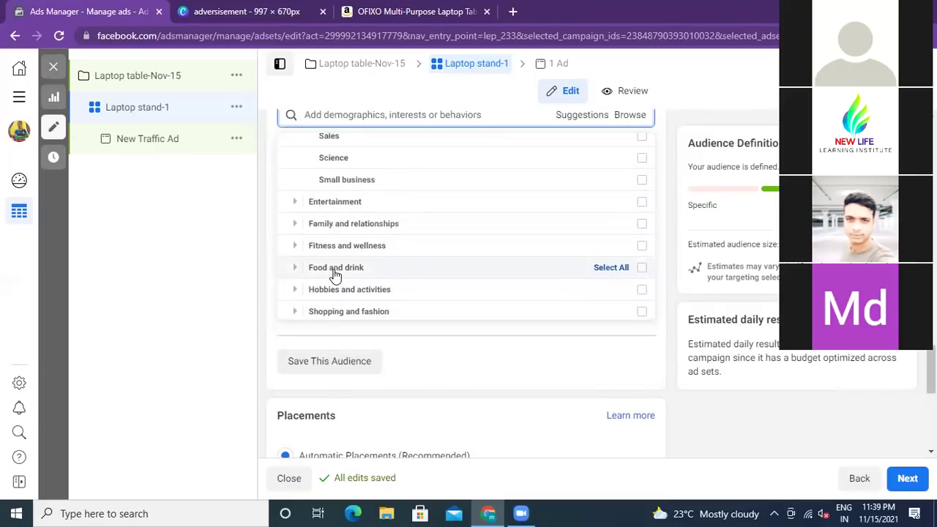
{"action": "scroll", "coordinate": [336, 275], "scroll_direction": "down", "scroll_amount": 1}
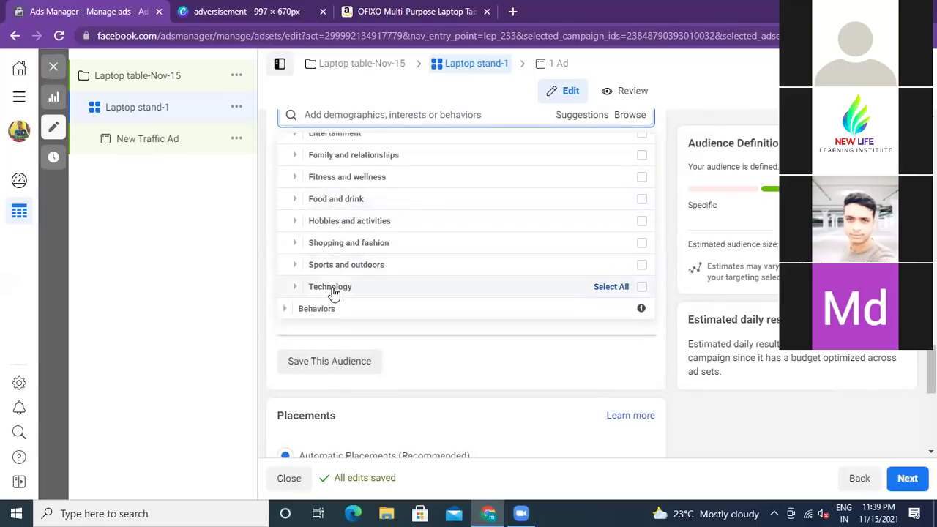
Expand the Technology interests and review the hardware and software options under Computers.
{"action": "left_click", "coordinate": [331, 288]}
{"action": "scroll", "coordinate": [328, 300], "scroll_direction": "down", "scroll_amount": 1}
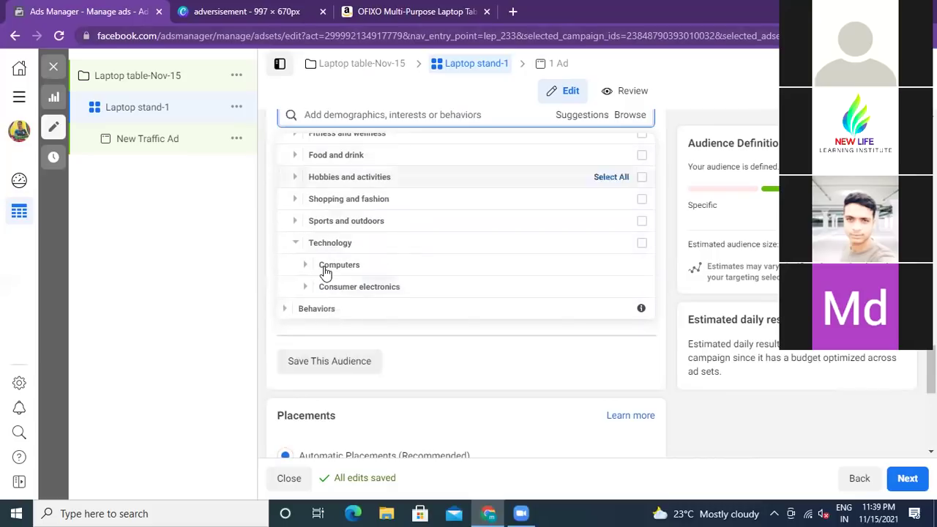
{"action": "left_click", "coordinate": [328, 271]}
{"action": "scroll", "coordinate": [326, 271], "scroll_direction": "down", "scroll_amount": 2}
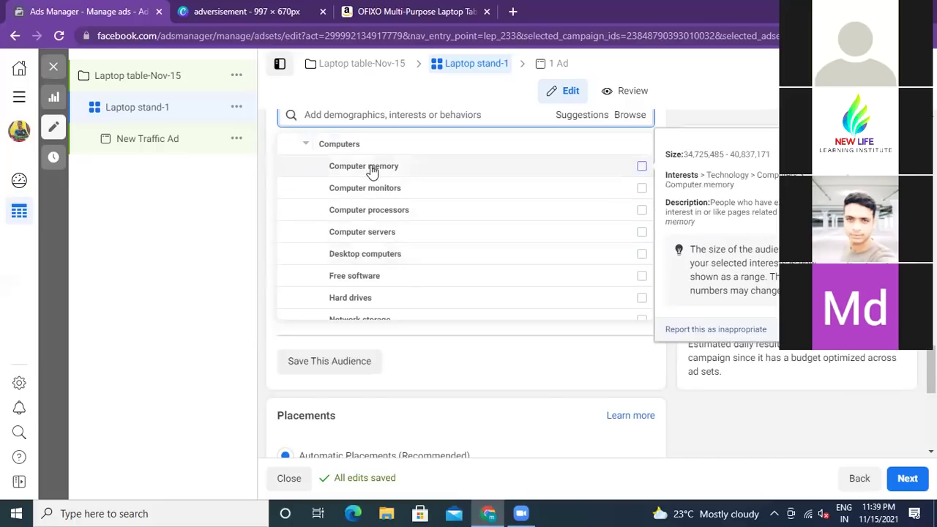
{"action": "scroll", "coordinate": [360, 274], "scroll_direction": "down", "scroll_amount": 2}
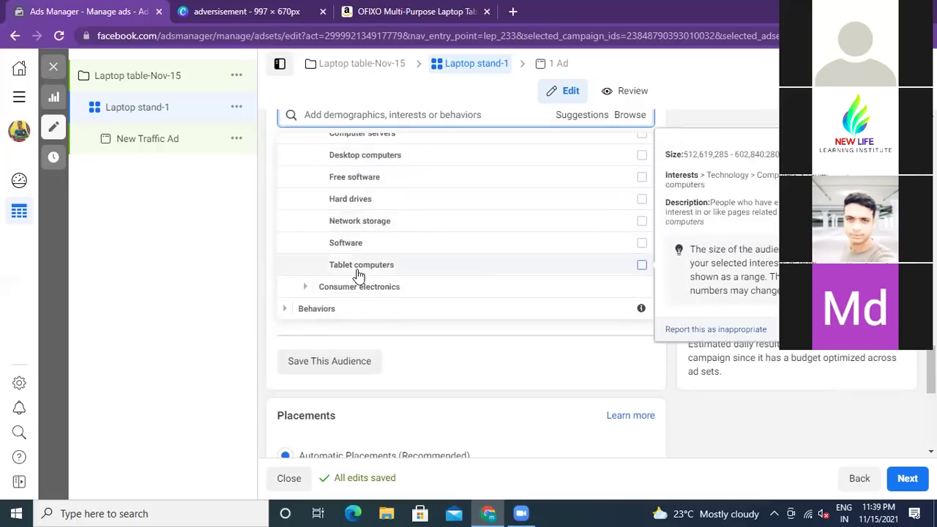
{"action": "scroll", "coordinate": [359, 266], "scroll_direction": "up", "scroll_amount": 2}
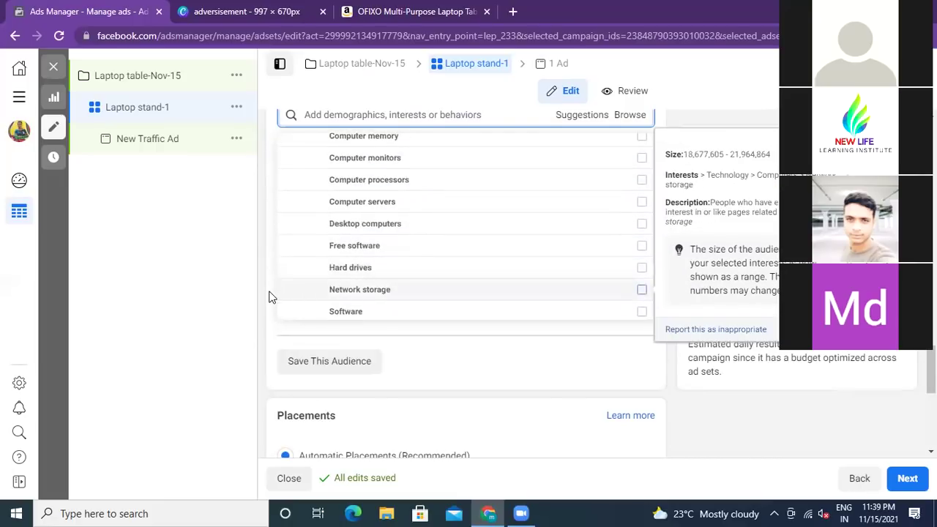
{"action": "scroll", "coordinate": [271, 295], "scroll_direction": "up", "scroll_amount": 2}
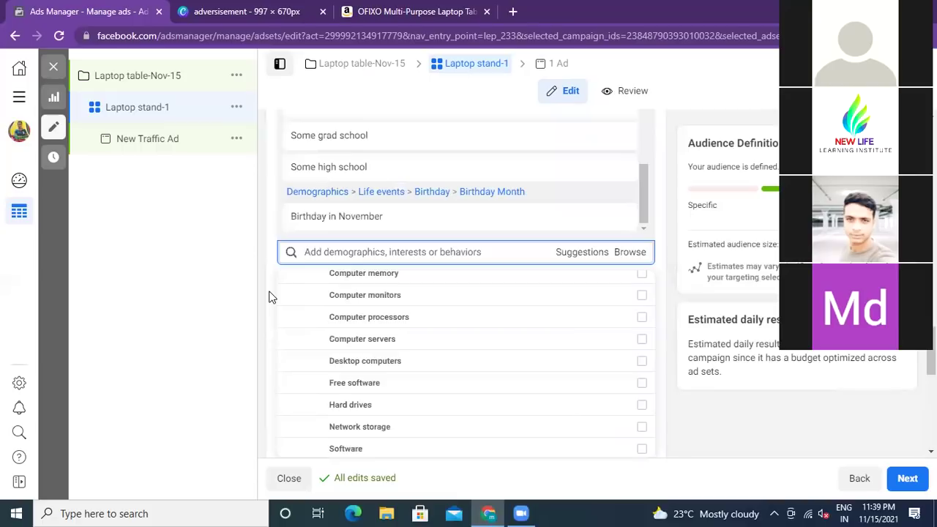
Search the detailed targeting options for "lapt" and add the Laptop interest to the audience.
{"action": "left_click", "coordinate": [333, 251]}
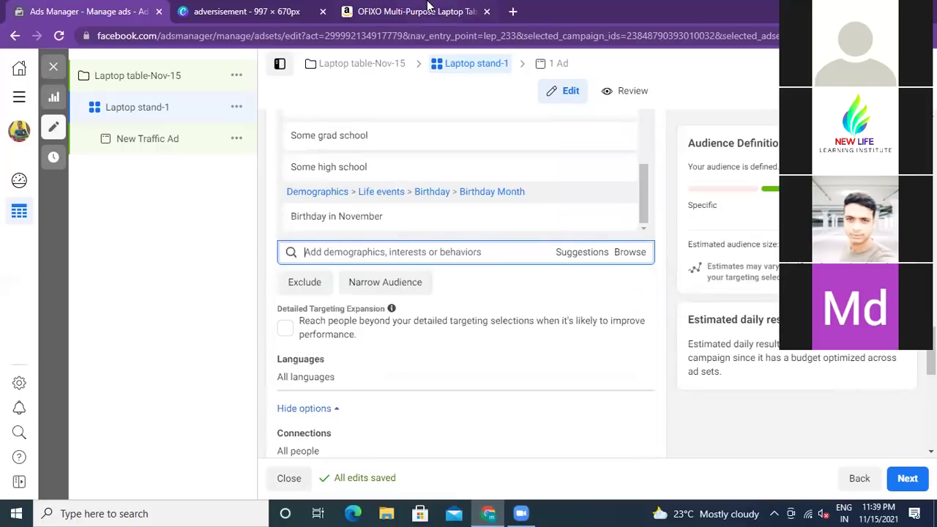
{"action": "type", "text": "lapt"}
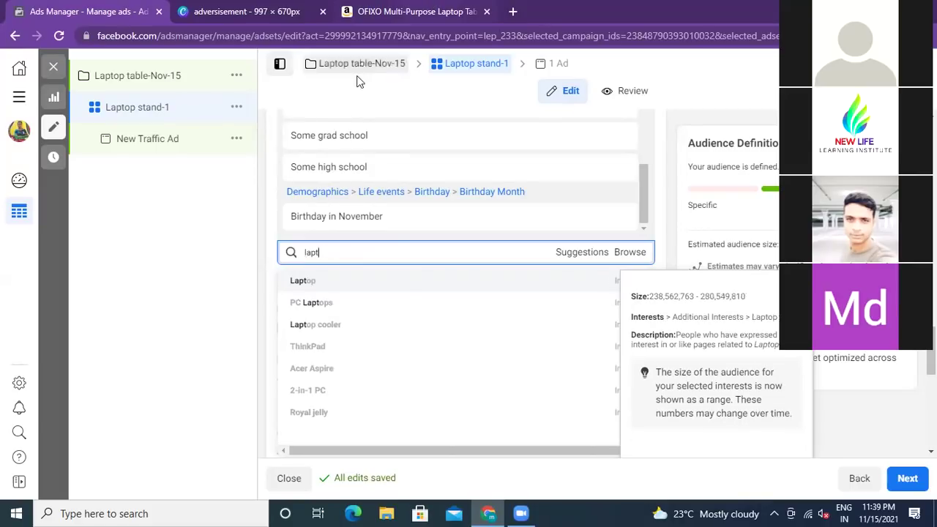
{"action": "left_click", "coordinate": [307, 286]}
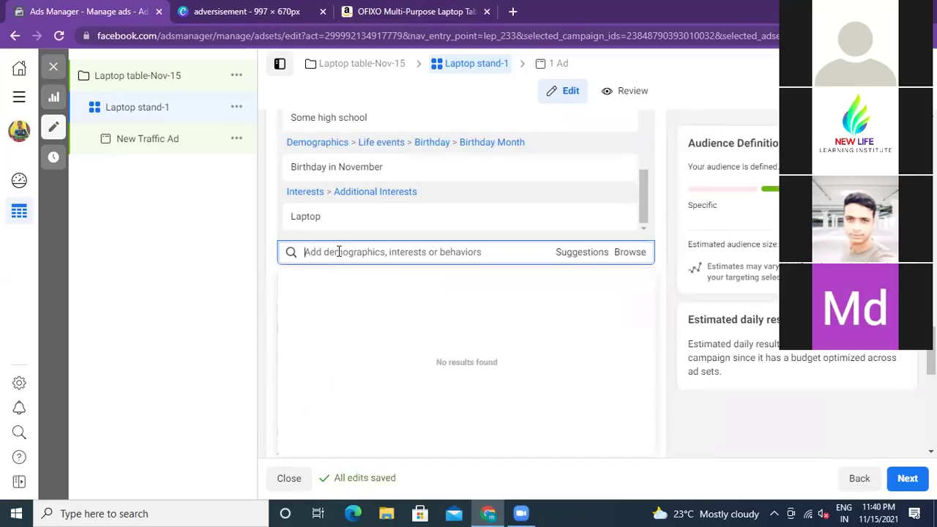
Search the detailed targeting options for "table" and clear the search.
{"action": "type", "text": "table"}
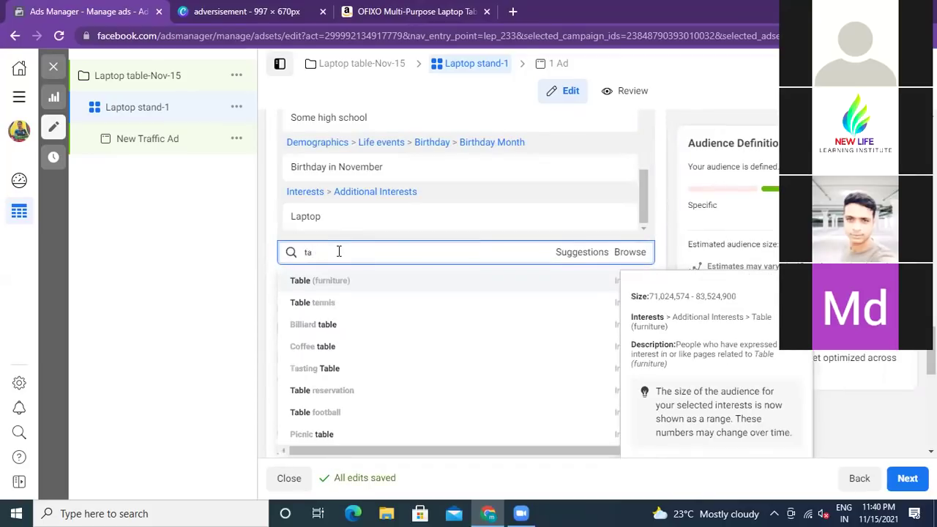
{"action": "key", "text": "BackSpace"}
{"action": "key", "text": "BackSpace"}
{"action": "type", "text": "4"}
{"action": "key", "text": "BackSpace"}
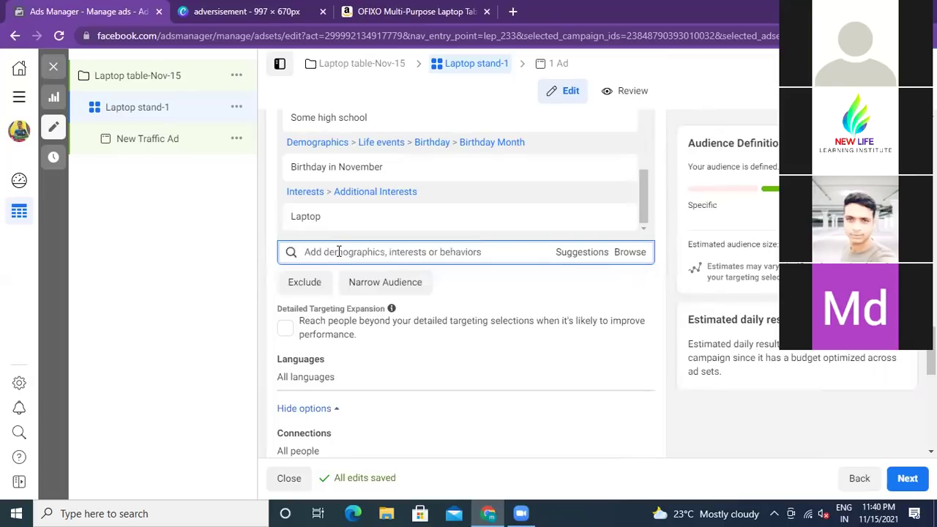
Search the detailed targeting options for "laptop stand" and clear the search.
{"action": "type", "text": "la"}
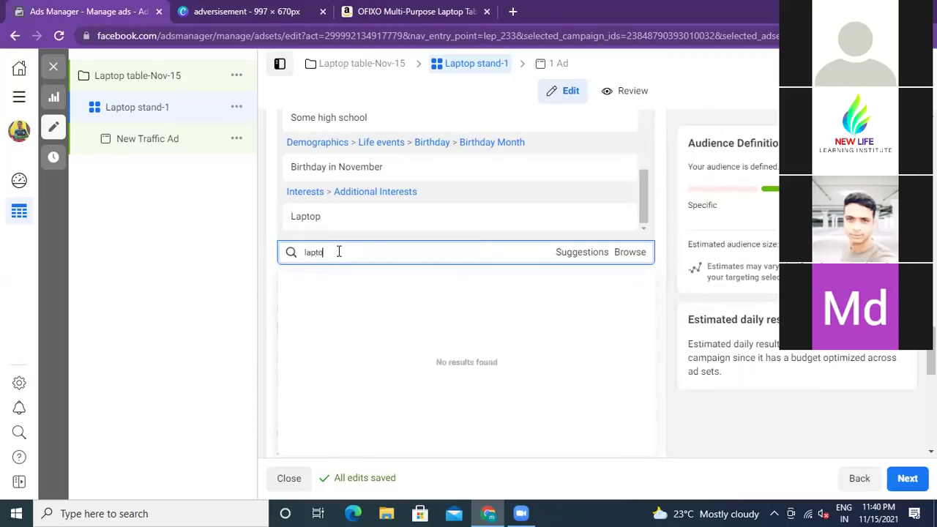
{"action": "type", "text": "pto"}
{"action": "key", "text": "BackSpace"}
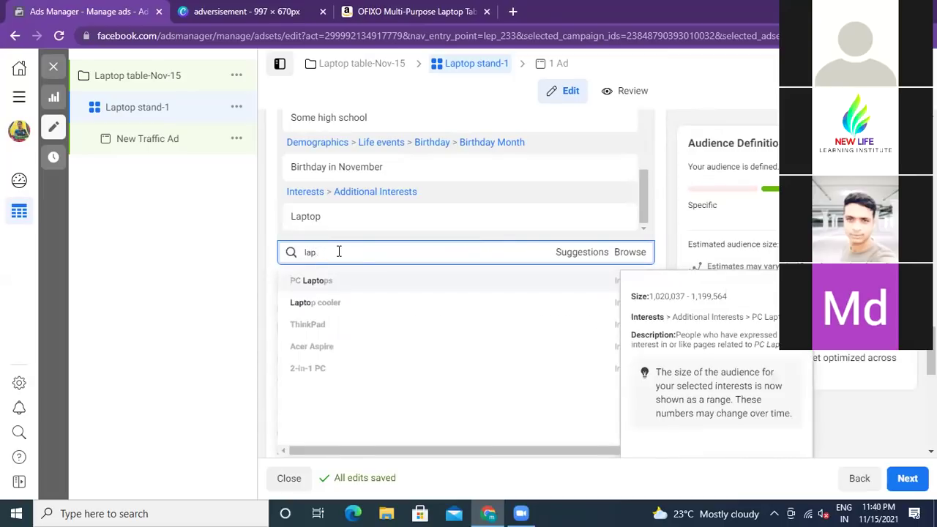
{"action": "type", "text": "top stand"}
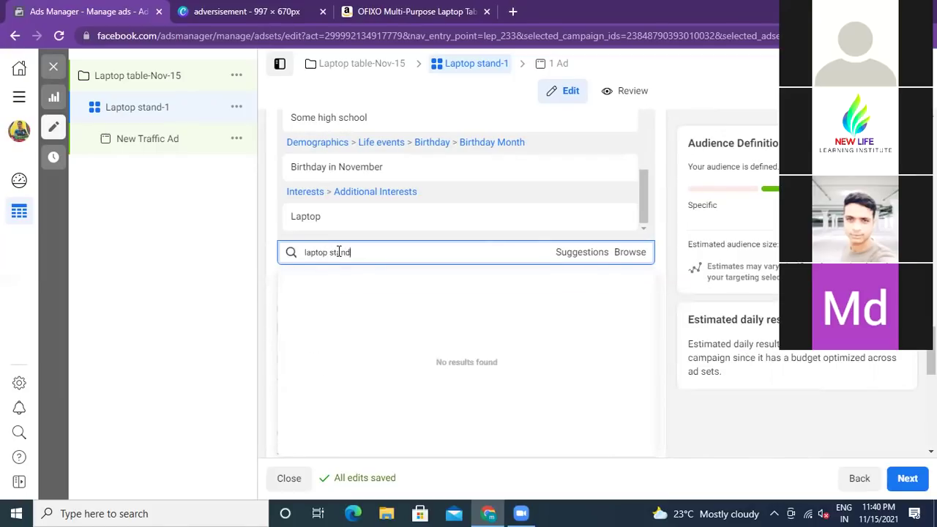
{"action": "key", "text": "BackSpace"}
{"action": "key", "text": "BackSpace"}
{"action": "key", "text": "BackSpace"}
{"action": "key", "text": "BackSpace"}
{"action": "key", "text": "BackSpace"}
{"action": "key", "text": "BackSpace"}
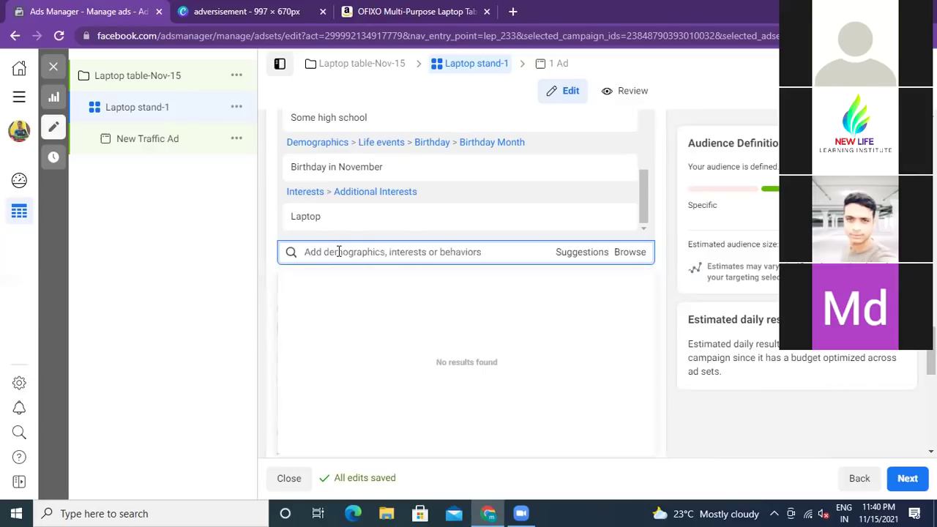
Search the detailed targeting options for "desk" and clear the search.
{"action": "type", "text": "desk"}
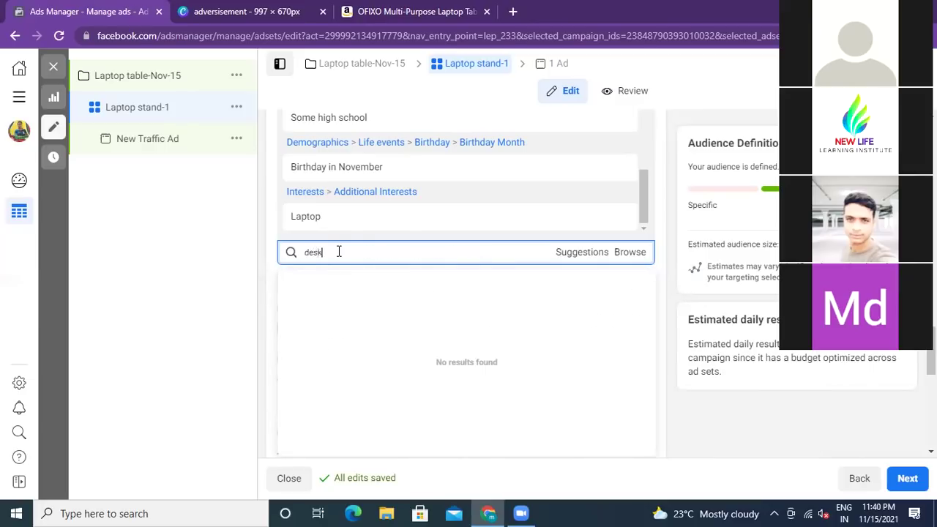
{"action": "type", "text": "e"}
{"action": "key", "text": "BackSpace"}
{"action": "key", "text": "BackSpace"}
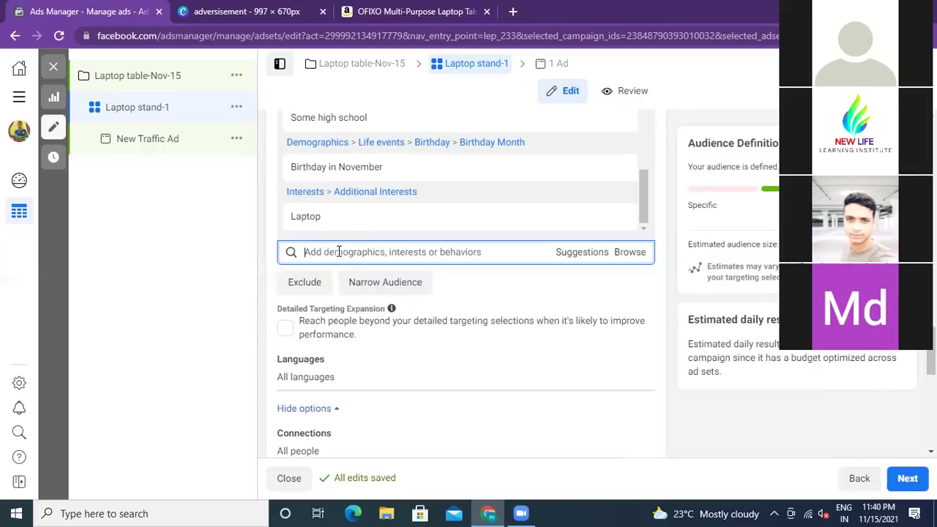
Search the detailed targeting options for "study" and add the Study interest to the audience.
{"action": "type", "text": "stu"}
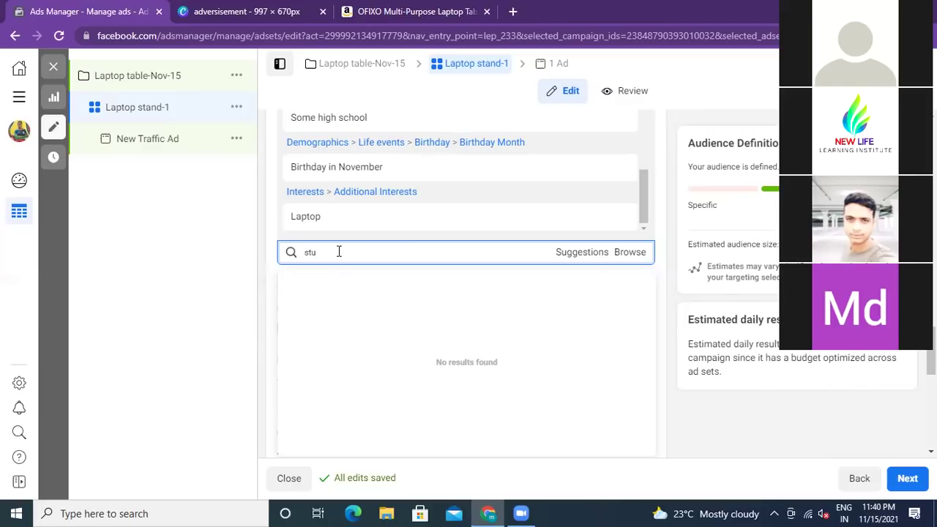
{"action": "type", "text": "dy"}
{"action": "type", "text": "d"}
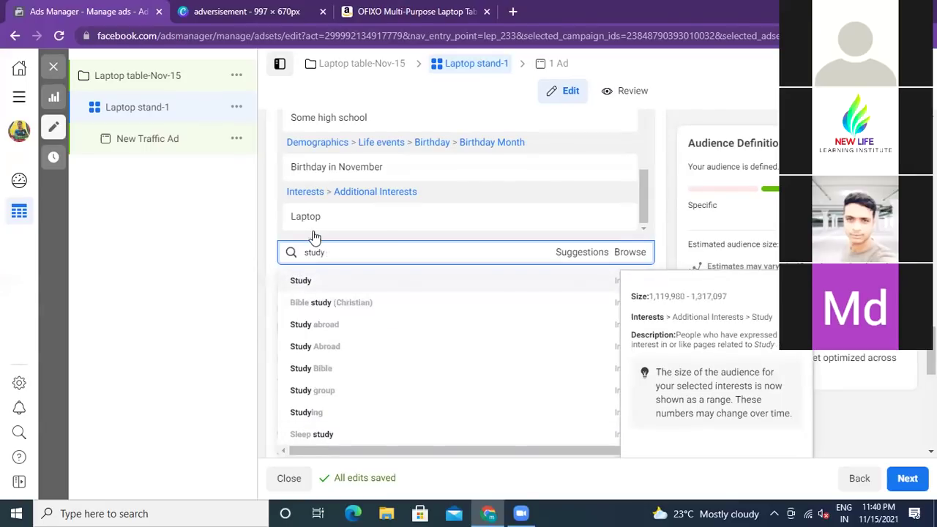
{"action": "key", "text": "Return"}
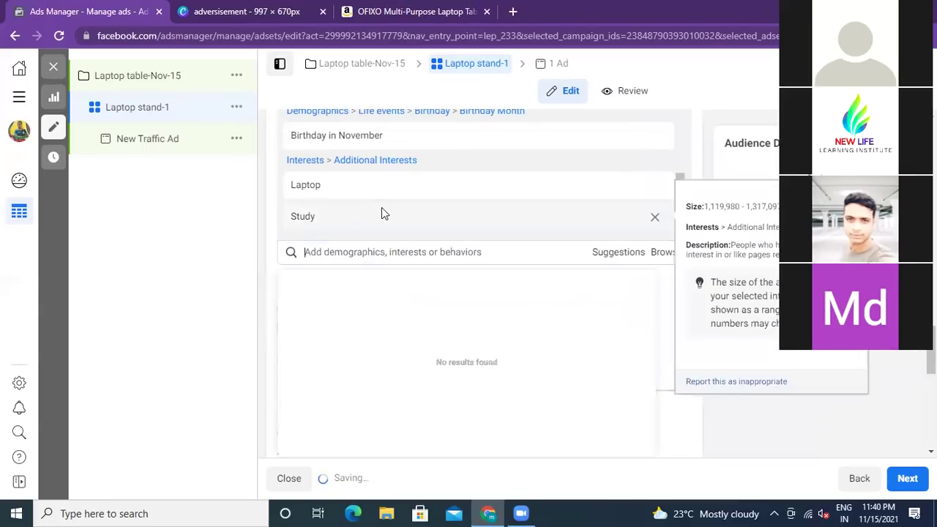
Glance at the Amazon laptop table page and review the audience's selected education, birthday and interest entries.
{"action": "scroll", "coordinate": [382, 207], "scroll_direction": "up", "scroll_amount": 3}
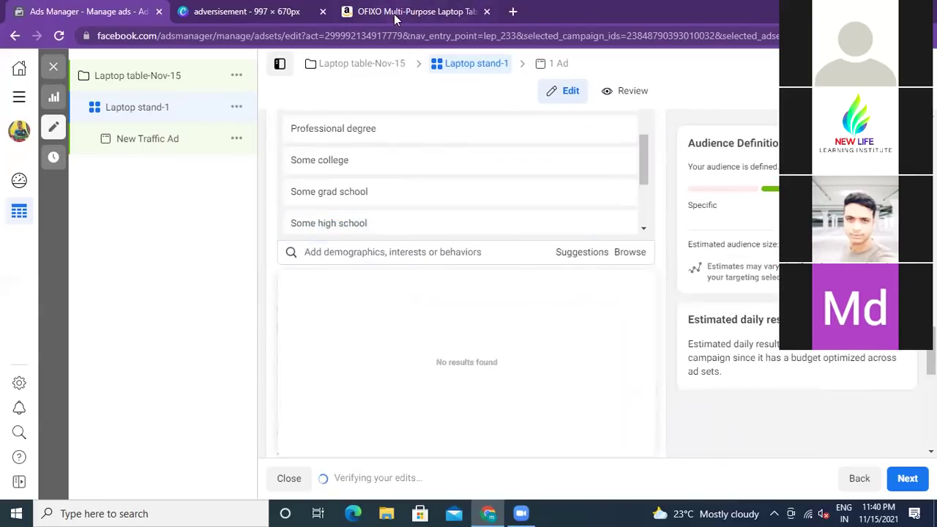
{"action": "left_click", "coordinate": [394, 12]}
{"action": "left_click", "coordinate": [119, 11]}
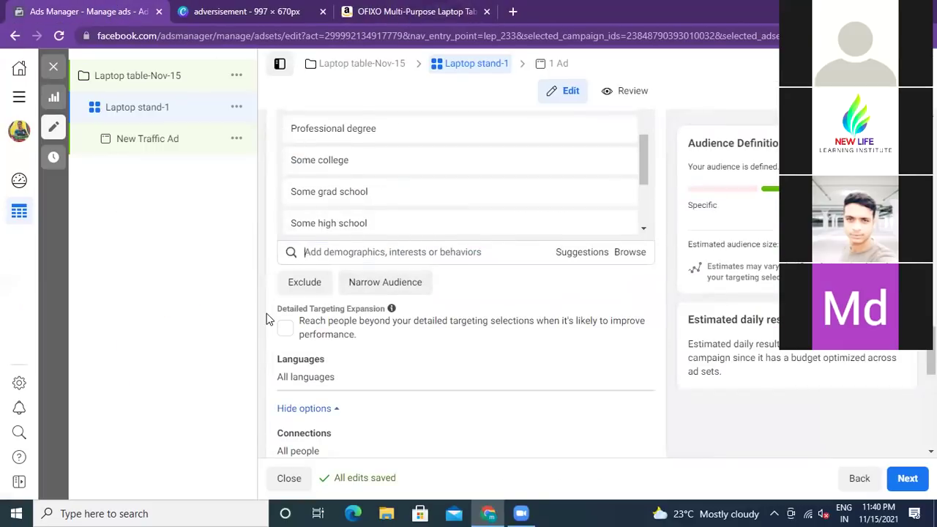
{"action": "scroll", "coordinate": [267, 320], "scroll_direction": "up", "scroll_amount": 3}
{"action": "scroll", "coordinate": [420, 370], "scroll_direction": "up", "scroll_amount": 2}
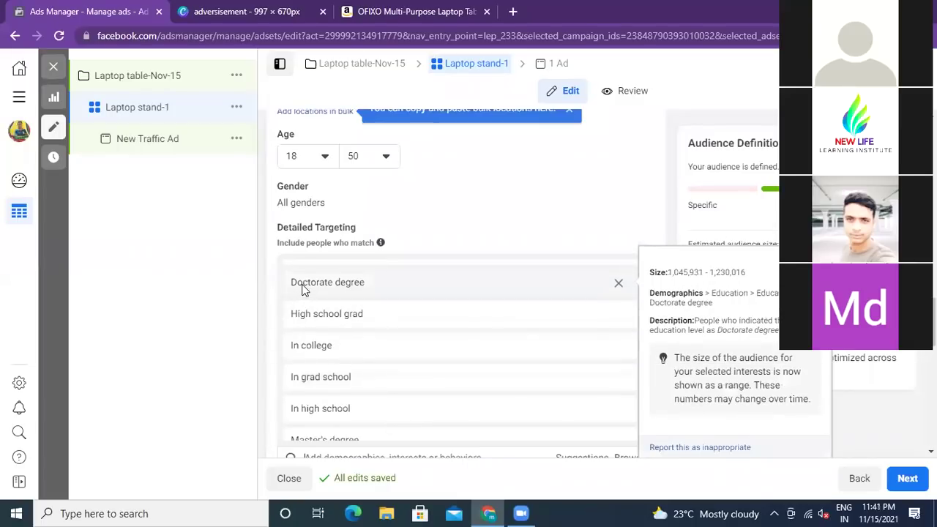
{"action": "scroll", "coordinate": [361, 322], "scroll_direction": "down", "scroll_amount": 5}
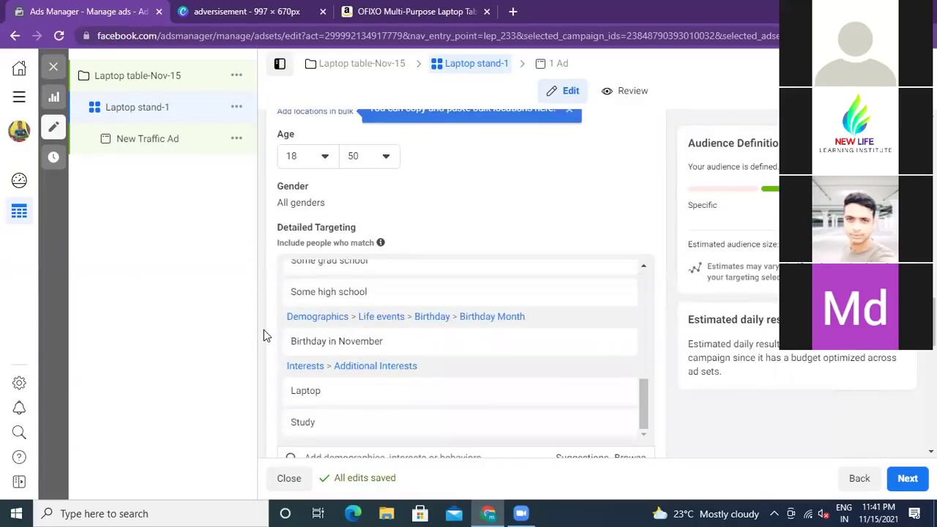
{"action": "scroll", "coordinate": [265, 334], "scroll_direction": "down", "scroll_amount": 3}
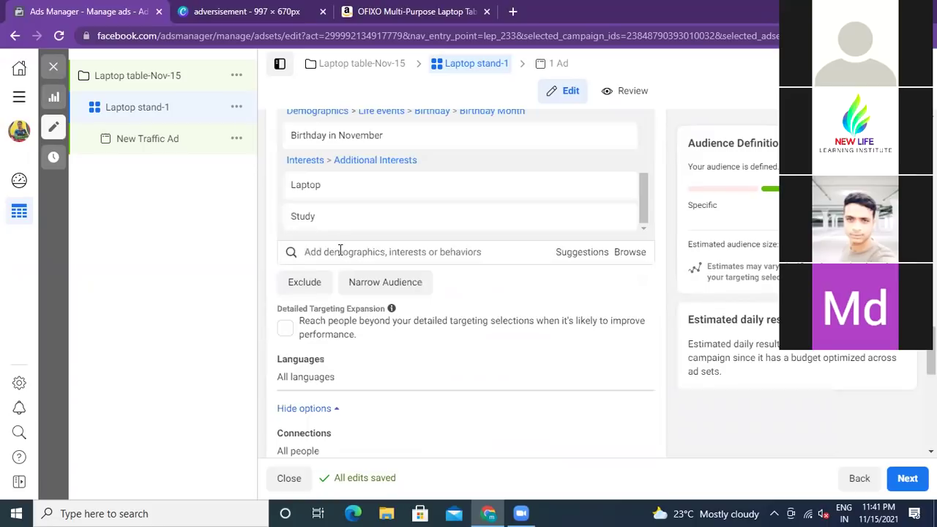
Browse the Business and industry interests and add Online banking from the Banking group to the audience.
{"action": "left_click", "coordinate": [628, 253]}
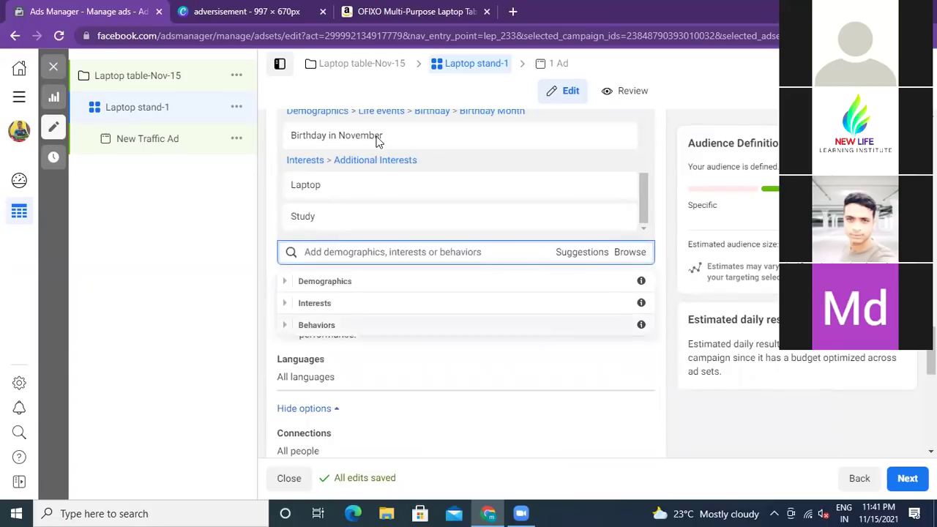
{"action": "left_click", "coordinate": [325, 303]}
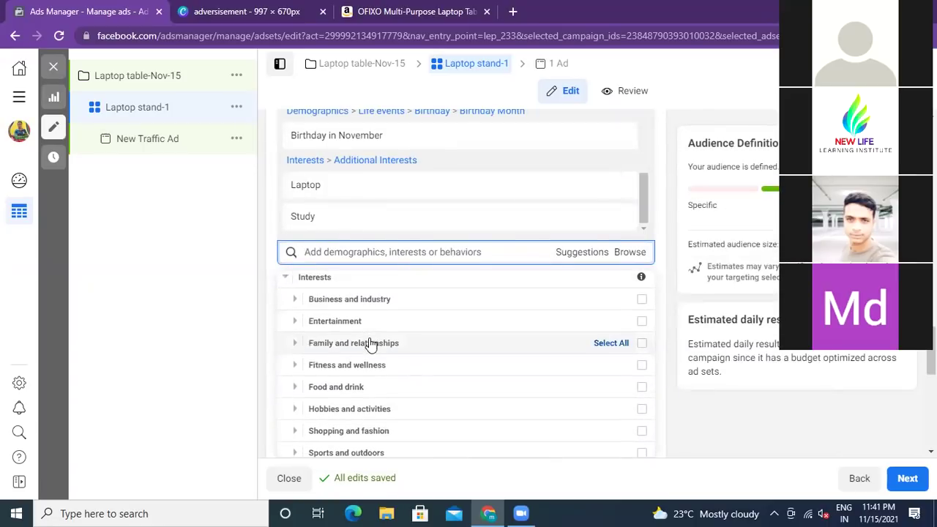
{"action": "scroll", "coordinate": [370, 344], "scroll_direction": "down", "scroll_amount": 1}
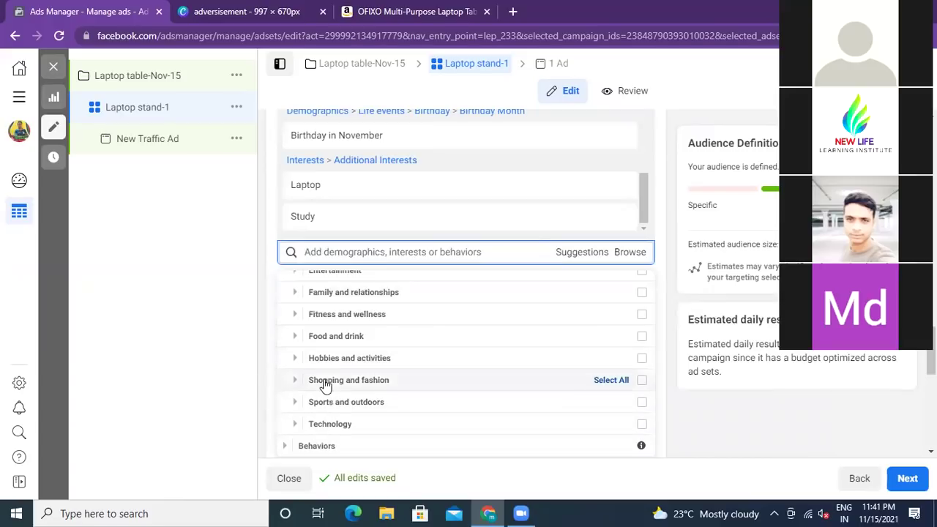
{"action": "scroll", "coordinate": [329, 359], "scroll_direction": "up", "scroll_amount": 1}
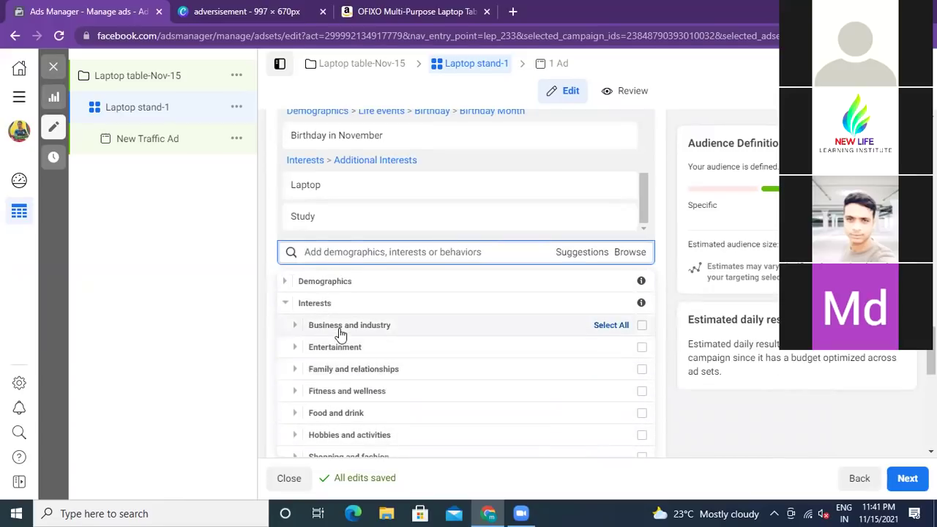
{"action": "left_click", "coordinate": [341, 333]}
{"action": "scroll", "coordinate": [286, 366], "scroll_direction": "down", "scroll_amount": 1}
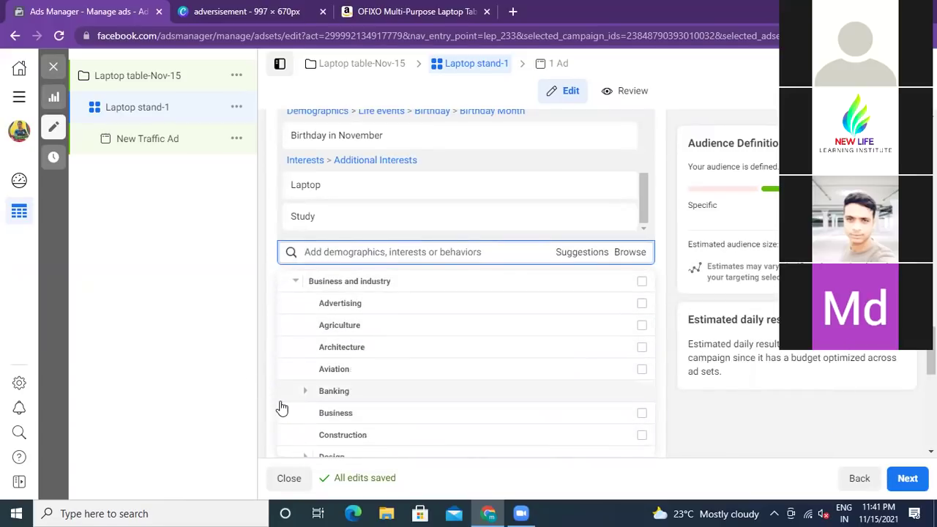
{"action": "scroll", "coordinate": [282, 408], "scroll_direction": "down", "scroll_amount": 1}
{"action": "mouse_move", "coordinate": [322, 349]}
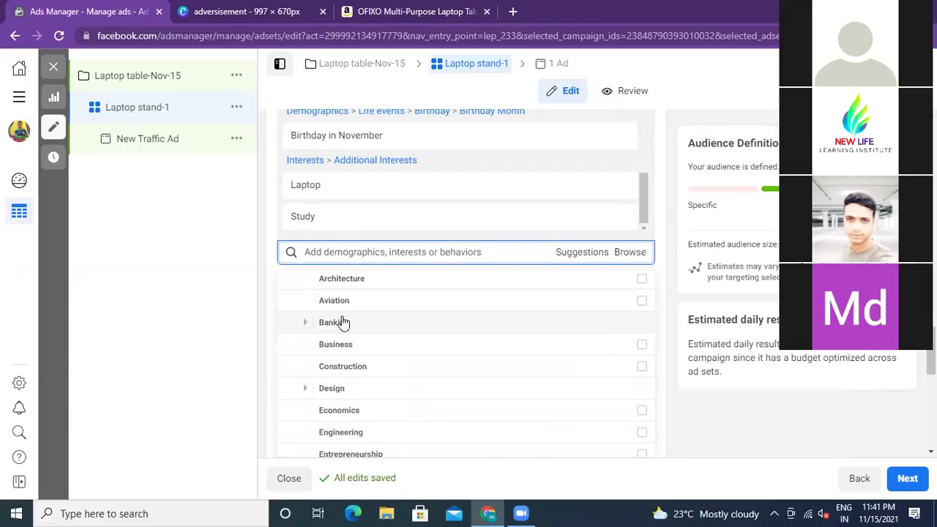
{"action": "left_click", "coordinate": [339, 322]}
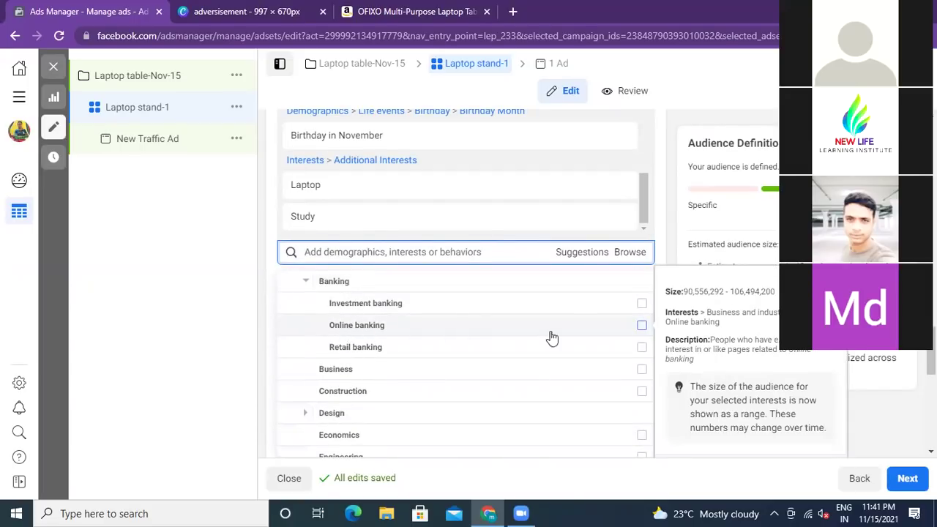
{"action": "left_click", "coordinate": [643, 325]}
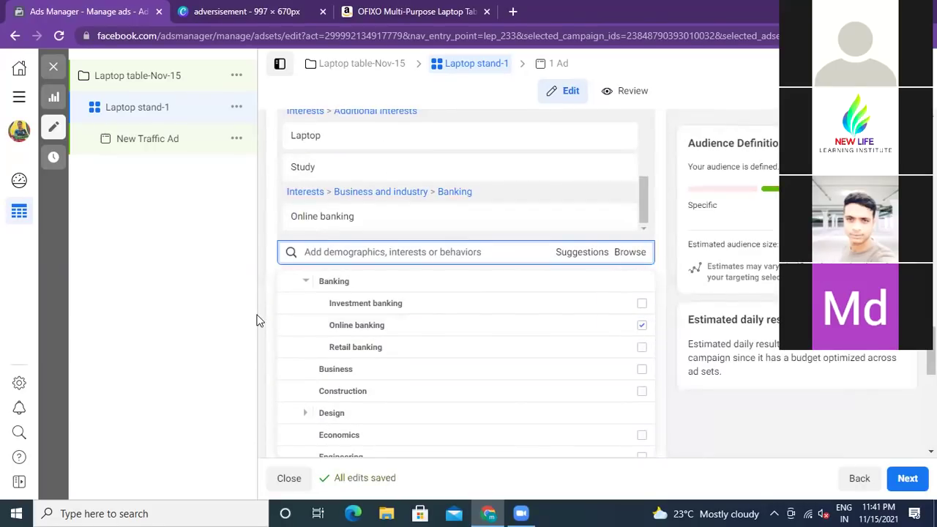
Add the Business, Engineering, Entrepreneurship and Higher education interests from Business and industry to the audience.
{"action": "scroll", "coordinate": [344, 362], "scroll_direction": "down", "scroll_amount": 1}
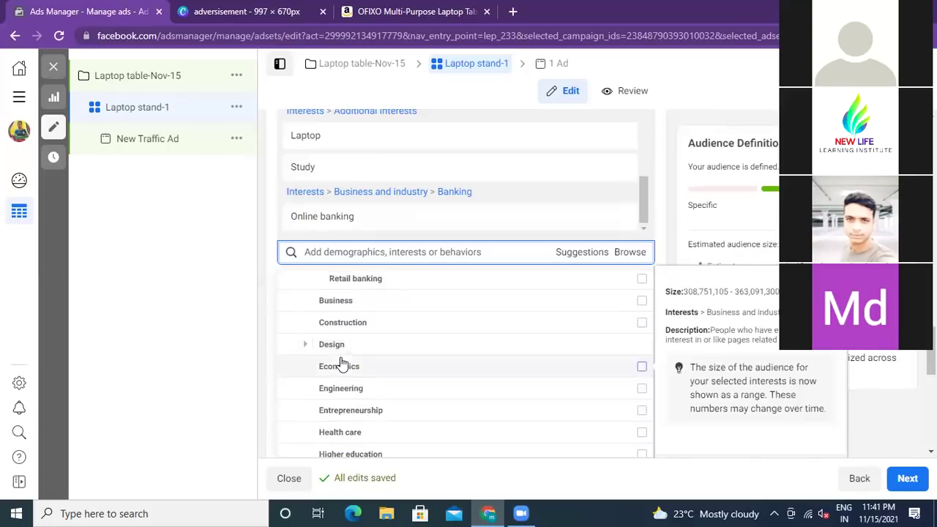
{"action": "left_click", "coordinate": [345, 302]}
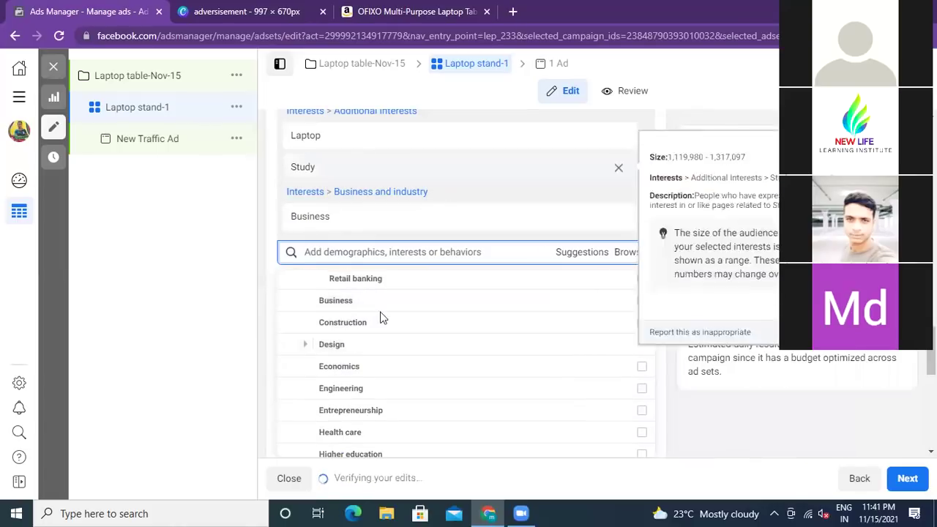
{"action": "scroll", "coordinate": [272, 417], "scroll_direction": "down", "scroll_amount": 2}
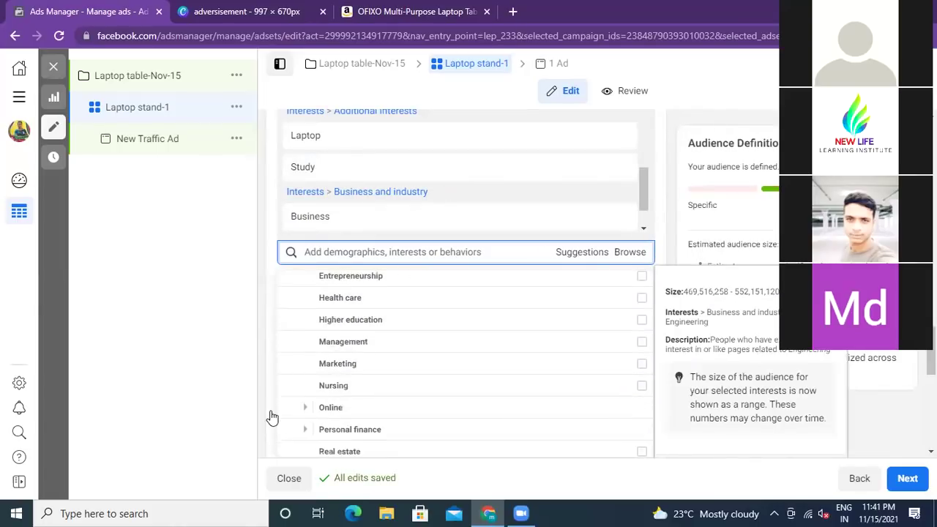
{"action": "scroll", "coordinate": [278, 406], "scroll_direction": "up", "scroll_amount": 1}
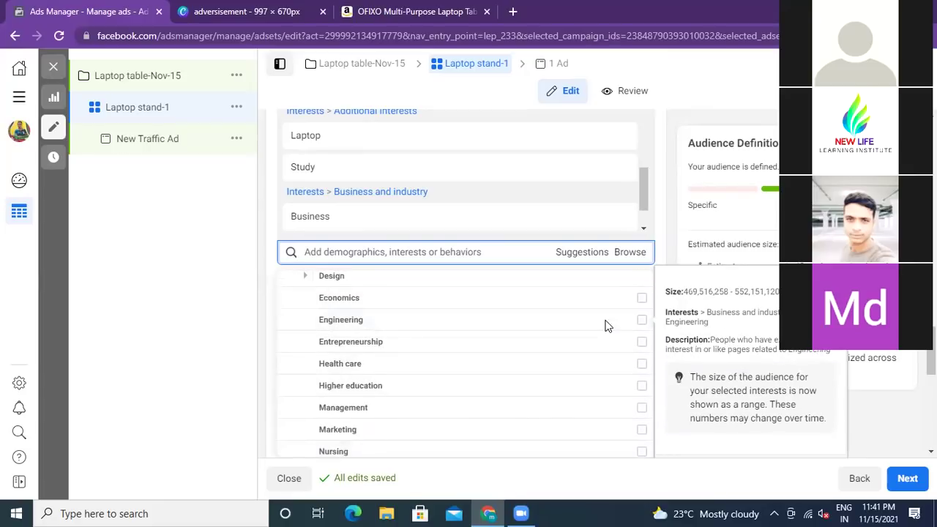
{"action": "left_click", "coordinate": [642, 323]}
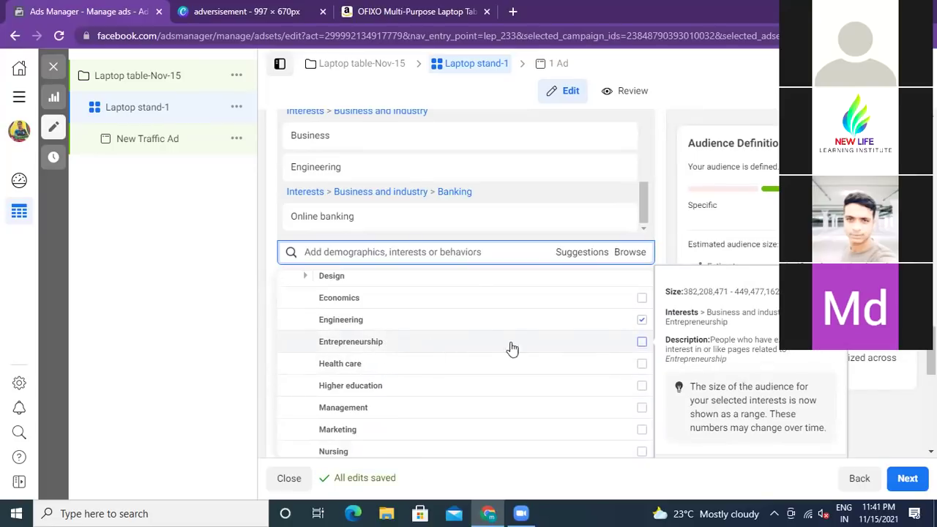
{"action": "left_click", "coordinate": [641, 343]}
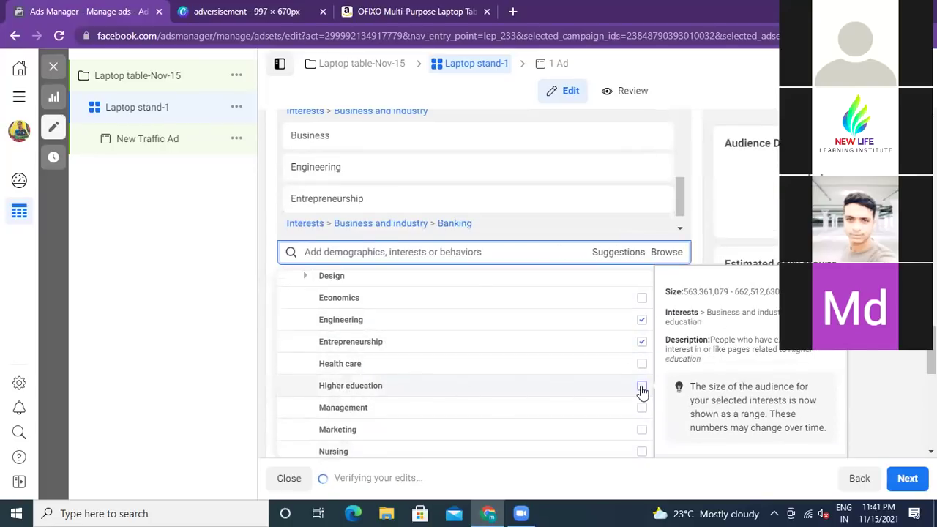
{"action": "left_click", "coordinate": [641, 388]}
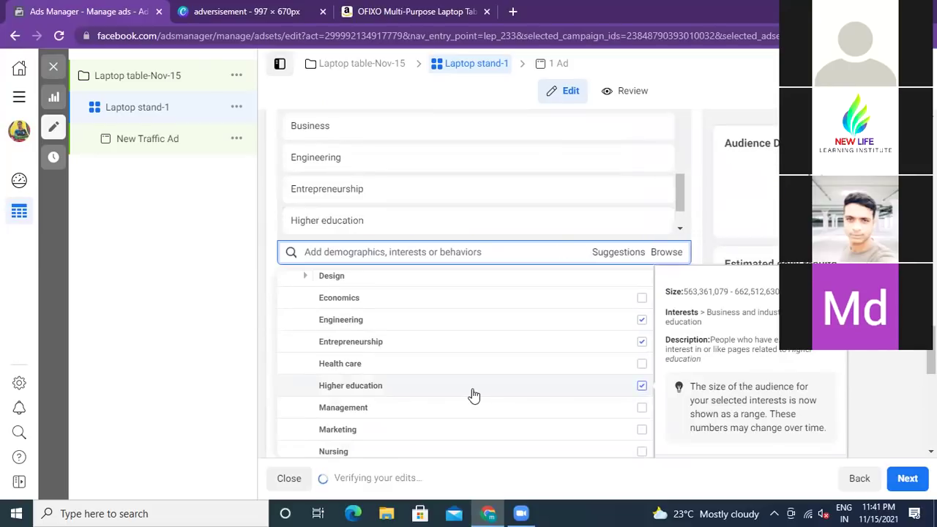
Browse the Online group under Business and industry and the remaining interest categories down to Behaviors.
{"action": "scroll", "coordinate": [473, 393], "scroll_direction": "down", "scroll_amount": 1}
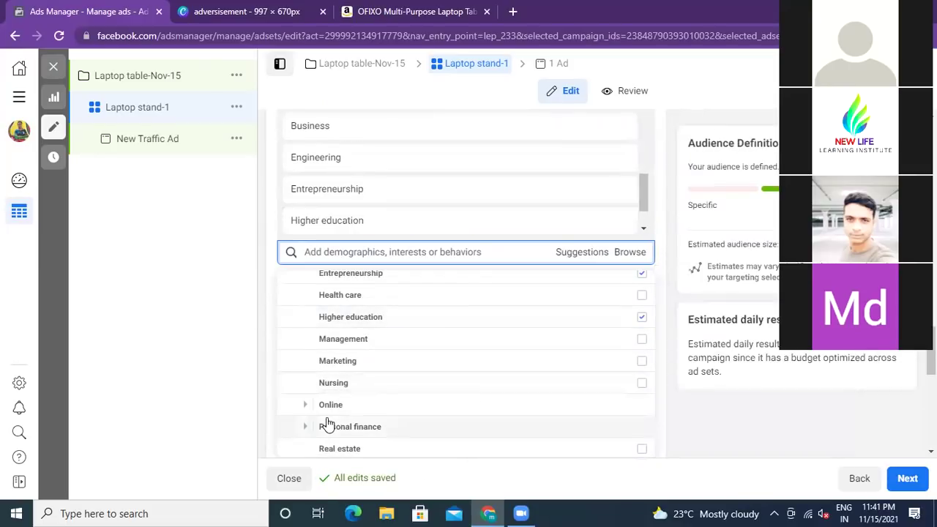
{"action": "left_click", "coordinate": [329, 406]}
{"action": "scroll", "coordinate": [328, 409], "scroll_direction": "down", "scroll_amount": 2}
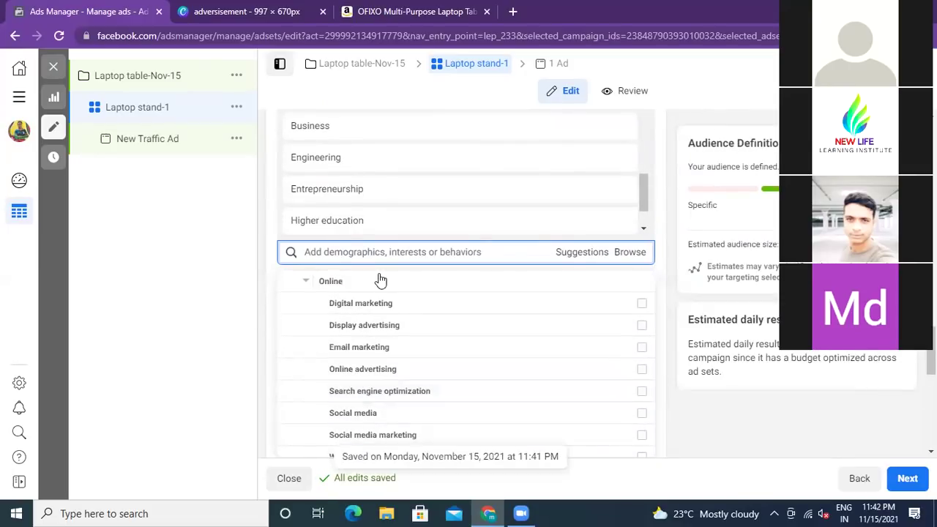
{"action": "scroll", "coordinate": [347, 389], "scroll_direction": "down", "scroll_amount": 3}
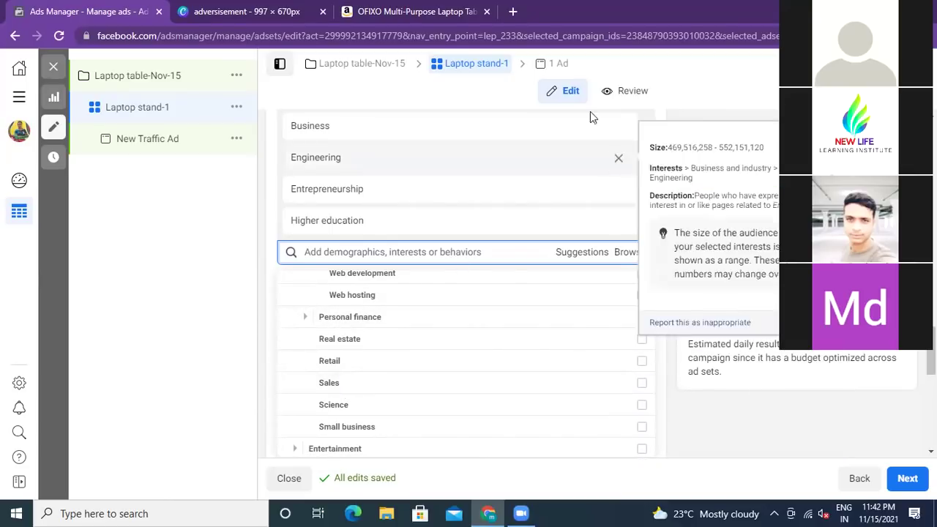
{"action": "scroll", "coordinate": [364, 347], "scroll_direction": "down", "scroll_amount": 3}
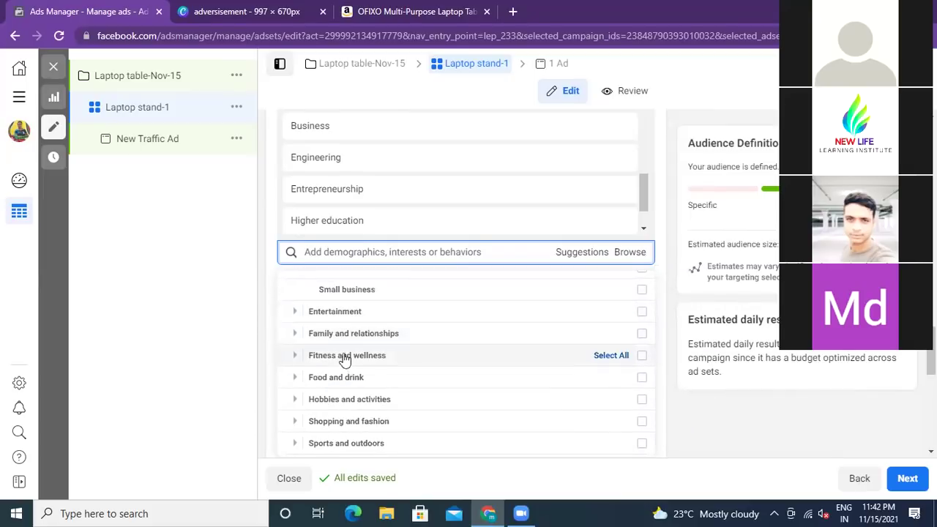
{"action": "scroll", "coordinate": [347, 374], "scroll_direction": "down", "scroll_amount": 4}
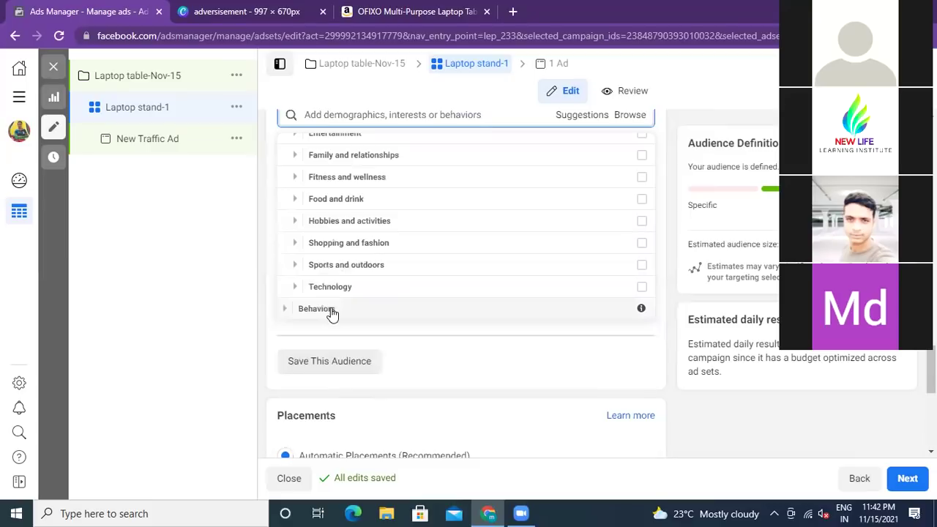
Review the ad set's audience settings, including custom audiences, United States locations, age range and gender.
{"action": "scroll", "coordinate": [275, 345], "scroll_direction": "up", "scroll_amount": 3}
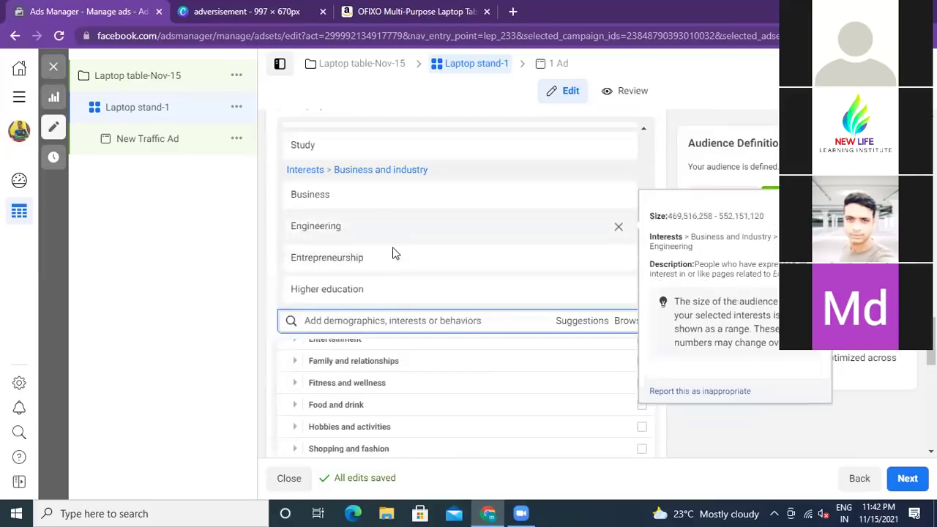
{"action": "scroll", "coordinate": [393, 253], "scroll_direction": "up", "scroll_amount": 5}
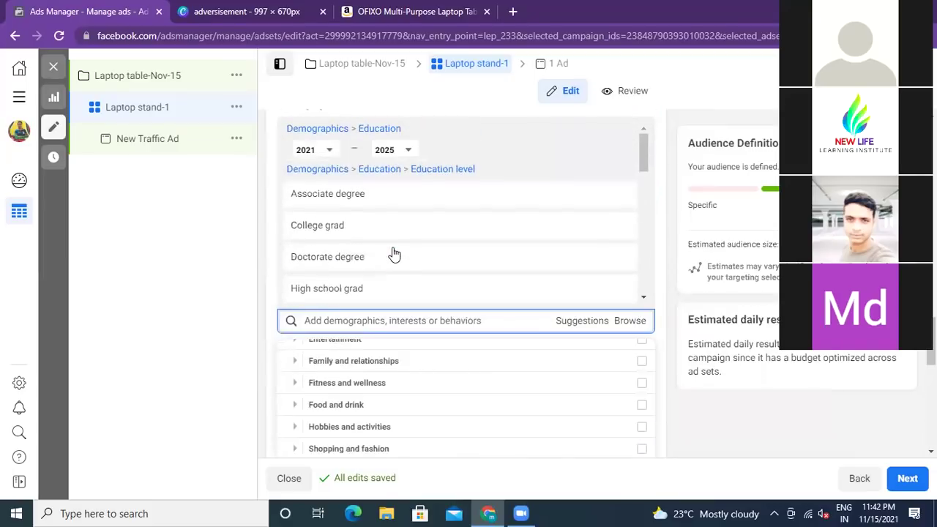
{"action": "scroll", "coordinate": [264, 372], "scroll_direction": "down", "scroll_amount": 2}
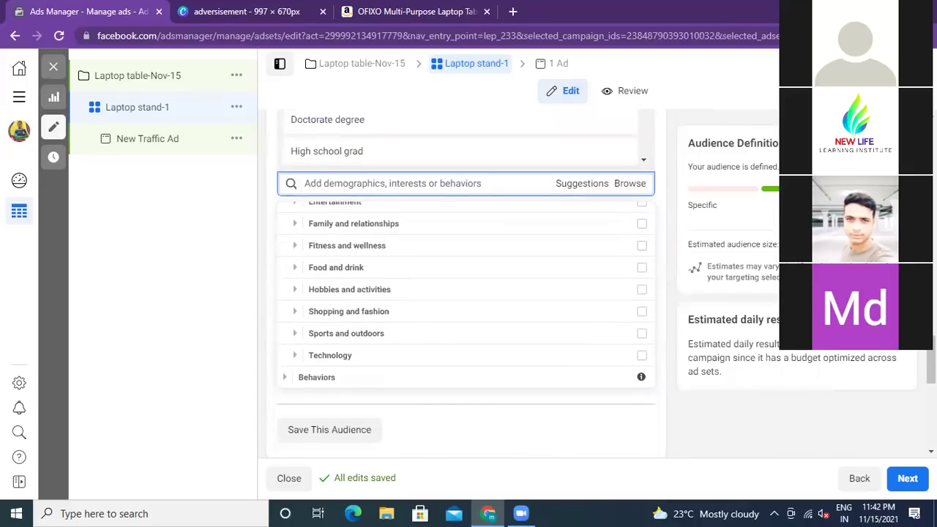
{"action": "scroll", "coordinate": [267, 268], "scroll_direction": "up", "scroll_amount": 5}
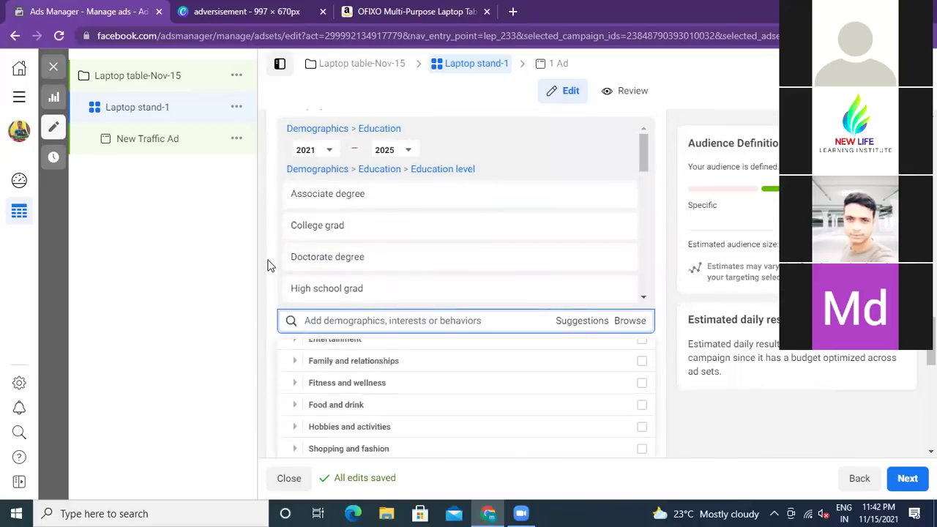
{"action": "scroll", "coordinate": [268, 265], "scroll_direction": "up", "scroll_amount": 3}
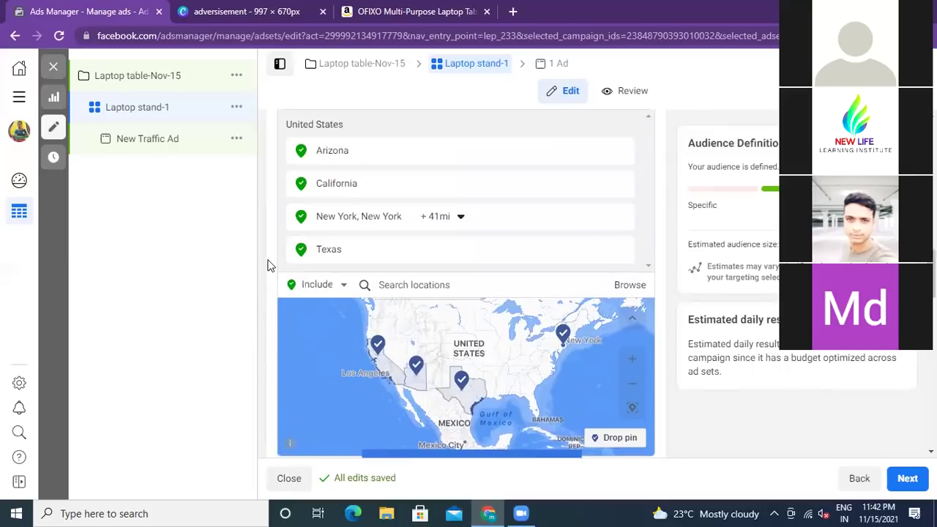
{"action": "scroll", "coordinate": [268, 265], "scroll_direction": "up", "scroll_amount": 2}
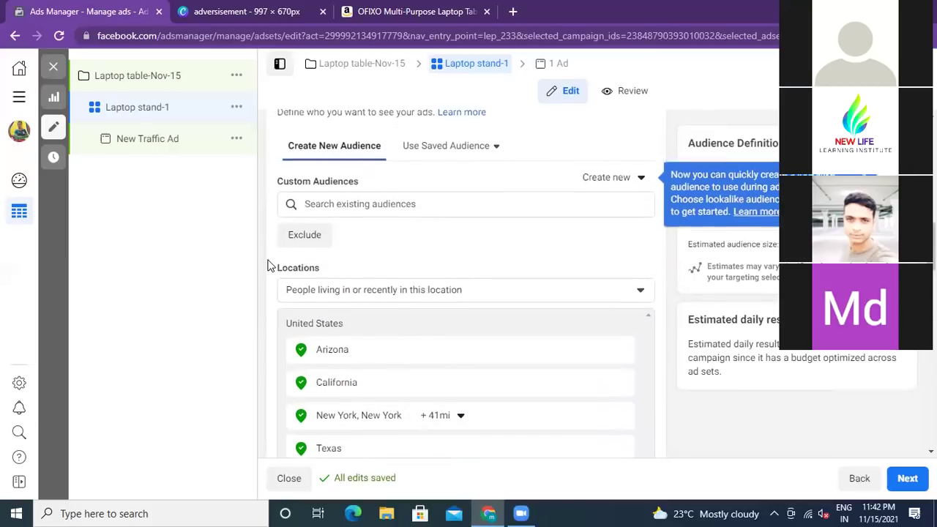
{"action": "scroll", "coordinate": [267, 265], "scroll_direction": "up", "scroll_amount": 3}
{"action": "scroll", "coordinate": [268, 265], "scroll_direction": "down", "scroll_amount": 9}
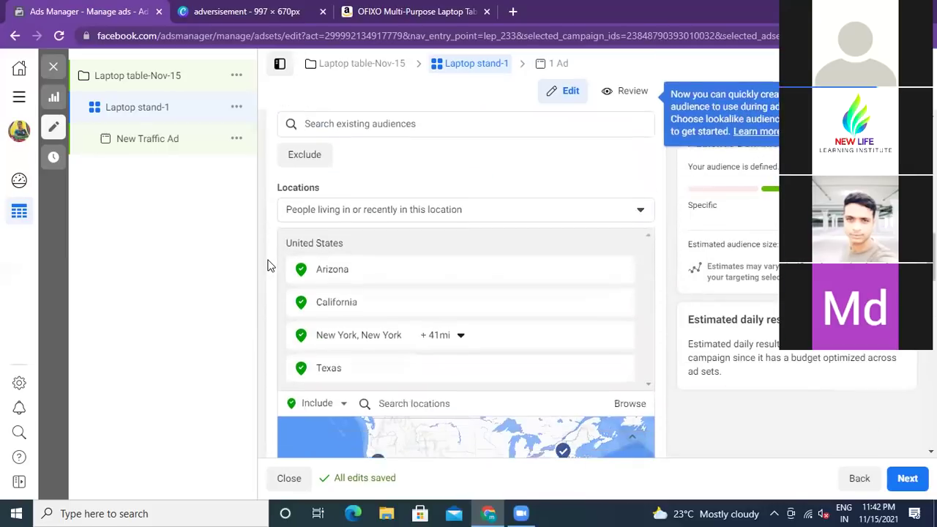
{"action": "scroll", "coordinate": [267, 266], "scroll_direction": "up", "scroll_amount": 2}
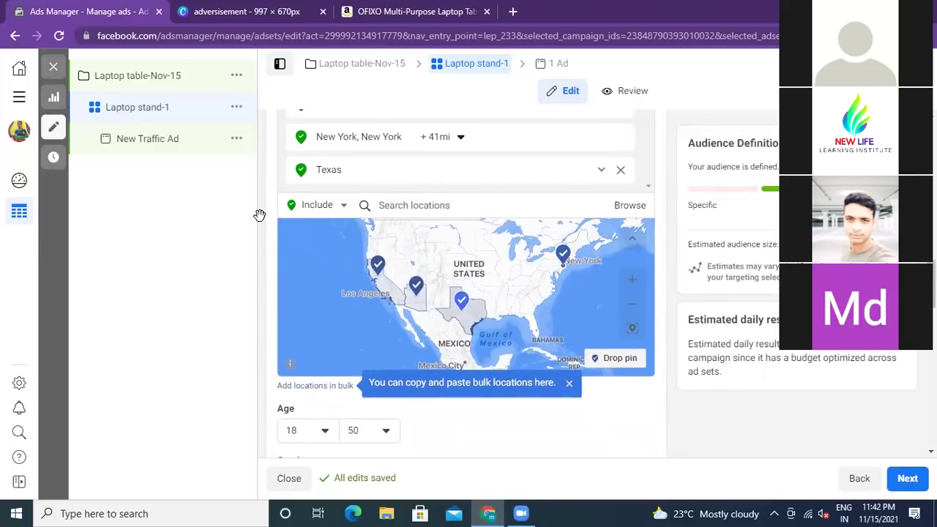
{"action": "scroll", "coordinate": [263, 214], "scroll_direction": "up", "scroll_amount": 4}
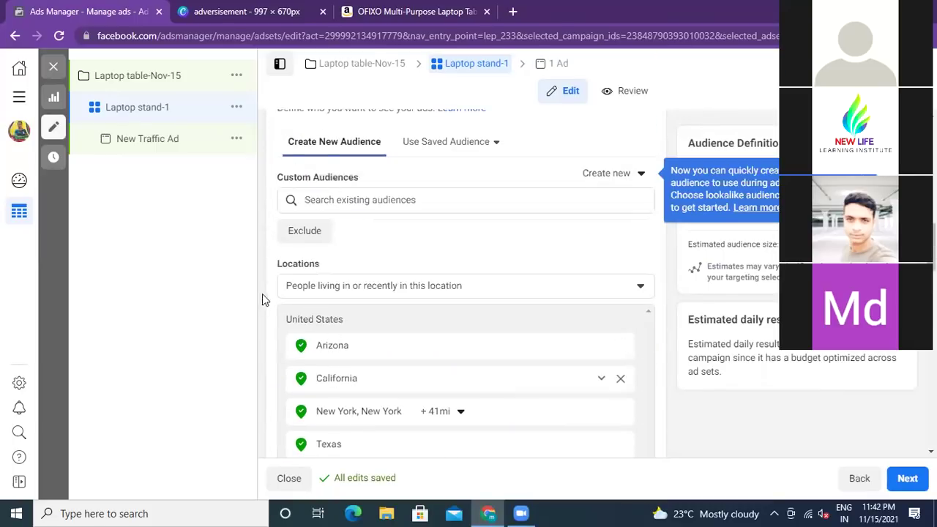
{"action": "scroll", "coordinate": [269, 315], "scroll_direction": "down", "scroll_amount": 2}
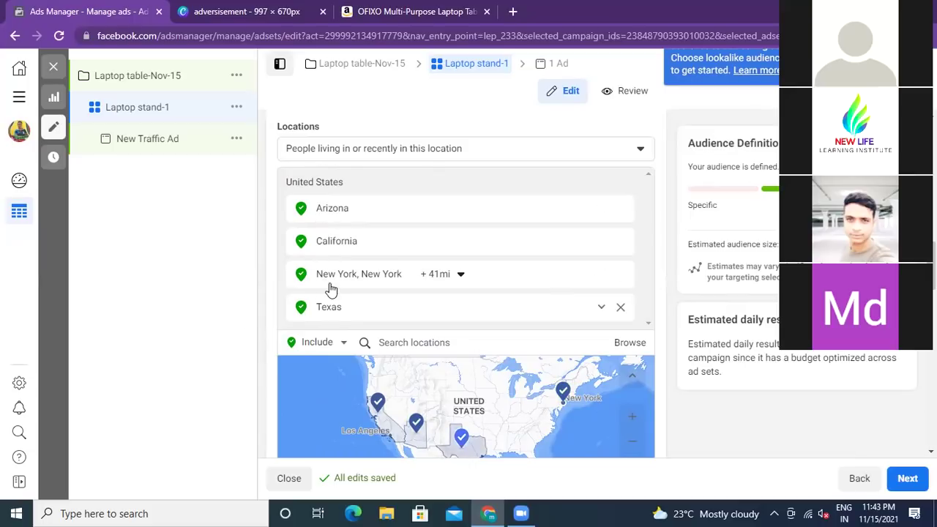
{"action": "scroll", "coordinate": [265, 317], "scroll_direction": "down", "scroll_amount": 1}
{"action": "scroll", "coordinate": [263, 311], "scroll_direction": "down", "scroll_amount": 7}
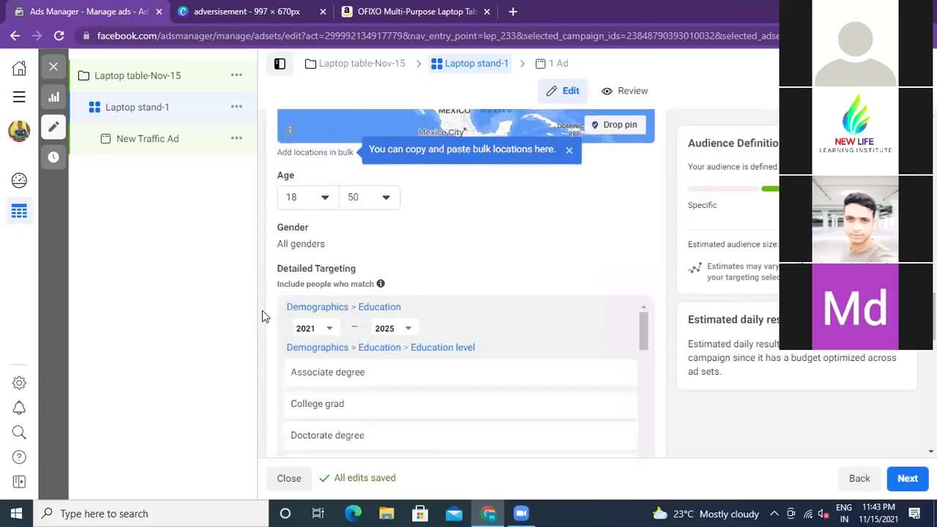
Examine all selected detailed targeting entries, from the education years and levels to the Business and industry interests.
{"action": "scroll", "coordinate": [262, 310], "scroll_direction": "up", "scroll_amount": 1}
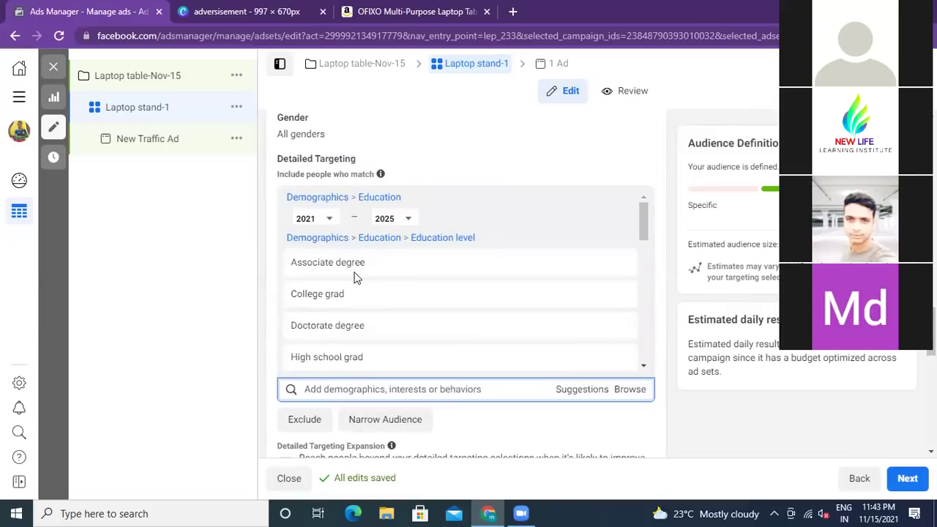
{"action": "scroll", "coordinate": [390, 316], "scroll_direction": "down", "scroll_amount": 1}
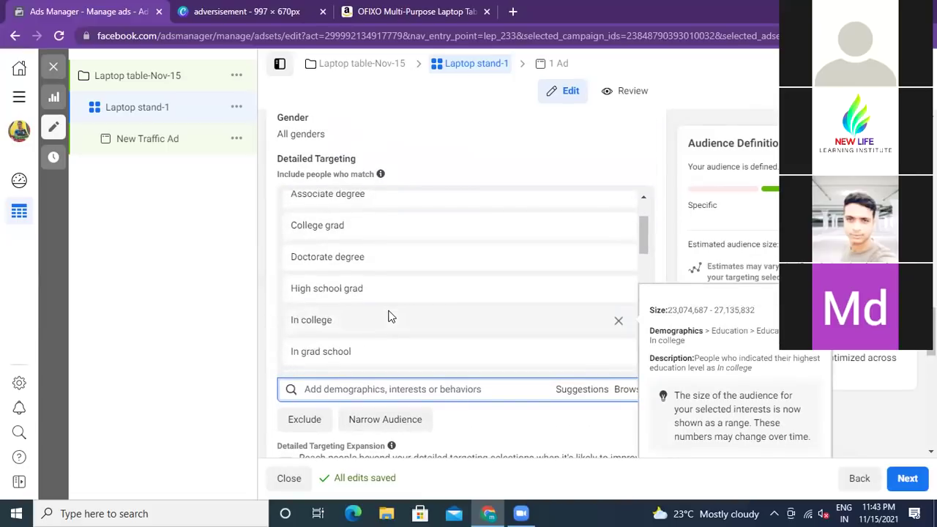
{"action": "scroll", "coordinate": [391, 316], "scroll_direction": "up", "scroll_amount": 1}
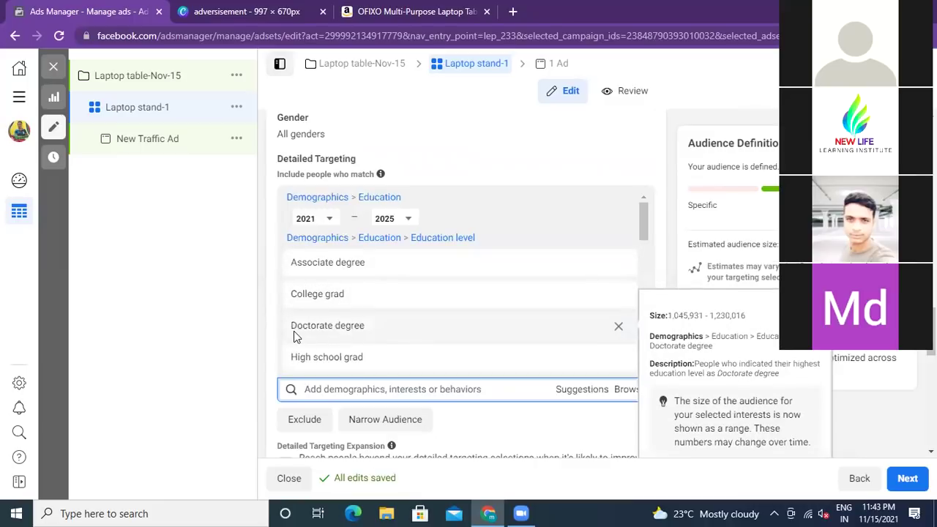
{"action": "scroll", "coordinate": [377, 316], "scroll_direction": "down", "scroll_amount": 1}
{"action": "scroll", "coordinate": [376, 317], "scroll_direction": "down", "scroll_amount": 3}
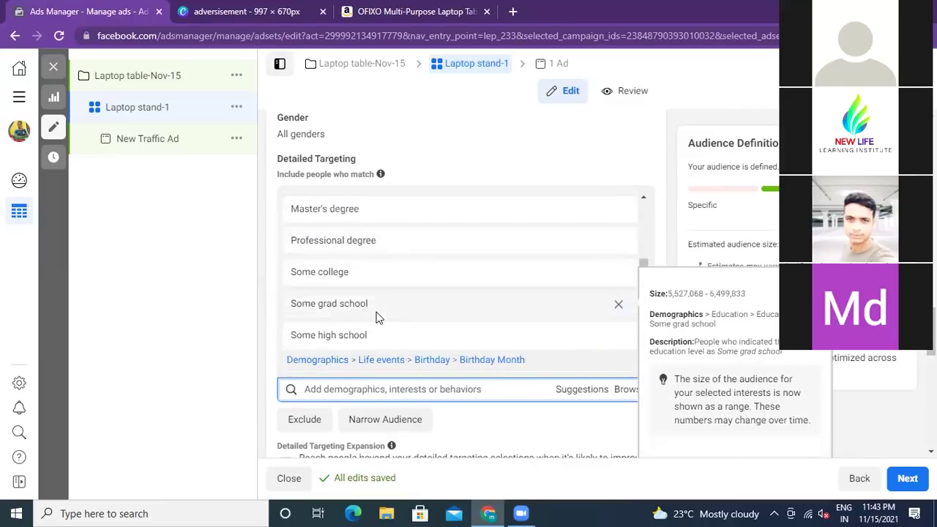
{"action": "scroll", "coordinate": [376, 317], "scroll_direction": "down", "scroll_amount": 3}
{"action": "scroll", "coordinate": [375, 317], "scroll_direction": "down", "scroll_amount": 1}
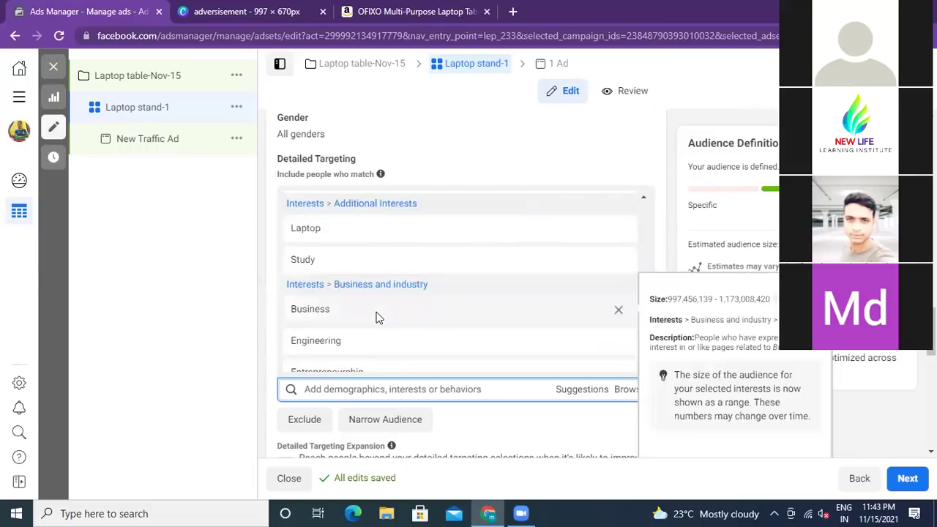
{"action": "scroll", "coordinate": [375, 317], "scroll_direction": "down", "scroll_amount": 3}
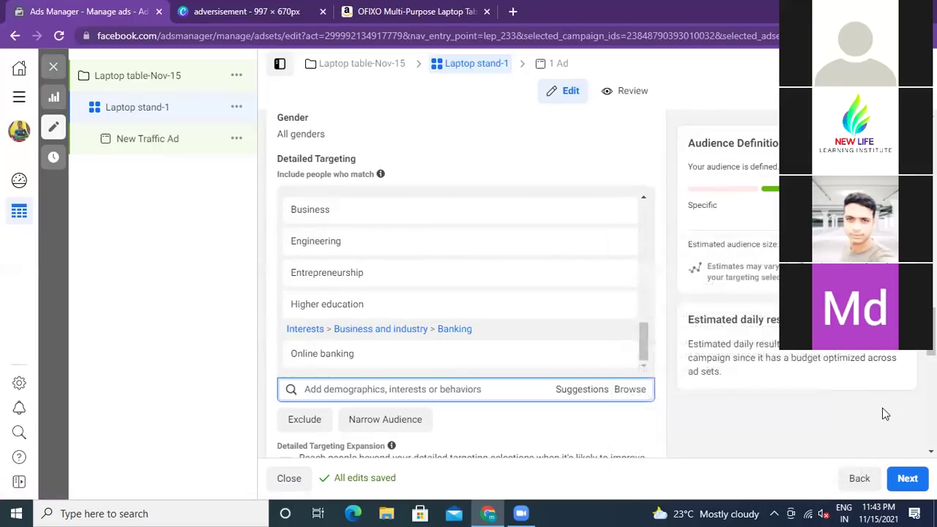
Remove the Online banking and Higher education interests from the audience's detailed targeting.
{"action": "mouse_move", "coordinate": [377, 354]}
{"action": "mouse_move", "coordinate": [312, 363]}
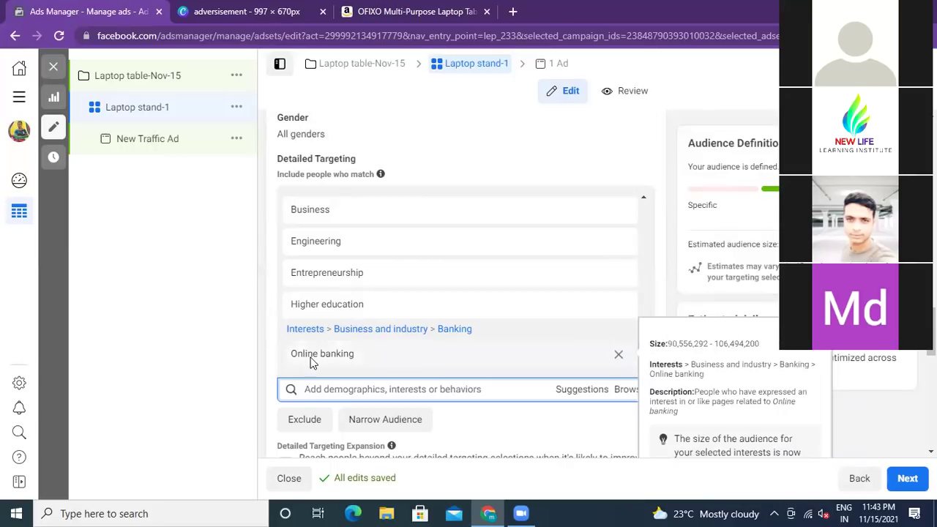
{"action": "left_click", "coordinate": [619, 357]}
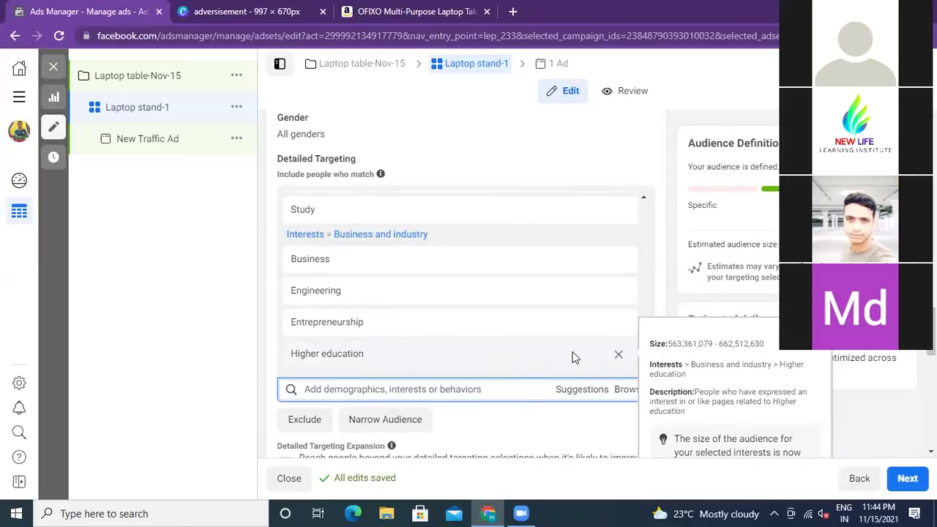
{"action": "left_click", "coordinate": [619, 359]}
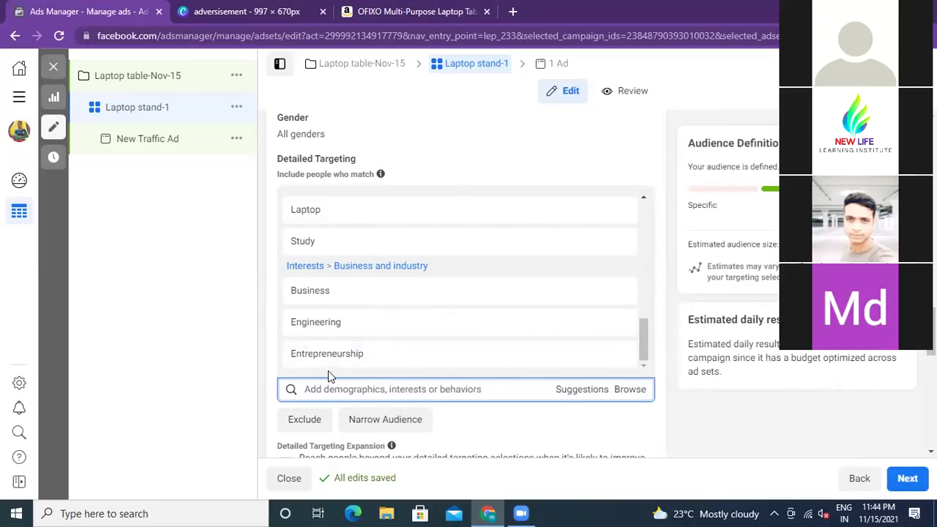
Look over the remaining Business and industry interests and the selected education levels in the detailed targeting.
{"action": "mouse_move", "coordinate": [328, 366]}
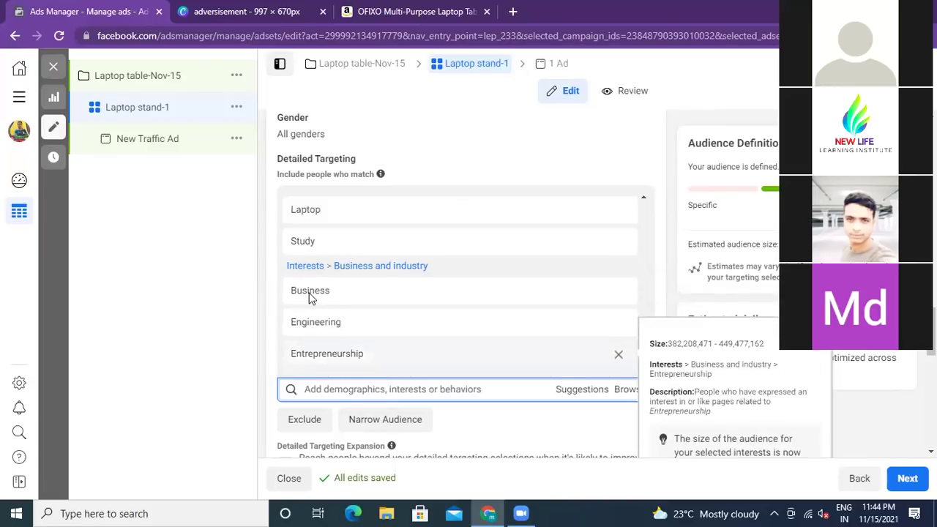
{"action": "mouse_move", "coordinate": [316, 334]}
{"action": "scroll", "coordinate": [322, 359], "scroll_direction": "up", "scroll_amount": 5}
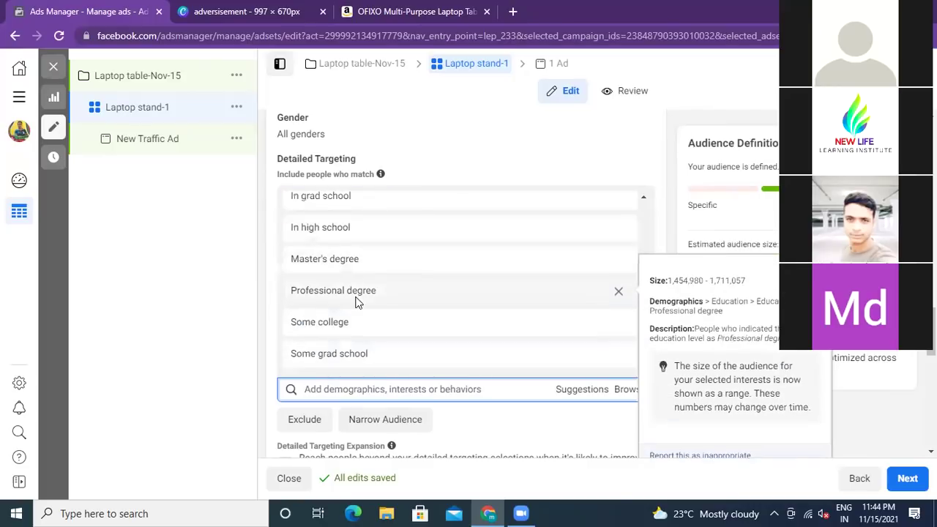
{"action": "scroll", "coordinate": [357, 302], "scroll_direction": "up", "scroll_amount": 2}
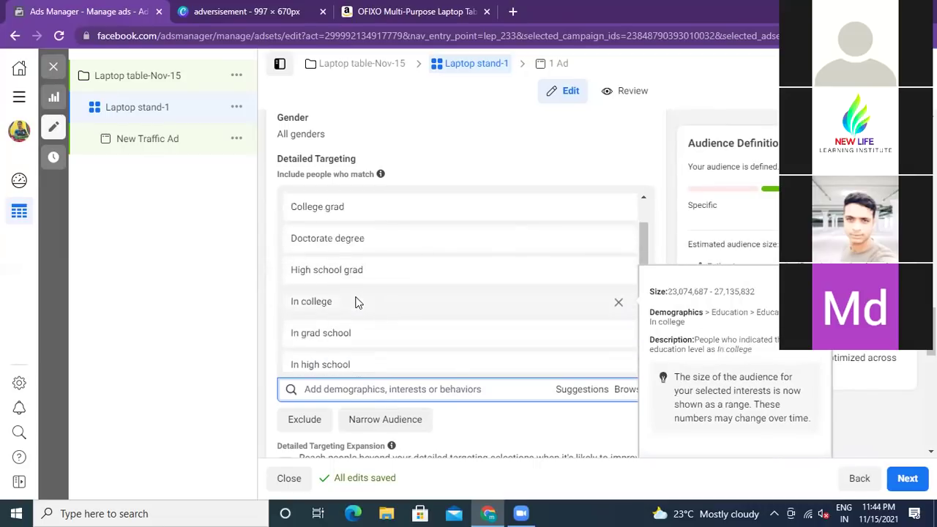
{"action": "scroll", "coordinate": [357, 303], "scroll_direction": "up", "scroll_amount": 2}
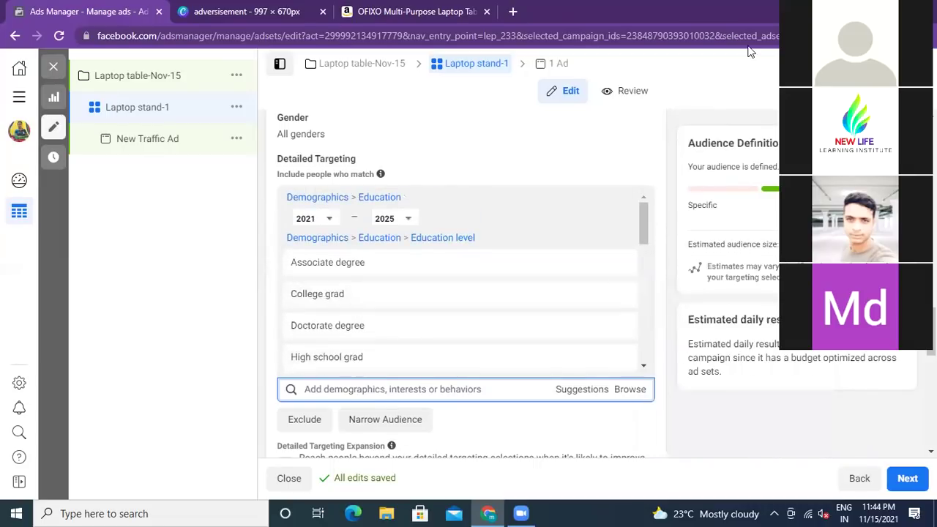
{"action": "scroll", "coordinate": [342, 299], "scroll_direction": "down", "scroll_amount": 5}
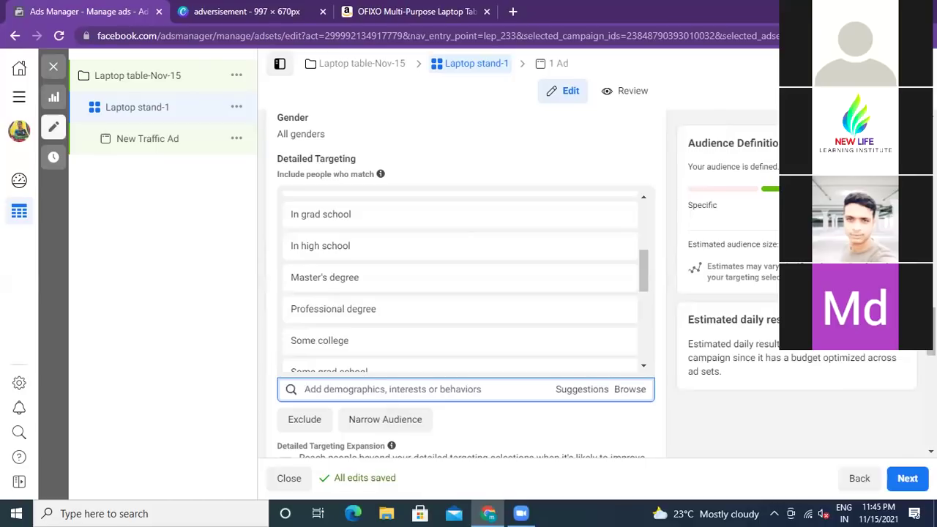
View the explanation of how the estimated audience size is calculated and dismiss it.
{"action": "mouse_move", "coordinate": [791, 244]}
{"action": "left_click_drag", "start_coordinate": [624, 258], "coordinate": [864, 468]}
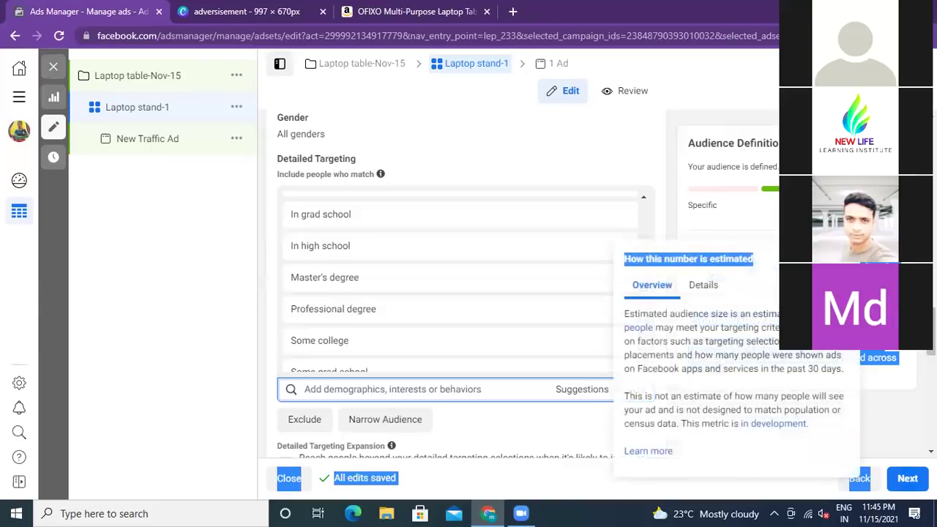
{"action": "left_click", "coordinate": [884, 433]}
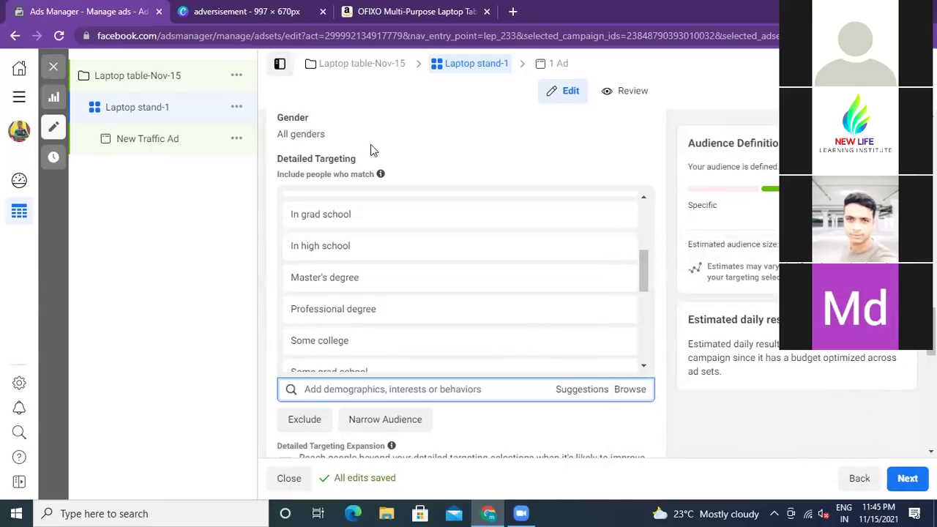
Recheck the Laptop, Study and business interests against the education levels in the included targeting list.
{"action": "mouse_move", "coordinate": [339, 344]}
{"action": "scroll", "coordinate": [358, 306], "scroll_direction": "down", "scroll_amount": 4}
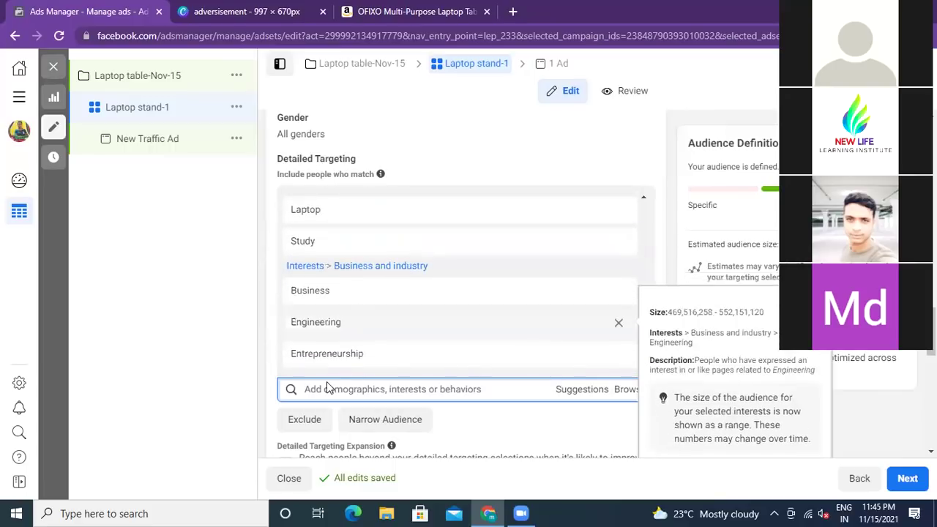
{"action": "scroll", "coordinate": [330, 332], "scroll_direction": "up", "scroll_amount": 4}
{"action": "scroll", "coordinate": [330, 332], "scroll_direction": "up", "scroll_amount": 3}
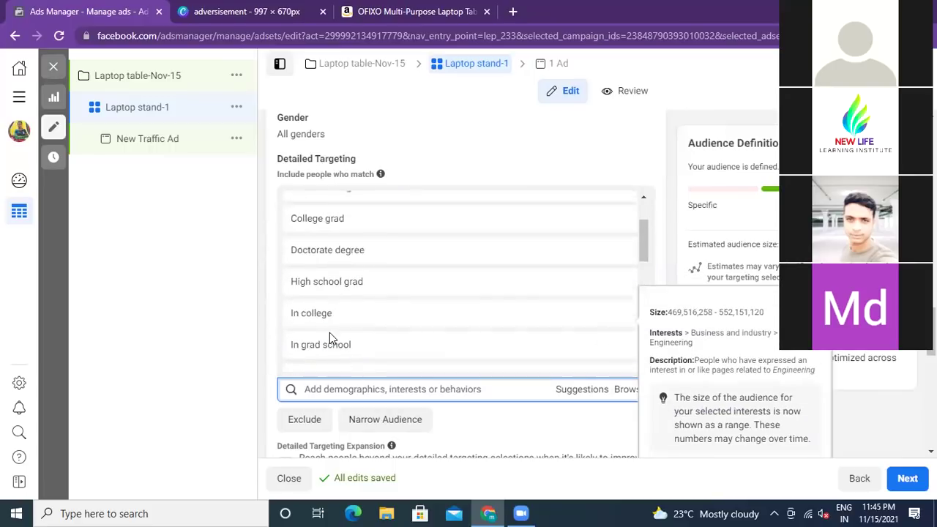
{"action": "scroll", "coordinate": [330, 333], "scroll_direction": "down", "scroll_amount": 3}
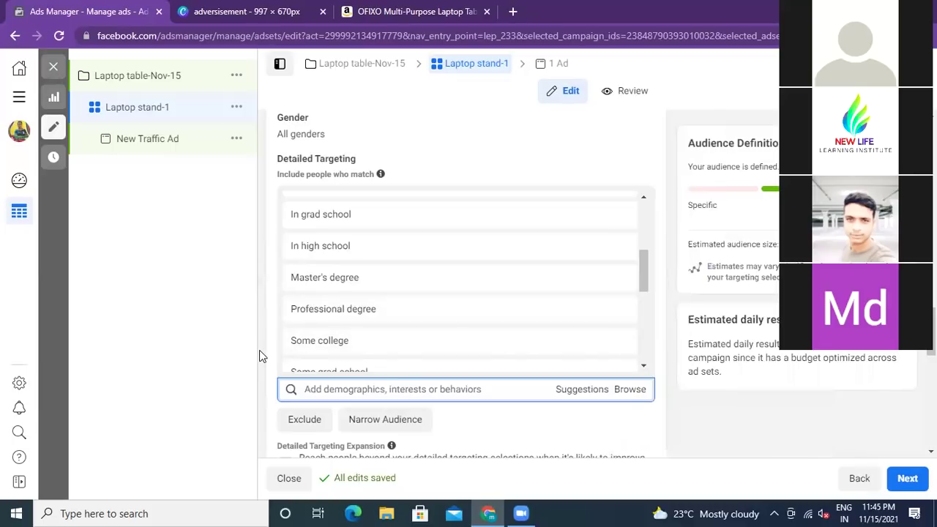
Review the ad set's locations, age range, languages and included education levels across the audience settings.
{"action": "scroll", "coordinate": [259, 350], "scroll_direction": "down", "scroll_amount": 5}
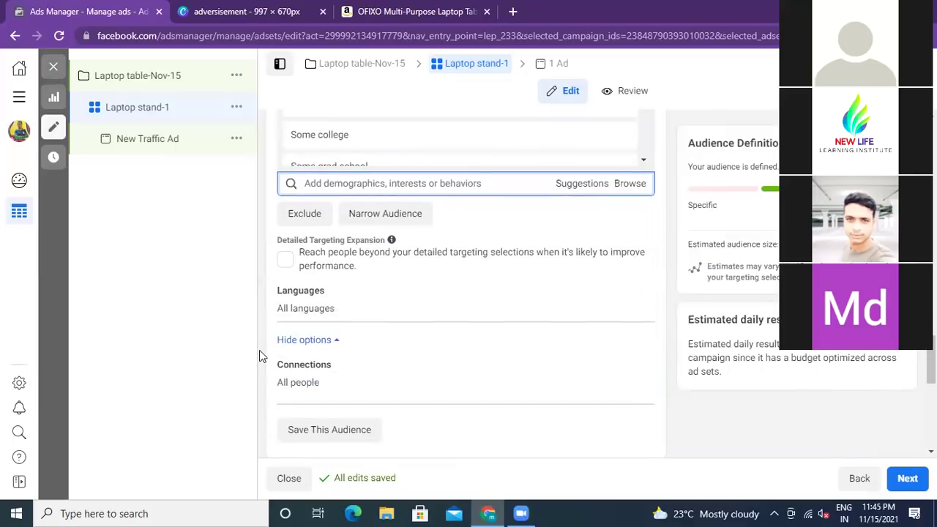
{"action": "scroll", "coordinate": [259, 350], "scroll_direction": "up", "scroll_amount": 2}
{"action": "scroll", "coordinate": [259, 350], "scroll_direction": "up", "scroll_amount": 6}
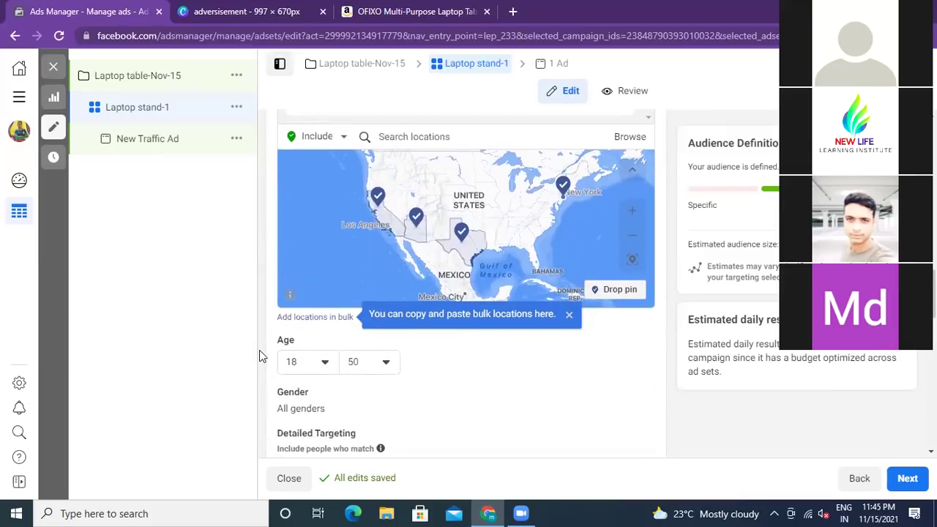
{"action": "scroll", "coordinate": [259, 350], "scroll_direction": "up", "scroll_amount": 4}
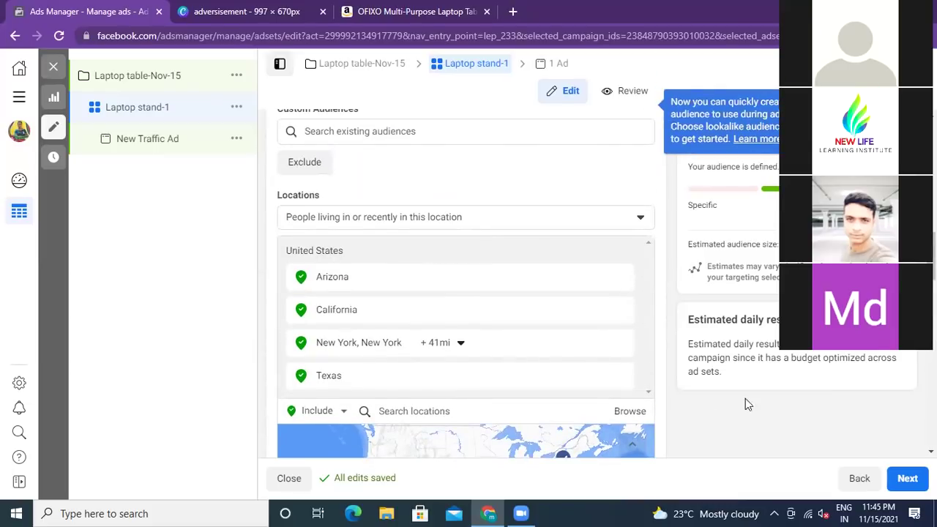
{"action": "scroll", "coordinate": [686, 415], "scroll_direction": "down", "scroll_amount": 5}
{"action": "scroll", "coordinate": [686, 414], "scroll_direction": "down", "scroll_amount": 4}
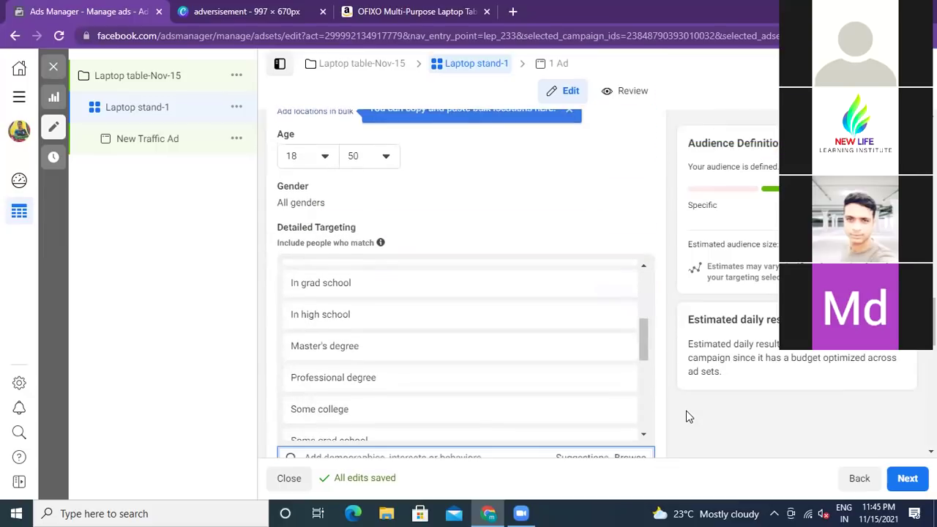
{"action": "mouse_move", "coordinate": [350, 196]}
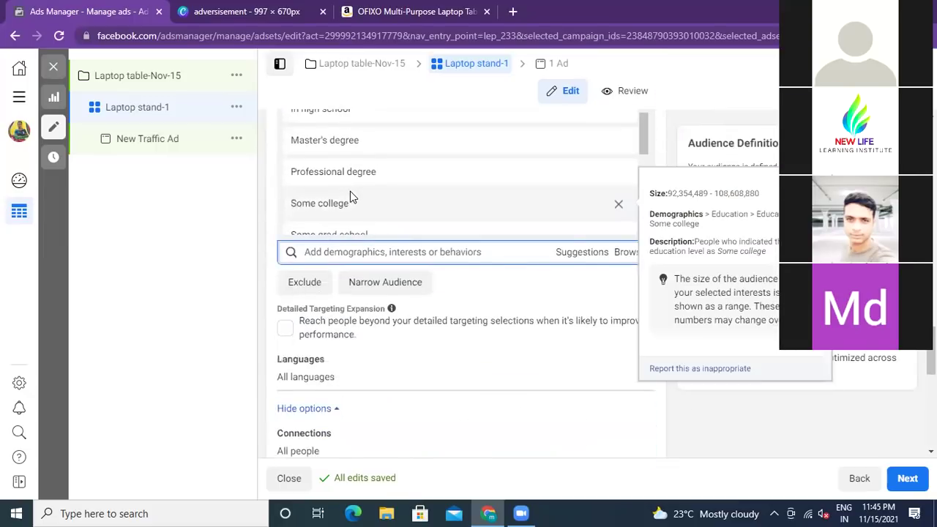
{"action": "scroll", "coordinate": [367, 206], "scroll_direction": "up", "scroll_amount": 3}
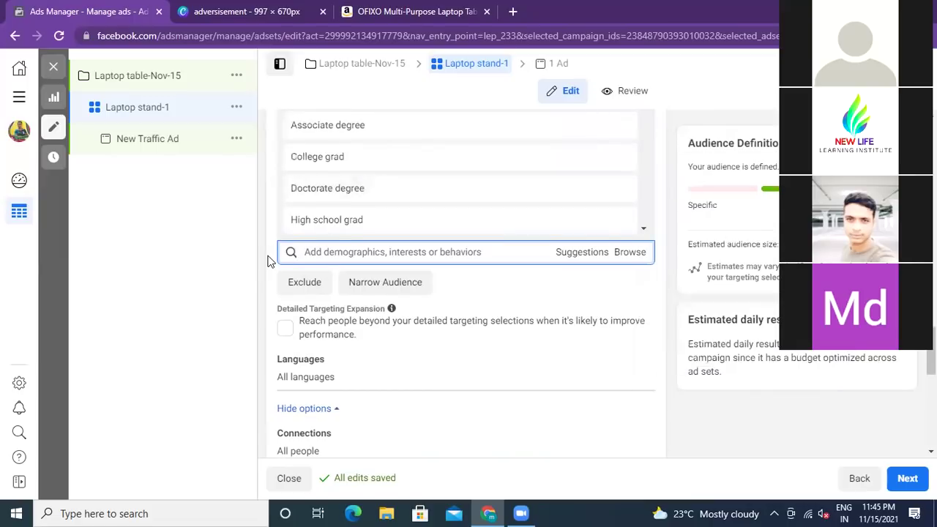
{"action": "scroll", "coordinate": [268, 258], "scroll_direction": "up", "scroll_amount": 3}
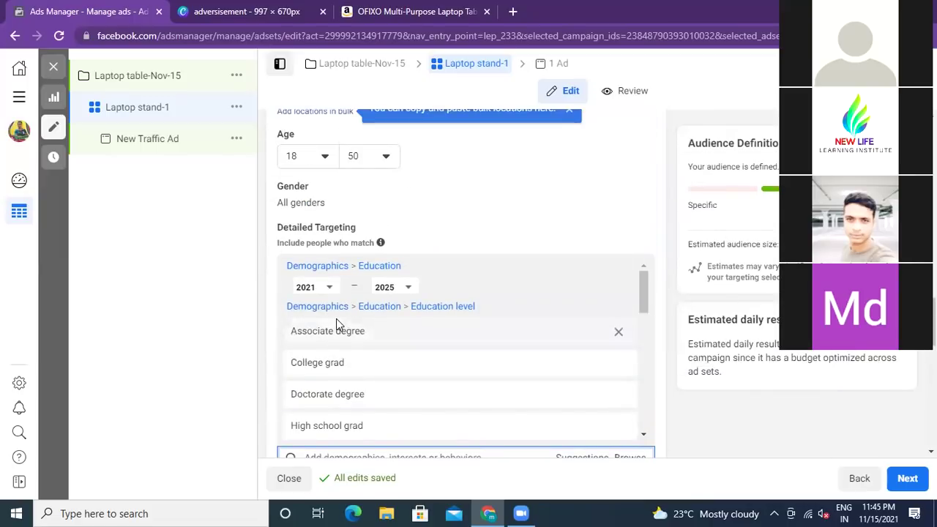
{"action": "mouse_move", "coordinate": [345, 369]}
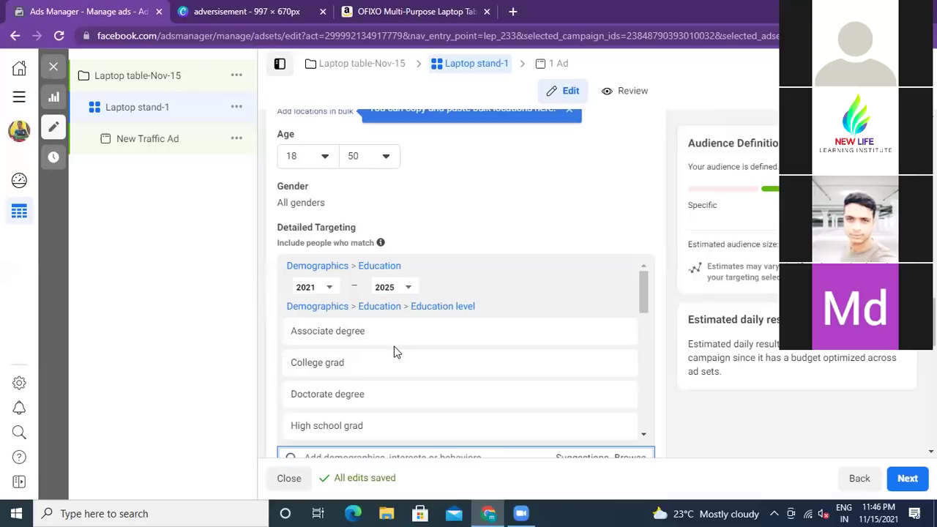
{"action": "mouse_move", "coordinate": [381, 365]}
Switch to the Canva advertisement design to view its targeting notes, and return to the ad set in Ads Manager.
{"action": "scroll", "coordinate": [667, 212], "scroll_direction": "down", "scroll_amount": 3}
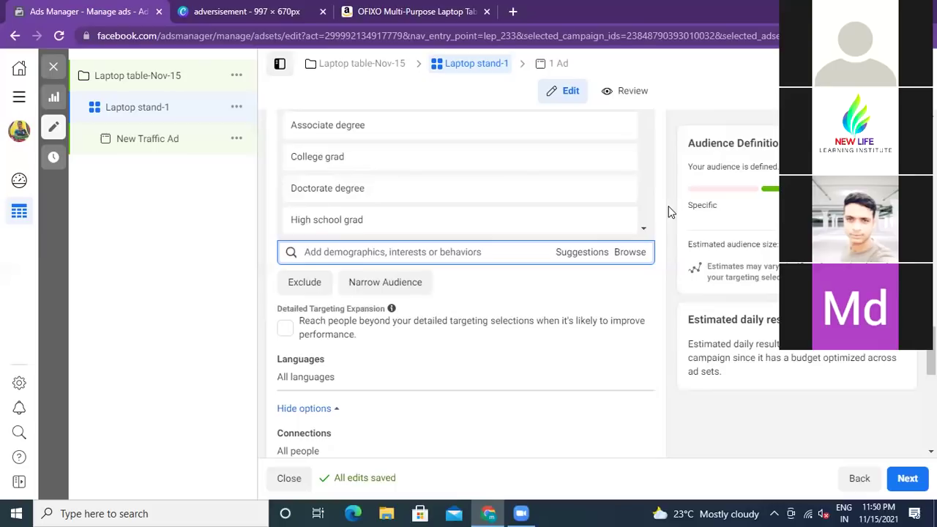
{"action": "left_click", "coordinate": [227, 12]}
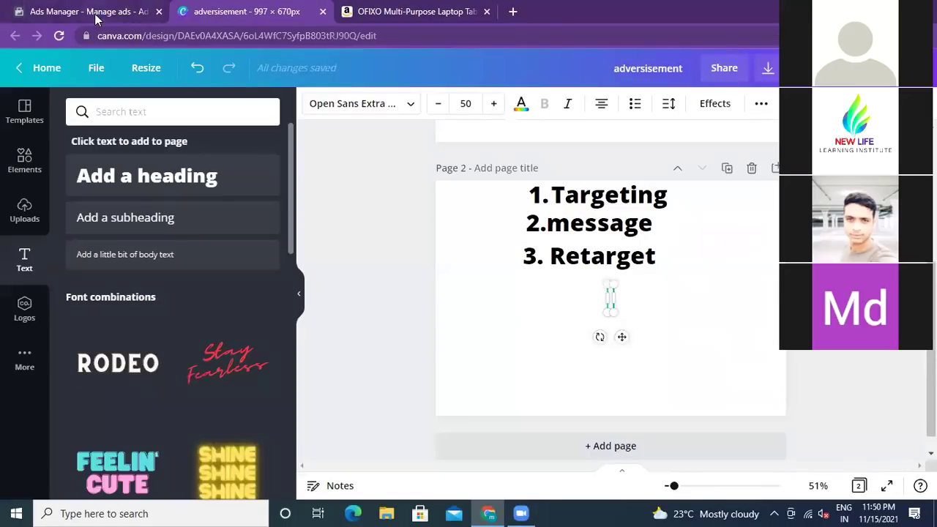
{"action": "left_click", "coordinate": [94, 13]}
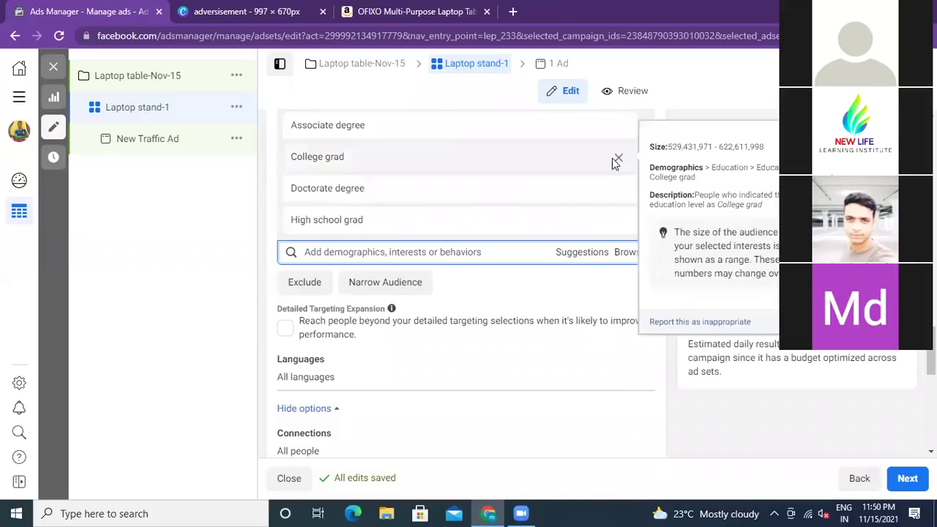
Browse the Behaviors categories available for detailed targeting and close the list without adding any.
{"action": "left_click", "coordinate": [631, 256]}
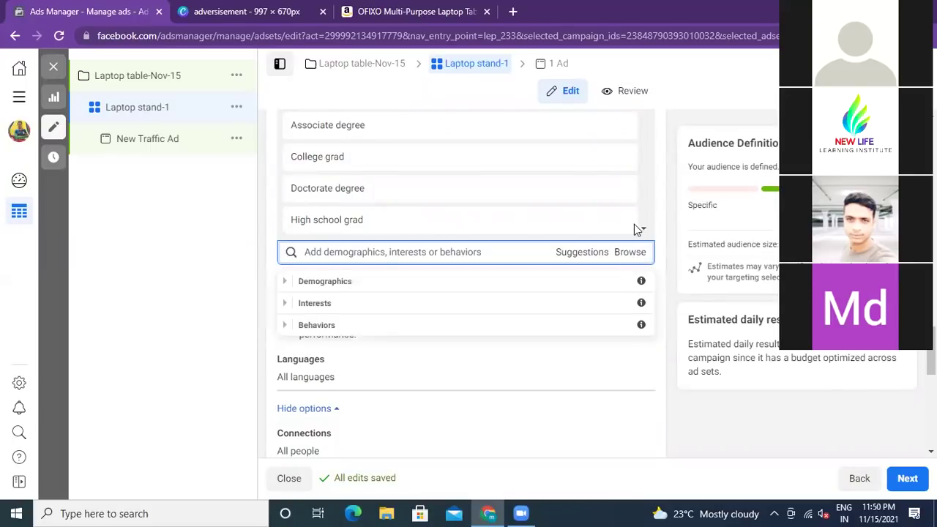
{"action": "left_click", "coordinate": [334, 327]}
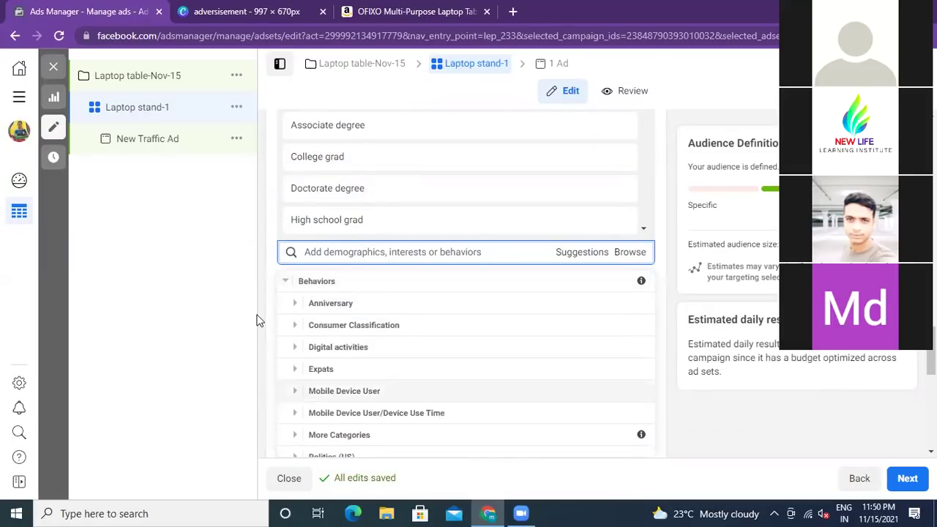
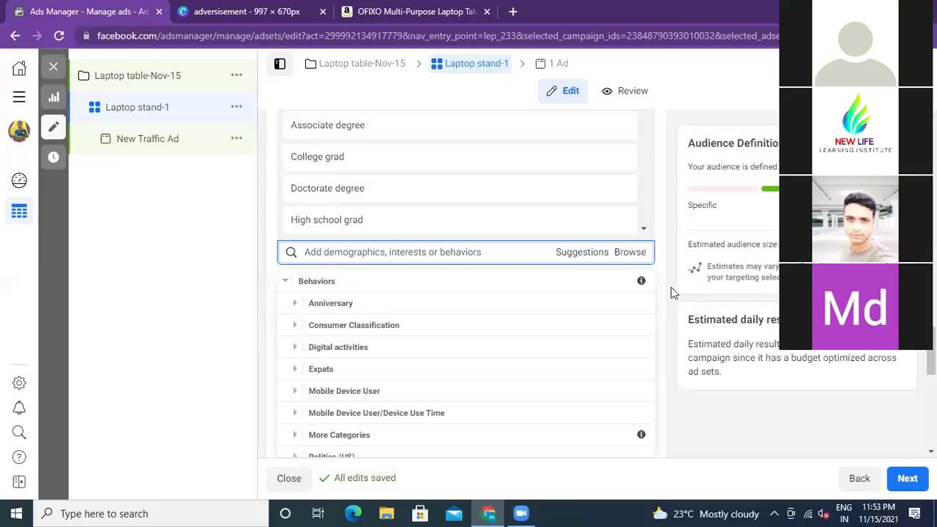
{"action": "scroll", "coordinate": [673, 312], "scroll_direction": "down", "scroll_amount": 1}
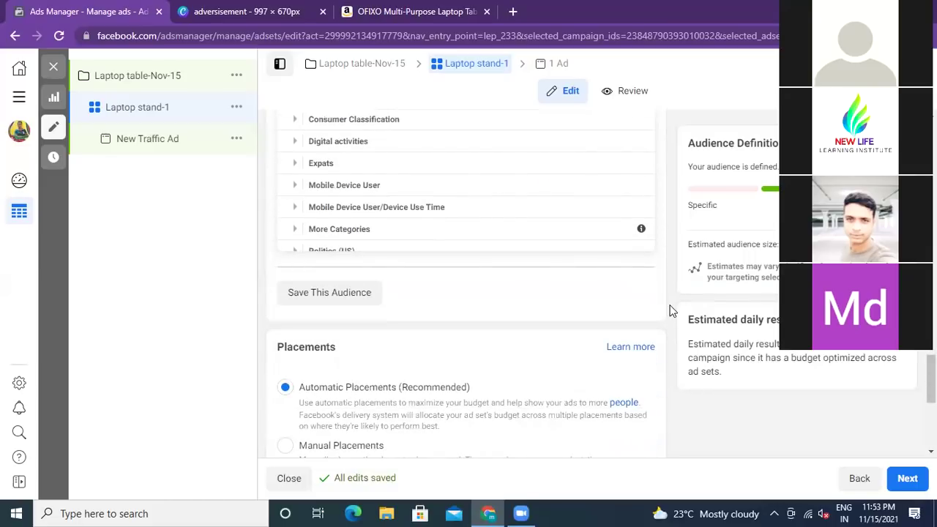
{"action": "scroll", "coordinate": [669, 312], "scroll_direction": "up", "scroll_amount": 5}
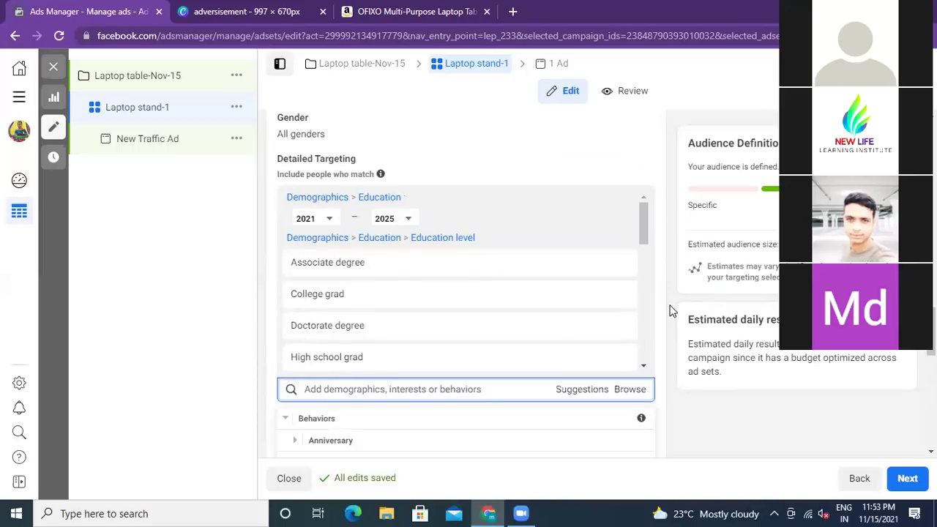
{"action": "scroll", "coordinate": [674, 312], "scroll_direction": "down", "scroll_amount": 3}
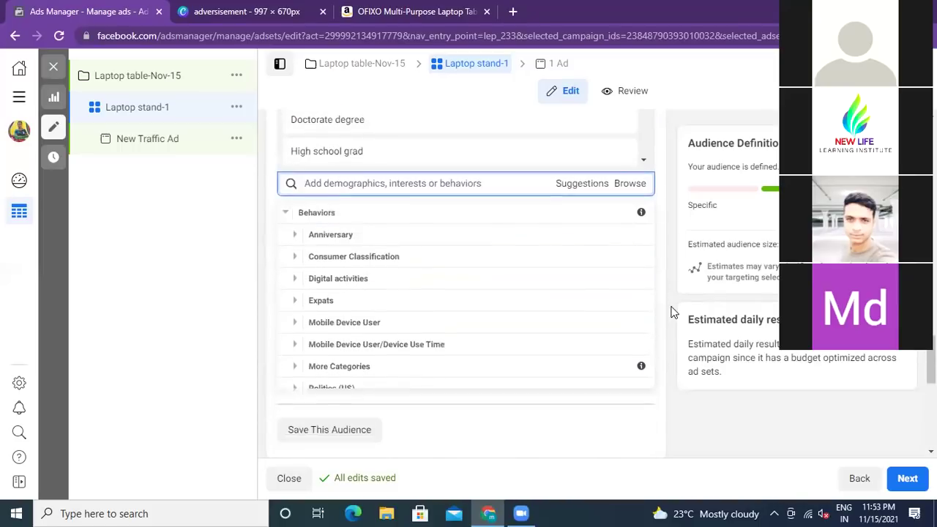
{"action": "left_click", "coordinate": [710, 268]}
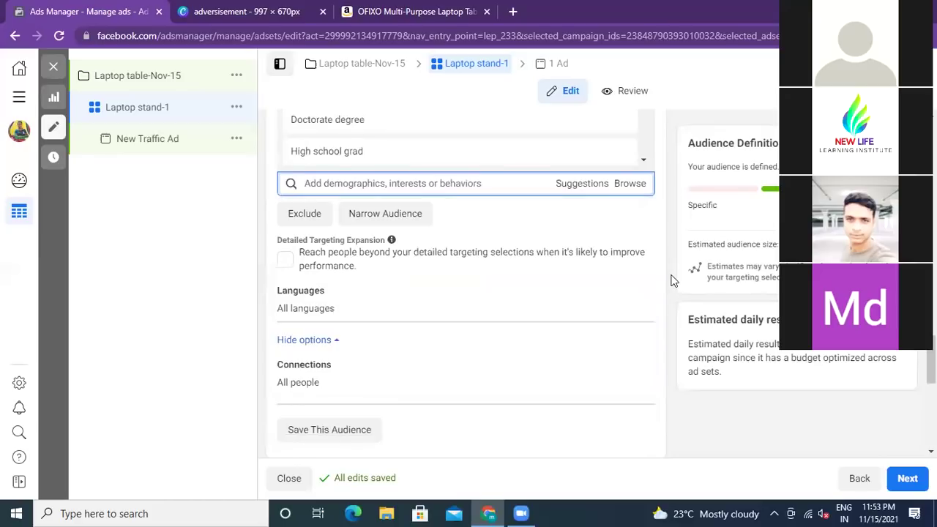
Change the ad set's placement option to Manual Placements.
{"action": "scroll", "coordinate": [672, 280], "scroll_direction": "down", "scroll_amount": 3}
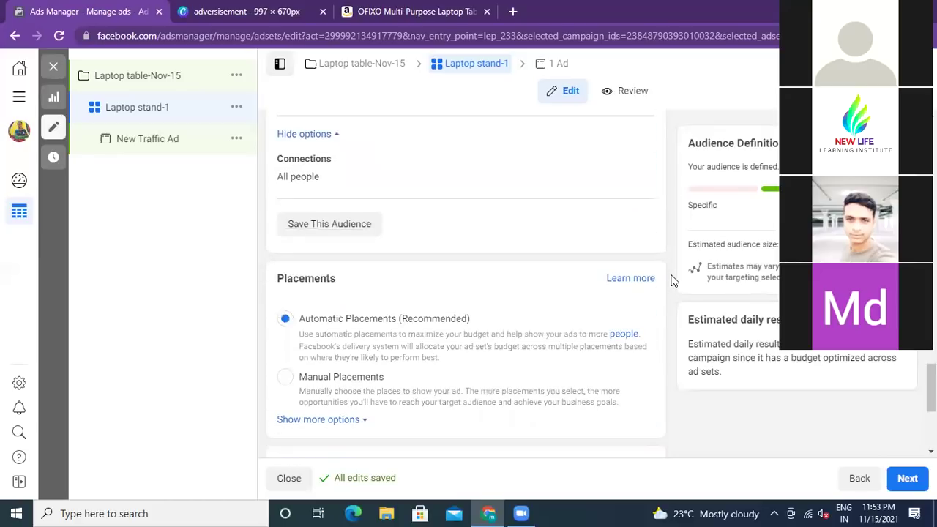
{"action": "scroll", "coordinate": [672, 280], "scroll_direction": "down", "scroll_amount": 3}
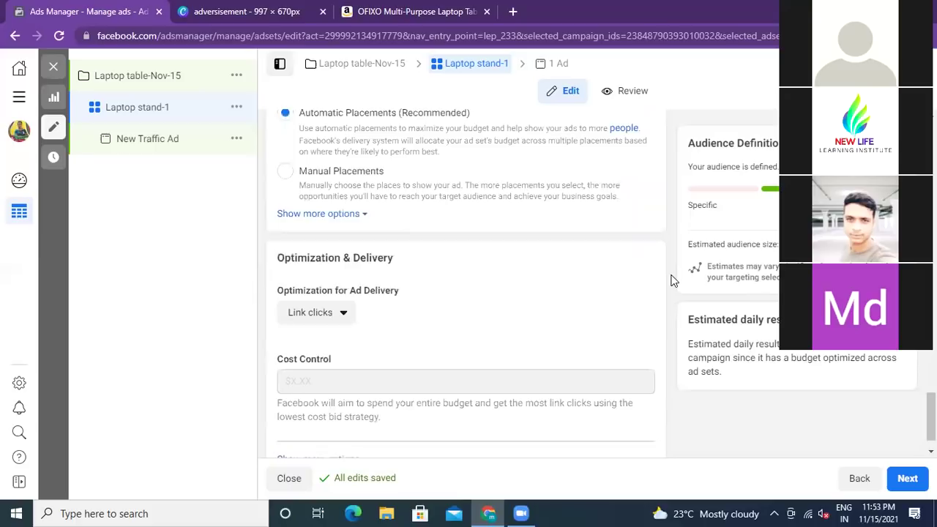
{"action": "scroll", "coordinate": [672, 280], "scroll_direction": "up", "scroll_amount": 2}
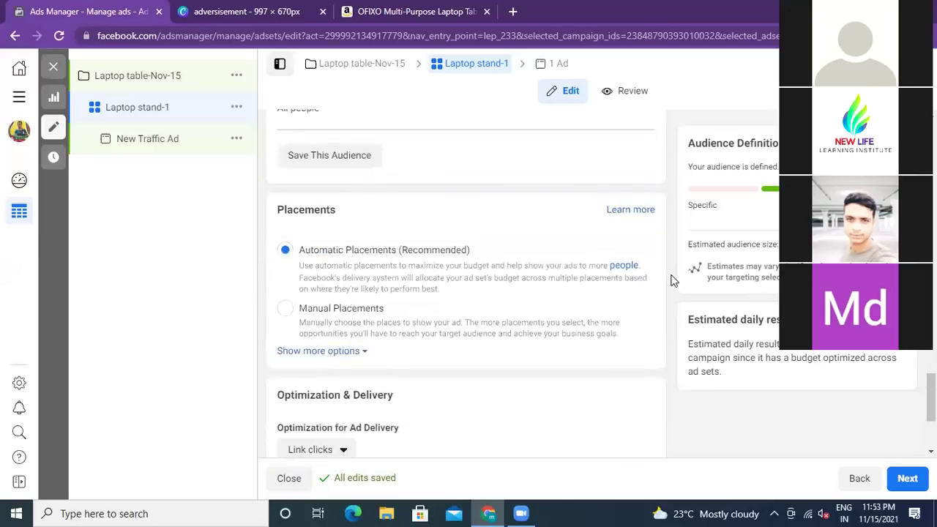
{"action": "left_click", "coordinate": [353, 252]}
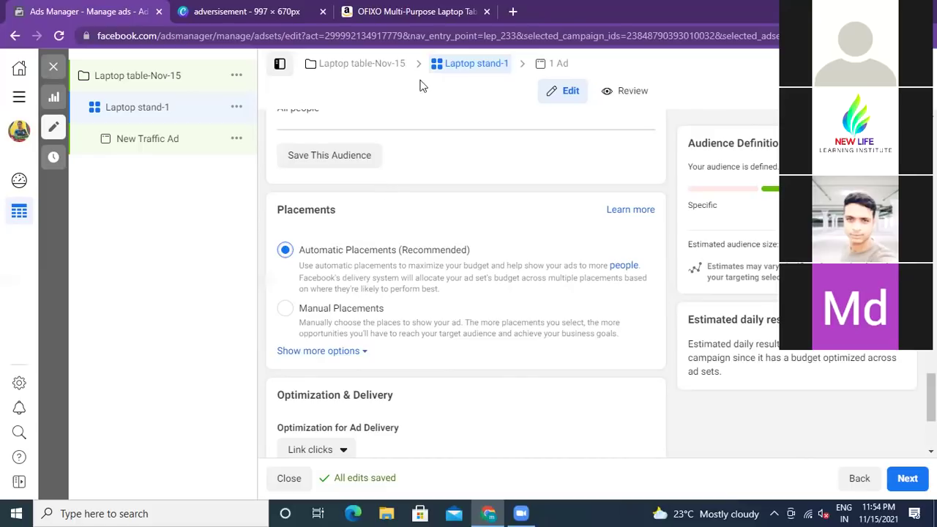
{"action": "left_click", "coordinate": [285, 309]}
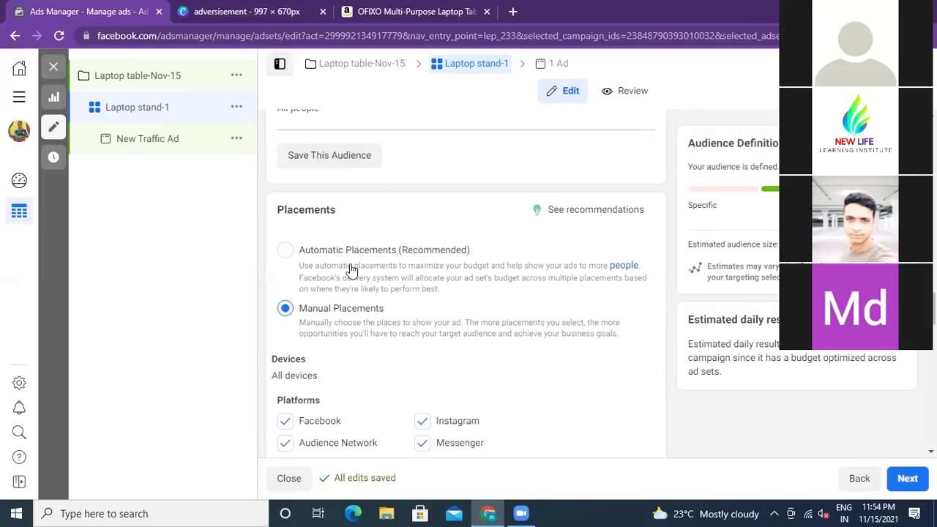
Exclude the Instagram, Messenger and Audience Network platforms from the manual placements, keeping Facebook selected.
{"action": "scroll", "coordinate": [351, 269], "scroll_direction": "down", "scroll_amount": 3}
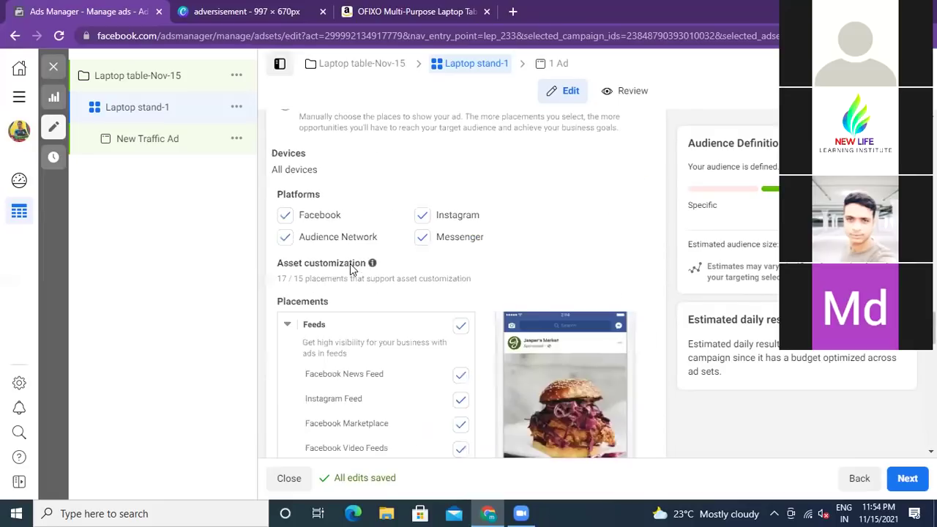
{"action": "left_click", "coordinate": [423, 215]}
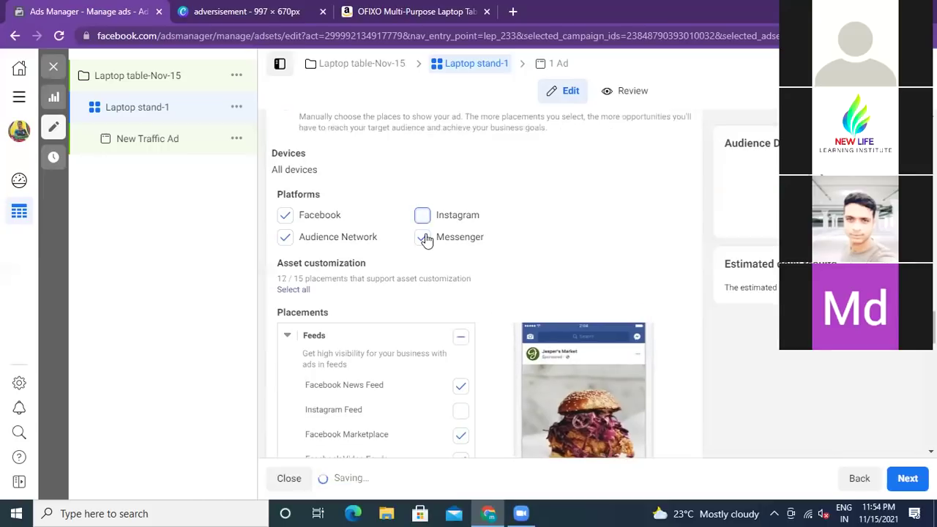
{"action": "left_click", "coordinate": [425, 239]}
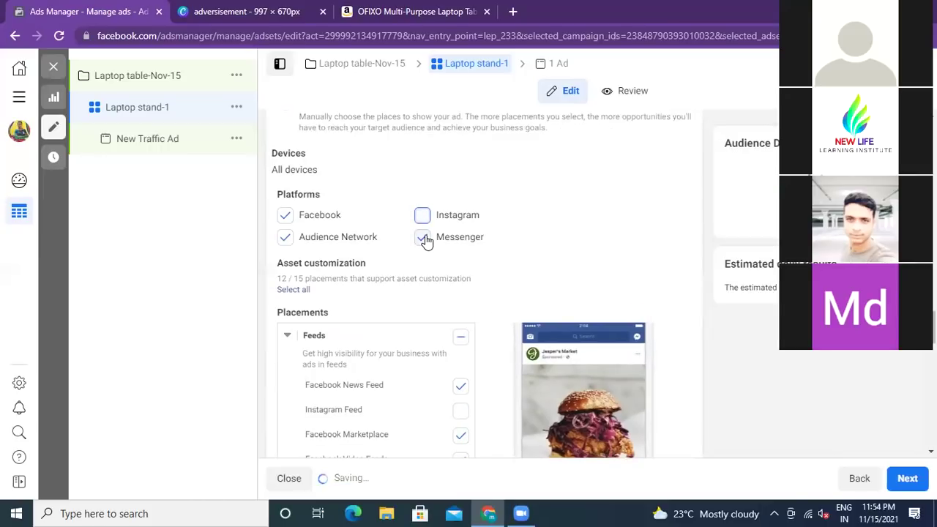
{"action": "left_click", "coordinate": [287, 239]}
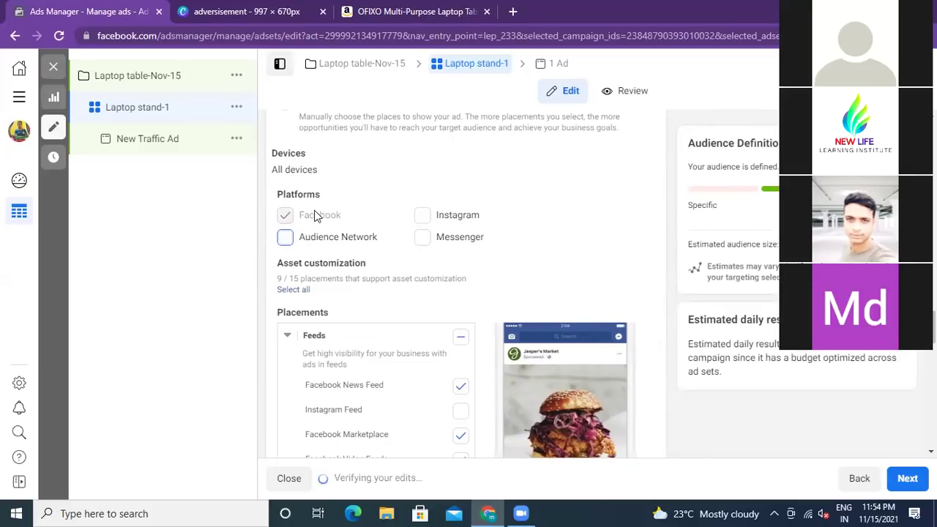
Check the Feeds placements and add Messenger back to the selected platforms.
{"action": "scroll", "coordinate": [540, 264], "scroll_direction": "down", "scroll_amount": 3}
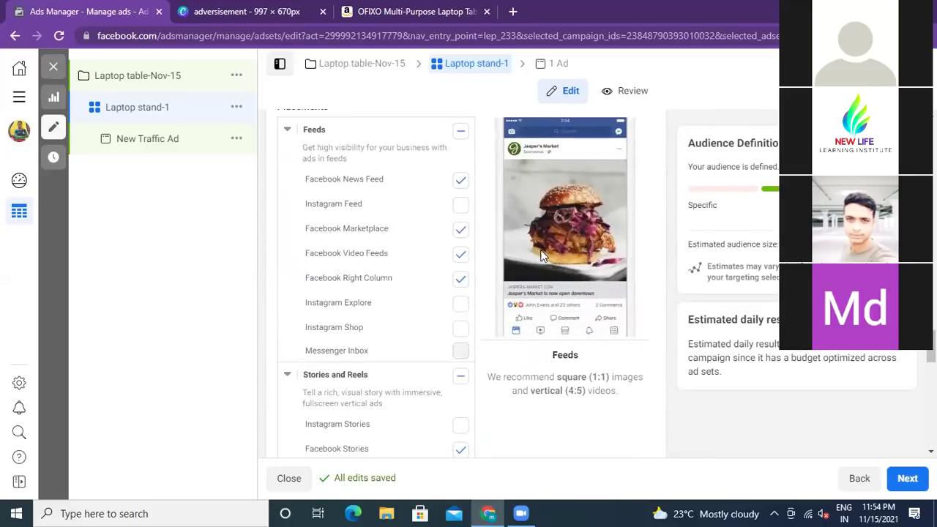
{"action": "scroll", "coordinate": [542, 255], "scroll_direction": "up", "scroll_amount": 3}
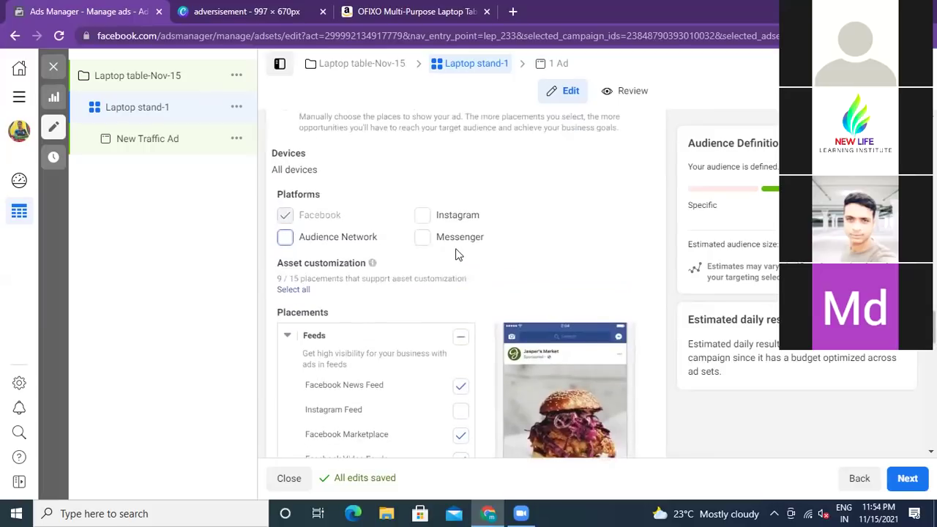
{"action": "left_click", "coordinate": [423, 238]}
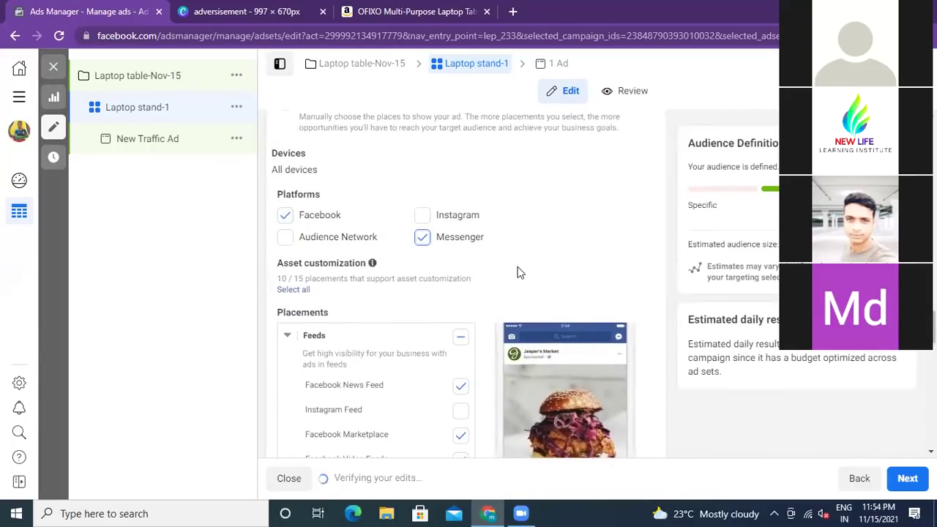
Add Instagram Feed and Instagram Shop to the selected Feeds placements.
{"action": "scroll", "coordinate": [512, 249], "scroll_direction": "down", "scroll_amount": 3}
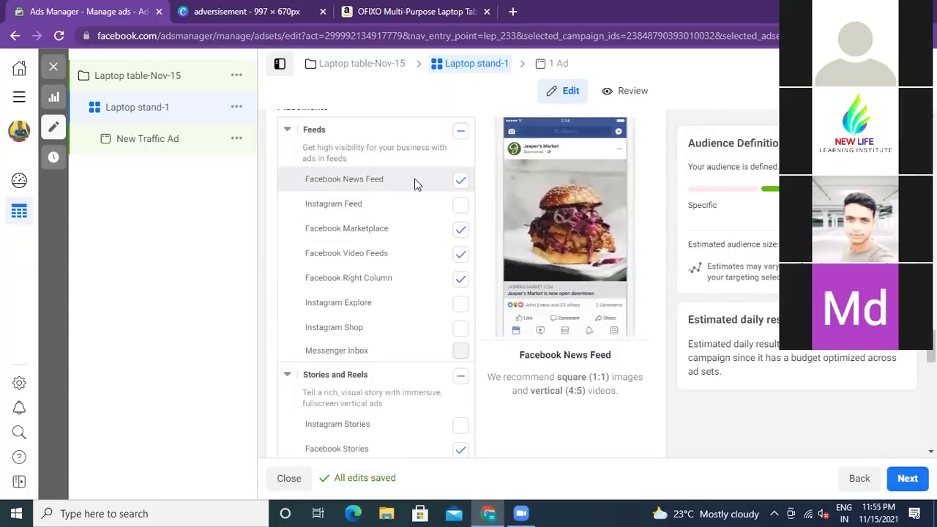
{"action": "left_click", "coordinate": [455, 209]}
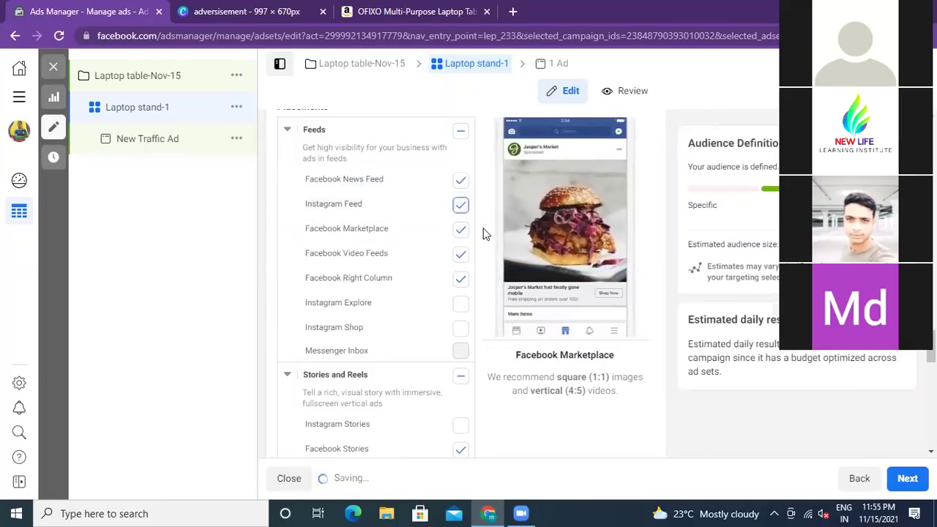
{"action": "scroll", "coordinate": [483, 232], "scroll_direction": "up", "scroll_amount": 2}
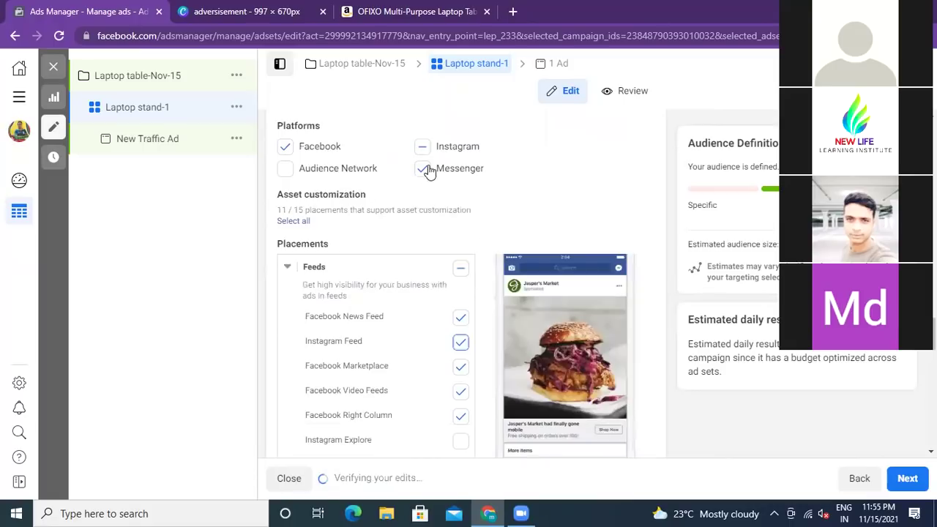
{"action": "scroll", "coordinate": [483, 212], "scroll_direction": "down", "scroll_amount": 3}
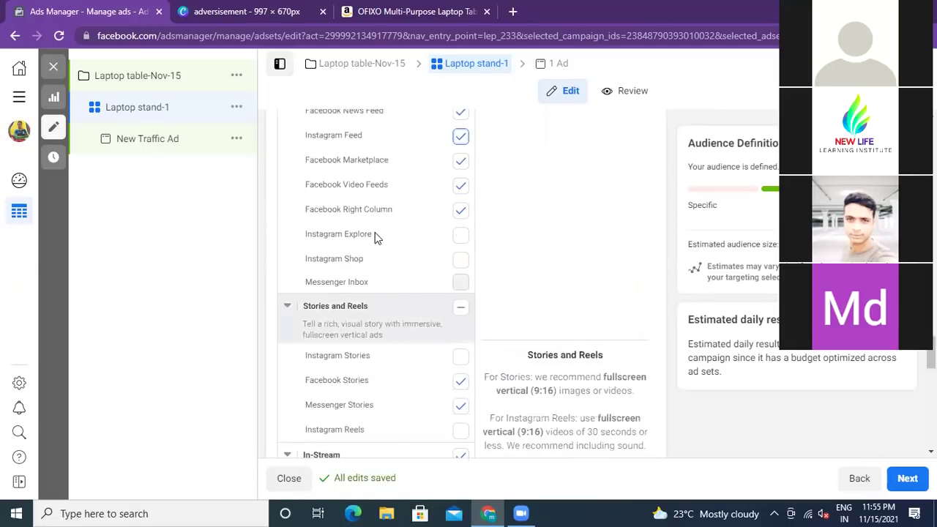
{"action": "left_click", "coordinate": [459, 260]}
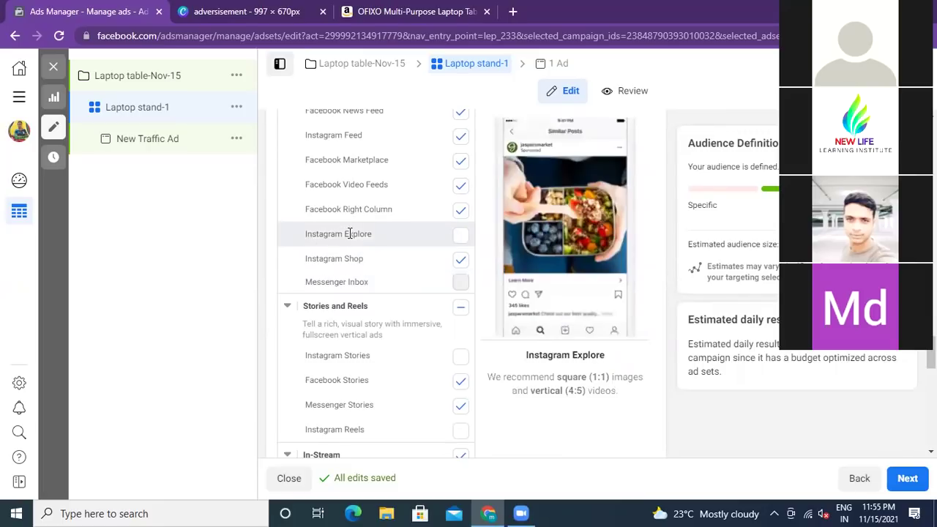
Add Instagram Explore to the selected Feeds placements and check the Stories and Reels placements.
{"action": "left_click", "coordinate": [461, 237]}
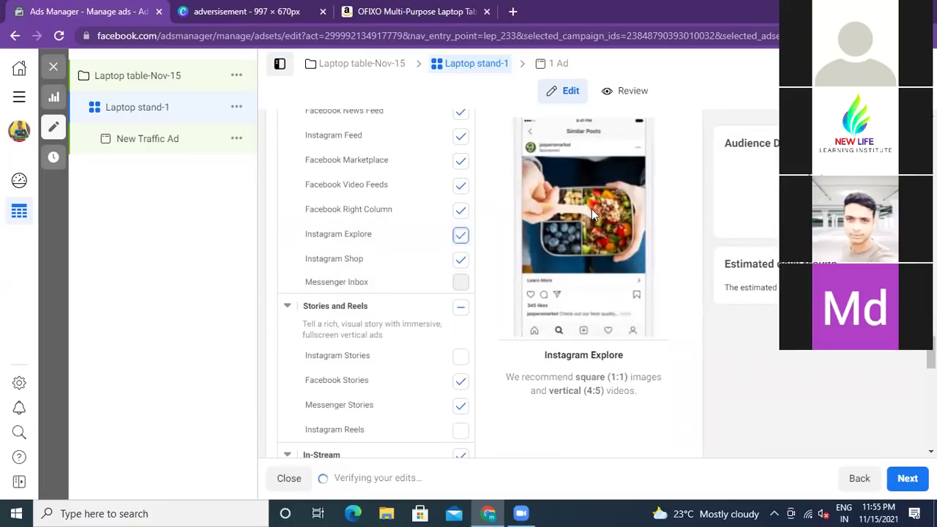
{"action": "scroll", "coordinate": [403, 262], "scroll_direction": "down", "scroll_amount": 2}
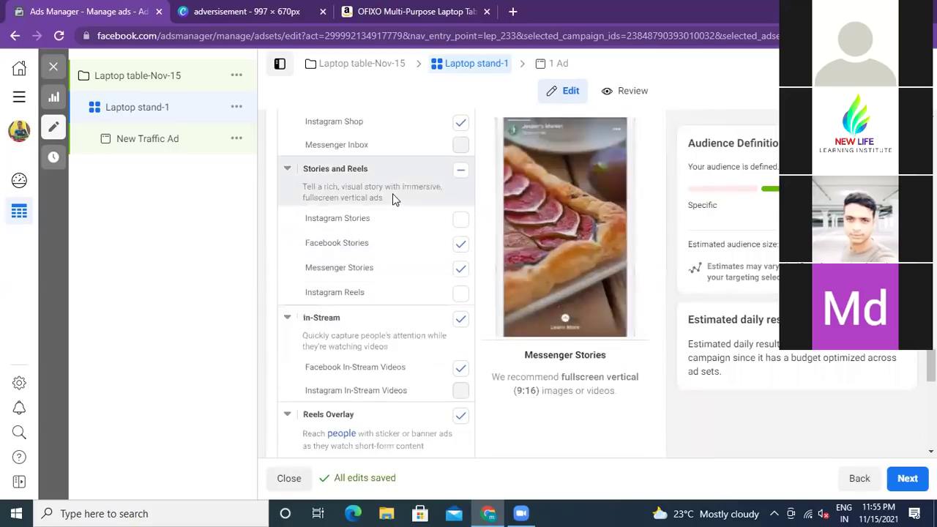
{"action": "scroll", "coordinate": [389, 208], "scroll_direction": "up", "scroll_amount": 1}
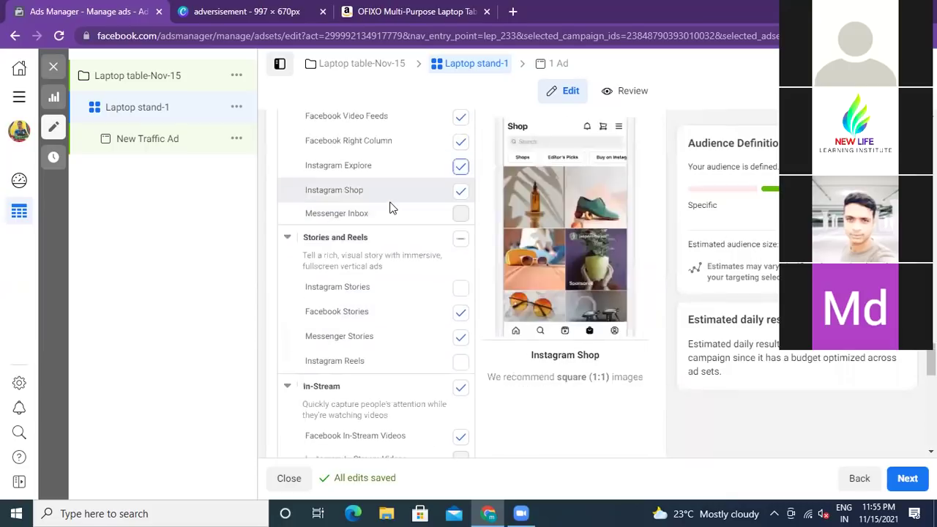
{"action": "scroll", "coordinate": [380, 306], "scroll_direction": "down", "scroll_amount": 1}
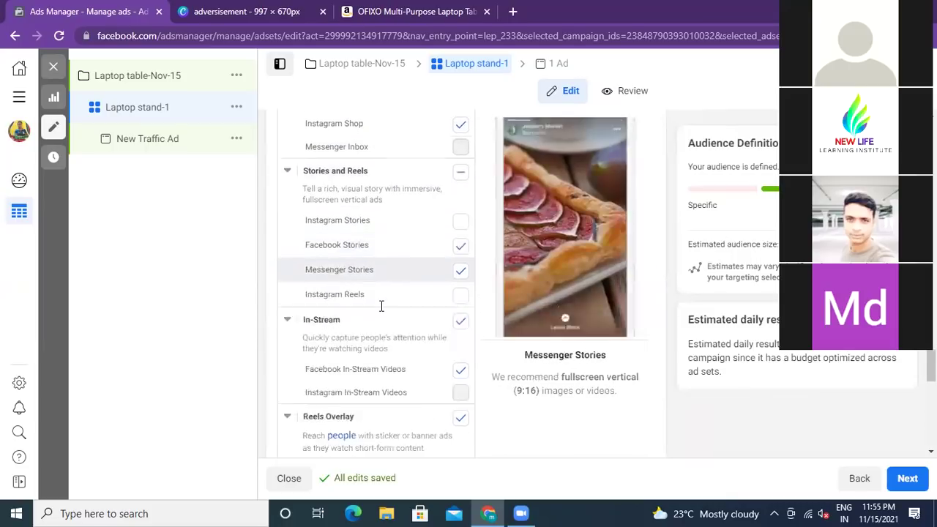
{"action": "scroll", "coordinate": [380, 307], "scroll_direction": "down", "scroll_amount": 2}
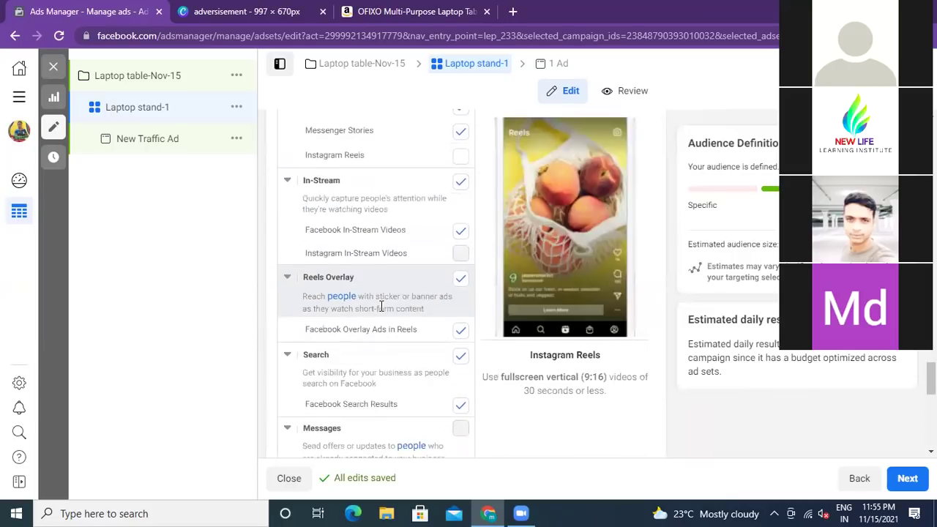
Exclude the Reels Overlay and In-Stream placements and check the Search, Messages, In-Article and Apps and Sites groups.
{"action": "left_click", "coordinate": [460, 282]}
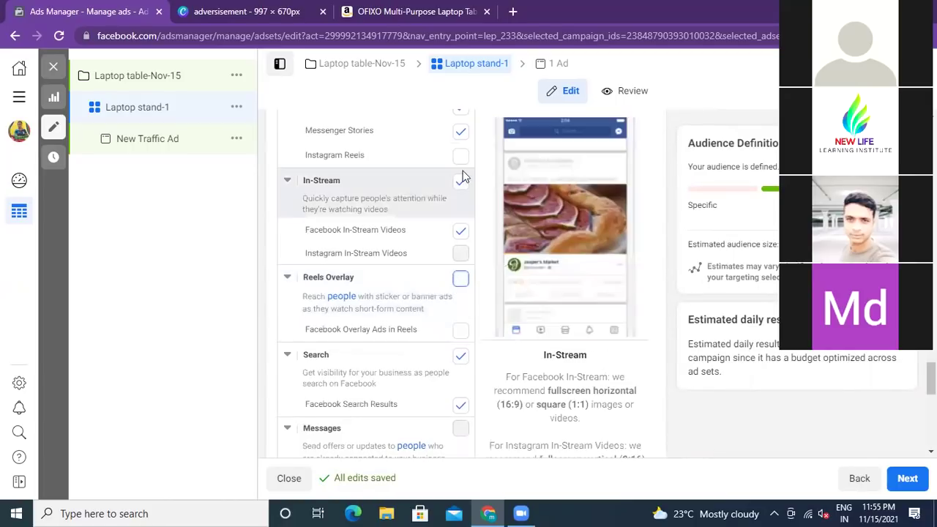
{"action": "left_click", "coordinate": [461, 186]}
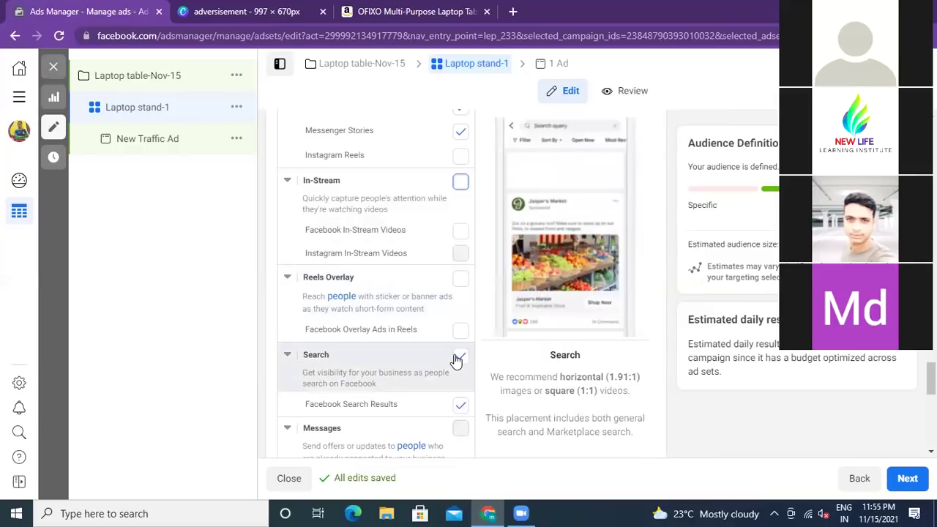
{"action": "scroll", "coordinate": [455, 360], "scroll_direction": "down", "scroll_amount": 1}
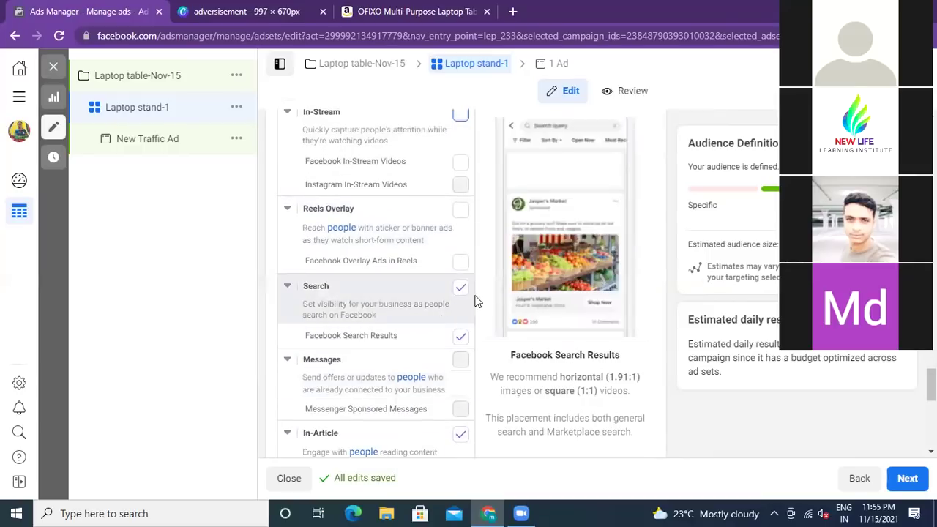
{"action": "left_click", "coordinate": [460, 364]}
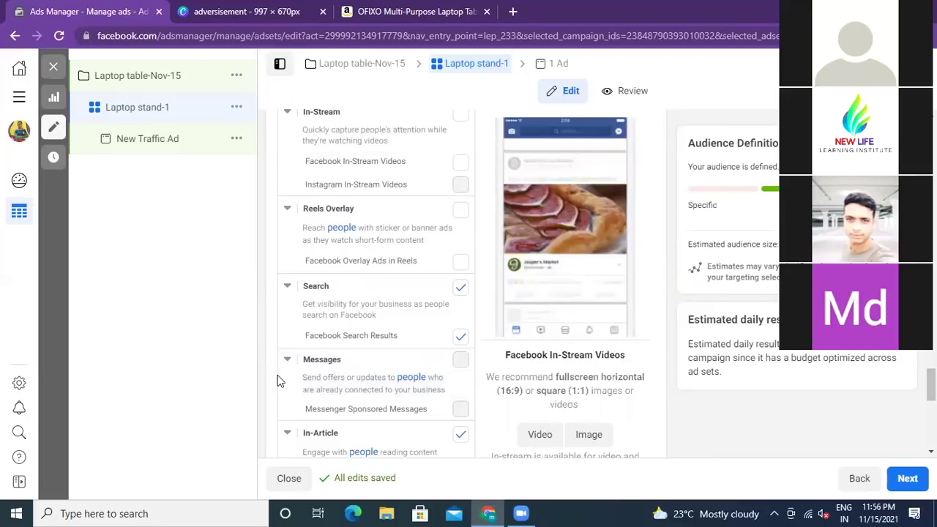
{"action": "scroll", "coordinate": [279, 379], "scroll_direction": "down", "scroll_amount": 2}
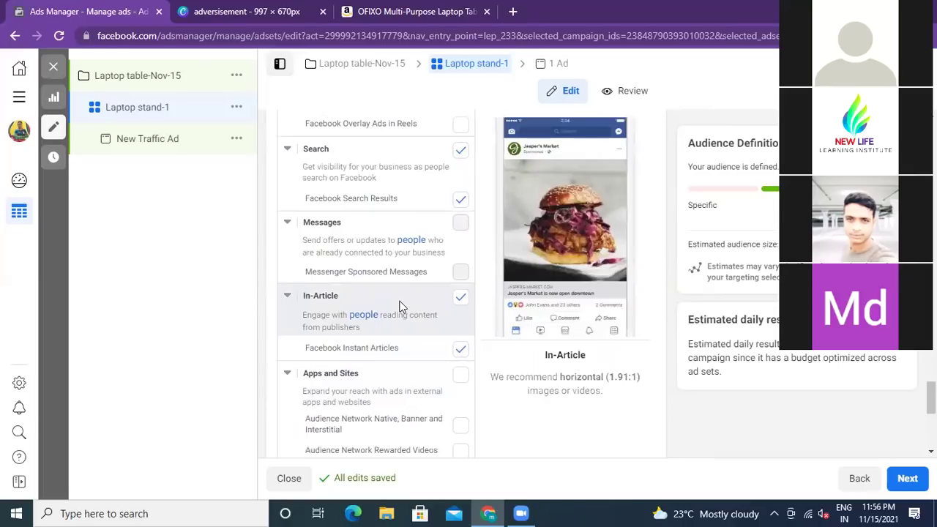
{"action": "scroll", "coordinate": [413, 335], "scroll_direction": "down", "scroll_amount": 2}
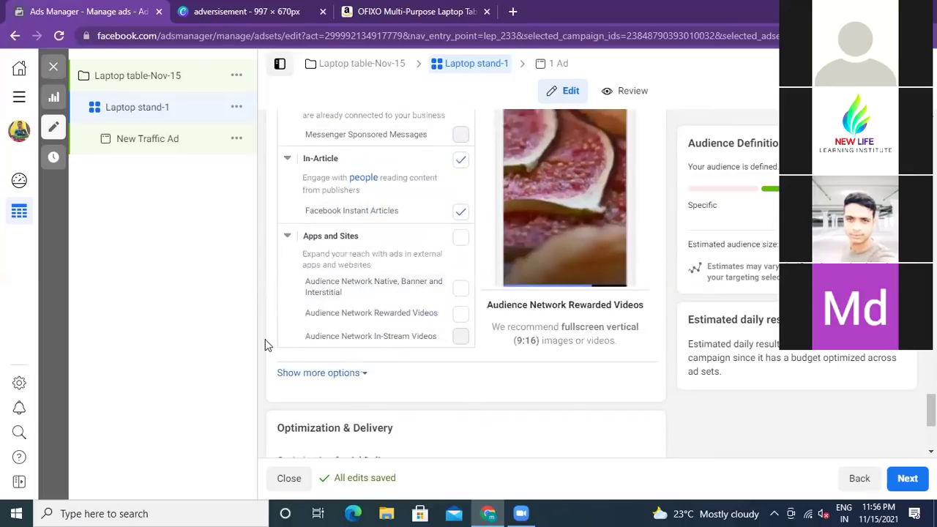
Select the whole Instagram platform and add Audience Network to the manual placement platforms.
{"action": "scroll", "coordinate": [265, 341], "scroll_direction": "up", "scroll_amount": 8}
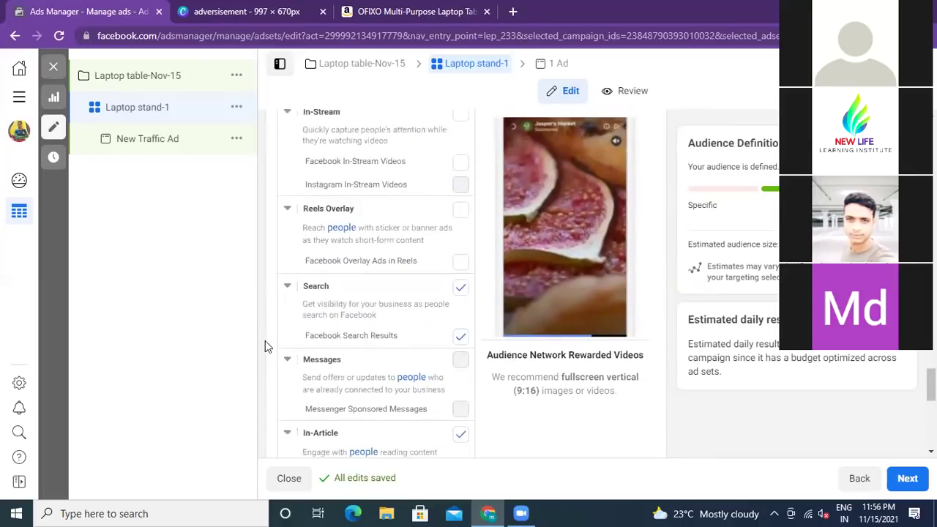
{"action": "scroll", "coordinate": [265, 341], "scroll_direction": "up", "scroll_amount": 2}
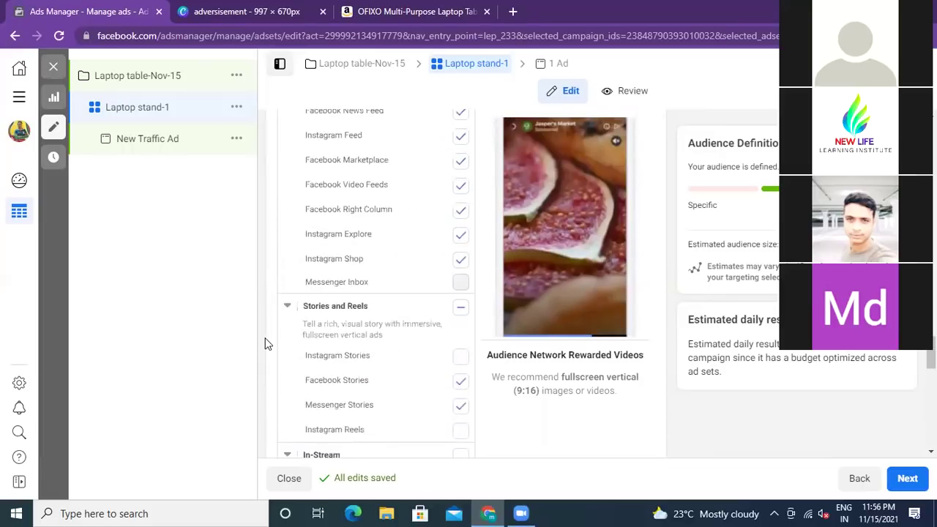
{"action": "scroll", "coordinate": [265, 345], "scroll_direction": "up", "scroll_amount": 5}
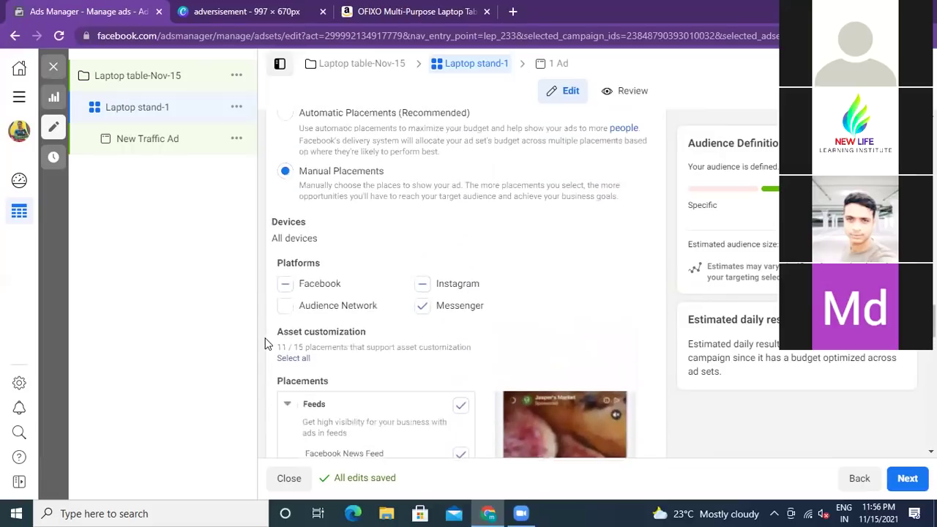
{"action": "left_click", "coordinate": [425, 286]}
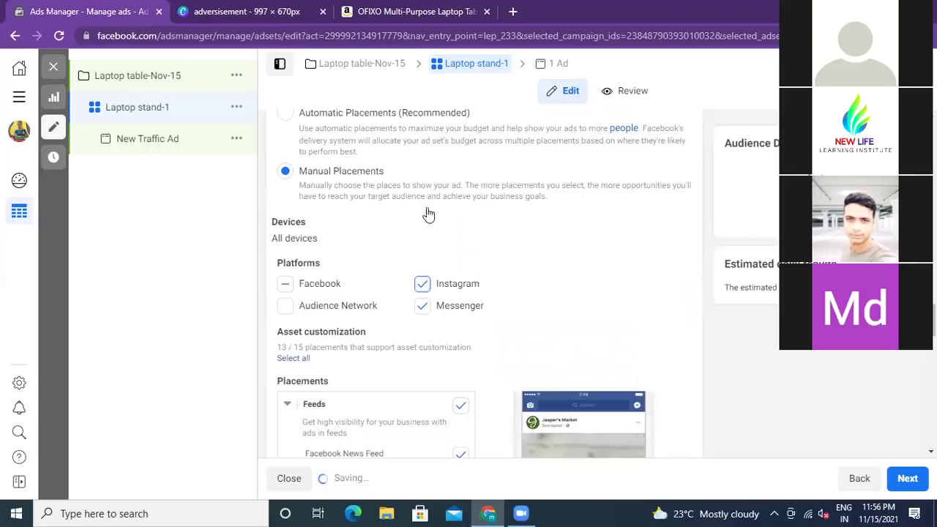
{"action": "left_click", "coordinate": [285, 307]}
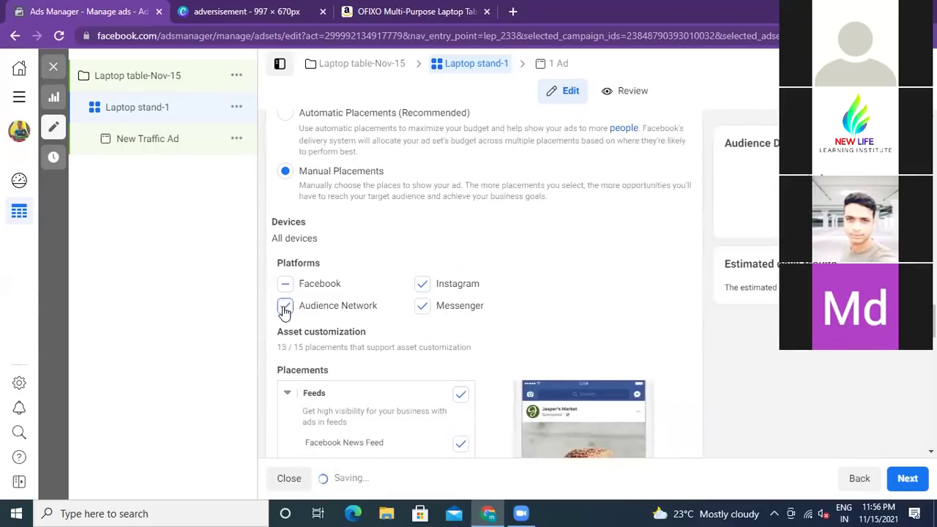
{"action": "left_click", "coordinate": [285, 308]}
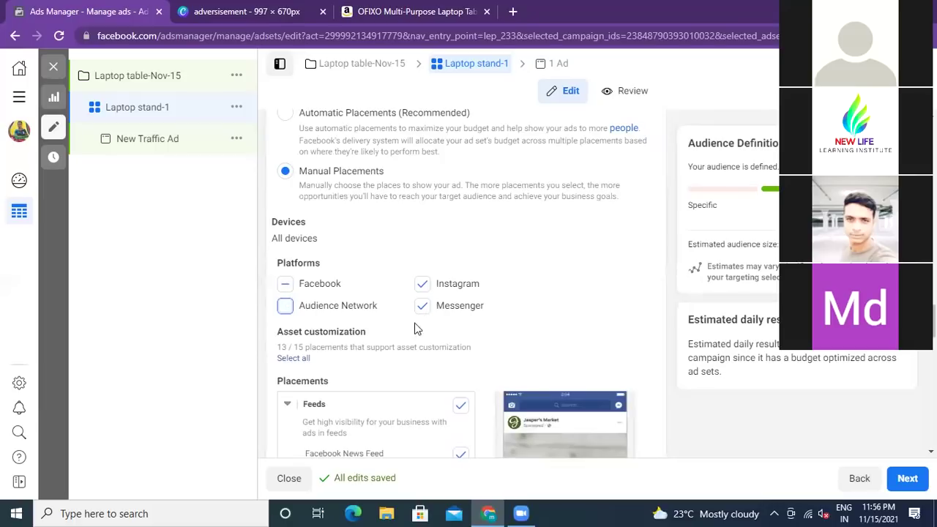
{"action": "left_click", "coordinate": [286, 307]}
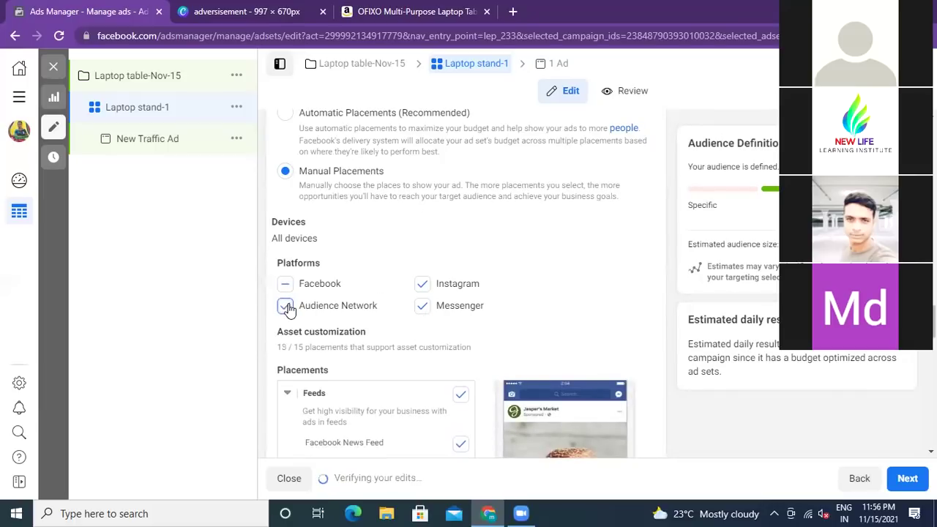
Exclude the Instagram and Messenger platforms and check the resulting selection throughout the placements list.
{"action": "scroll", "coordinate": [513, 322], "scroll_direction": "down", "scroll_amount": 4}
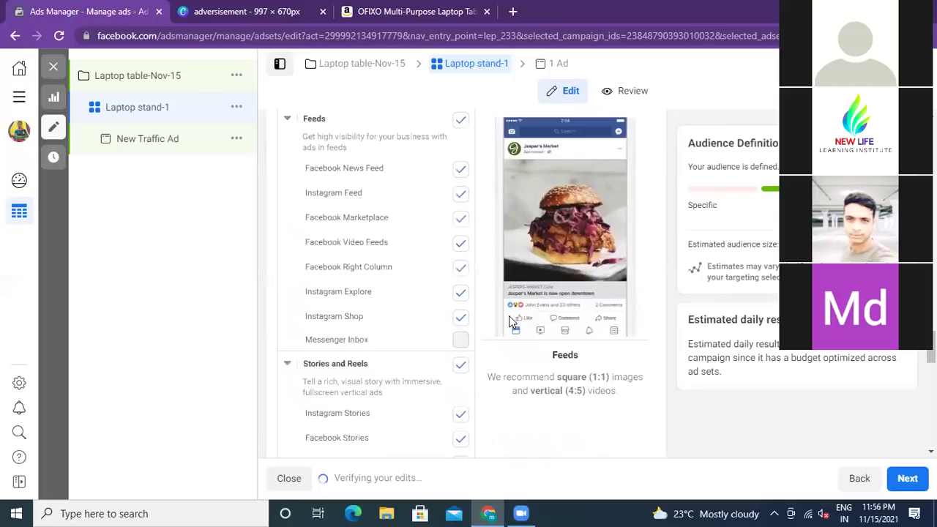
{"action": "scroll", "coordinate": [513, 322], "scroll_direction": "up", "scroll_amount": 3}
{"action": "left_click", "coordinate": [423, 215]}
{"action": "left_click", "coordinate": [483, 234]}
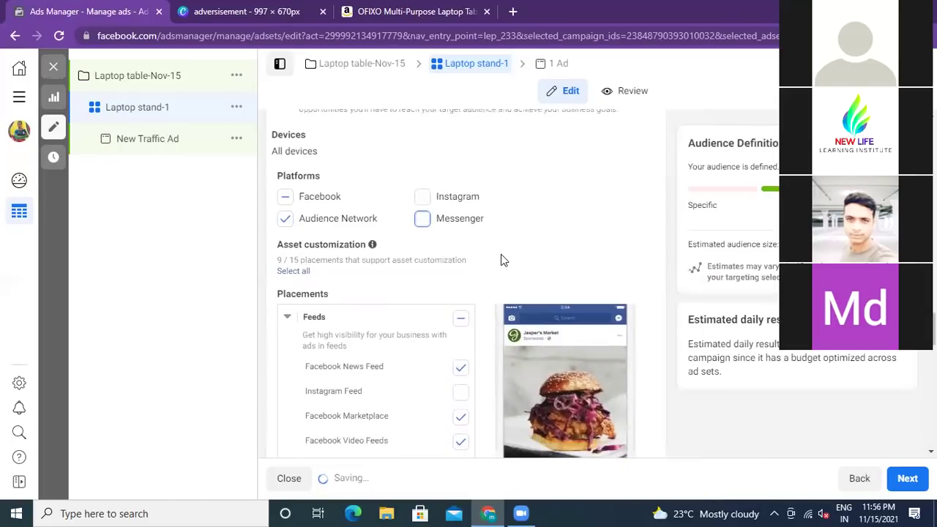
{"action": "scroll", "coordinate": [501, 254], "scroll_direction": "down", "scroll_amount": 2}
{"action": "scroll", "coordinate": [500, 254], "scroll_direction": "down", "scroll_amount": 5}
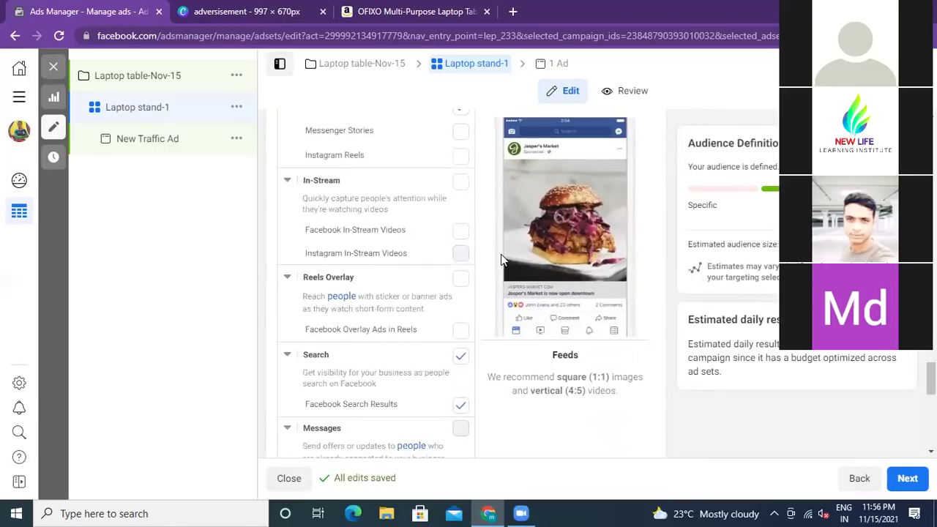
{"action": "scroll", "coordinate": [501, 254], "scroll_direction": "down", "scroll_amount": 3}
{"action": "scroll", "coordinate": [501, 254], "scroll_direction": "down", "scroll_amount": 3}
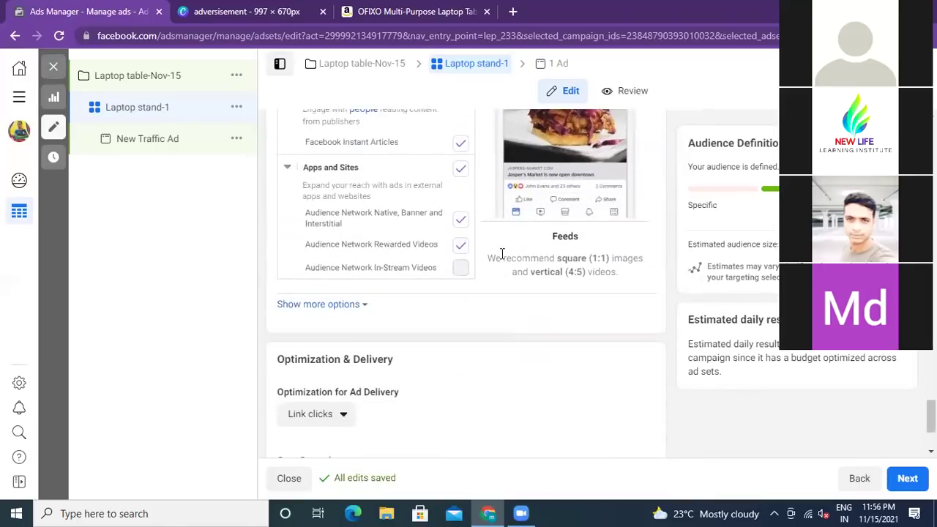
{"action": "scroll", "coordinate": [500, 254], "scroll_direction": "up", "scroll_amount": 10}
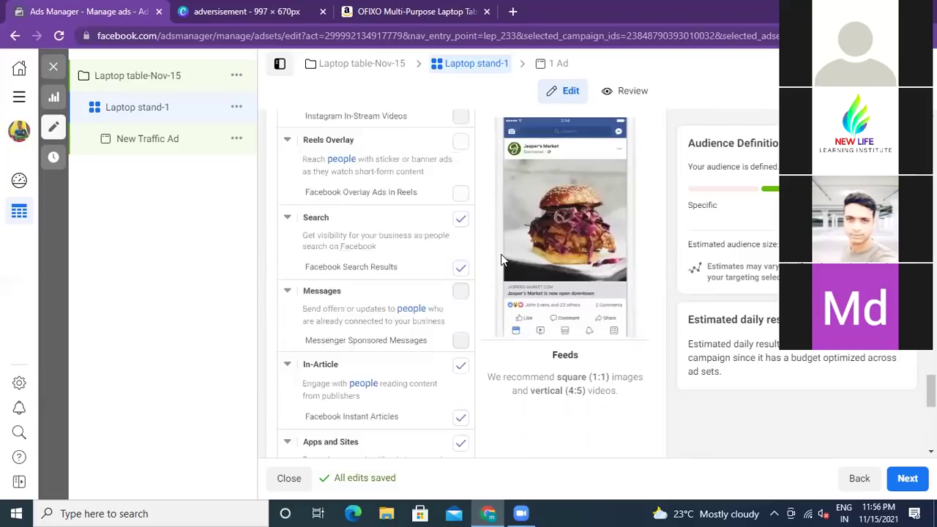
{"action": "scroll", "coordinate": [501, 255], "scroll_direction": "up", "scroll_amount": 3}
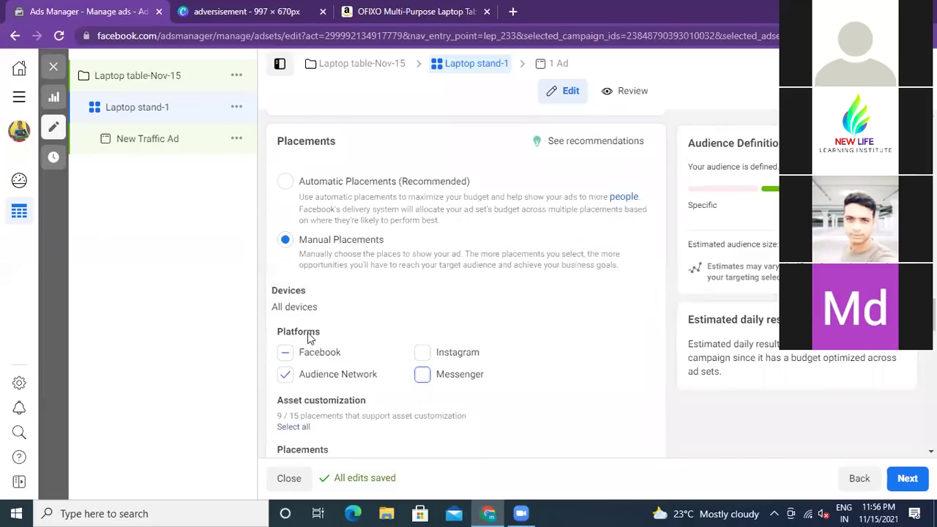
Add Instagram and Messenger back to the selected platforms and exclude Audience Network.
{"action": "left_click", "coordinate": [424, 354]}
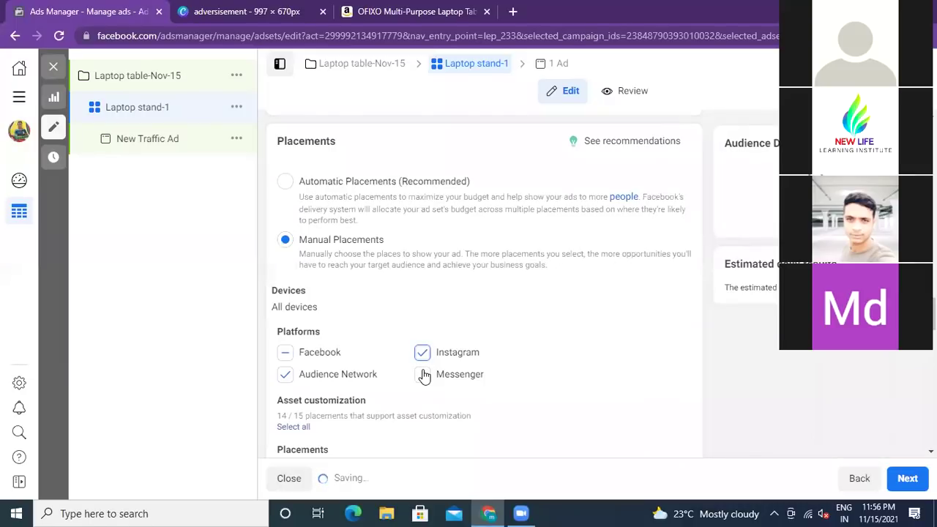
{"action": "left_click", "coordinate": [425, 374]}
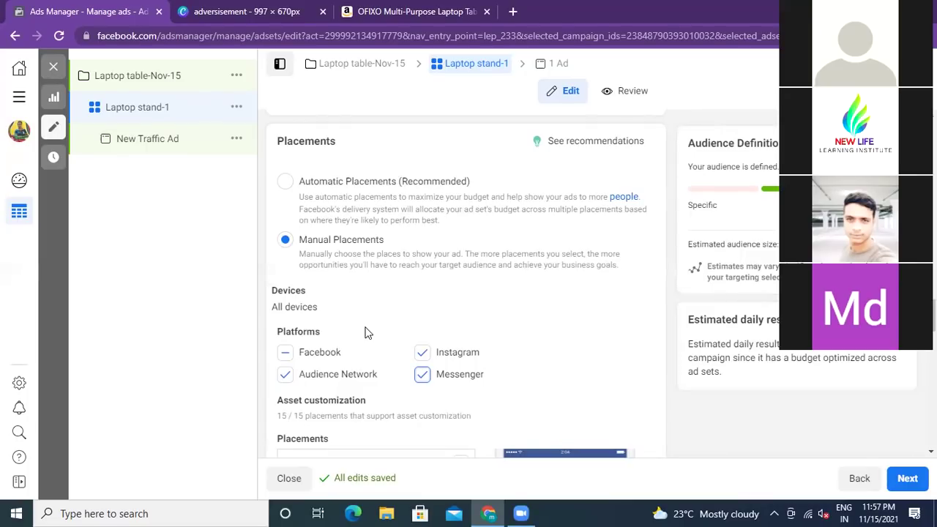
{"action": "scroll", "coordinate": [367, 333], "scroll_direction": "down", "scroll_amount": 2}
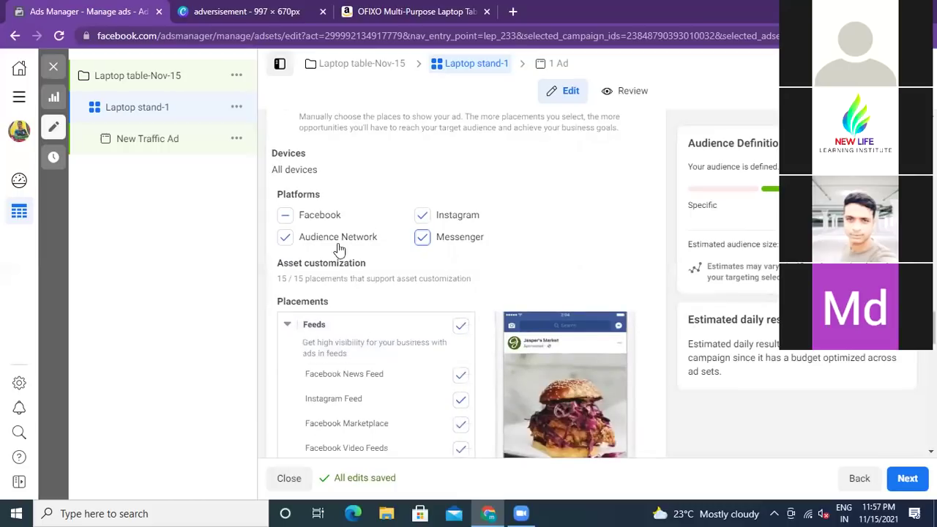
{"action": "left_click", "coordinate": [286, 240]}
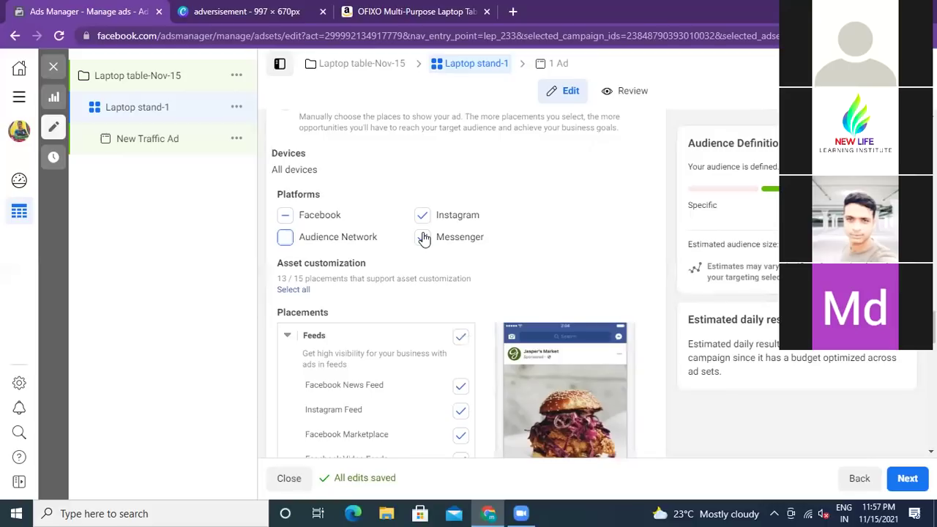
{"action": "left_click", "coordinate": [424, 238]}
Review the manual placements list, then switch the ad set's placement option to Automatic Placements (Recommended).
{"action": "scroll", "coordinate": [511, 268], "scroll_direction": "down", "scroll_amount": 6}
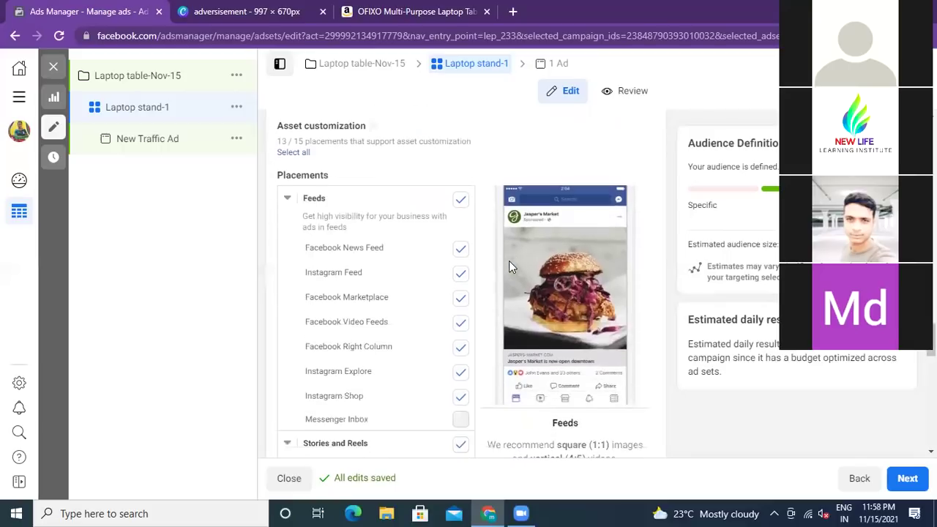
{"action": "scroll", "coordinate": [500, 261], "scroll_direction": "down", "scroll_amount": 5}
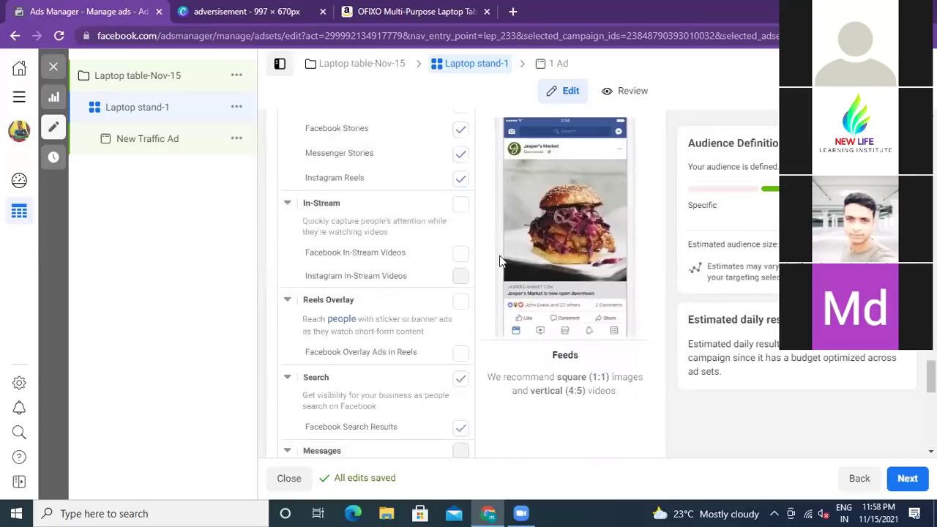
{"action": "scroll", "coordinate": [500, 261], "scroll_direction": "down", "scroll_amount": 5}
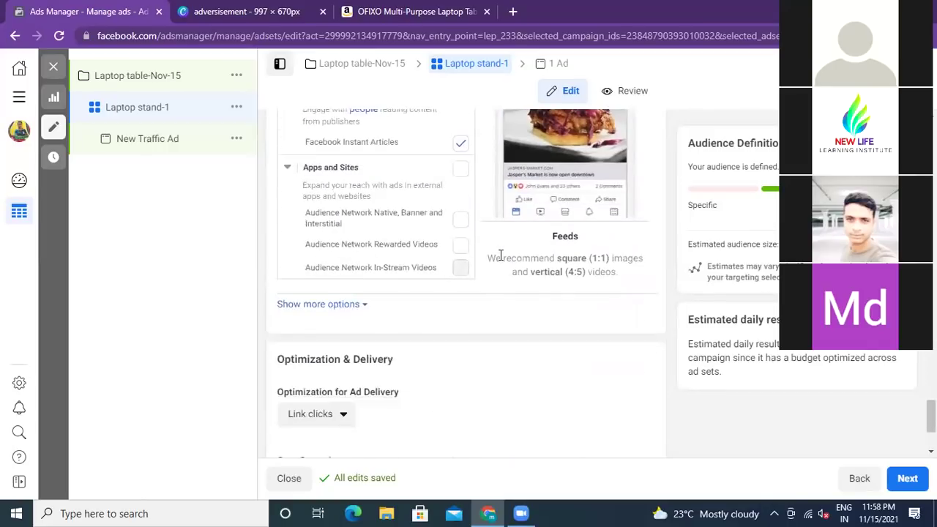
{"action": "scroll", "coordinate": [500, 261], "scroll_direction": "up", "scroll_amount": 10}
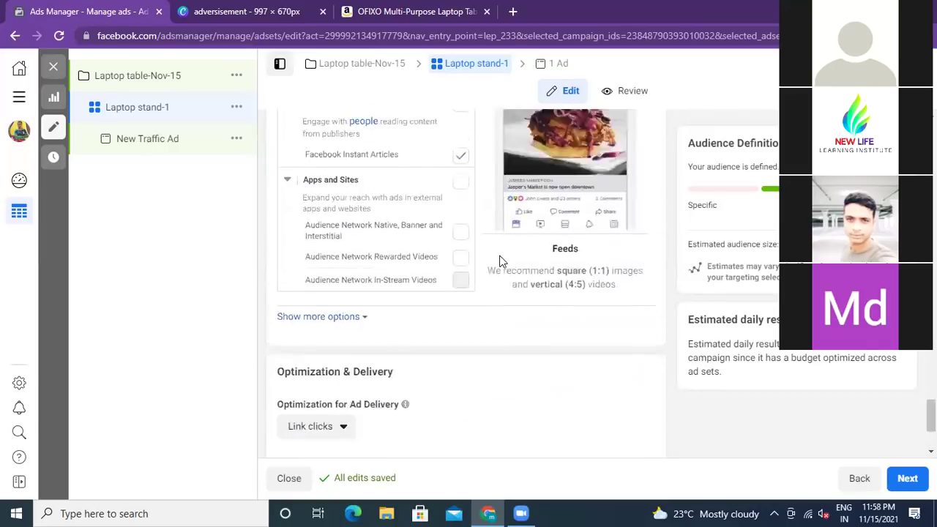
{"action": "scroll", "coordinate": [500, 262], "scroll_direction": "up", "scroll_amount": 10}
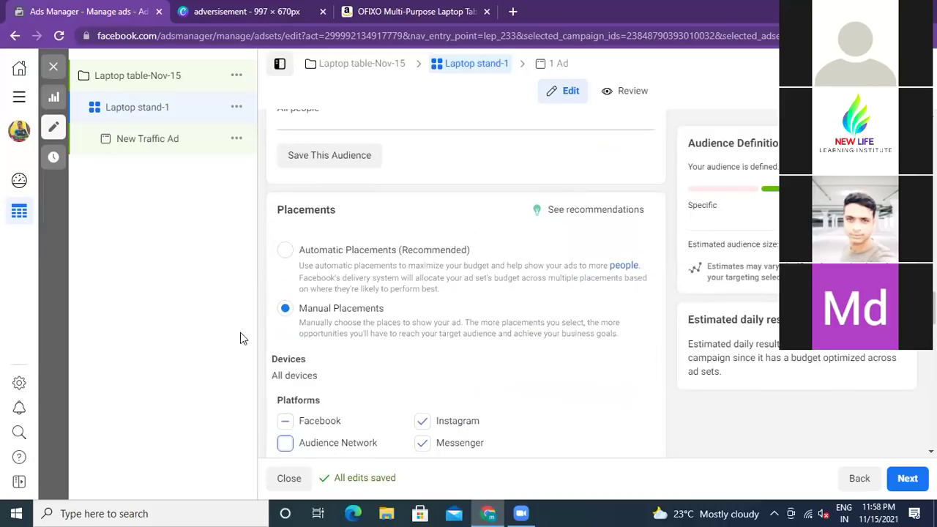
{"action": "left_click", "coordinate": [284, 250]}
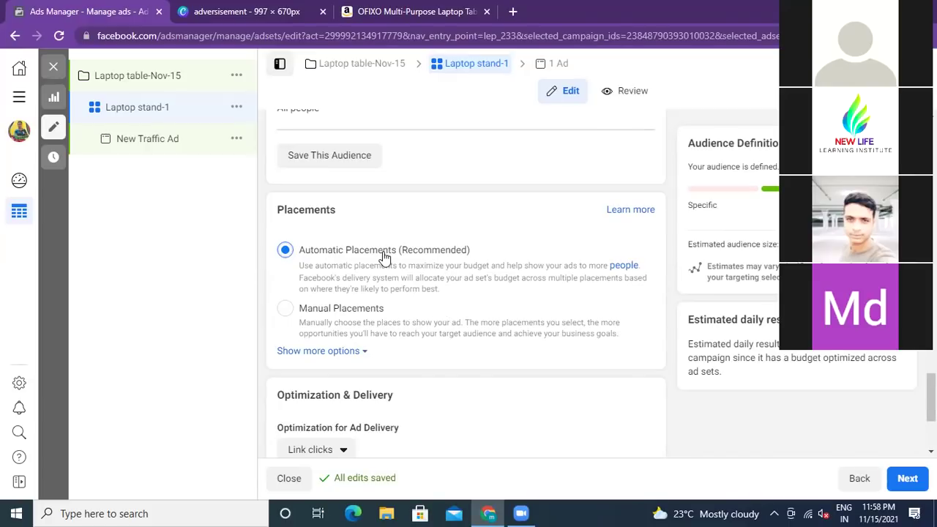
{"action": "scroll", "coordinate": [486, 290], "scroll_direction": "down", "scroll_amount": 2}
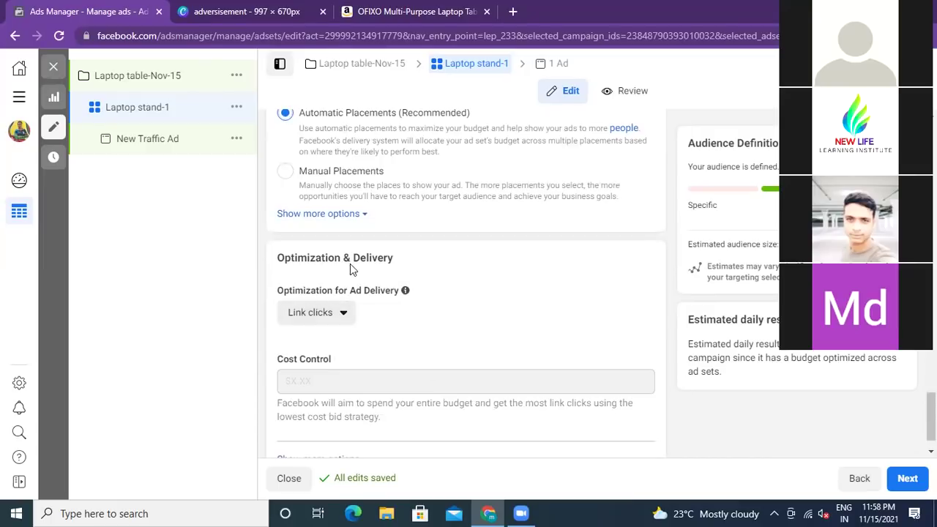
Review the Optimization for Ad Delivery choices, from Landing Page Views to Impressions, and select Link clicks.
{"action": "left_click", "coordinate": [341, 314]}
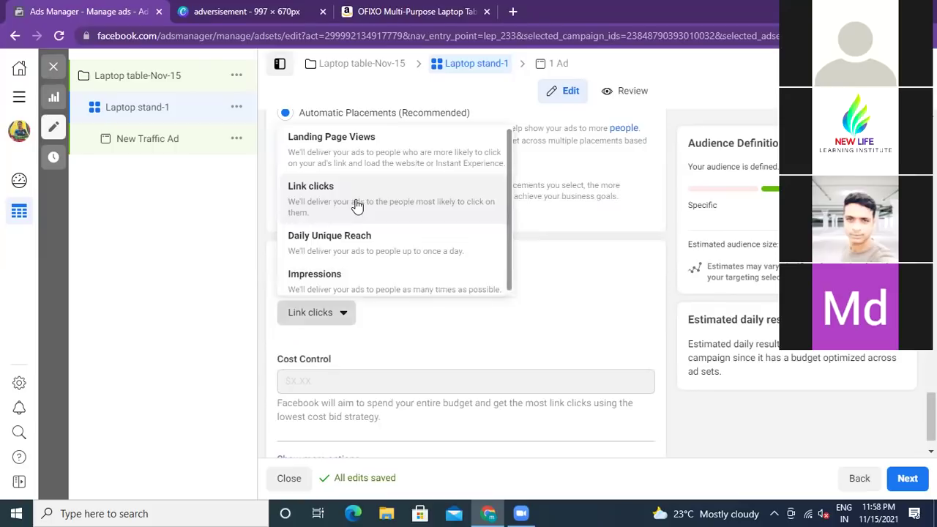
{"action": "scroll", "coordinate": [355, 152], "scroll_direction": "up", "scroll_amount": 1}
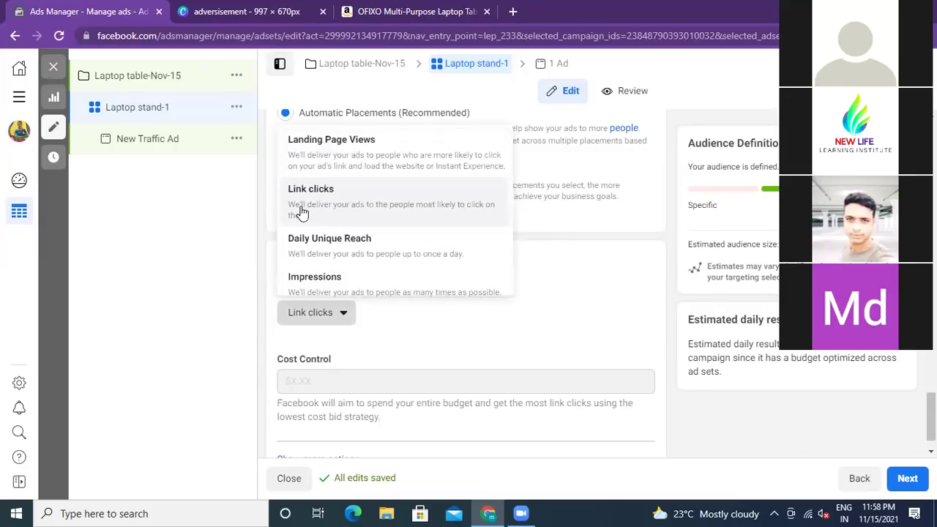
{"action": "scroll", "coordinate": [329, 289], "scroll_direction": "down", "scroll_amount": 1}
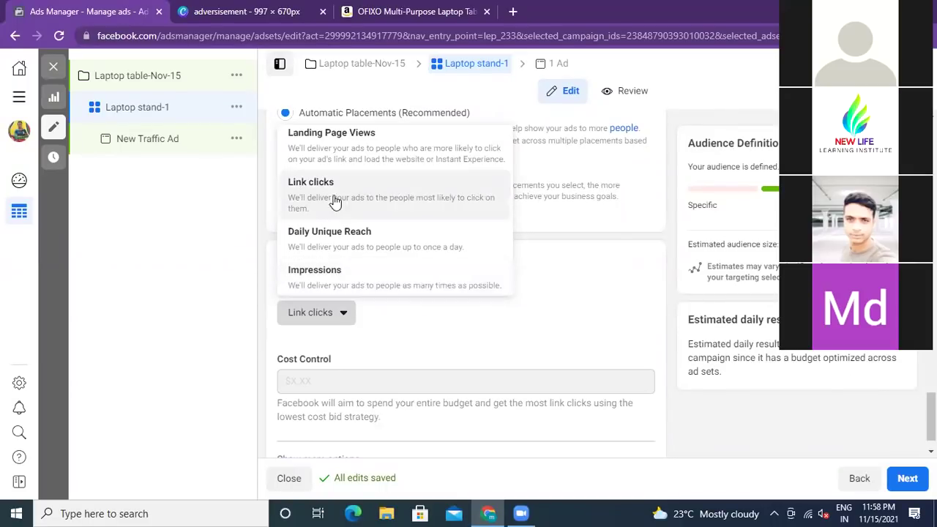
{"action": "scroll", "coordinate": [324, 176], "scroll_direction": "up", "scroll_amount": 1}
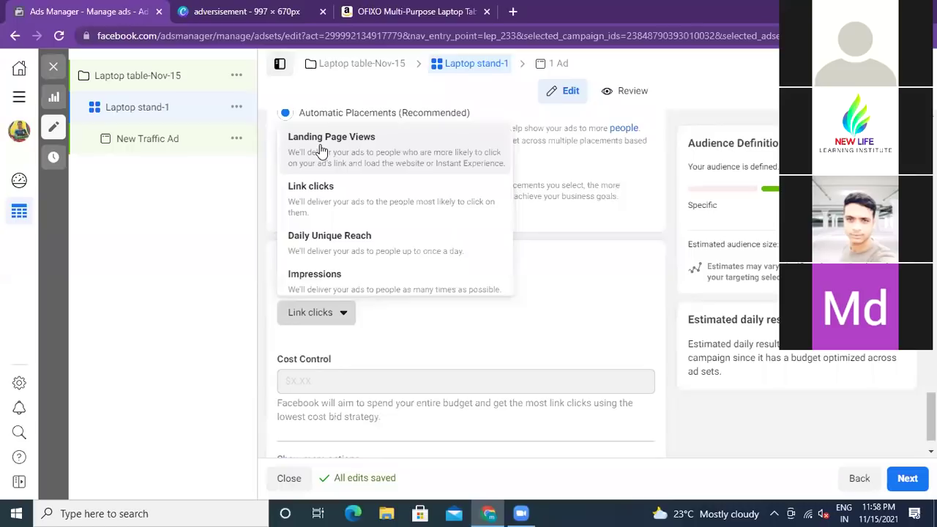
{"action": "scroll", "coordinate": [356, 271], "scroll_direction": "down", "scroll_amount": 1}
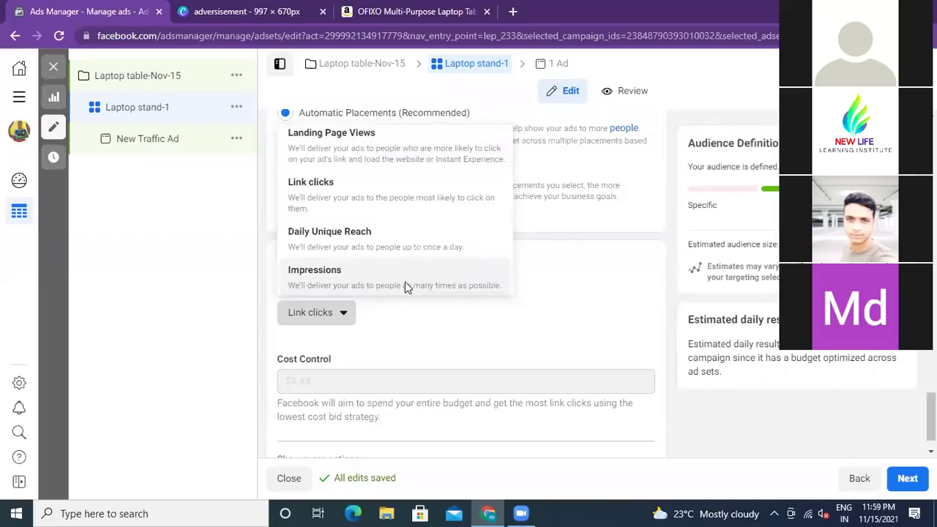
{"action": "scroll", "coordinate": [365, 183], "scroll_direction": "up", "scroll_amount": 1}
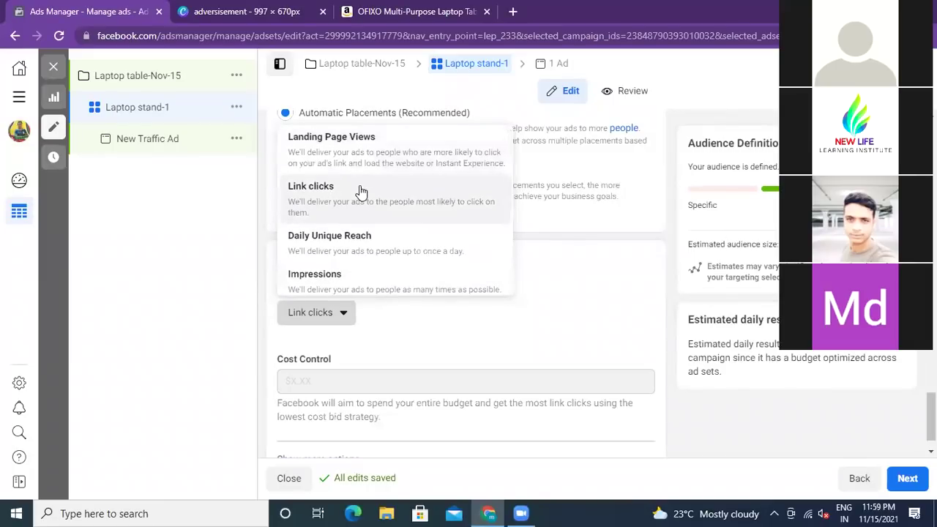
{"action": "left_click", "coordinate": [361, 199]}
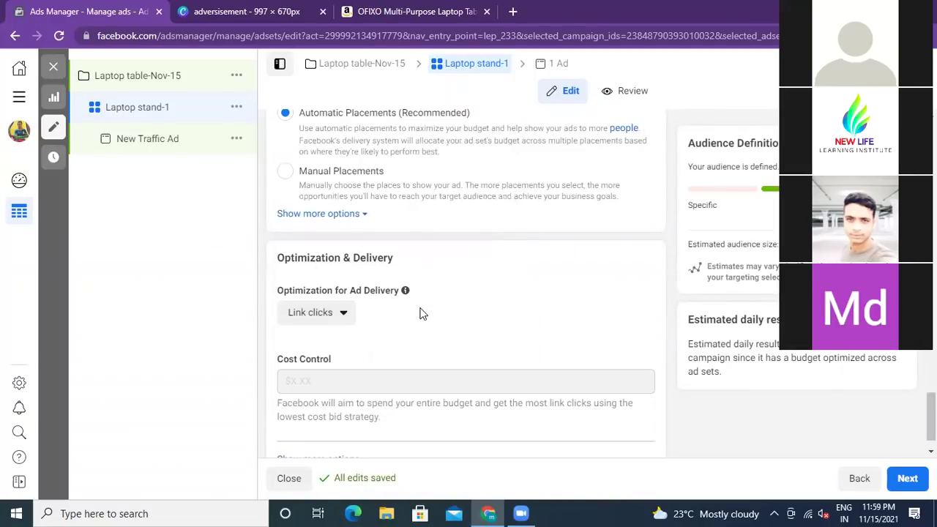
Look over the ad set's delivery optimization choices again and dismiss the list without picking another option.
{"action": "scroll", "coordinate": [440, 330], "scroll_direction": "down", "scroll_amount": 1}
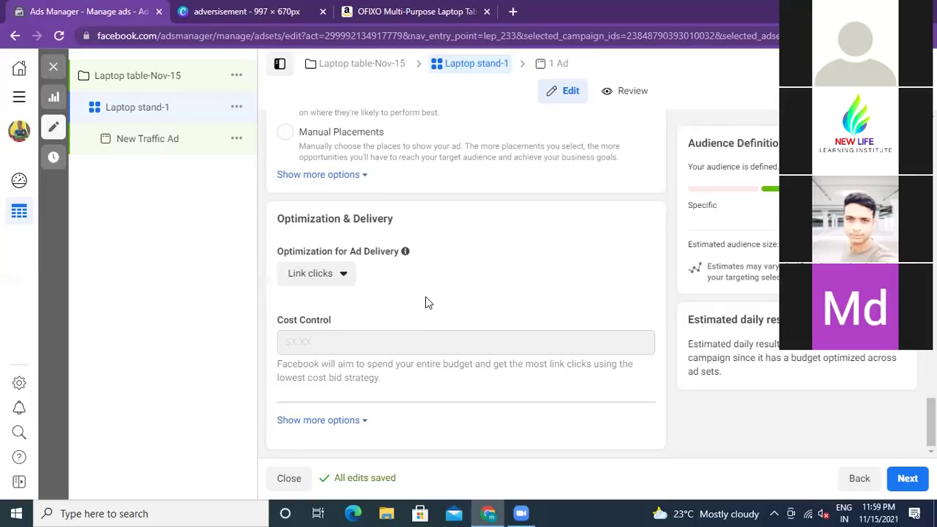
{"action": "left_click", "coordinate": [339, 285]}
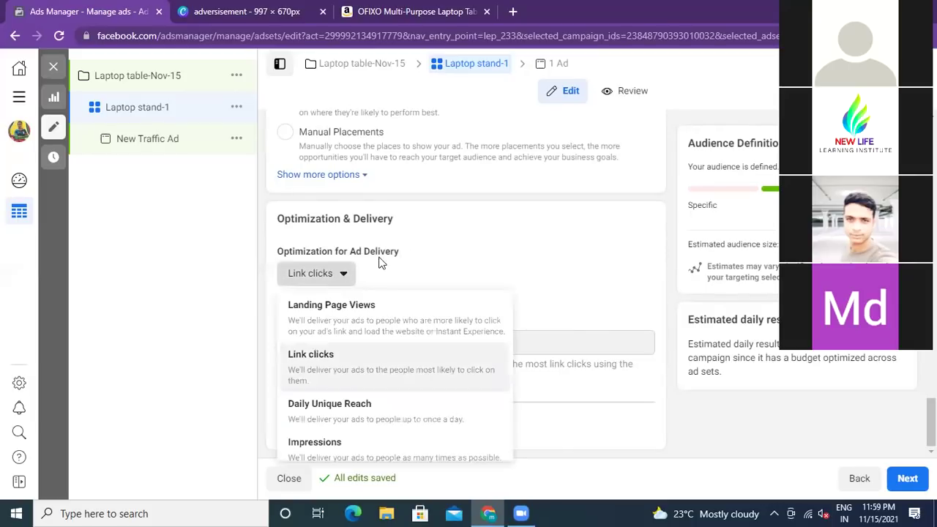
{"action": "left_click", "coordinate": [494, 244]}
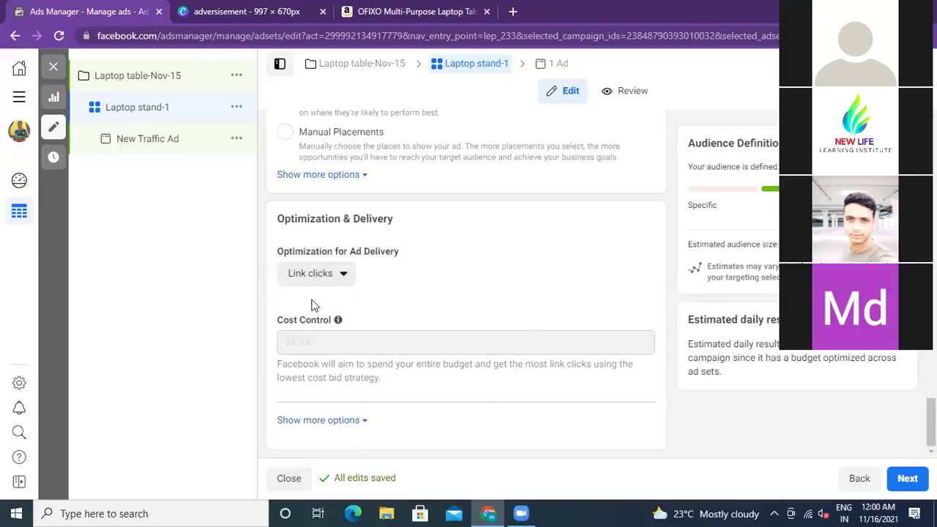
{"action": "left_click", "coordinate": [344, 274]}
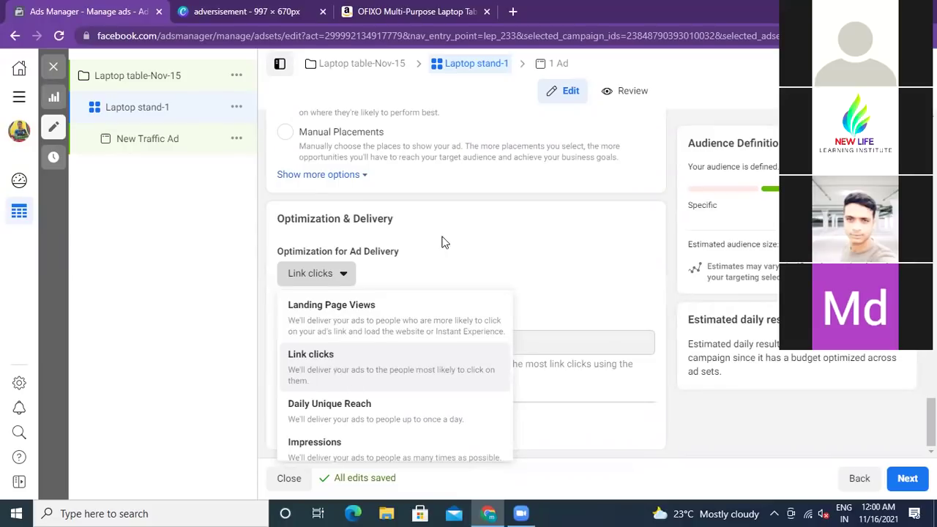
{"action": "left_click", "coordinate": [359, 298]}
{"action": "left_click", "coordinate": [341, 274]}
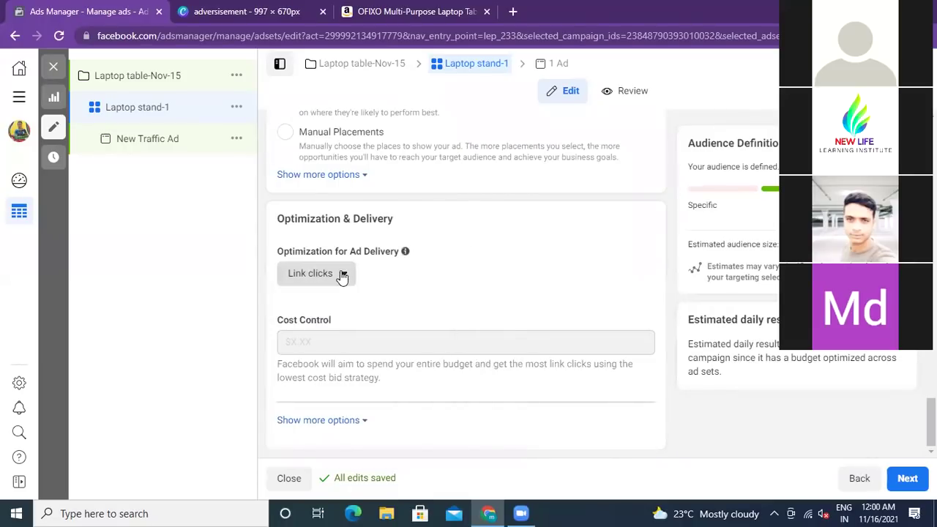
{"action": "left_click", "coordinate": [476, 246]}
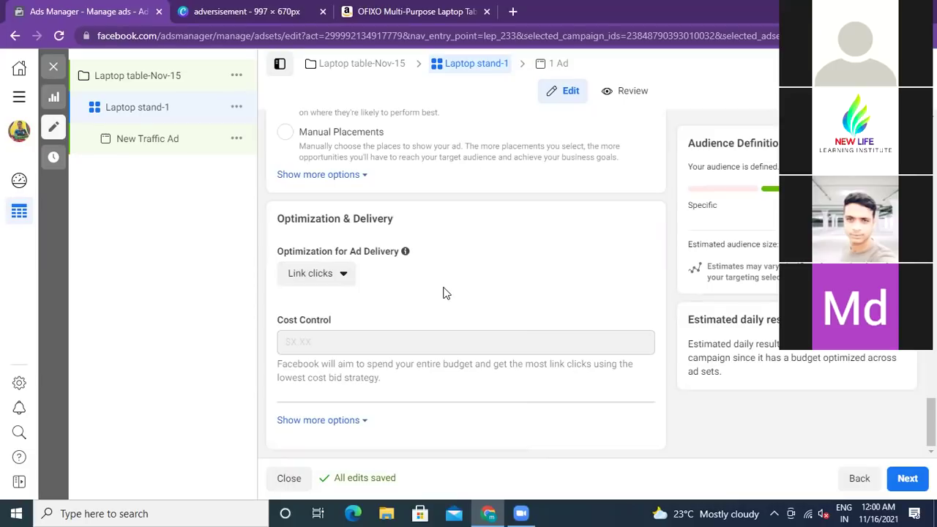
Review the ad set's settings from Optimization & Delivery back through placements, audience and schedule to the Traffic destination.
{"action": "scroll", "coordinate": [443, 293], "scroll_direction": "up", "scroll_amount": 2}
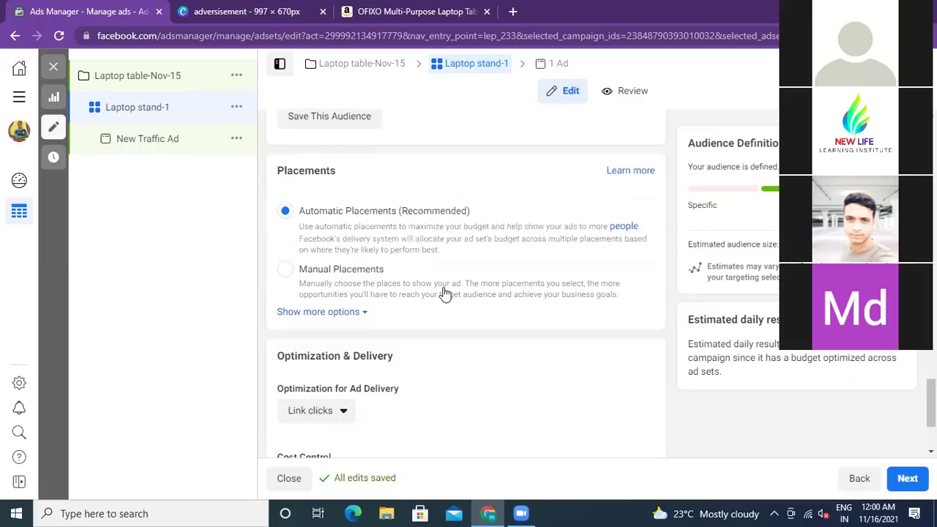
{"action": "scroll", "coordinate": [445, 294], "scroll_direction": "up", "scroll_amount": 3}
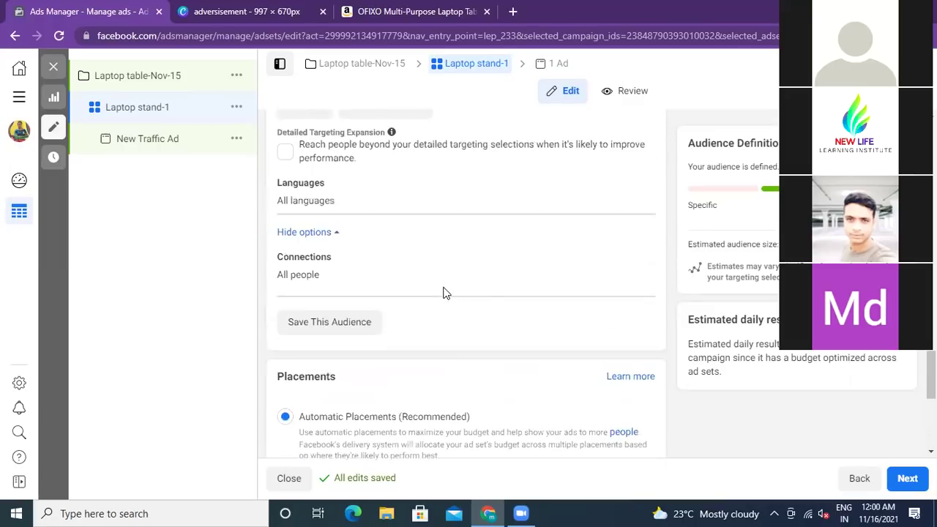
{"action": "scroll", "coordinate": [445, 293], "scroll_direction": "down", "scroll_amount": 3}
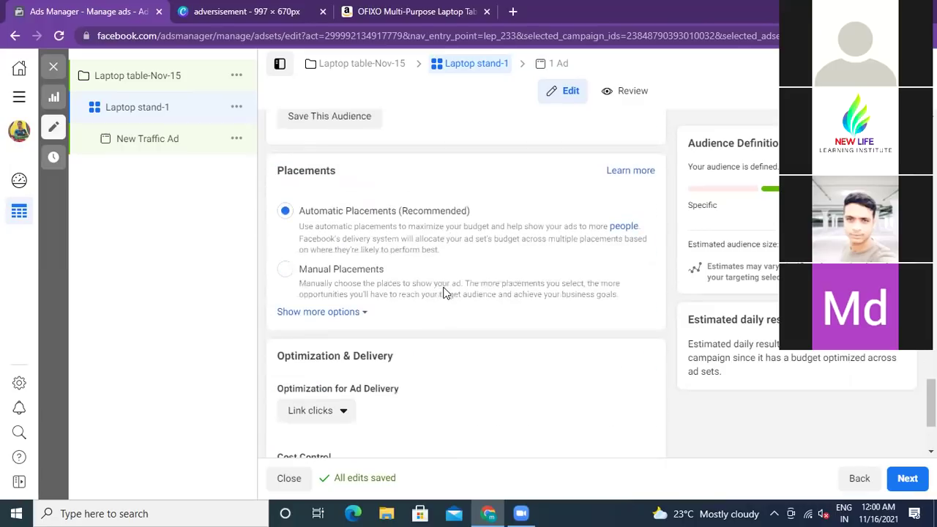
{"action": "scroll", "coordinate": [445, 293], "scroll_direction": "down", "scroll_amount": 2}
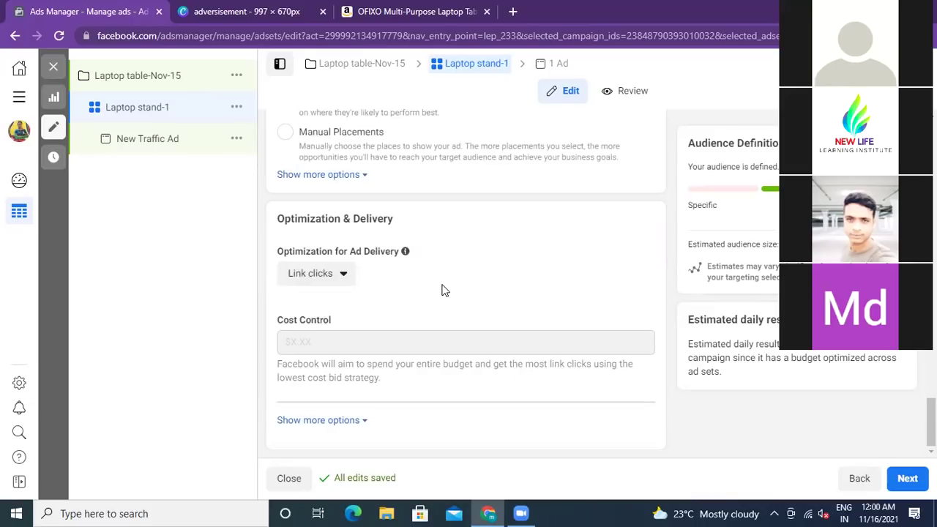
{"action": "scroll", "coordinate": [441, 290], "scroll_direction": "up", "scroll_amount": 7}
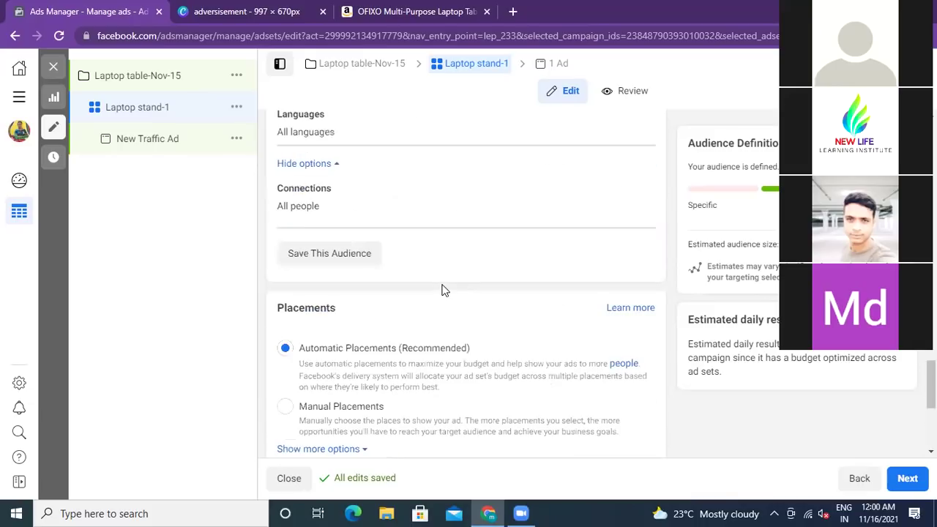
{"action": "scroll", "coordinate": [442, 290], "scroll_direction": "up", "scroll_amount": 10}
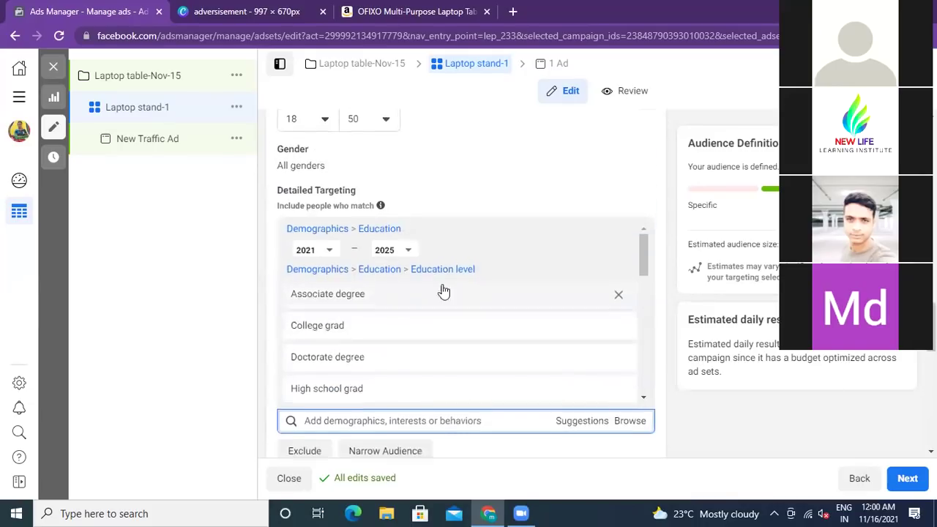
{"action": "scroll", "coordinate": [442, 290], "scroll_direction": "up", "scroll_amount": 5}
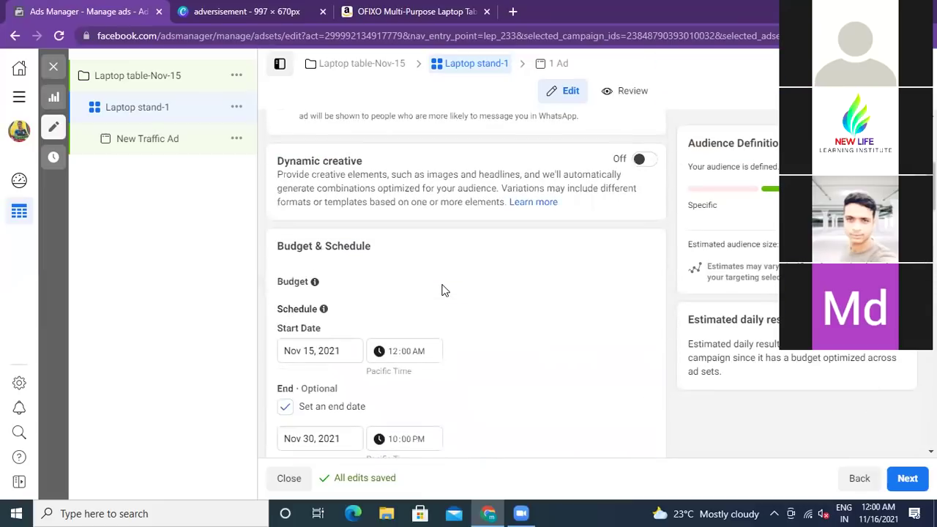
{"action": "scroll", "coordinate": [442, 290], "scroll_direction": "up", "scroll_amount": 4}
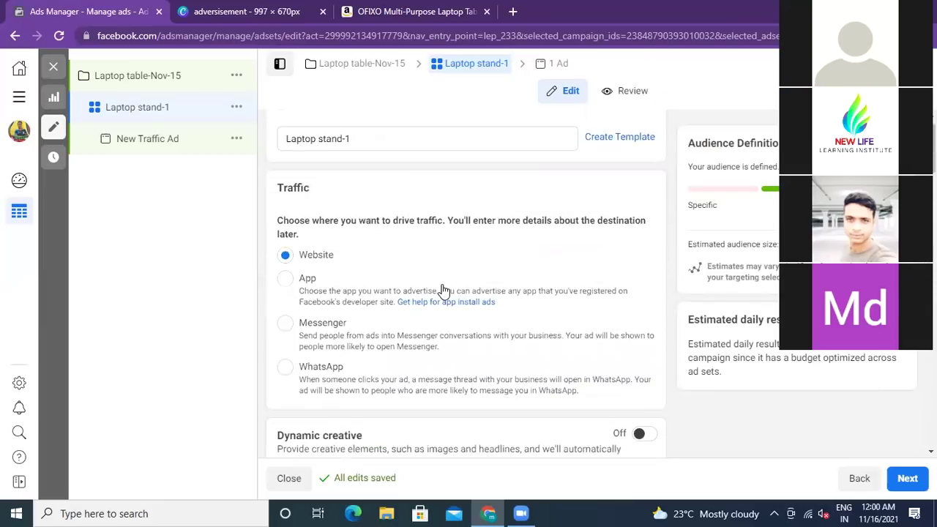
Recheck the ad set from Budget & Schedule through locations, detailed targeting and placements down to Optimization & Delivery.
{"action": "scroll", "coordinate": [444, 290], "scroll_direction": "down", "scroll_amount": 3}
{"action": "scroll", "coordinate": [444, 291], "scroll_direction": "down", "scroll_amount": 2}
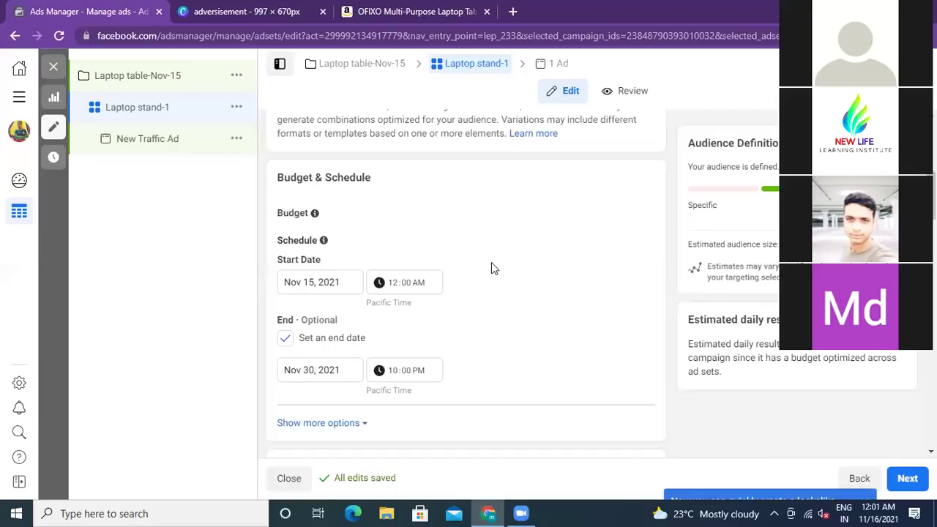
{"action": "scroll", "coordinate": [492, 265], "scroll_direction": "down", "scroll_amount": 1}
{"action": "scroll", "coordinate": [491, 262], "scroll_direction": "down", "scroll_amount": 4}
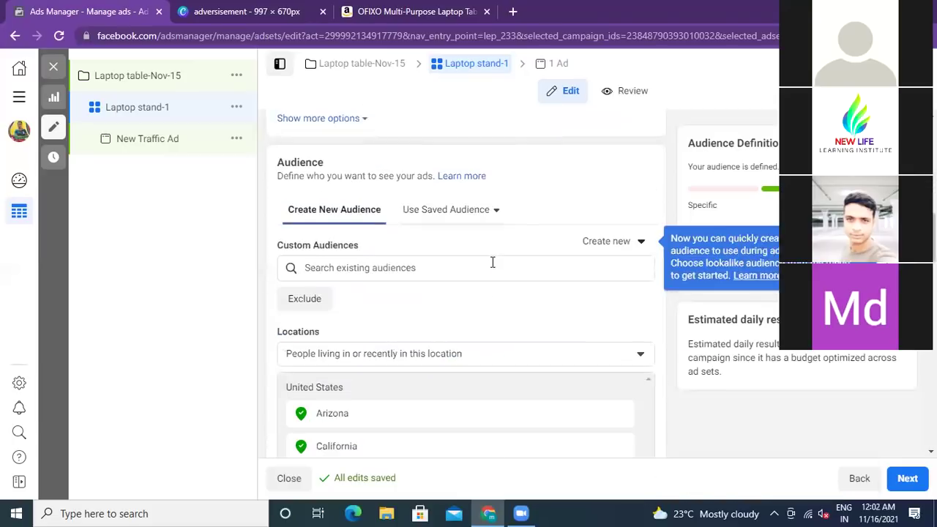
{"action": "scroll", "coordinate": [491, 263], "scroll_direction": "down", "scroll_amount": 4}
{"action": "scroll", "coordinate": [490, 261], "scroll_direction": "down", "scroll_amount": 3}
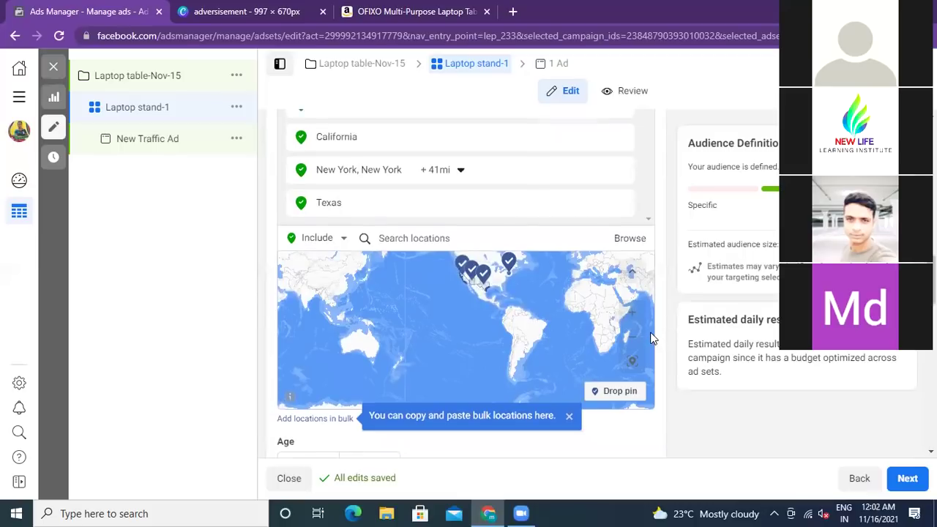
{"action": "scroll", "coordinate": [651, 335], "scroll_direction": "up", "scroll_amount": 2}
{"action": "scroll", "coordinate": [667, 315], "scroll_direction": "down", "scroll_amount": 1}
{"action": "scroll", "coordinate": [667, 314], "scroll_direction": "down", "scroll_amount": 8}
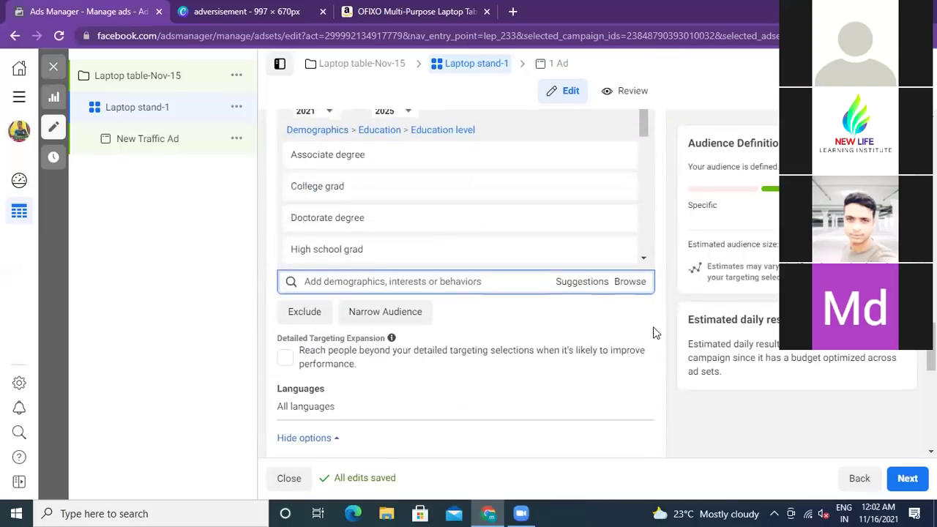
{"action": "scroll", "coordinate": [669, 331], "scroll_direction": "down", "scroll_amount": 4}
{"action": "scroll", "coordinate": [669, 331], "scroll_direction": "down", "scroll_amount": 1}
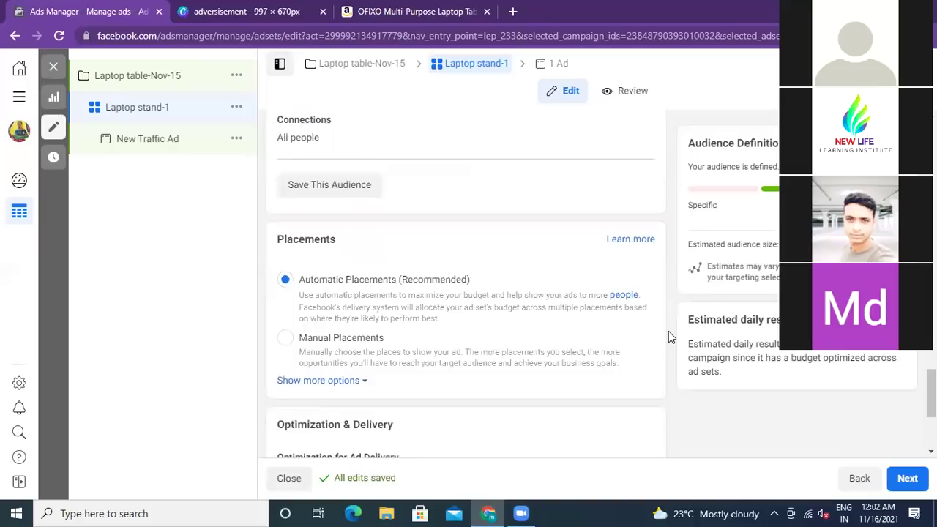
{"action": "scroll", "coordinate": [669, 331], "scroll_direction": "down", "scroll_amount": 3}
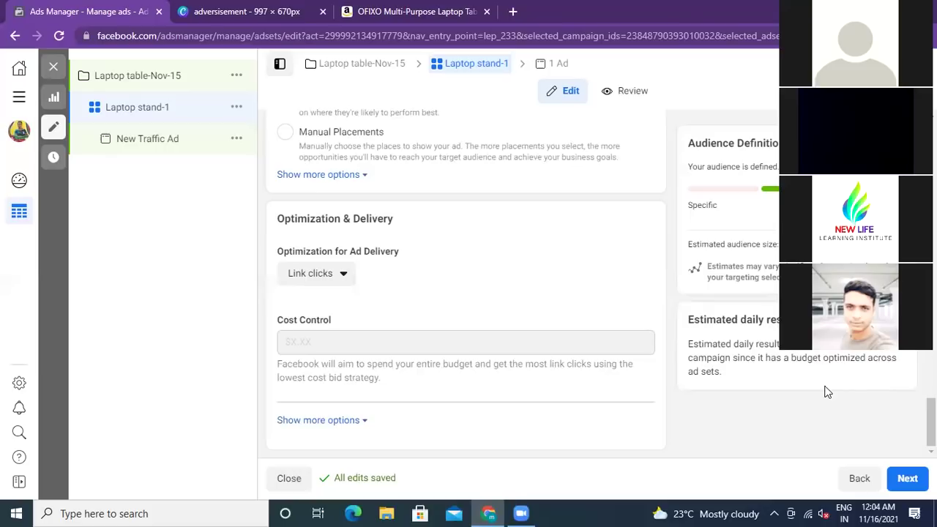
{"action": "scroll", "coordinate": [813, 454], "scroll_direction": "up", "scroll_amount": 1}
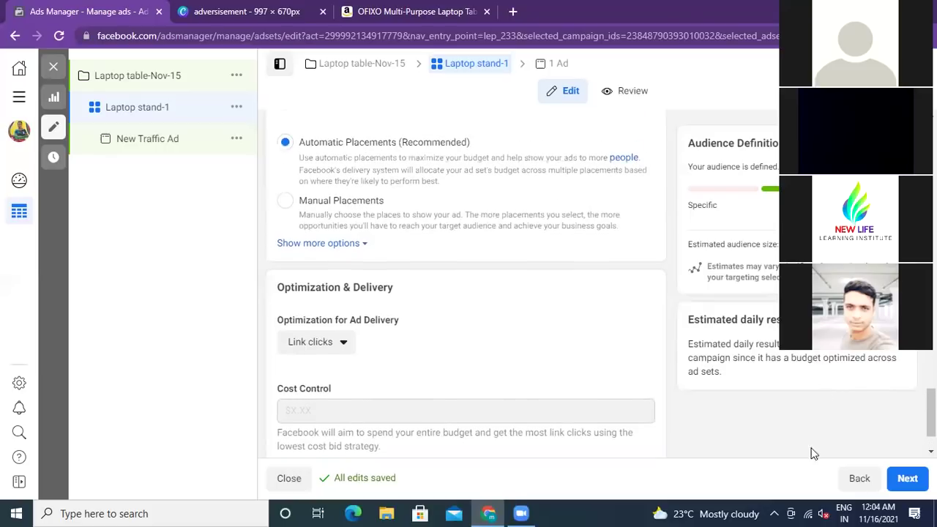
Proceed to the ad level and rename New Traffic Ad as Laptop stand-1.
{"action": "left_click", "coordinate": [908, 479]}
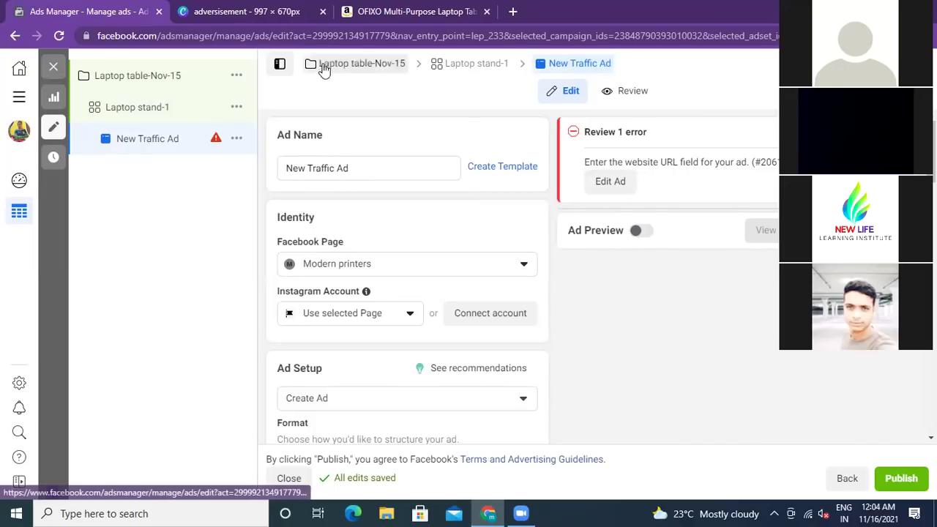
{"action": "left_click", "coordinate": [396, 172]}
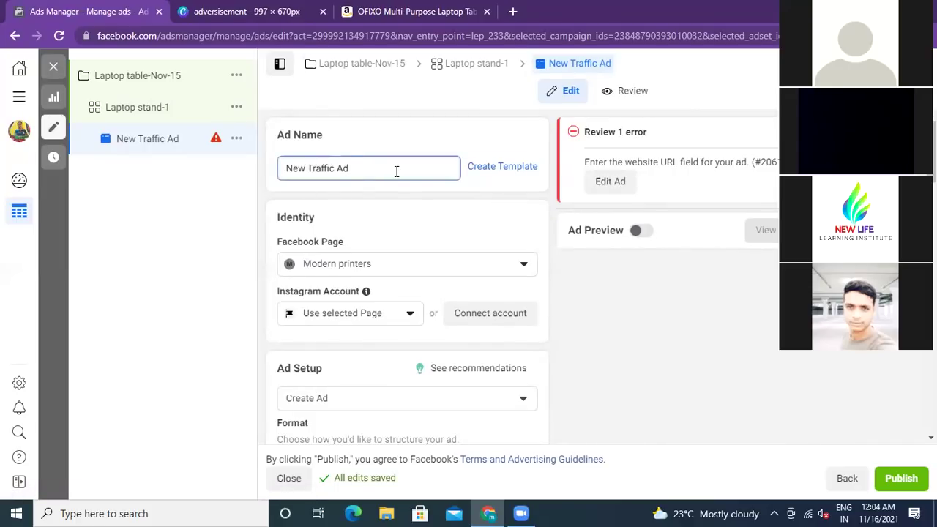
{"action": "key", "text": "BackSpace"}
{"action": "key", "text": "BackSpace"}
{"action": "key", "text": "BackSpace"}
{"action": "key", "text": "BackSpace"}
{"action": "key", "text": "BackSpace"}
{"action": "key", "text": "BackSpace"}
{"action": "key", "text": "BackSpace"}
{"action": "key", "text": "BackSpace"}
{"action": "key", "text": "BackSpace"}
{"action": "key", "text": "BackSpace"}
{"action": "key", "text": "BackSpace"}
{"action": "key", "text": "BackSpace"}
{"action": "key", "text": "BackSpace"}
{"action": "key", "text": "BackSpace"}
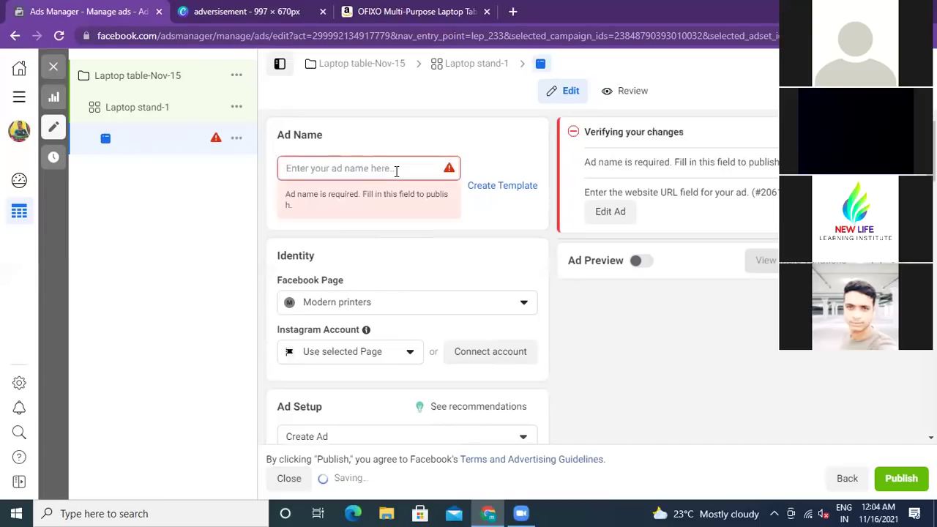
{"action": "type", "text": "La"}
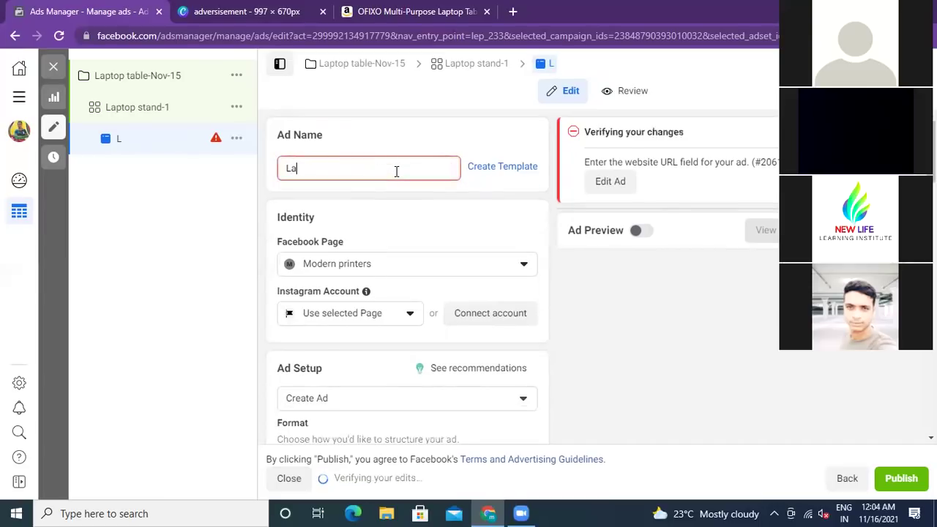
{"action": "type", "text": "ptop stand"}
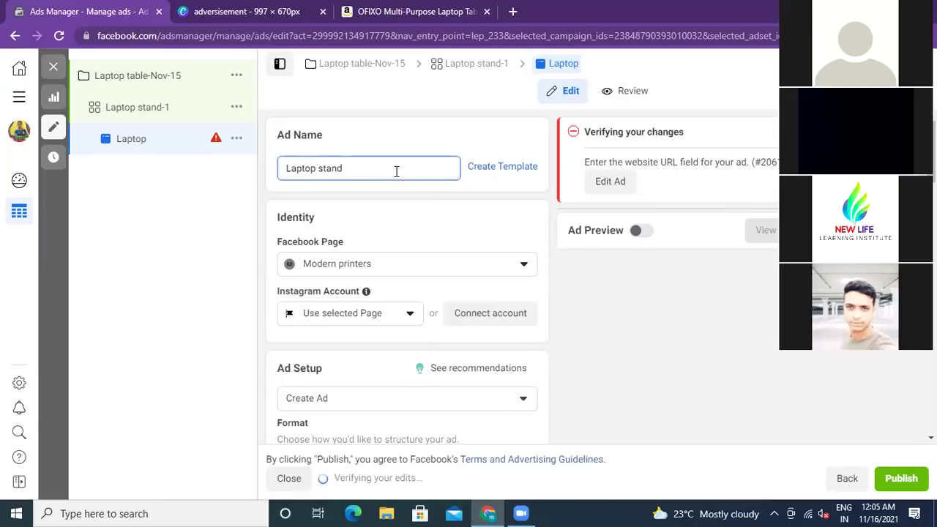
{"action": "type", "text": "-"}
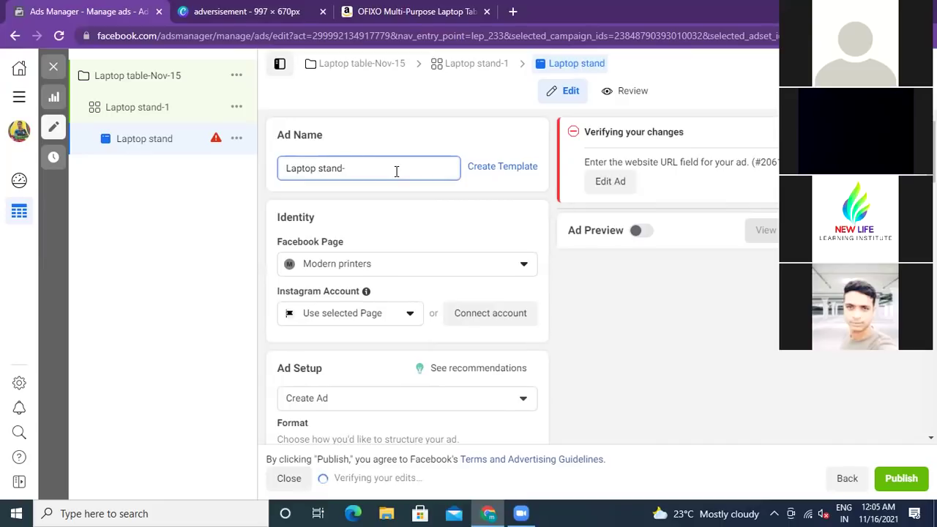
{"action": "type", "text": "1"}
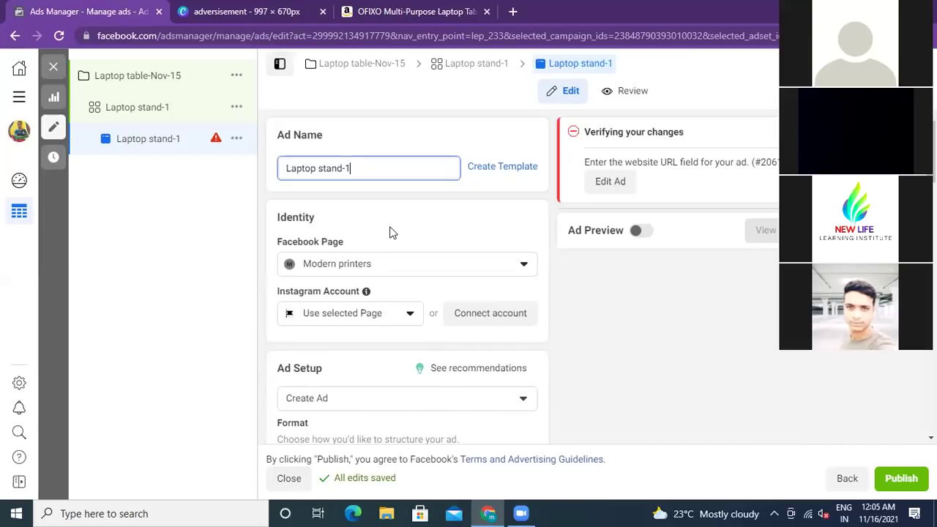
Set the ad's Facebook Page identity to Riyadh fashion house from the Riyadh fashion 40% discount group.
{"action": "scroll", "coordinate": [390, 232], "scroll_direction": "down", "scroll_amount": 1}
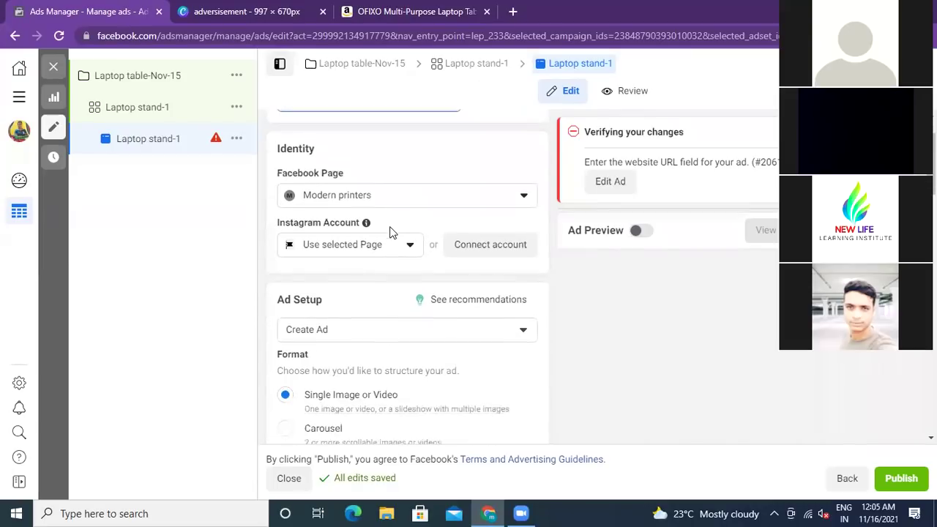
{"action": "left_click", "coordinate": [525, 200]}
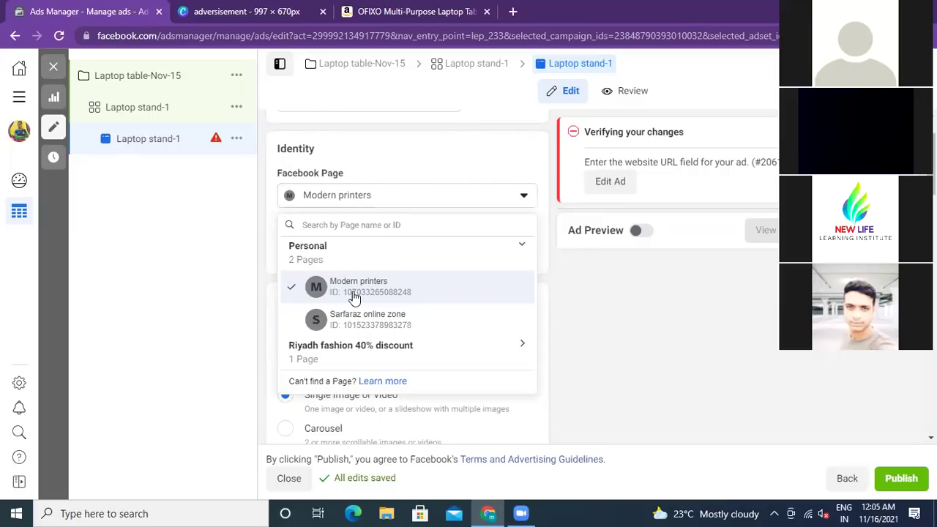
{"action": "left_click", "coordinate": [521, 346]}
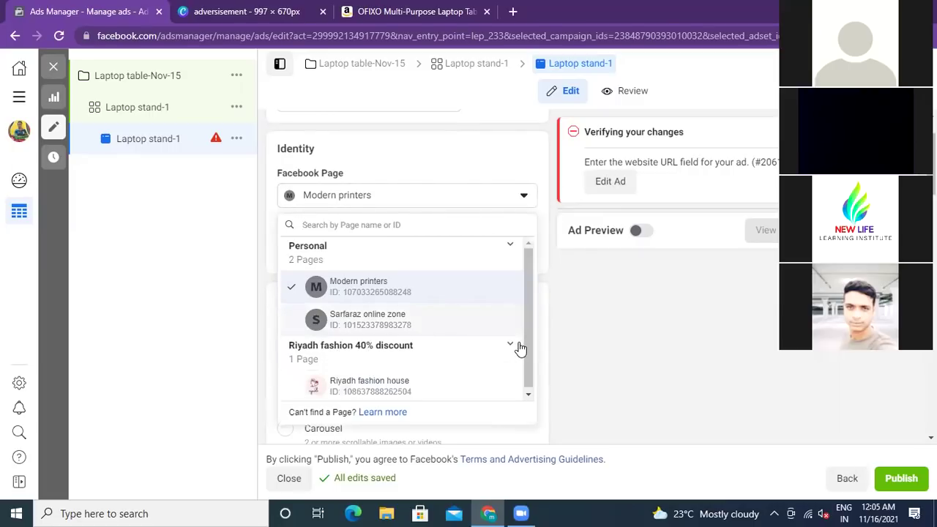
{"action": "left_click", "coordinate": [366, 387]}
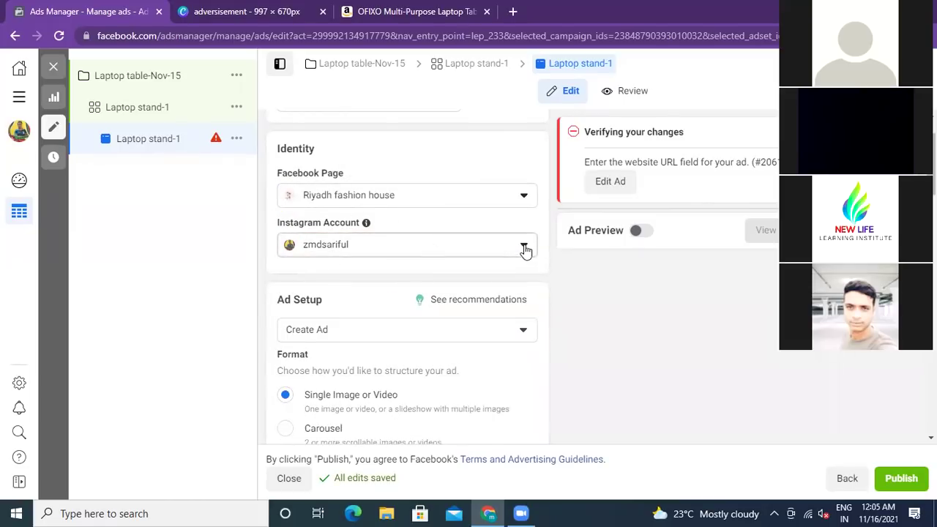
Look over the Ad Setup creation choices and dismiss the list, leaving Create Ad selected.
{"action": "scroll", "coordinate": [633, 341], "scroll_direction": "down", "scroll_amount": 2}
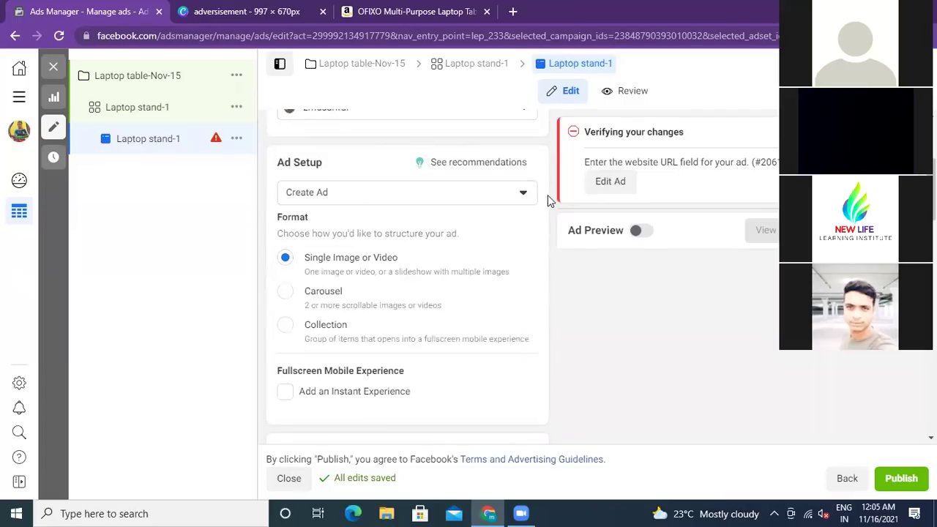
{"action": "left_click", "coordinate": [524, 194]}
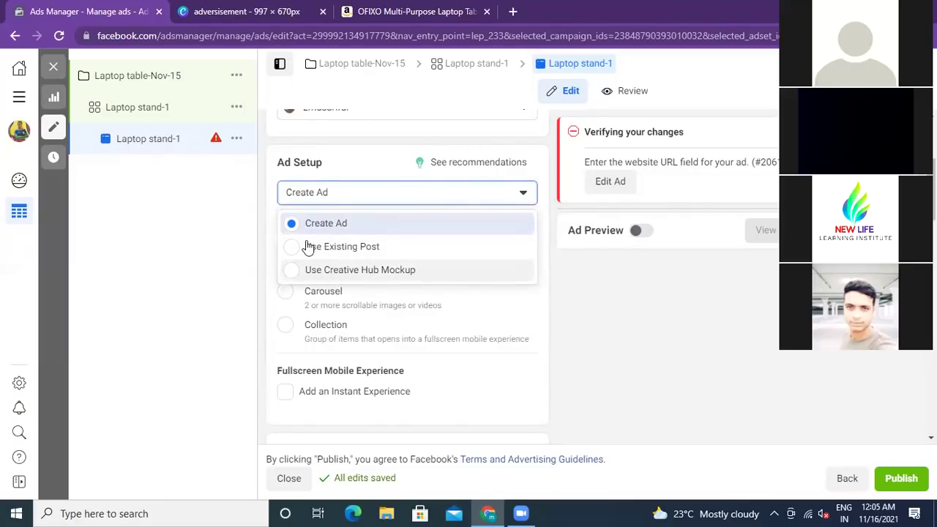
{"action": "left_click", "coordinate": [579, 305]}
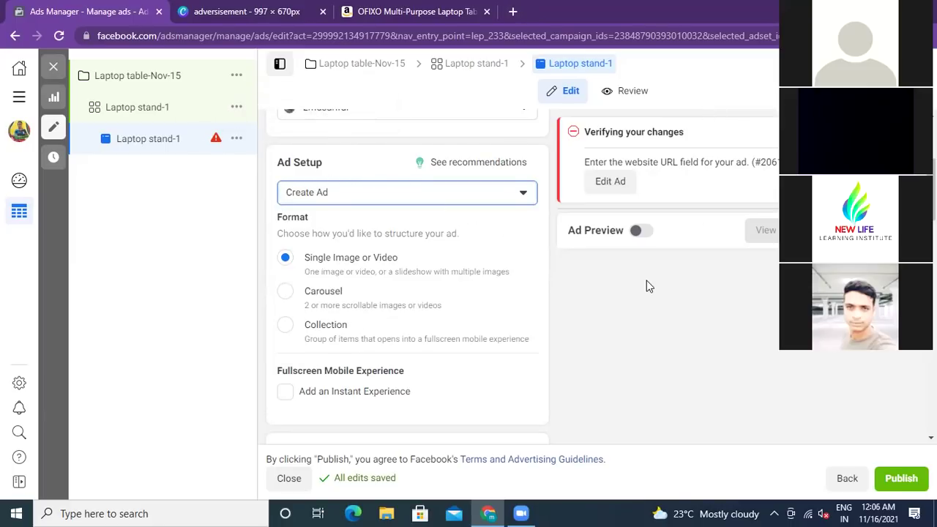
Add an Instant Experience to the Single Image or Video ad and proceed to the Ad creative section.
{"action": "scroll", "coordinate": [646, 281], "scroll_direction": "down", "scroll_amount": 2}
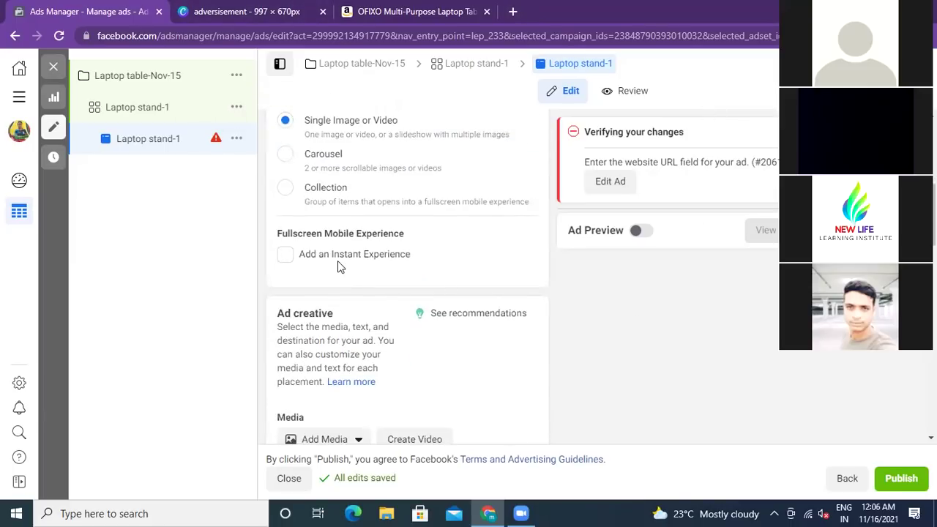
{"action": "left_click", "coordinate": [285, 256]}
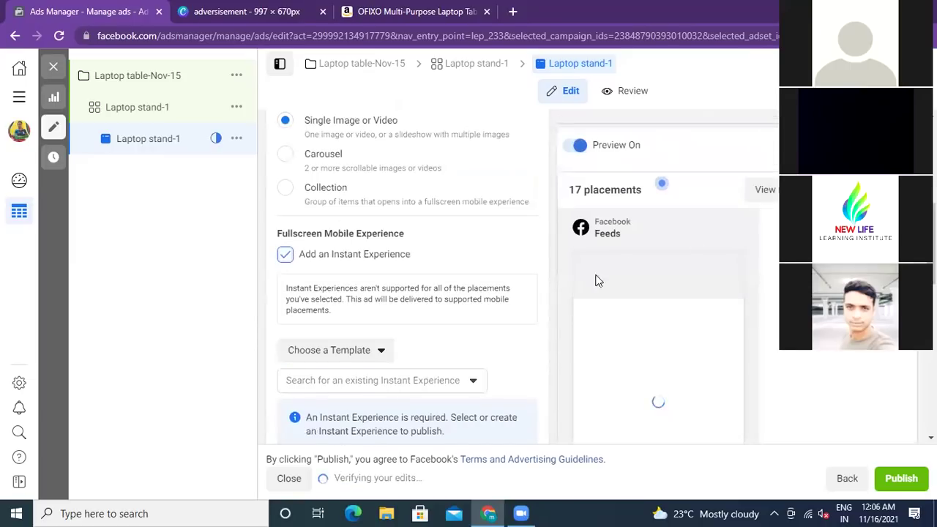
{"action": "scroll", "coordinate": [564, 298], "scroll_direction": "down", "scroll_amount": 3}
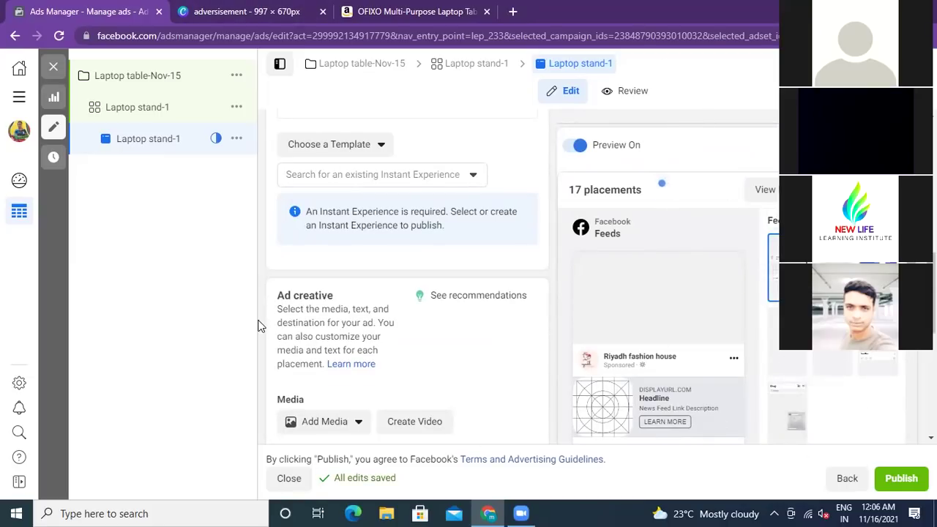
{"action": "scroll", "coordinate": [260, 324], "scroll_direction": "down", "scroll_amount": 2}
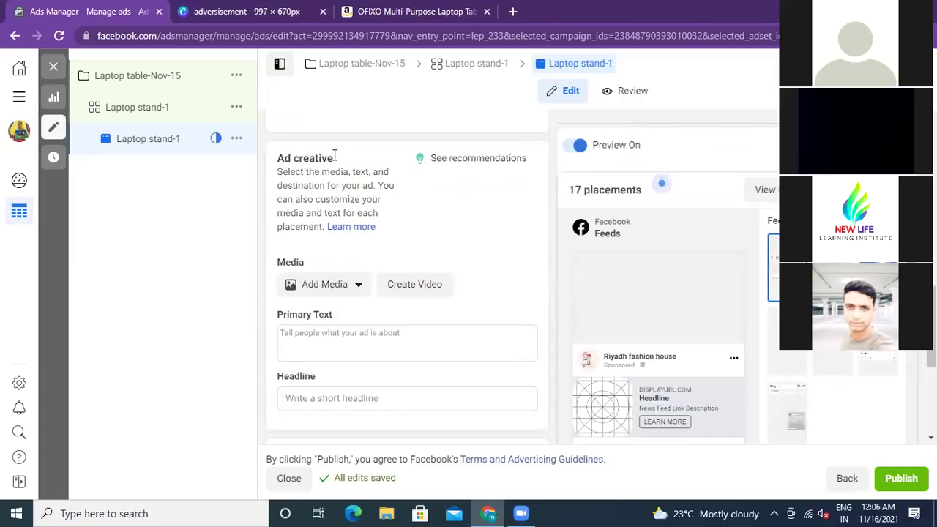
Switch to the OFIXO laptop table product page and open a new browser tab.
{"action": "left_click", "coordinate": [395, 12]}
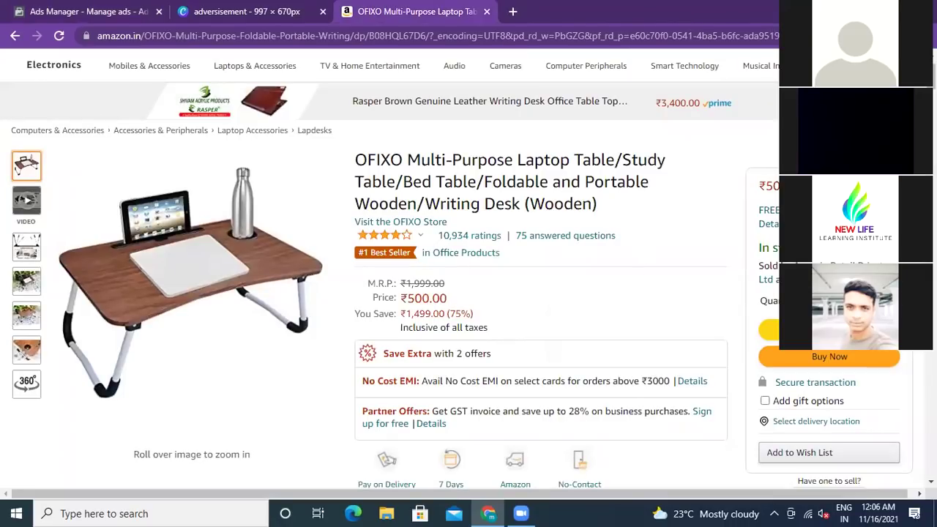
{"action": "left_click", "coordinate": [513, 11]}
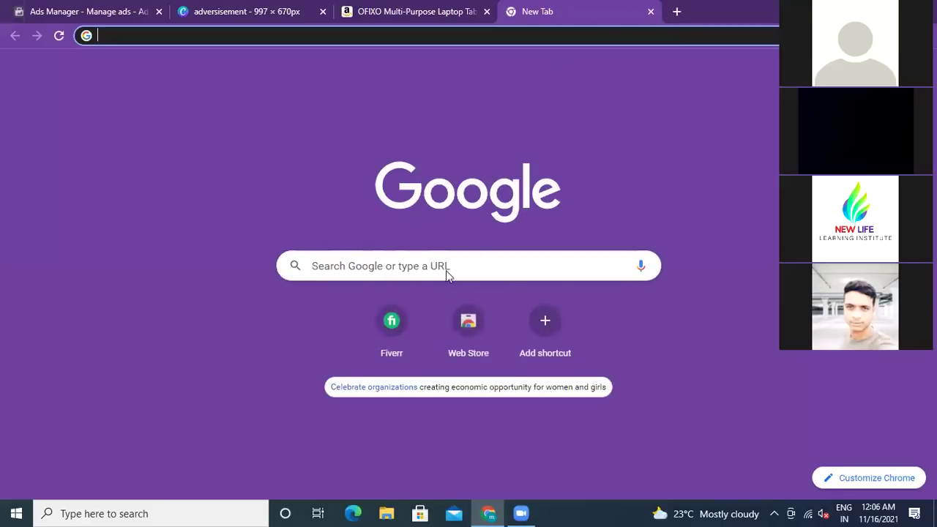
Search Google for firesort, open the Firesort Free Download result, and return to the blank search page.
{"action": "left_click", "coordinate": [437, 267]}
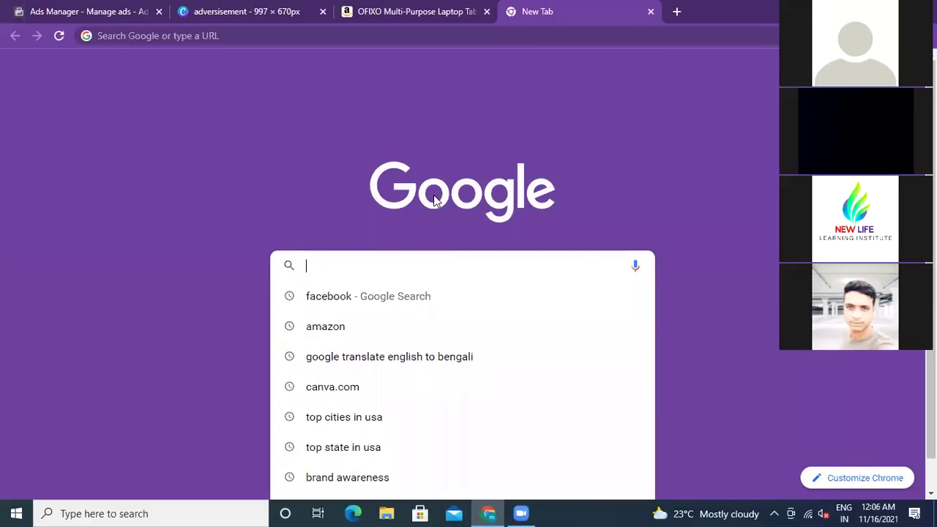
{"action": "type", "text": "fireso"}
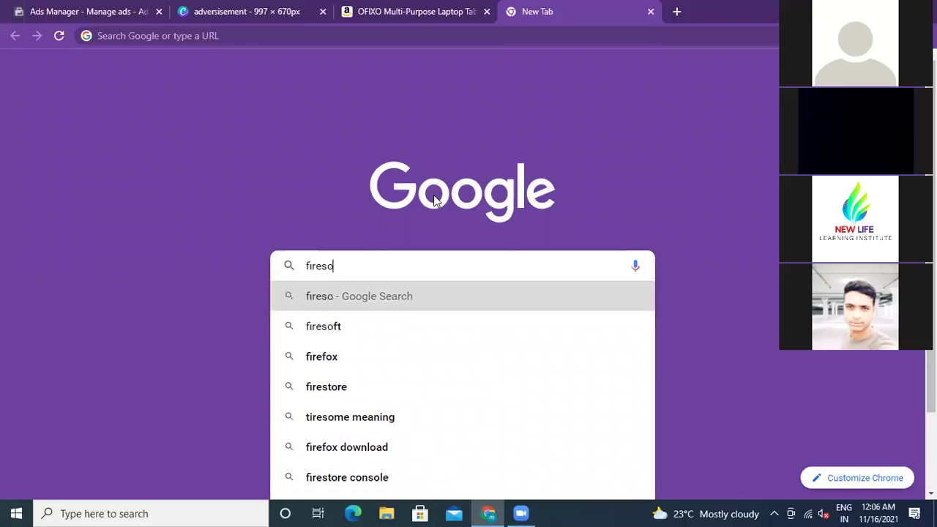
{"action": "key", "text": "BackSpace"}
{"action": "key", "text": "BackSpace"}
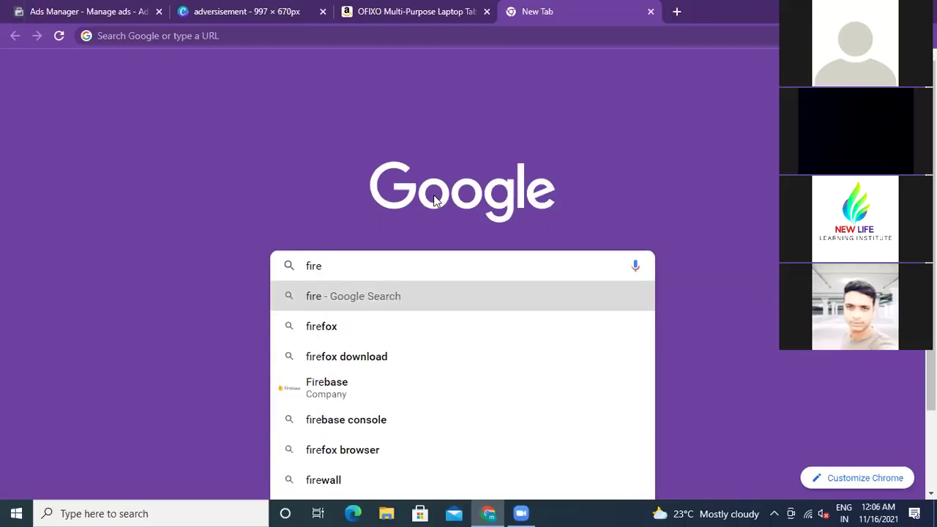
{"action": "type", "text": "so"}
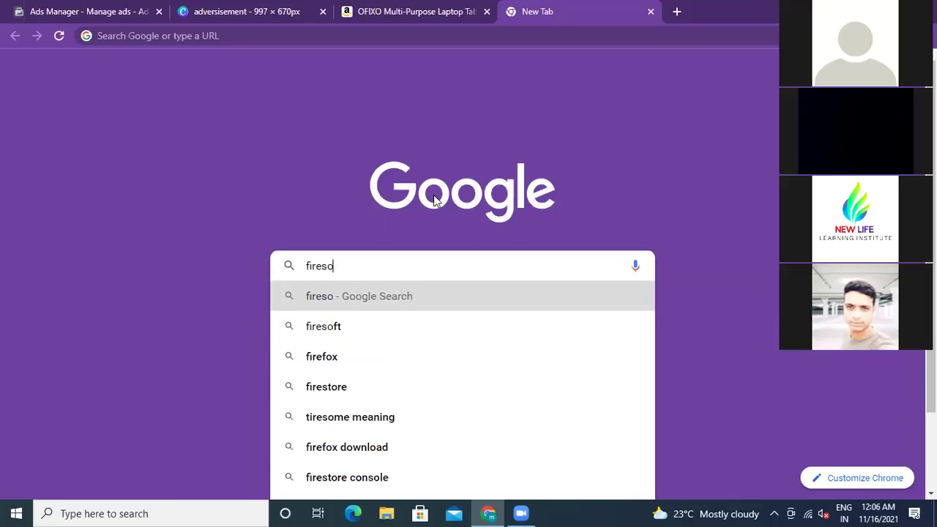
{"action": "type", "text": "rt"}
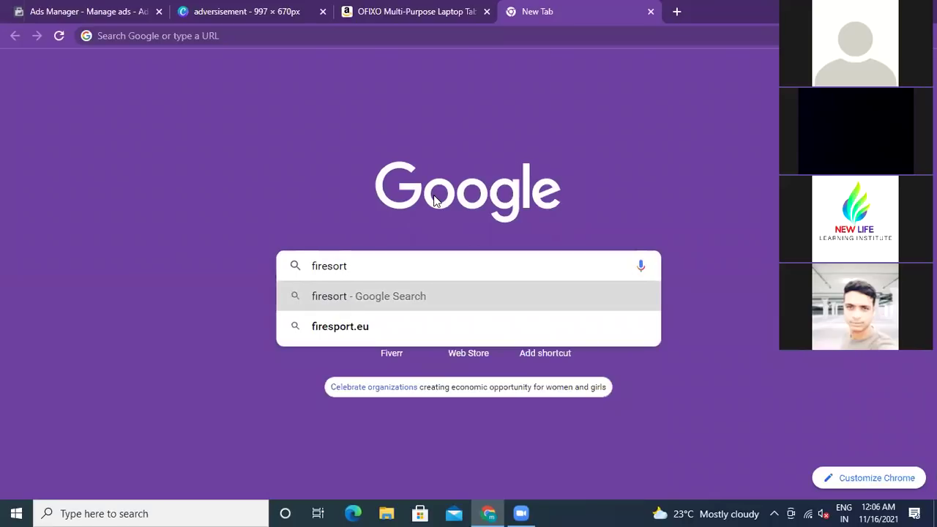
{"action": "left_click", "coordinate": [368, 297]}
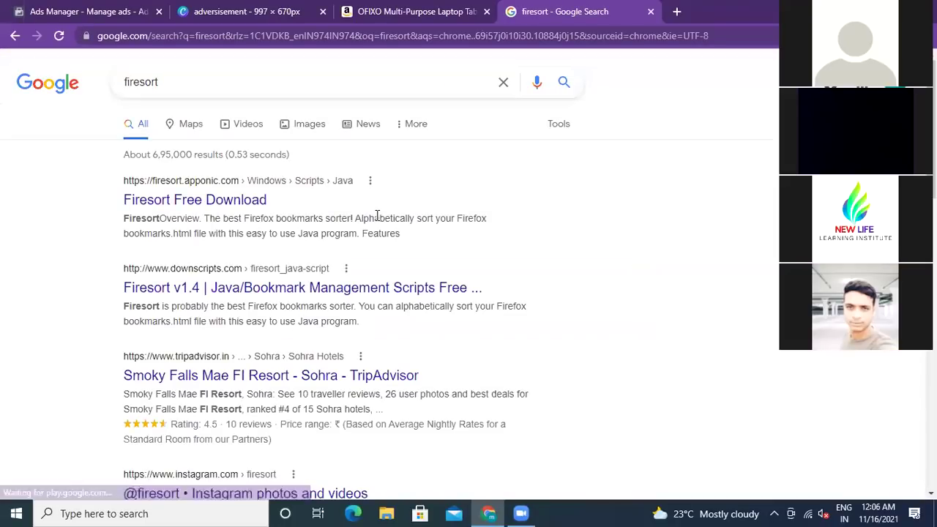
{"action": "left_click", "coordinate": [198, 209]}
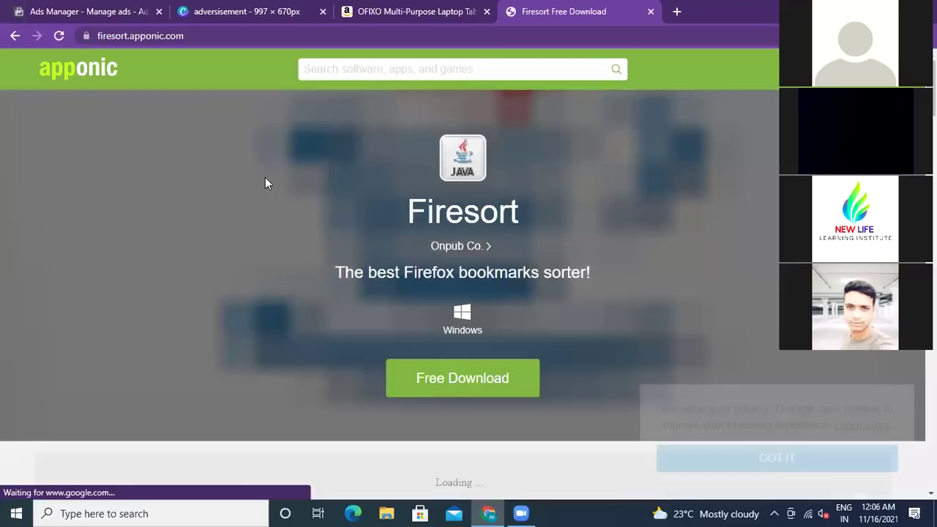
{"action": "left_click", "coordinate": [13, 36]}
{"action": "left_click", "coordinate": [14, 36]}
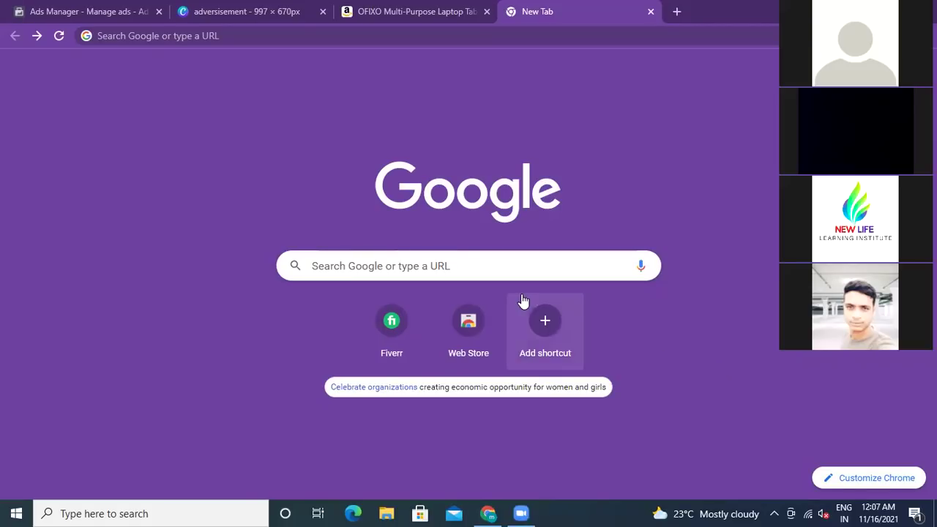
Search Google for fireshot chrome extension.
{"action": "left_click", "coordinate": [335, 265]}
{"action": "type", "text": "firesh"}
{"action": "key", "text": "BackSpace"}
{"action": "key", "text": "BackSpace"}
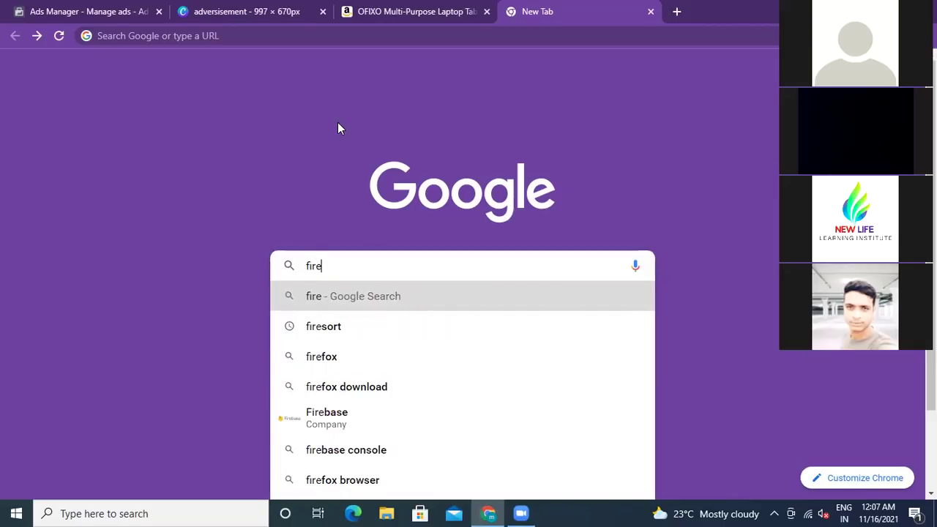
{"action": "type", "text": "s"}
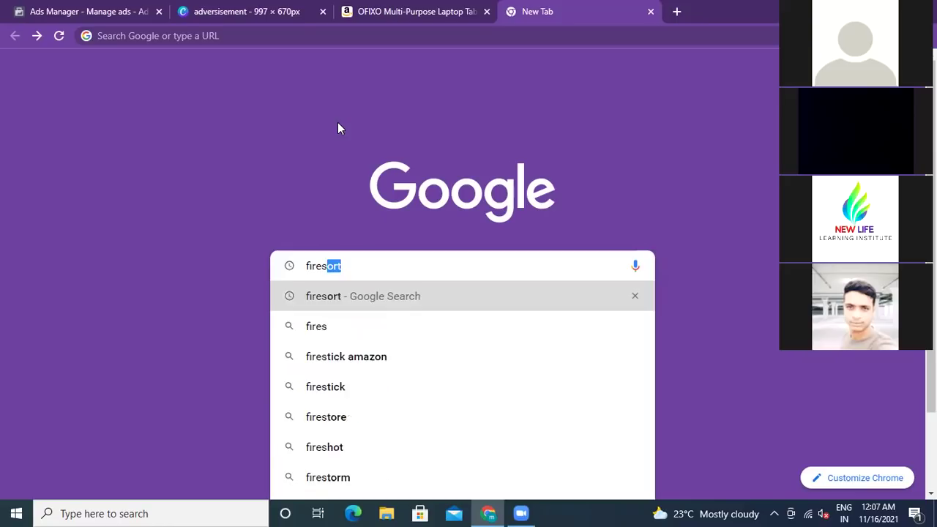
{"action": "type", "text": "hot co"}
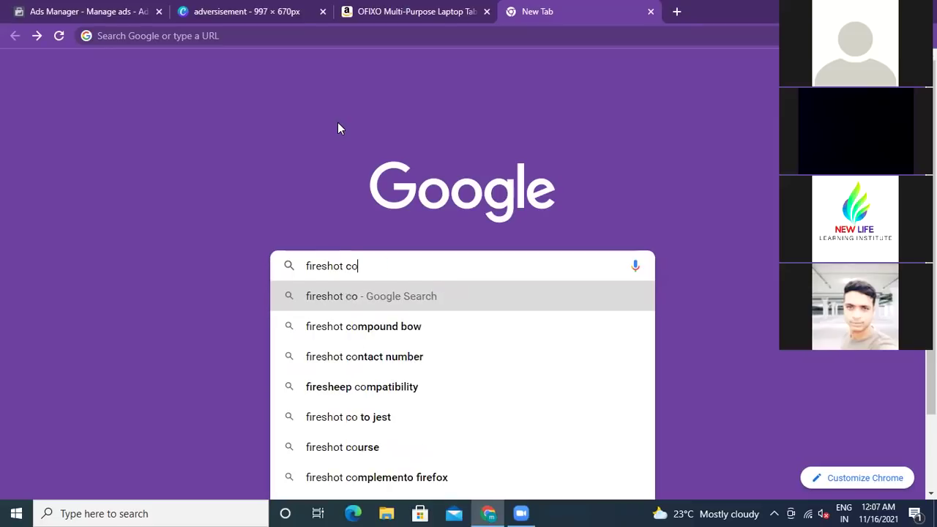
{"action": "key", "text": "BackSpace"}
{"action": "type", "text": "hrom"}
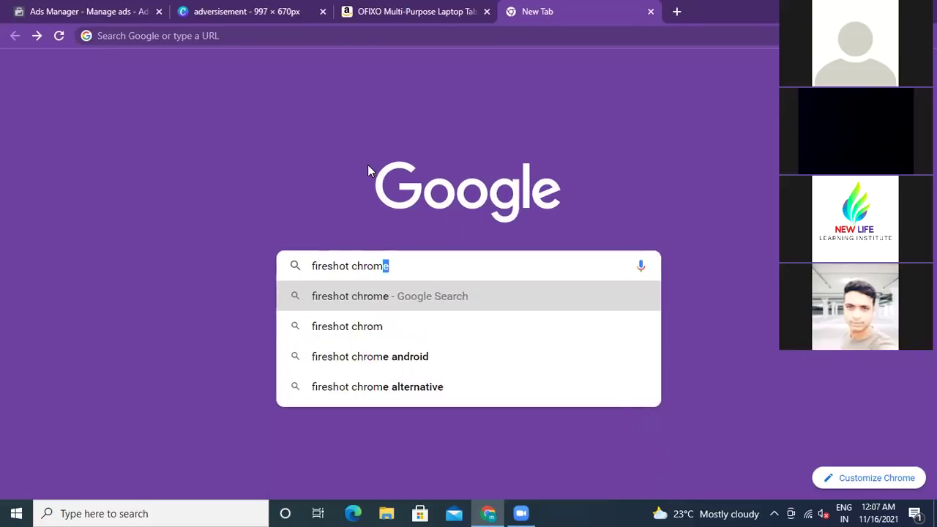
{"action": "type", "text": "e"}
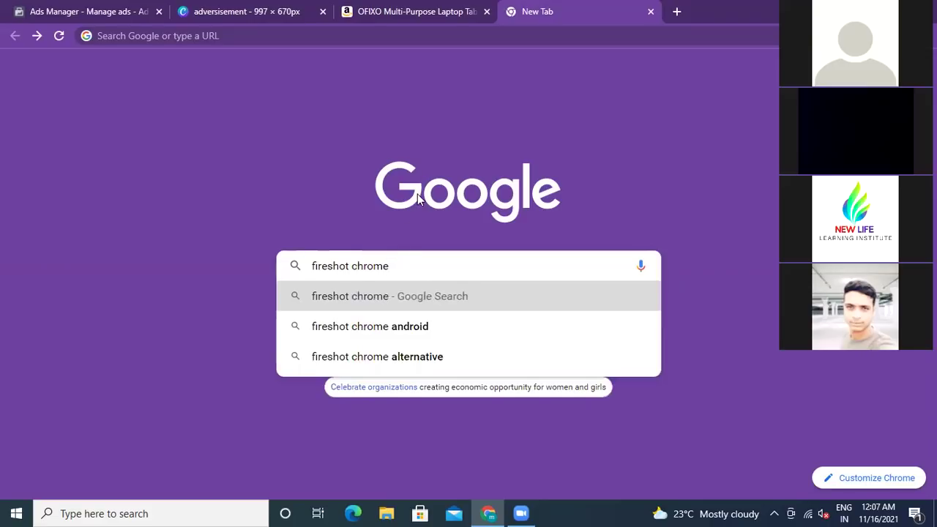
{"action": "type", "text": " ex"}
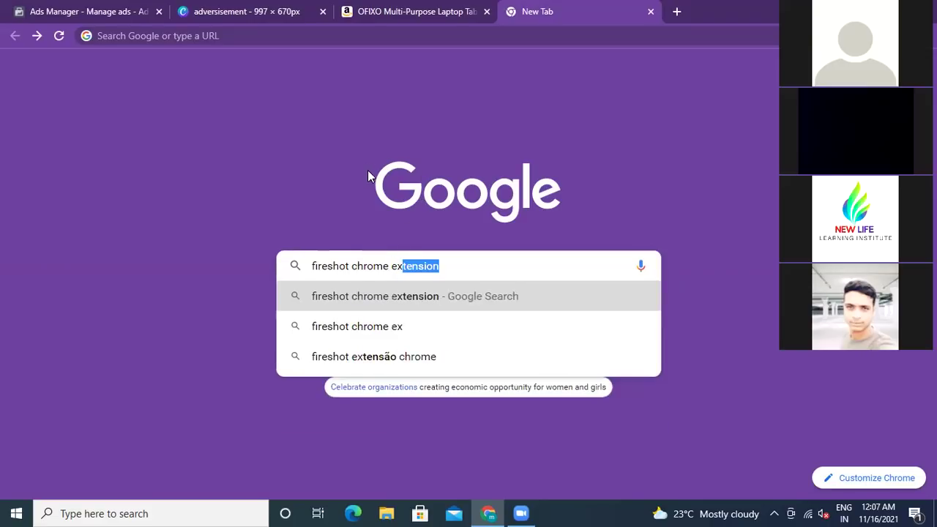
{"action": "left_click", "coordinate": [412, 298]}
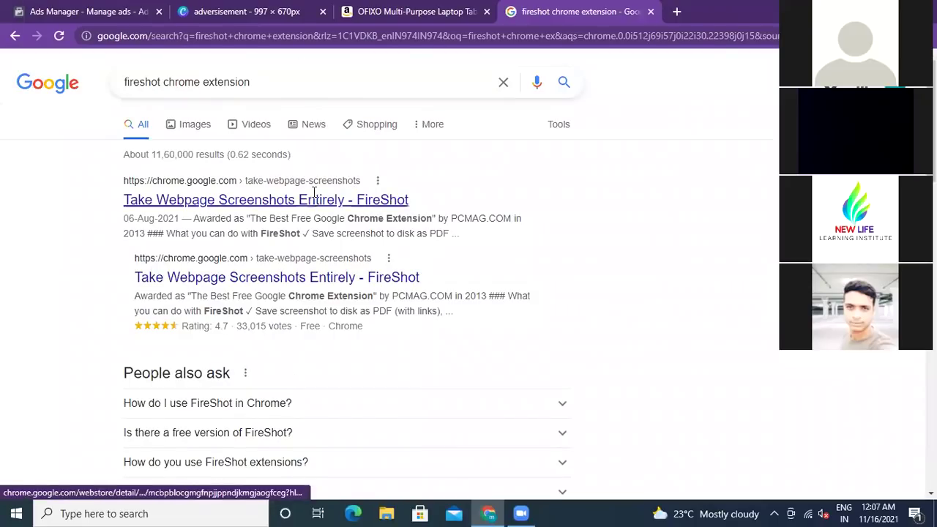
Install the Take Webpage Screenshots Entirely - FireShot extension from the Chrome Web Store and close its welcome page.
{"action": "left_click", "coordinate": [307, 282]}
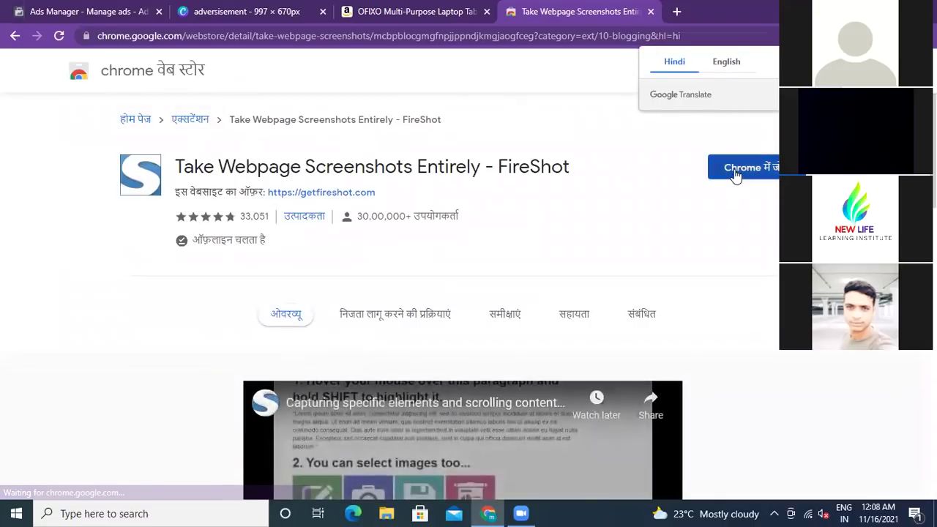
{"action": "left_click", "coordinate": [734, 172]}
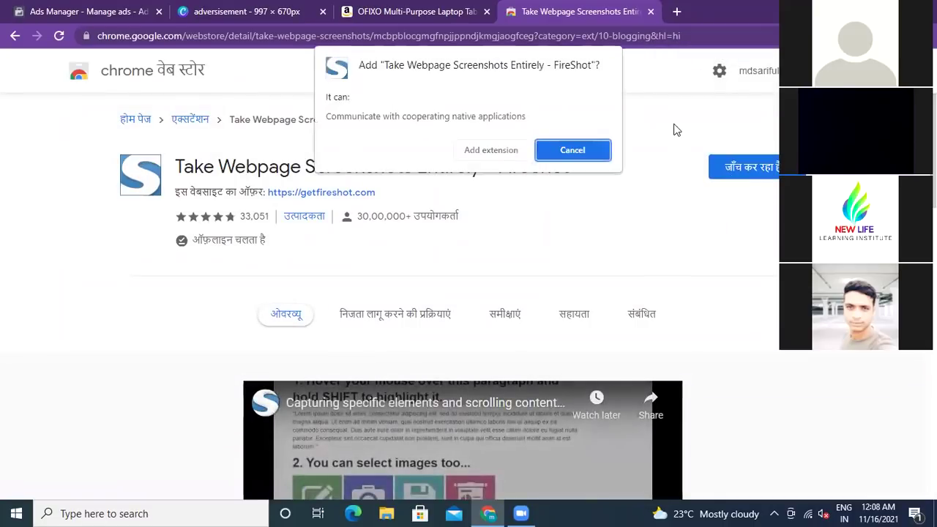
{"action": "left_click", "coordinate": [489, 150]}
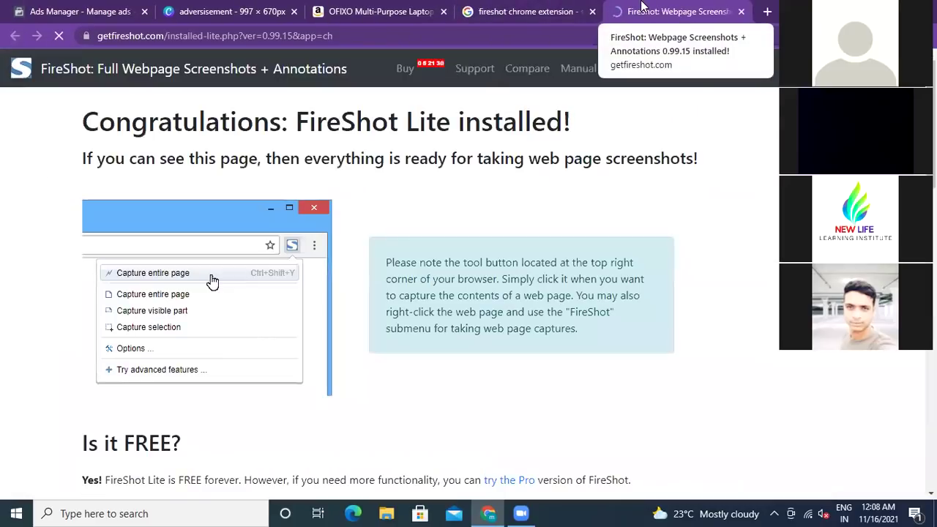
{"action": "left_click", "coordinate": [741, 11]}
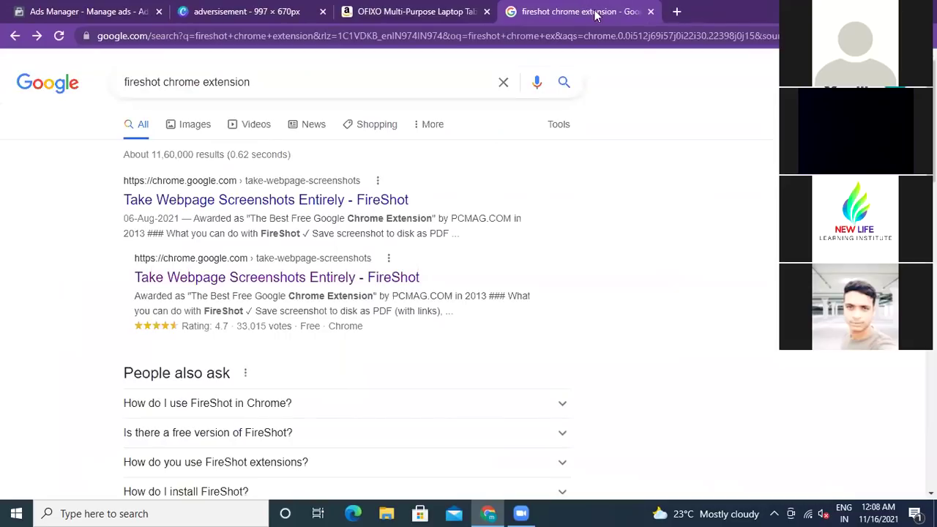
Close the FireShot search tab to return to the OFIXO laptop table product page.
{"action": "left_click", "coordinate": [14, 35]}
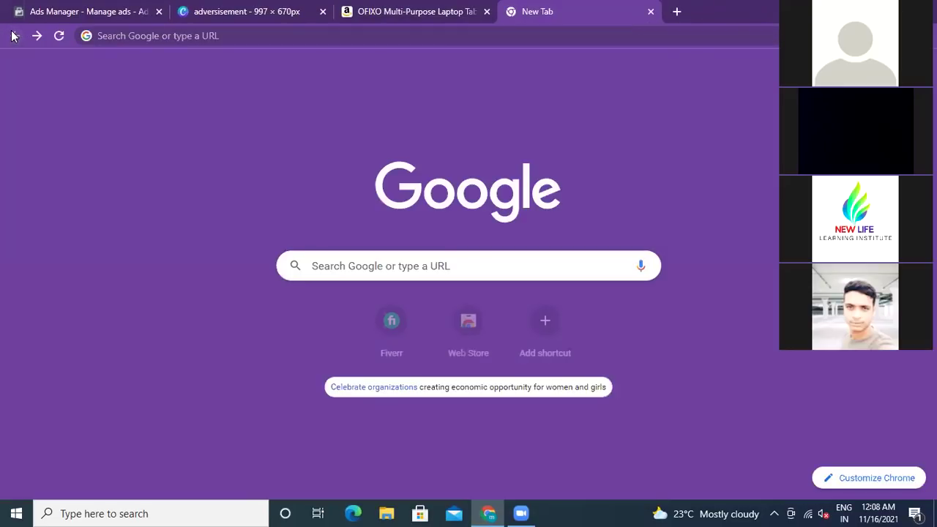
{"action": "left_click", "coordinate": [651, 11]}
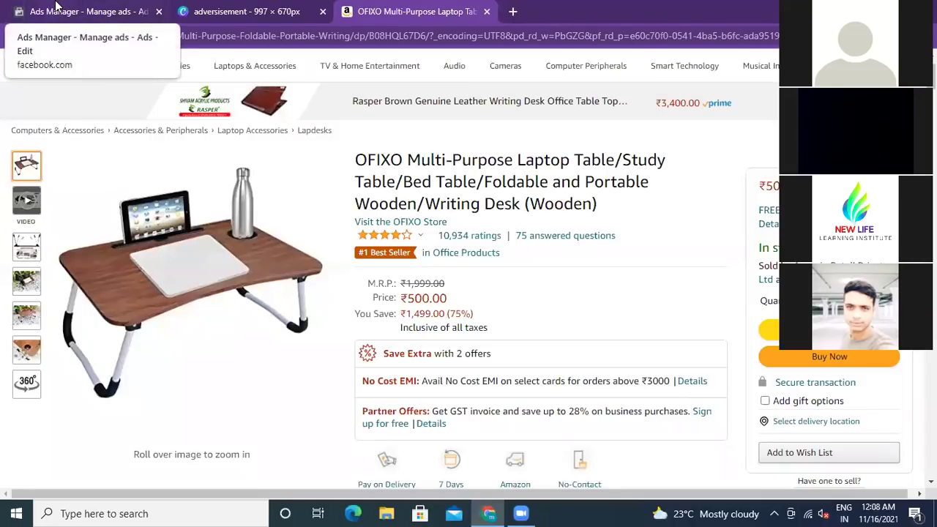
Try to capture the main laptop table picture on the product page with FireShot's Capture selection, and close the resulting capture.
{"action": "left_click", "coordinate": [879, 35]}
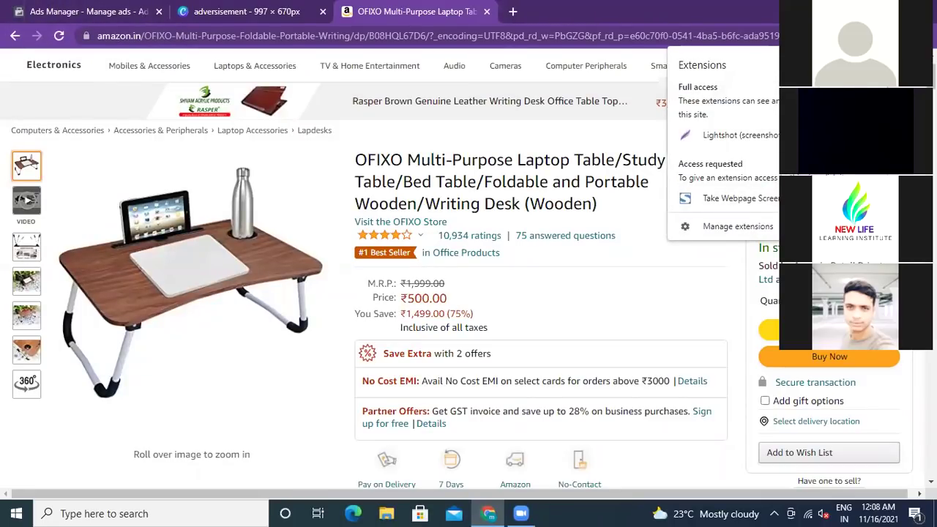
{"action": "key", "text": "Escape"}
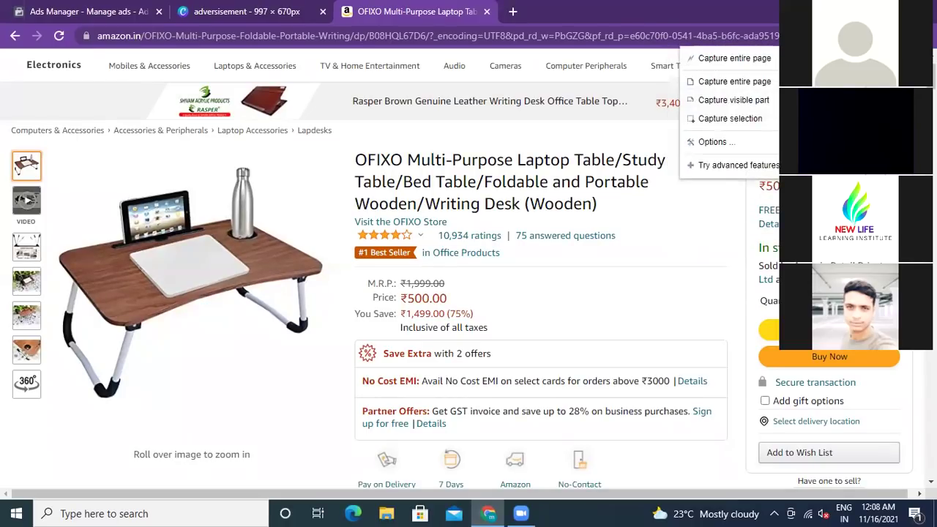
{"action": "left_click", "coordinate": [722, 126]}
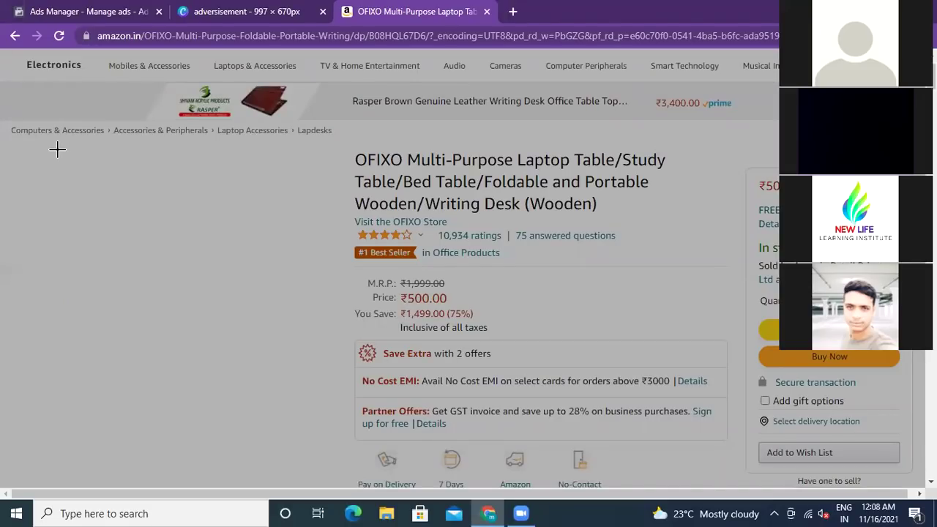
{"action": "left_click_drag", "start_coordinate": [64, 150], "coordinate": [333, 375]}
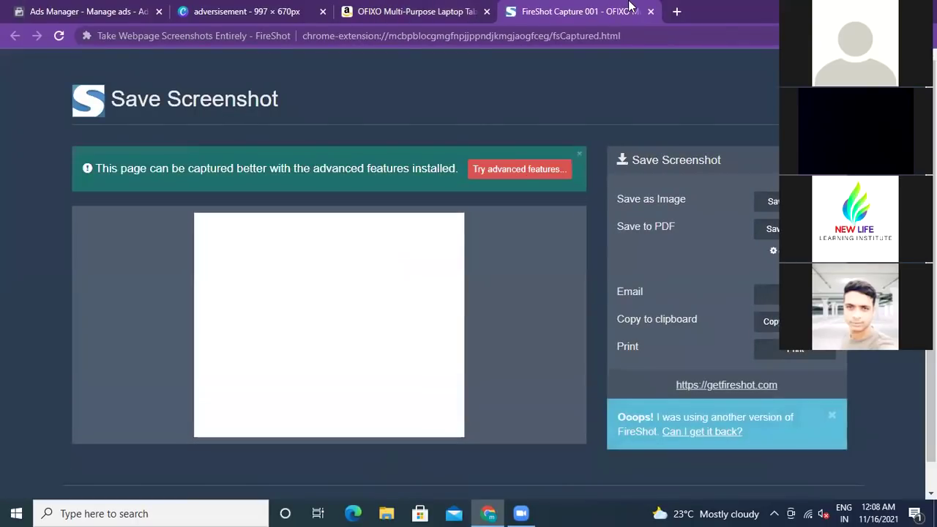
{"action": "left_click", "coordinate": [650, 11]}
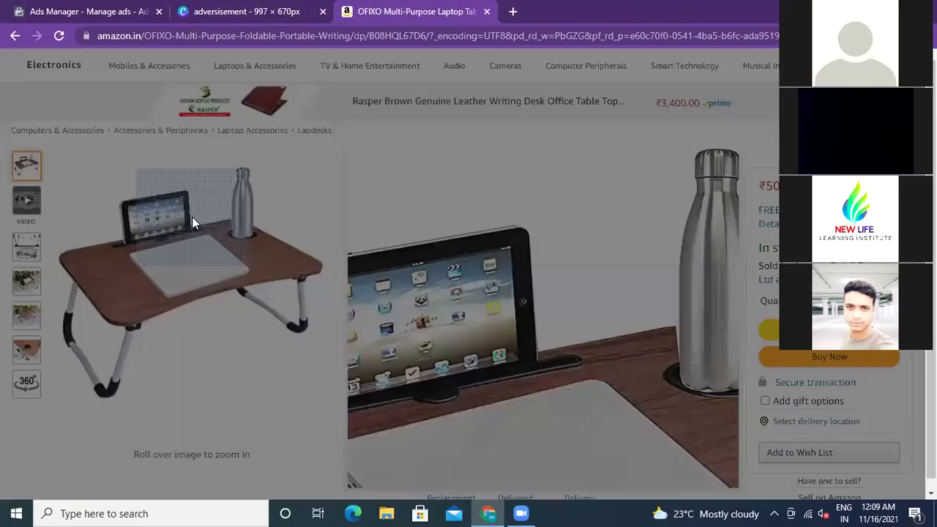
Open the enlarged laptop table product image and capture the area around the whole table with FireShot's Capture selection.
{"action": "left_click", "coordinate": [192, 217]}
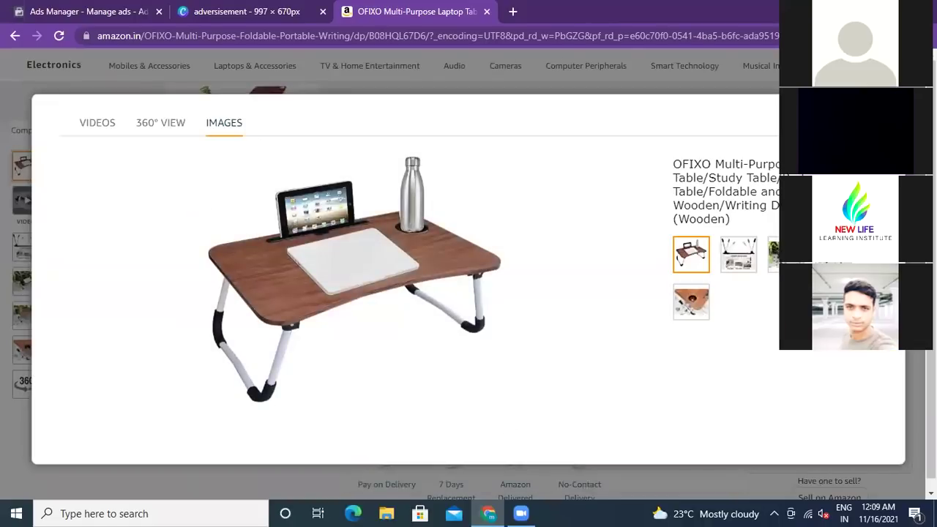
{"action": "left_click", "coordinate": [871, 35]}
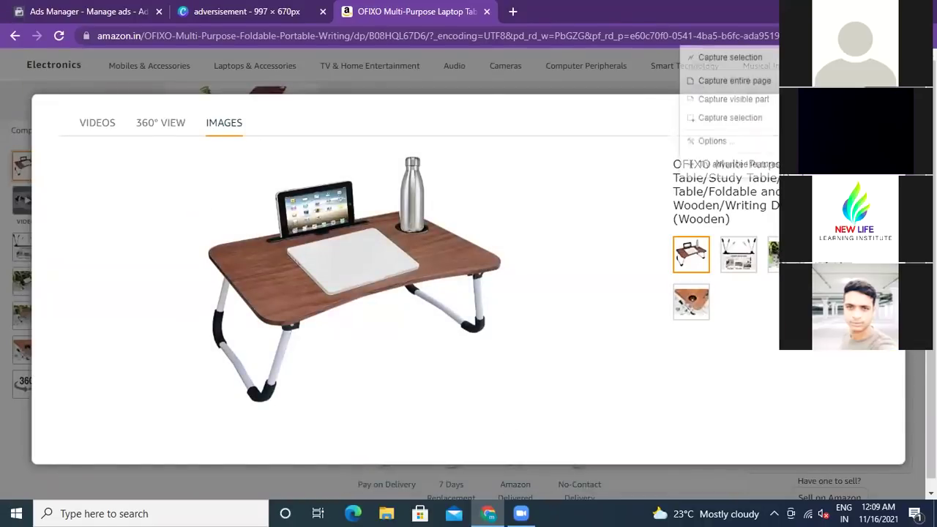
{"action": "left_click", "coordinate": [739, 123]}
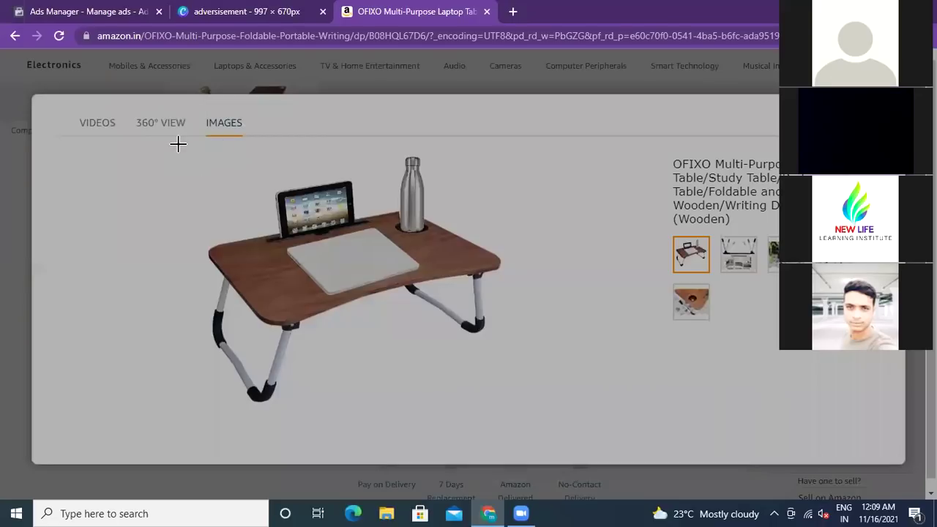
{"action": "left_click_drag", "start_coordinate": [196, 143], "coordinate": [524, 427]}
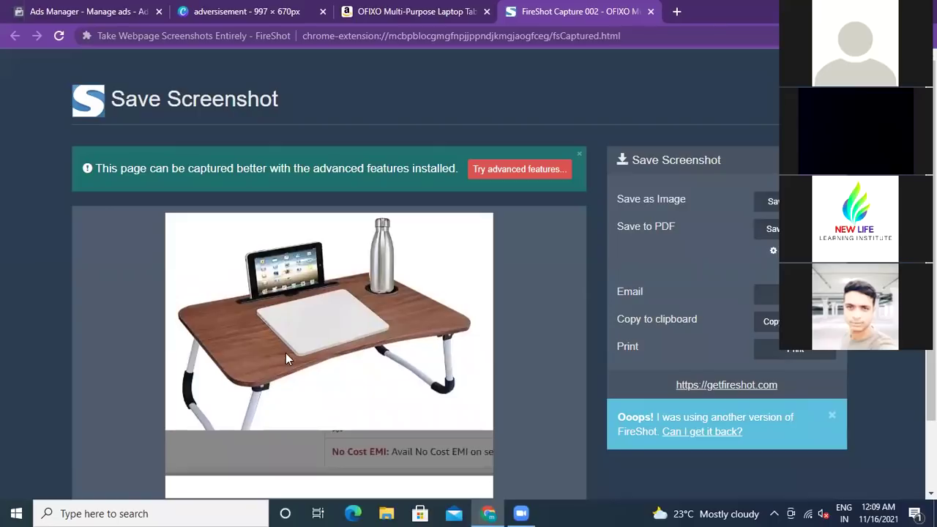
Save the capture as a PNG image named Laptop stand in the FireShot downloads folder, allowing FireShot to manage downloads.
{"action": "left_click", "coordinate": [769, 202]}
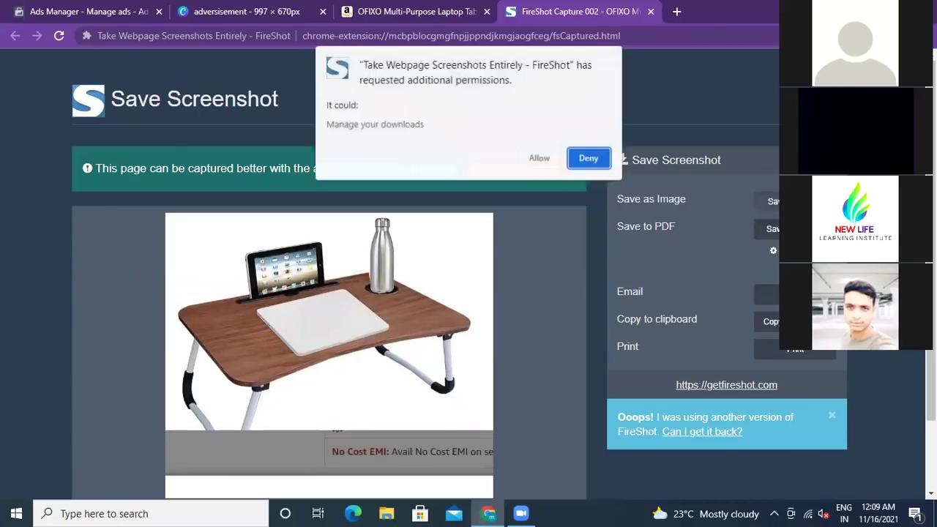
{"action": "left_click", "coordinate": [545, 162]}
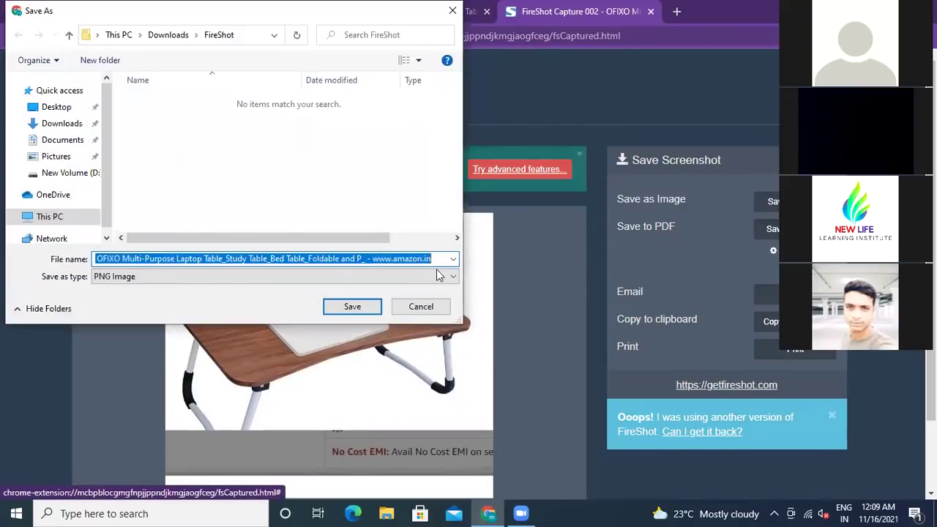
{"action": "key", "text": "End"}
{"action": "key", "text": "BackSpace"}
{"action": "key", "text": "BackSpace"}
{"action": "key", "text": "BackSpace"}
{"action": "key", "text": "BackSpace"}
{"action": "key", "text": "BackSpace"}
{"action": "key", "text": "BackSpace"}
{"action": "key", "text": "BackSpace"}
{"action": "key", "text": "BackSpace"}
{"action": "key", "text": "BackSpace"}
{"action": "key", "text": "BackSpace"}
{"action": "key", "text": "BackSpace"}
{"action": "key", "text": "BackSpace"}
{"action": "key", "text": "BackSpace"}
{"action": "key", "text": "BackSpace"}
{"action": "key", "text": "BackSpace"}
{"action": "key", "text": "BackSpace"}
{"action": "key", "text": "BackSpace"}
{"action": "key", "text": "BackSpace"}
{"action": "key", "text": "BackSpace"}
{"action": "key", "text": "BackSpace"}
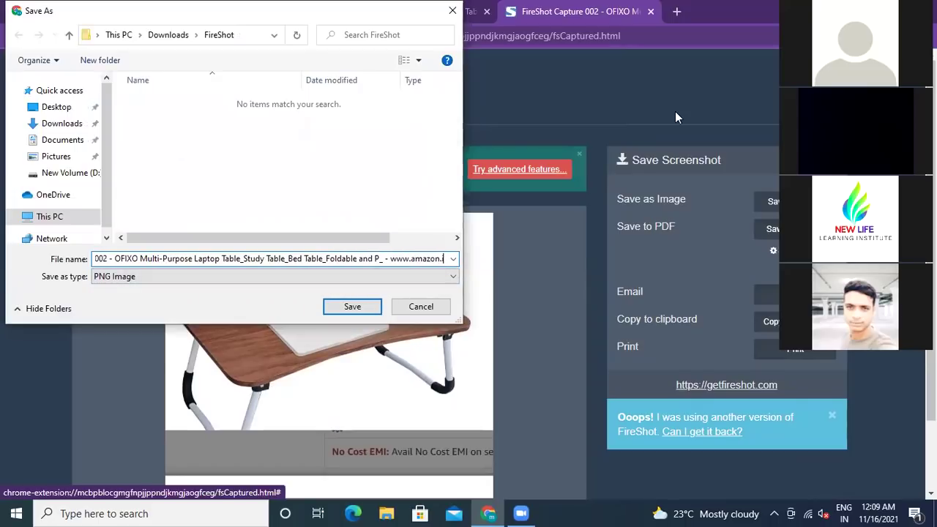
{"action": "key", "text": "BackSpace"}
{"action": "key", "text": "BackSpace"}
{"action": "key", "text": "BackSpace"}
{"action": "key", "text": "BackSpace"}
{"action": "key", "text": "BackSpace"}
{"action": "key", "text": "BackSpace"}
{"action": "key", "text": "BackSpace"}
{"action": "key", "text": "BackSpace"}
{"action": "key", "text": "BackSpace"}
{"action": "key", "text": "BackSpace"}
{"action": "key", "text": "BackSpace"}
{"action": "key", "text": "BackSpace"}
{"action": "key", "text": "BackSpace"}
{"action": "key", "text": "BackSpace"}
{"action": "key", "text": "BackSpace"}
{"action": "key", "text": "BackSpace"}
{"action": "key", "text": "BackSpace"}
{"action": "key", "text": "BackSpace"}
{"action": "key", "text": "BackSpace"}
{"action": "key", "text": "BackSpace"}
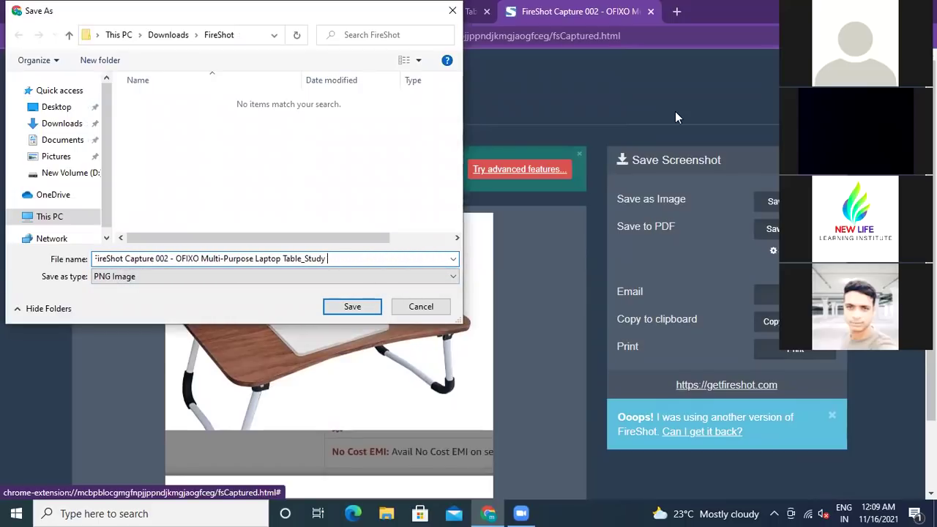
{"action": "key", "text": "BackSpace"}
{"action": "key", "text": "BackSpace"}
{"action": "key", "text": "BackSpace"}
{"action": "key", "text": "BackSpace"}
{"action": "key", "text": "BackSpace"}
{"action": "key", "text": "BackSpace"}
{"action": "key", "text": "BackSpace"}
{"action": "key", "text": "BackSpace"}
{"action": "key", "text": "BackSpace"}
{"action": "key", "text": "BackSpace"}
{"action": "key", "text": "BackSpace"}
{"action": "key", "text": "BackSpace"}
{"action": "key", "text": "BackSpace"}
{"action": "key", "text": "BackSpace"}
{"action": "key", "text": "BackSpace"}
{"action": "key", "text": "BackSpace"}
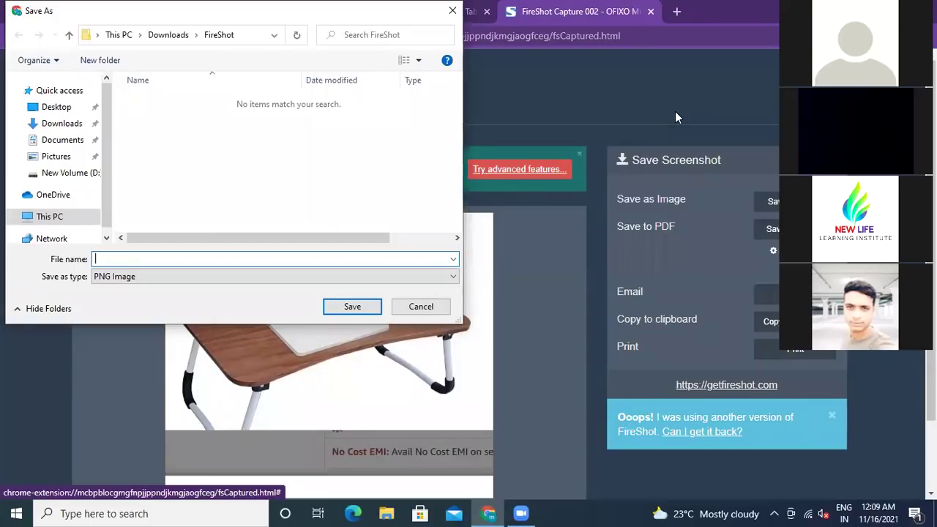
{"action": "type", "text": "Laptop stand"}
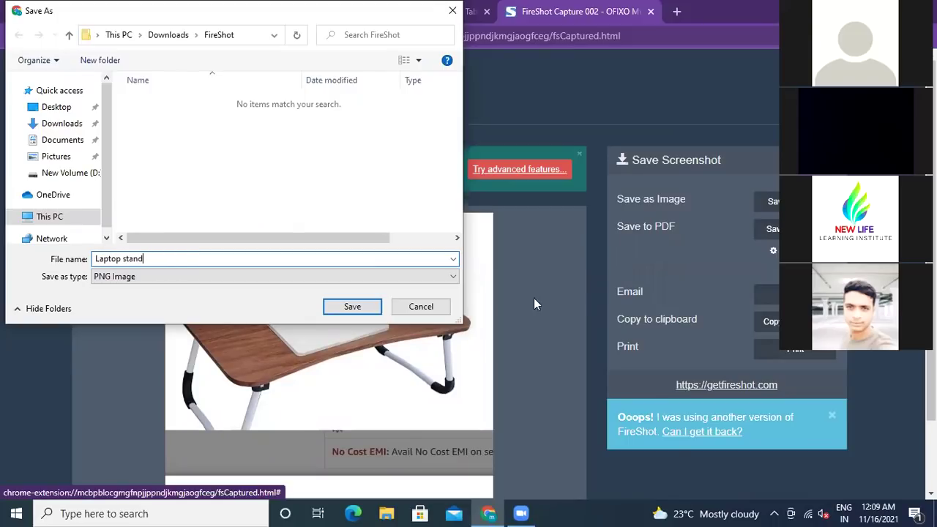
{"action": "left_click", "coordinate": [350, 309]}
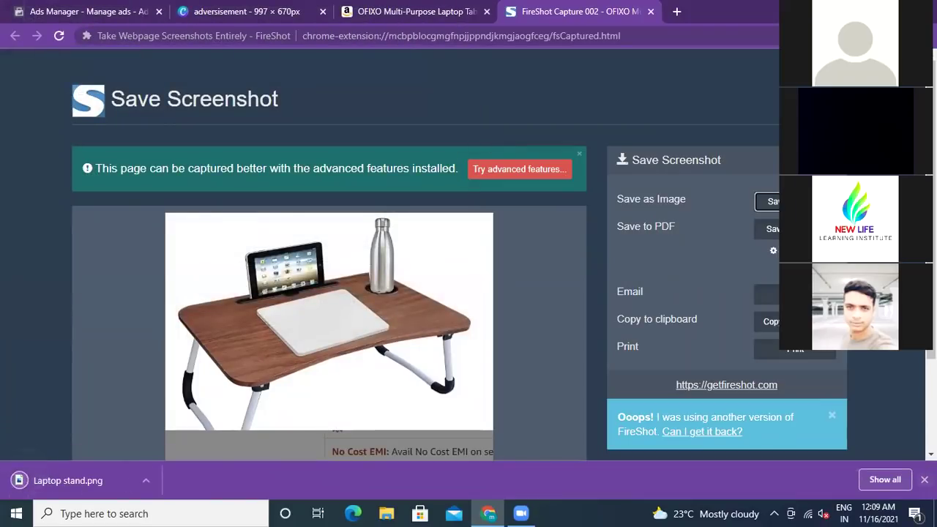
Dismiss the download notice, close the FireShot capture page, and exit the enlarged product image view.
{"action": "left_click", "coordinate": [925, 479]}
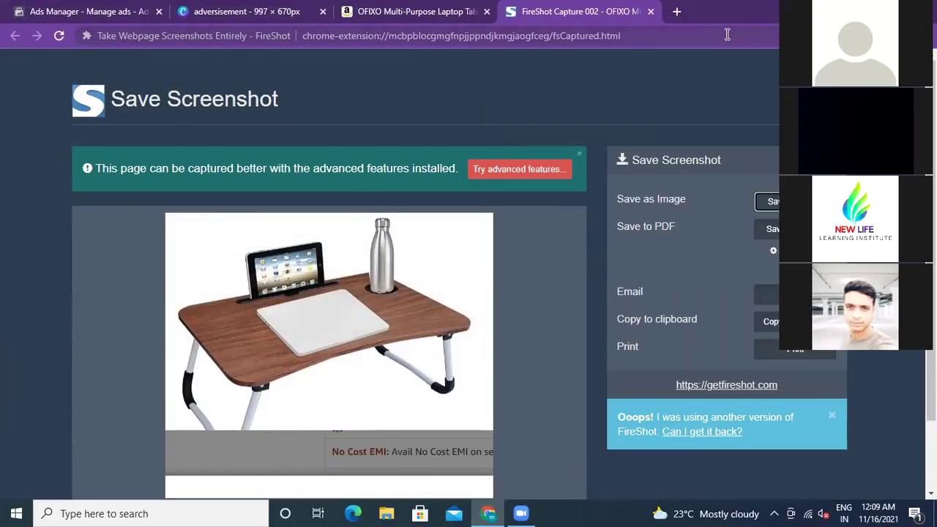
{"action": "key", "text": "ctrl+w"}
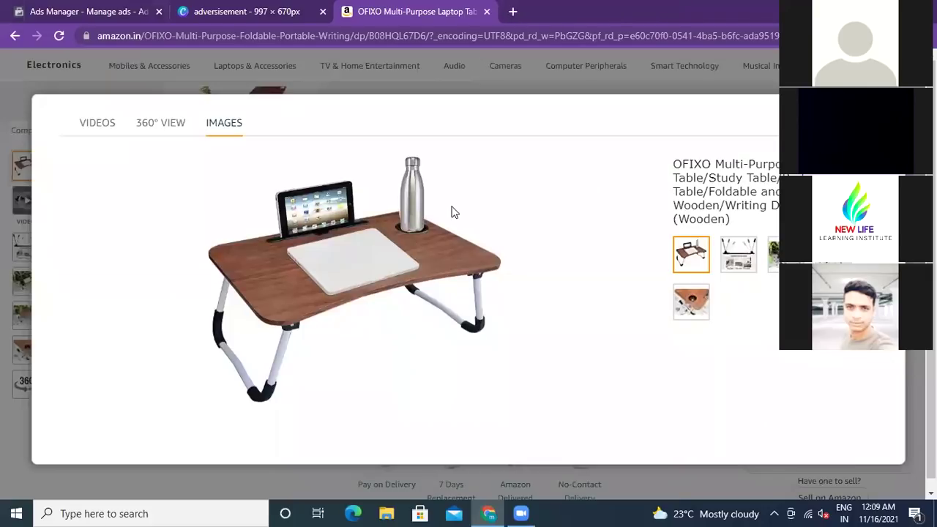
{"action": "key", "text": "Escape"}
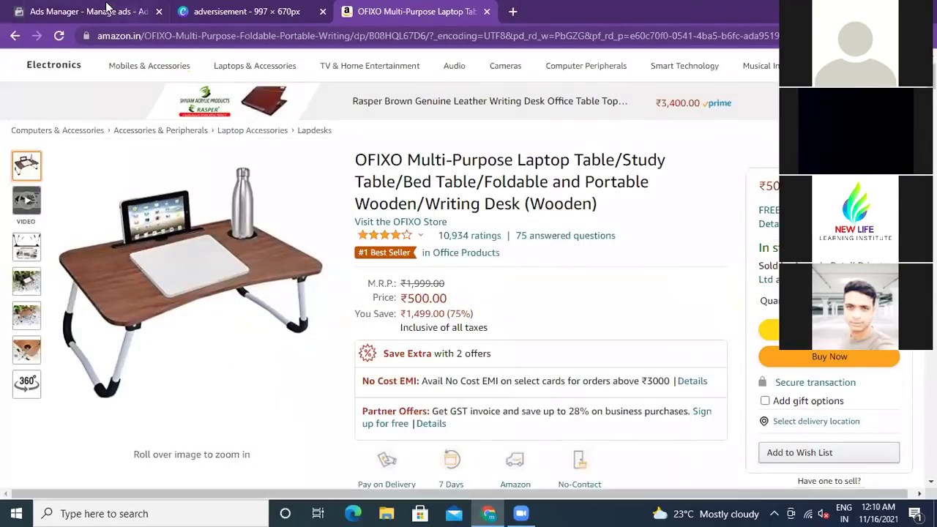
{"action": "left_click", "coordinate": [107, 7]}
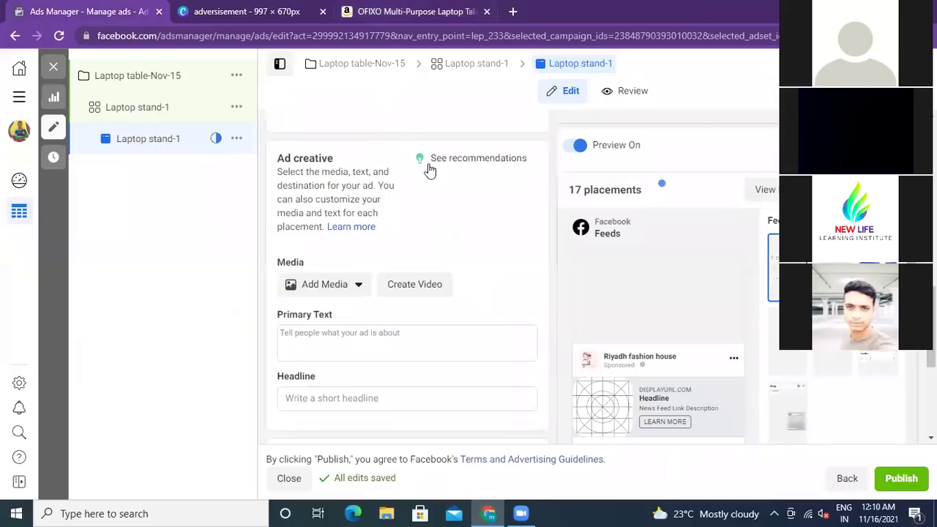
{"action": "scroll", "coordinate": [423, 215], "scroll_direction": "down", "scroll_amount": 1}
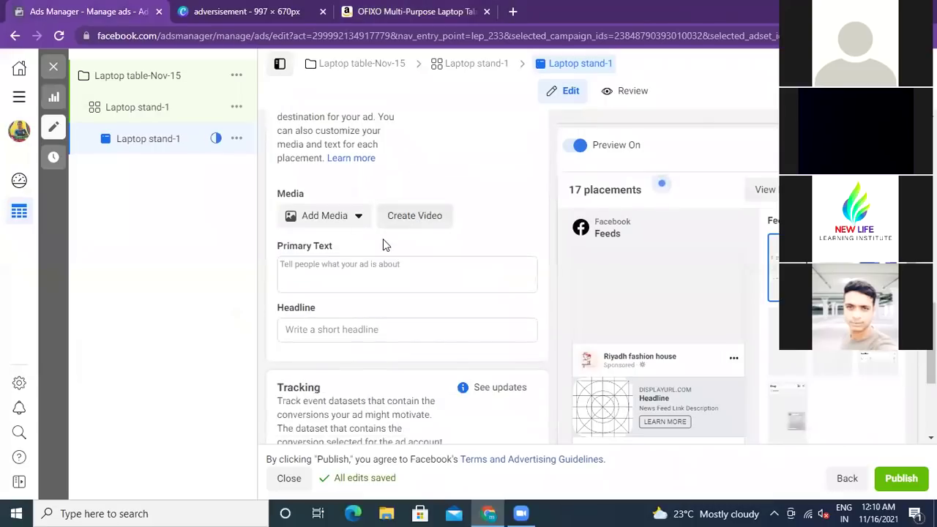
{"action": "left_click", "coordinate": [356, 217]}
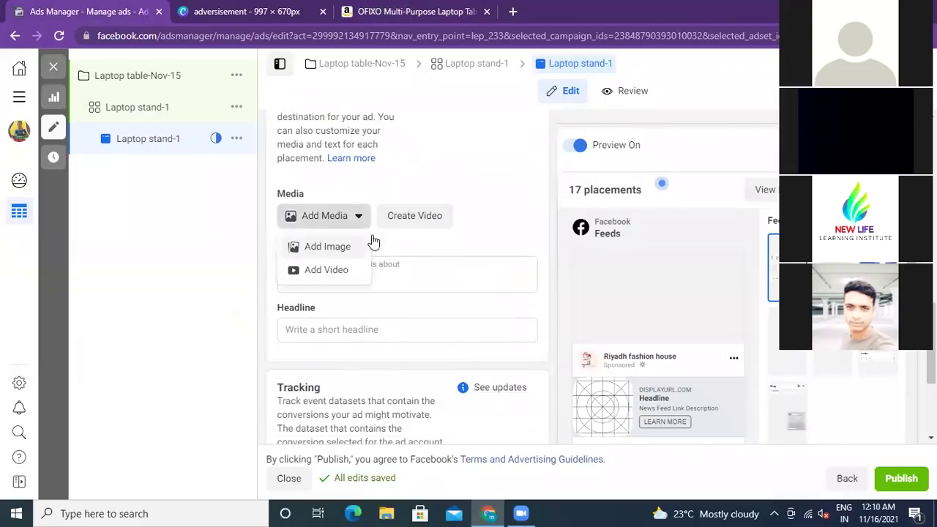
{"action": "left_click", "coordinate": [331, 249]}
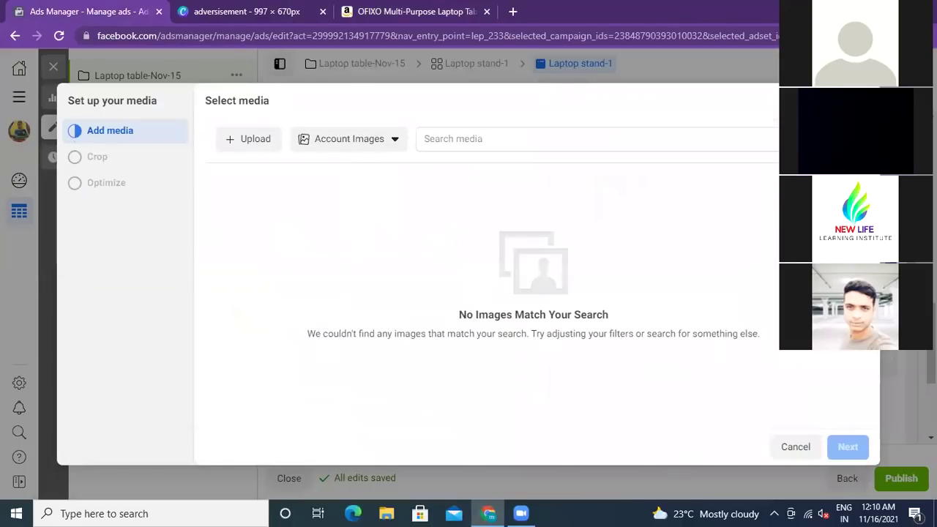
{"action": "key", "text": "Escape"}
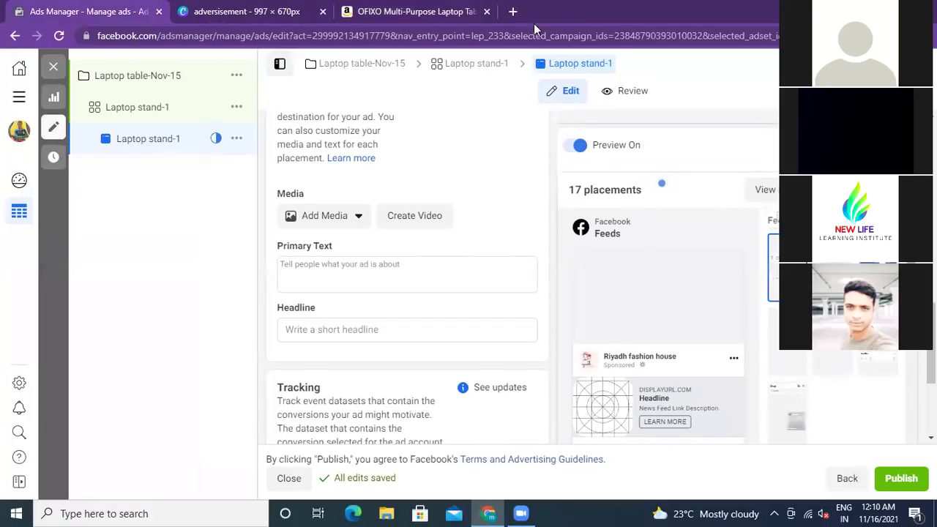
Open a new browser tab and start a Google search.
{"action": "left_click", "coordinate": [513, 11]}
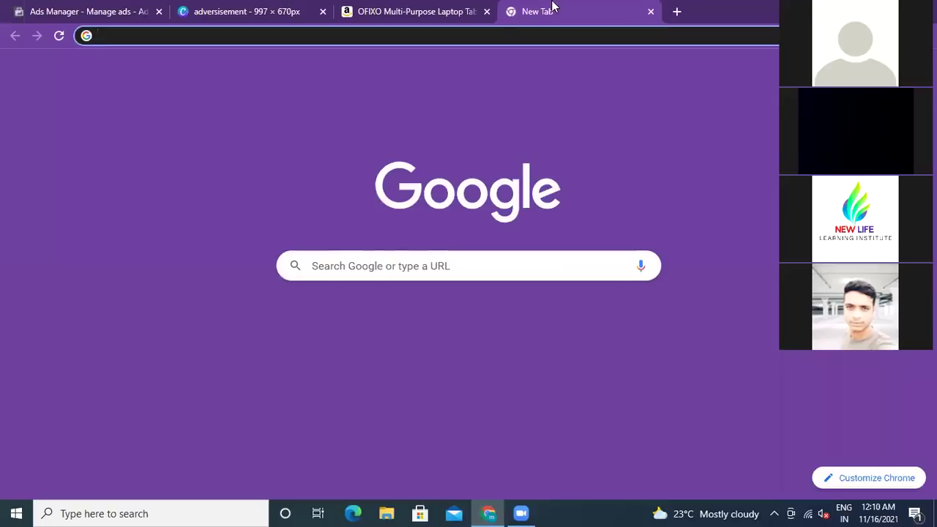
{"action": "left_click", "coordinate": [374, 260]}
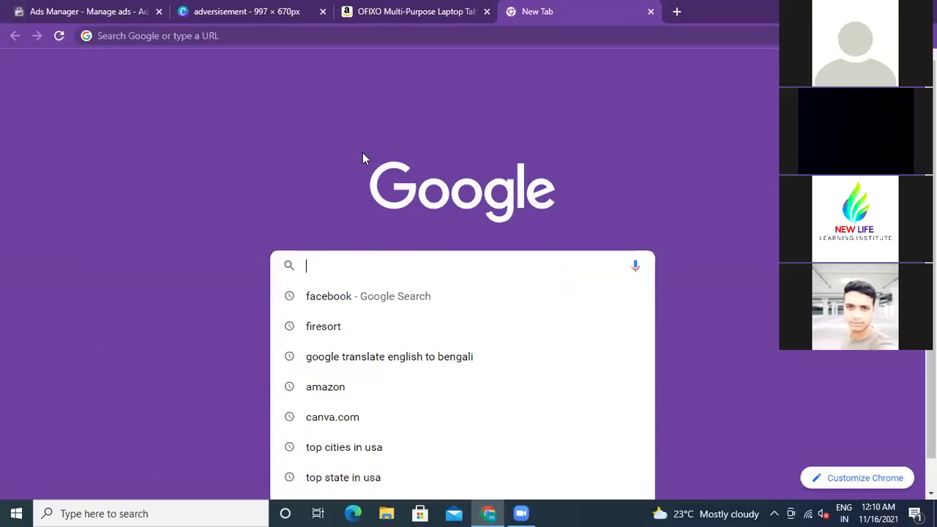